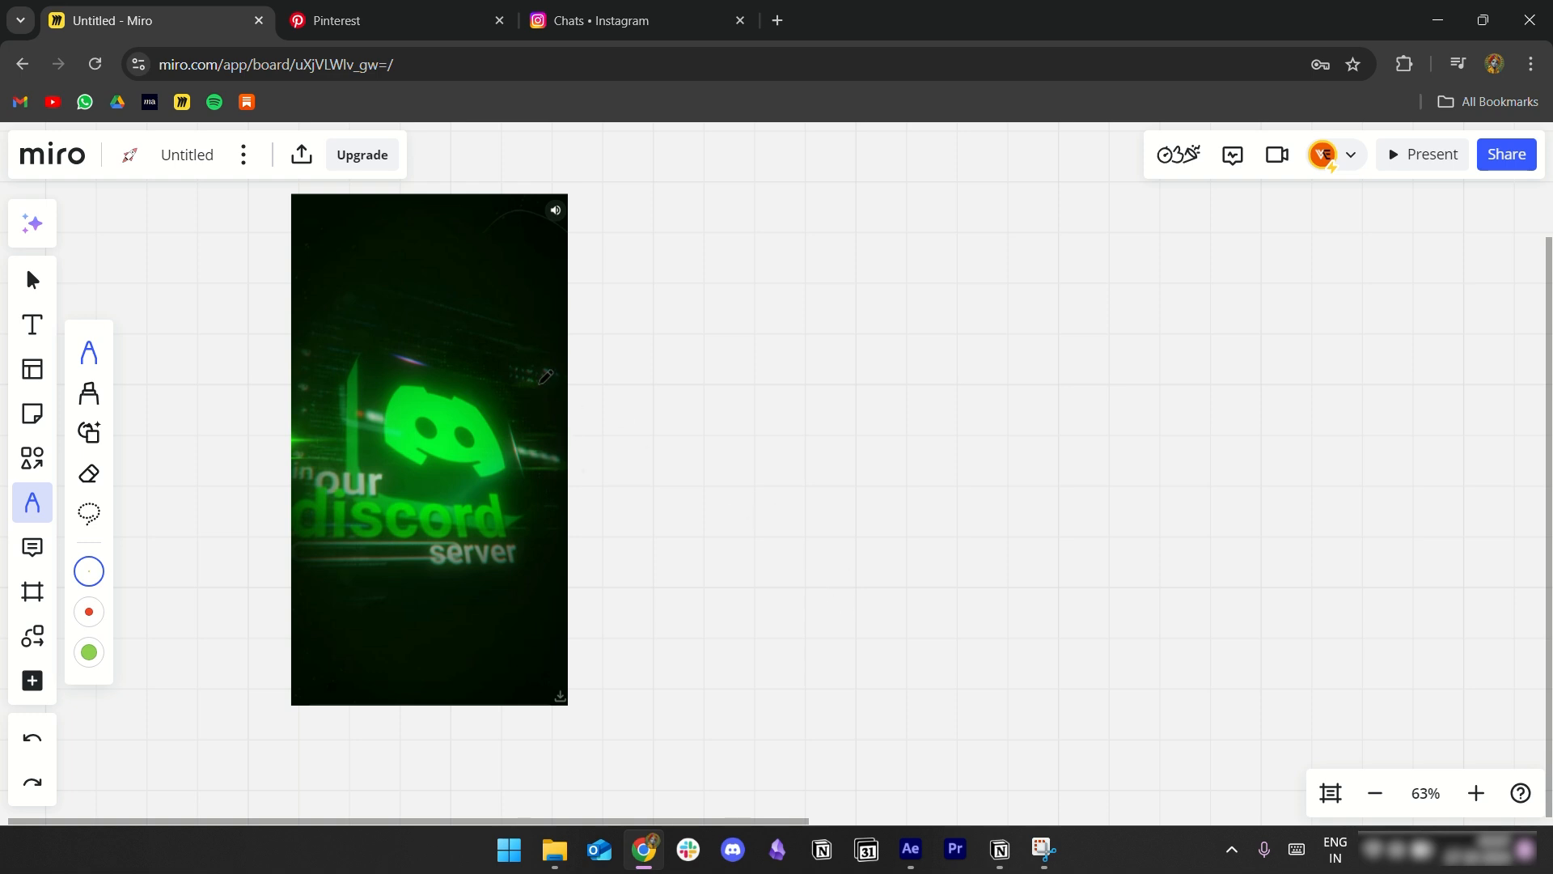
Step: Switch to After Effects and review the layer stack of the TRIAL composition from the bottom OVERLAY layer upward
click(910, 849)
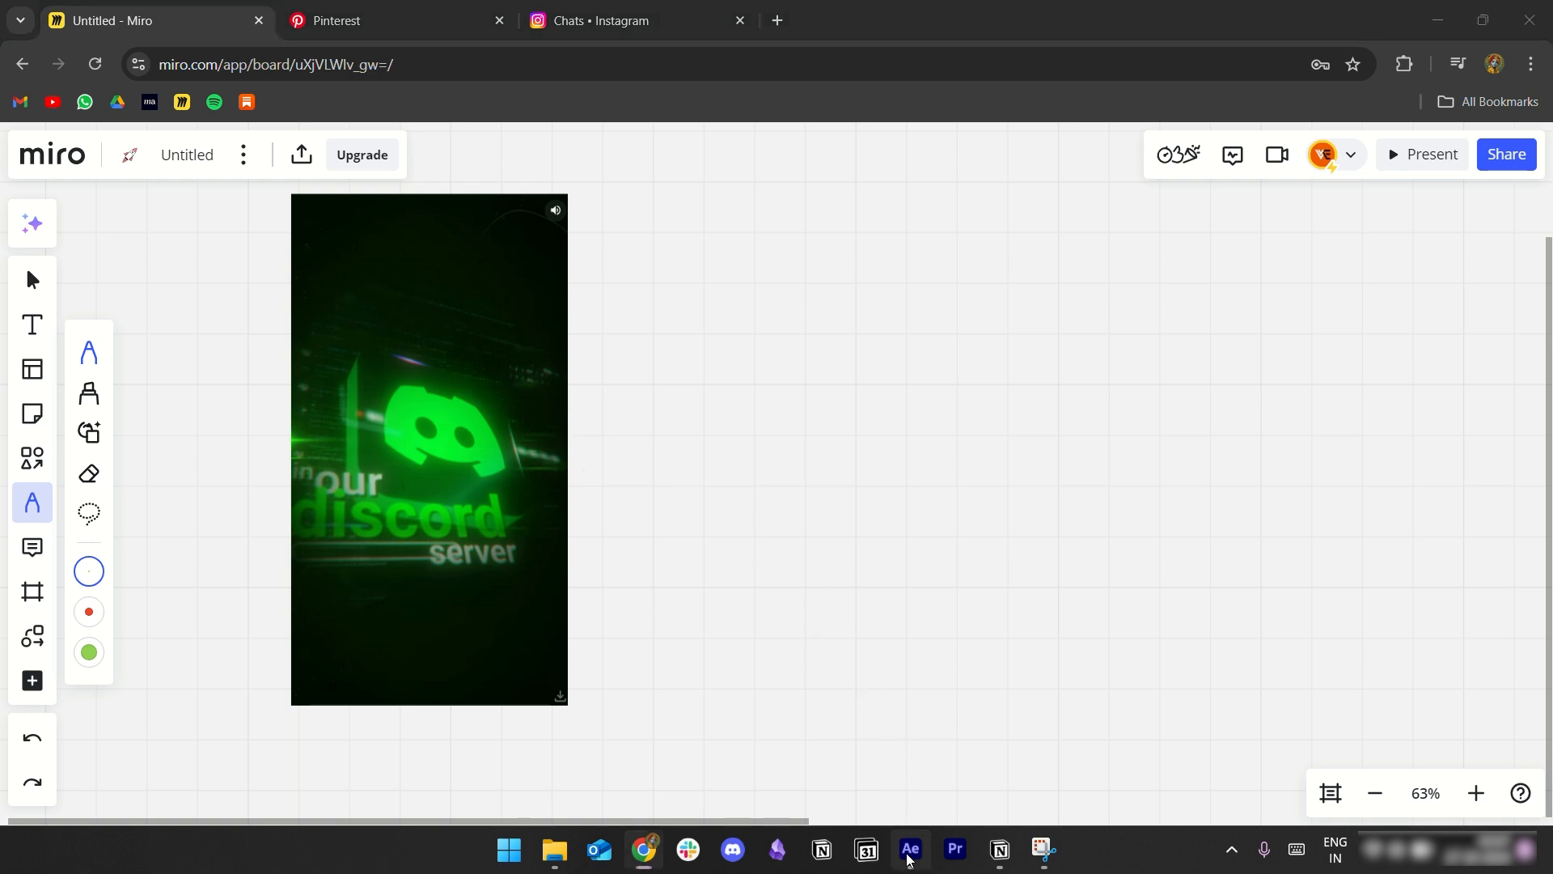
click(183, 799)
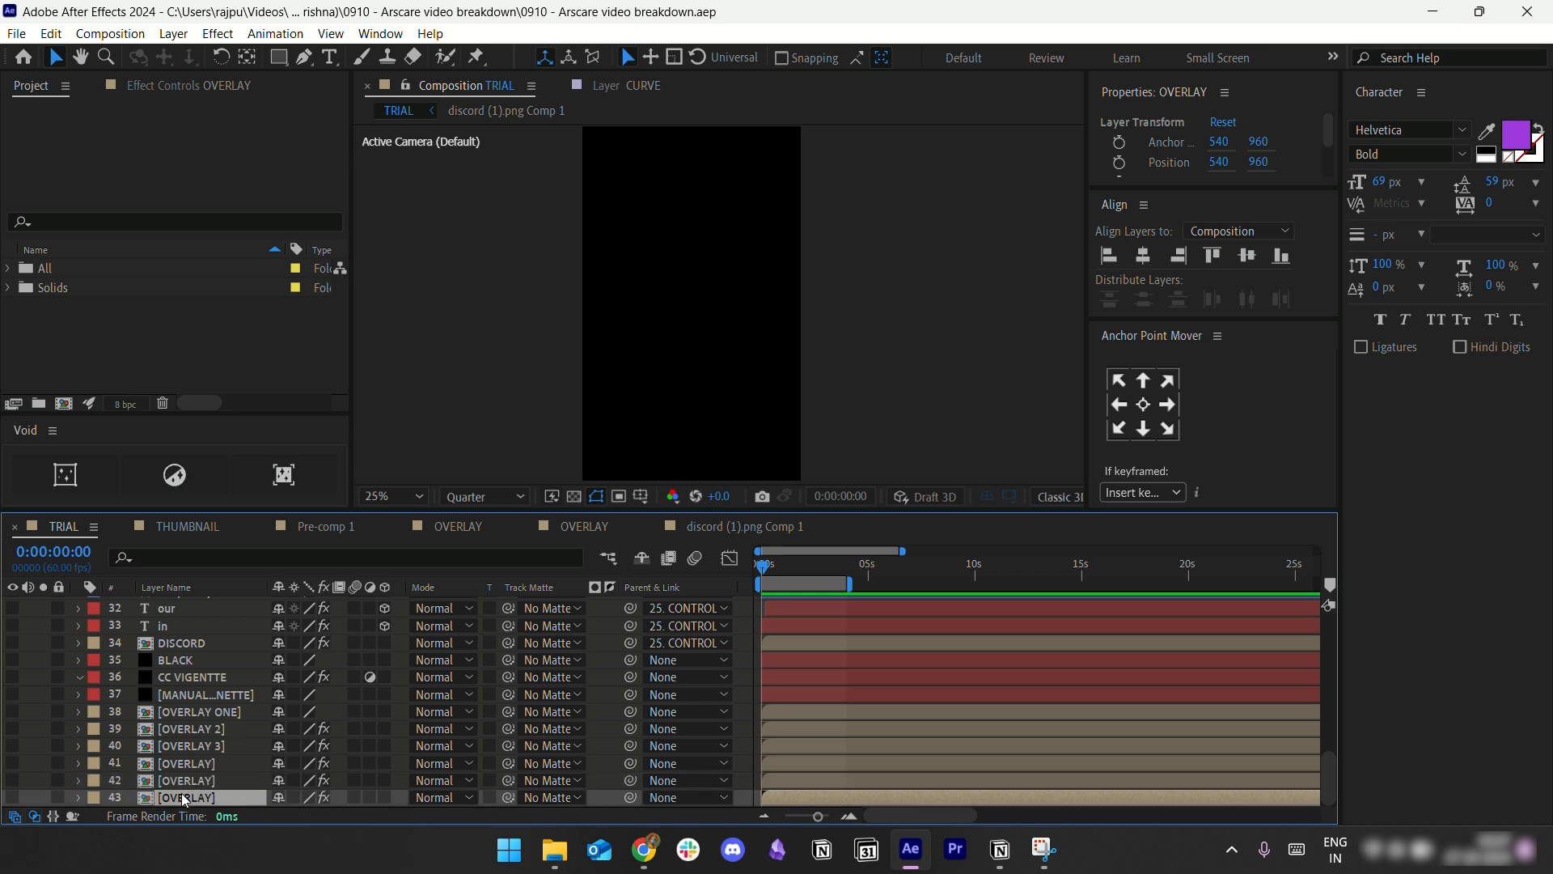
scroll(193, 739, up, 10)
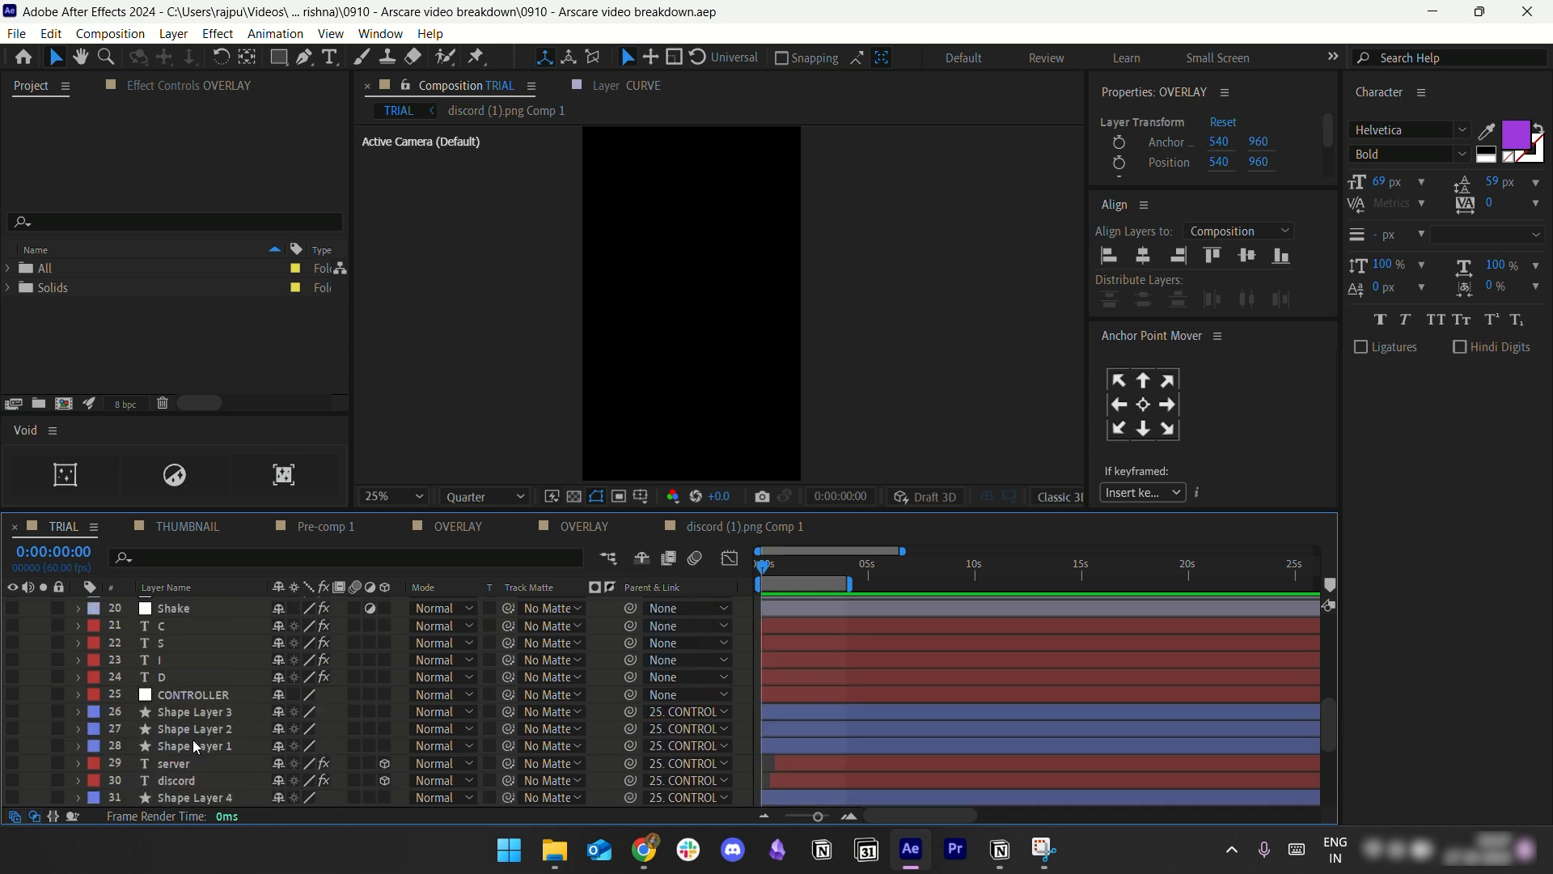
scroll(192, 739, down, 10)
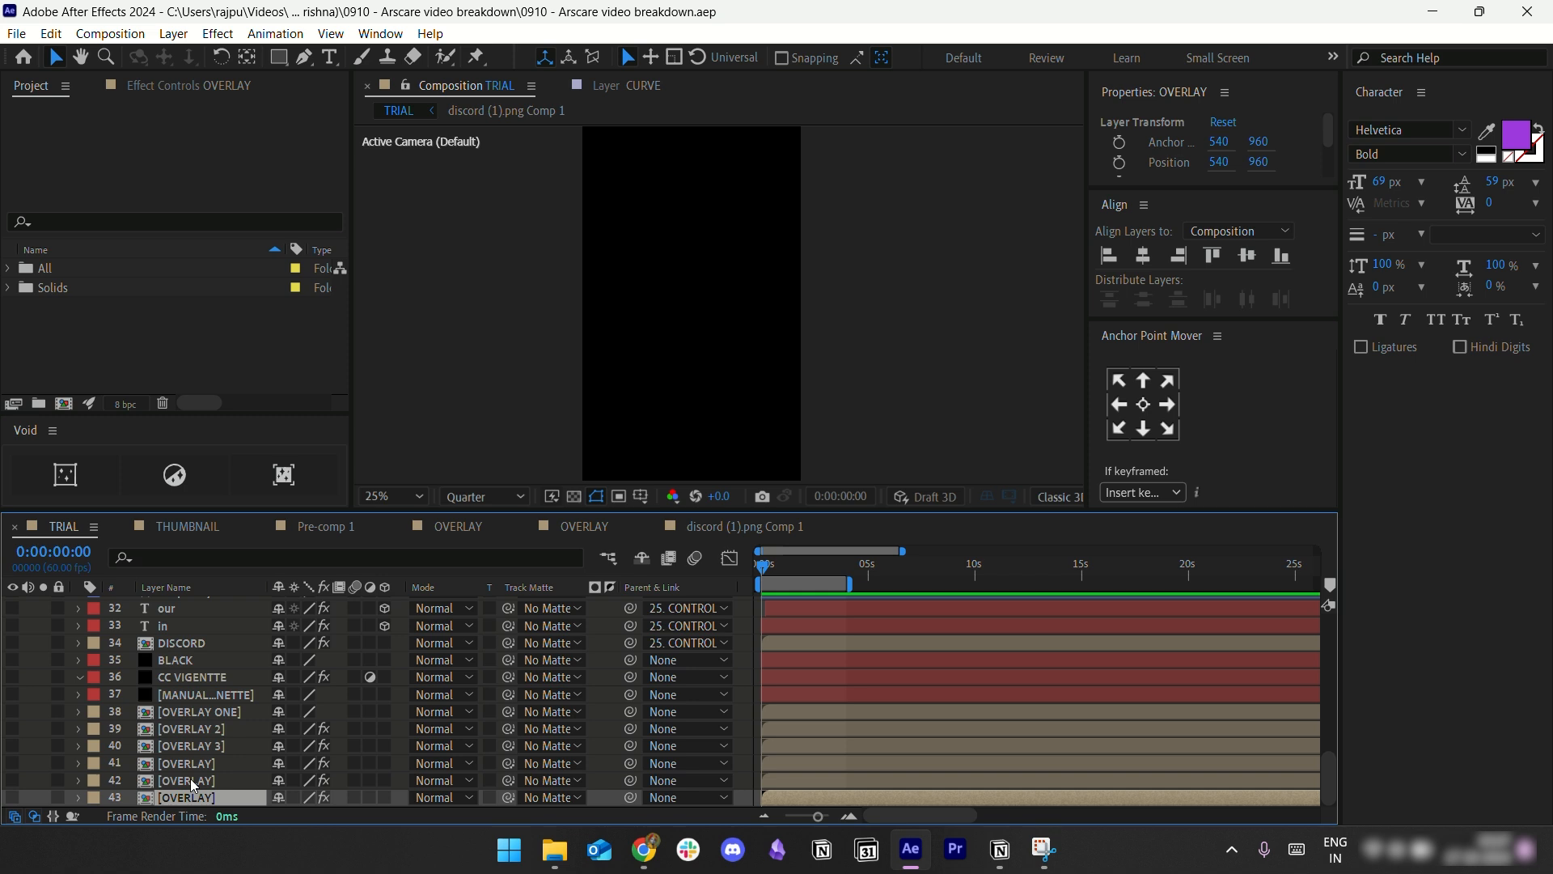
Step: Switch to the Miro board in Chrome that holds the Discord reference image
click(644, 849)
scroll(542, 340, up, 3)
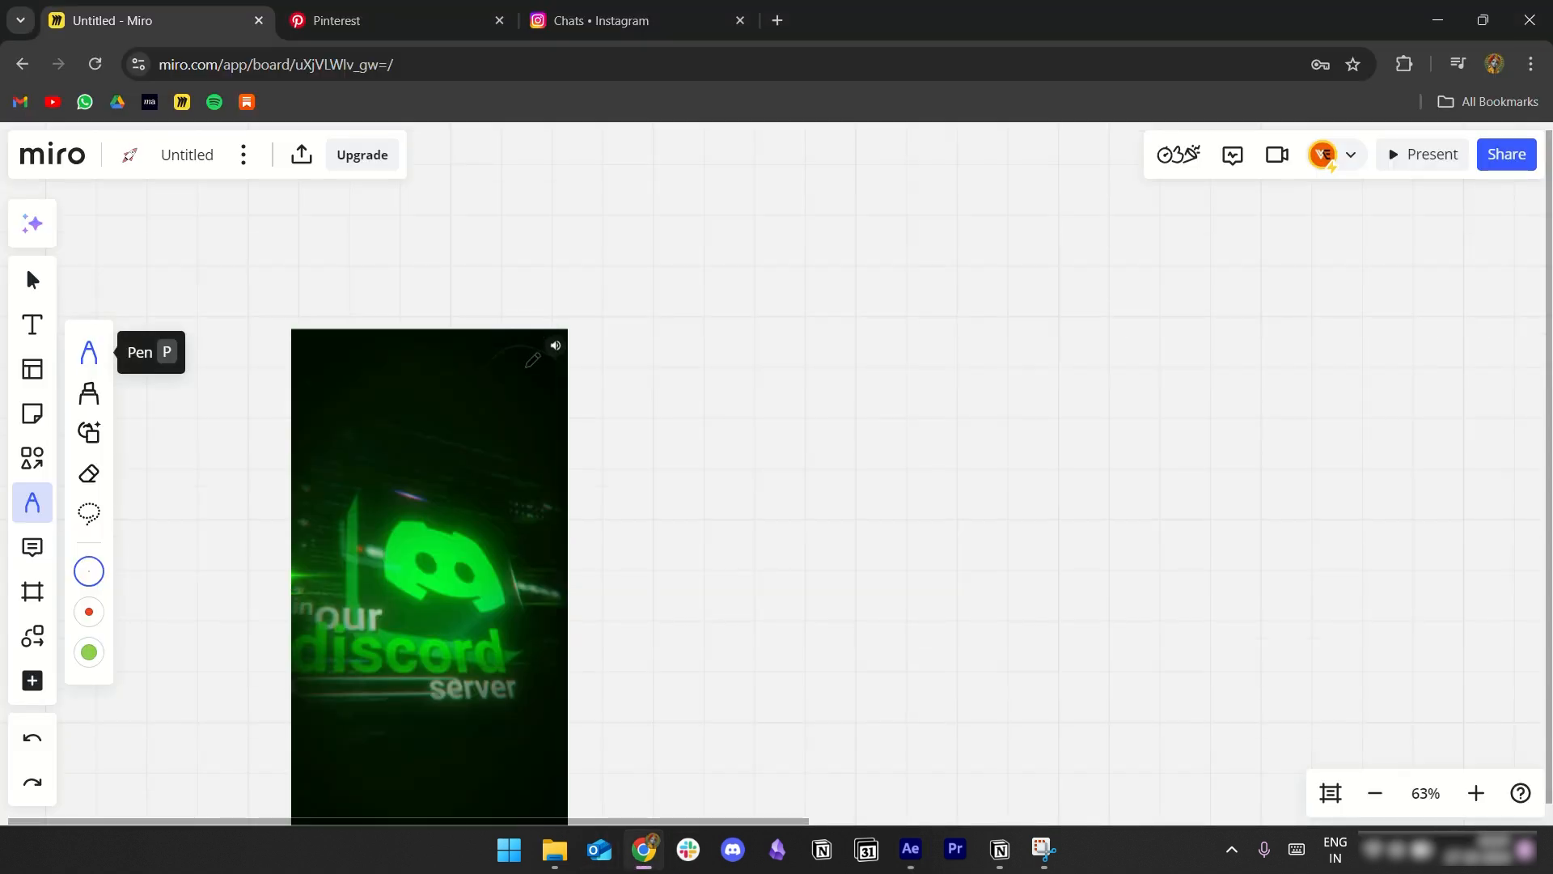
scroll(538, 356, down, 3)
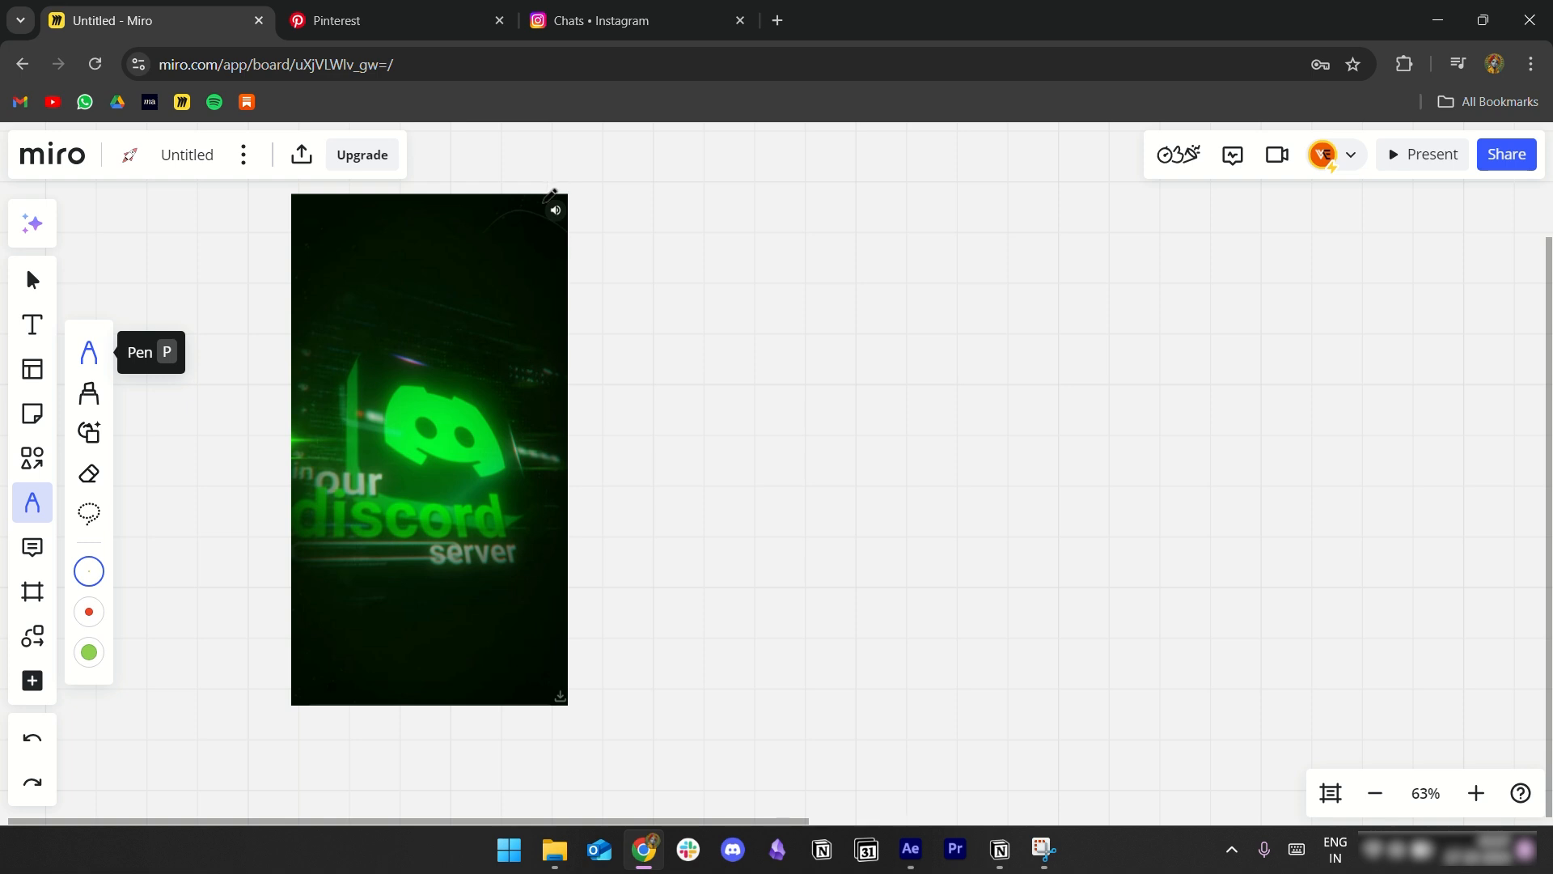
drag(530, 226, 623, 225)
drag(535, 277, 607, 278)
mouse_move(515, 314)
mouse_down()
mouse_move(595, 313)
mouse_move(635, 367)
mouse_move(622, 353)
mouse_move(643, 346)
mouse_move(610, 302)
mouse_move(633, 210)
mouse_up()
key(ctrl+z)
key(ctrl+z)
key(ctrl+z)
Step: Draw three yellow arrows leading rightward out of the reference image and pen marks over and above the Discord logo
mouse_move(461, 258)
mouse_down()
mouse_move(670, 241)
mouse_move(654, 269)
mouse_up()
mouse_move(472, 400)
mouse_down()
mouse_move(630, 400)
mouse_move(624, 383)
mouse_move(668, 407)
mouse_move(629, 430)
mouse_up()
mouse_move(495, 517)
mouse_down()
mouse_move(716, 540)
mouse_move(635, 575)
mouse_up()
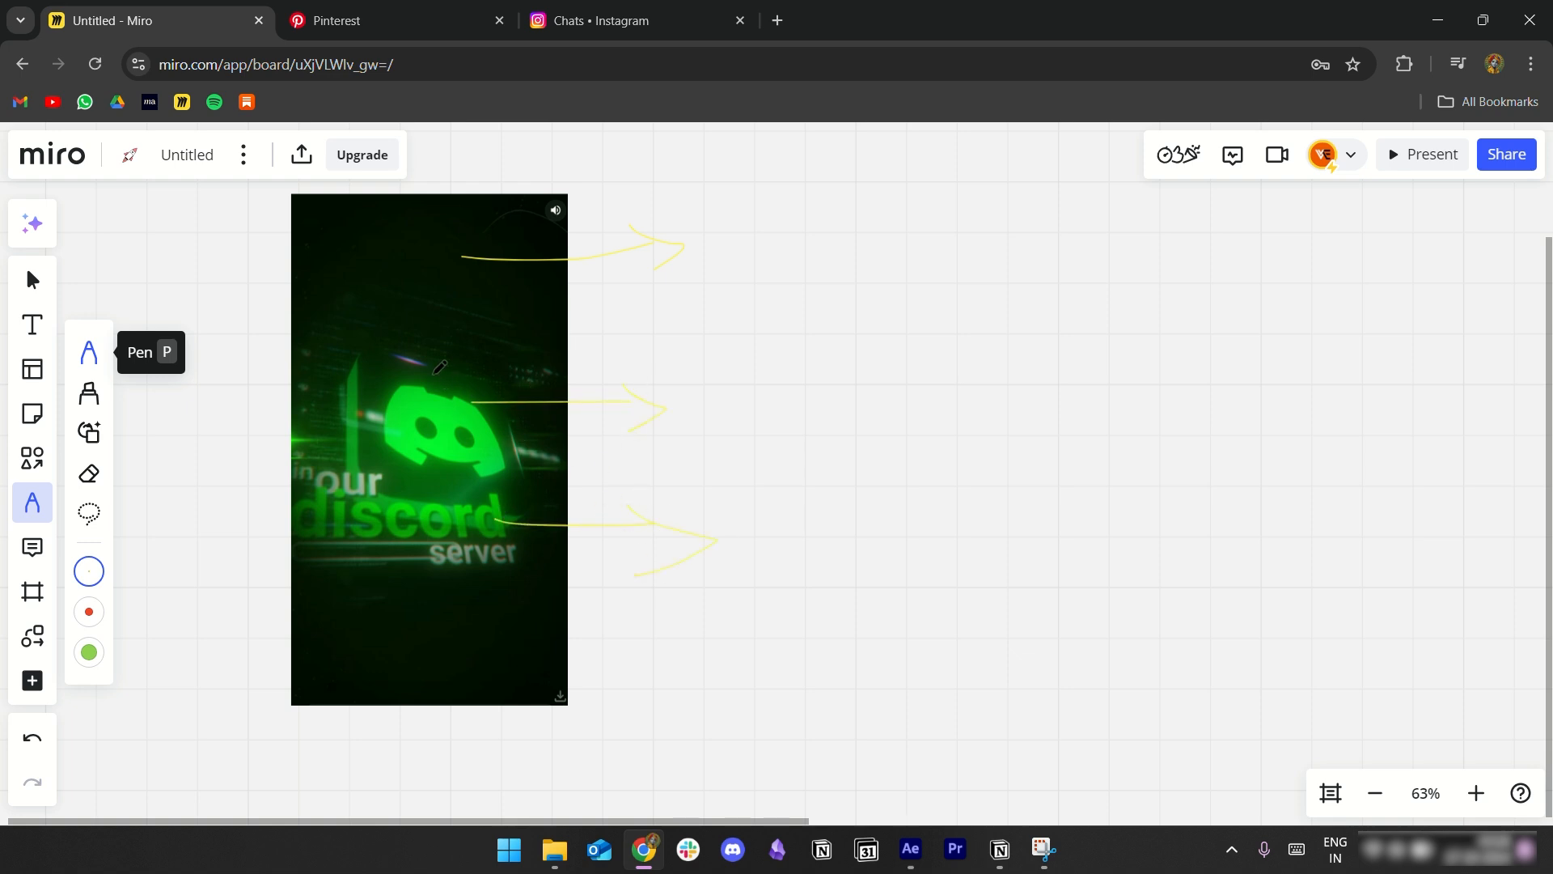
mouse_move(392, 377)
mouse_down()
mouse_move(439, 424)
mouse_move(446, 411)
mouse_up()
drag(410, 290, 441, 298)
drag(348, 491, 496, 382)
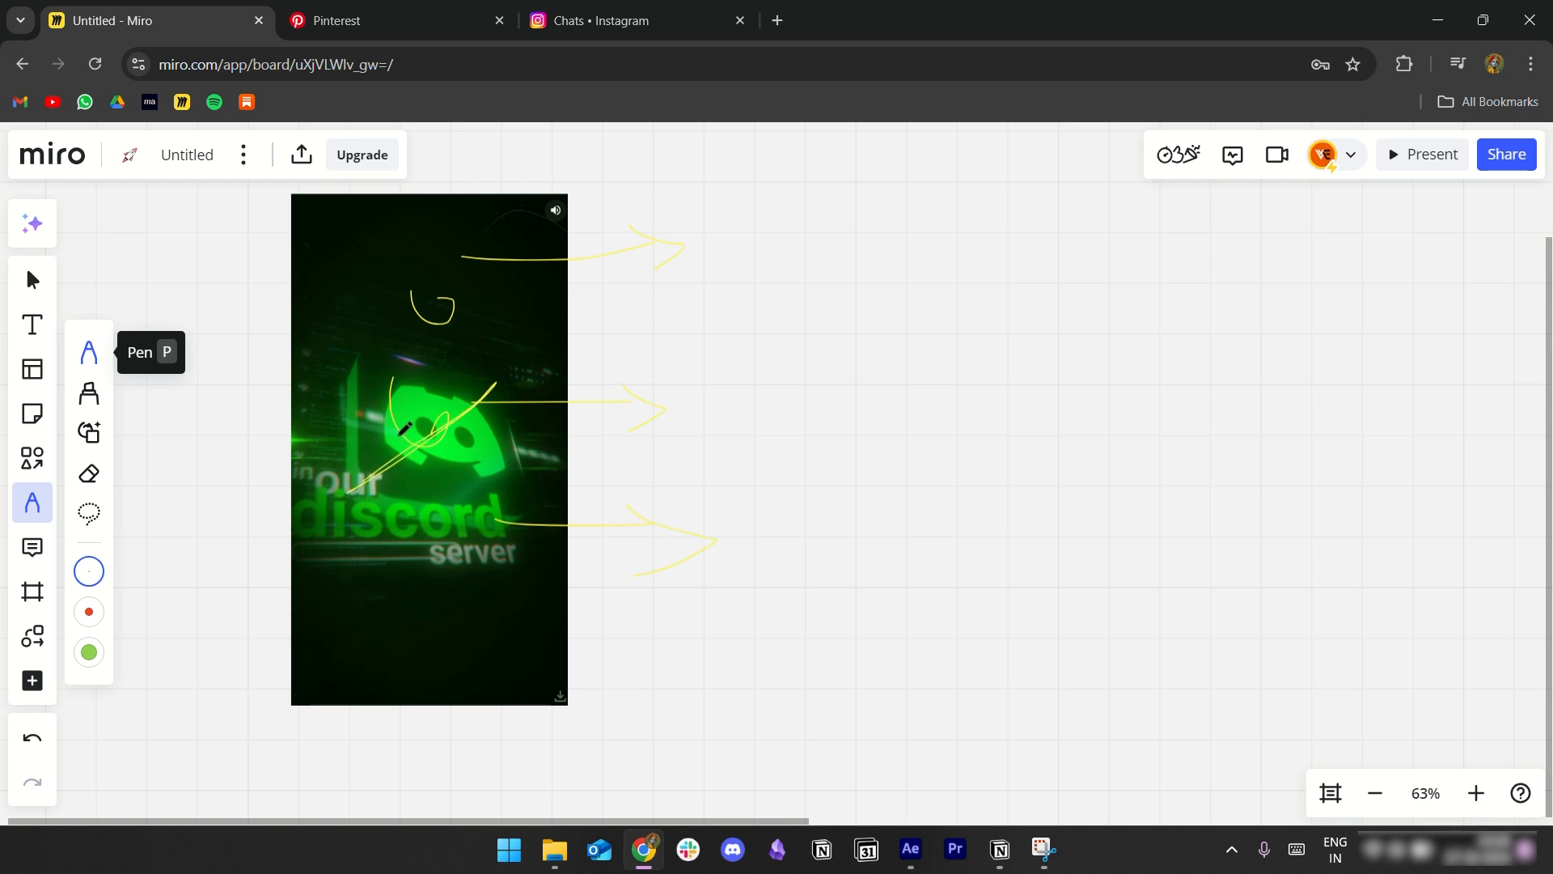
Step: Erase all yellow pen marks from the reference image and return to the Pen tool
click(89, 473)
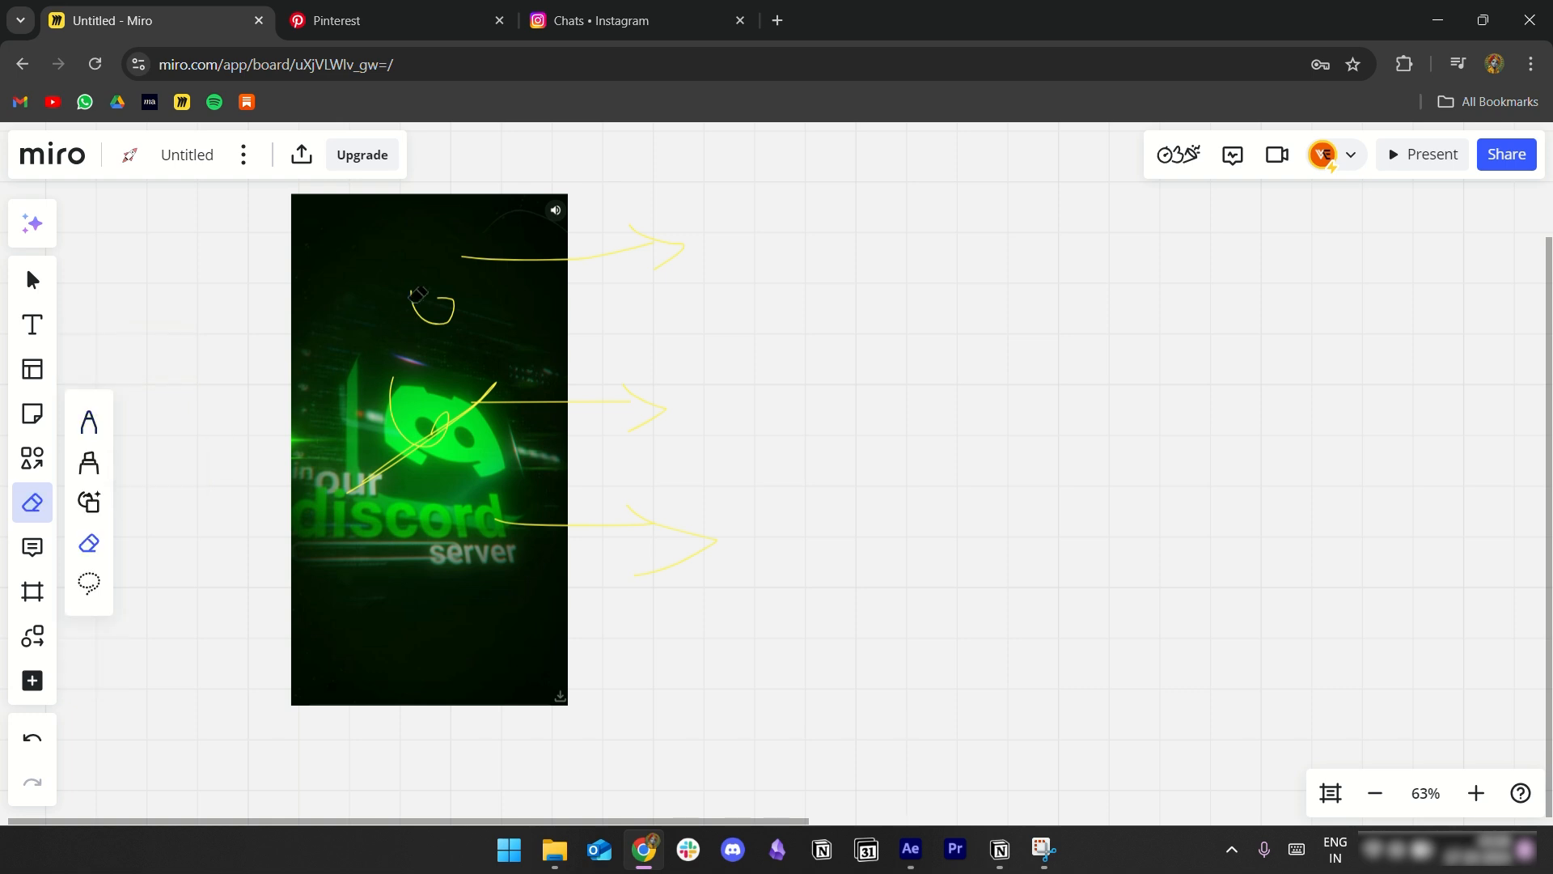
mouse_move(570, 204)
mouse_down()
mouse_move(527, 416)
mouse_move(534, 522)
mouse_move(652, 372)
mouse_up()
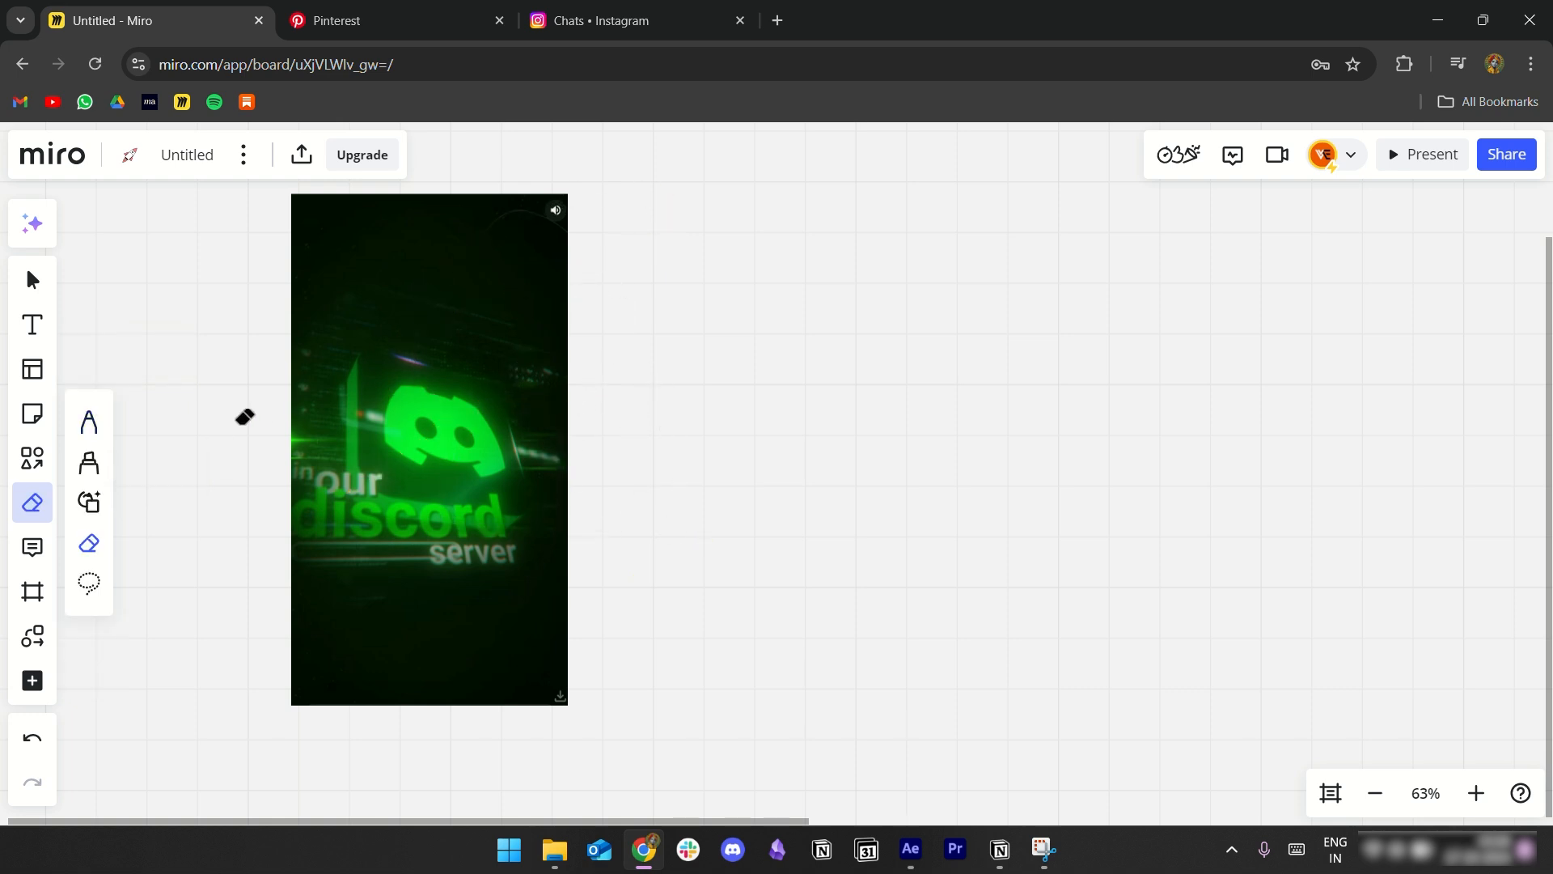
click(95, 434)
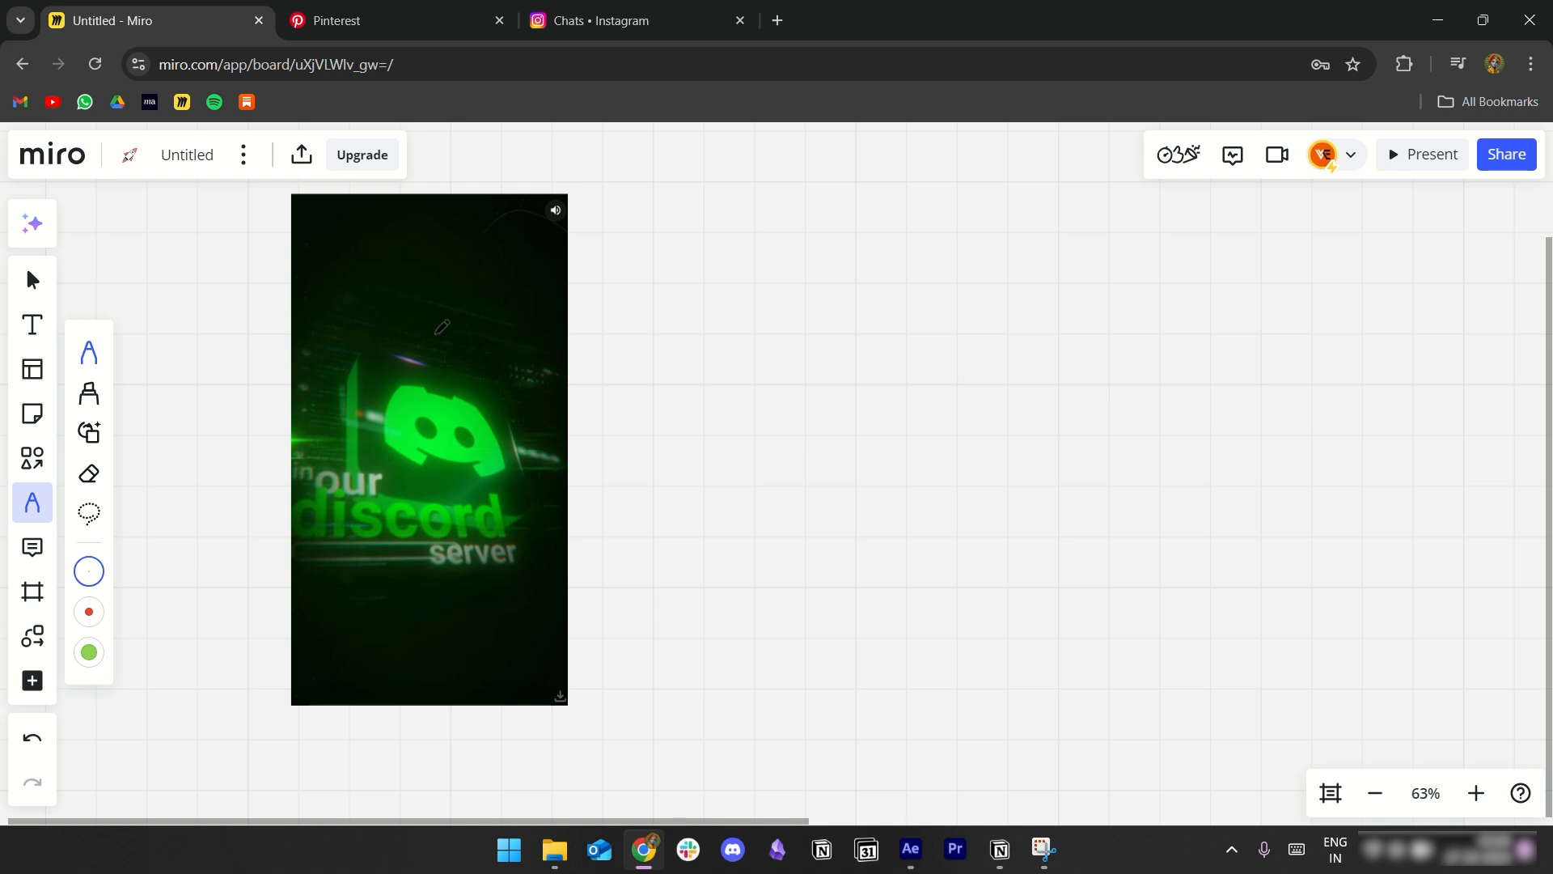
mouse_move(434, 334)
mouse_down()
mouse_move(533, 278)
mouse_move(553, 298)
mouse_up()
key(ctrl+z)
key(ctrl+z)
key(ctrl+z)
Step: Draw a vertical yellow line beside the left edge of the Discord logo on the reference image
drag(321, 338, 327, 458)
scroll(319, 372, up, 3)
scroll(323, 368, up, 3)
scroll(371, 369, down, 6)
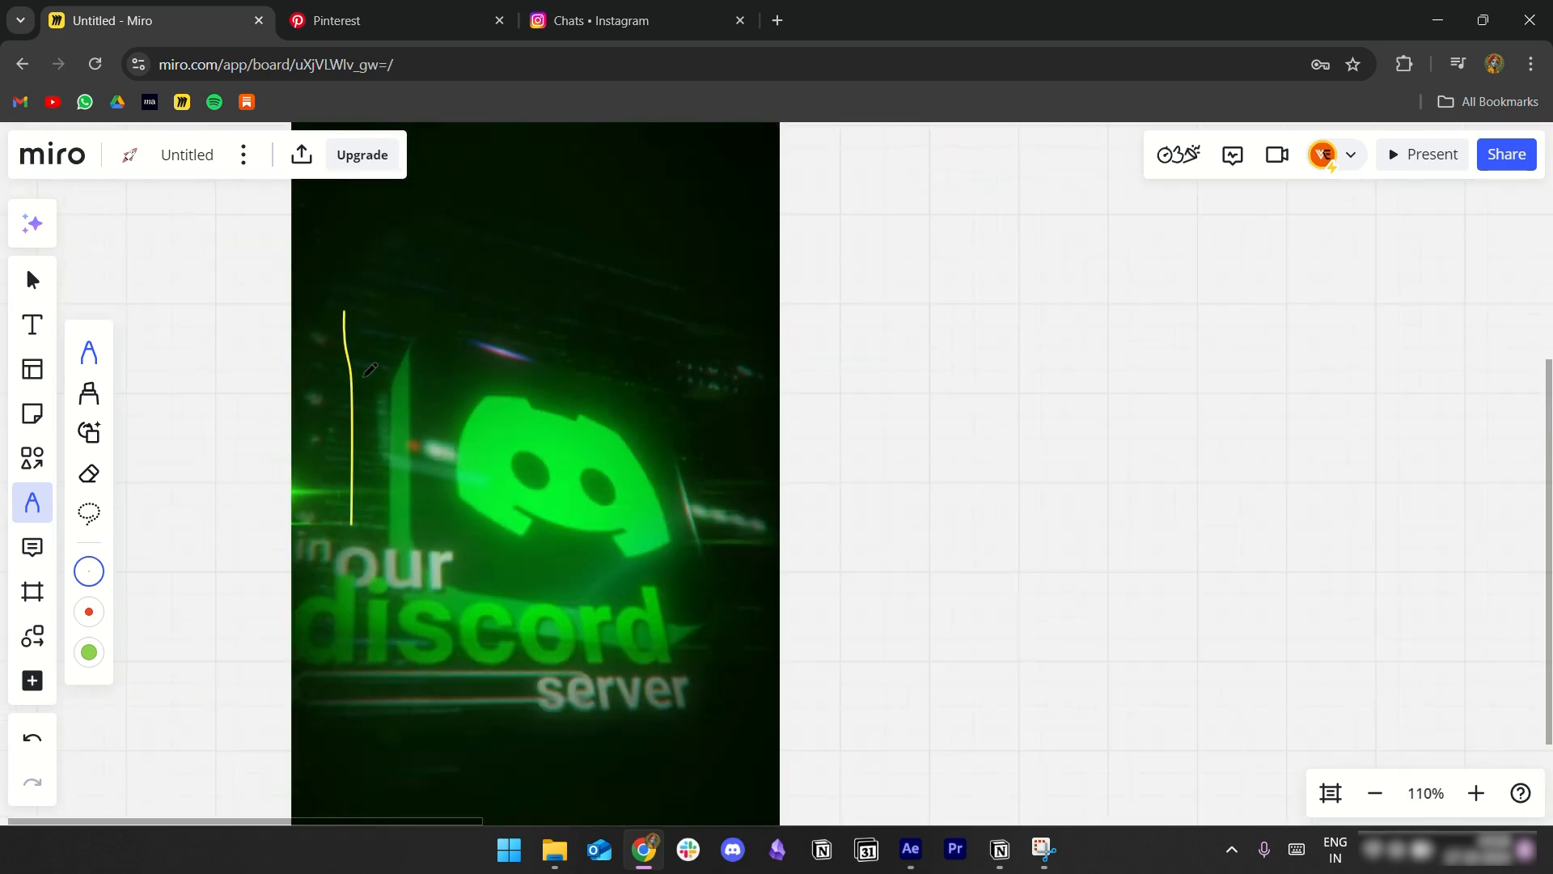
Step: Switch to After Effects, make the bottom OVERLAY layer (43) visible in TRIAL and set the preview resolution to Full
click(910, 850)
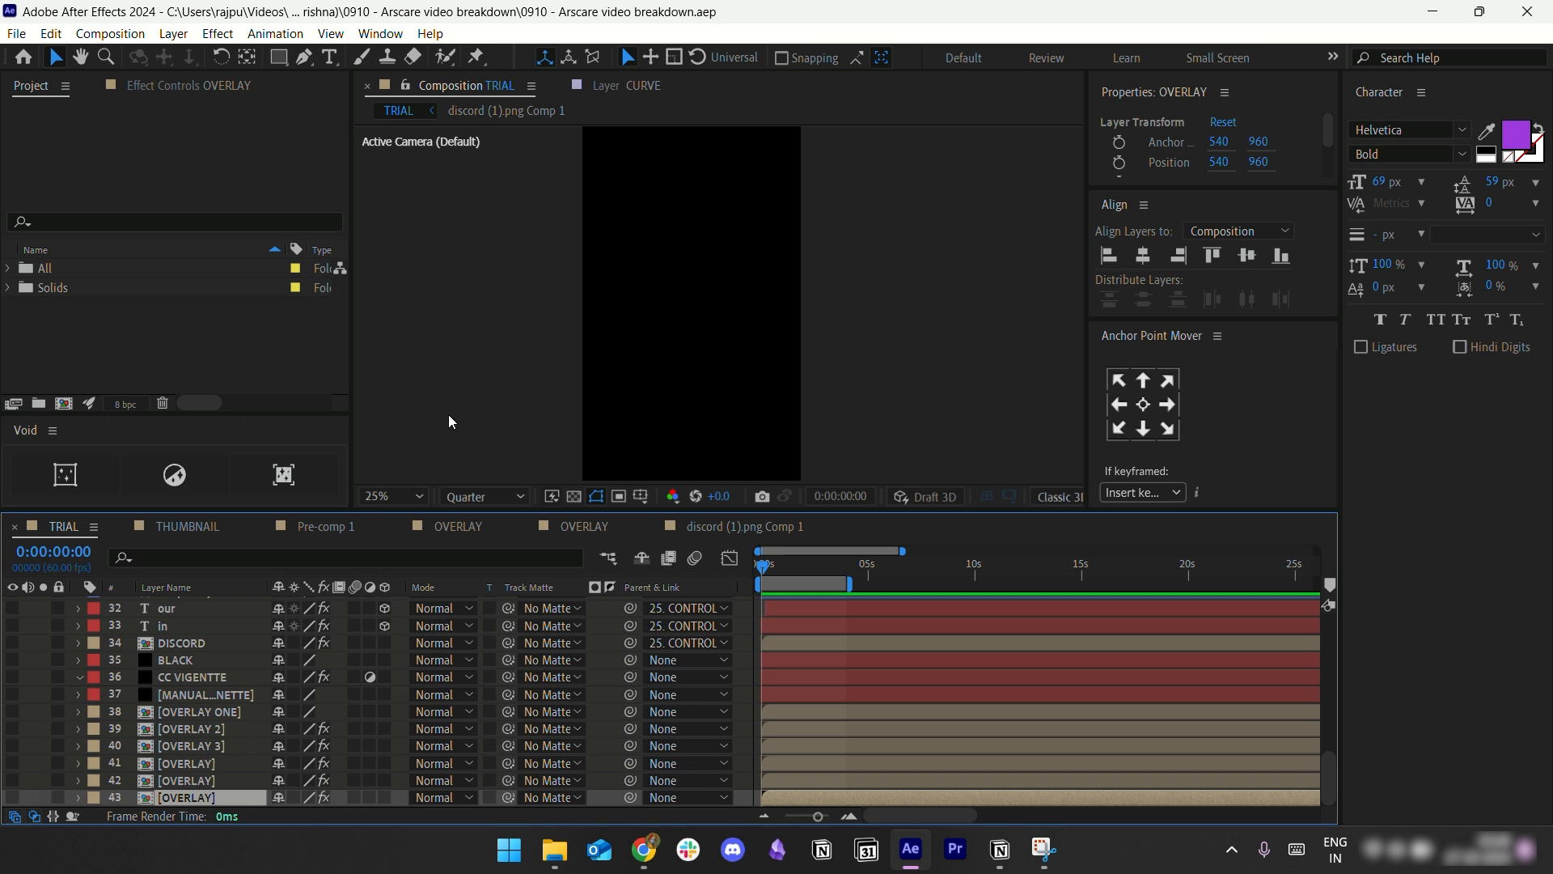
click(13, 798)
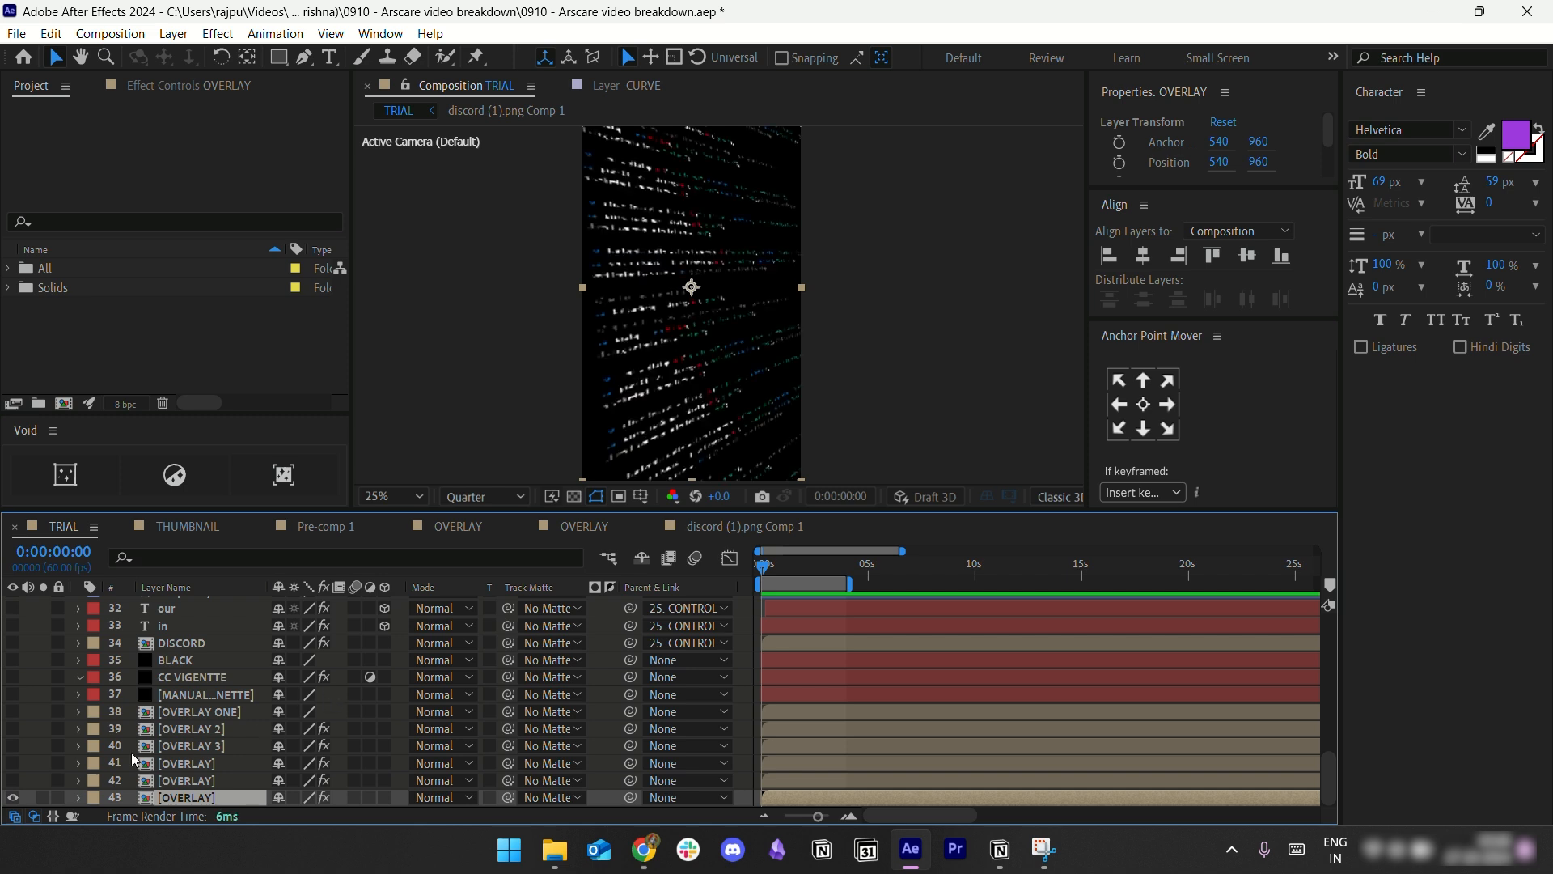
click(859, 340)
click(485, 496)
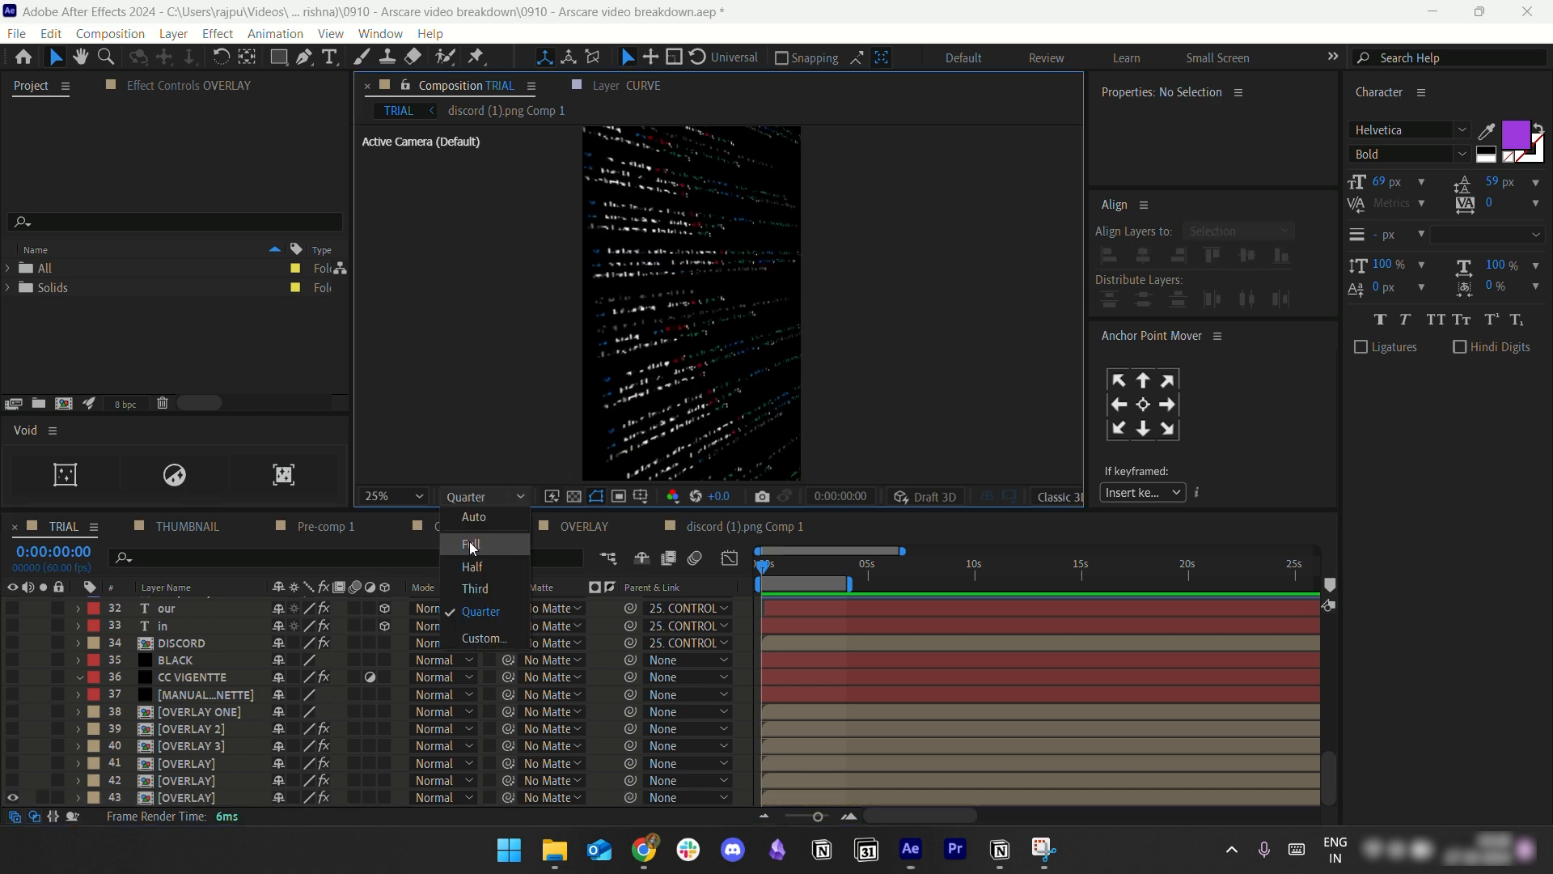
click(475, 556)
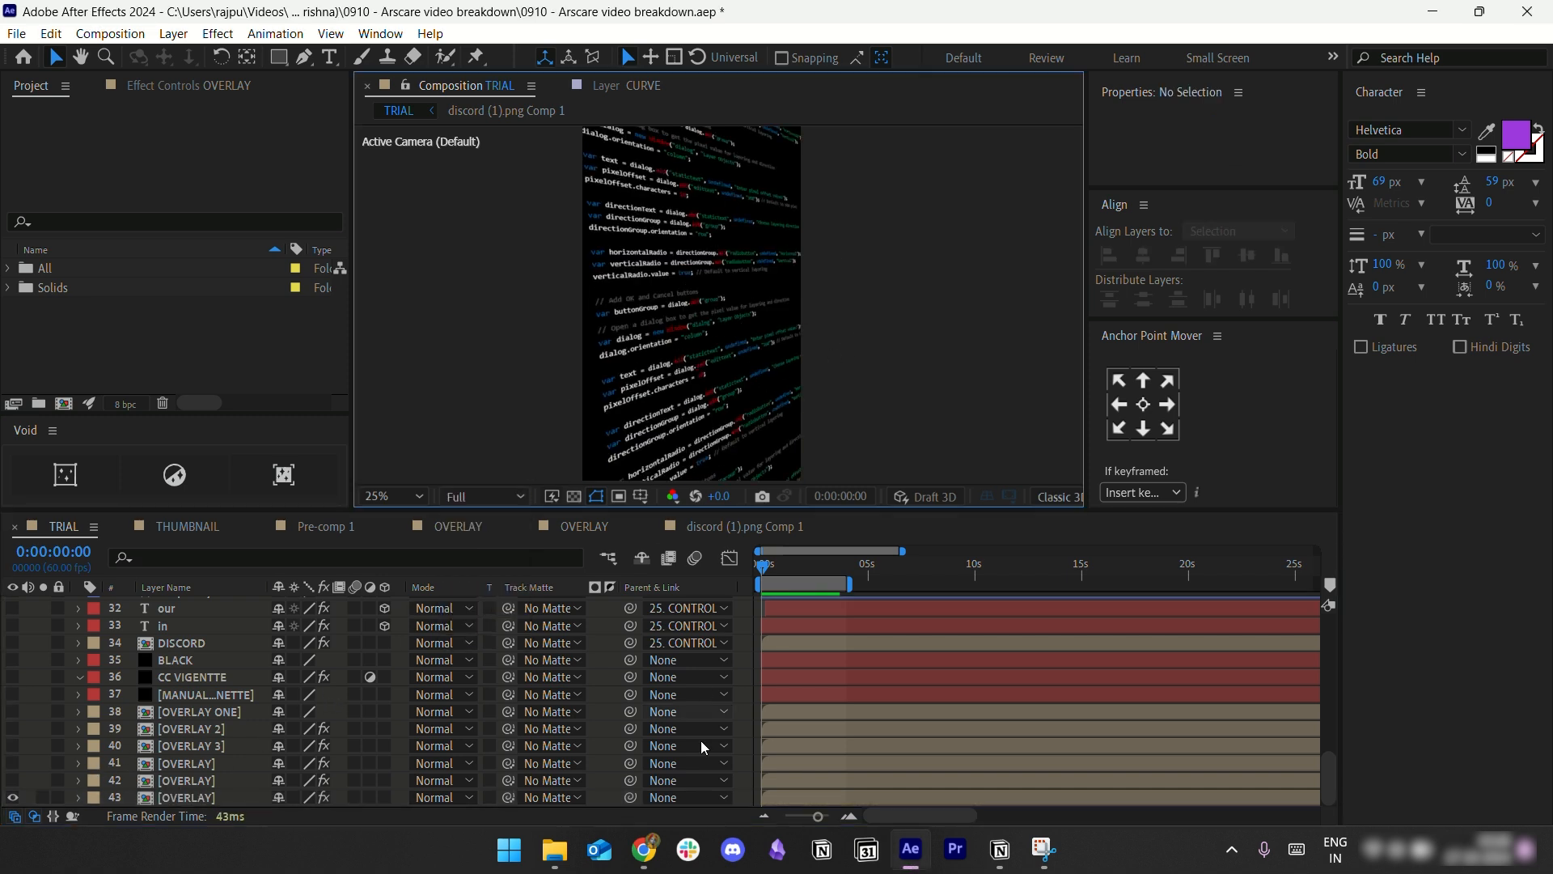
Step: Switch to the Miro board, cross out the Discord logo and draw a long vertical line along its left side
click(647, 847)
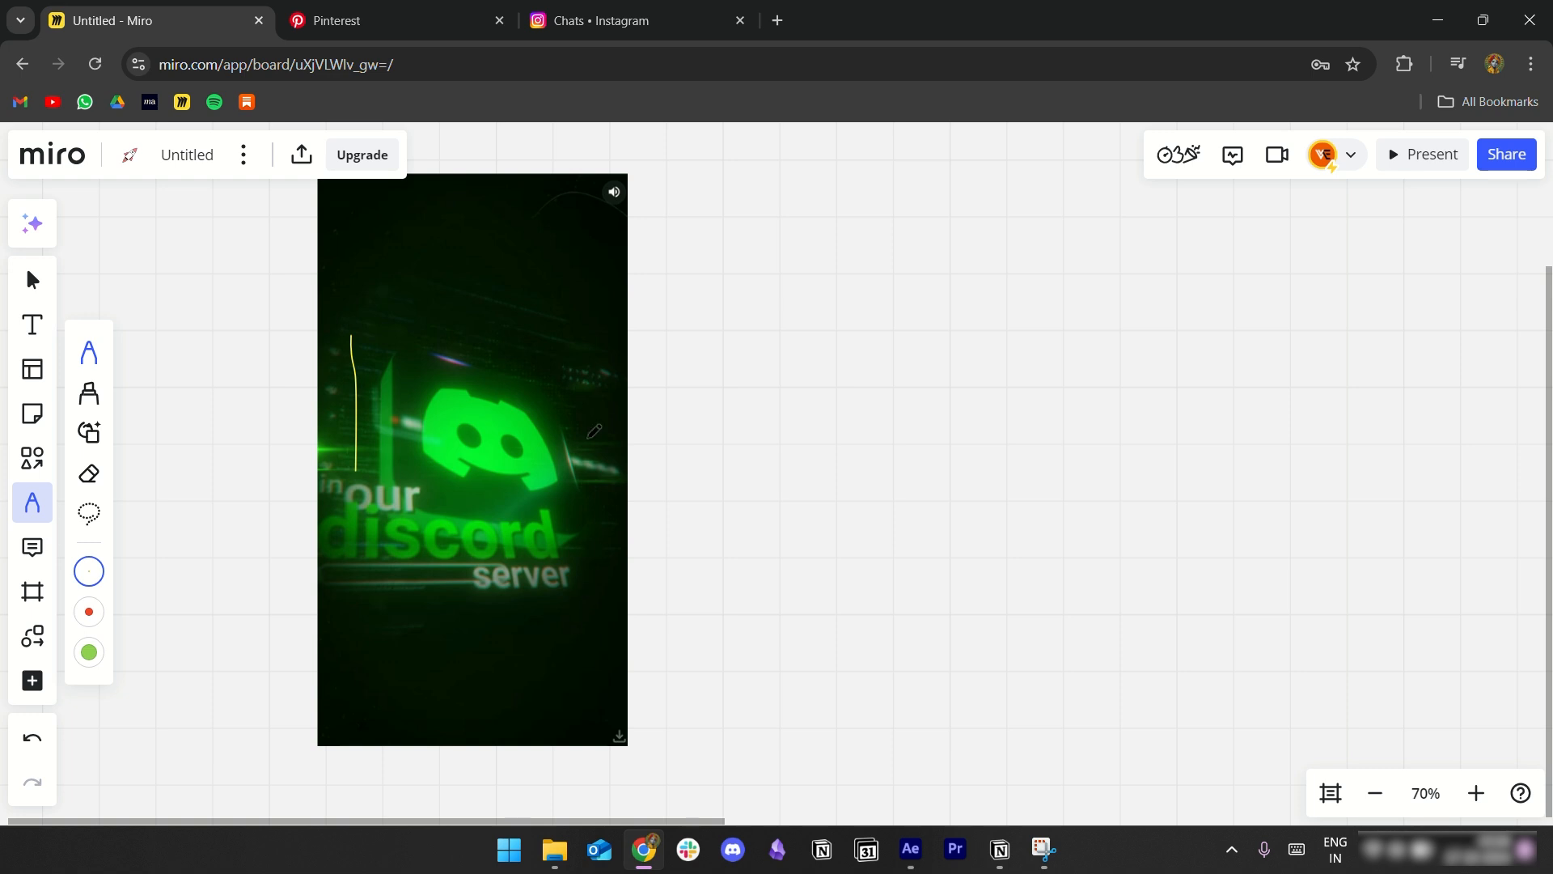
drag(405, 365, 556, 526)
drag(540, 390, 396, 479)
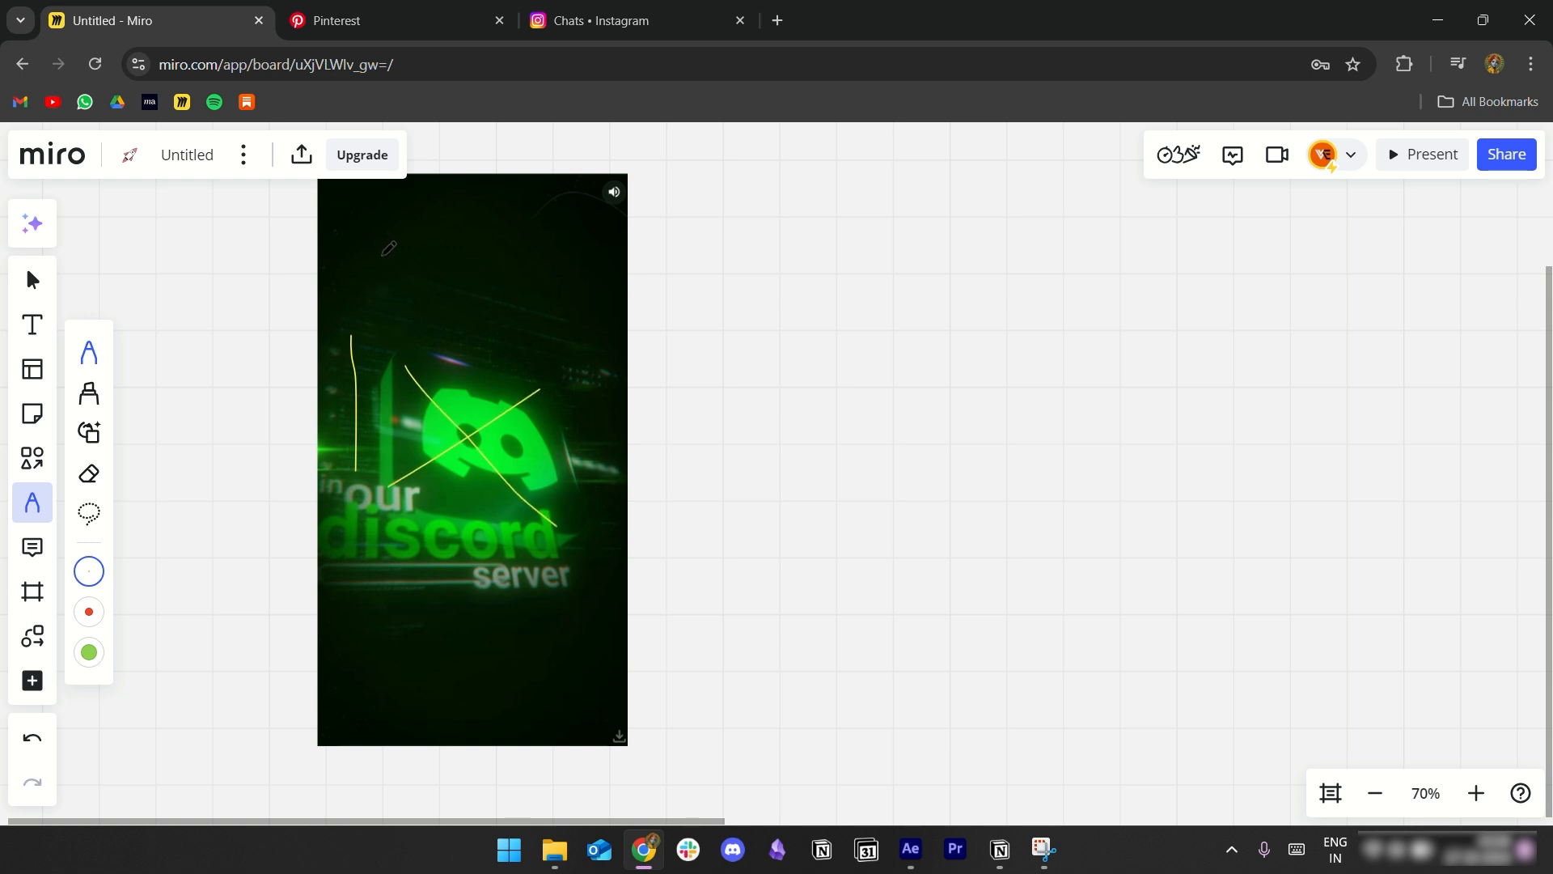
drag(384, 287, 396, 578)
Step: Switch to After Effects, open the OVERLAY precomp of layer 43 to inspect its 3D screenshot layers, and return to TRIAL
click(911, 849)
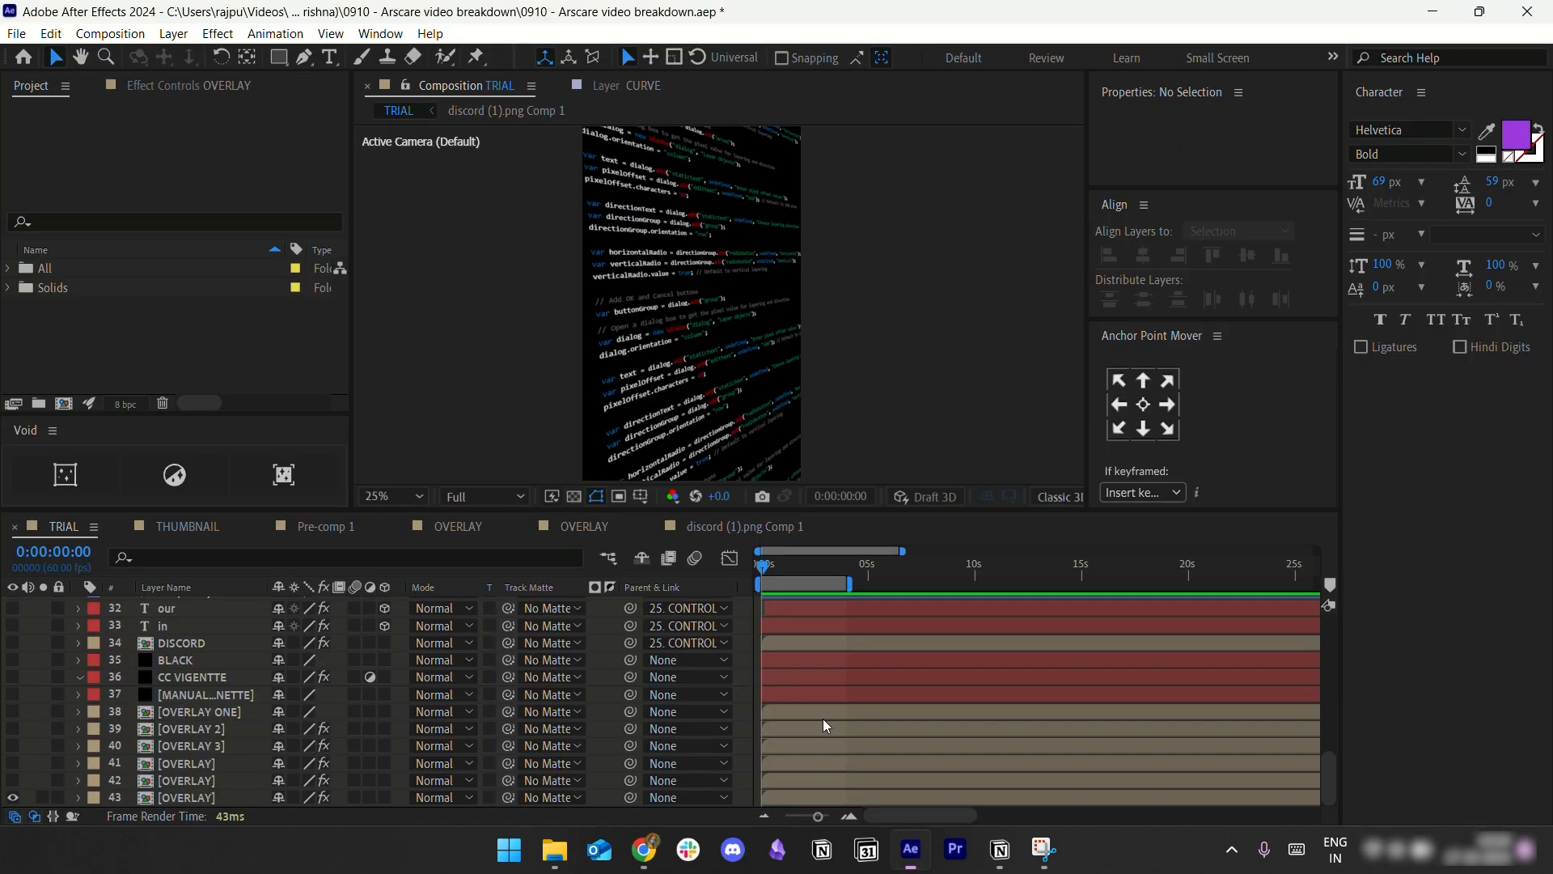
double_click(192, 792)
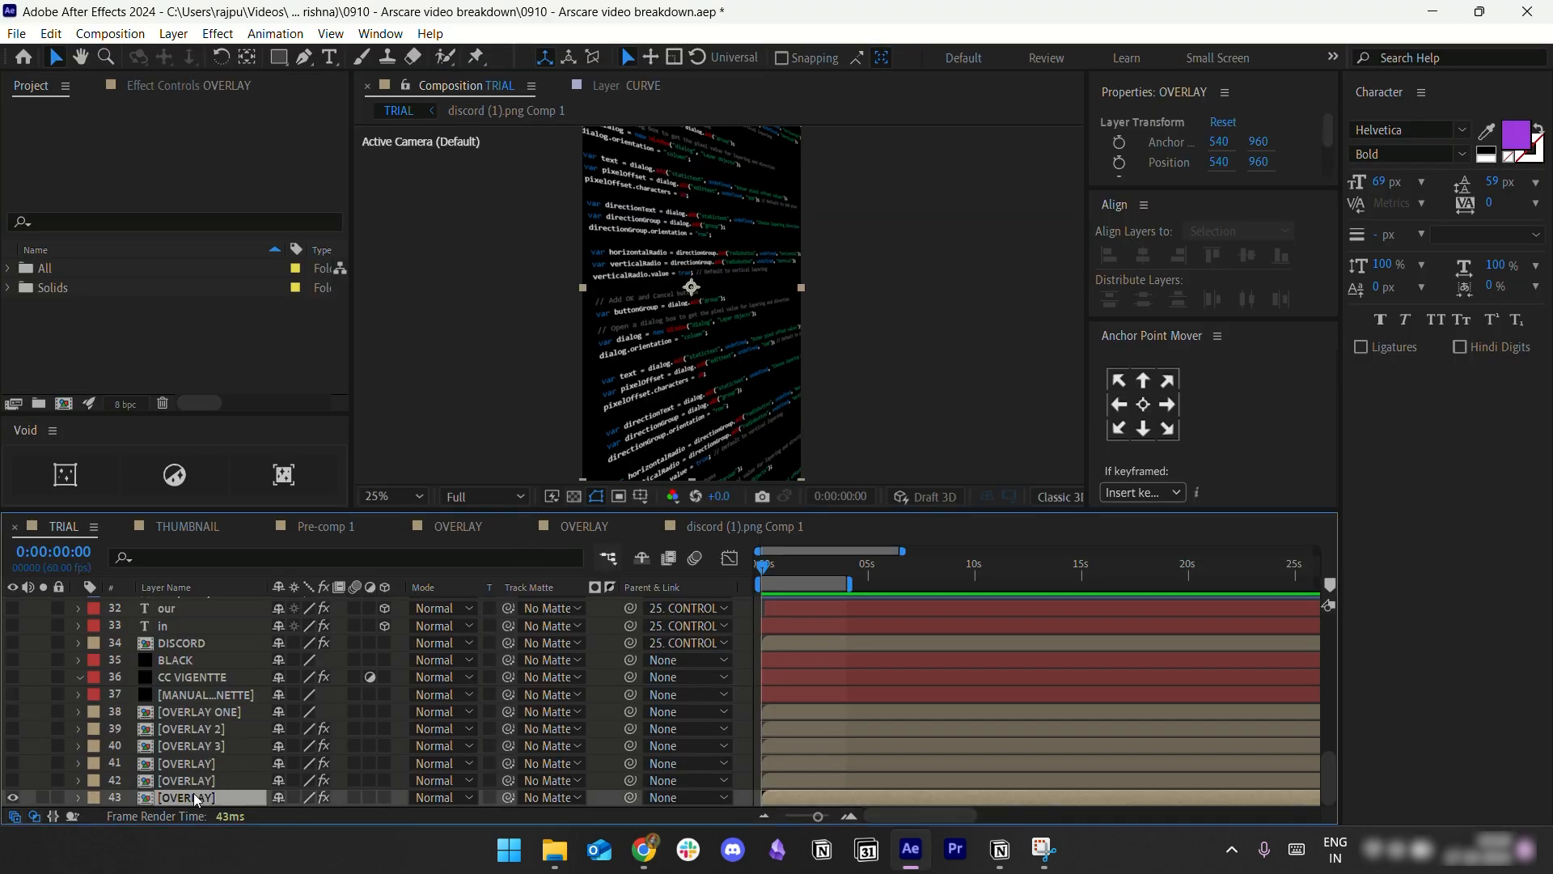
click(783, 604)
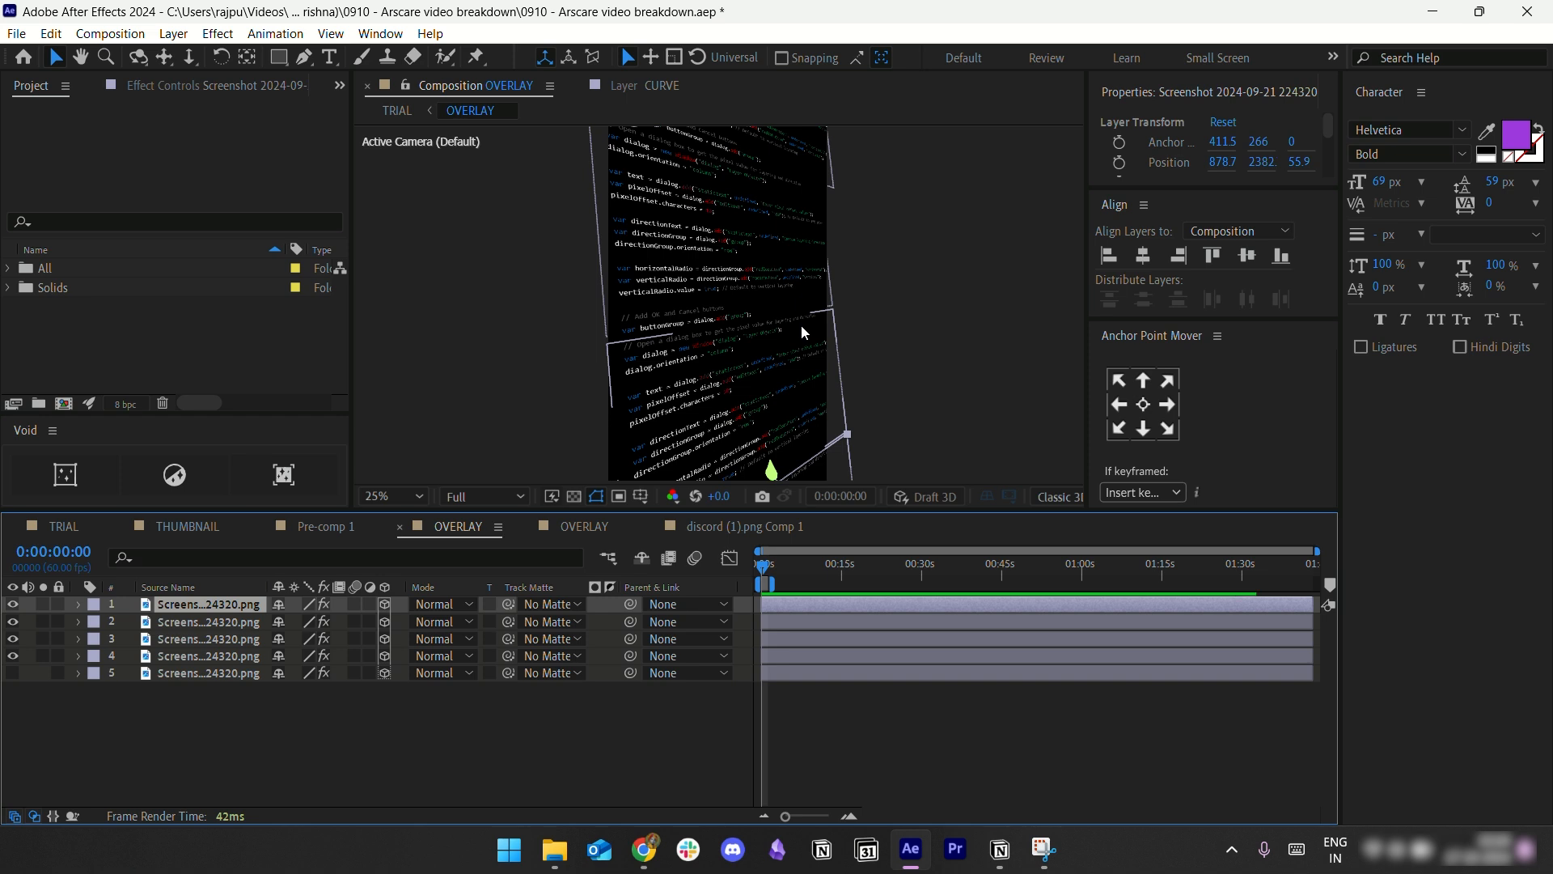
key(comma)
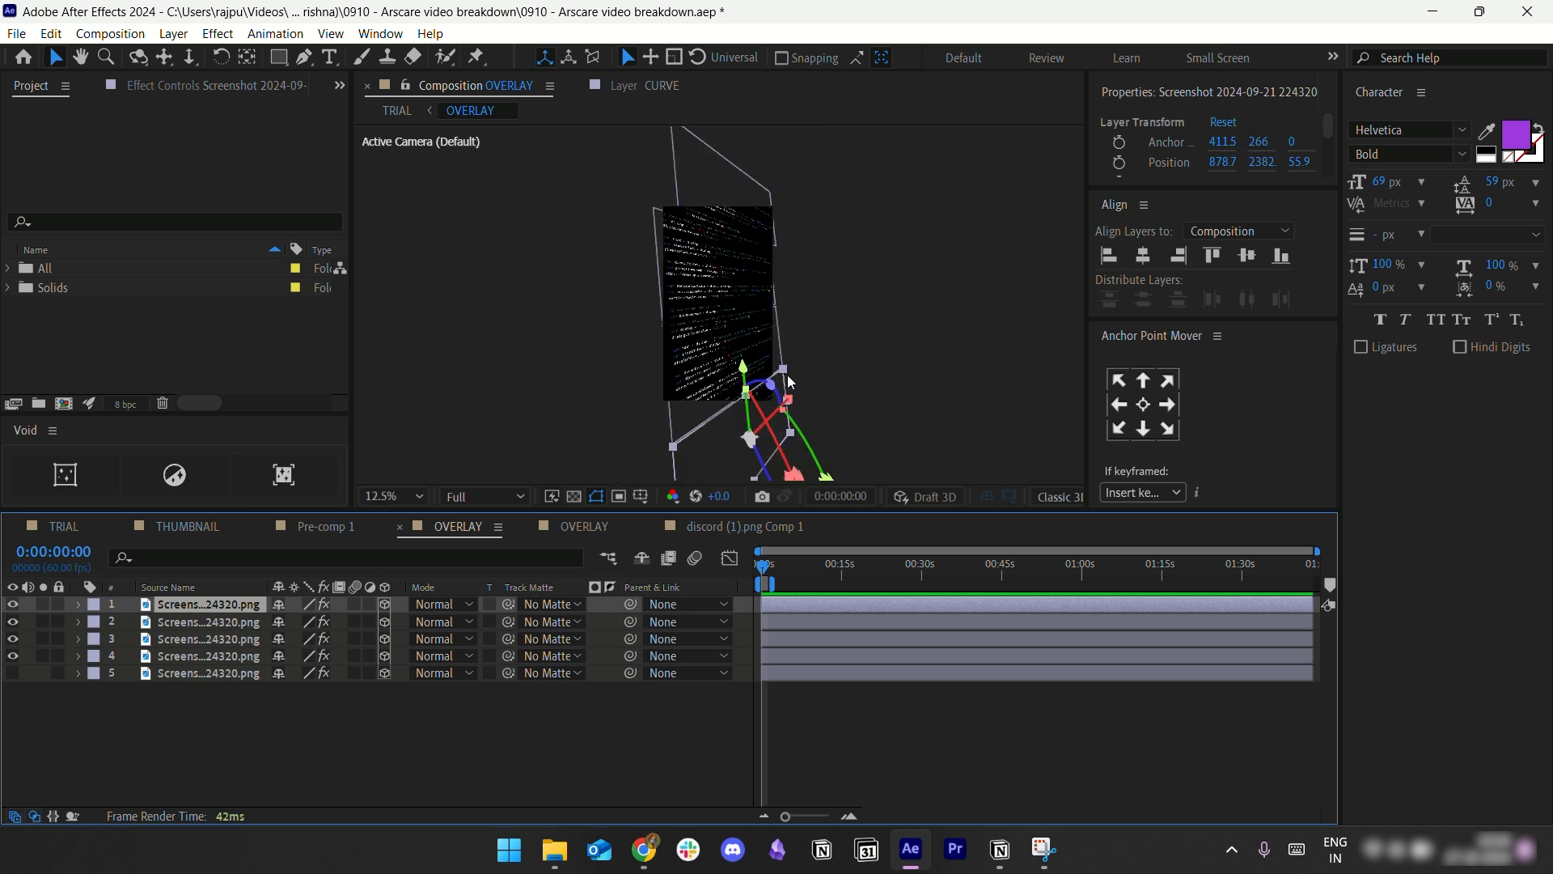
click(809, 726)
click(110, 534)
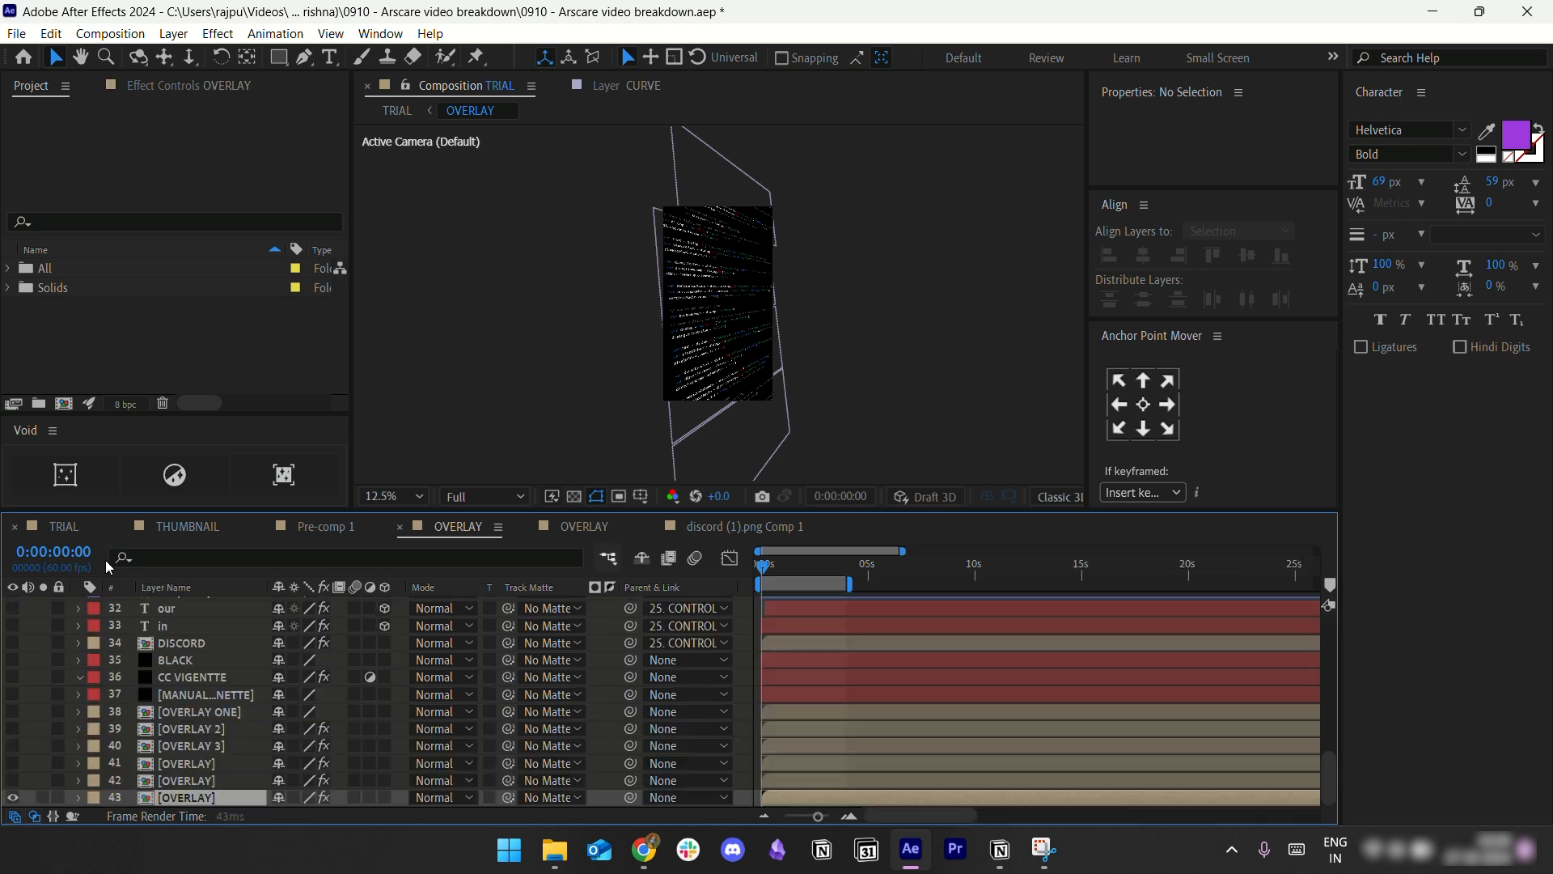
Step: Make the overlay layers 42 up to 38 visible in TRIAL, including OVERLAY 3, OVERLAY 2 and OVERLAY ONE
click(13, 781)
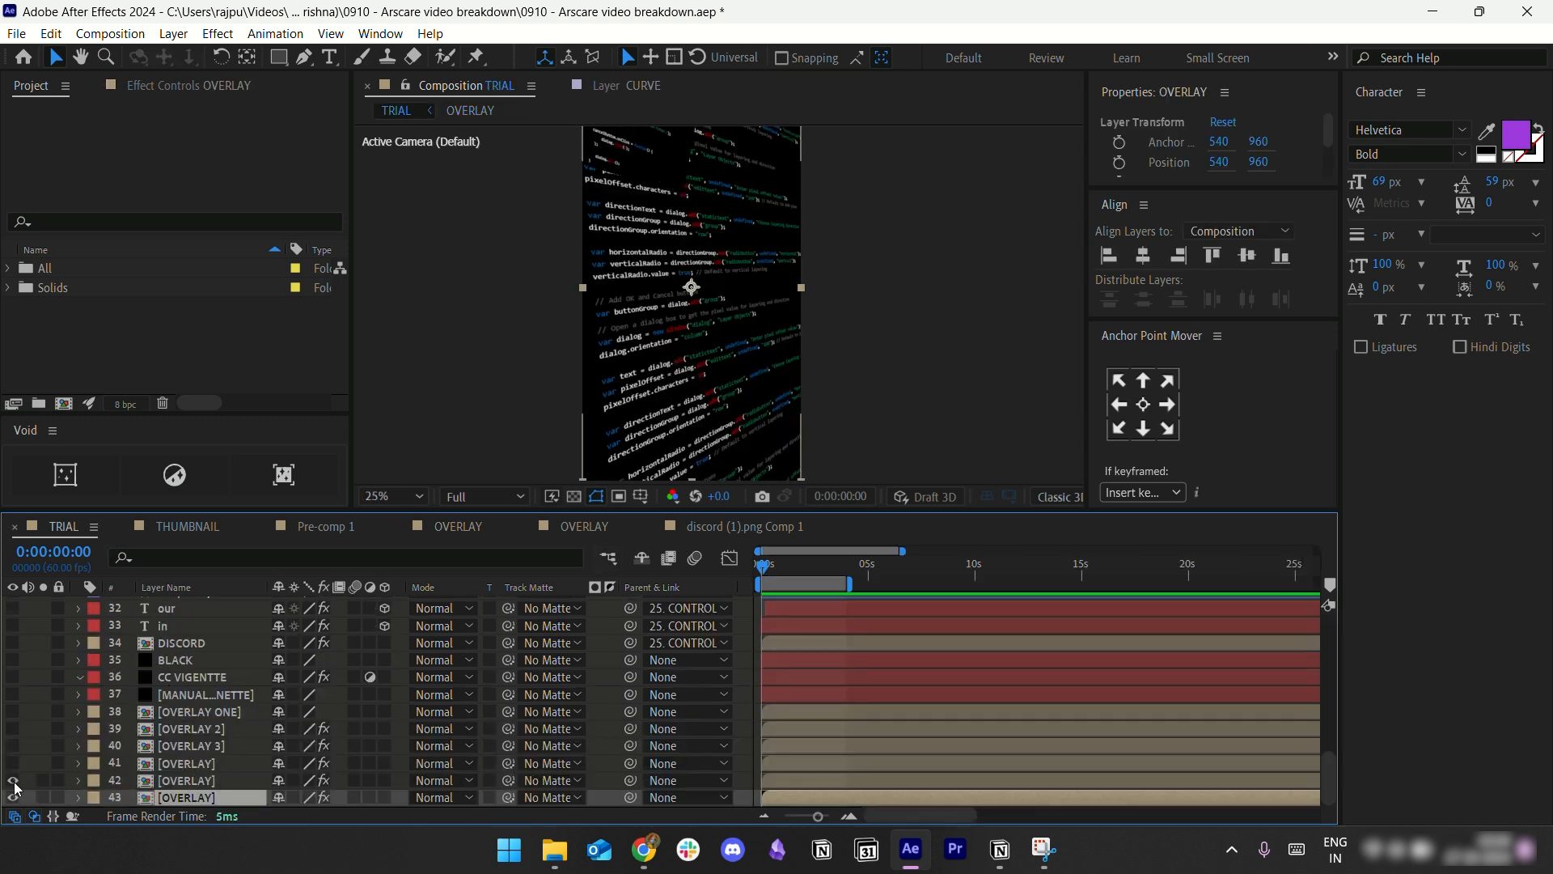
click(905, 361)
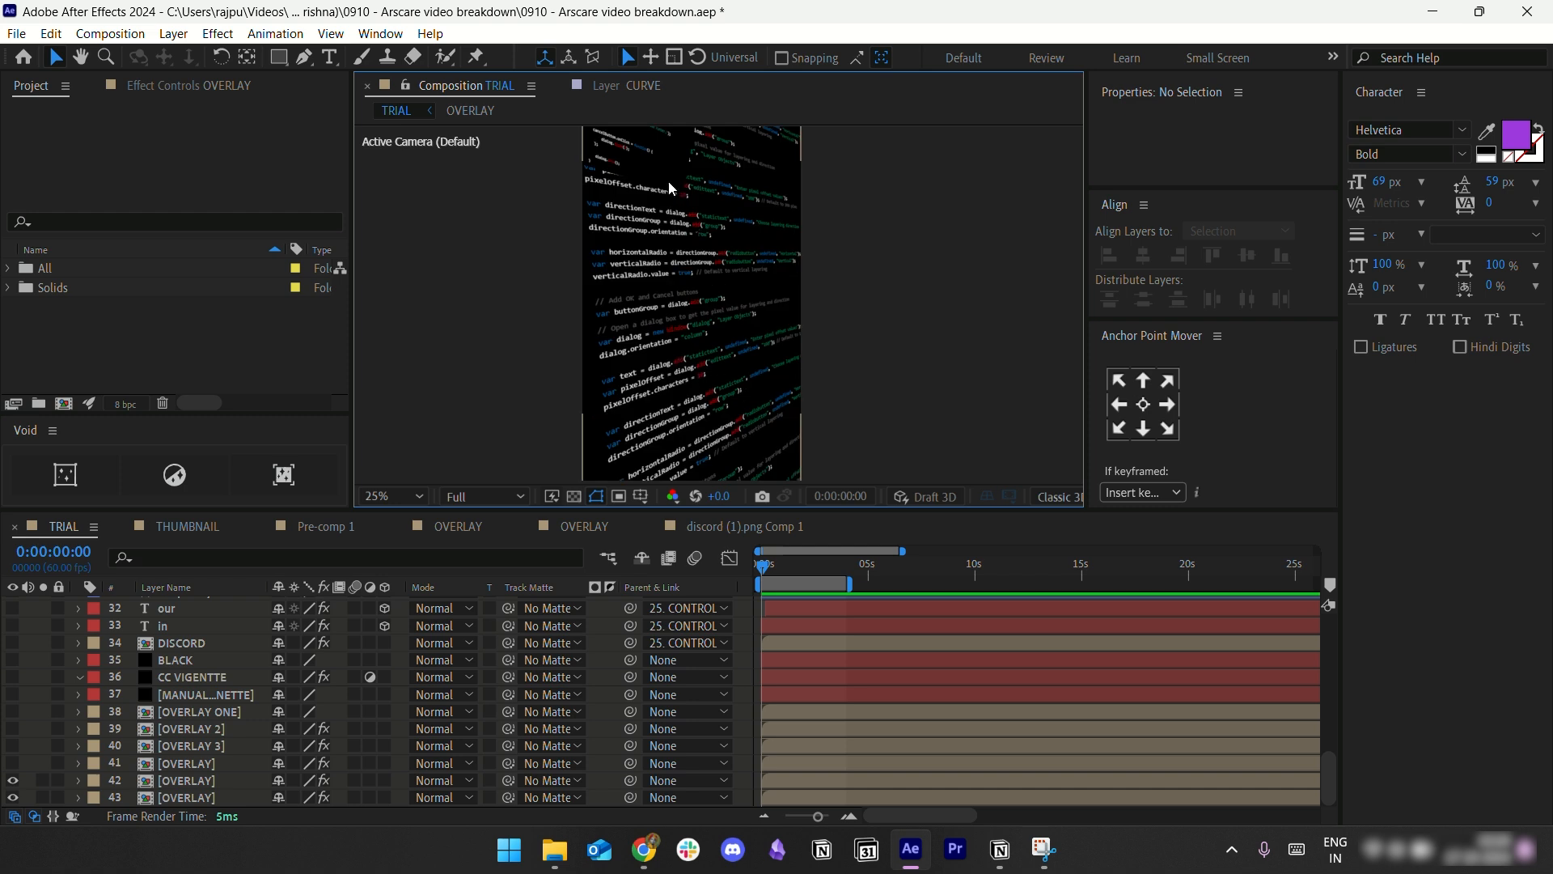
scroll(717, 202, down, 1)
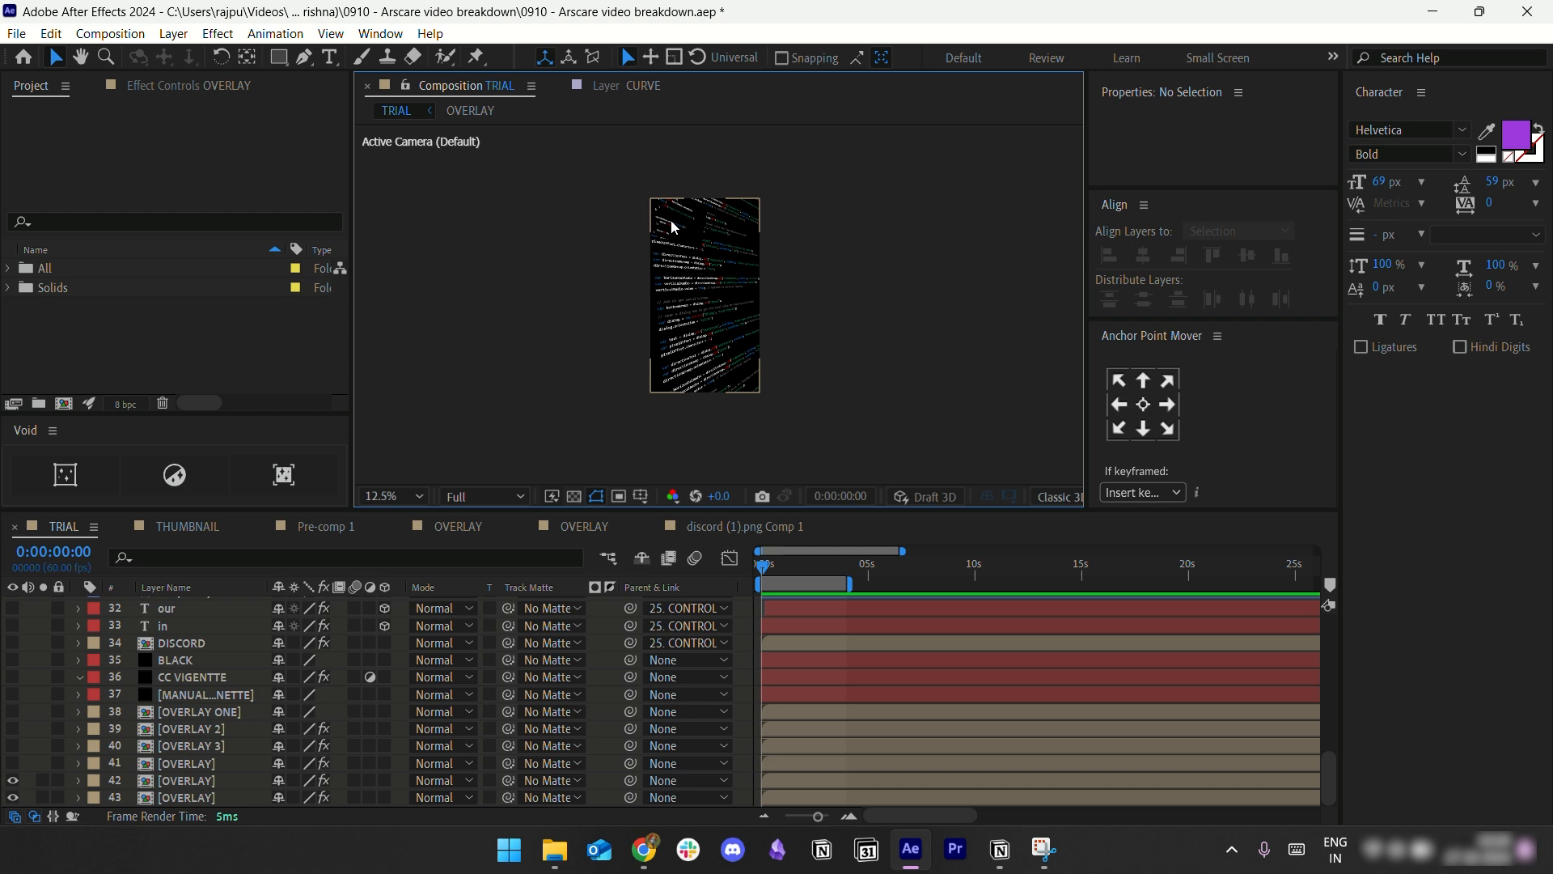
click(13, 762)
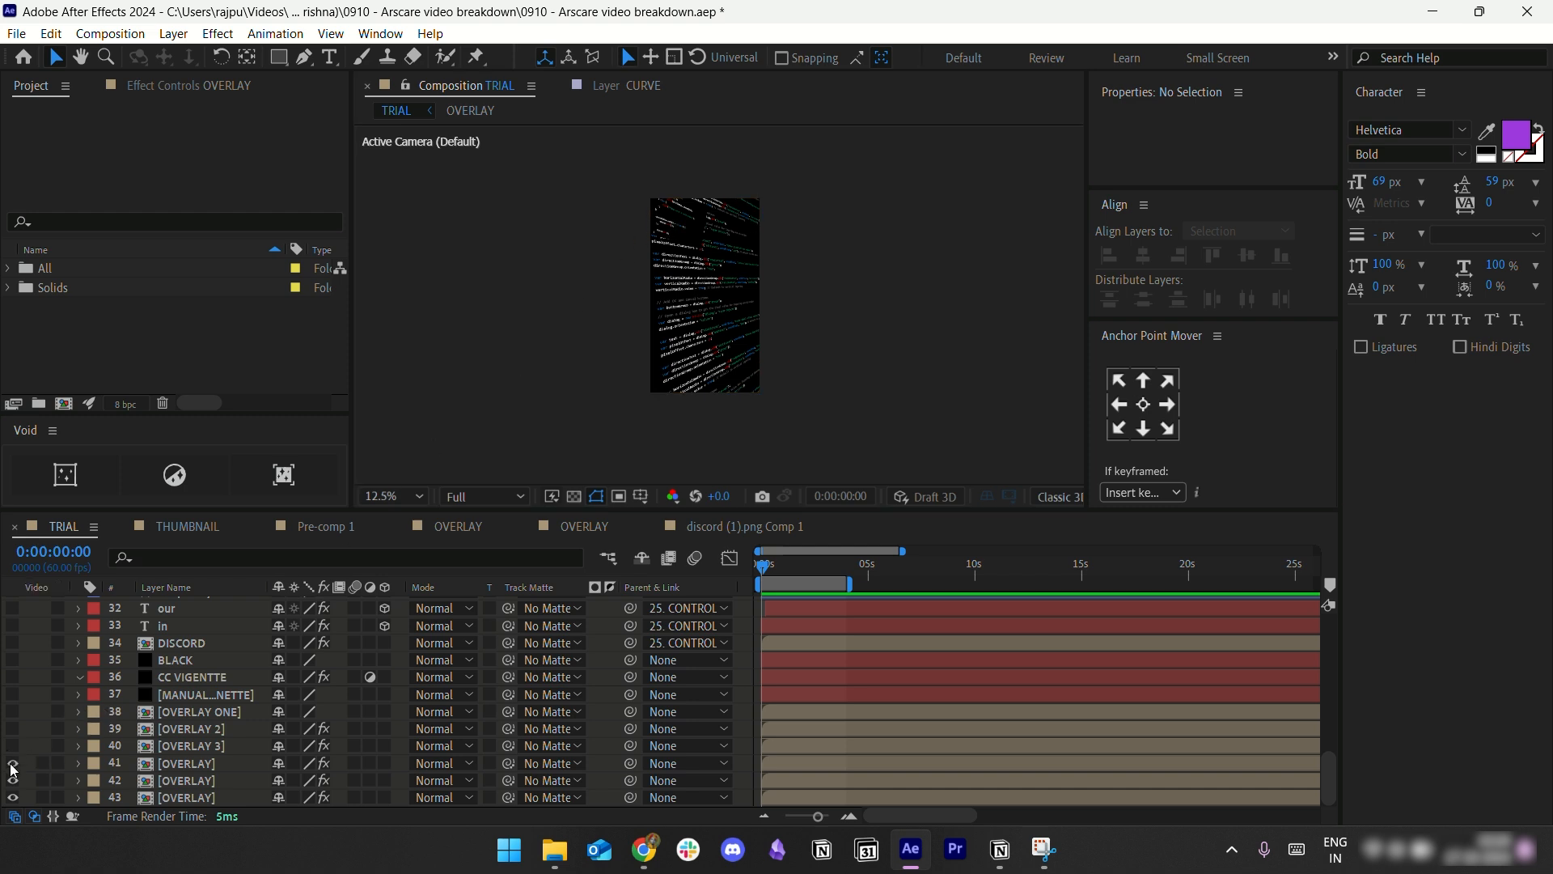
click(13, 745)
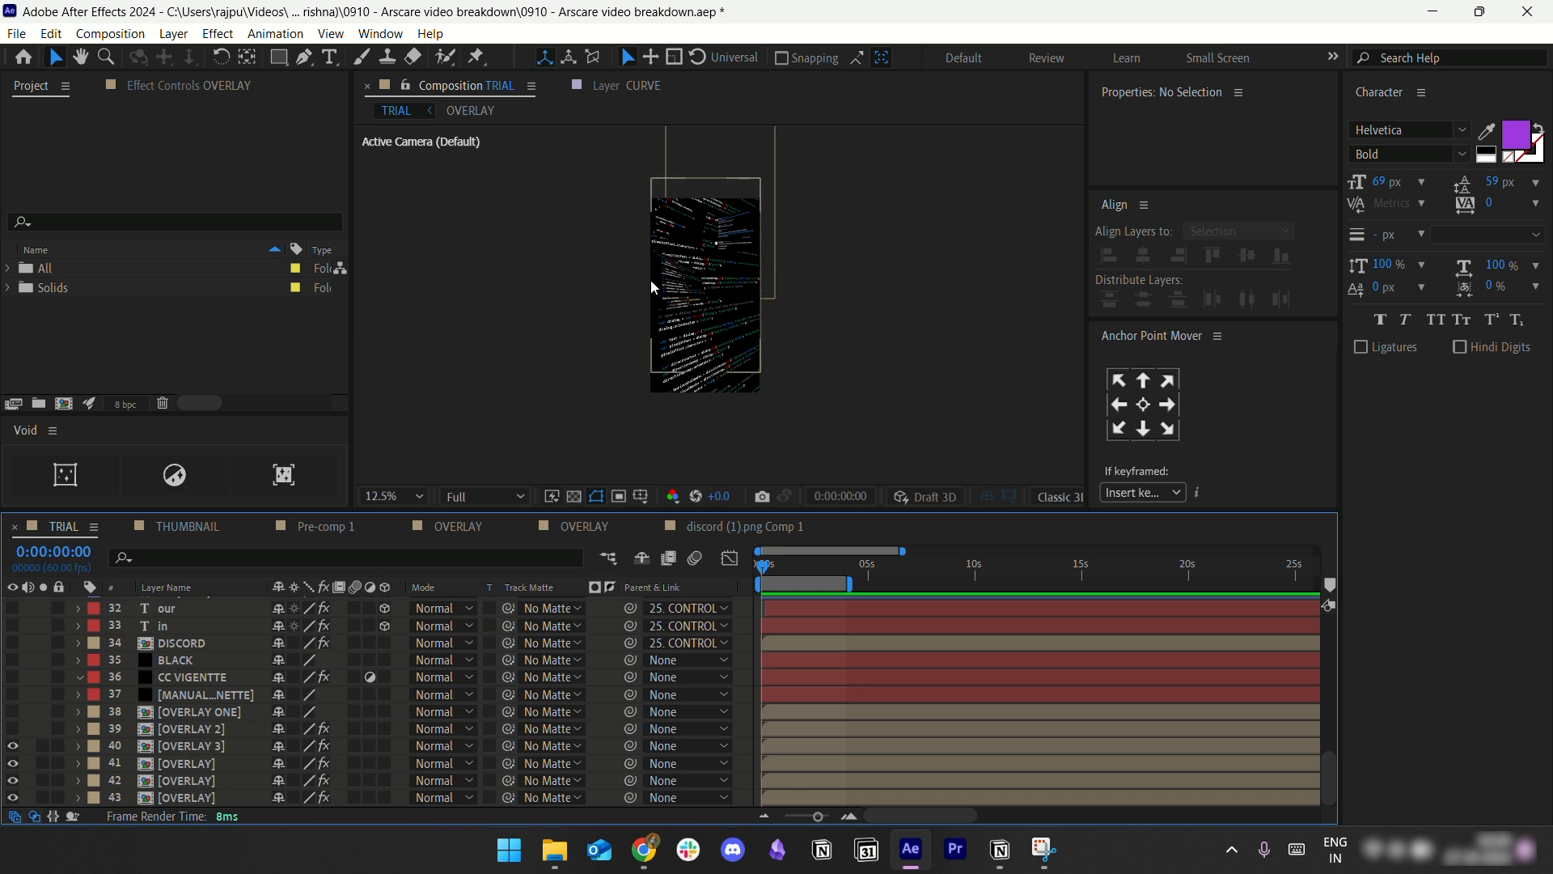
click(13, 729)
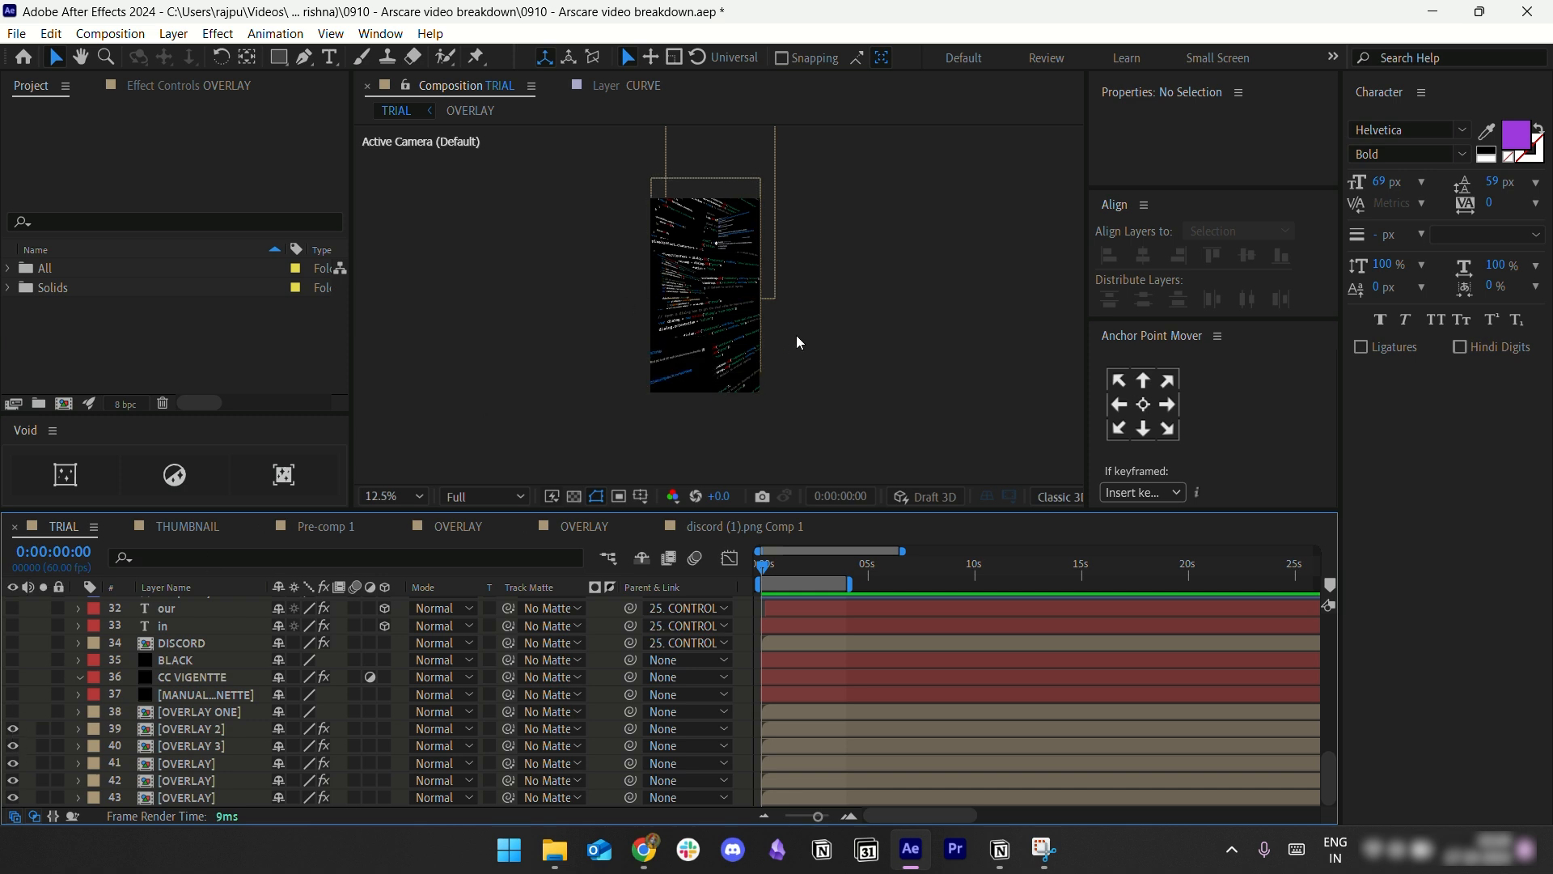
click(12, 711)
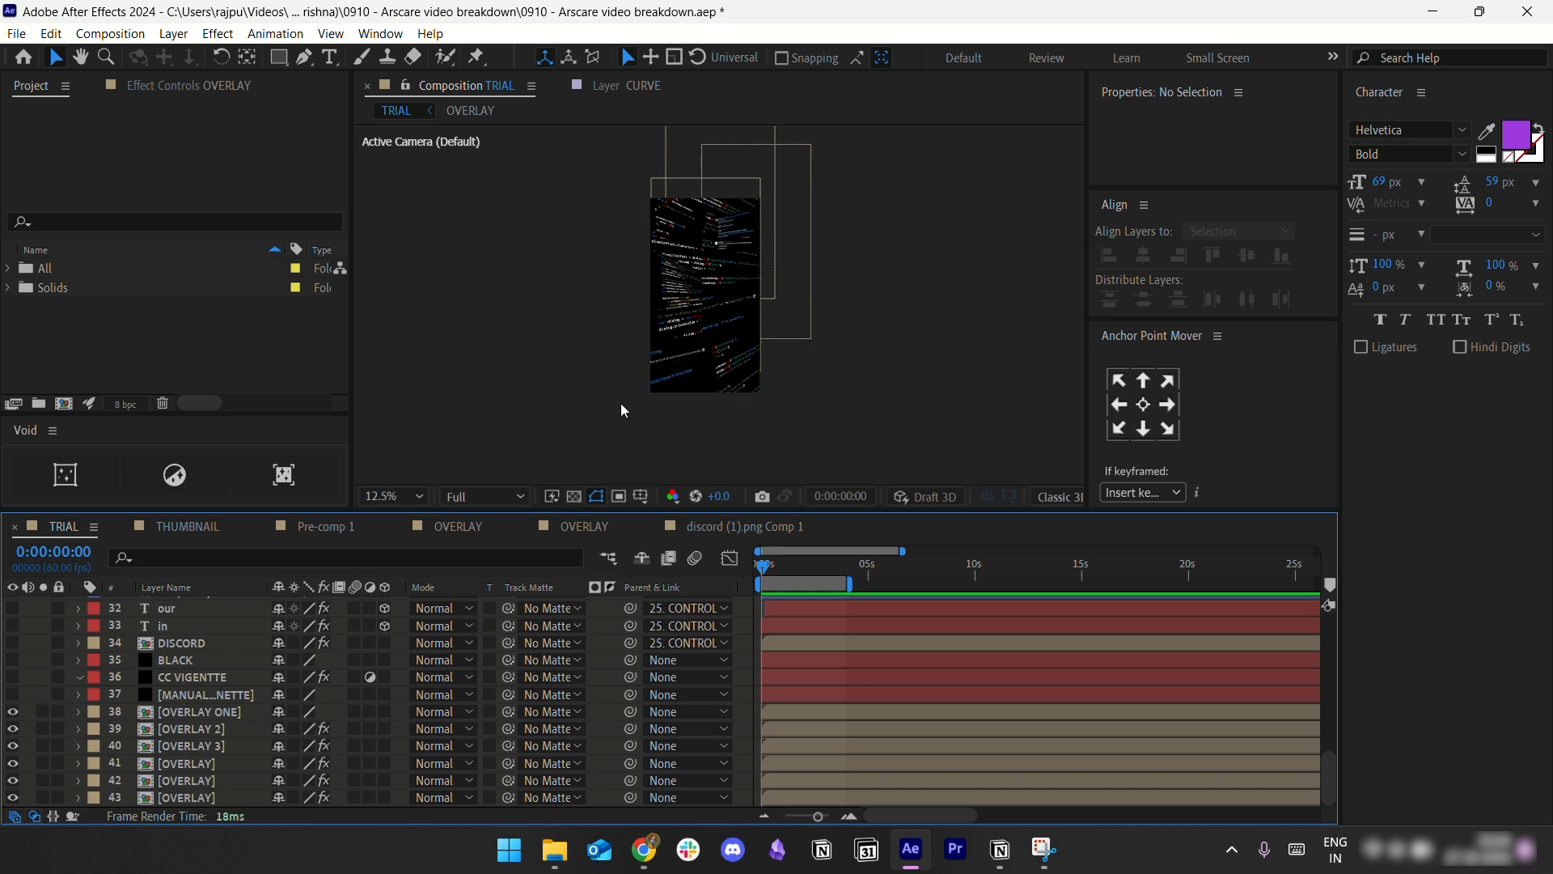
key(period)
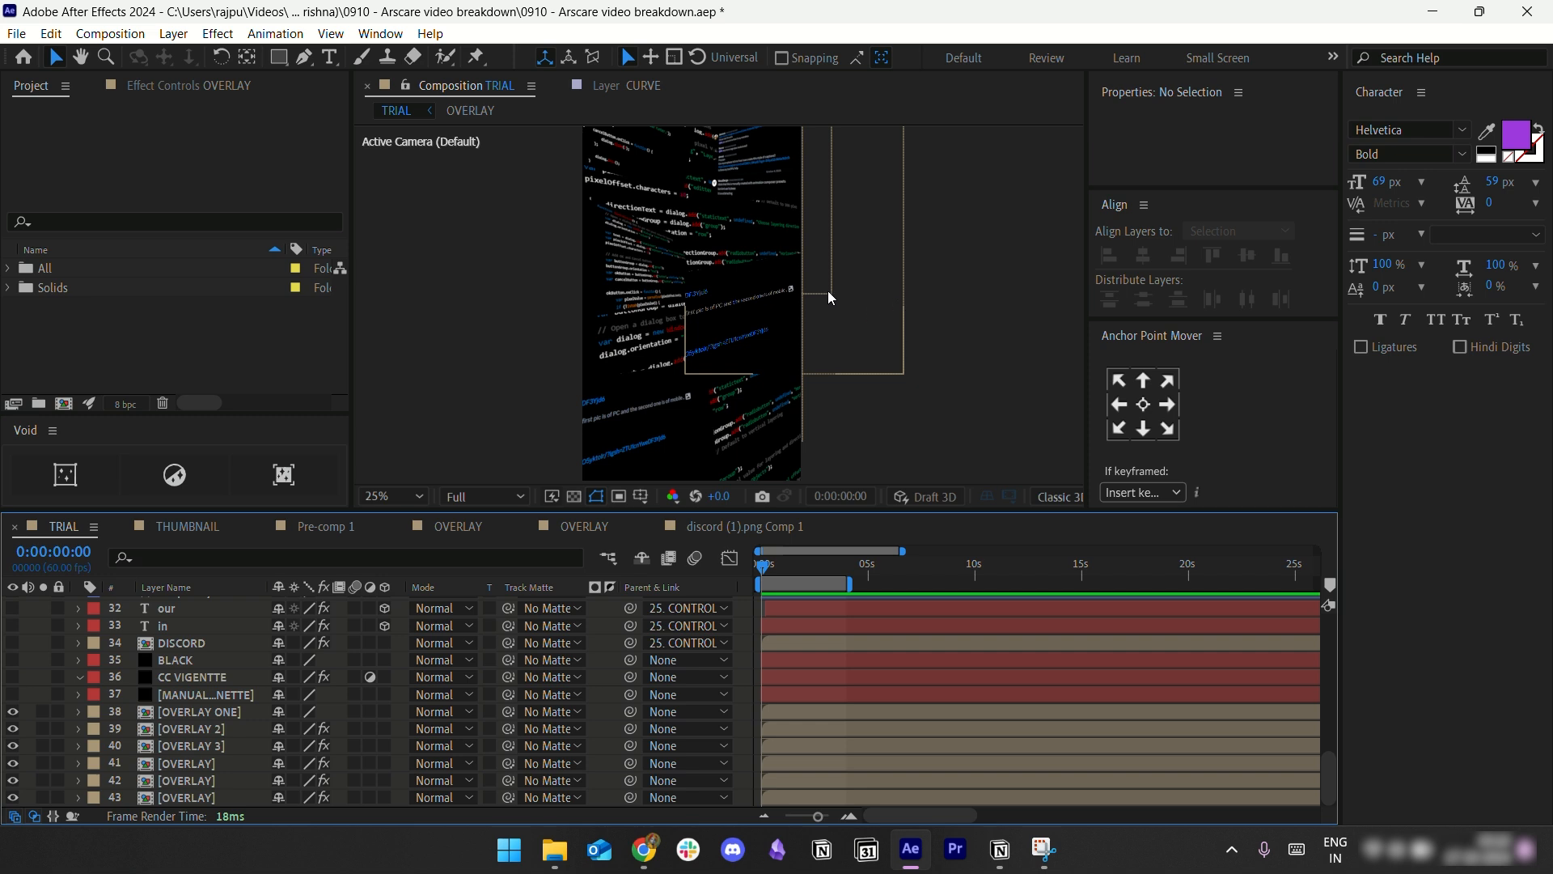
Step: Switch to the Miro board, circle the Discord logo and text, and erase all yellow pen marks from the image
click(643, 849)
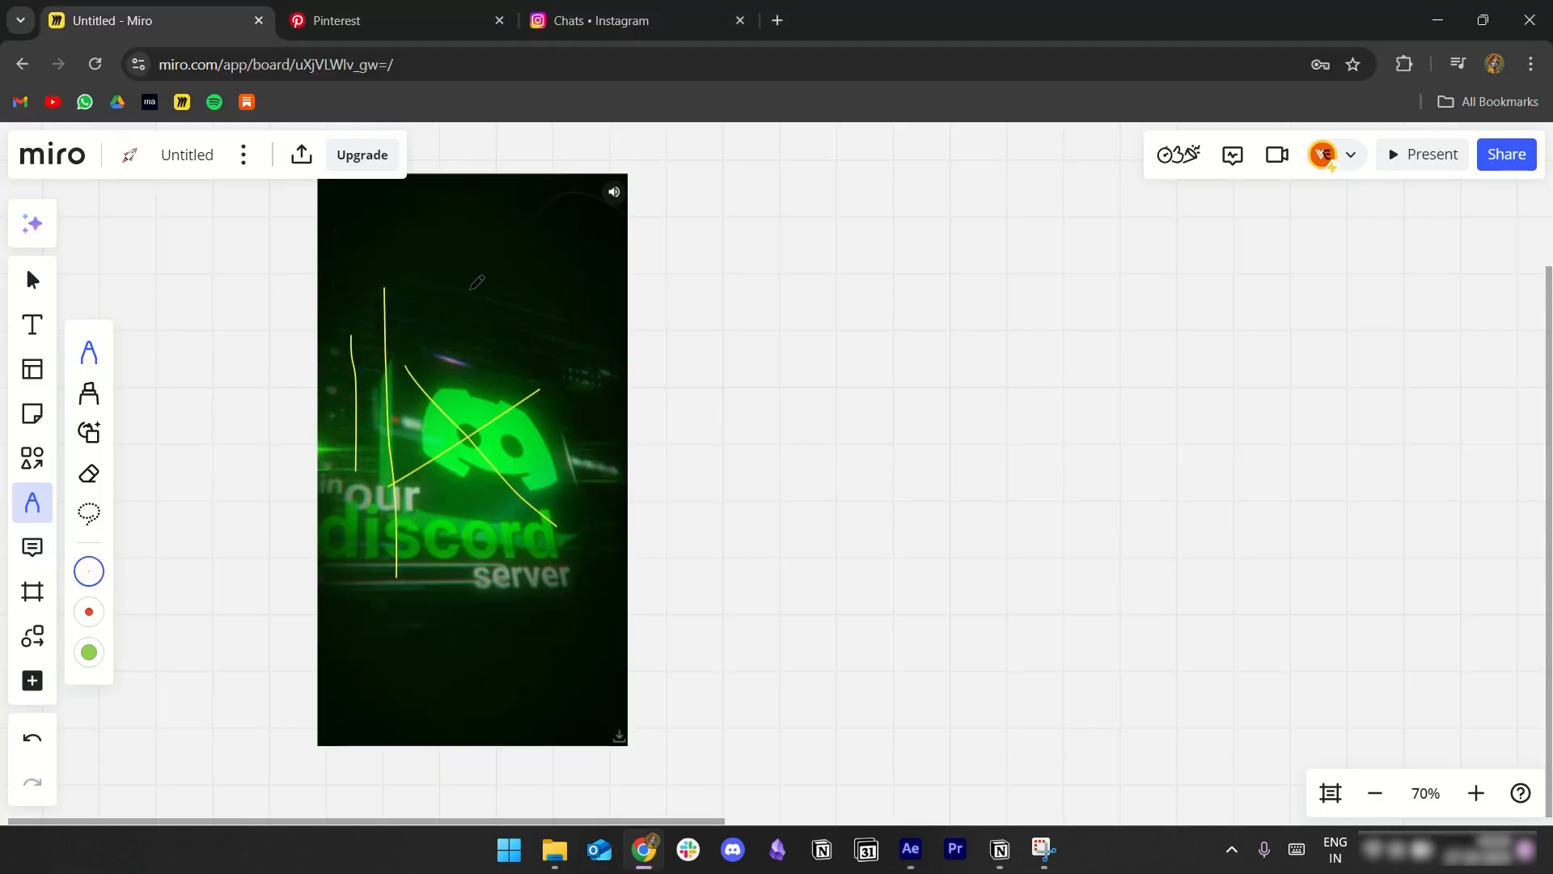
mouse_move(440, 284)
mouse_down()
mouse_move(308, 583)
mouse_move(524, 370)
mouse_up()
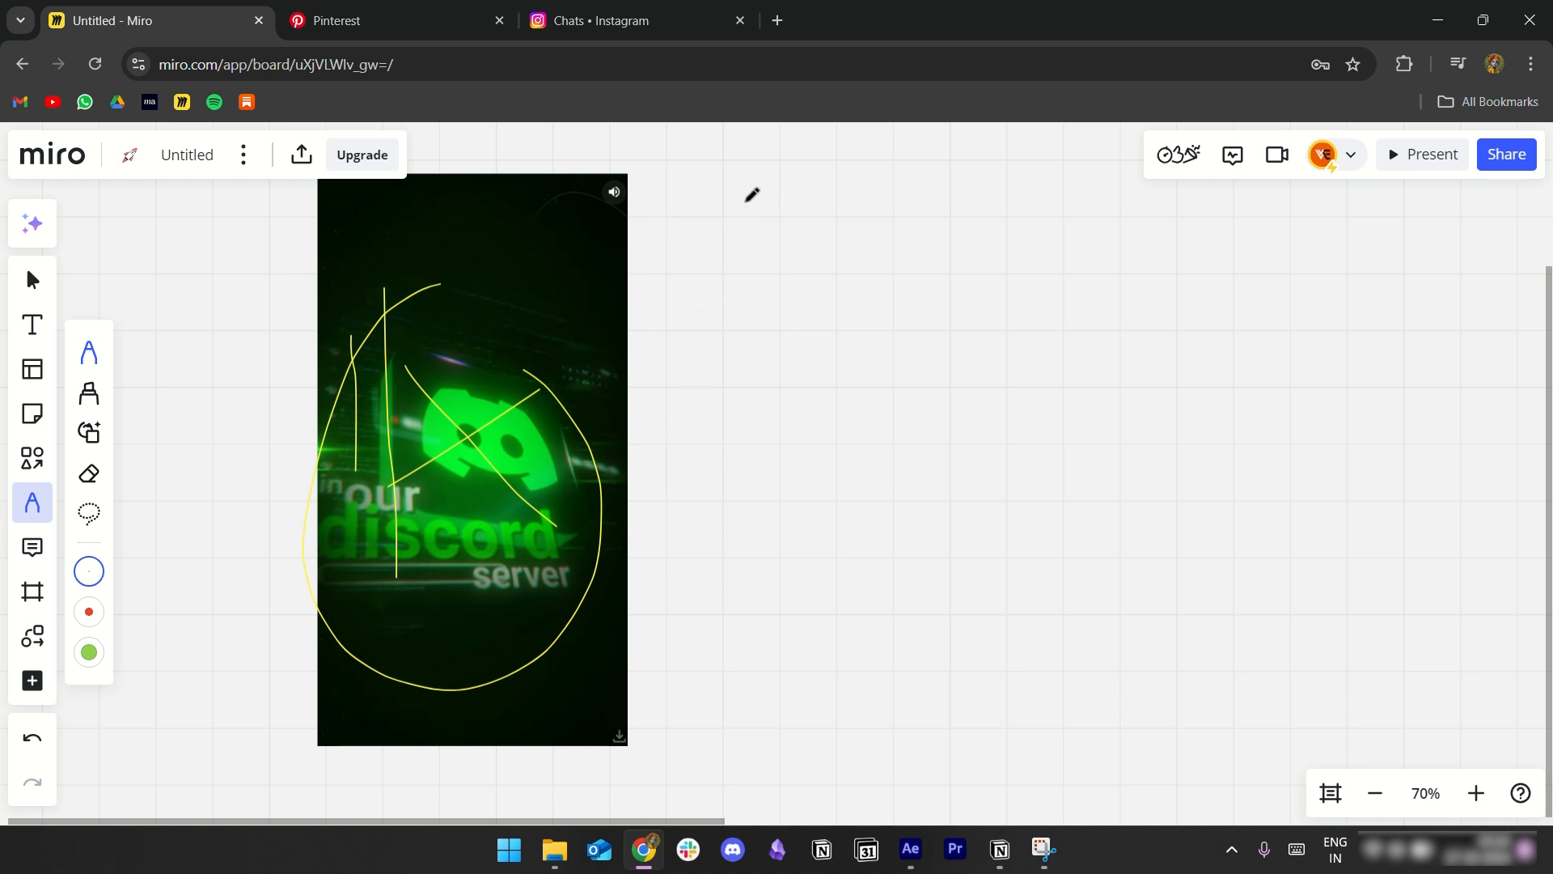
drag(374, 356, 659, 383)
click(88, 473)
mouse_move(319, 421)
mouse_down()
mouse_move(356, 380)
mouse_move(495, 446)
mouse_up()
Step: Draw two short yellow arrows with the Pen tool from the logo and the code texture to the image's right edge
click(89, 421)
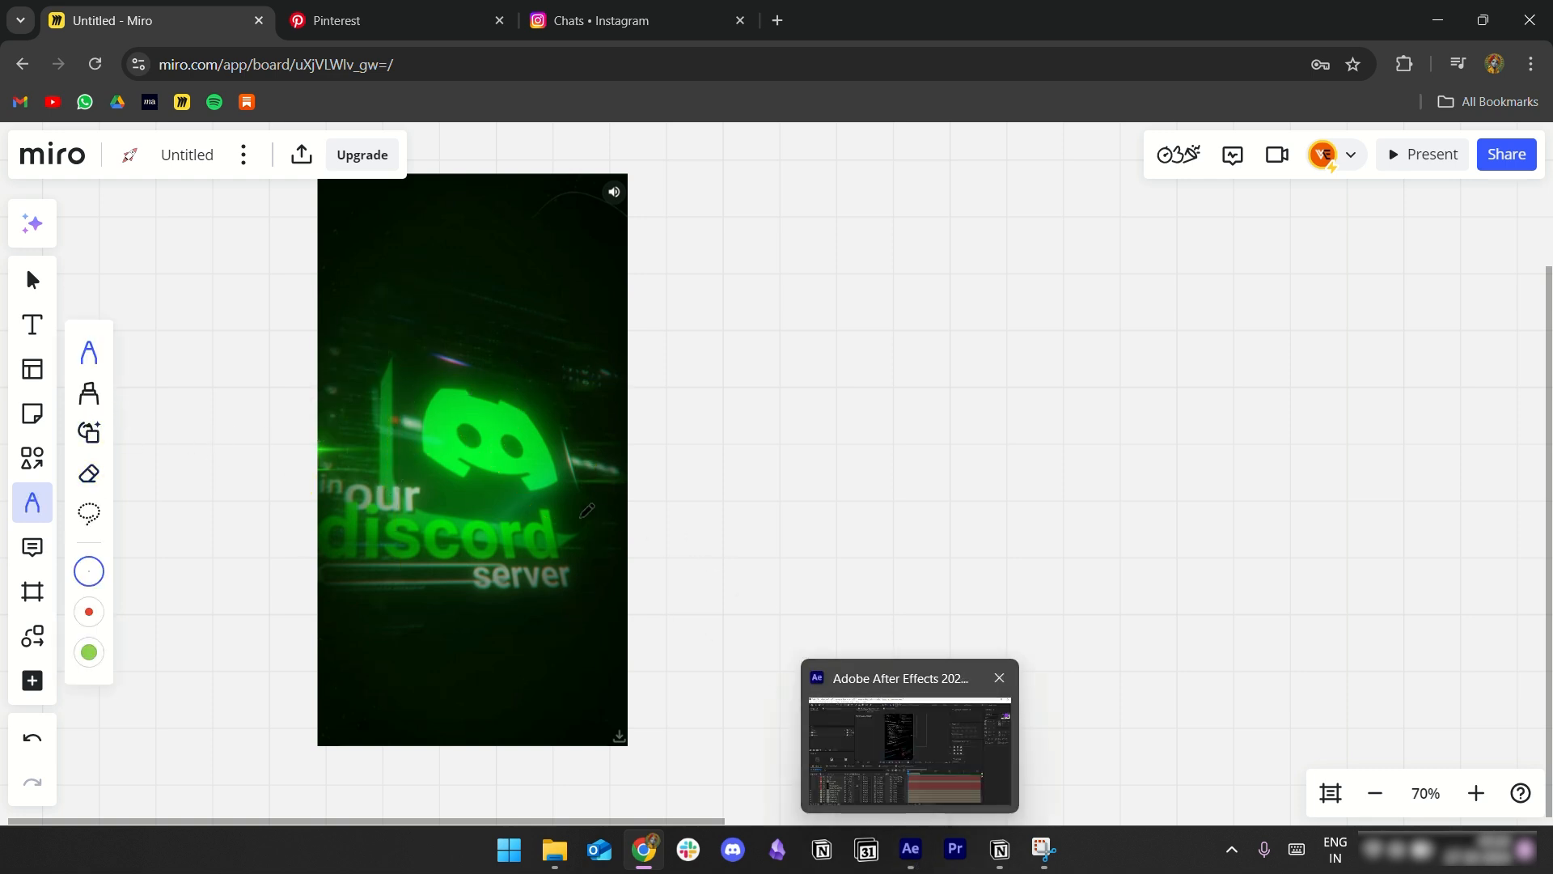
drag(534, 453, 623, 456)
mouse_move(548, 371)
mouse_down()
mouse_move(631, 374)
mouse_move(622, 384)
mouse_up()
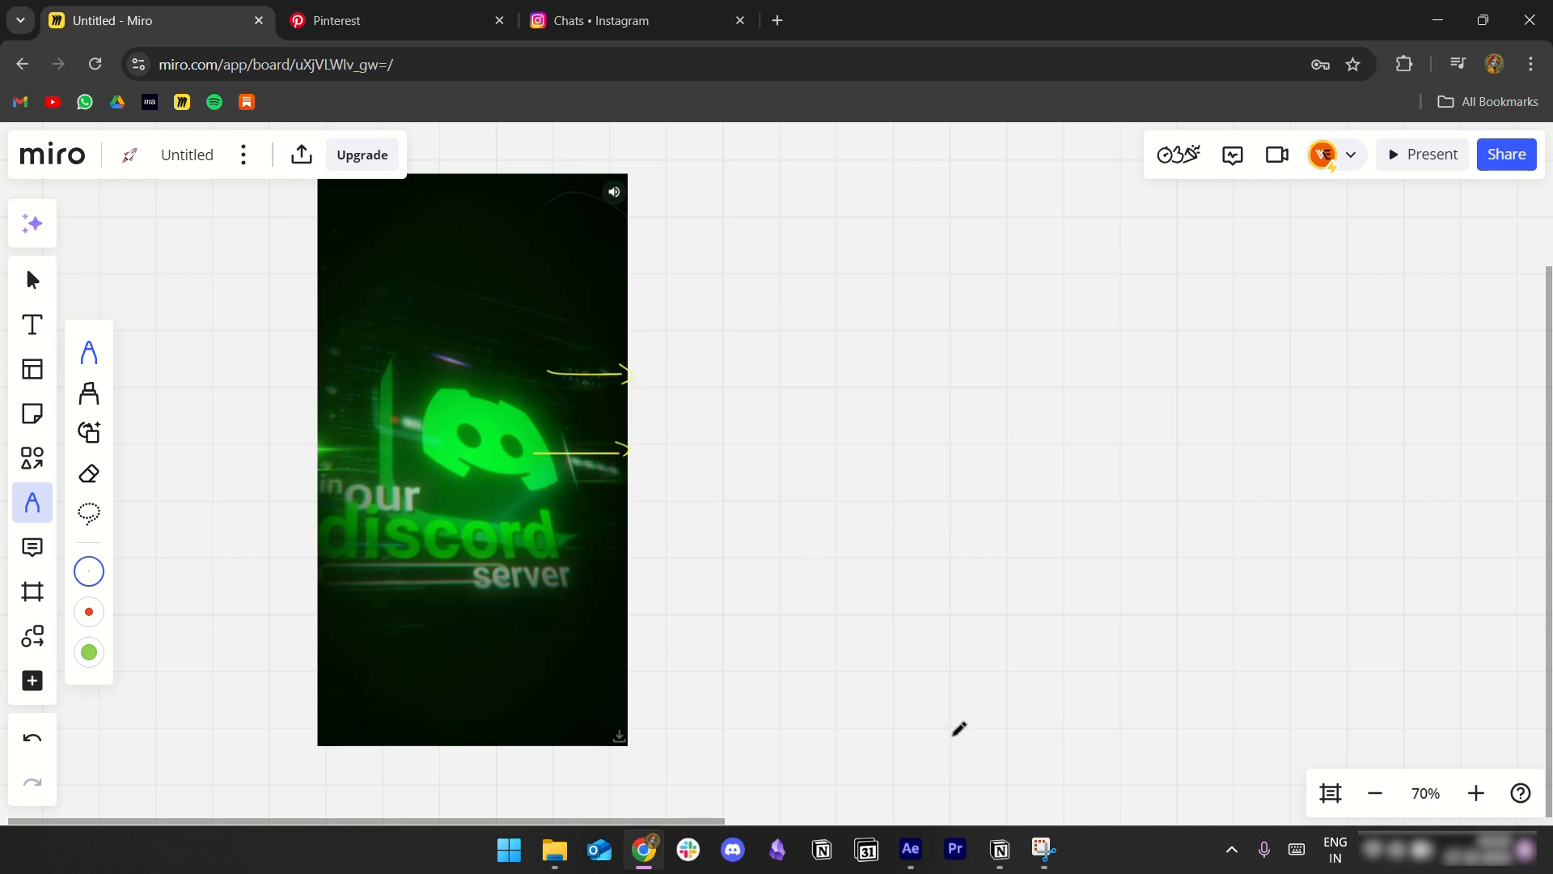
Step: Switch to After Effects and make the MANUAL VIGNETTE layer 37 visible in TRIAL
click(910, 849)
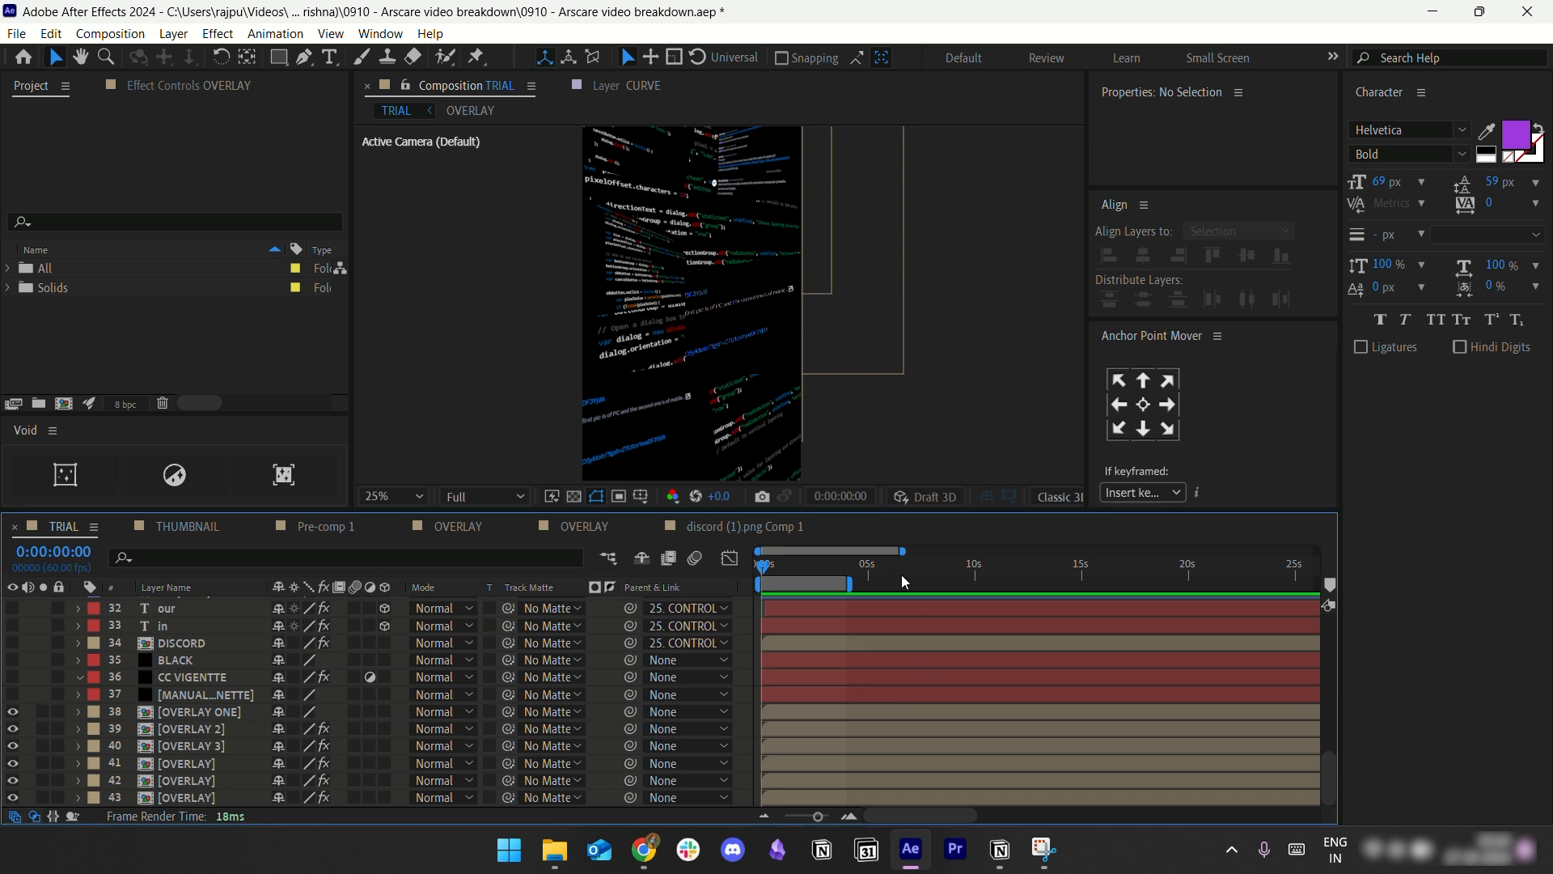
click(848, 817)
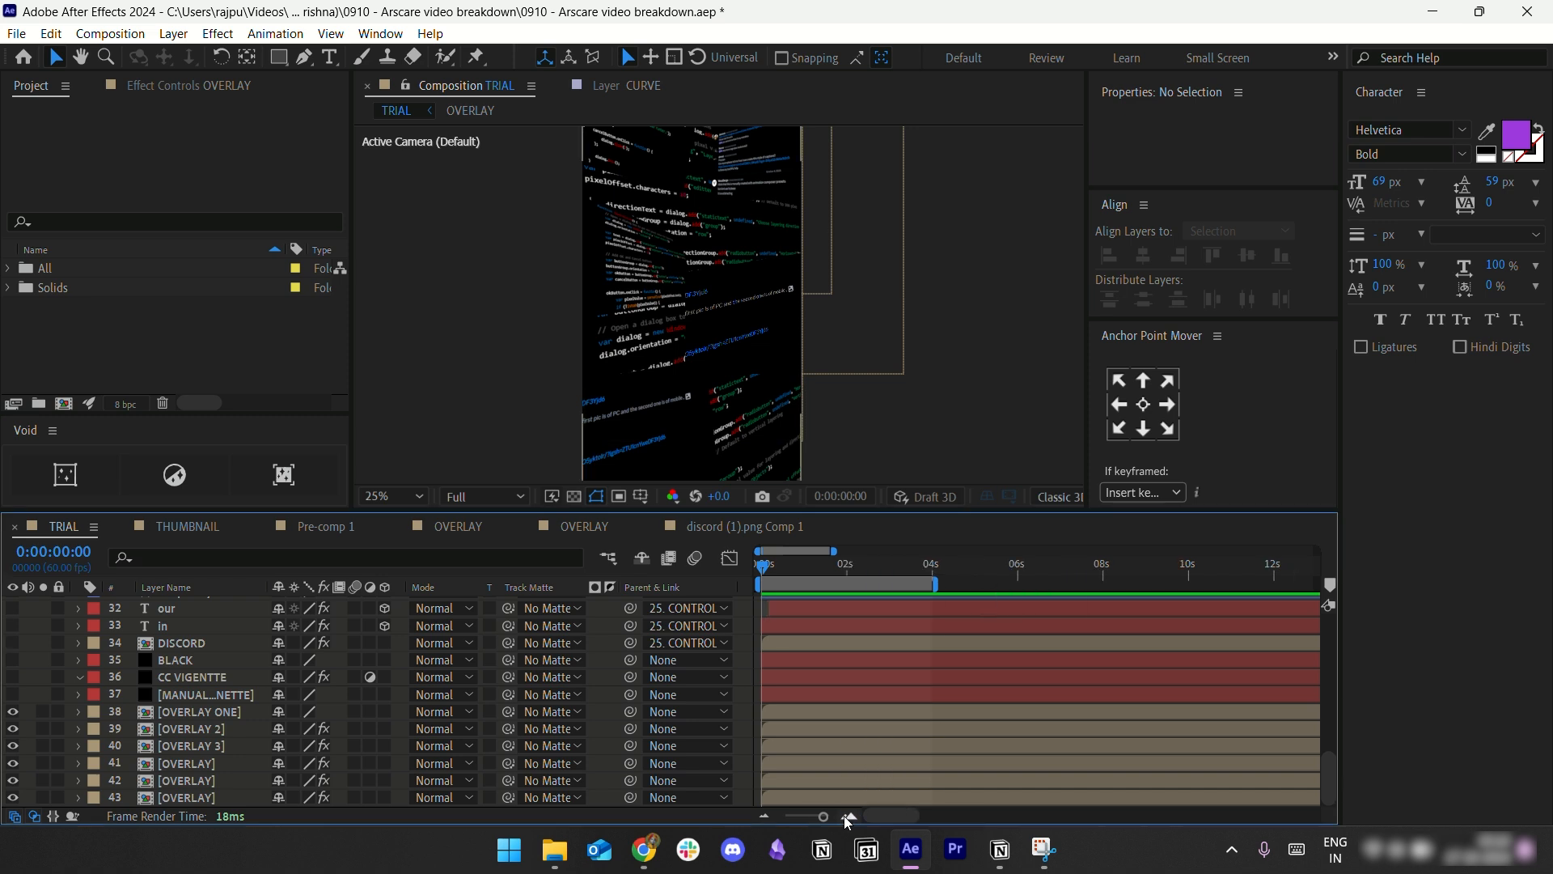
click(848, 817)
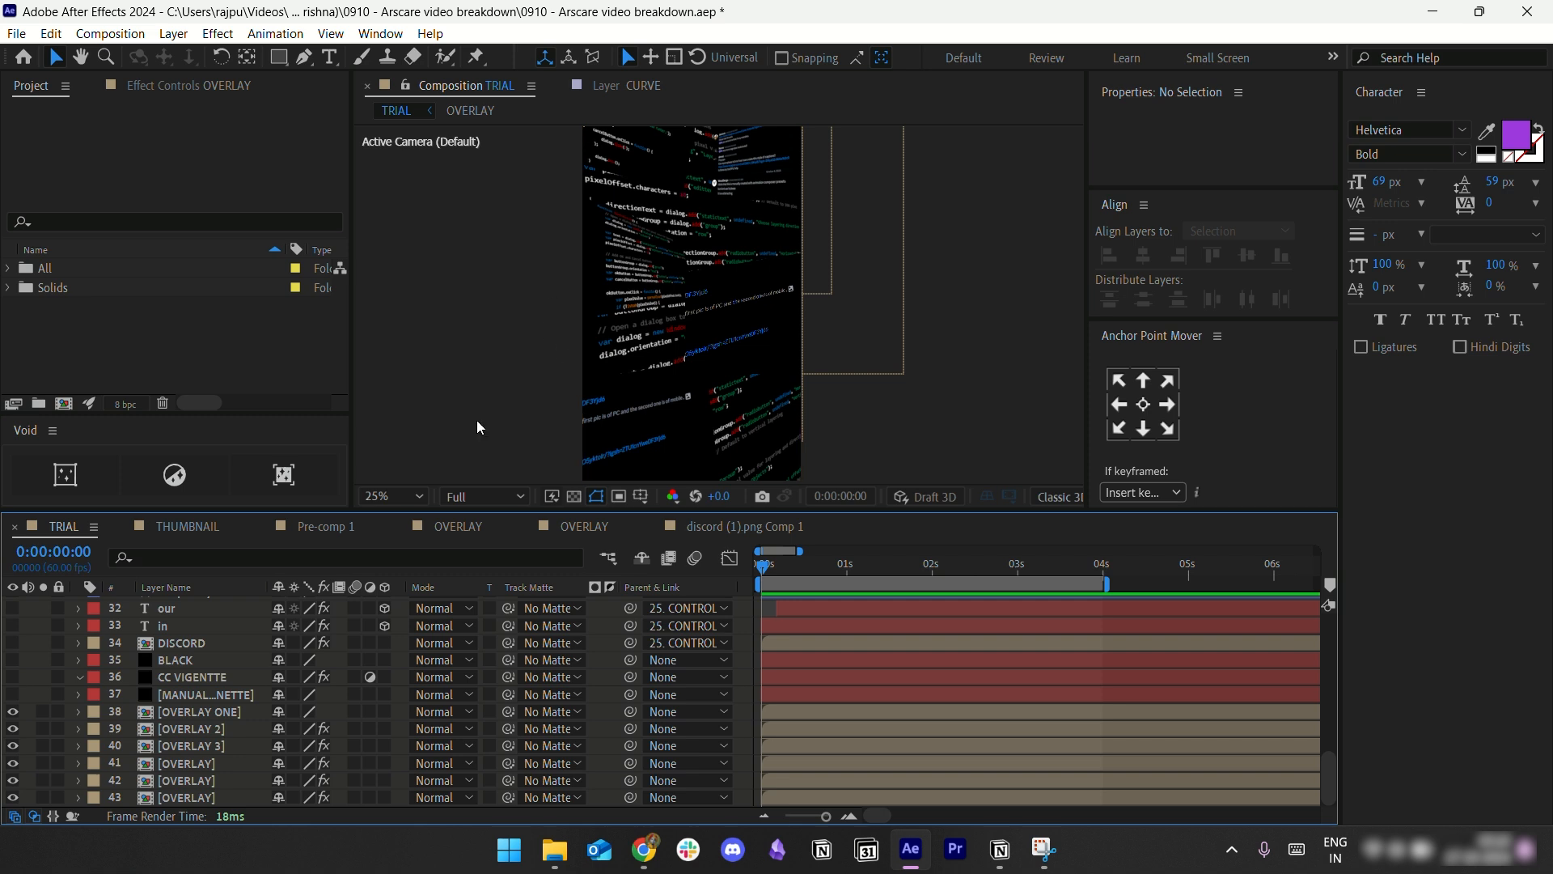
click(166, 694)
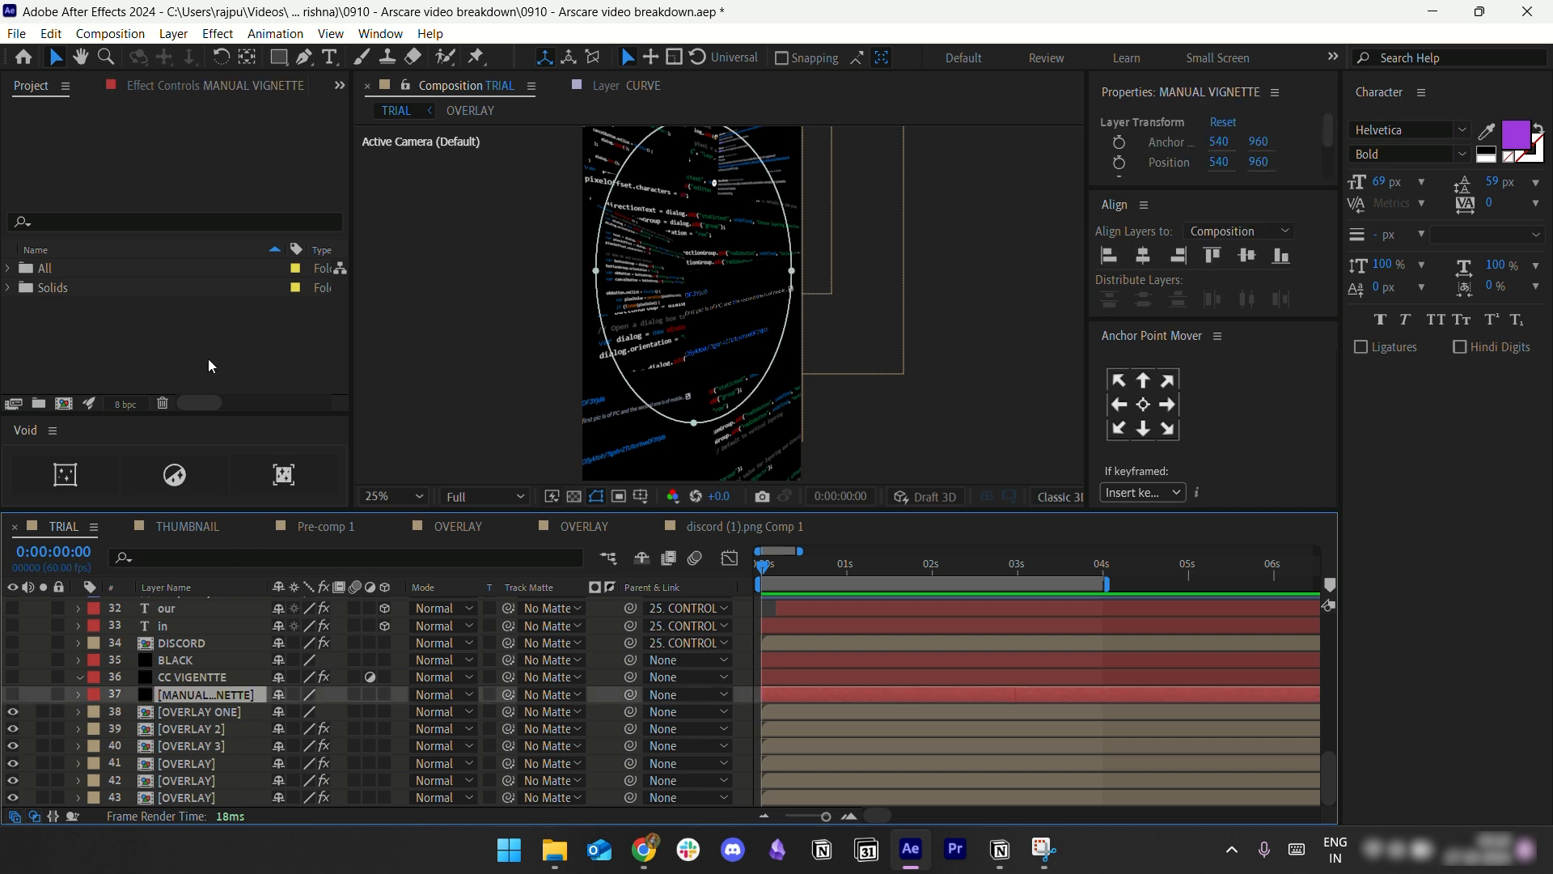
click(207, 89)
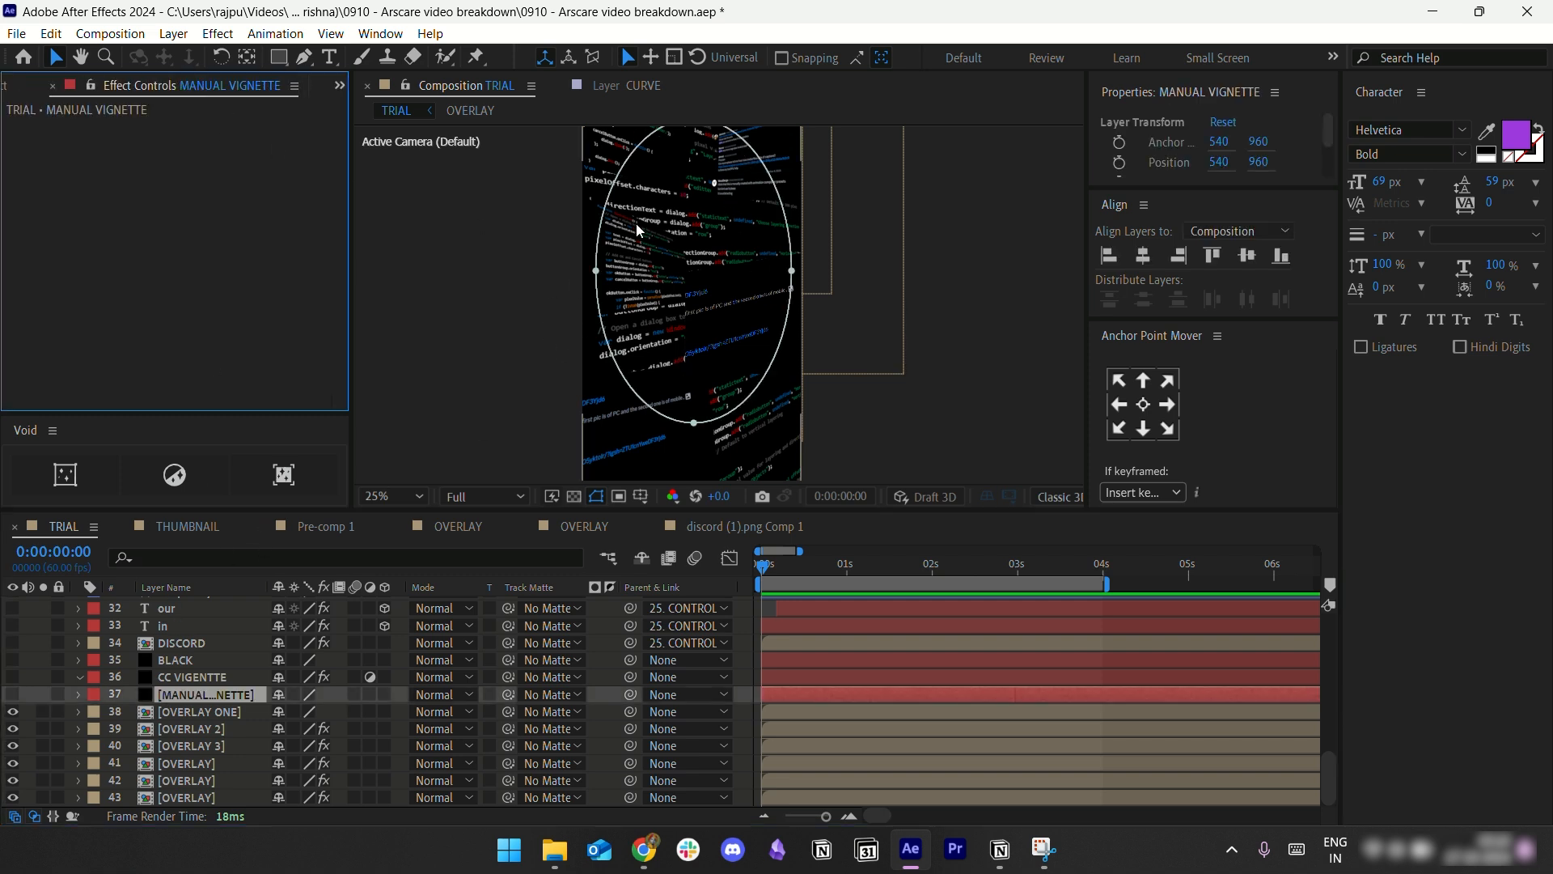
click(13, 695)
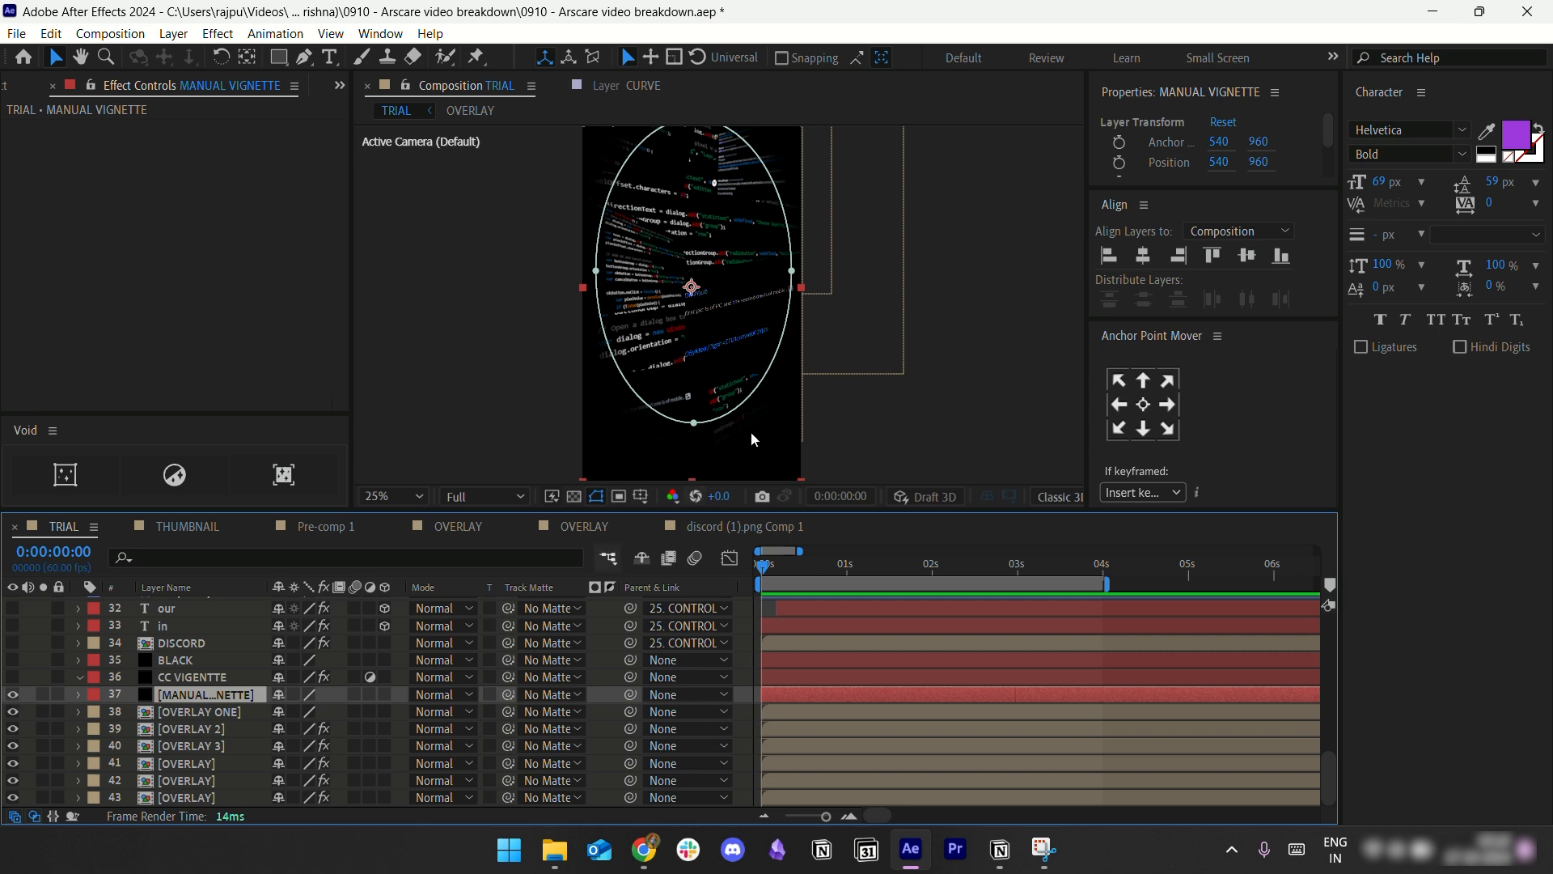
click(926, 397)
Step: Compare the two vignette layers and reveal the MANUAL VIGNETTE layer's mask feather for inspection, collapsing it when done
click(211, 693)
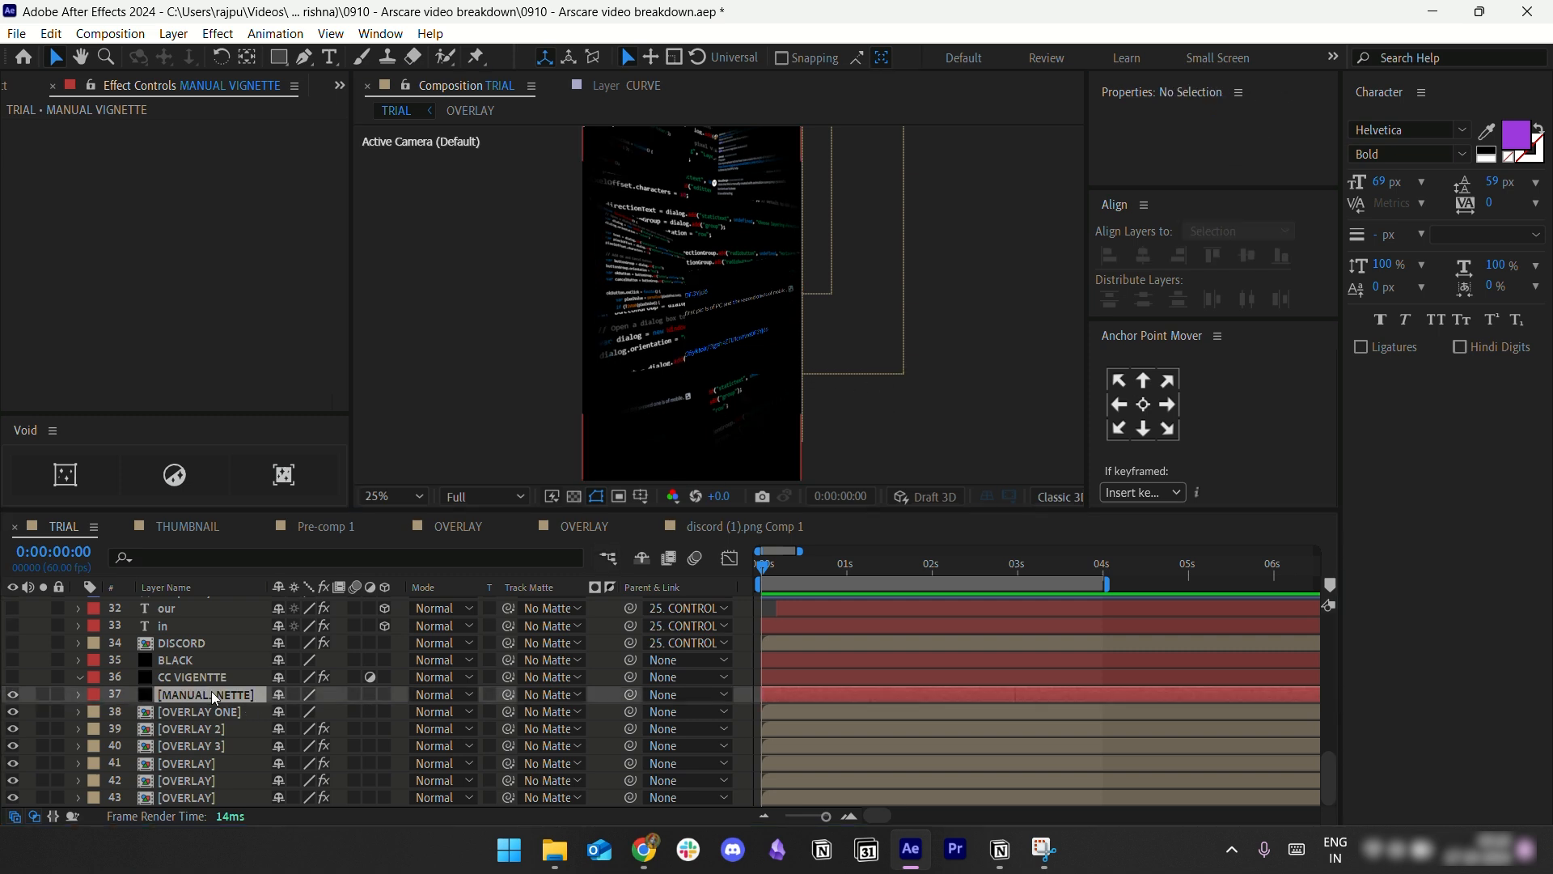
click(173, 677)
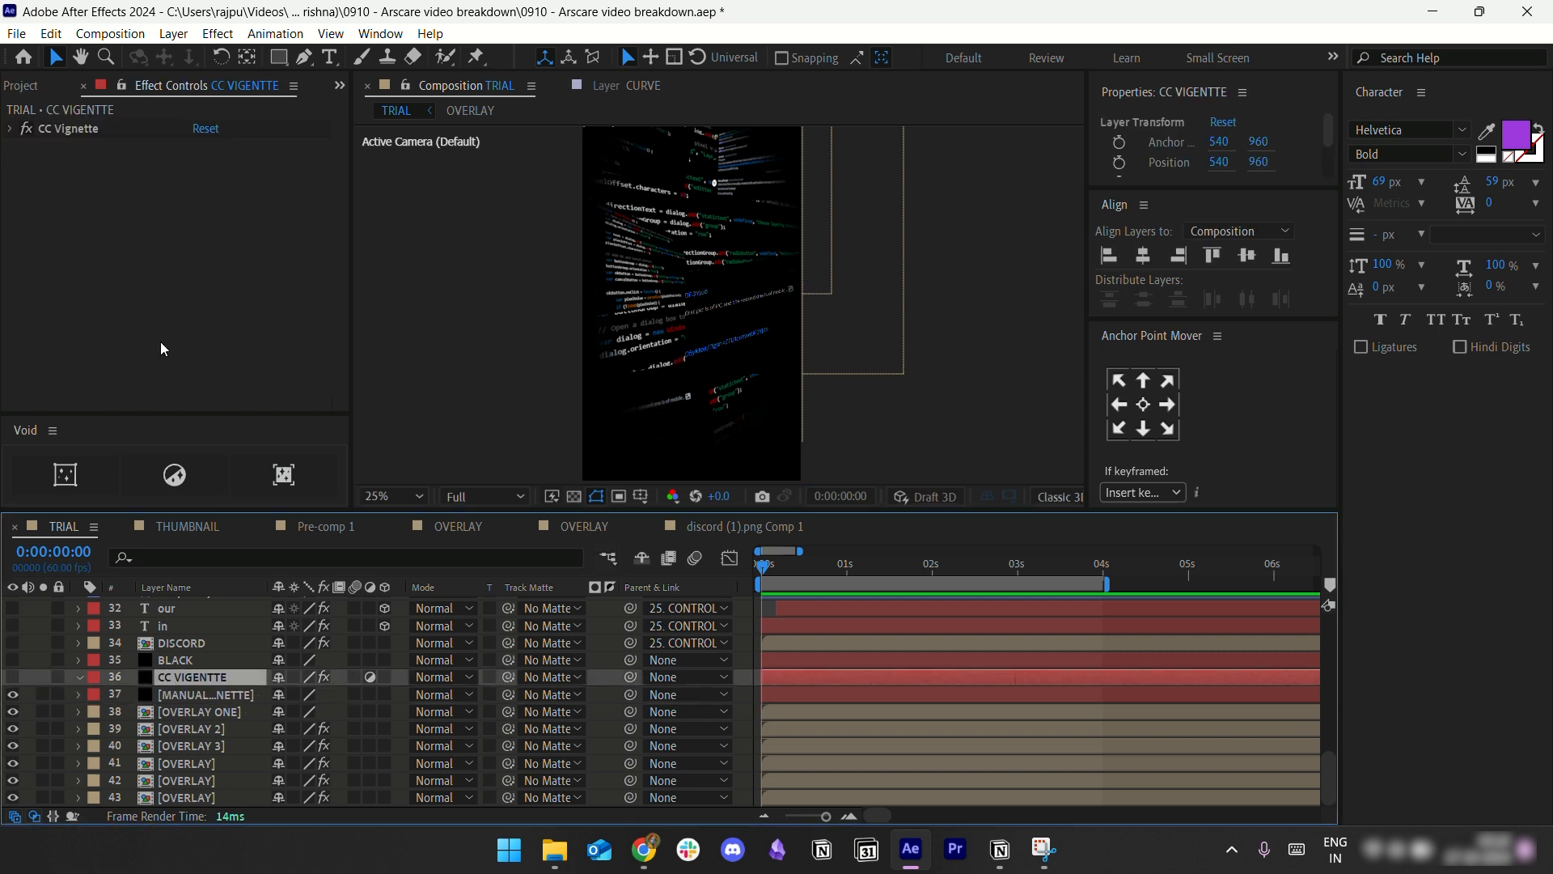
click(183, 692)
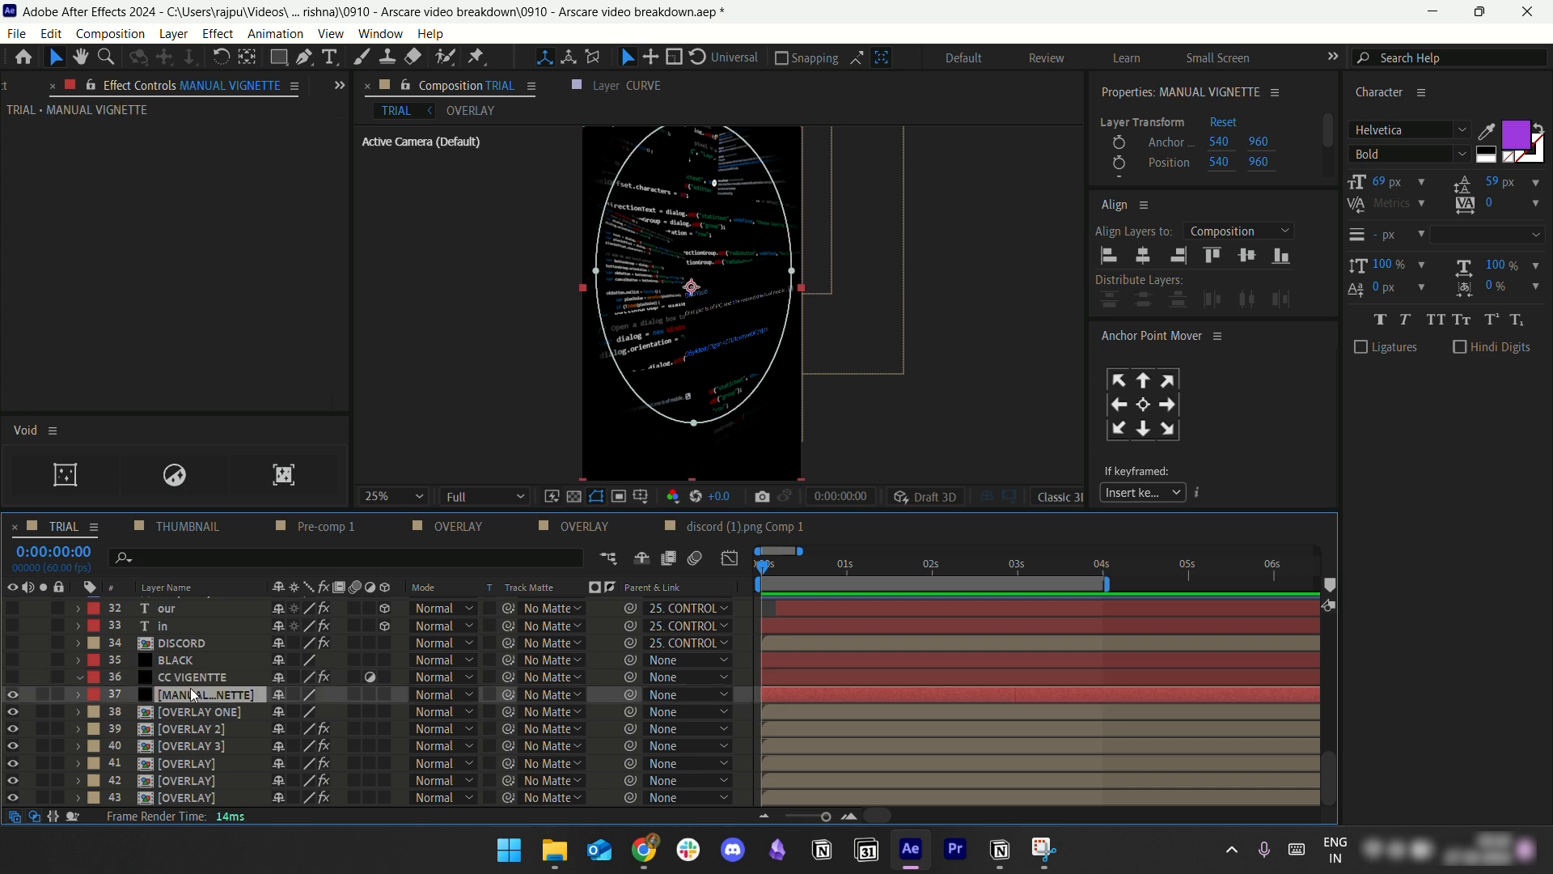
click(199, 680)
click(201, 693)
key(f)
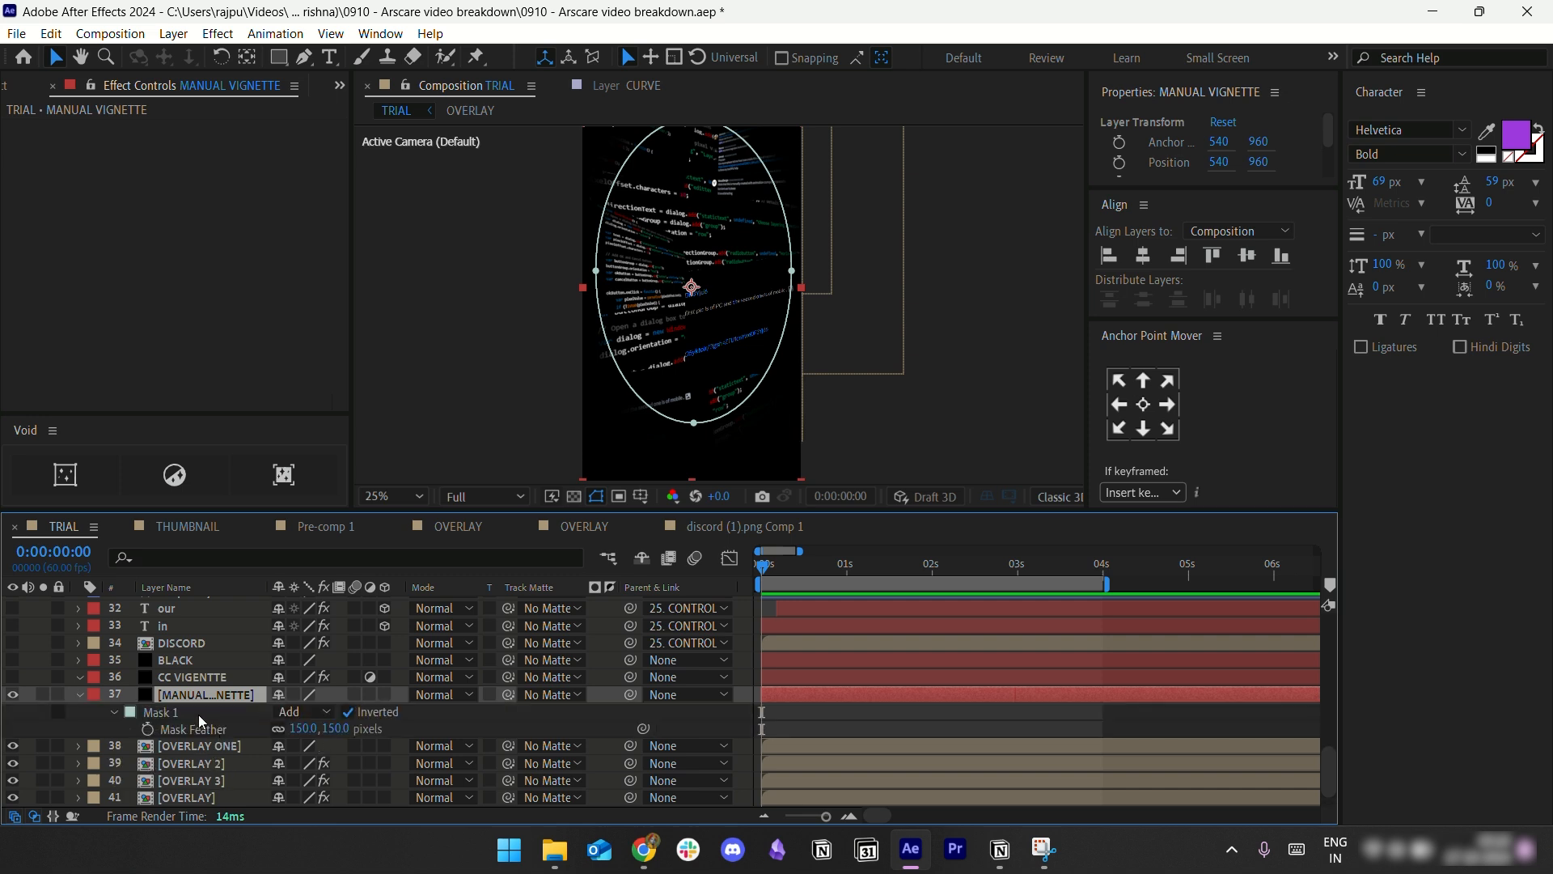
click(79, 695)
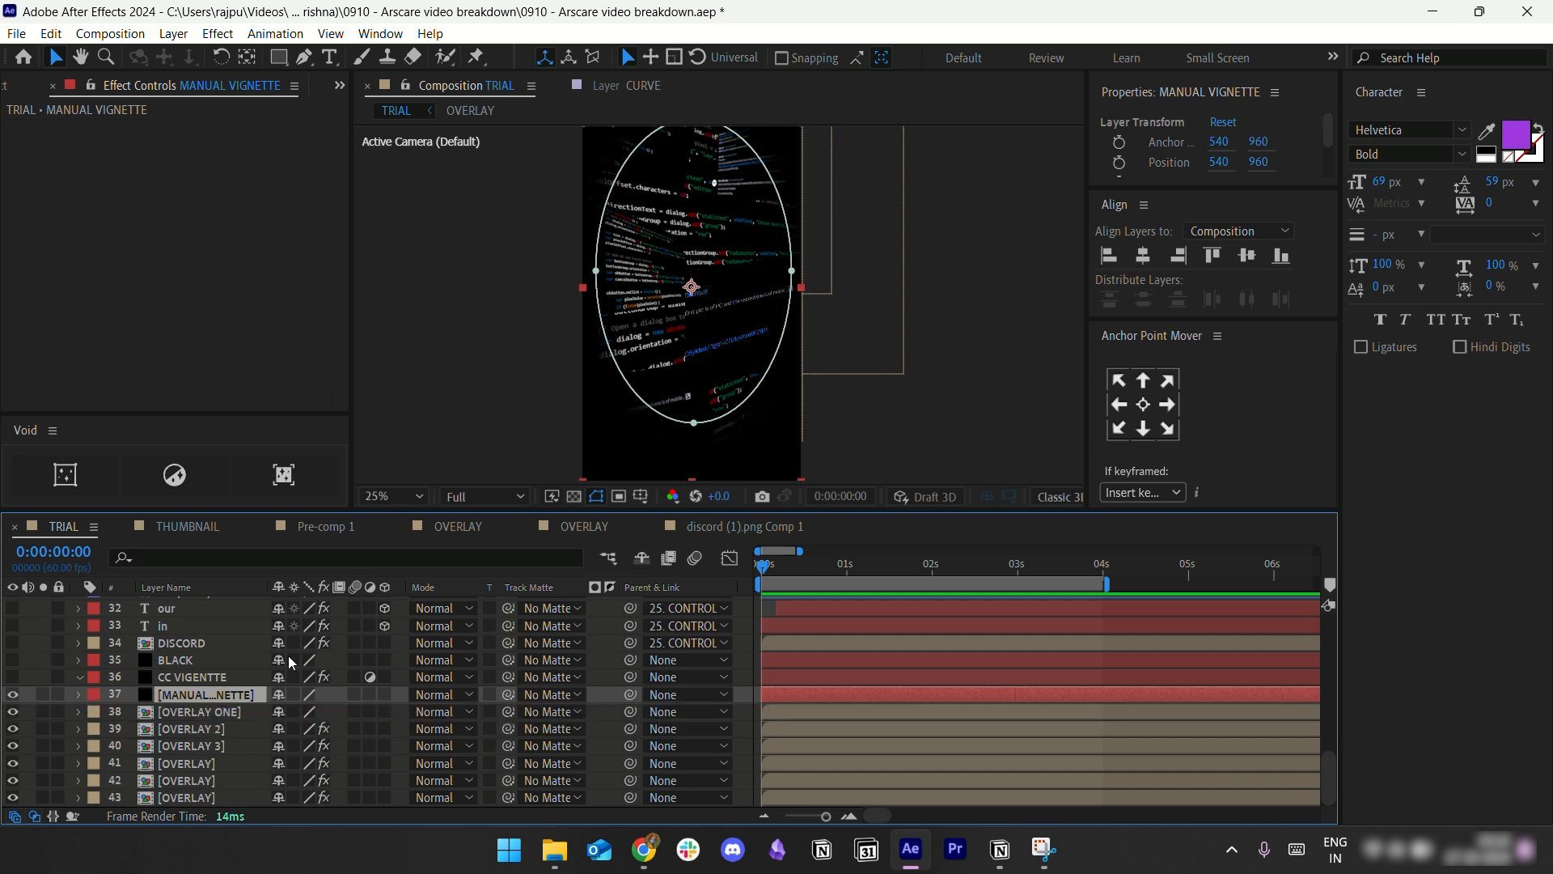
Step: Try pulling the left point of the vignette's oval mask inward, and undo the change
mouse_move(595, 270)
mouse_down()
mouse_move(659, 261)
mouse_move(601, 269)
mouse_move(624, 270)
mouse_up()
key(ctrl+z)
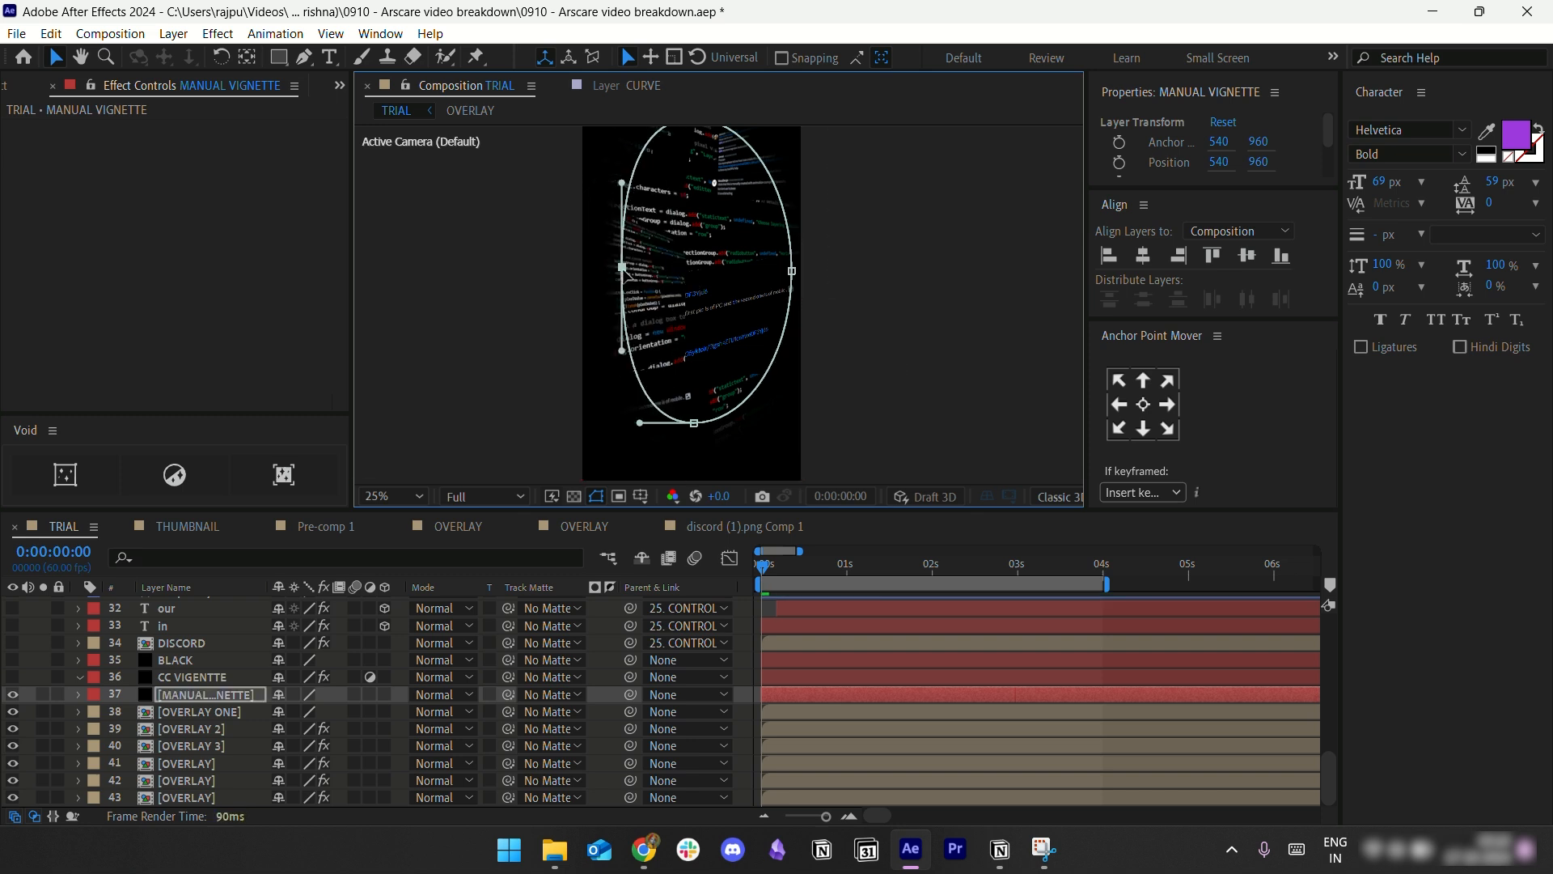
key(ctrl+z)
Step: Make the CC VIGENTTE adjustment layer 36 visible and inspect its CC Vignette effect
click(206, 676)
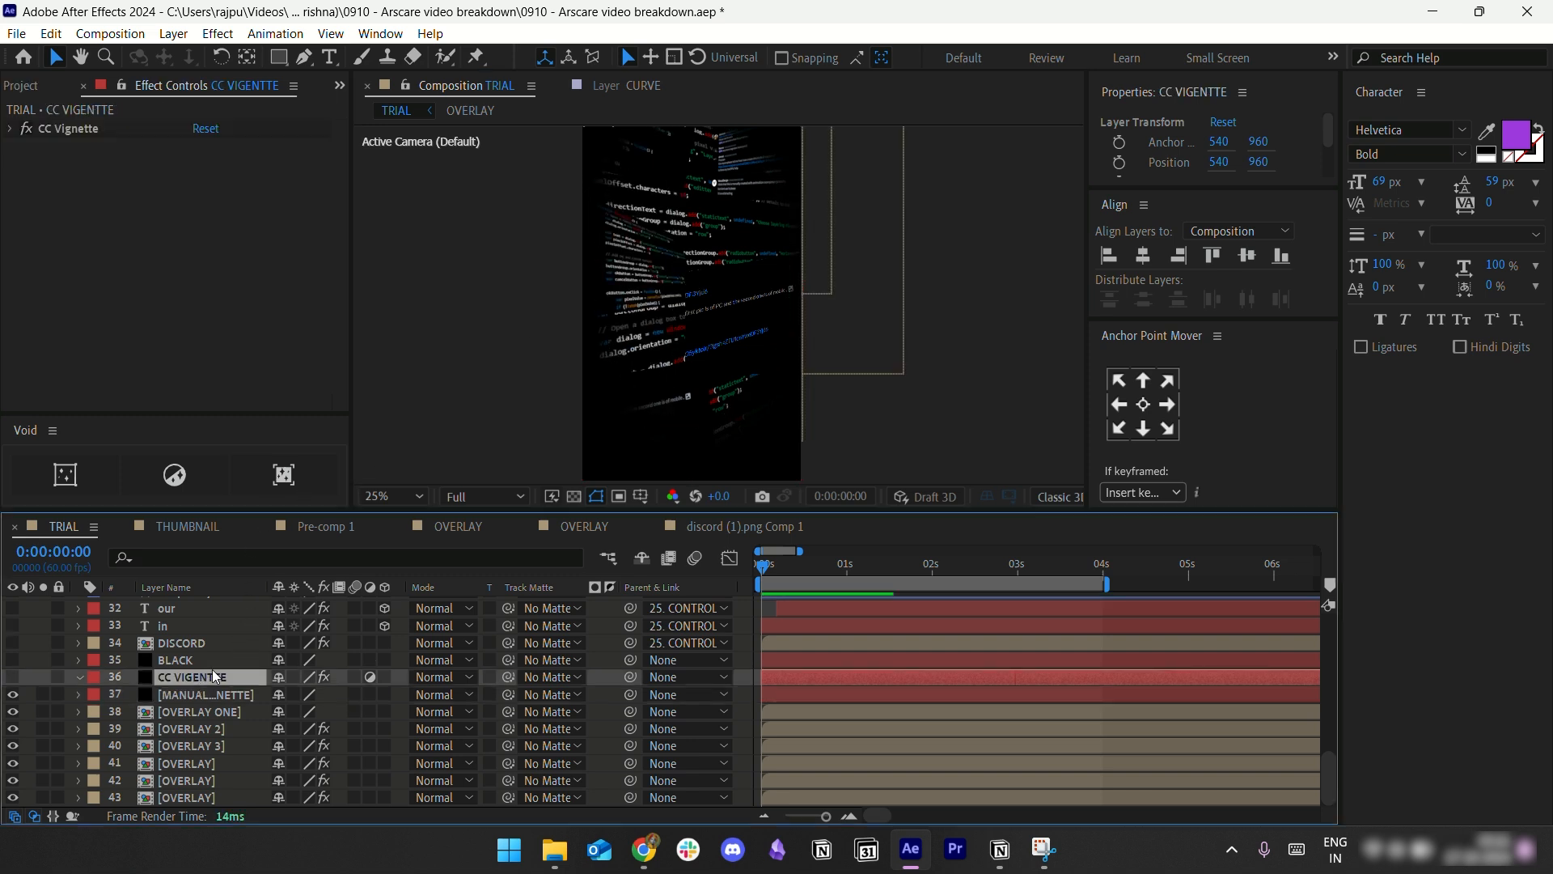
click(14, 677)
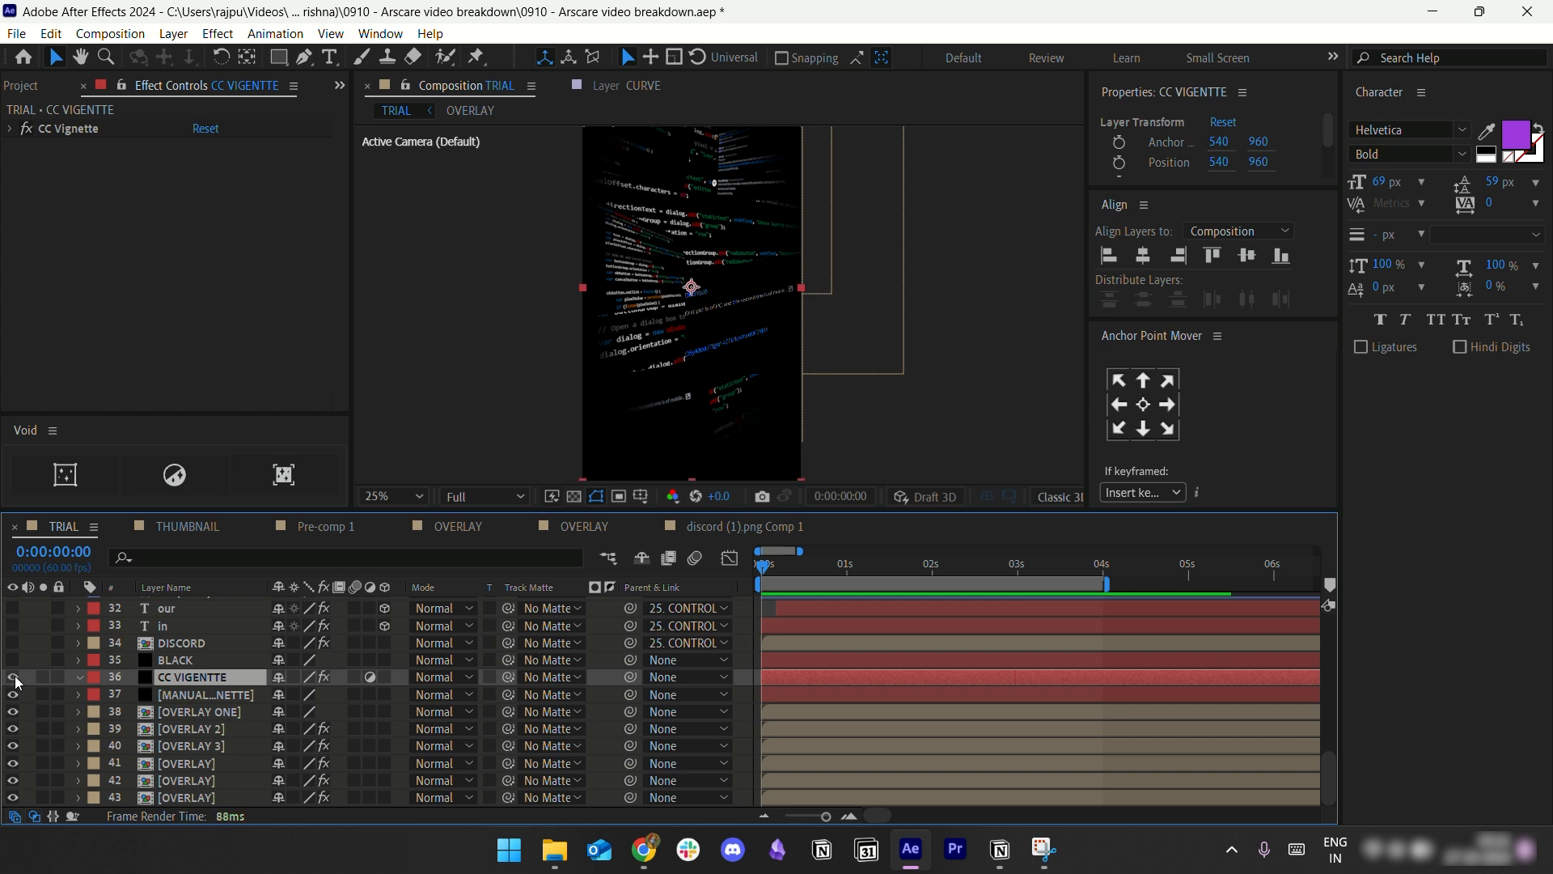
click(9, 129)
click(8, 128)
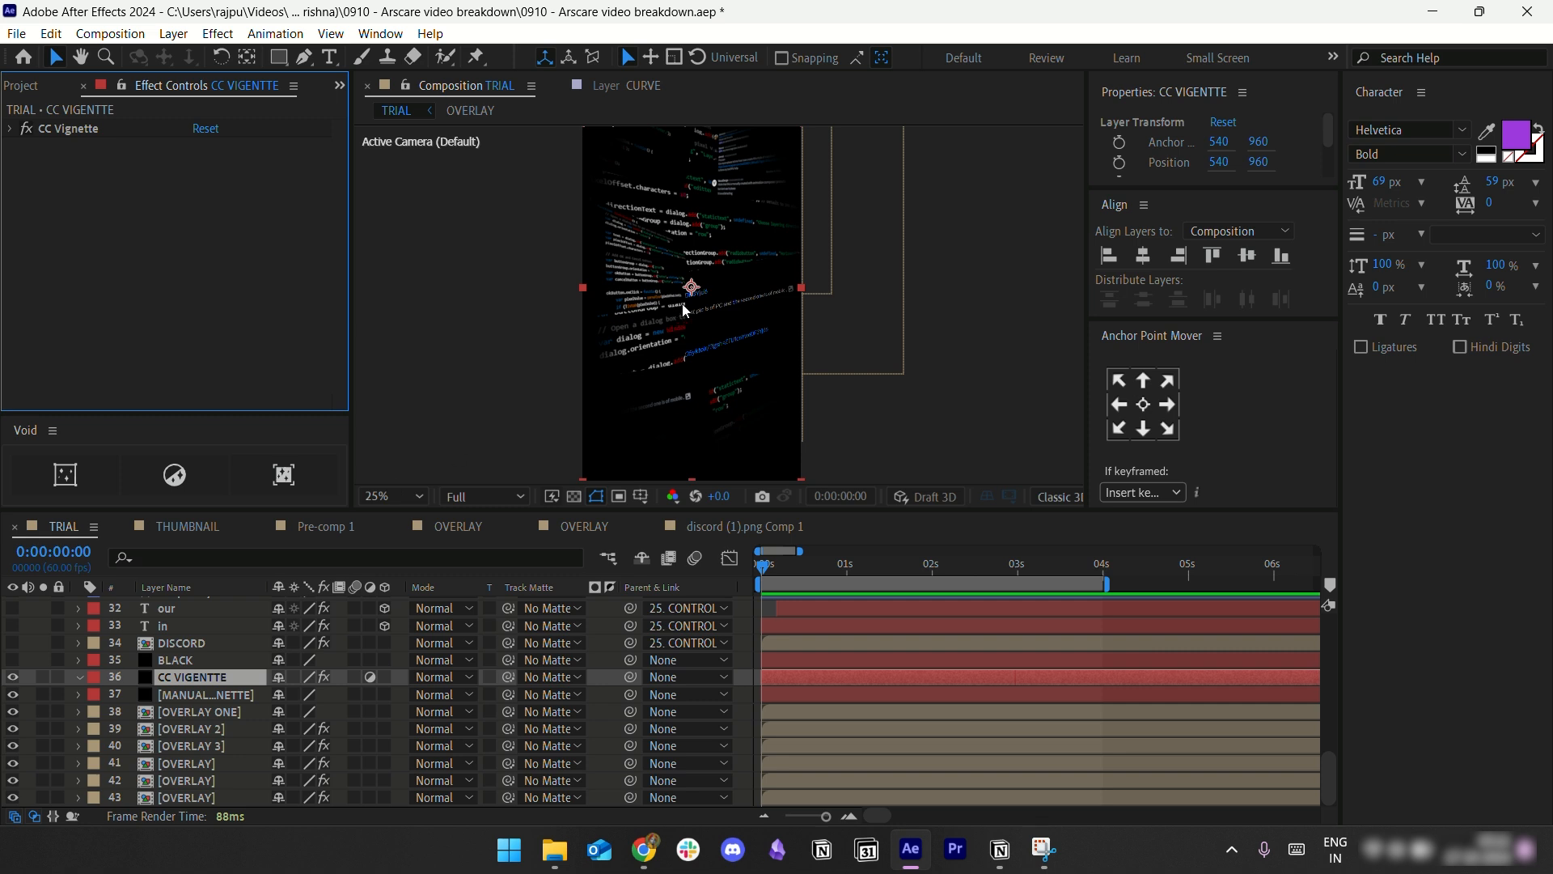
click(924, 285)
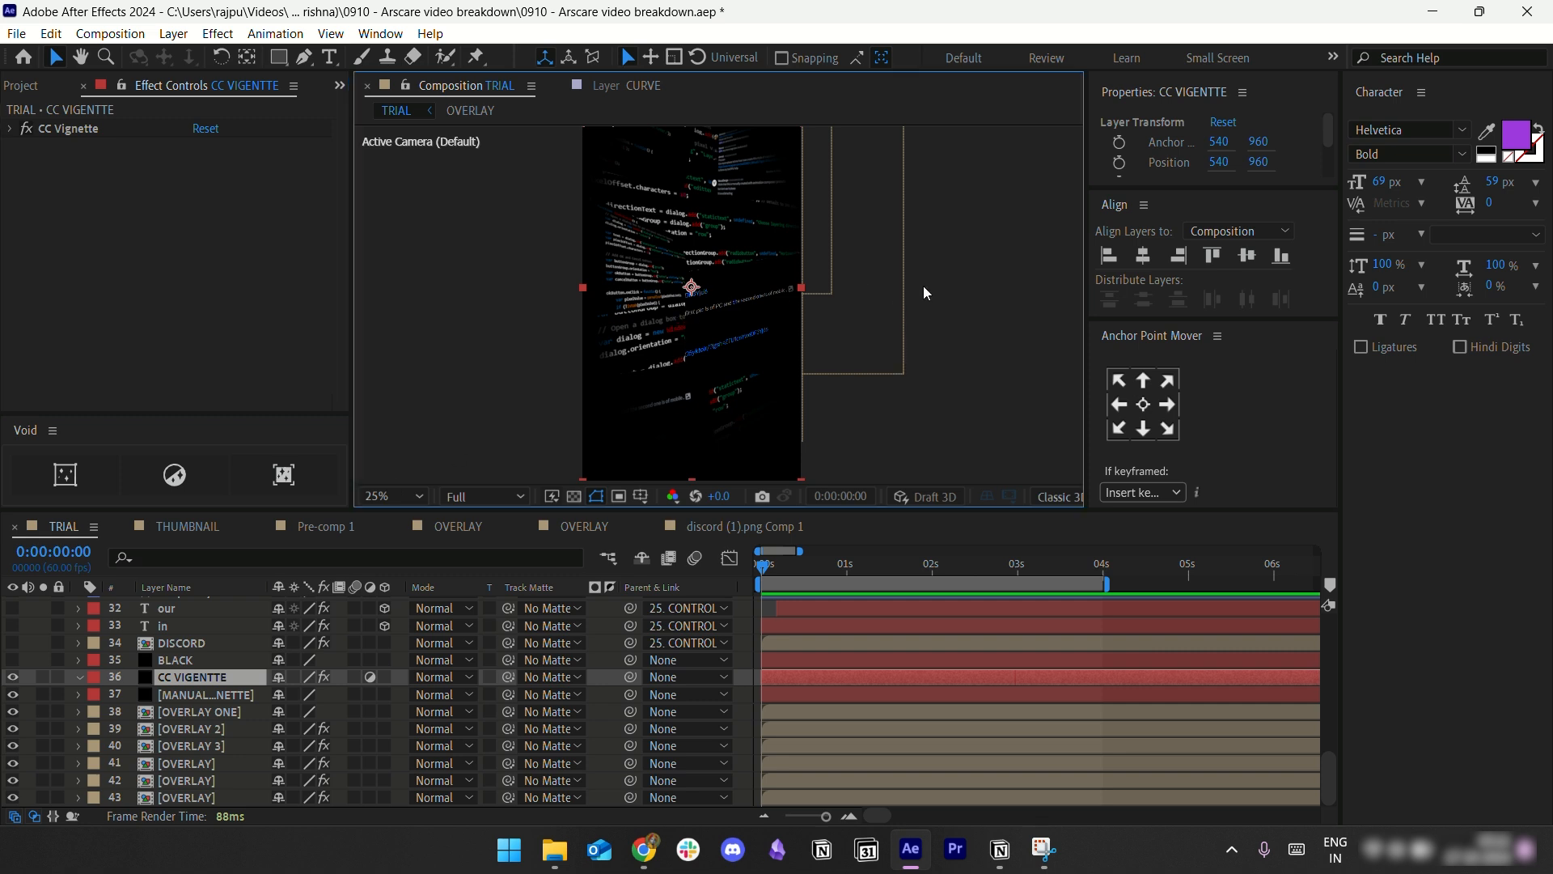
click(25, 125)
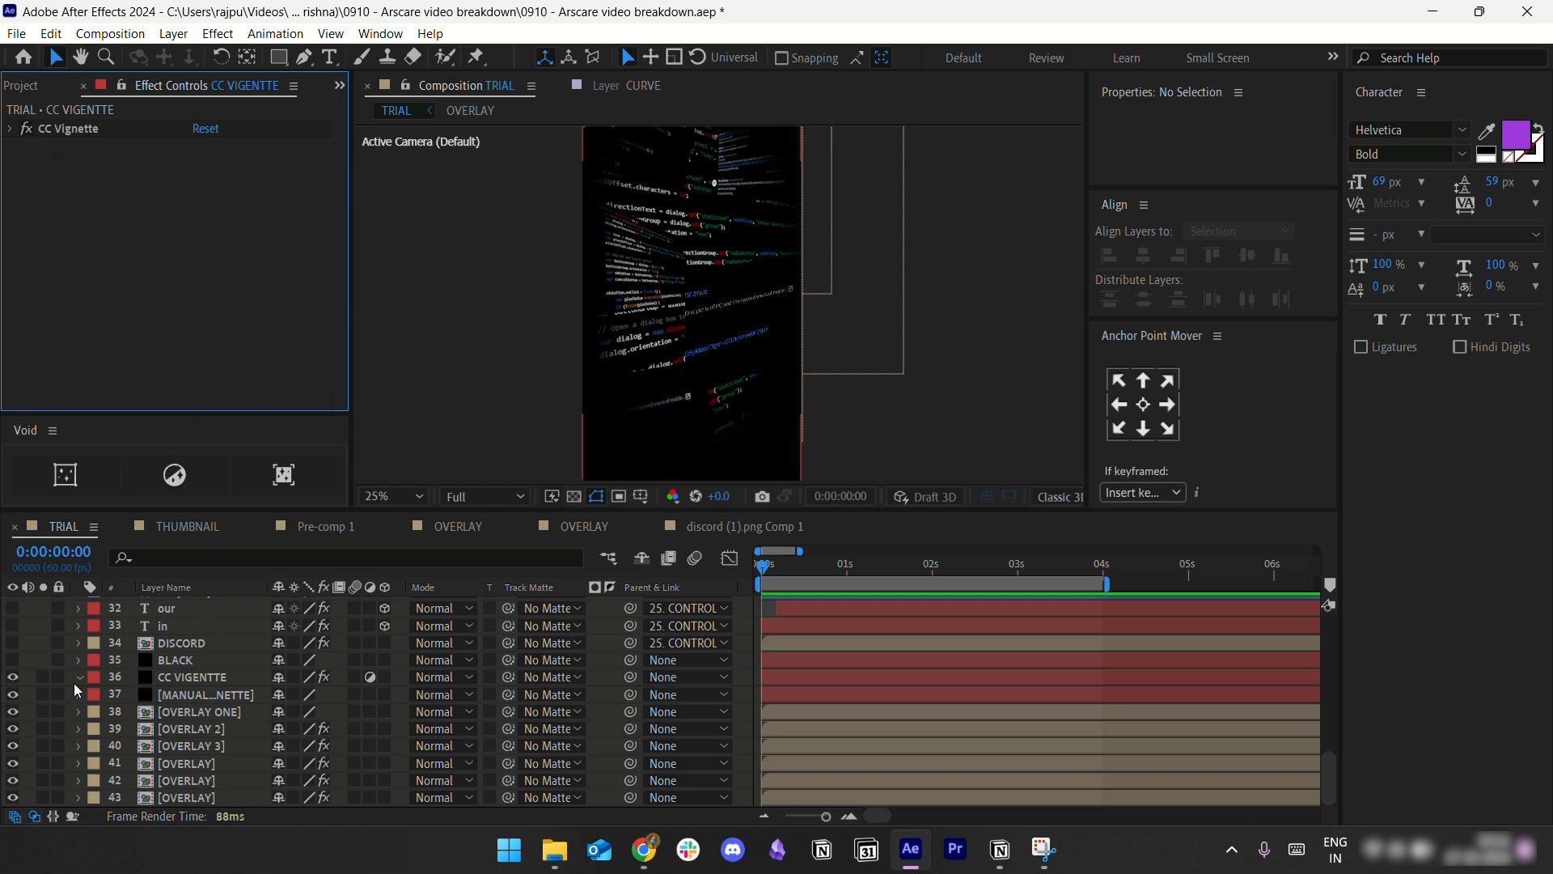
Step: Make the BLACK solid layer 35 visible and check its opacity over the code overlays
click(175, 659)
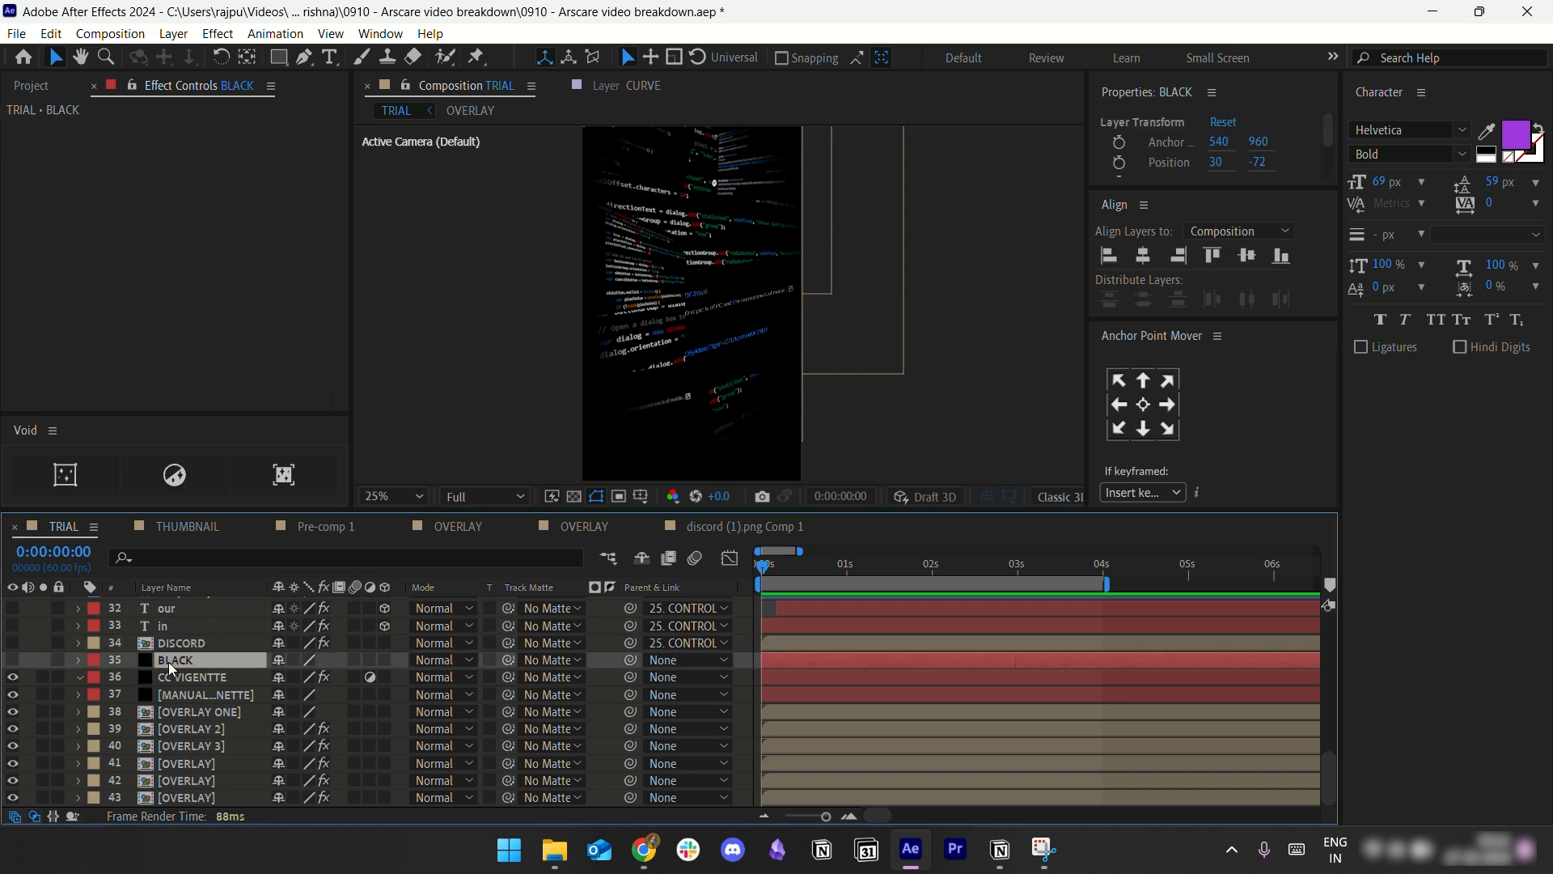
click(13, 660)
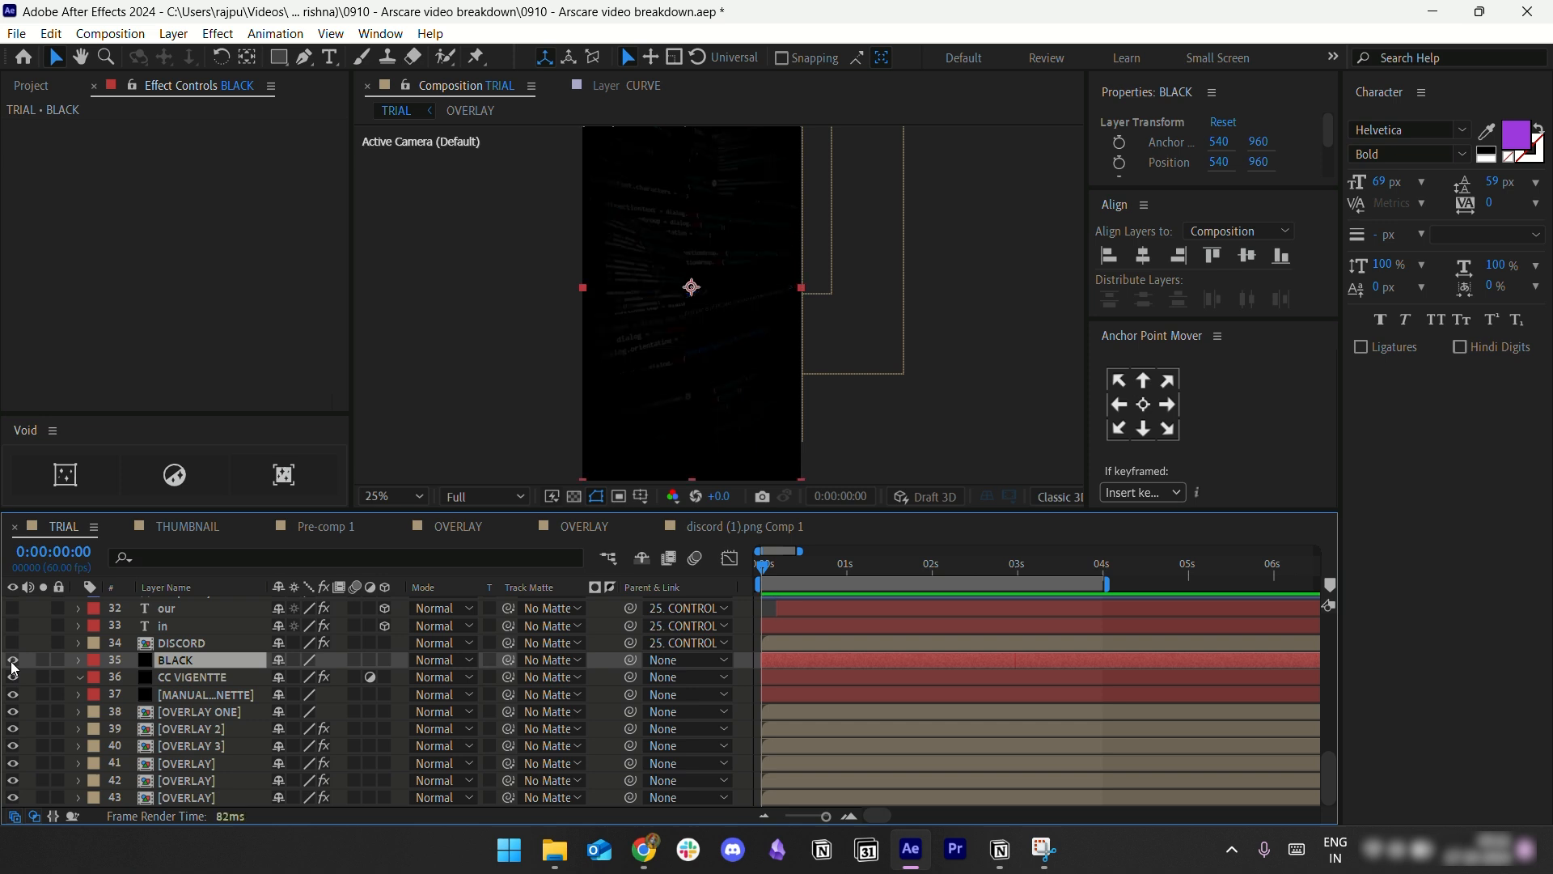
key(t)
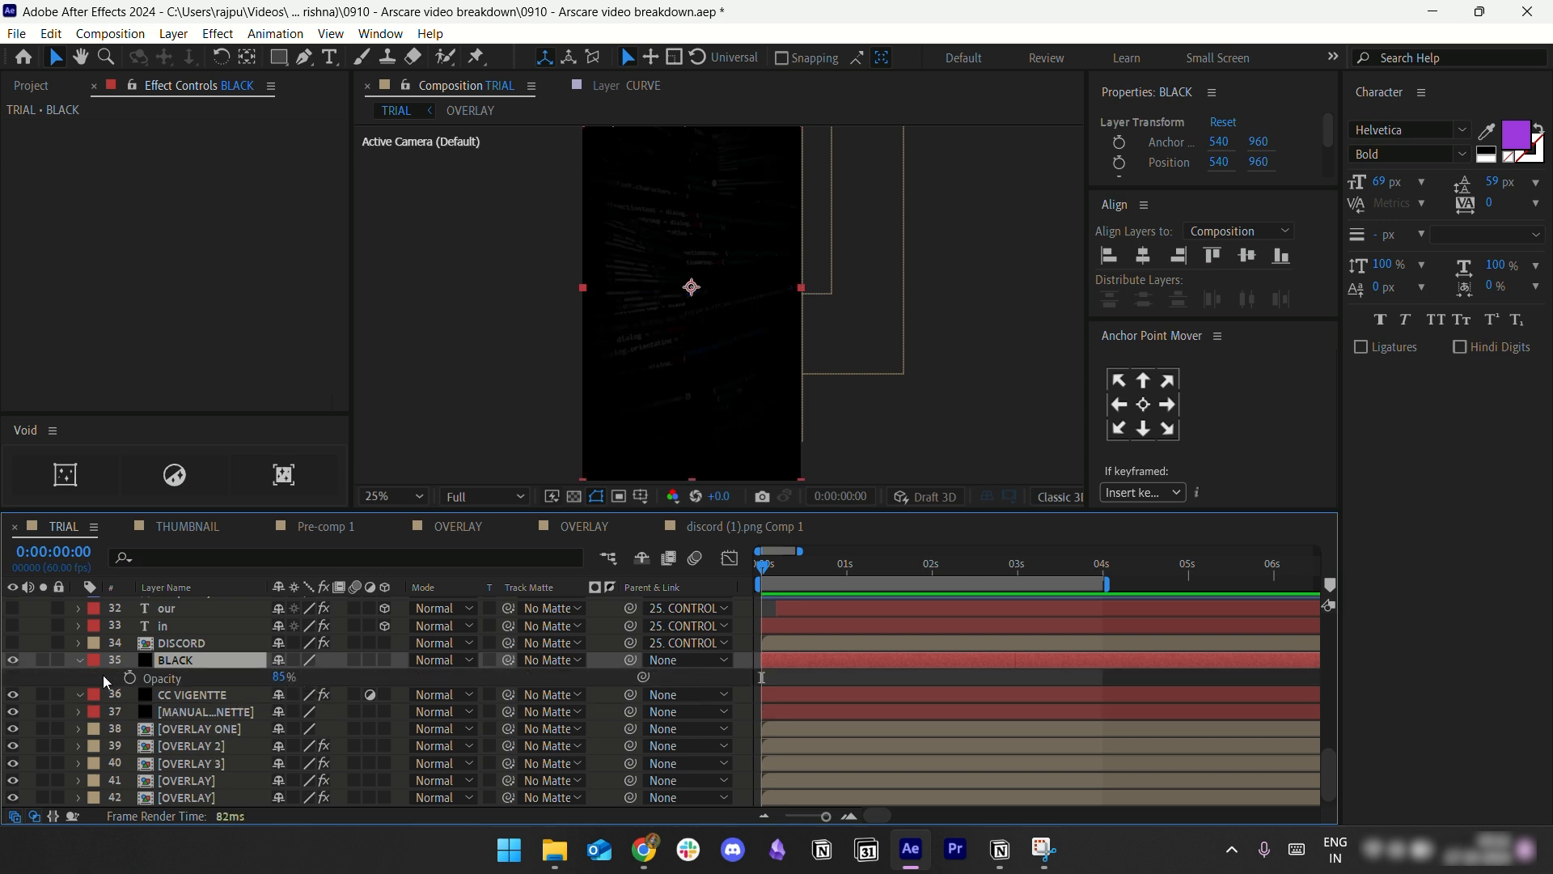
click(80, 660)
click(1037, 337)
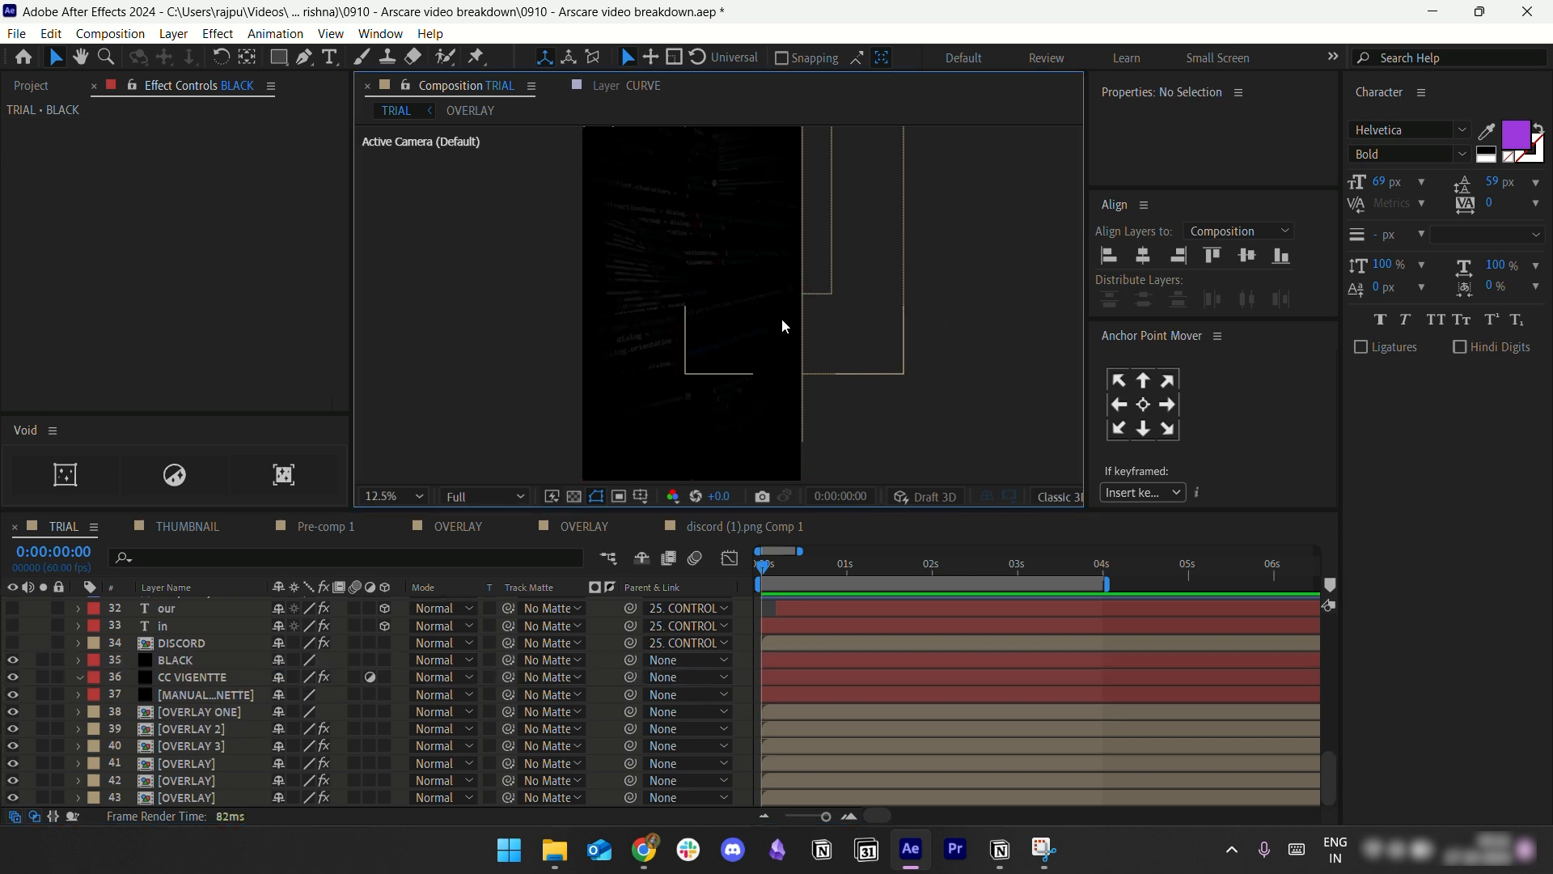
scroll(752, 312, down, 1)
scroll(629, 288, up, 1)
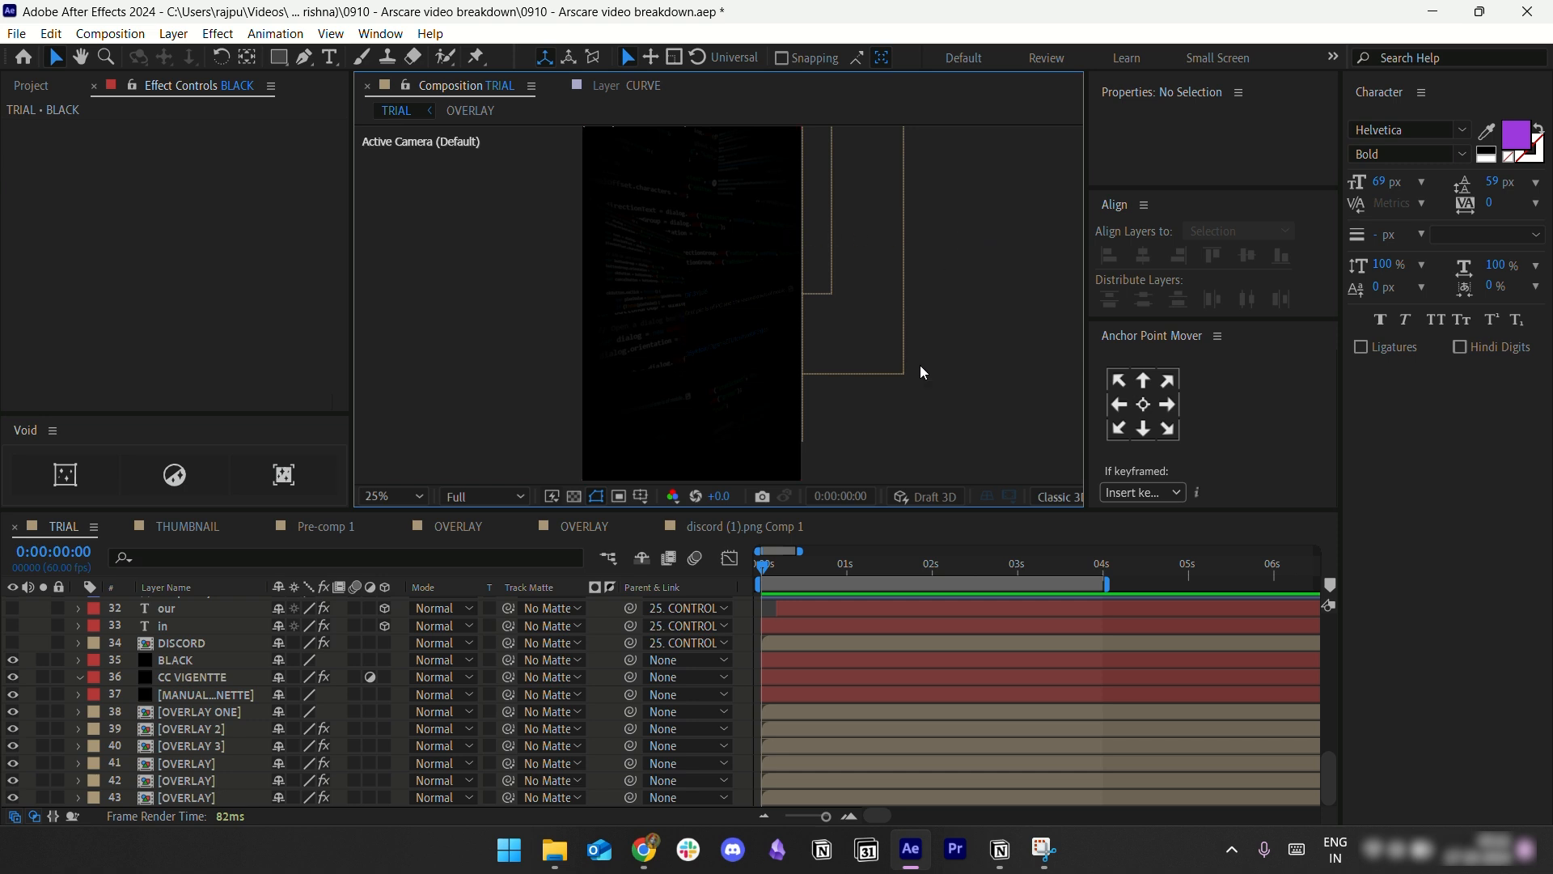
Step: Switch to the Miro board and draw a long yellow arrow from the image's upper background past its right edge
scroll(61, 660, up, 2)
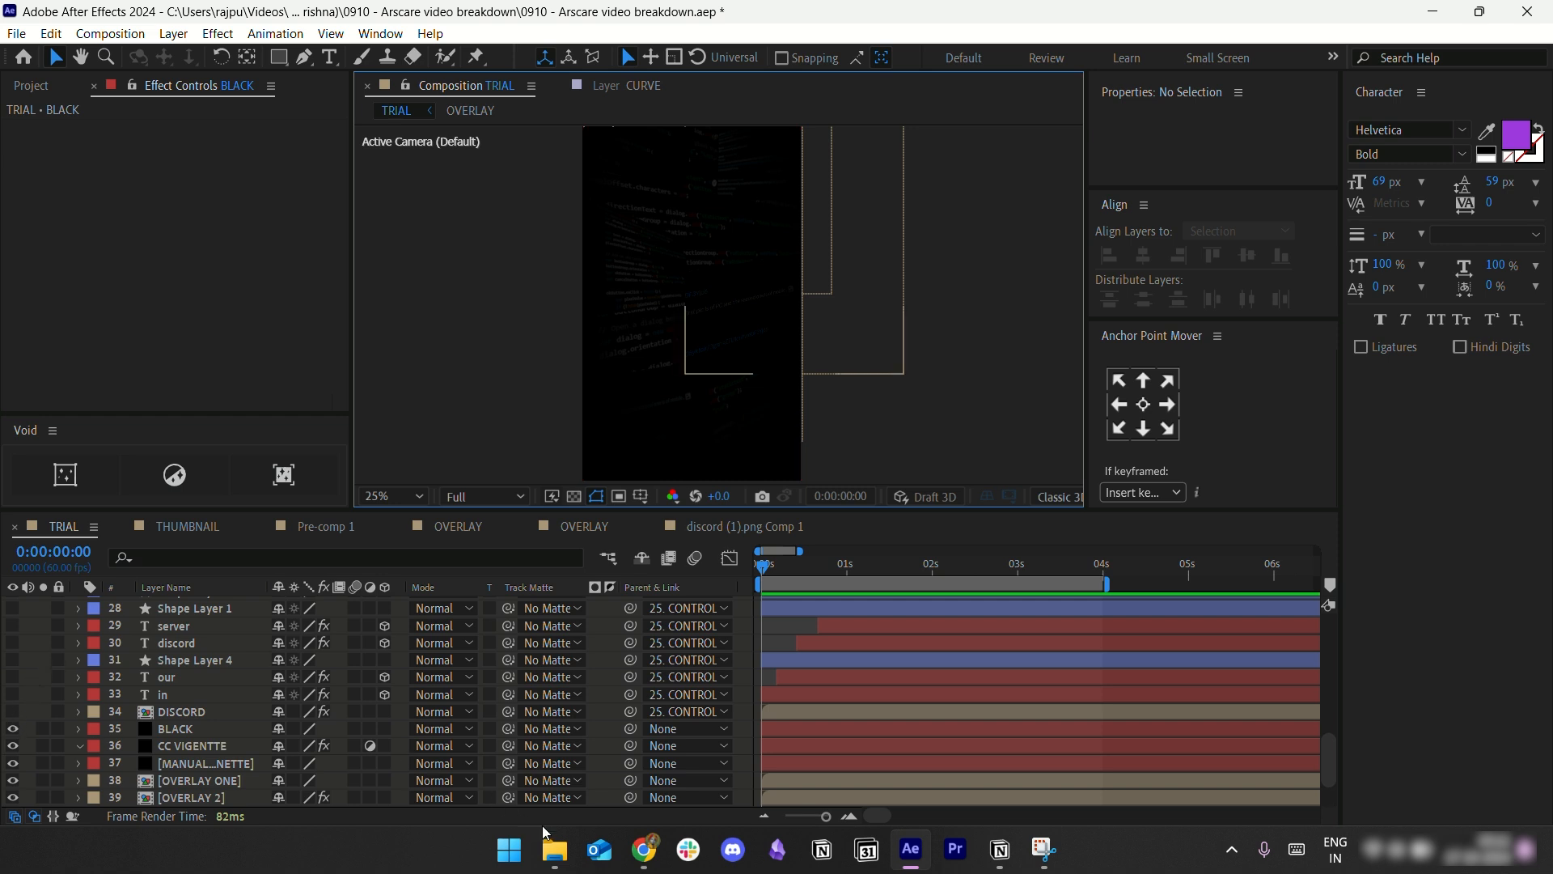
click(644, 850)
drag(502, 286, 760, 304)
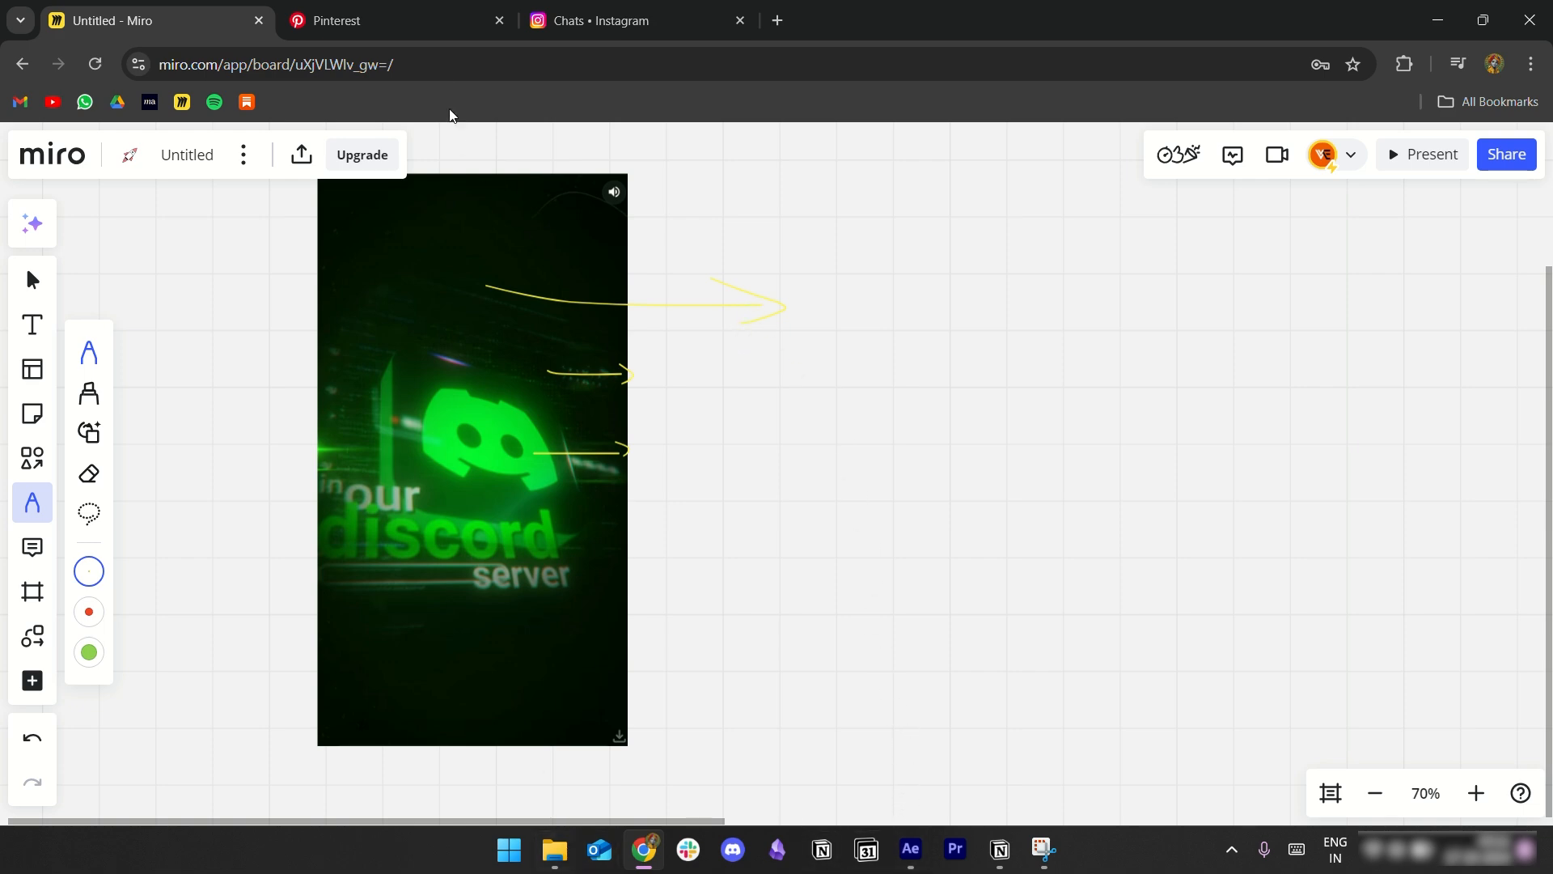
Step: Switch to Pinterest and replace the existing search with a search for "background"
click(401, 17)
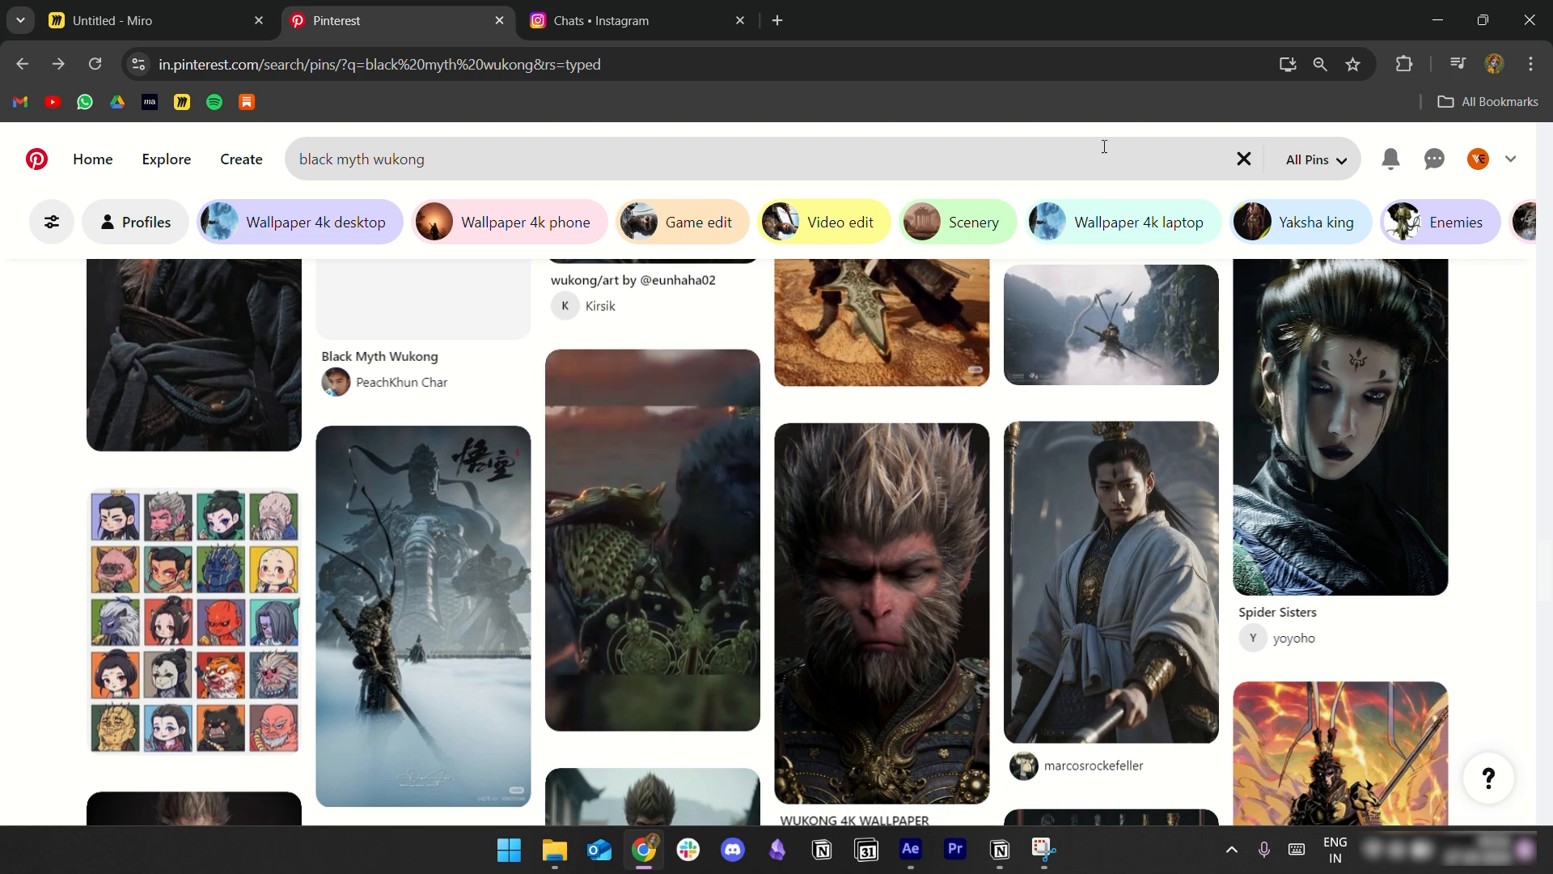
click(1255, 166)
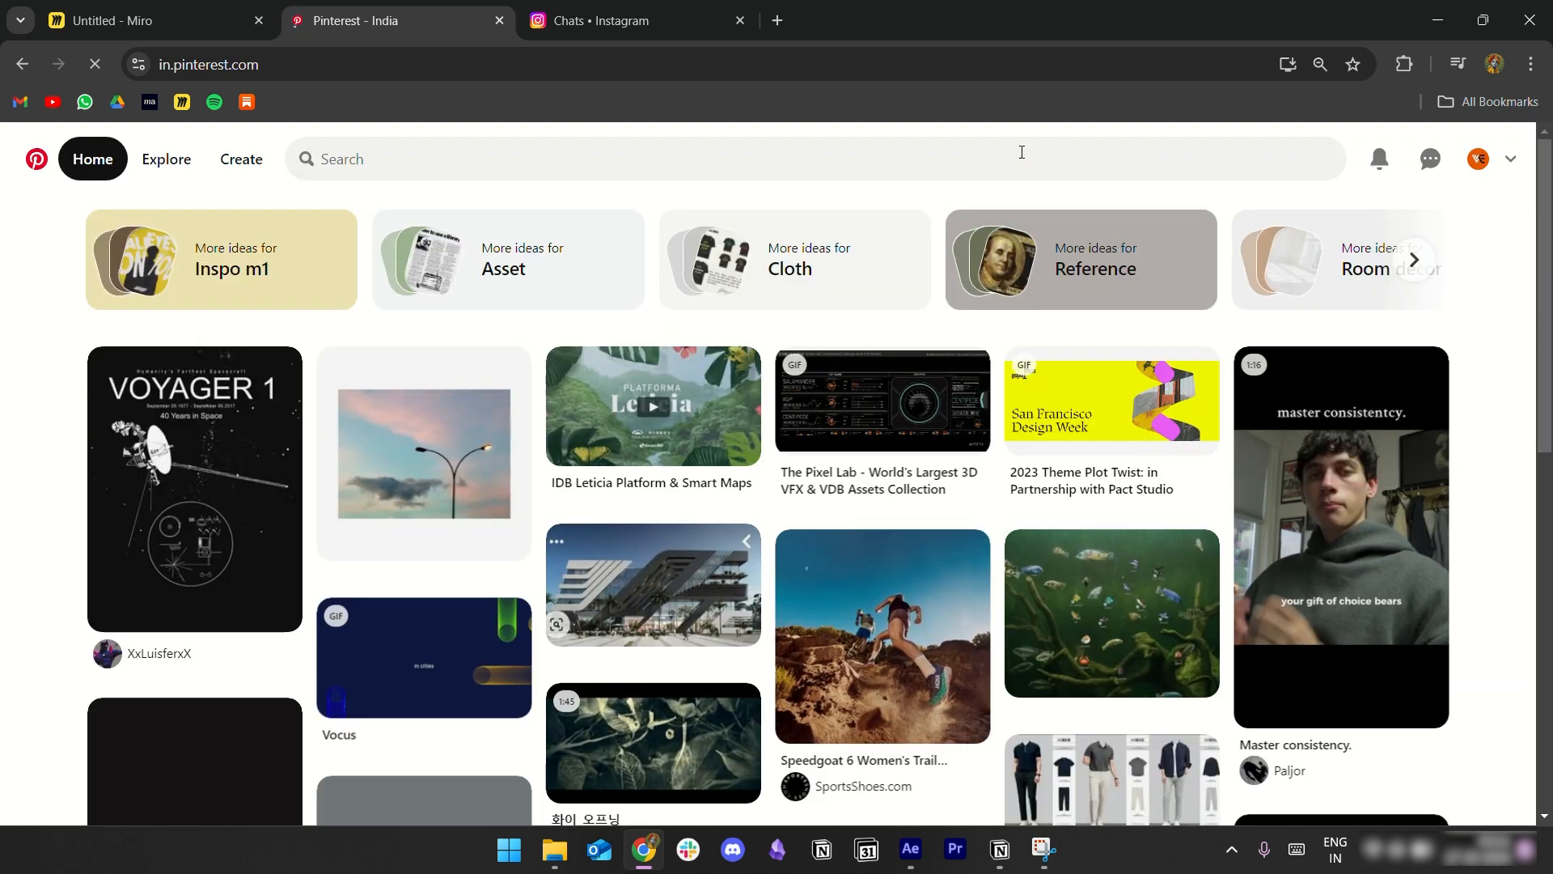
click(1022, 152)
text(backg)
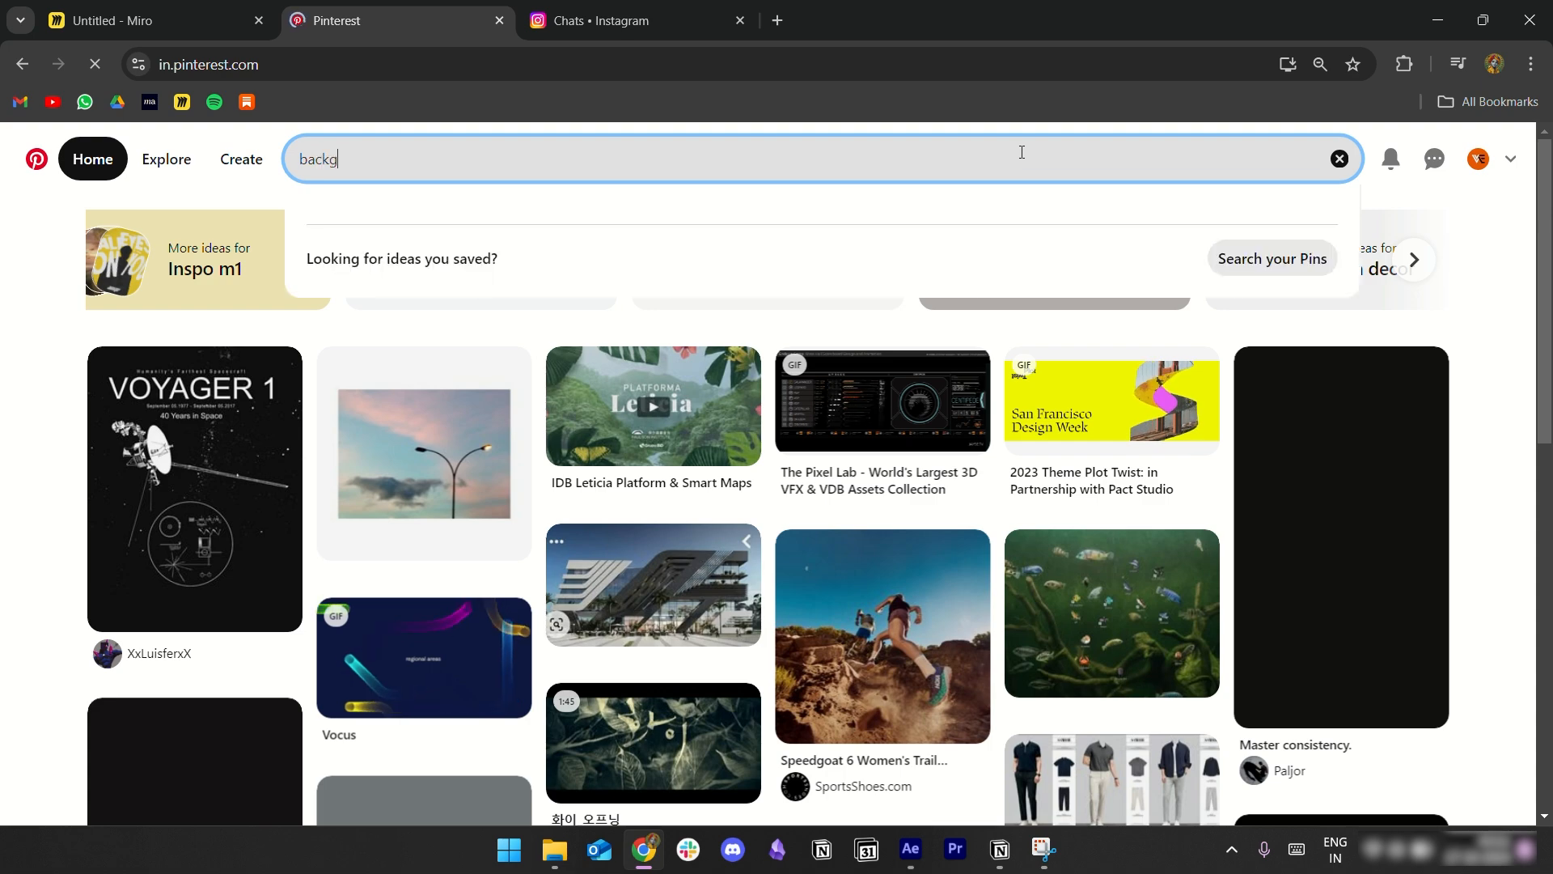
text(round)
key(Return)
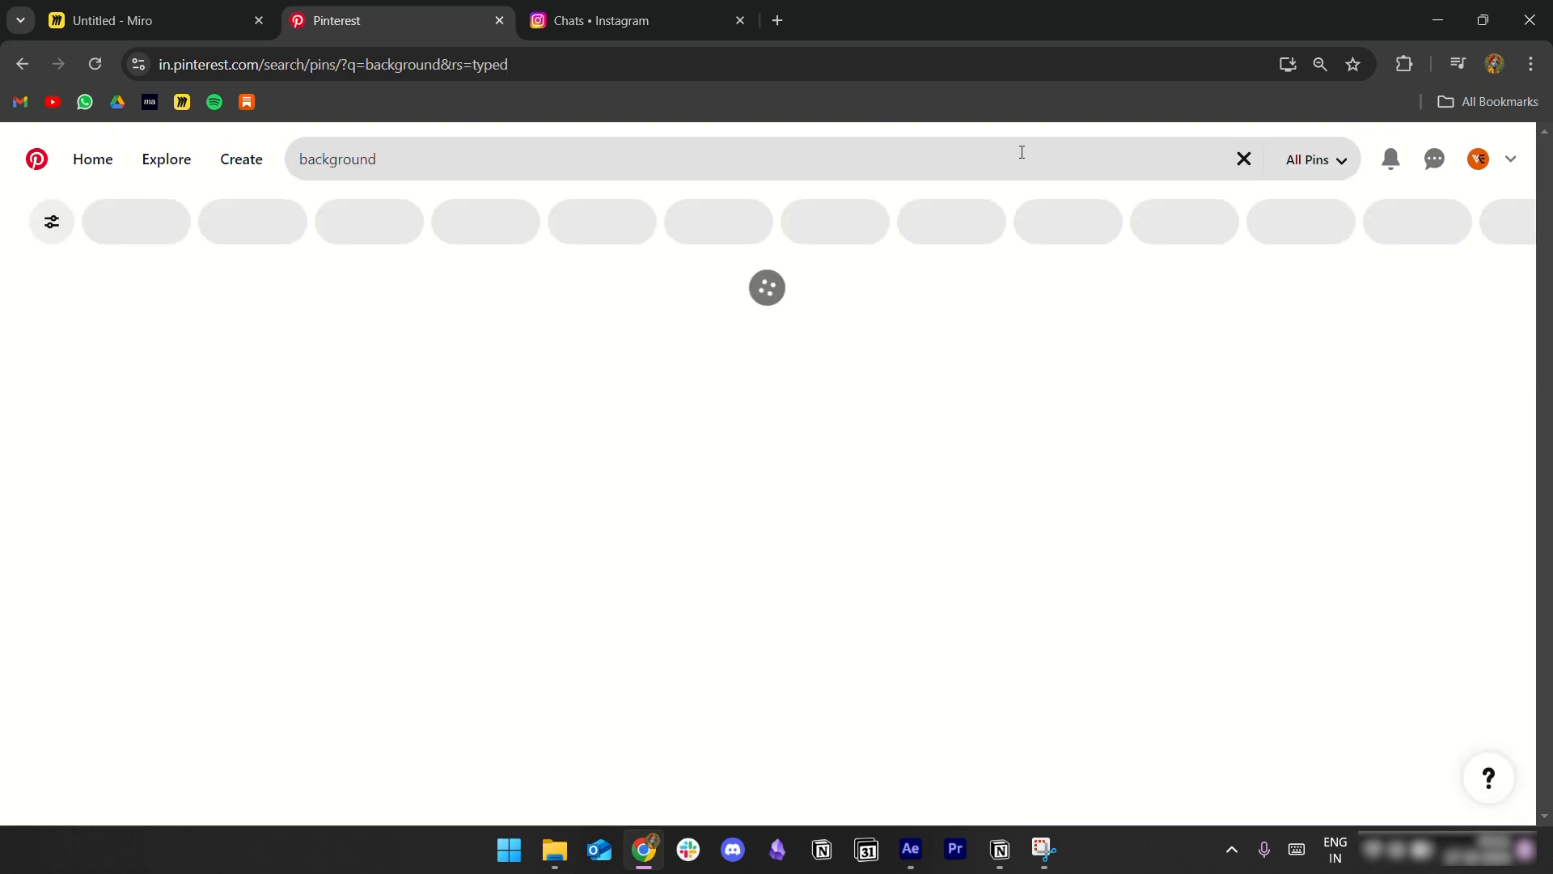
Step: Browse the background textures, open the scratched red-and-black vintage overlay pin, and look at its related pins
scroll(266, 392, down, 8)
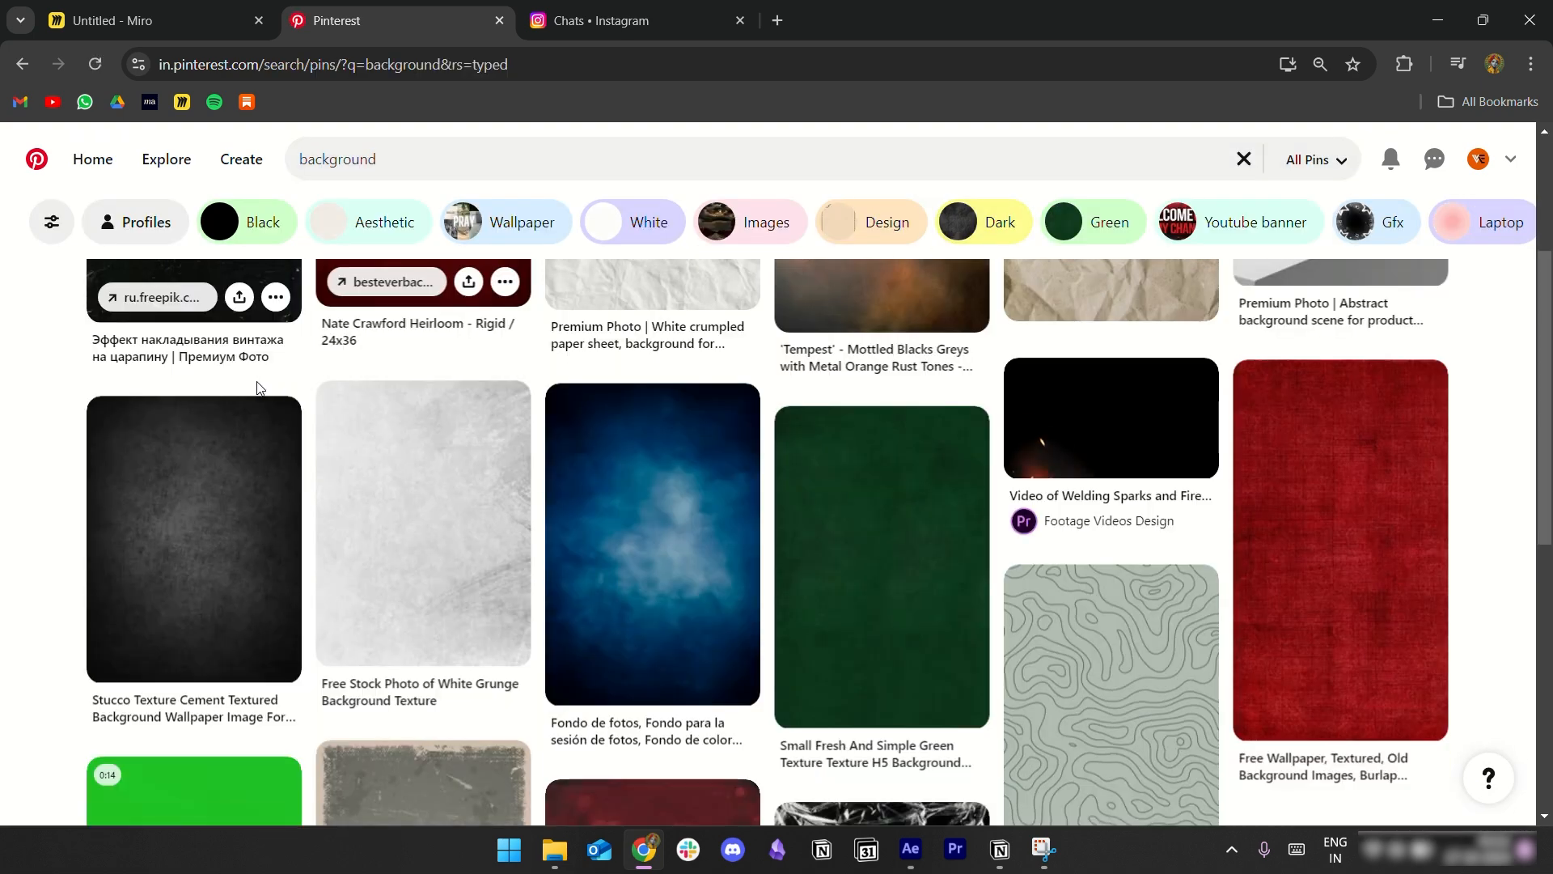
scroll(258, 389, down, 15)
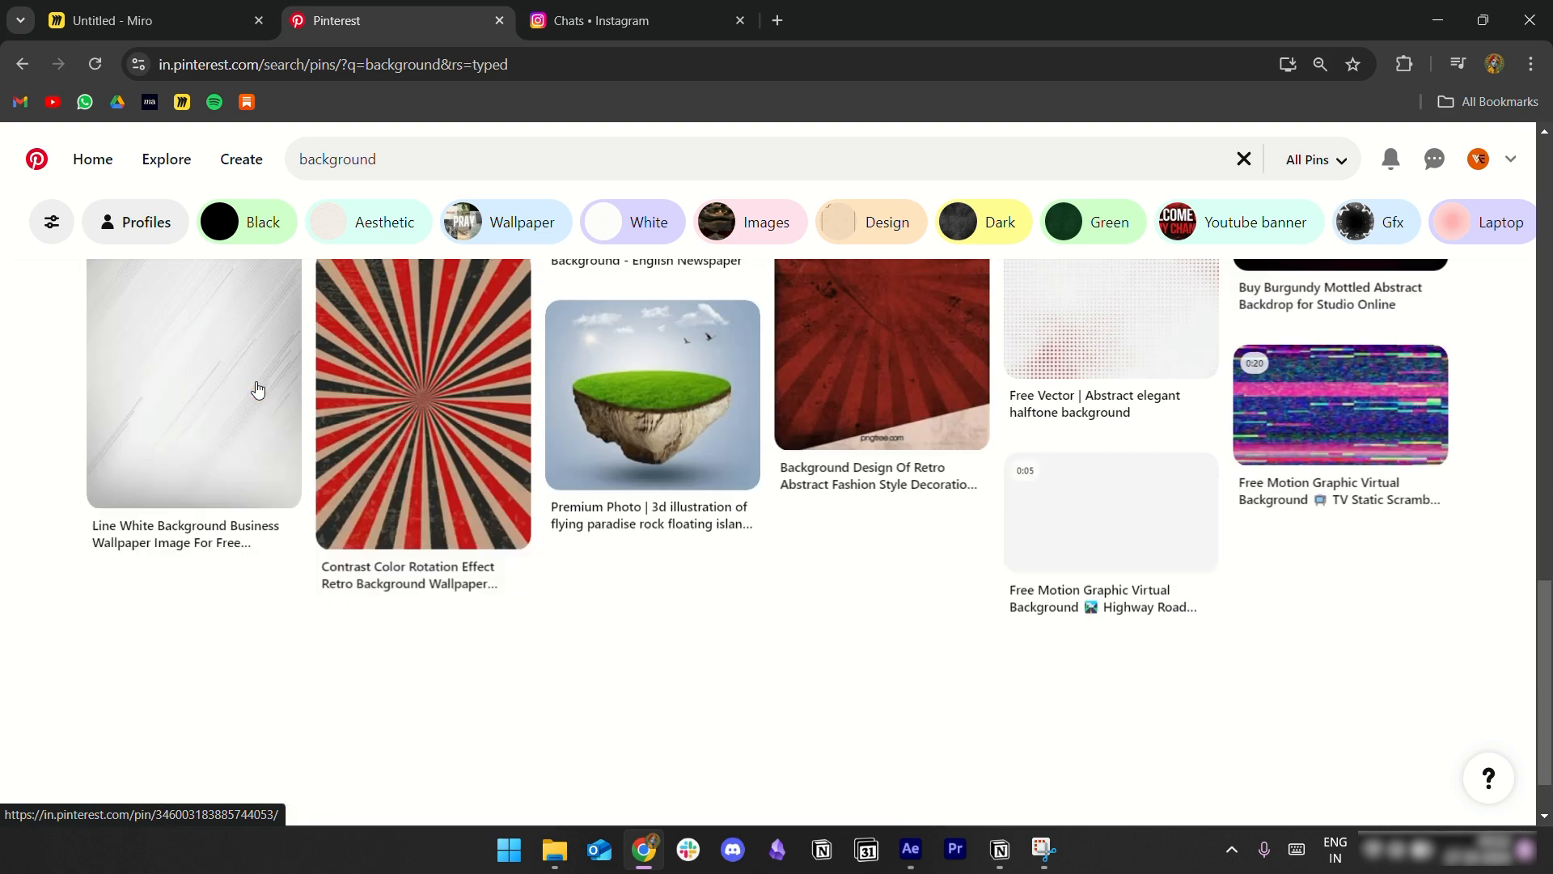
scroll(257, 389, down, 9)
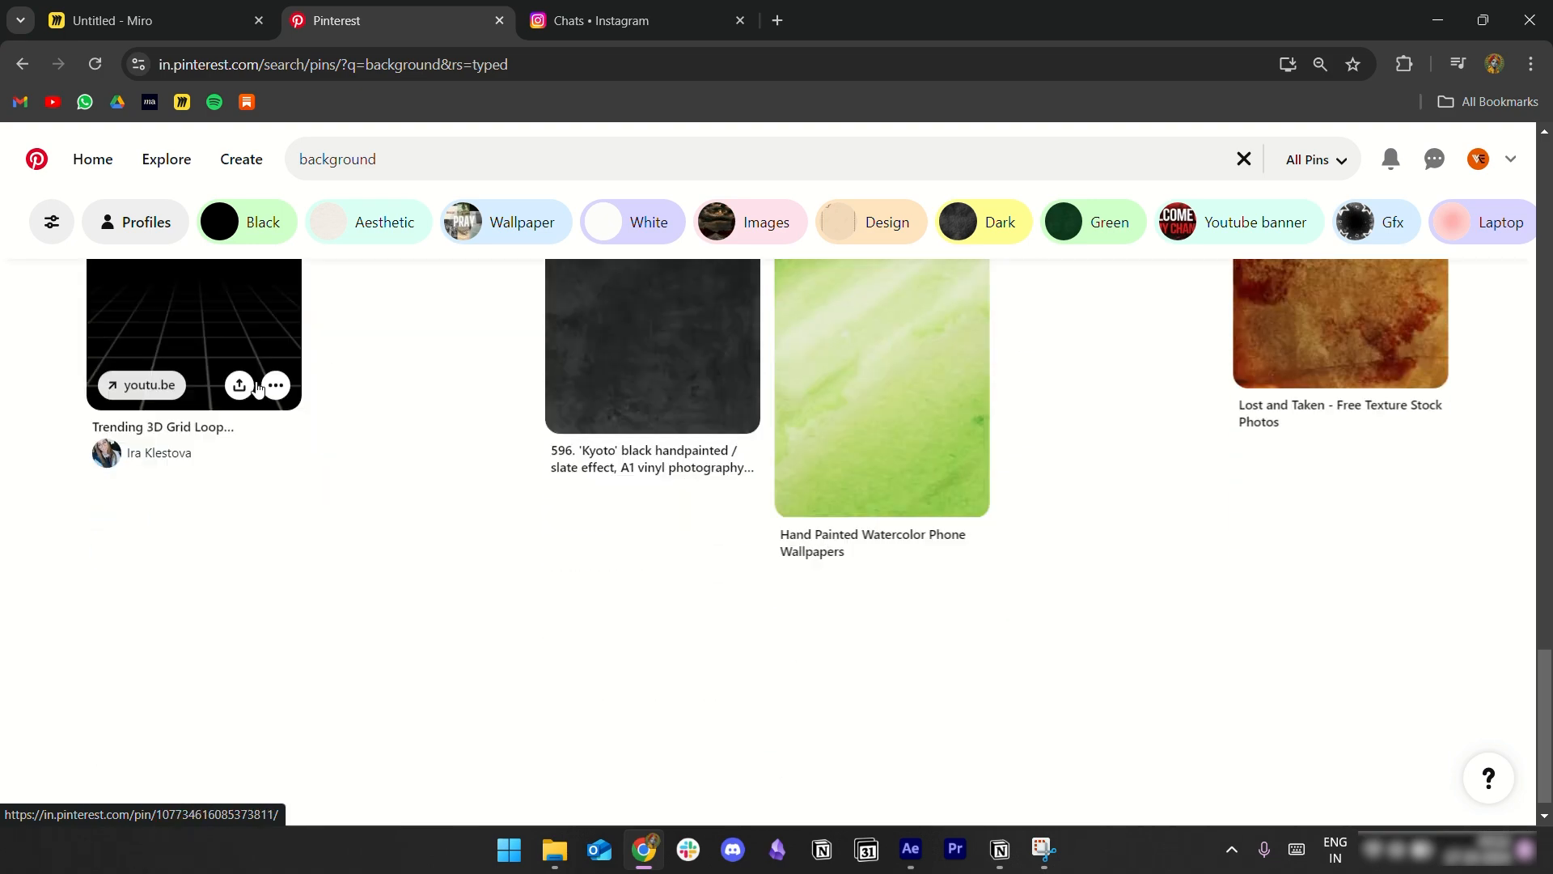
scroll(258, 390, down, 10)
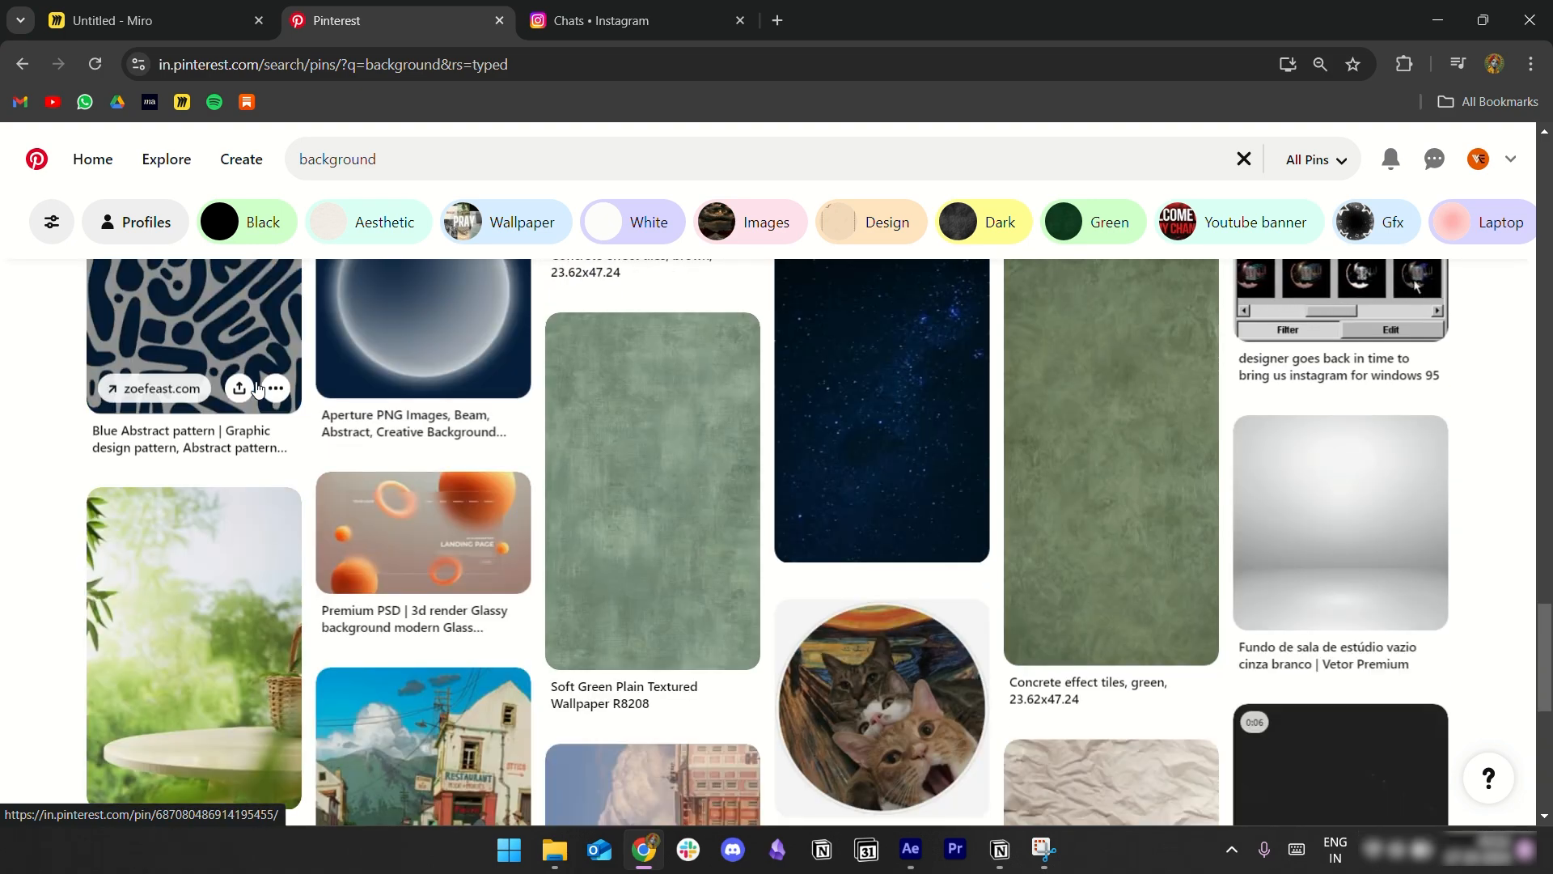
scroll(257, 389, down, 2)
scroll(257, 390, up, 20)
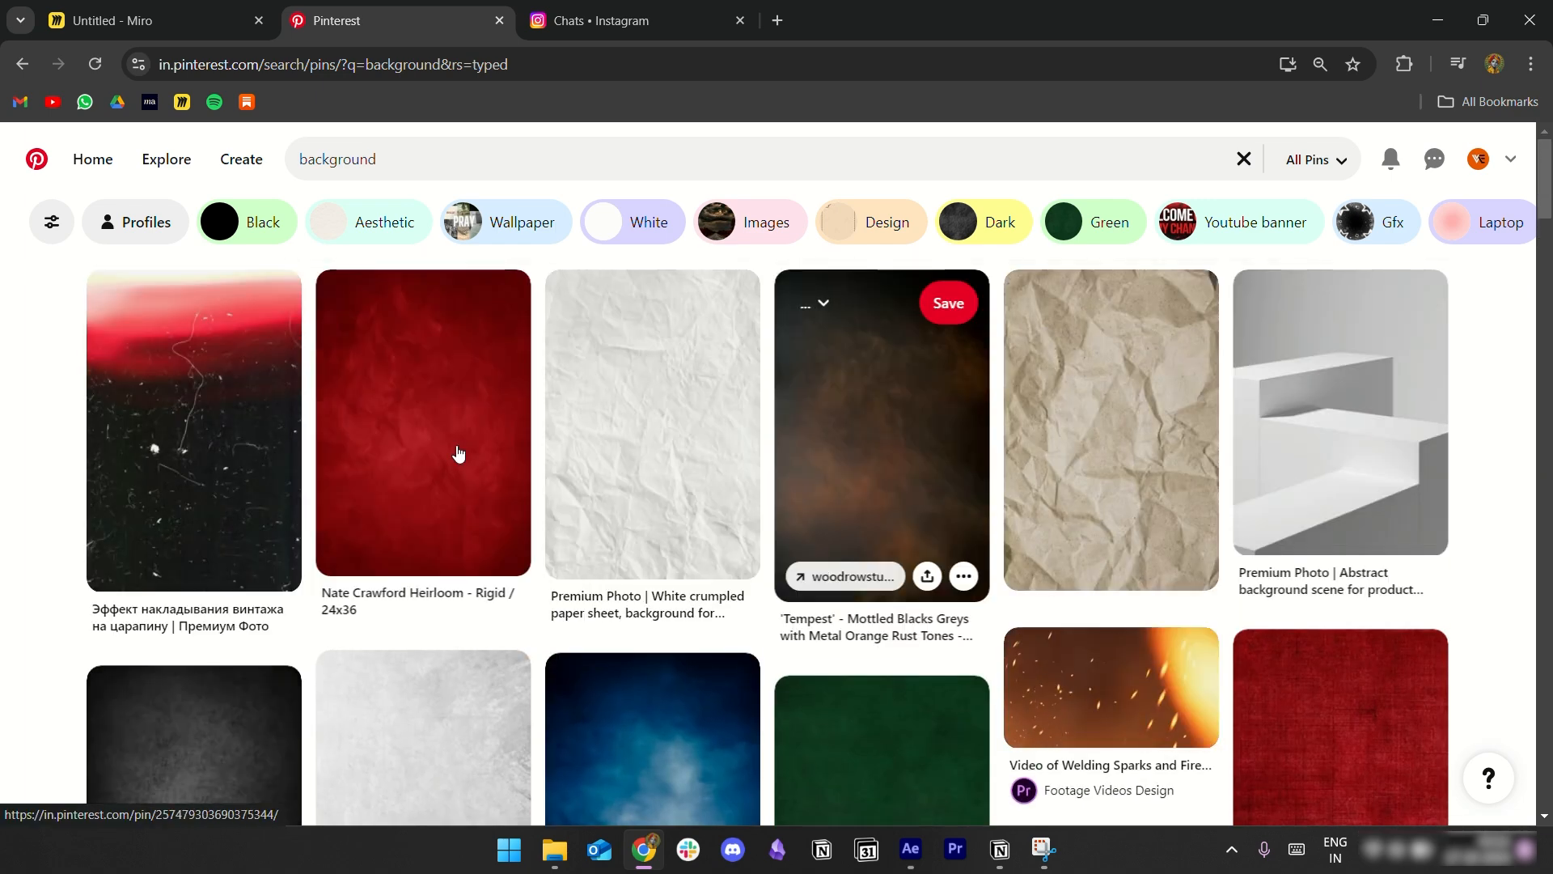
click(226, 458)
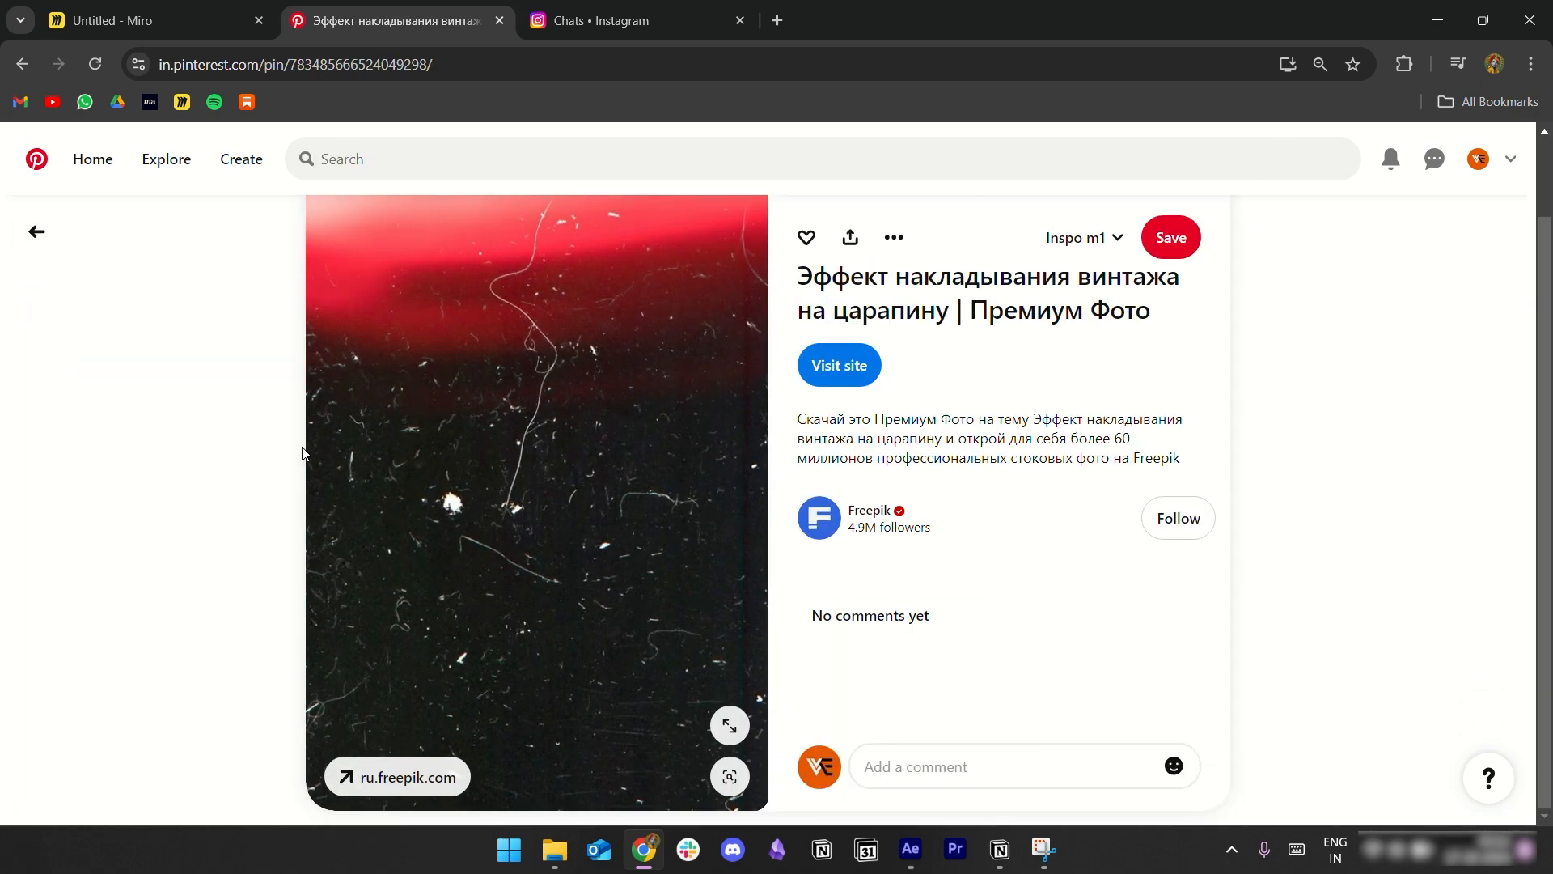
scroll(270, 453, down, 5)
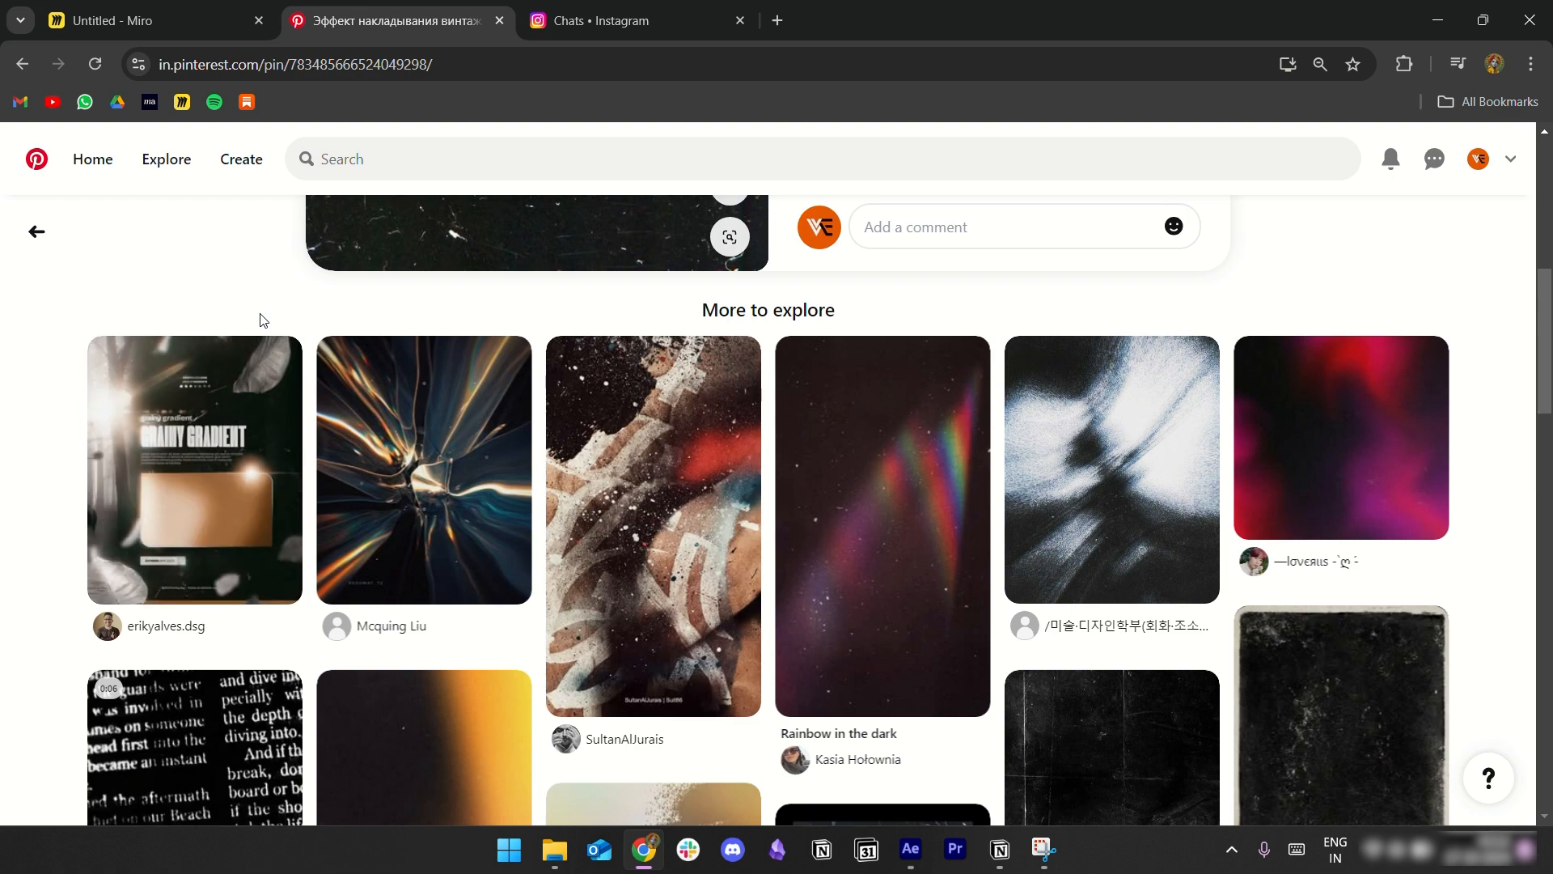
Step: Browse the related pins below the vintage overlay pin for dark, grungy background textures
scroll(1113, 352, down, 2)
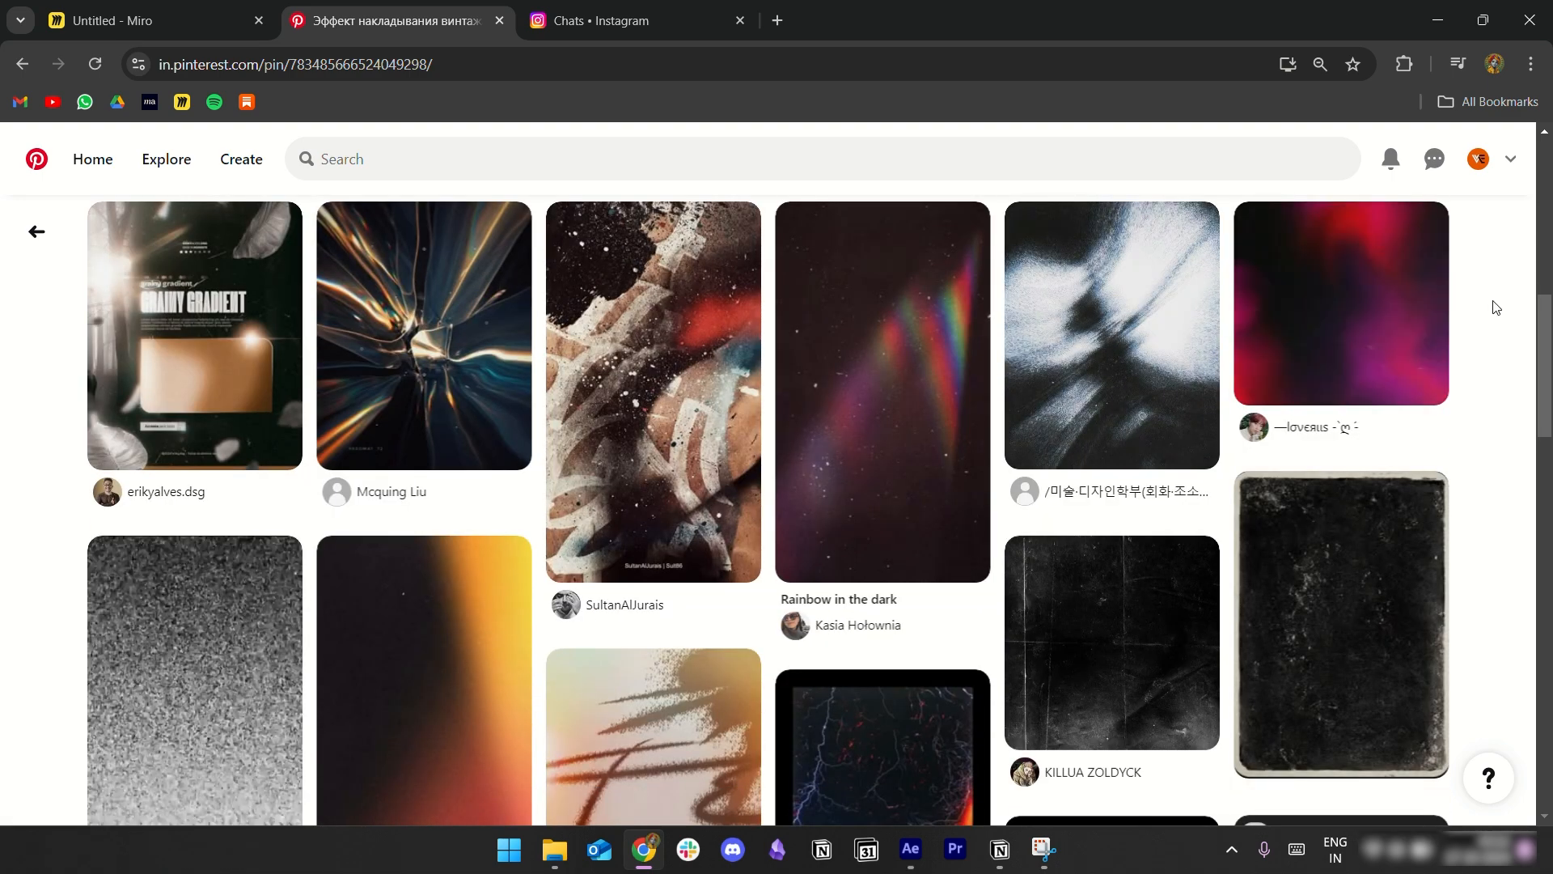
scroll(1380, 361, down, 3)
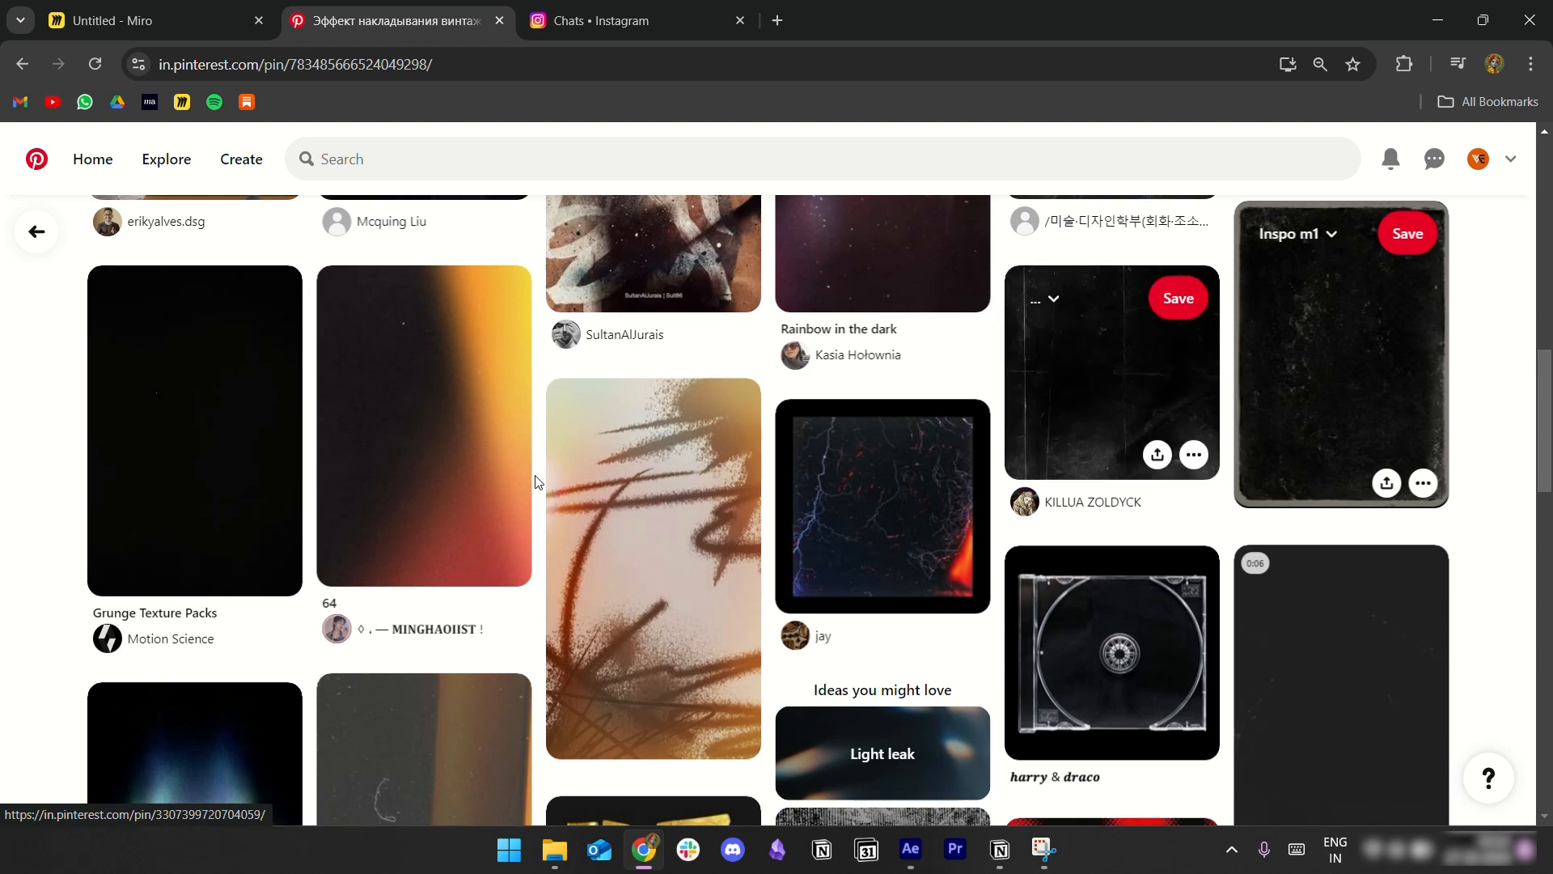
scroll(429, 477, down, 5)
scroll(850, 445, down, 11)
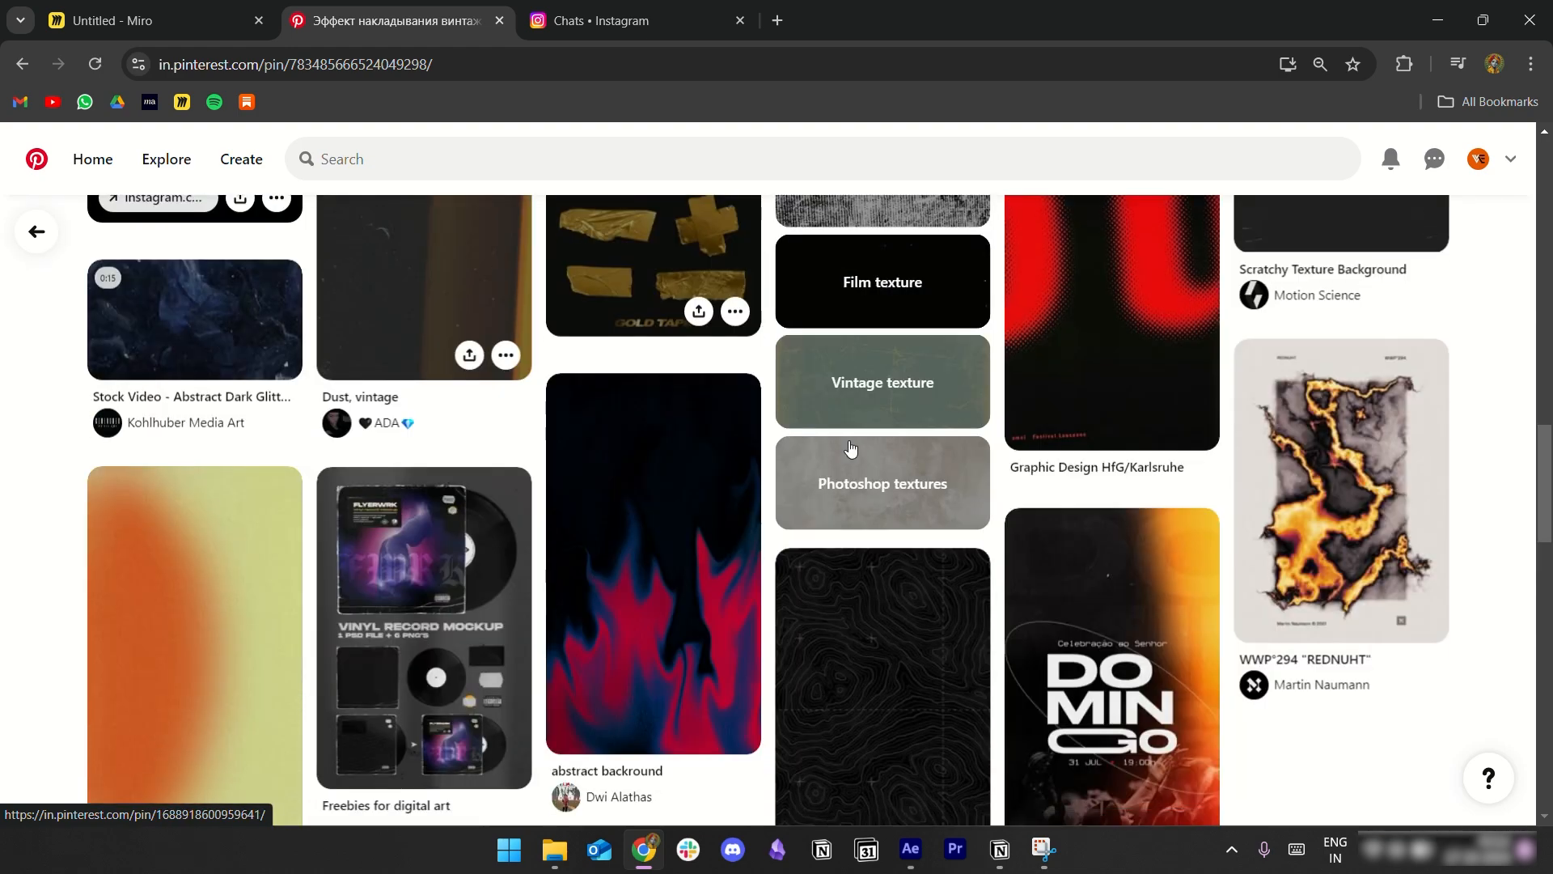
scroll(854, 445, down, 2)
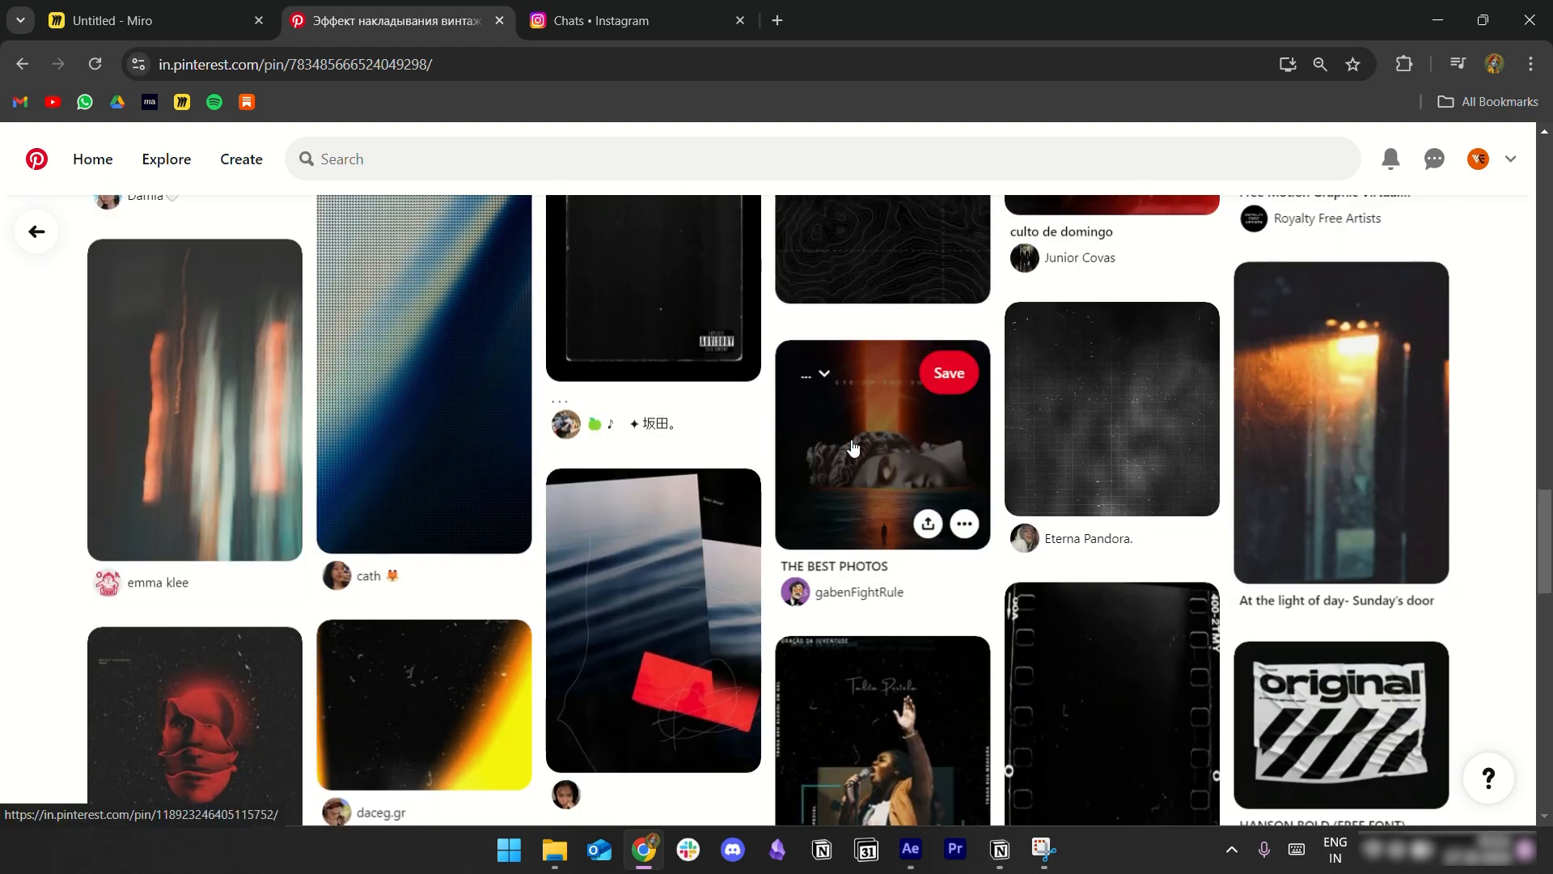
scroll(853, 447, down, 3)
Step: Switch to After Effects, import bb04becd-21fd-4336-b5b1-df9417253228.jpg from Downloads, and place it in the TRIAL composition directly above the BLACK layer
click(909, 850)
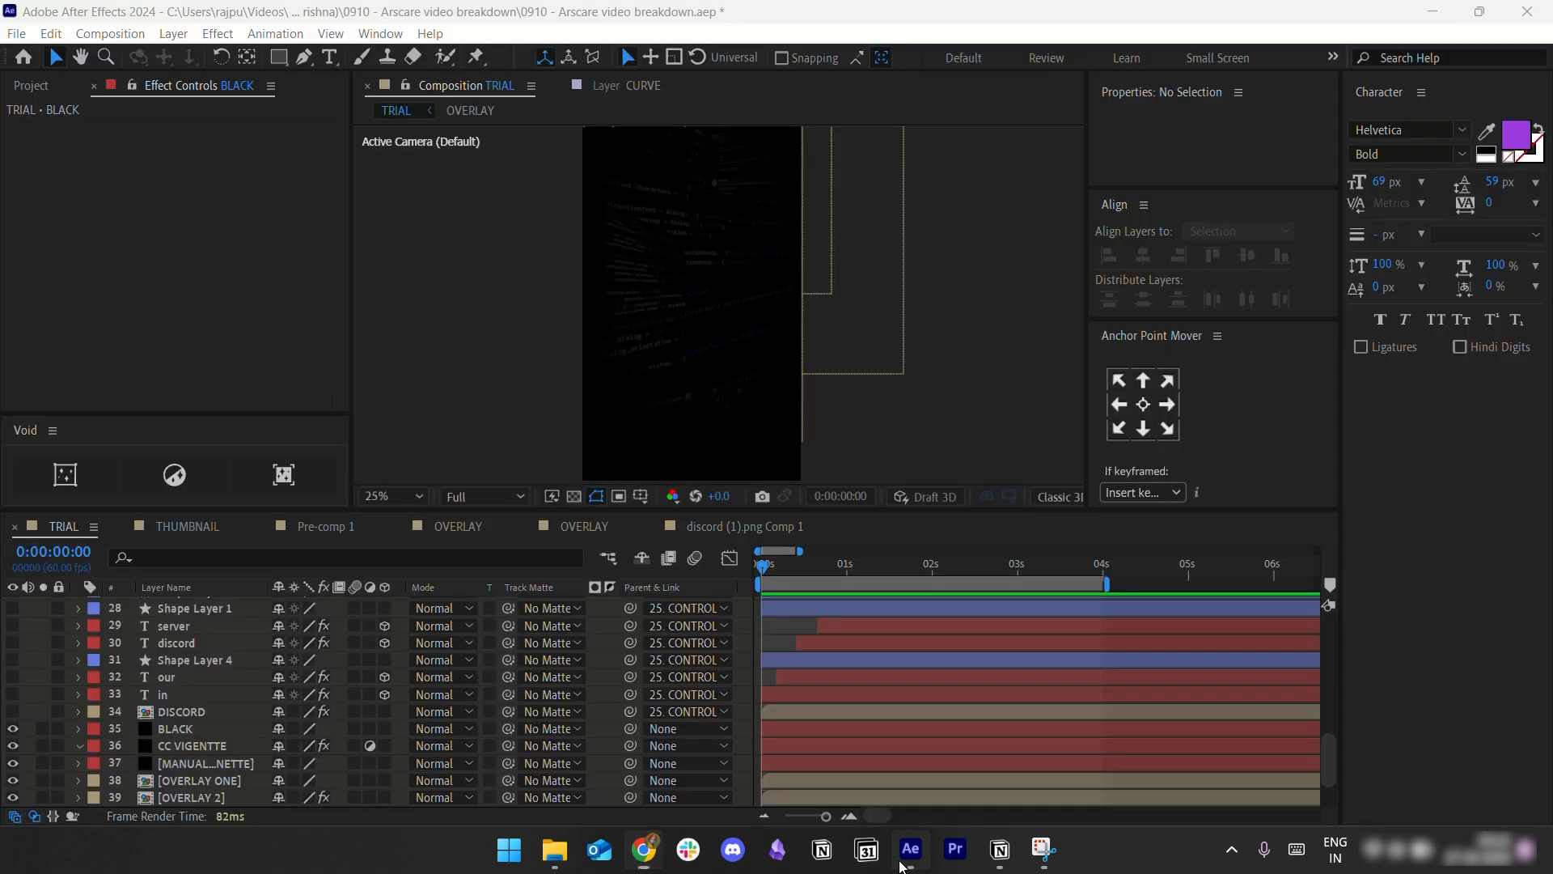
click(38, 89)
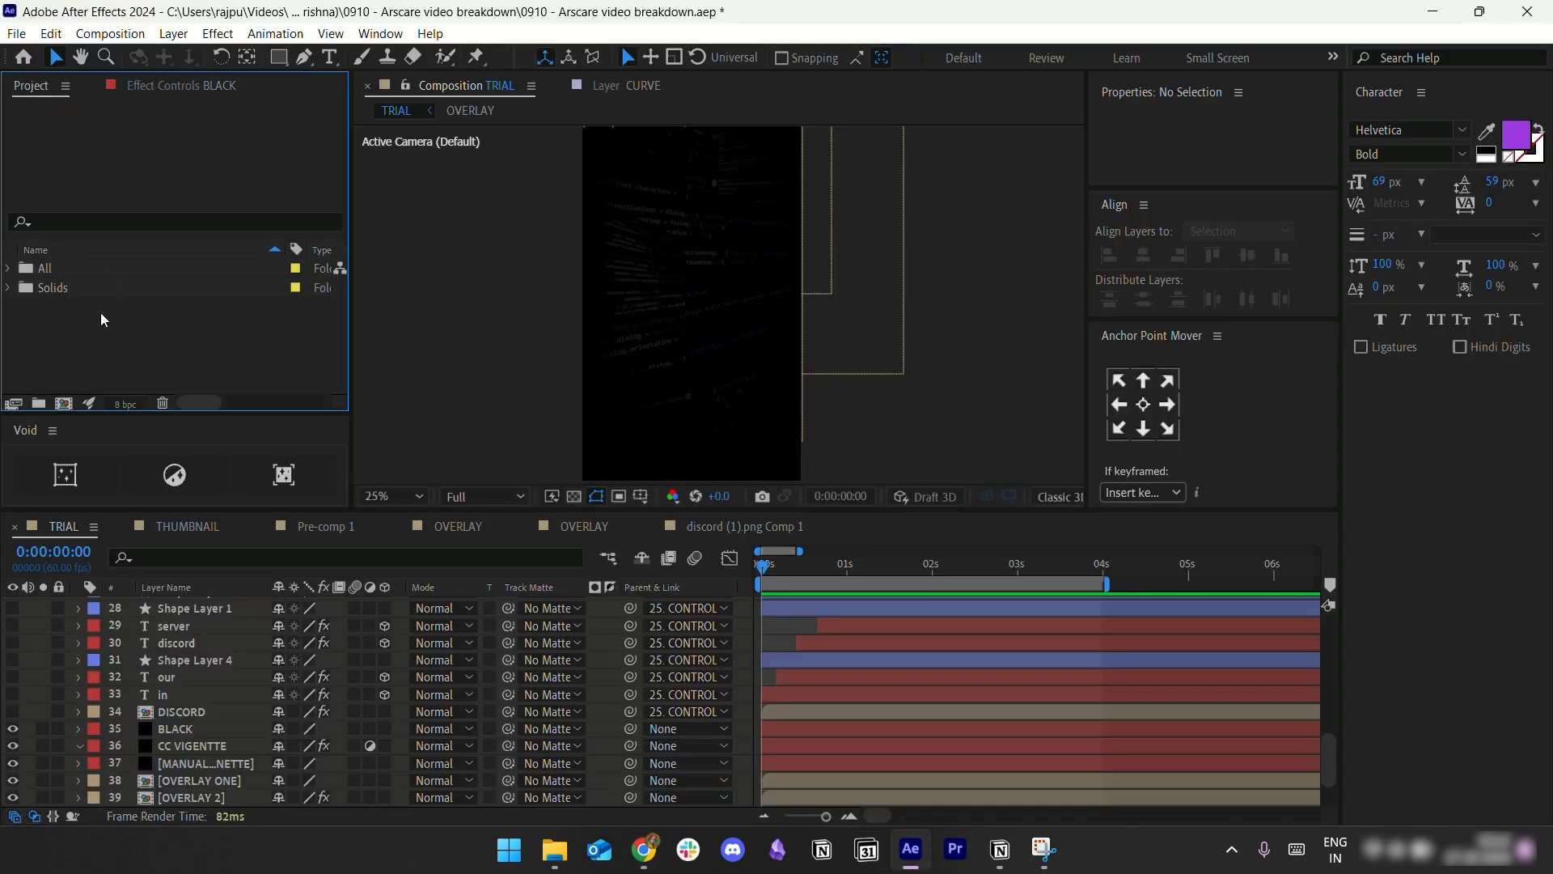
double_click(100, 315)
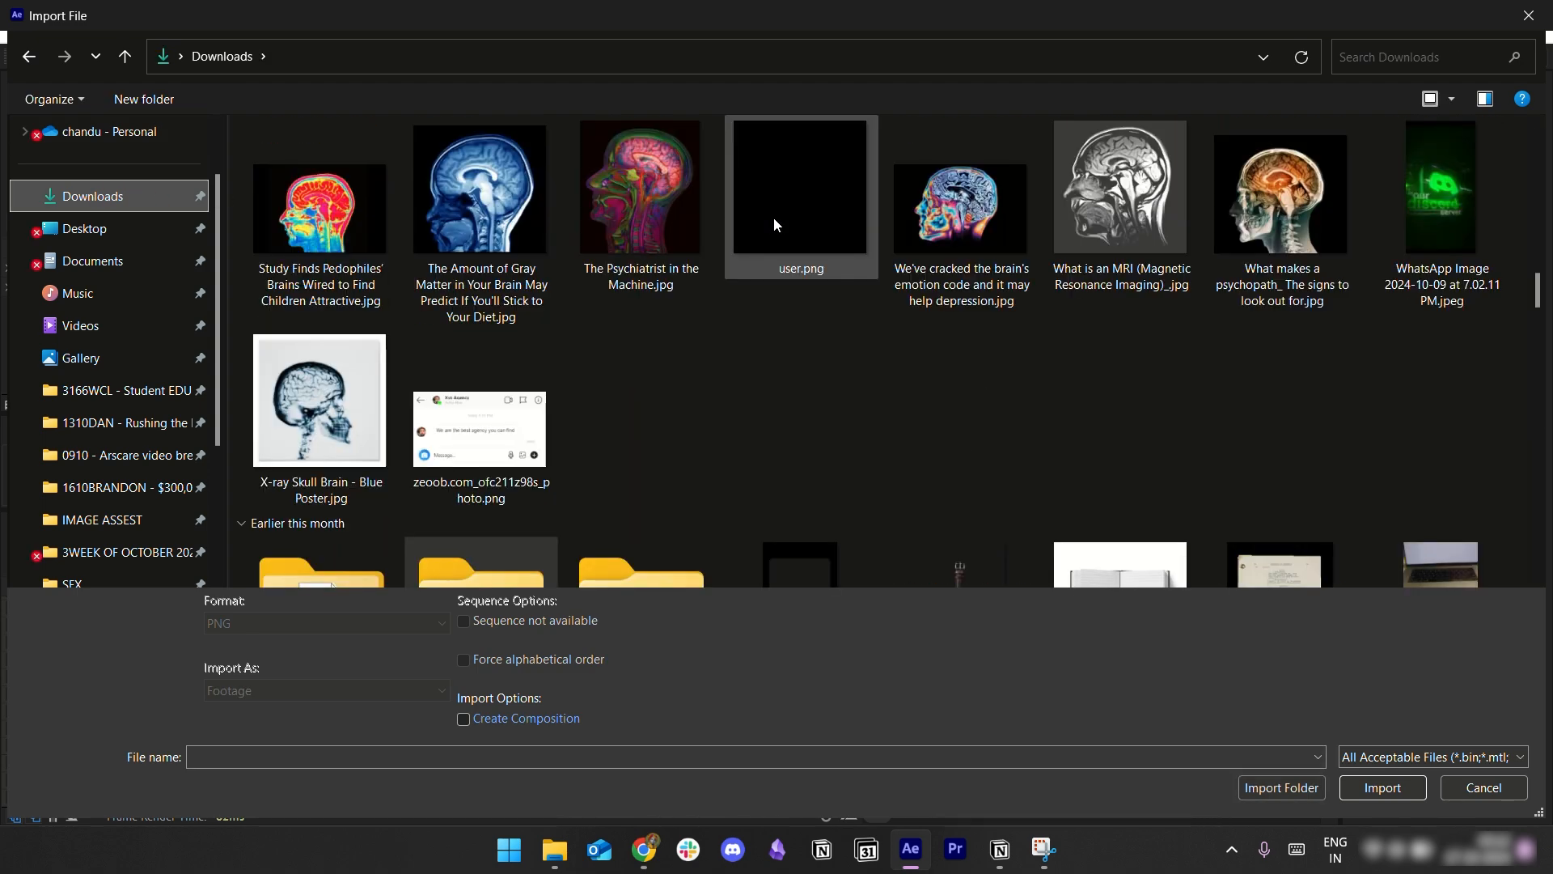
scroll(773, 220, up, 10)
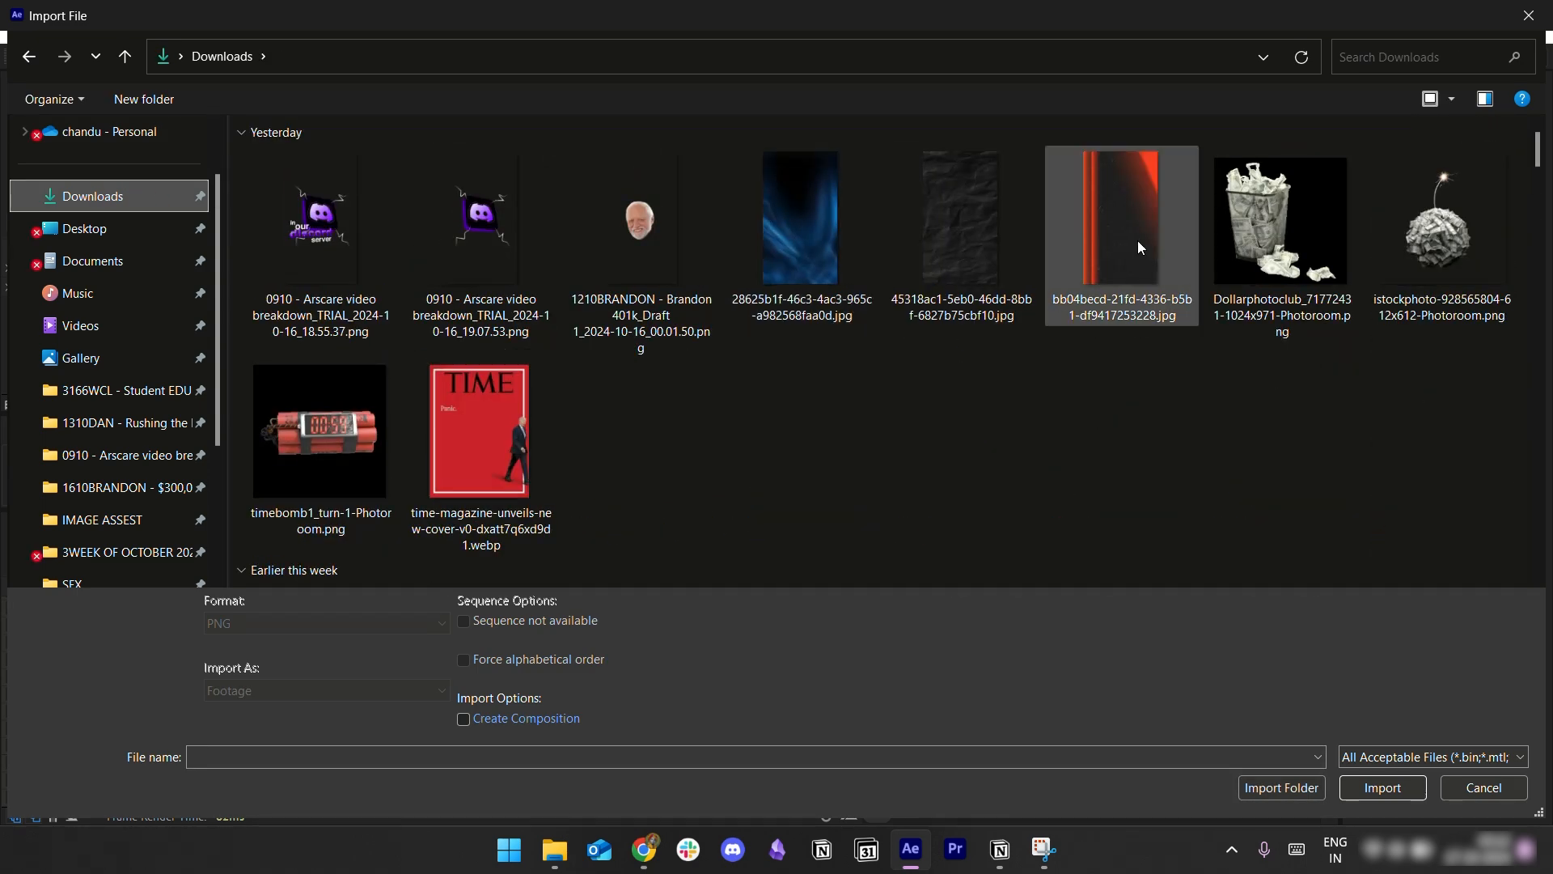
double_click(1120, 234)
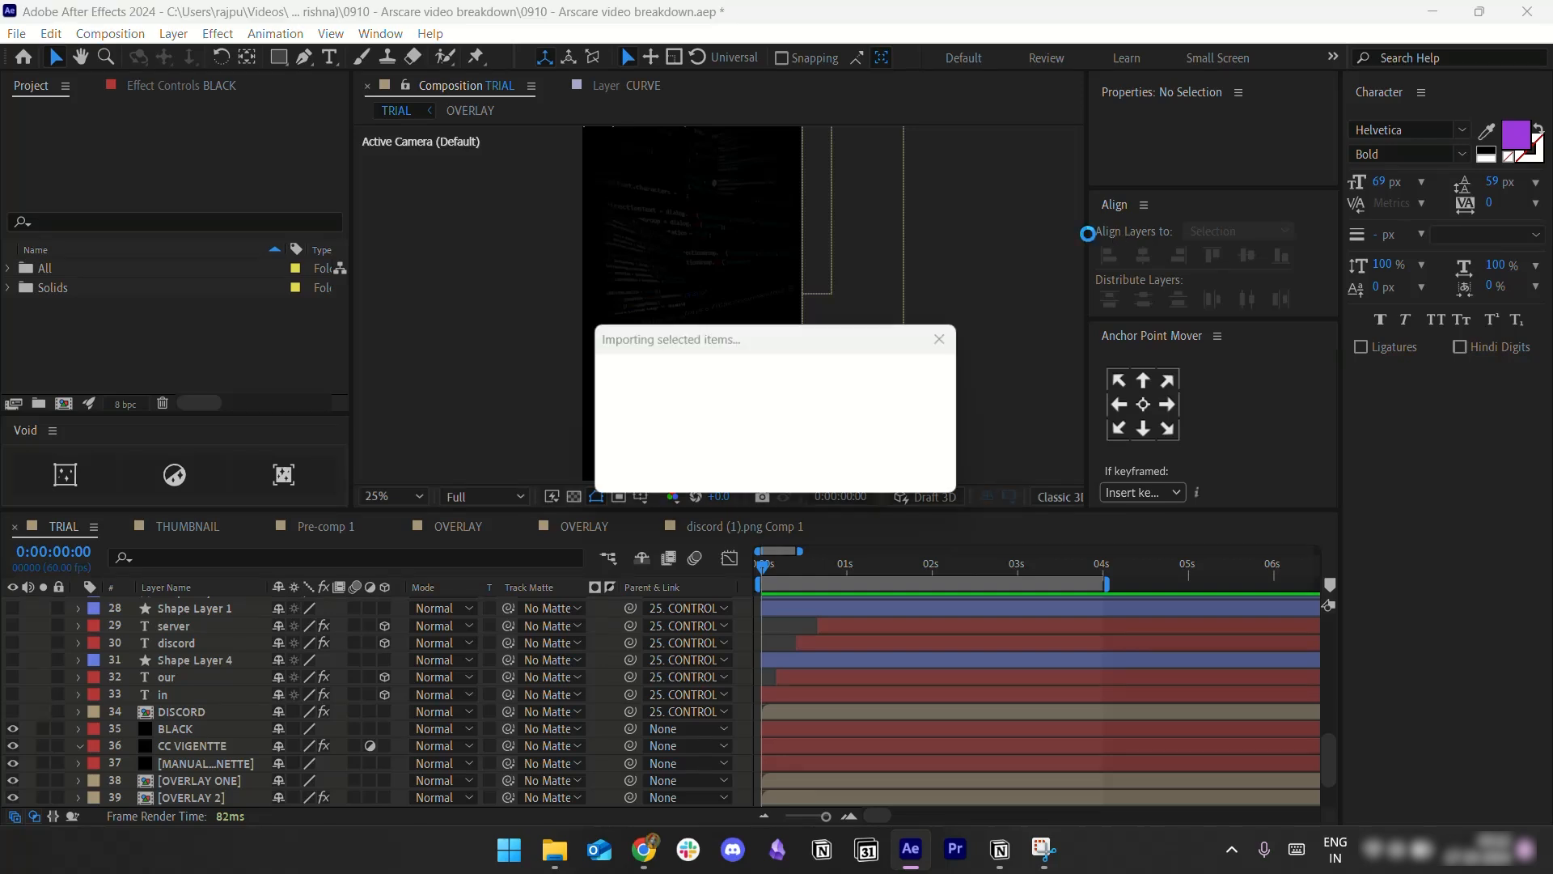
drag(120, 286, 212, 712)
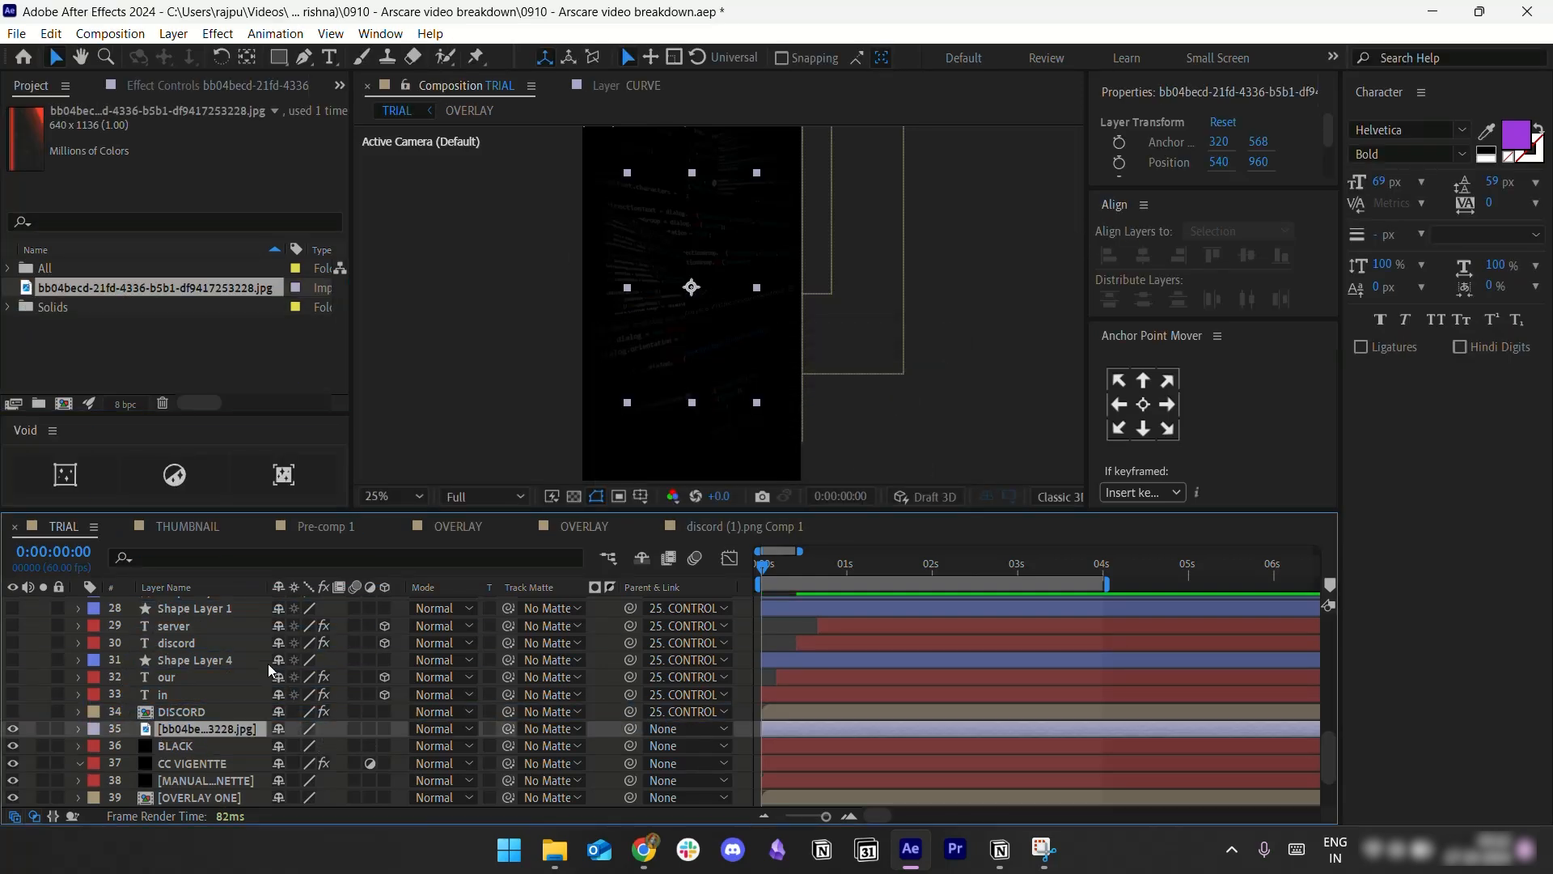
Step: Scale the red-and-black texture layer to 180% so it covers the whole composition frame
key(s)
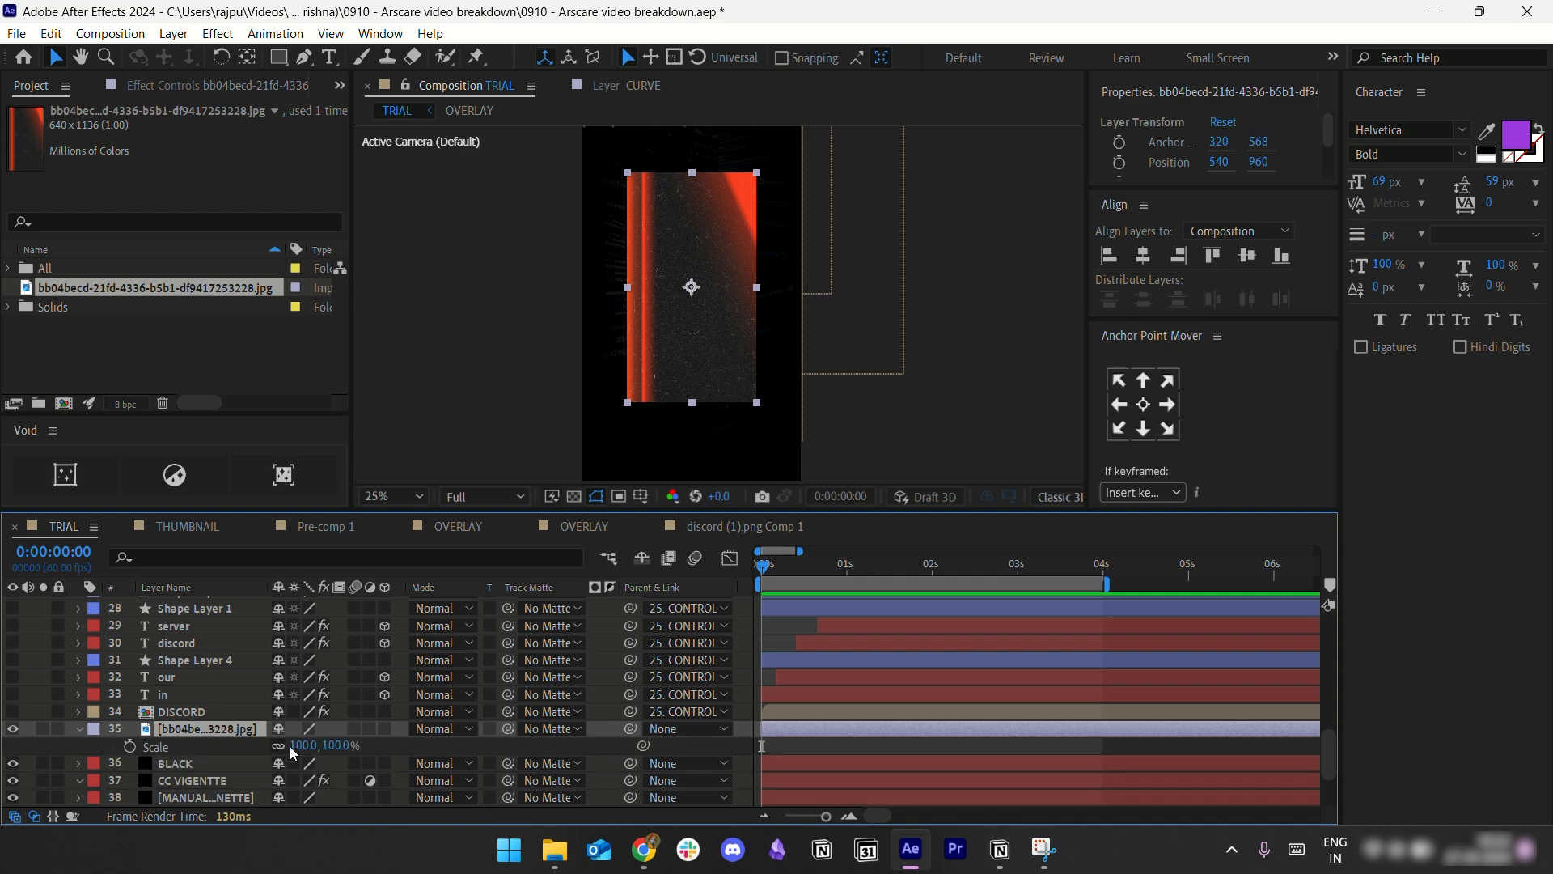
drag(303, 745, 384, 735)
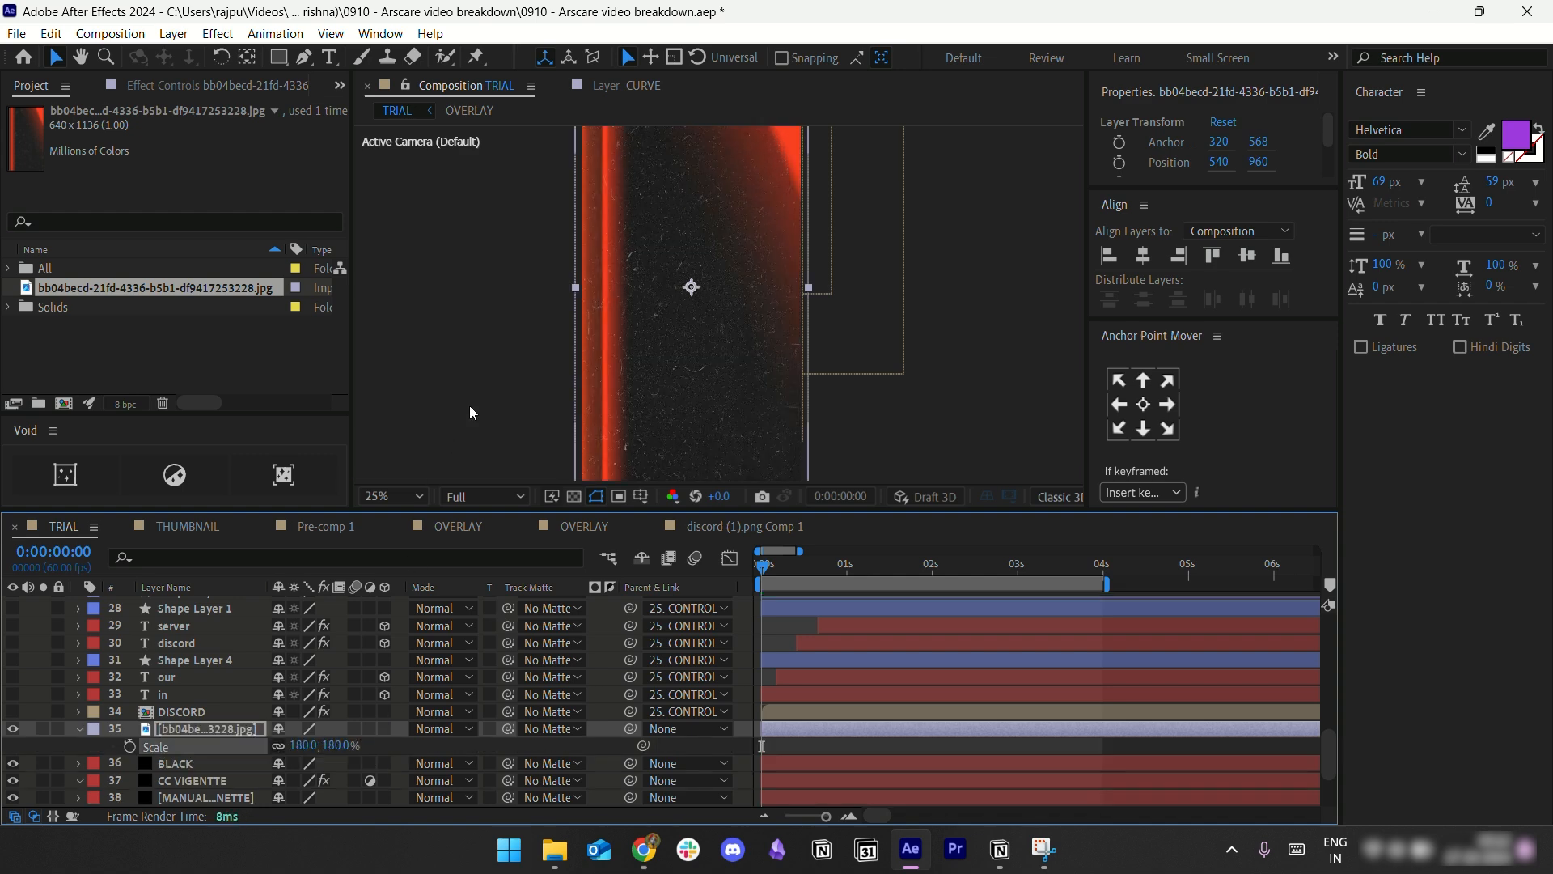
scroll(774, 304, down, 1)
click(953, 307)
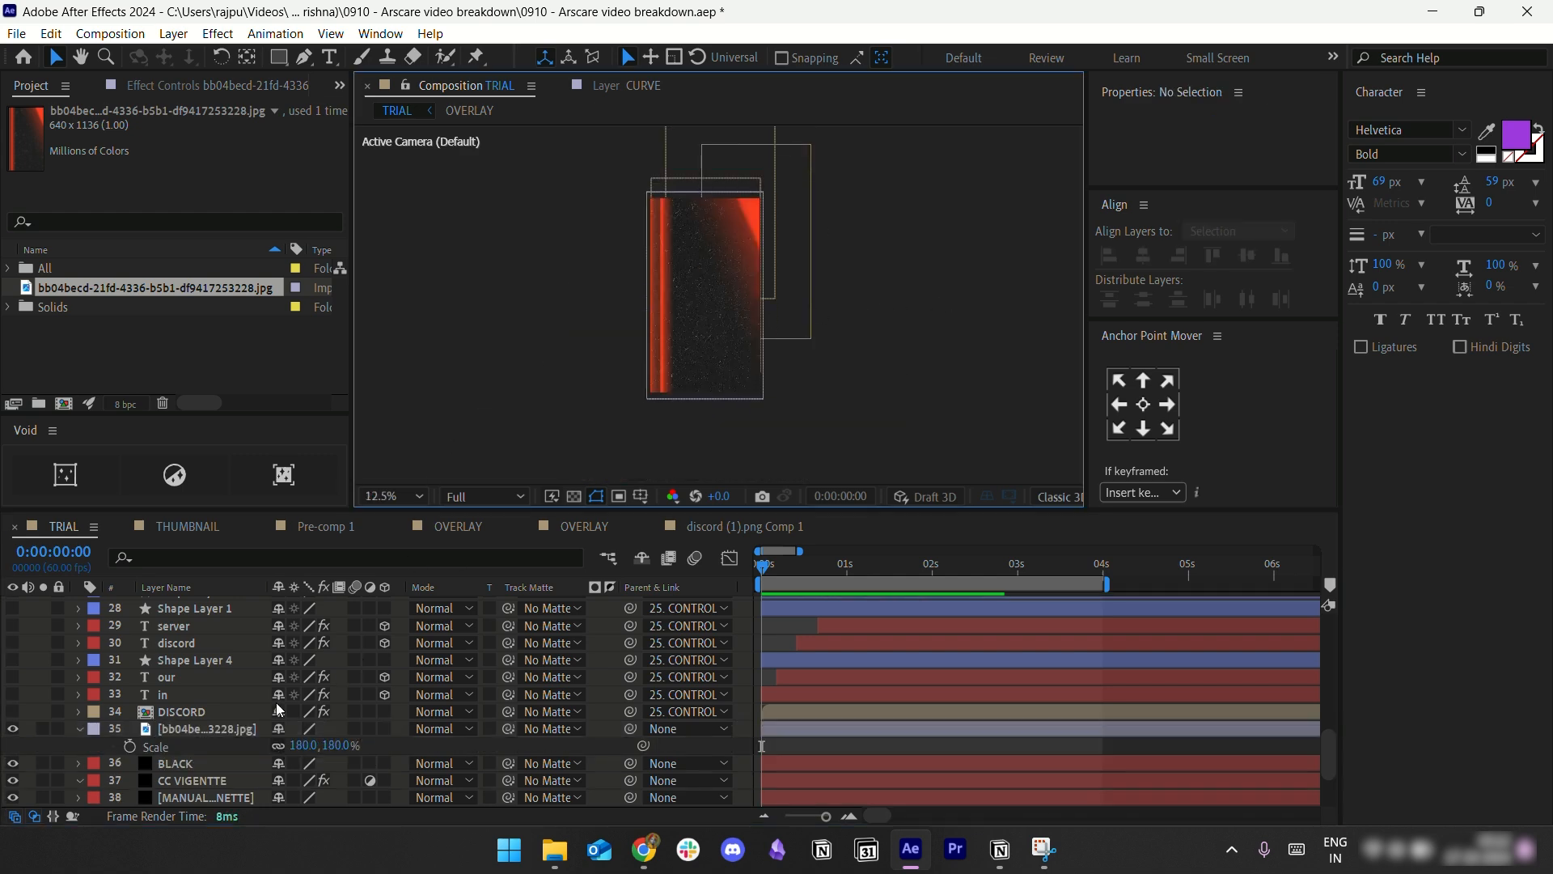
Step: Set the texture layer's blending mode to Screen and check the blend in the composition
click(250, 725)
click(453, 729)
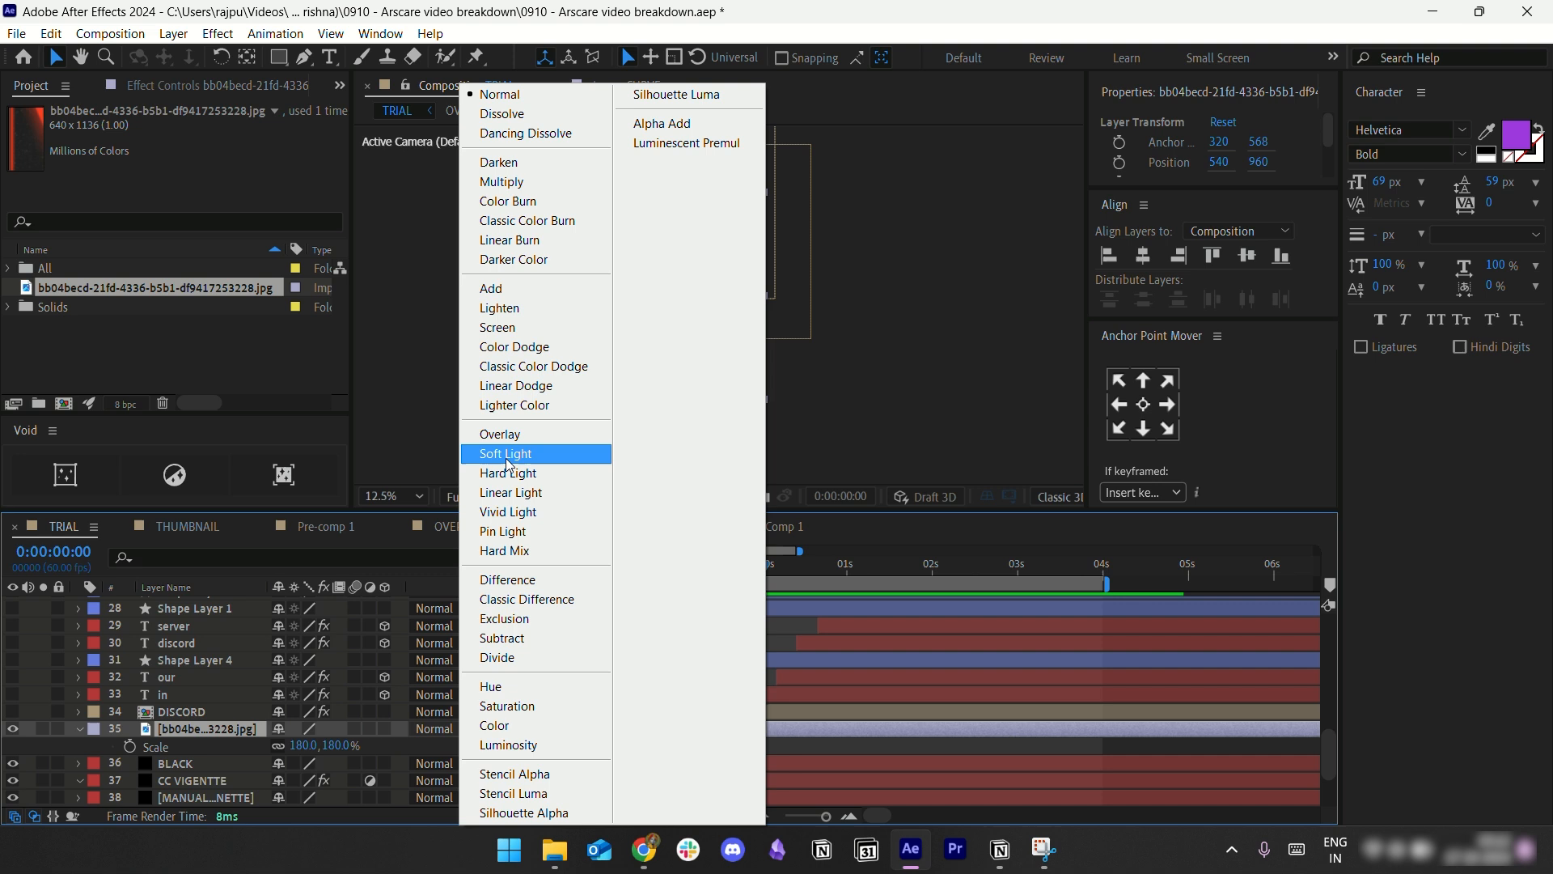
click(509, 328)
click(881, 308)
scroll(739, 343, up, 1)
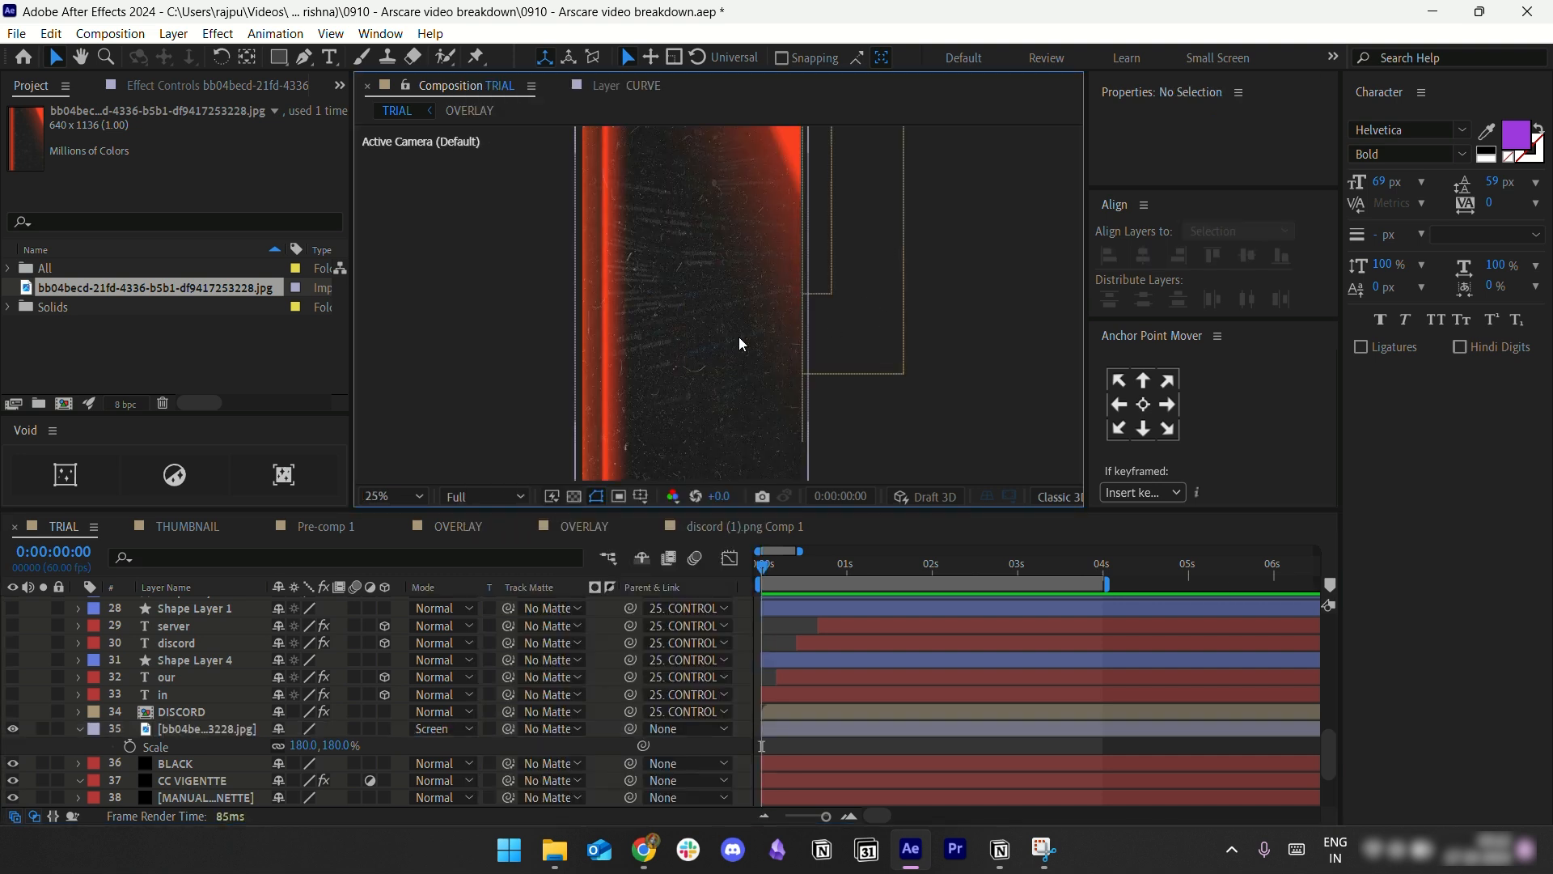
Step: Set the texture layer's opacity to 10%
click(744, 427)
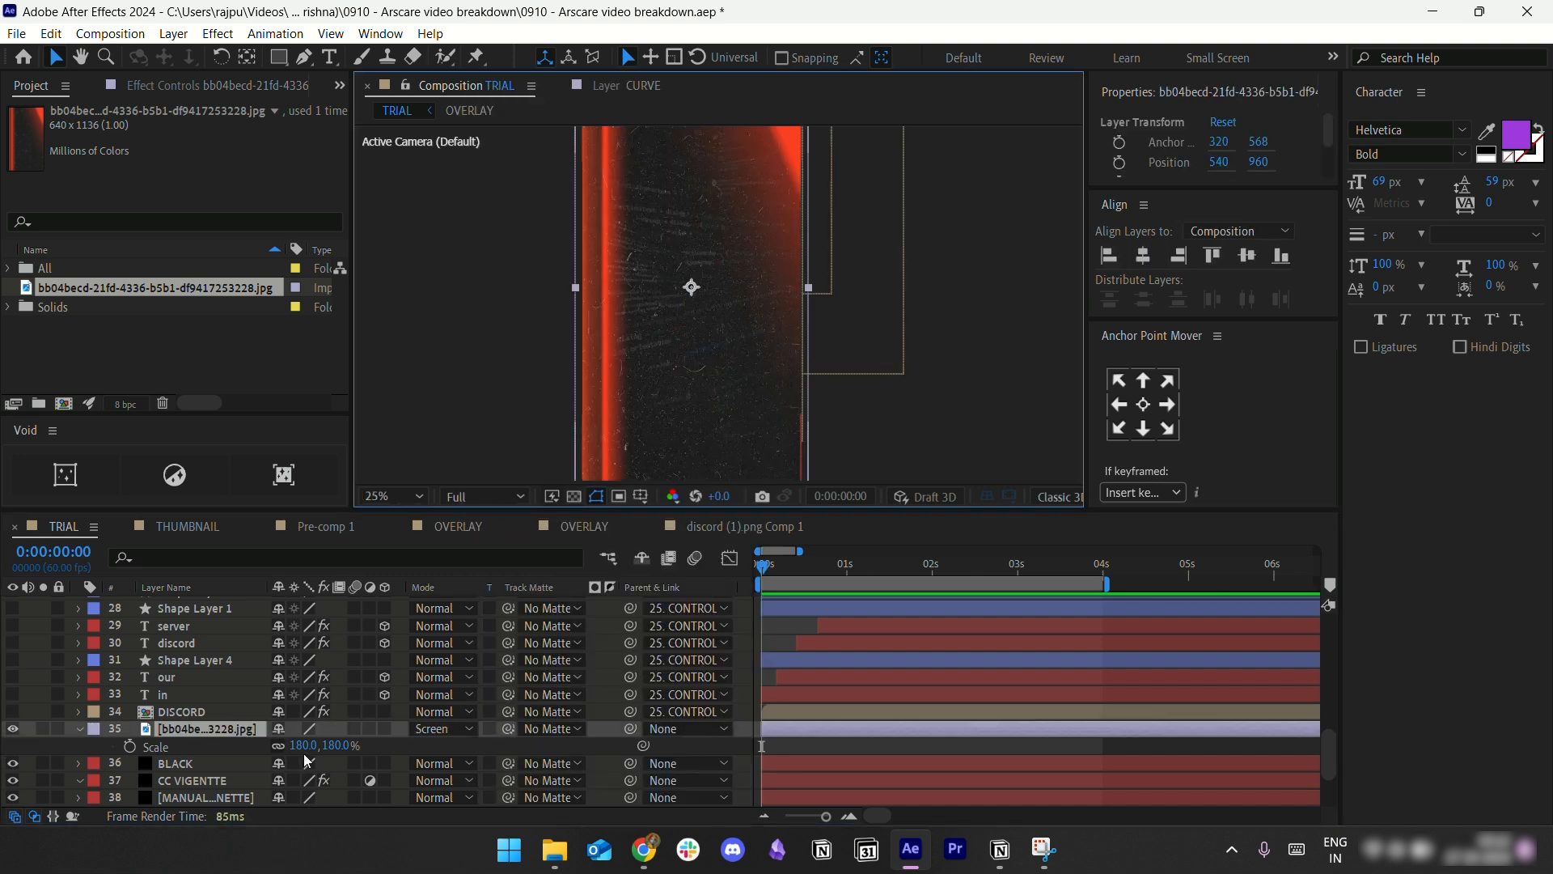
key(t)
drag(280, 746, 215, 752)
click(279, 743)
text(10)
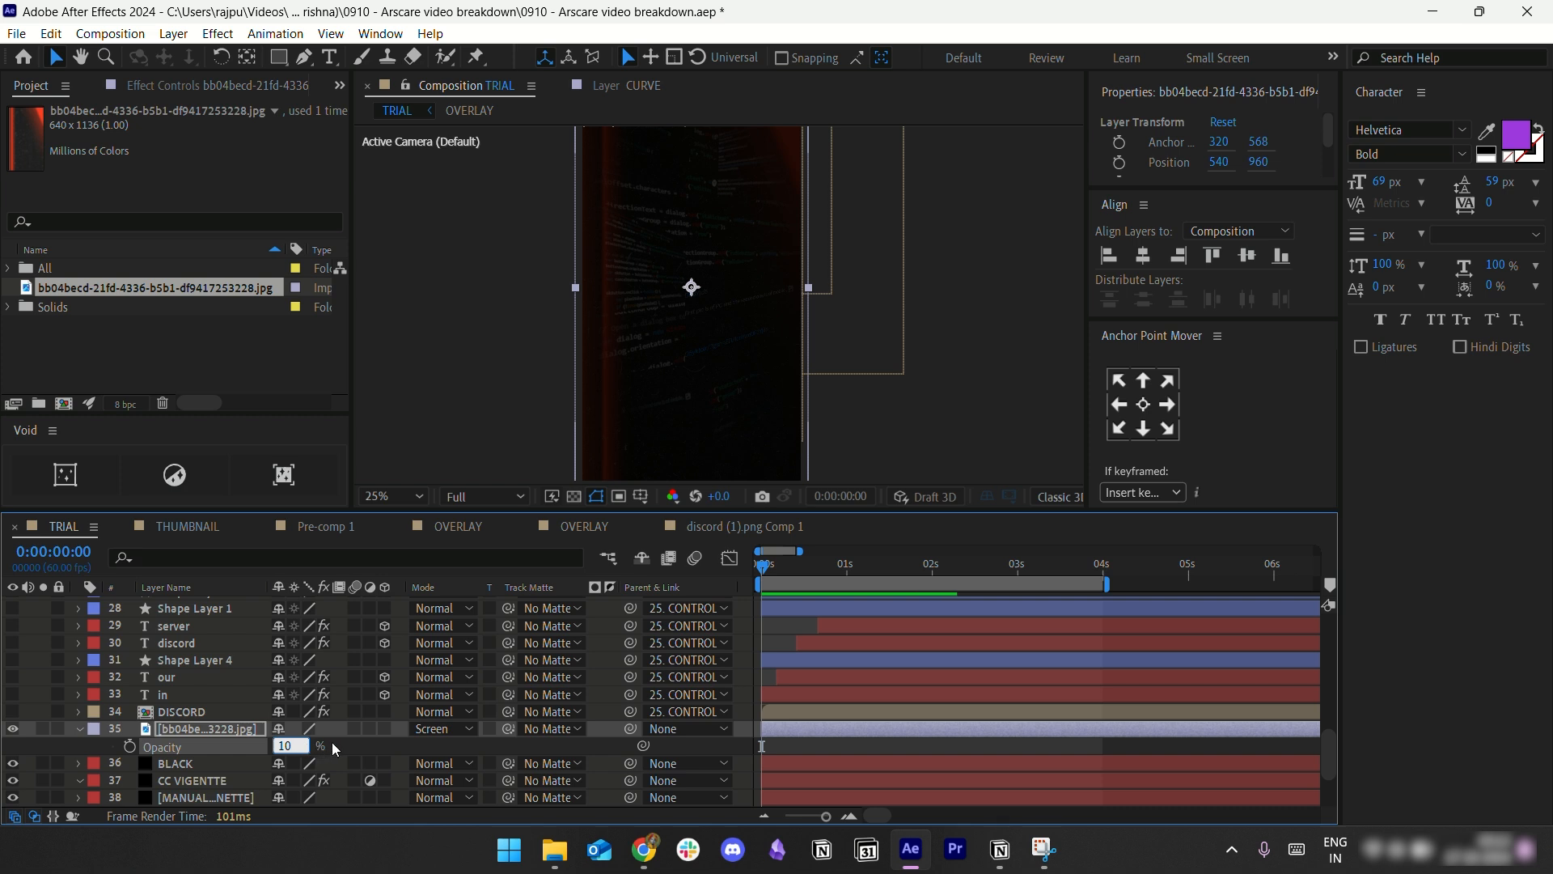
click(330, 744)
Step: Collapse the texture layer's properties and rename the layer as Overlay
click(82, 730)
right_click(194, 729)
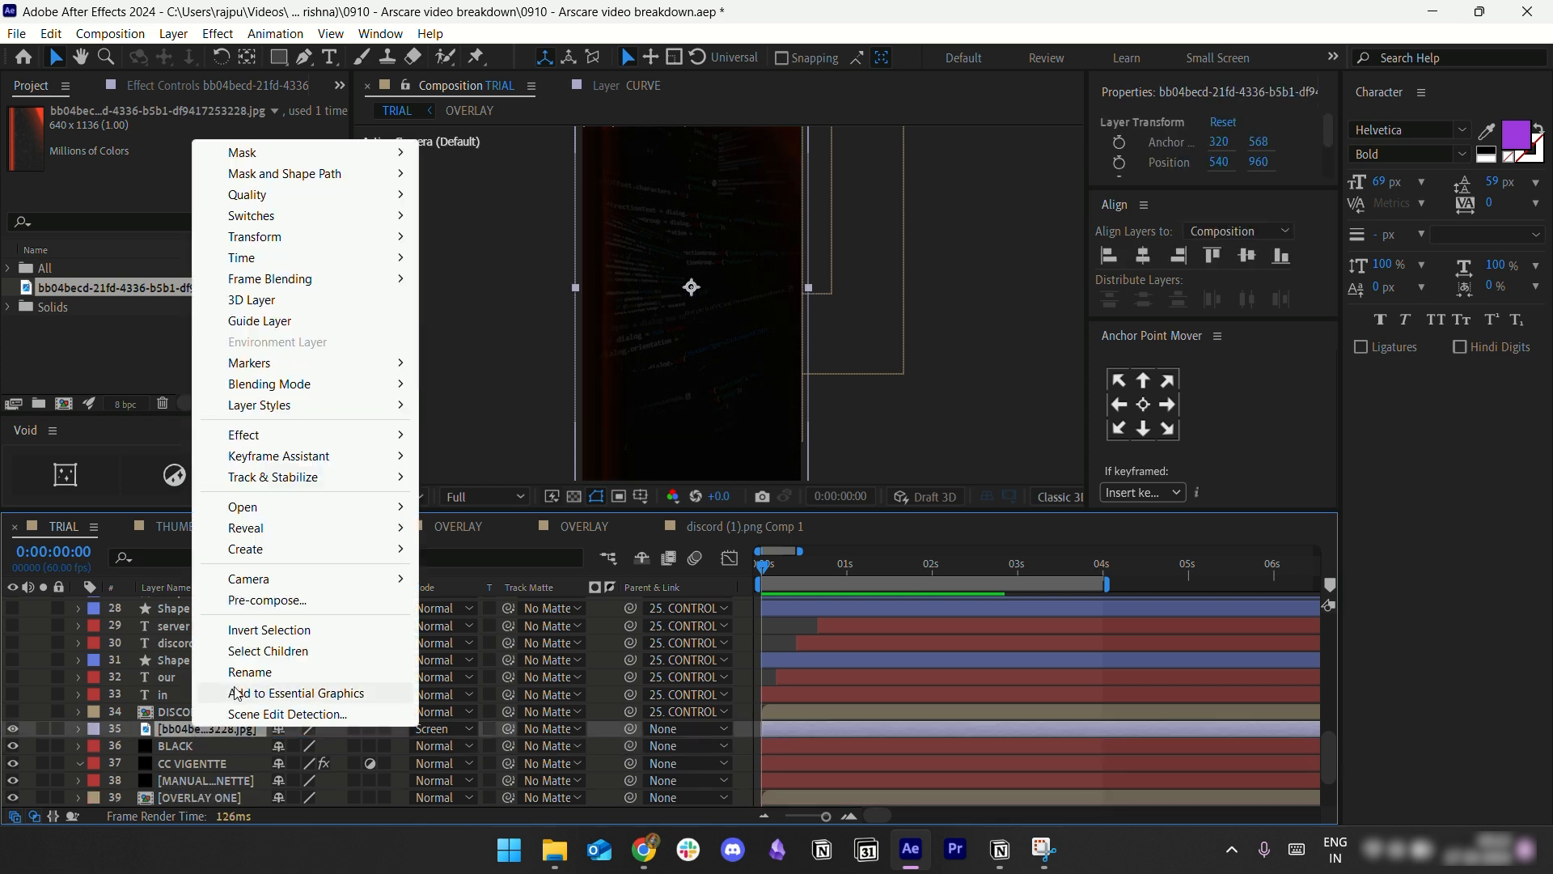
click(251, 678)
text(Overlay)
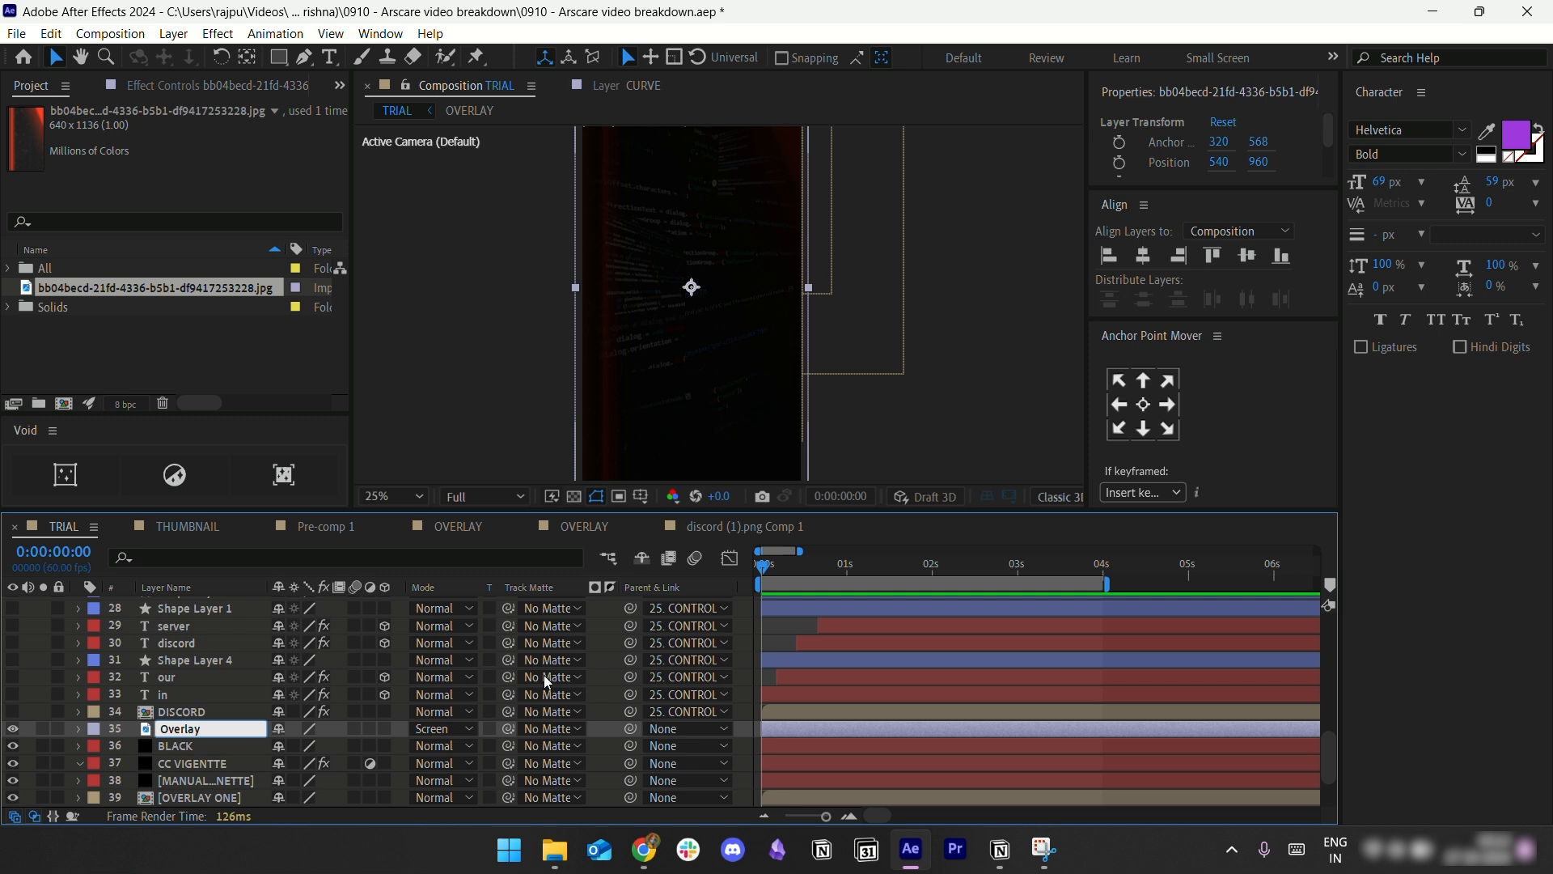
click(769, 677)
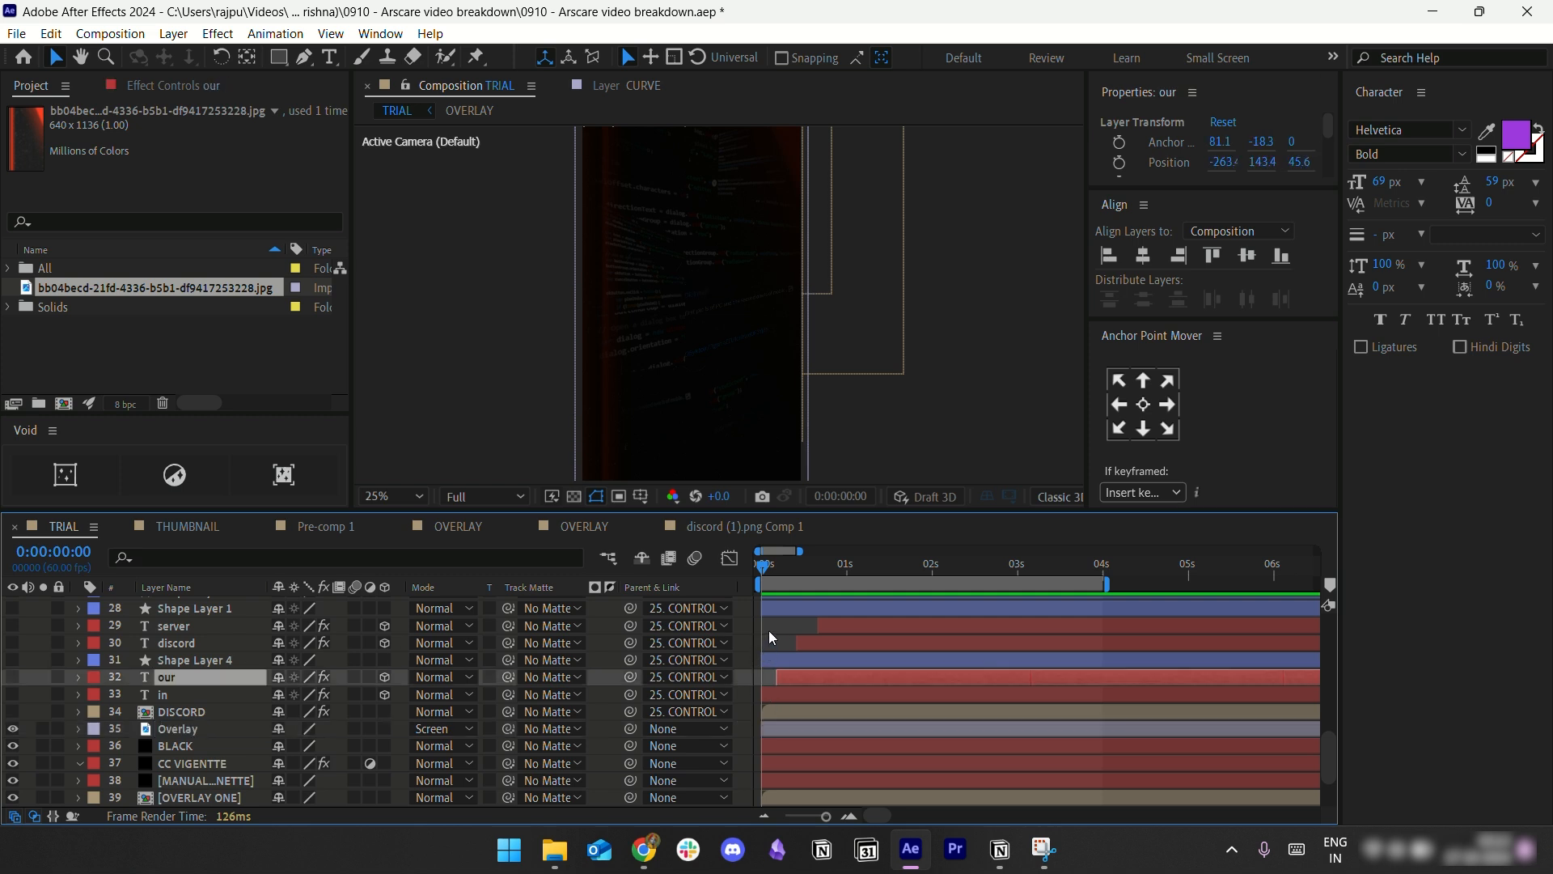
click(768, 630)
Step: Make the DISCORD layer 34 visible, move the current time to 0:00:01:17, and reveal the layer's Shatter keyframes
click(195, 716)
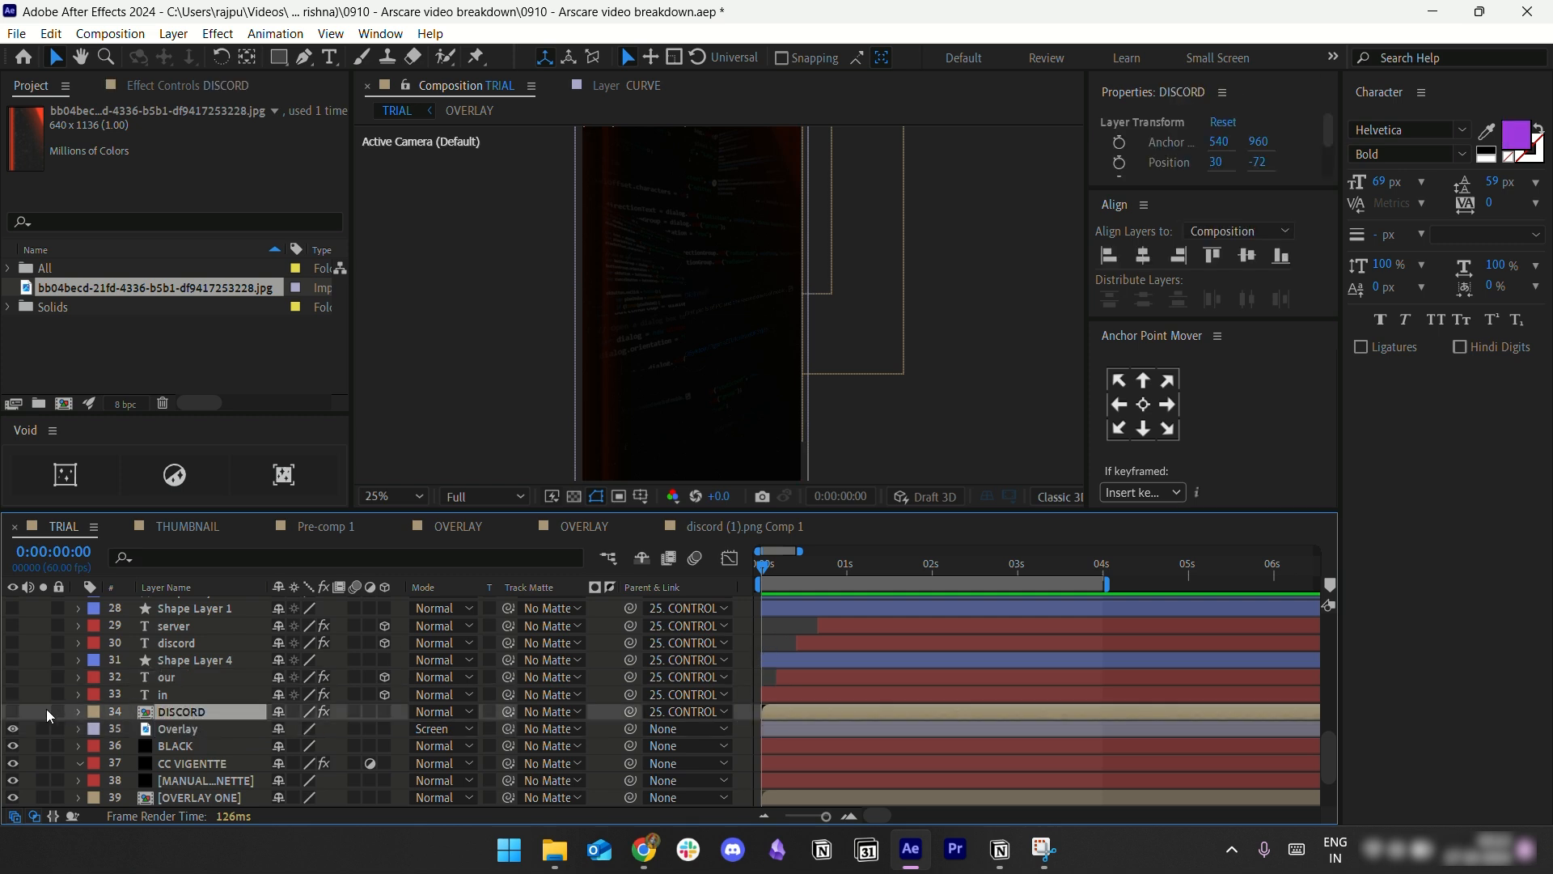
click(12, 711)
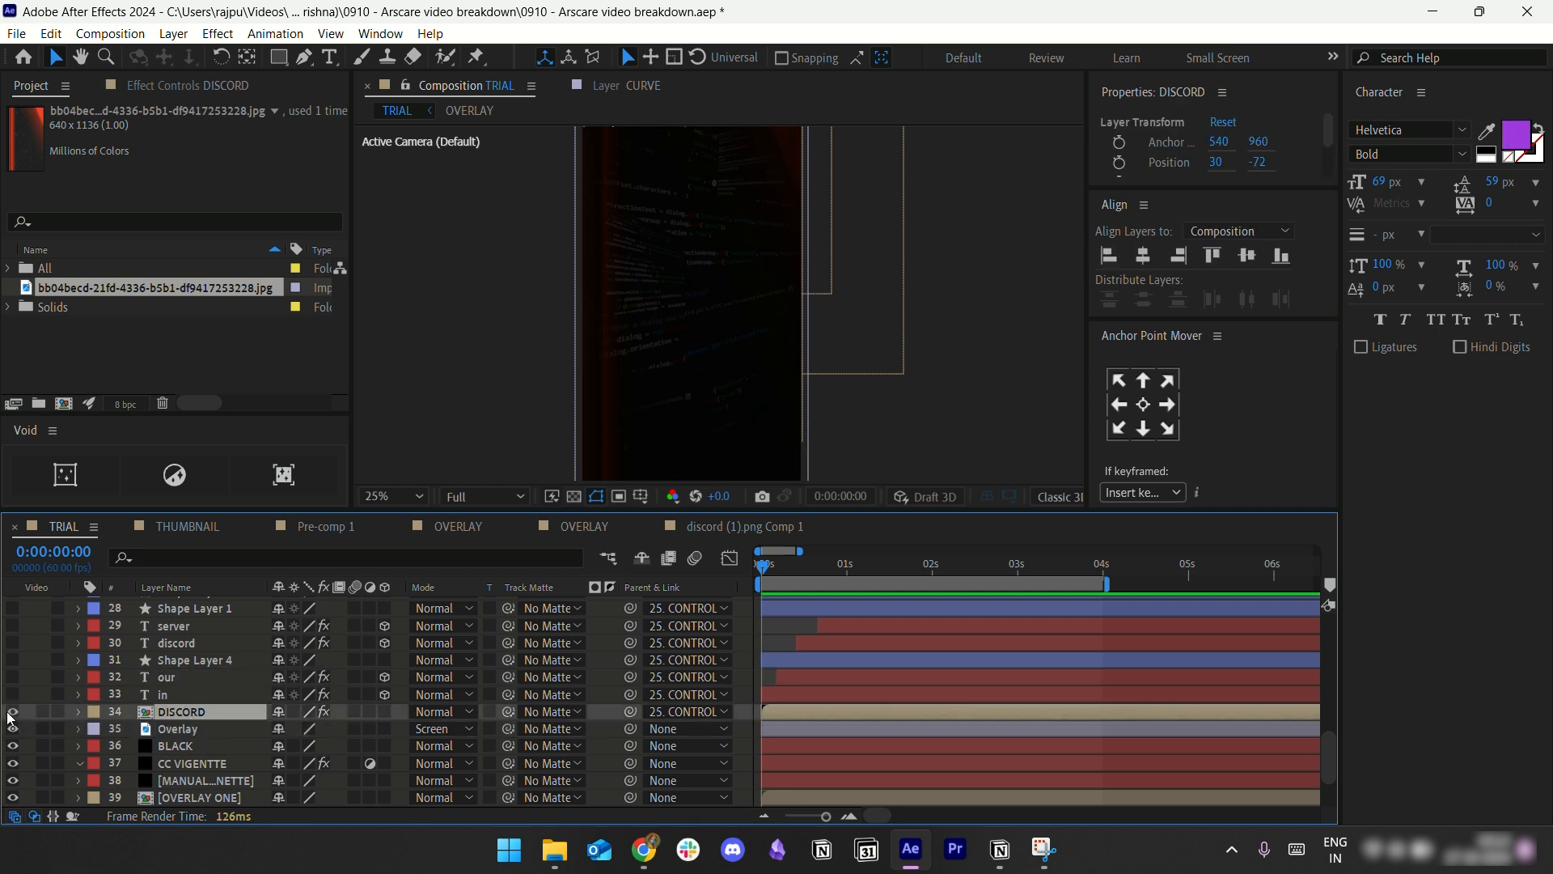
click(872, 566)
key(u)
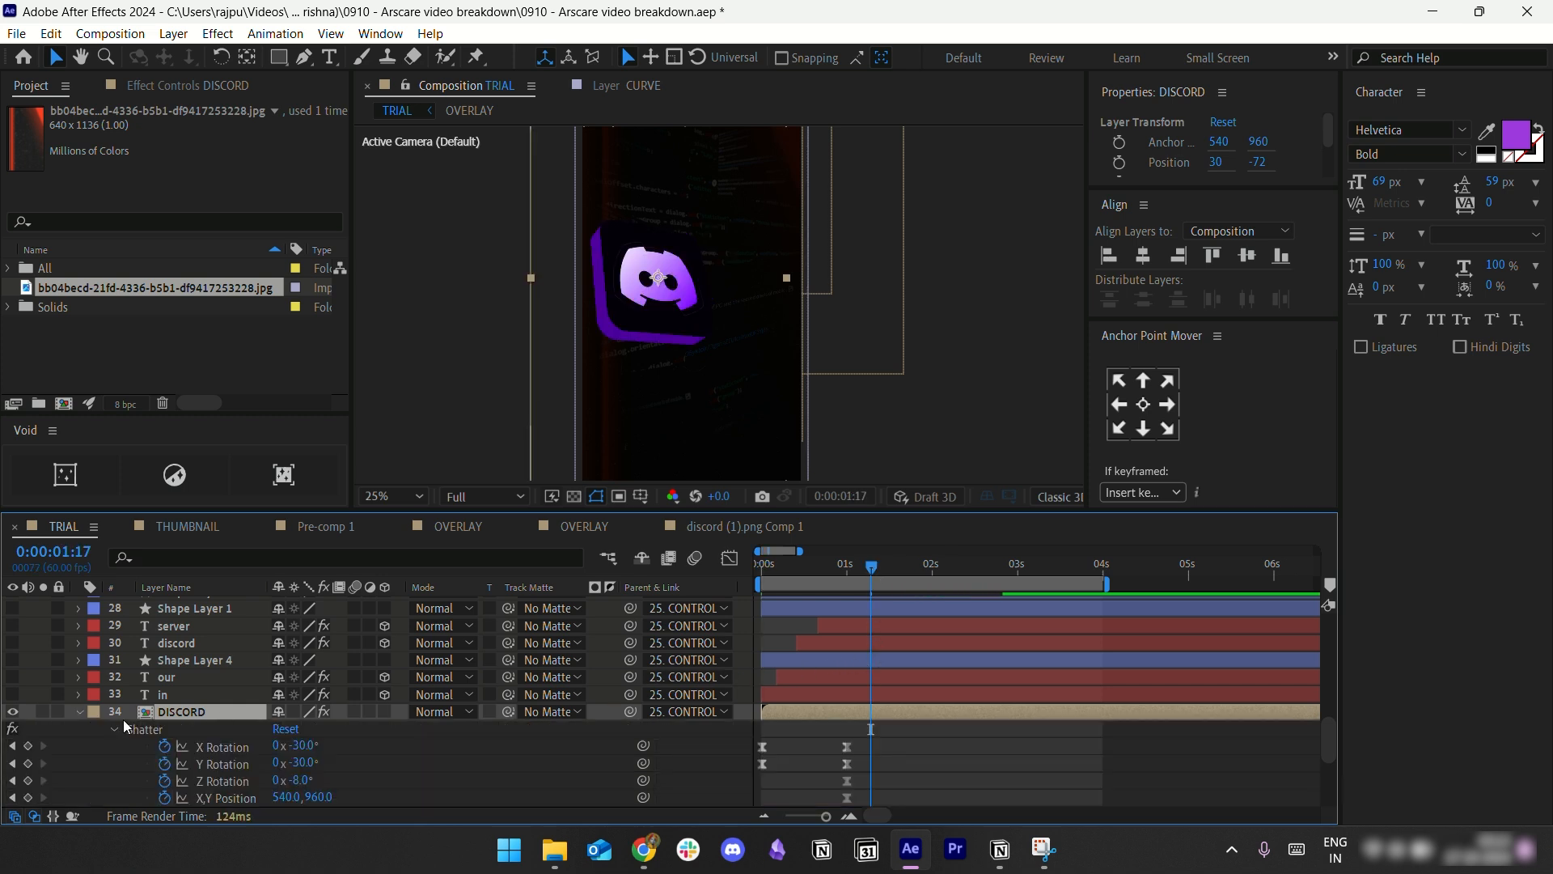
Step: Go to the DISCORD layer's Shatter keyframes at 0:00:01:00 and hide the Overlay layer
click(12, 765)
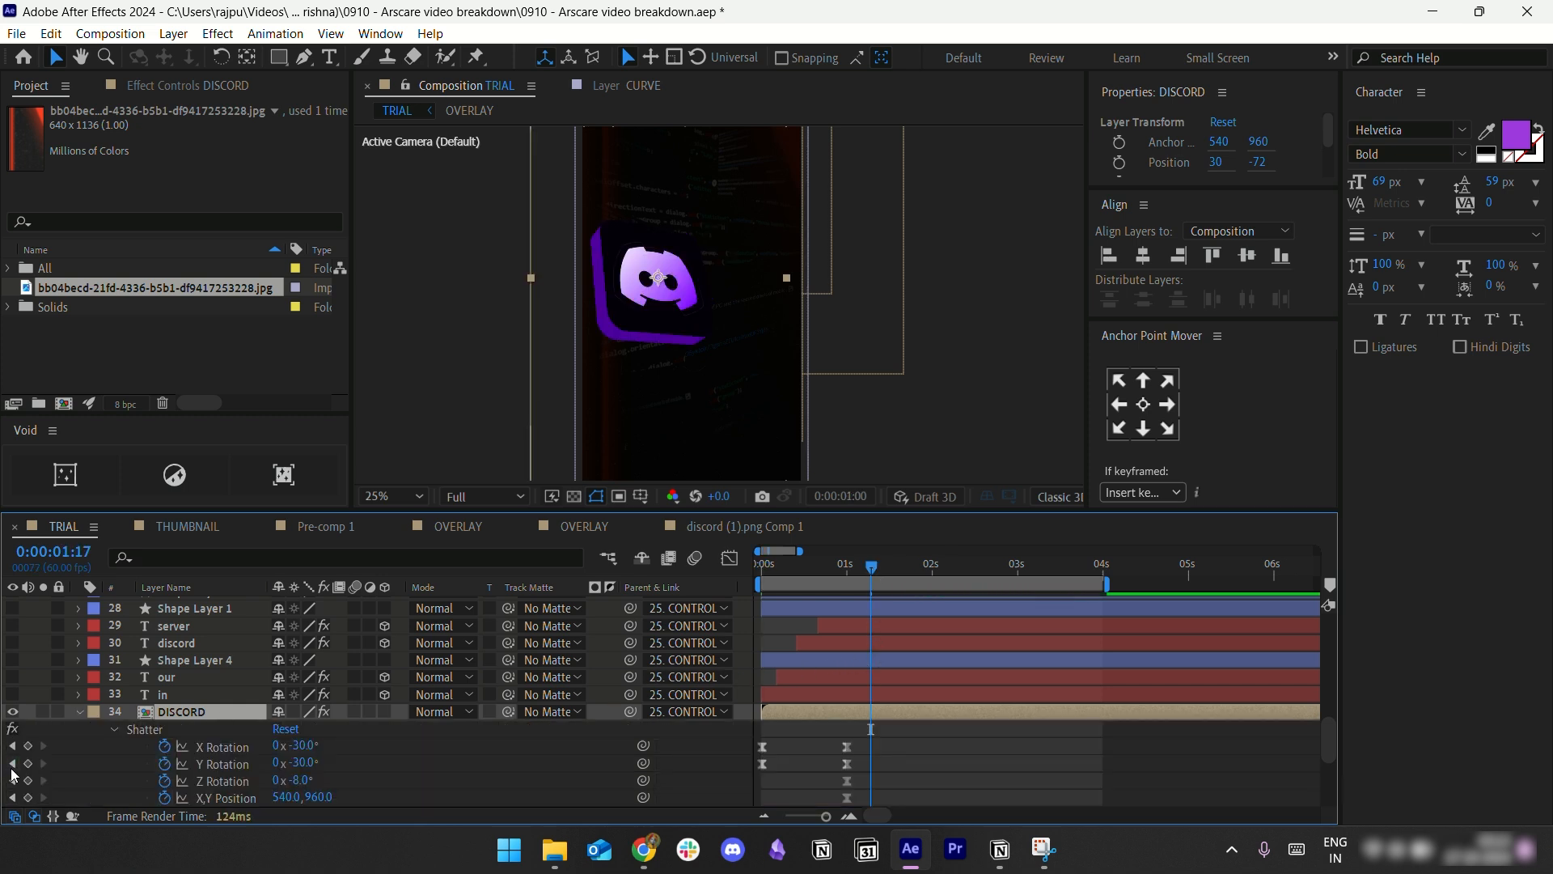
click(791, 736)
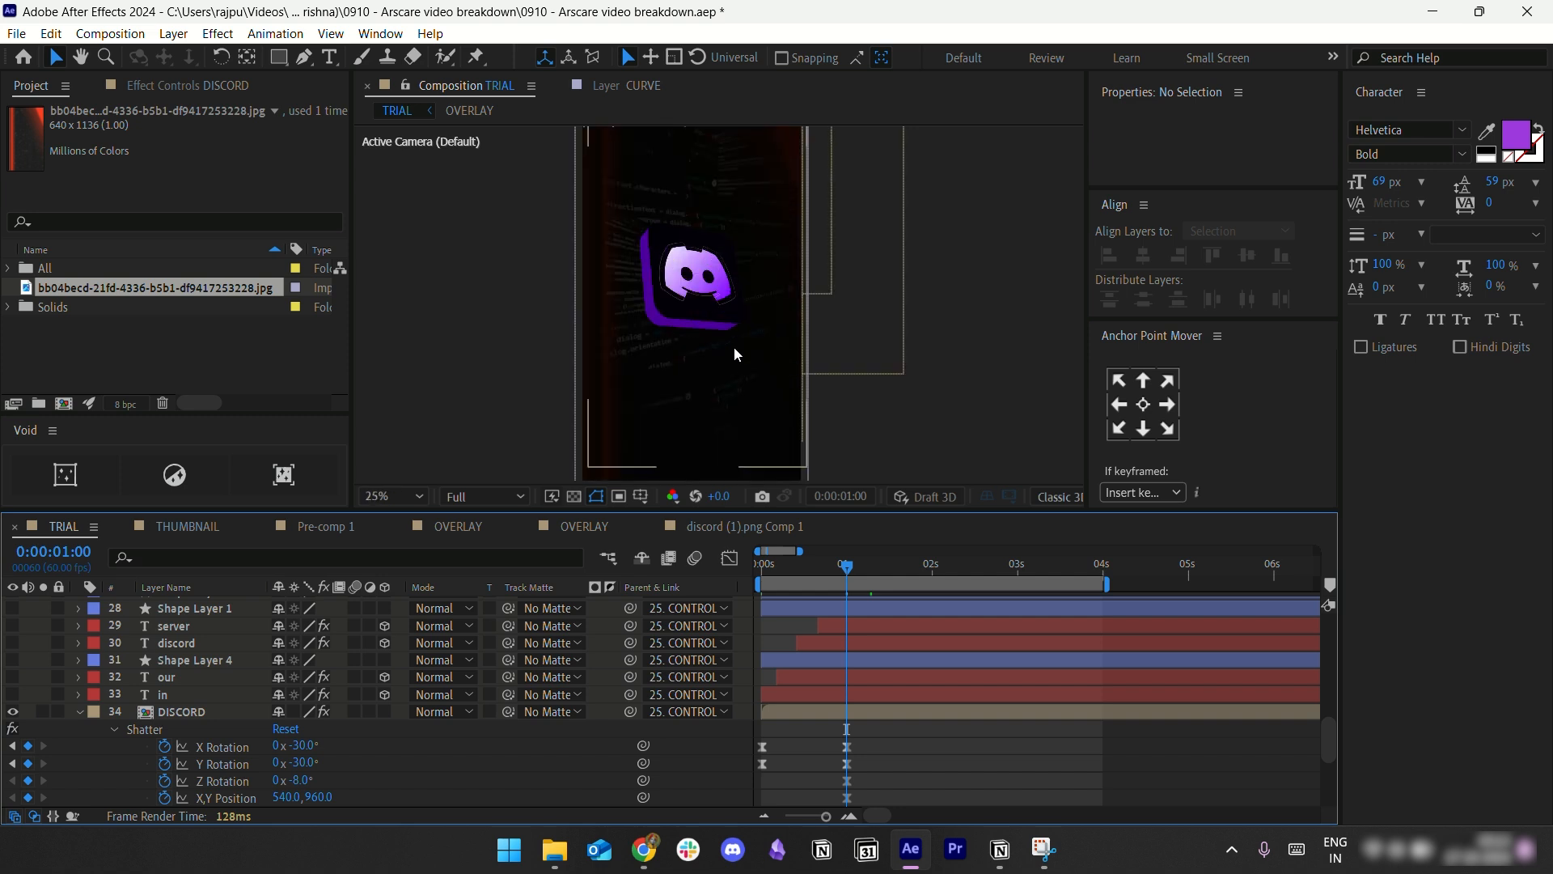
scroll(73, 736, down, 3)
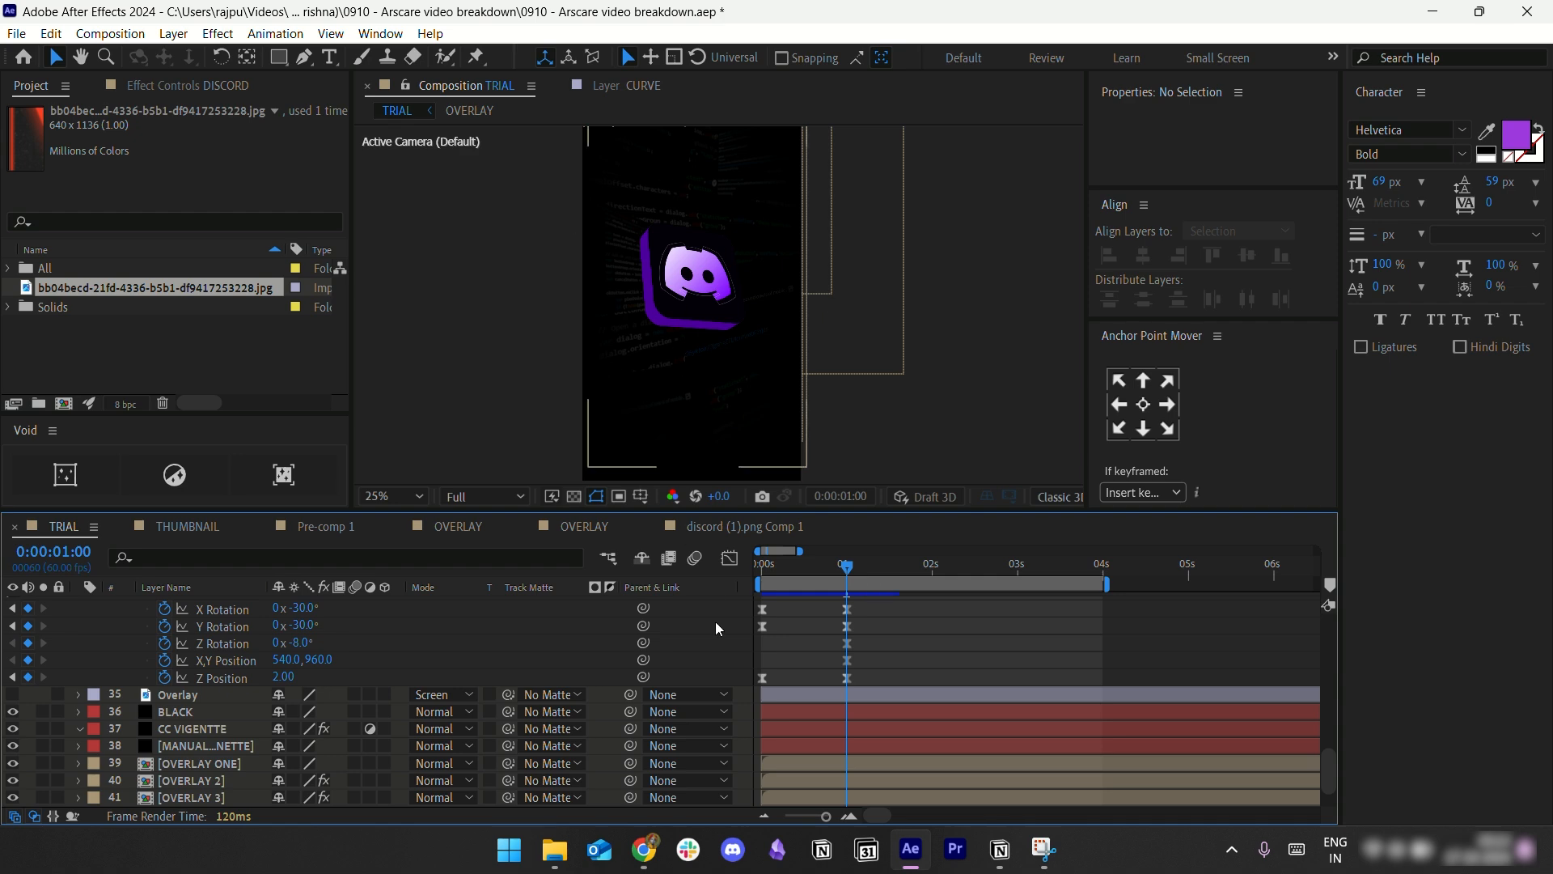
Step: Switch to the Miro board and handwrite "Ideat" and "design" in yellow beside the image, with arrows and underlines
click(643, 849)
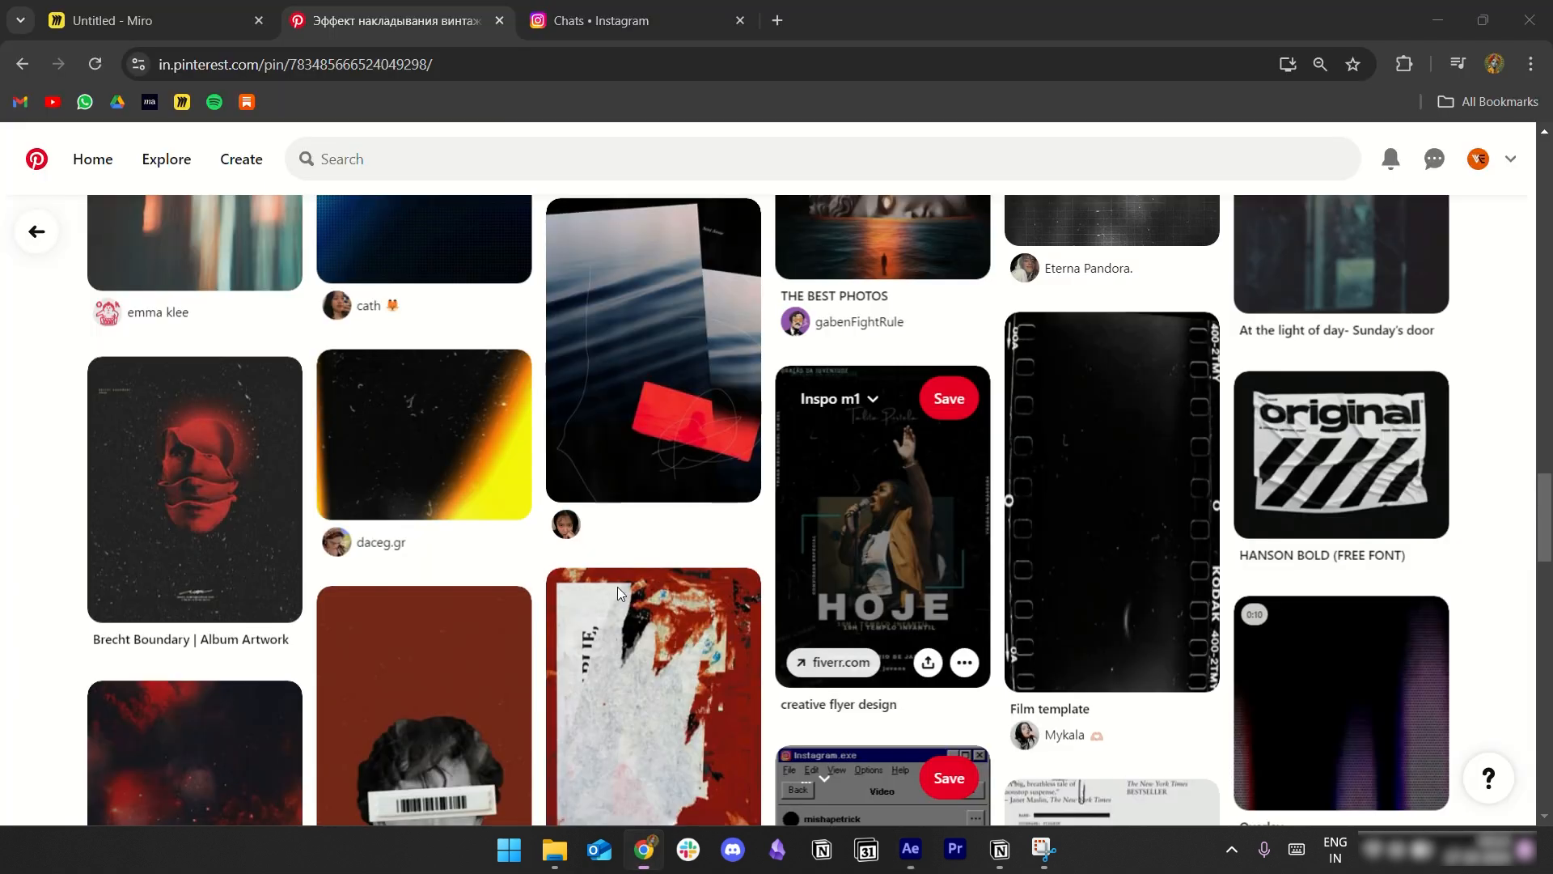
click(201, 25)
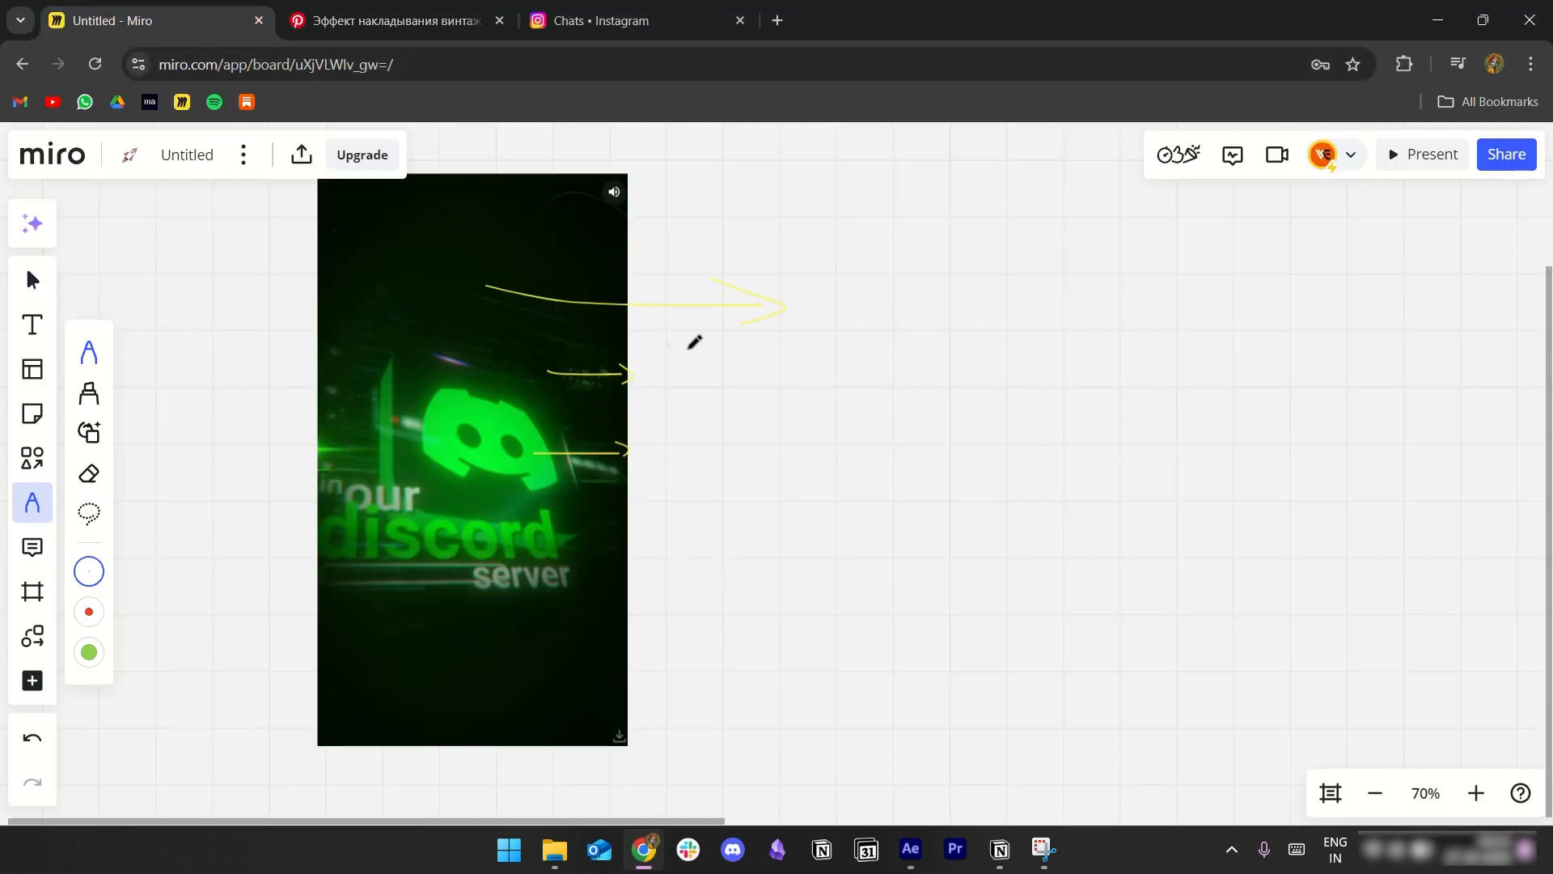
drag(810, 327, 829, 384)
drag(993, 314, 1041, 328)
mouse_move(818, 432)
mouse_down()
mouse_move(848, 398)
mouse_move(840, 447)
mouse_move(904, 427)
mouse_move(899, 448)
mouse_move(956, 415)
mouse_move(1003, 456)
mouse_move(1025, 431)
mouse_move(1030, 445)
mouse_move(1061, 429)
mouse_up()
drag(893, 483, 995, 476)
Step: Draw two more arrows with an underlined note and a scribble, and add curved strokes linking back to the upper notes
mouse_move(687, 548)
mouse_down()
mouse_move(771, 554)
mouse_move(772, 538)
mouse_move(804, 558)
mouse_move(763, 578)
mouse_move(831, 554)
mouse_move(852, 563)
mouse_move(852, 539)
mouse_move(948, 534)
mouse_up()
mouse_move(911, 848)
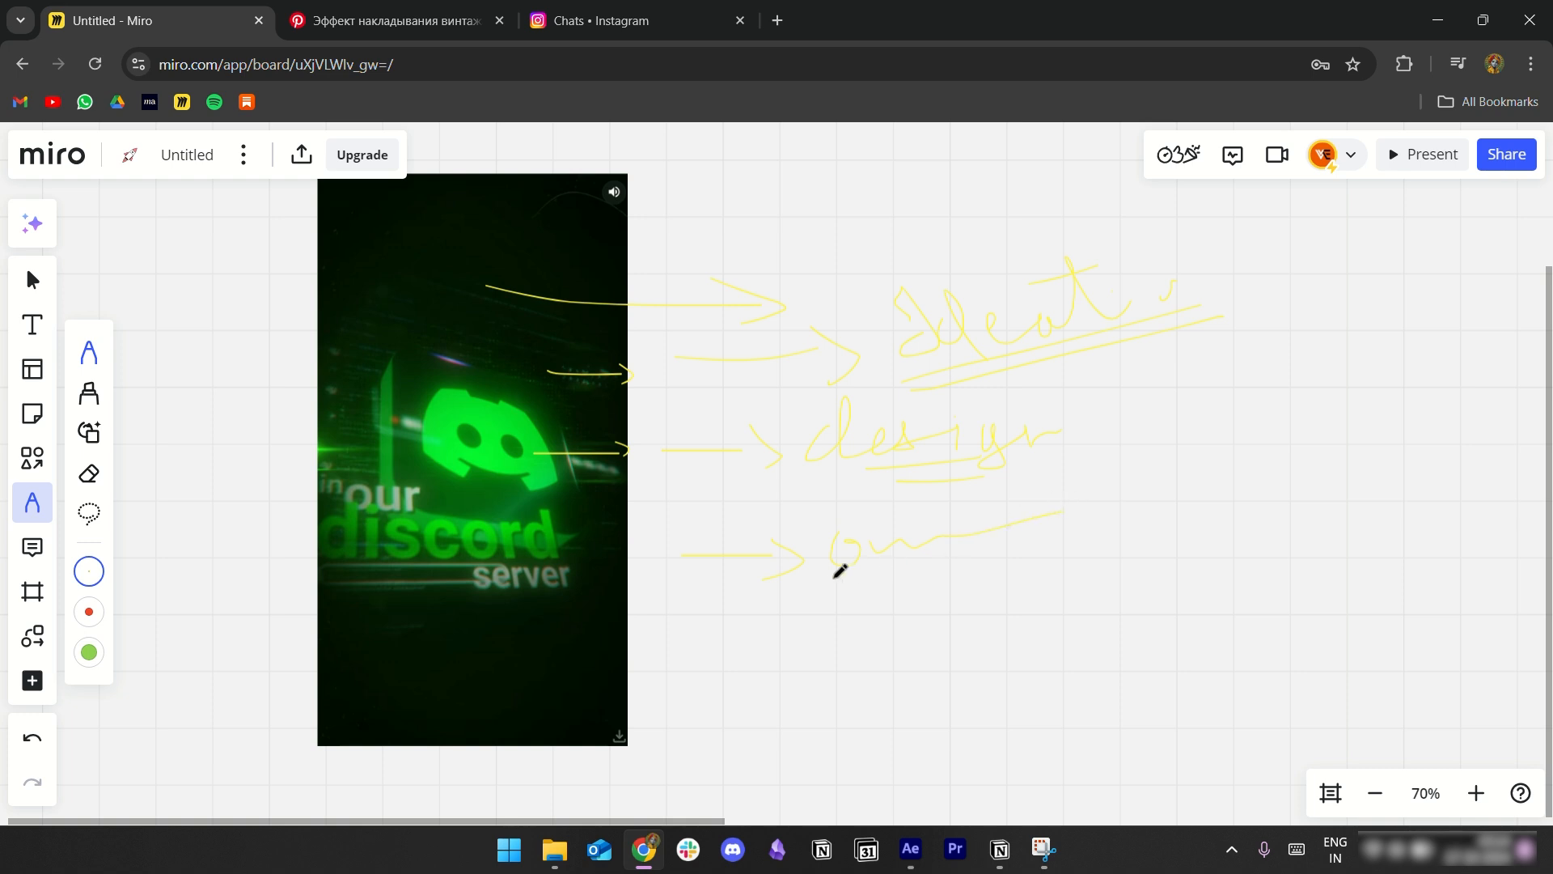
drag(844, 590, 1000, 572)
drag(701, 672, 765, 670)
mouse_move(873, 658)
mouse_down()
mouse_move(852, 665)
mouse_move(879, 660)
mouse_up()
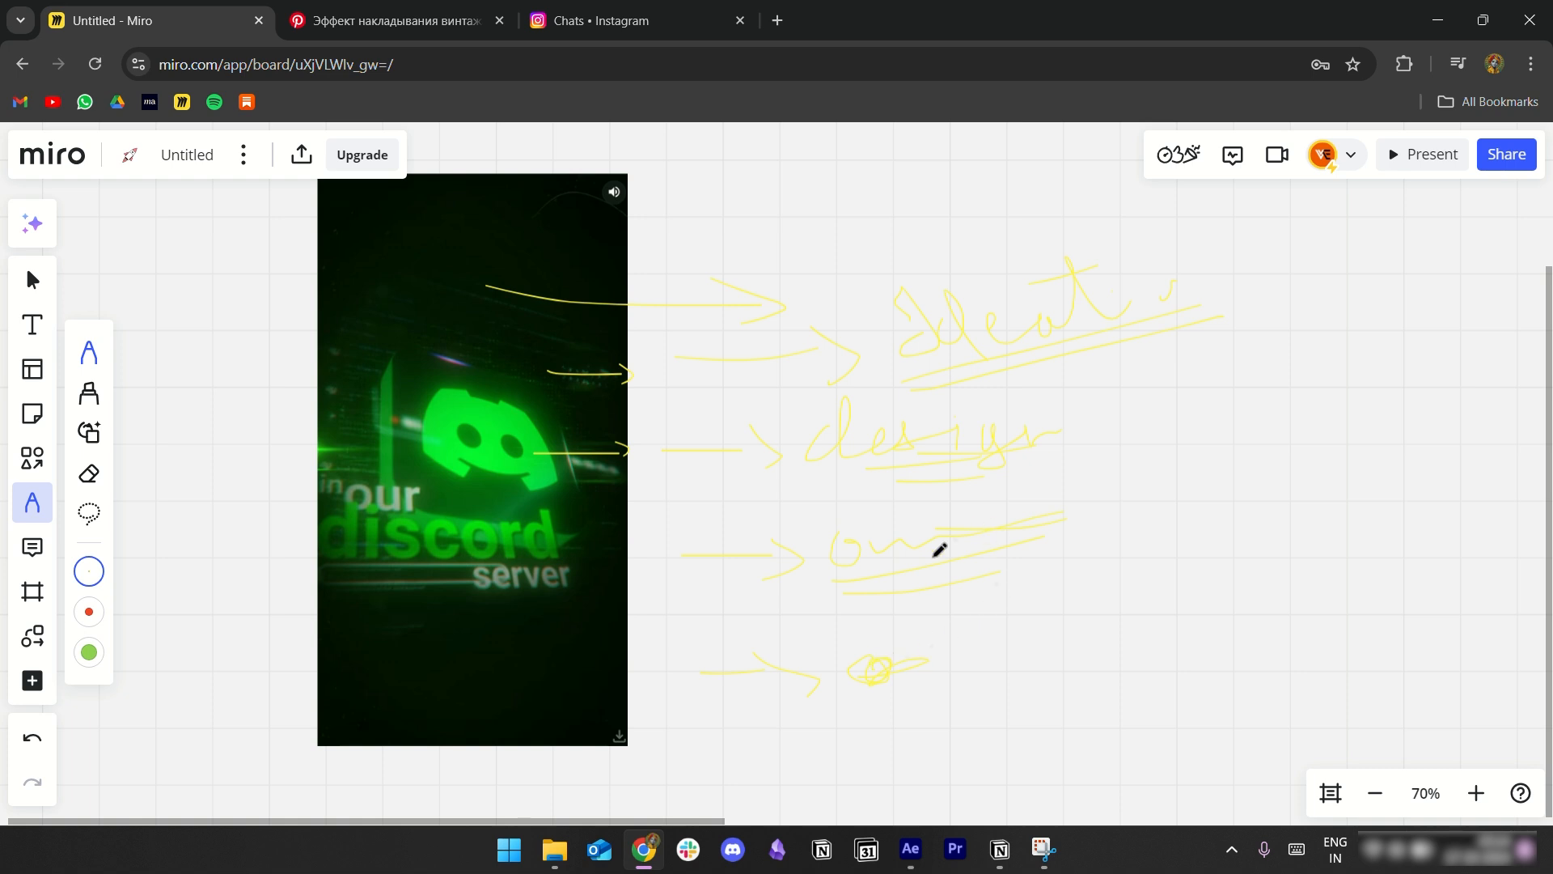
mouse_move(881, 659)
mouse_down()
mouse_move(970, 440)
mouse_move(943, 469)
mouse_move(953, 559)
mouse_up()
Step: Erase all the yellow arrows and handwritten notes on and beside the image with the Eraser
click(89, 393)
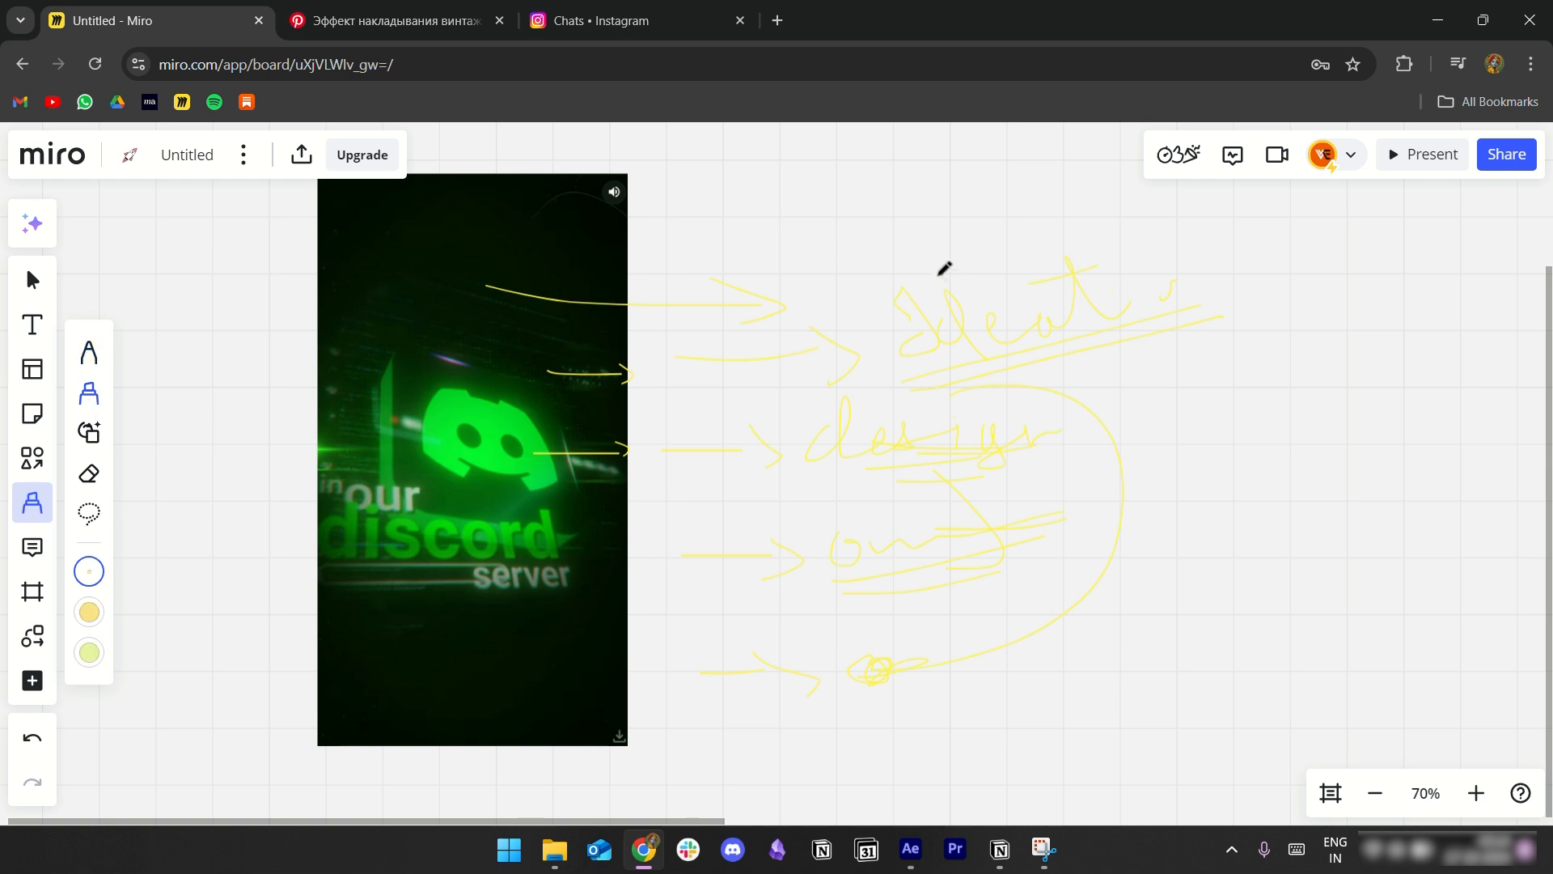
mouse_move(678, 279)
mouse_down()
mouse_move(539, 435)
mouse_move(676, 347)
mouse_move(823, 507)
mouse_move(1068, 388)
mouse_move(974, 468)
mouse_move(1158, 270)
mouse_move(929, 333)
mouse_move(769, 343)
mouse_move(728, 707)
mouse_up()
click(89, 476)
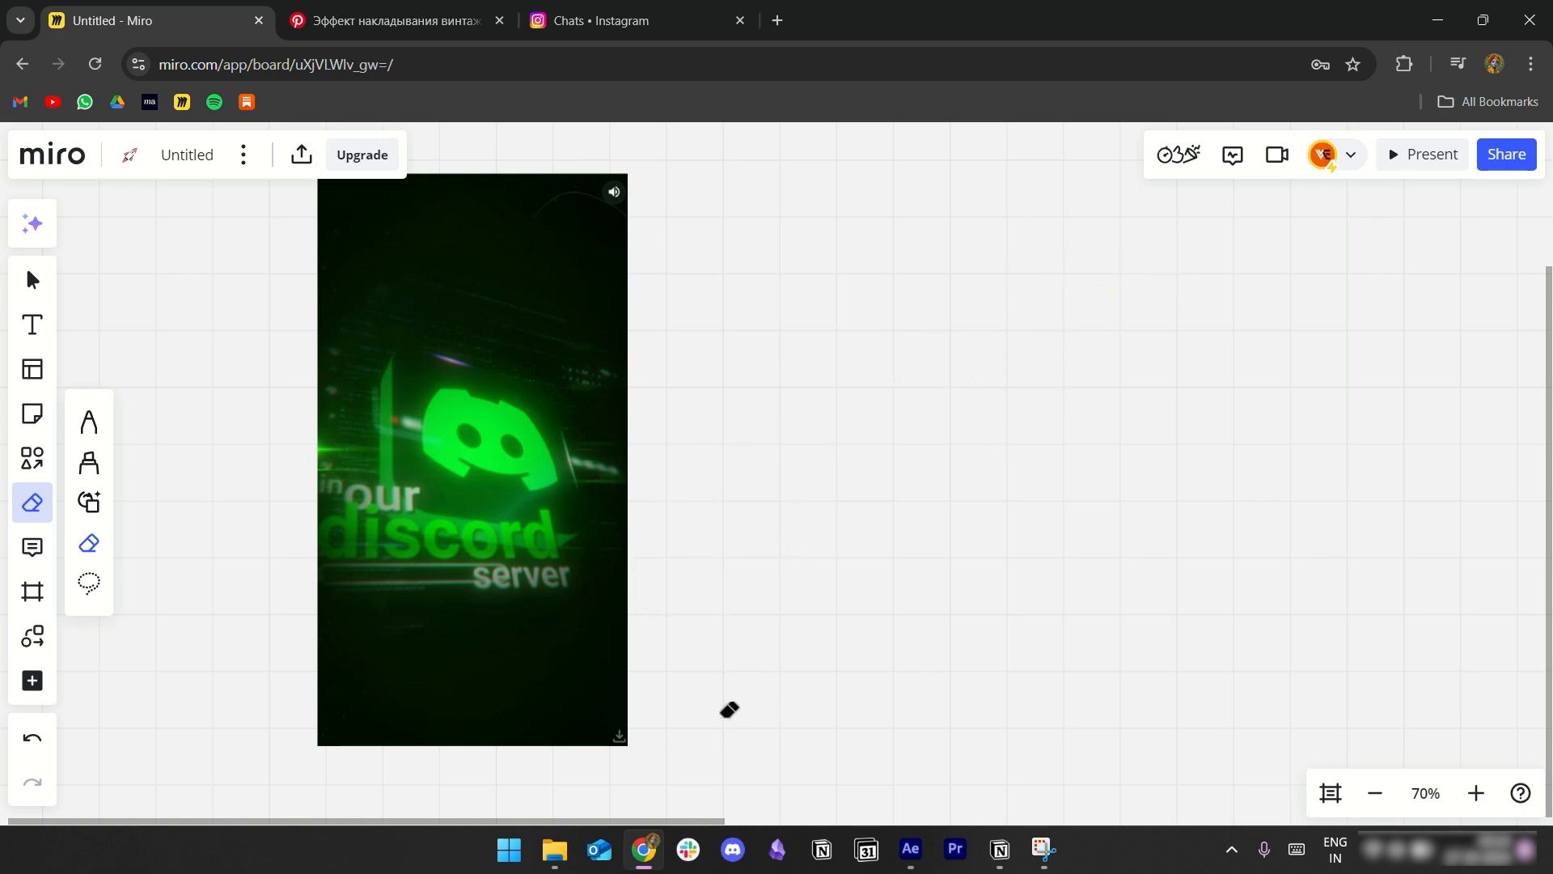
Step: Switch back to After Effects and open the DISCORD layer's precomposition from the TRIAL timeline
click(910, 848)
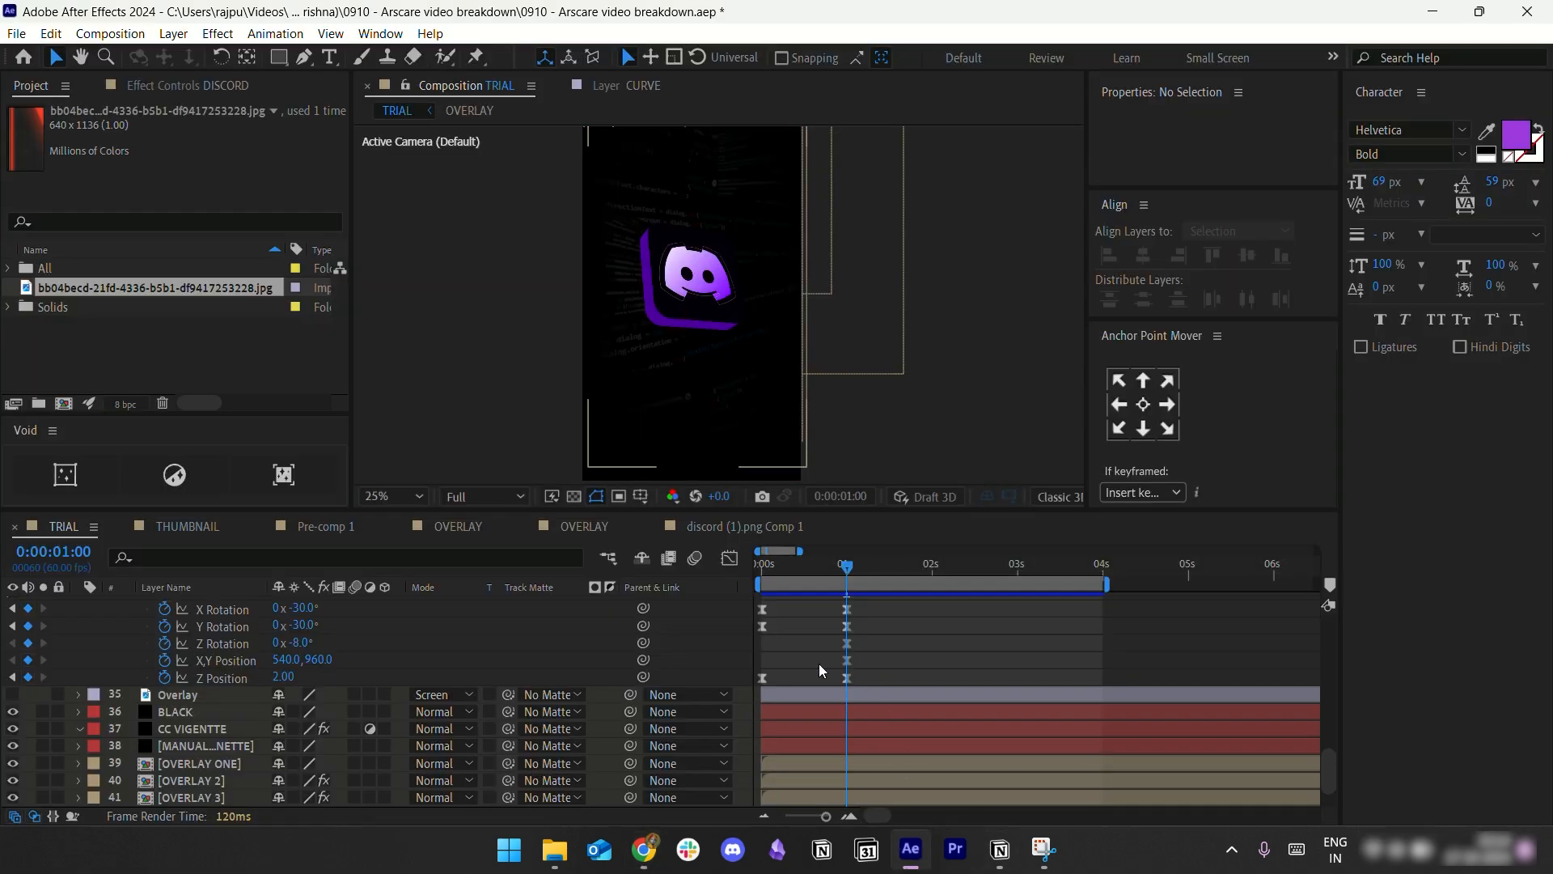
scroll(817, 658, up, 2)
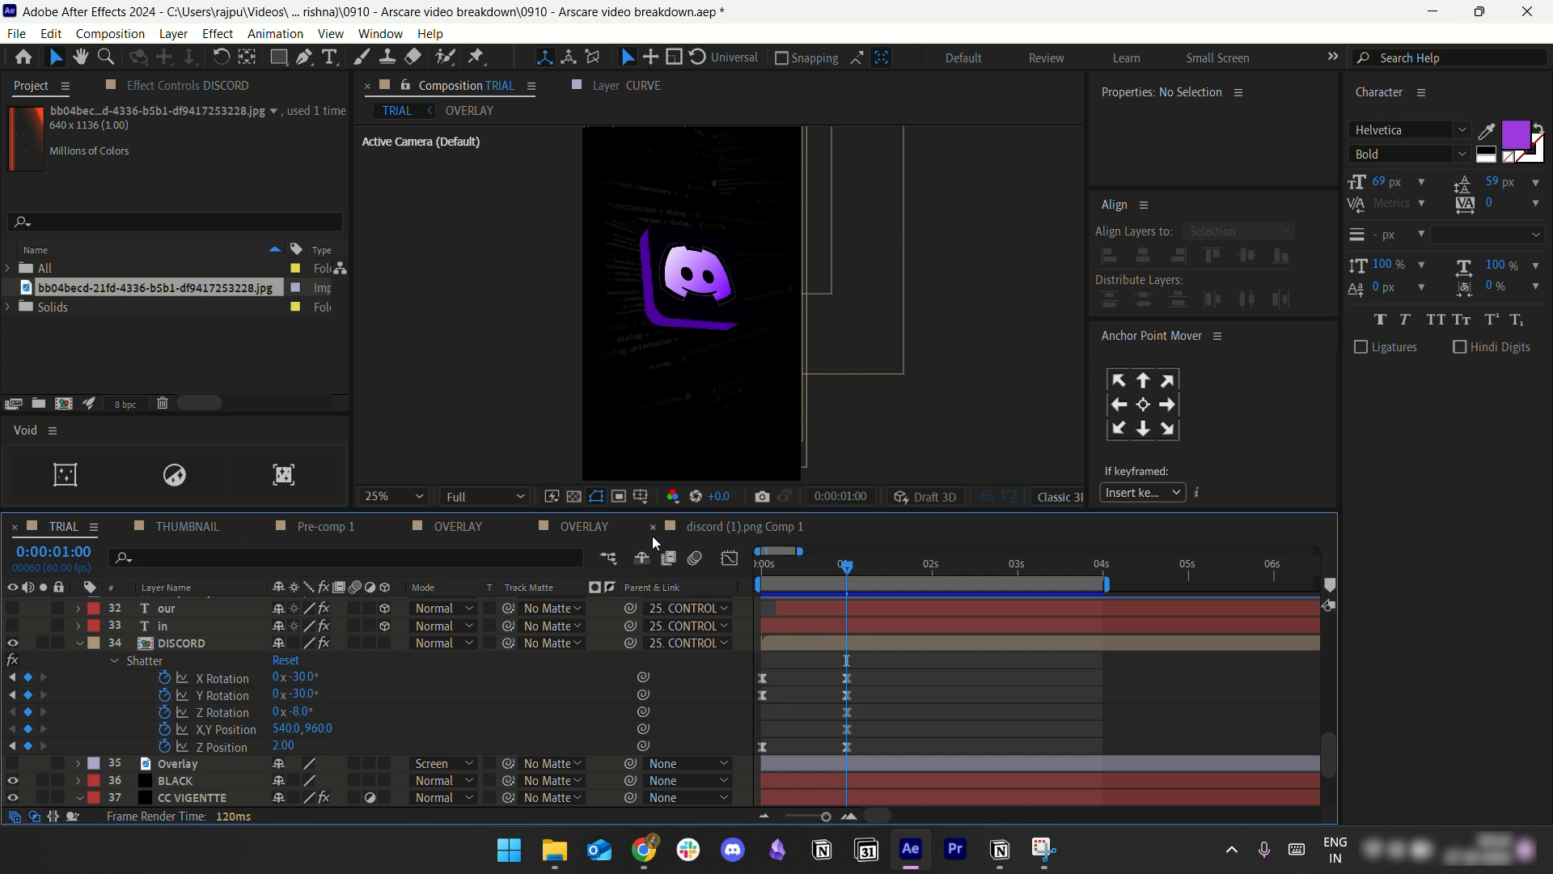
double_click(788, 643)
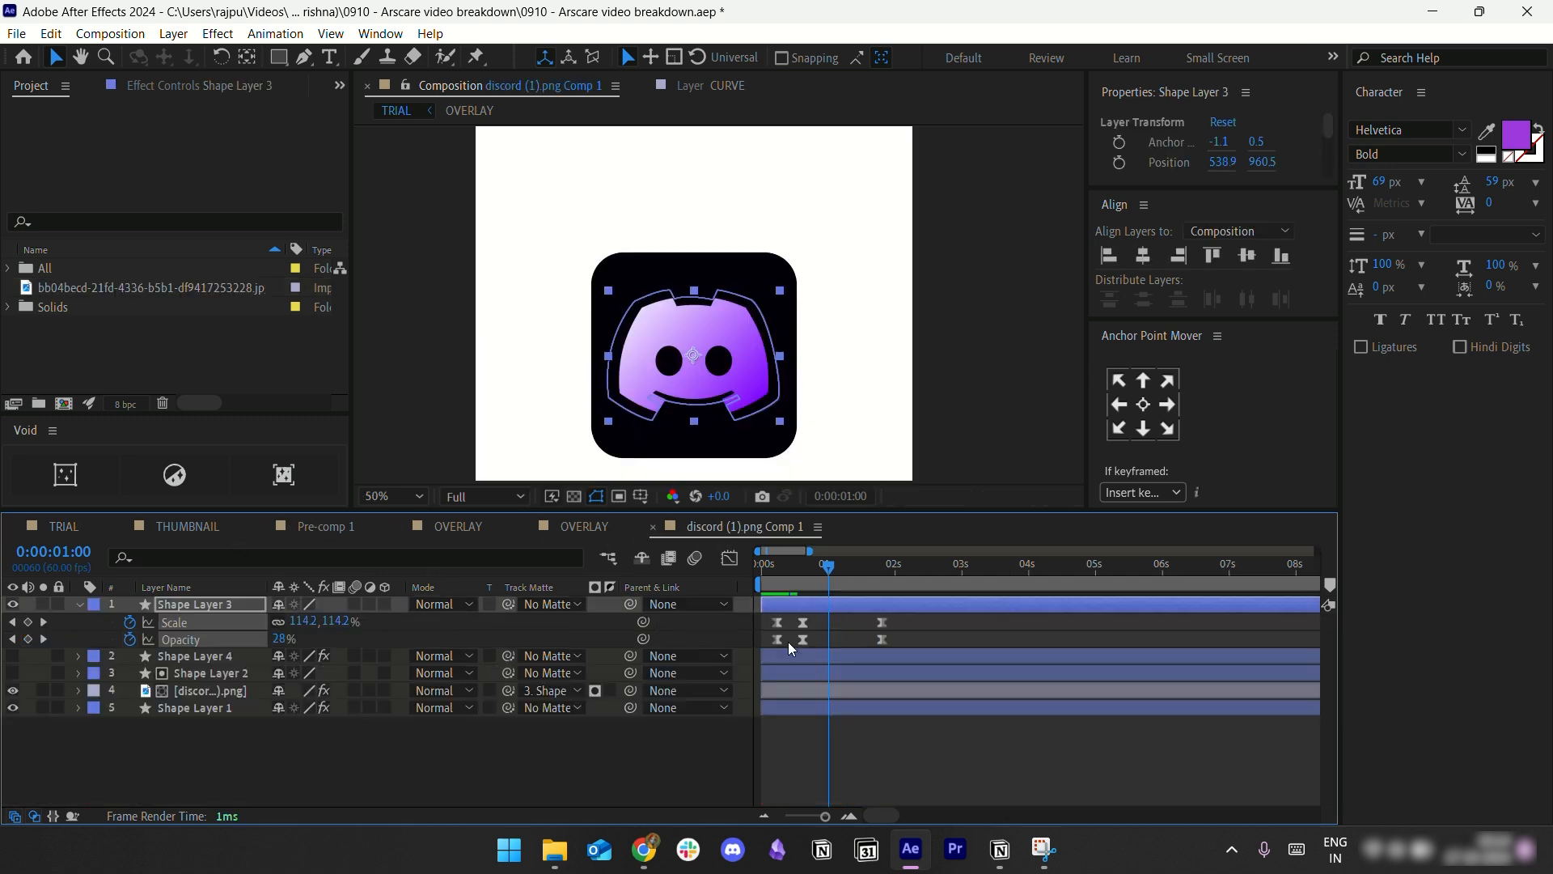
Step: Return to the first frame, collapse Shape Layer 3's properties, and try moving the gradient square (Shape Layer 1) out from behind the logo
drag(826, 567, 759, 578)
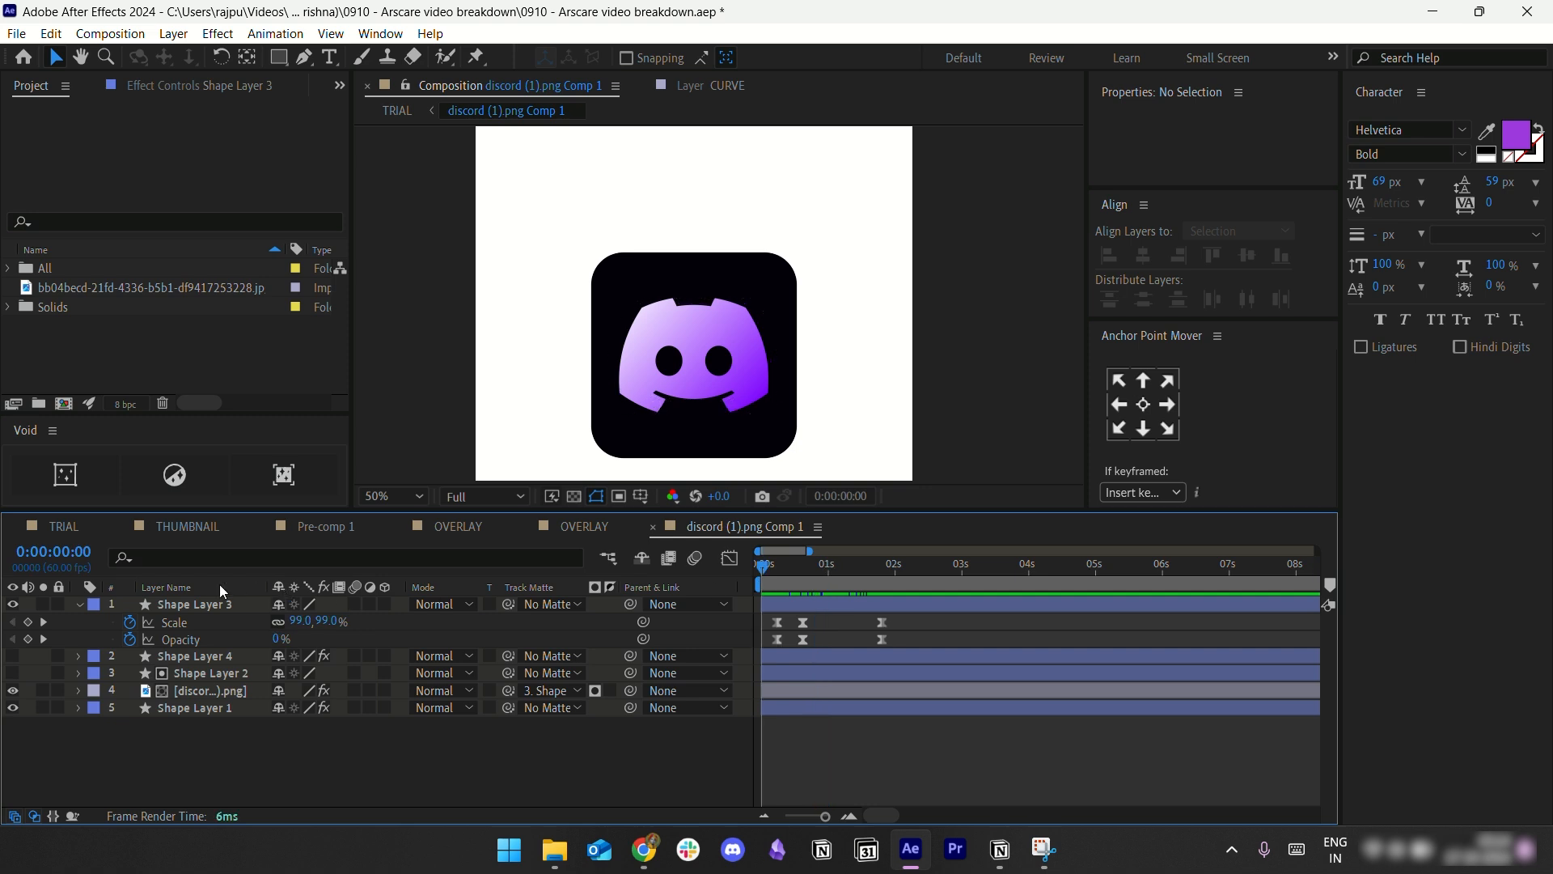
click(78, 604)
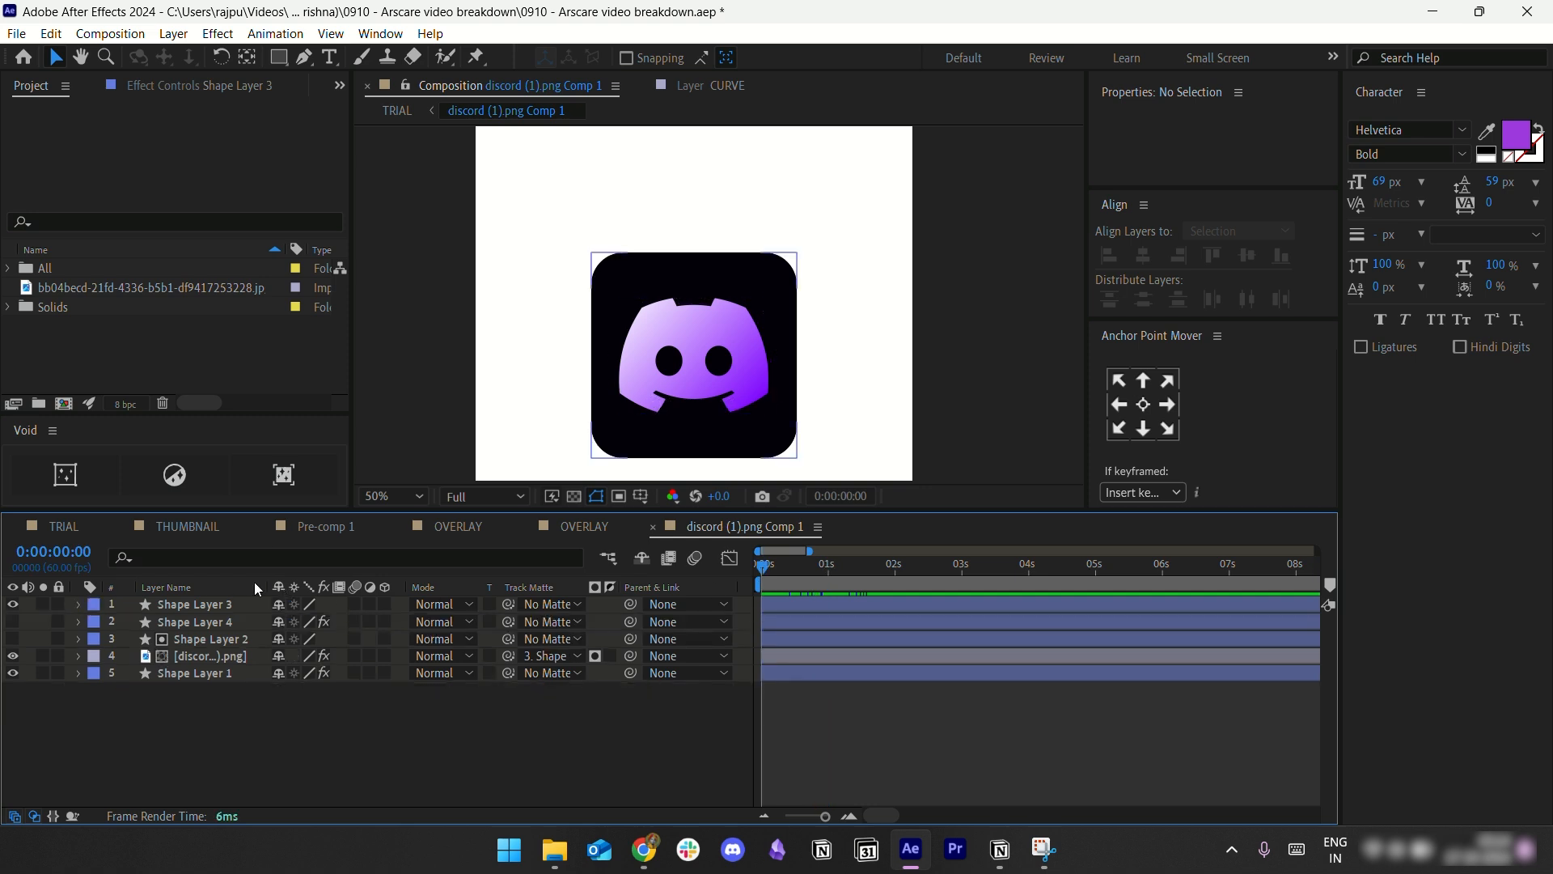
click(177, 674)
drag(743, 300, 906, 297)
key(ctrl+z)
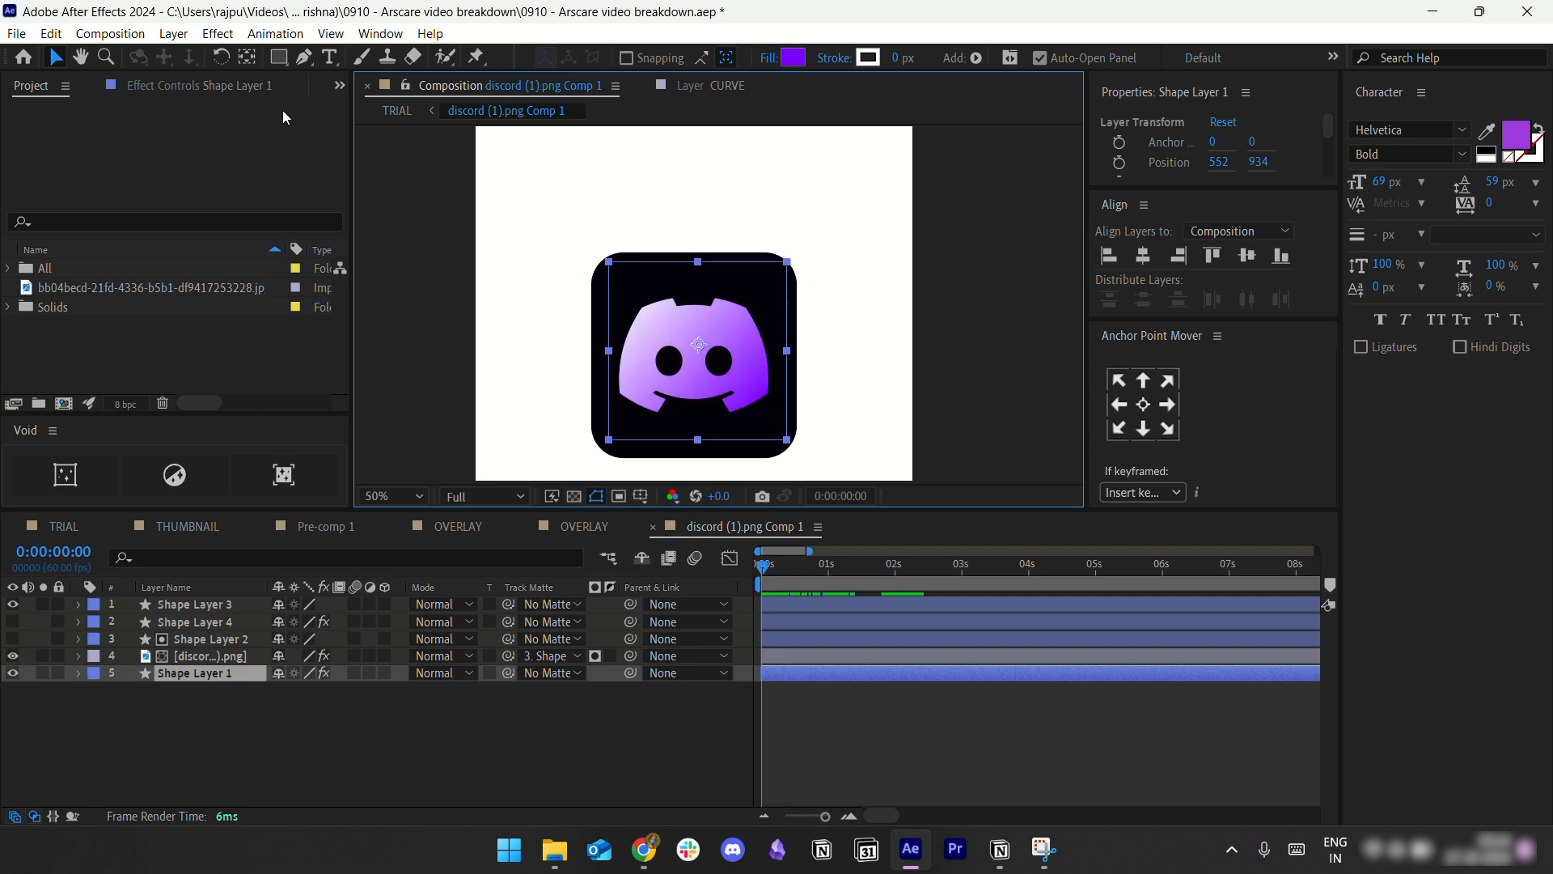
Step: Examine the Gradient Ramp effect settings on Shape Layer 1
click(199, 85)
click(12, 131)
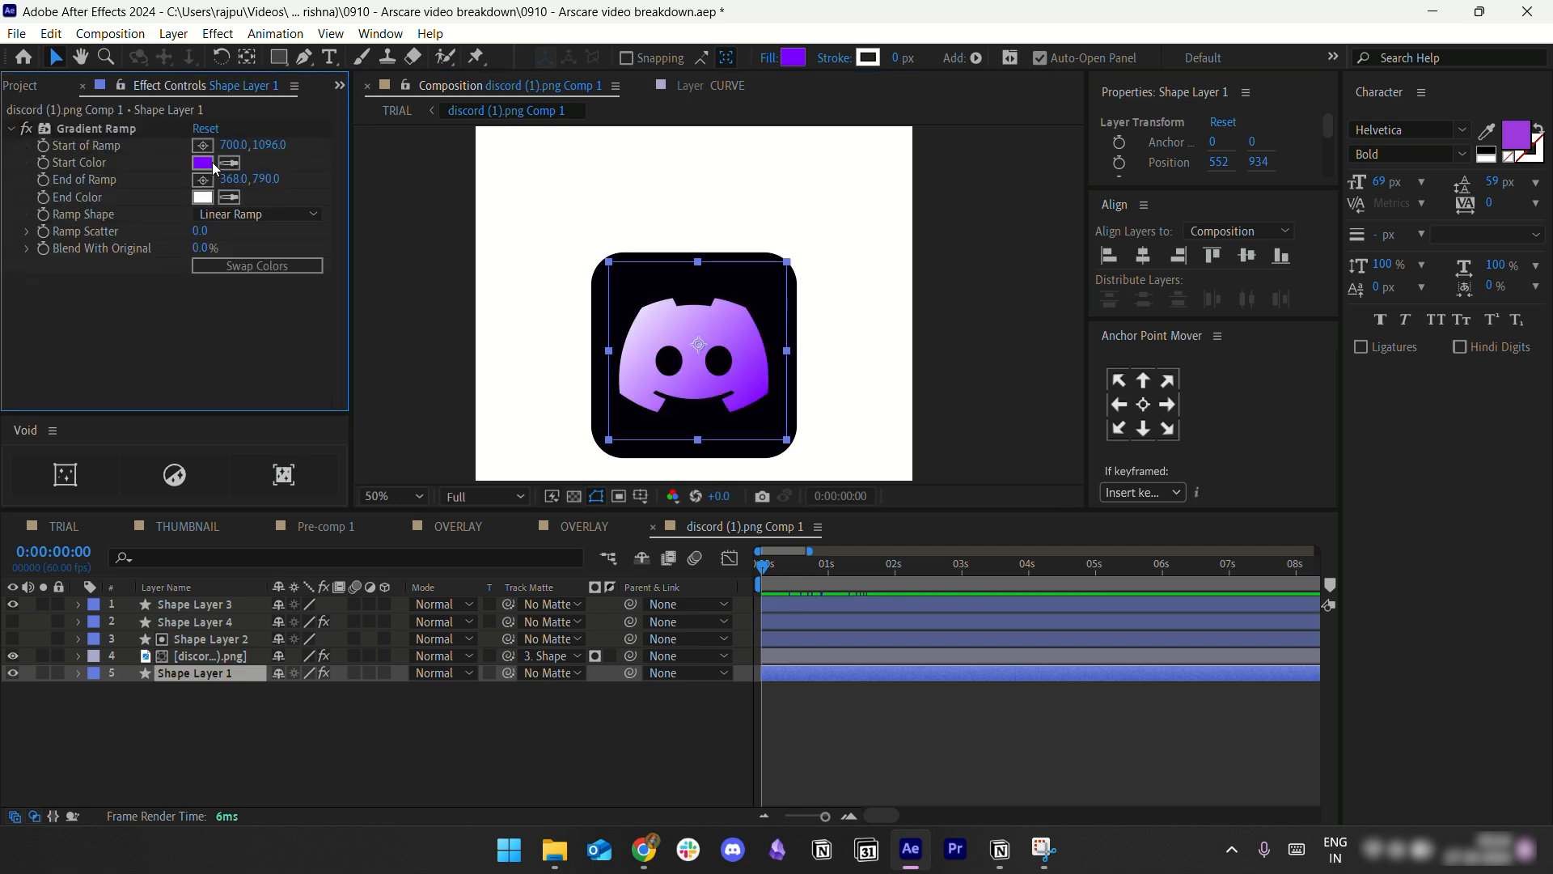
click(13, 131)
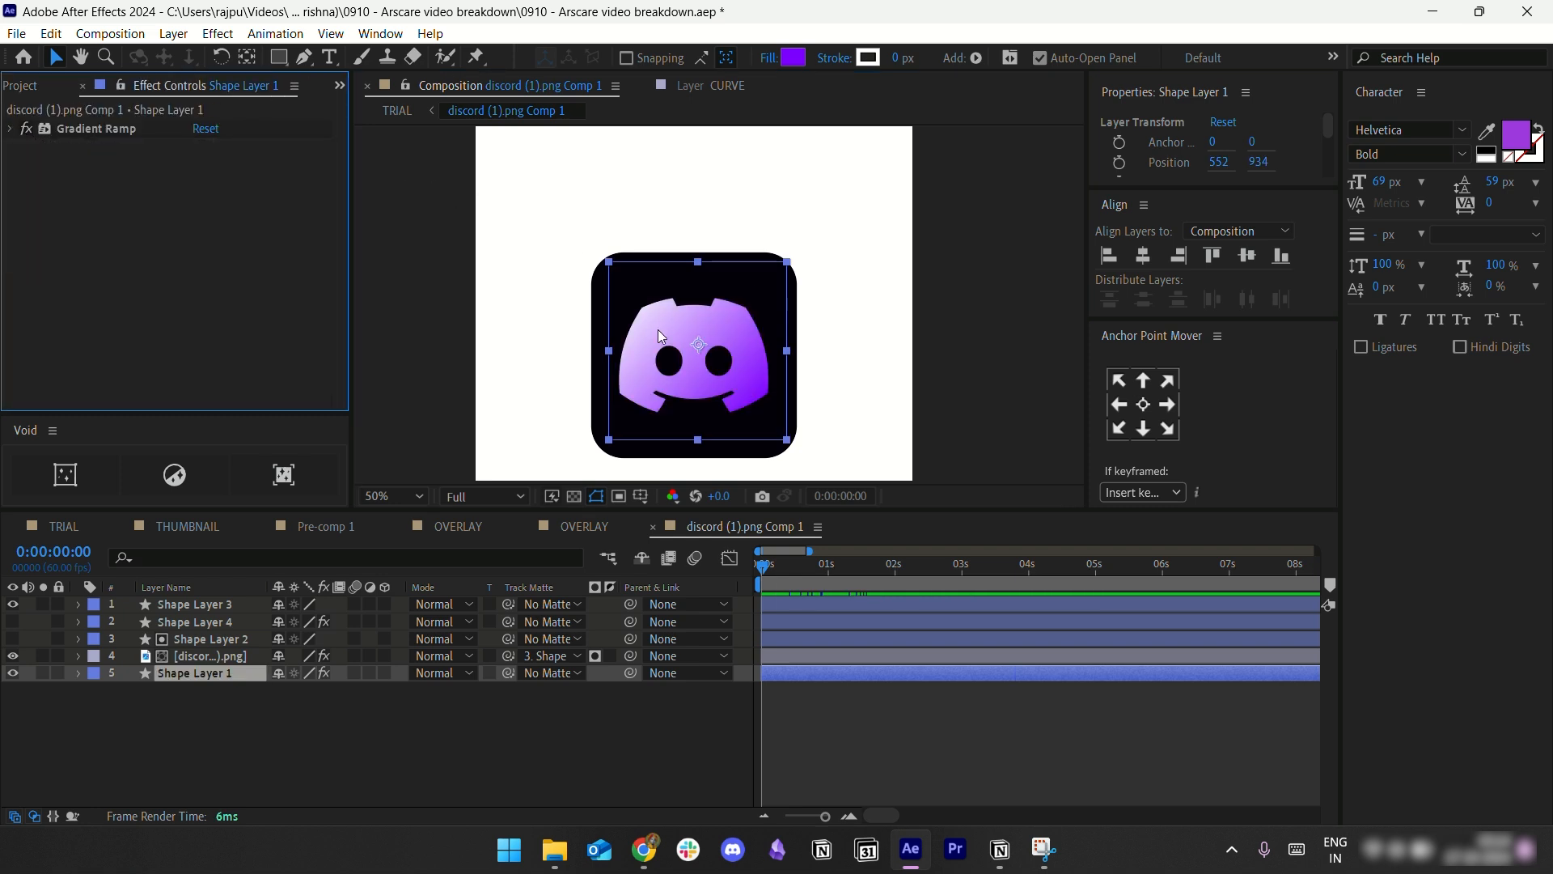
Step: Redo the move that places Shape Layer 1 beside the logo and deselect it
click(765, 392)
key(ctrl+shift+z)
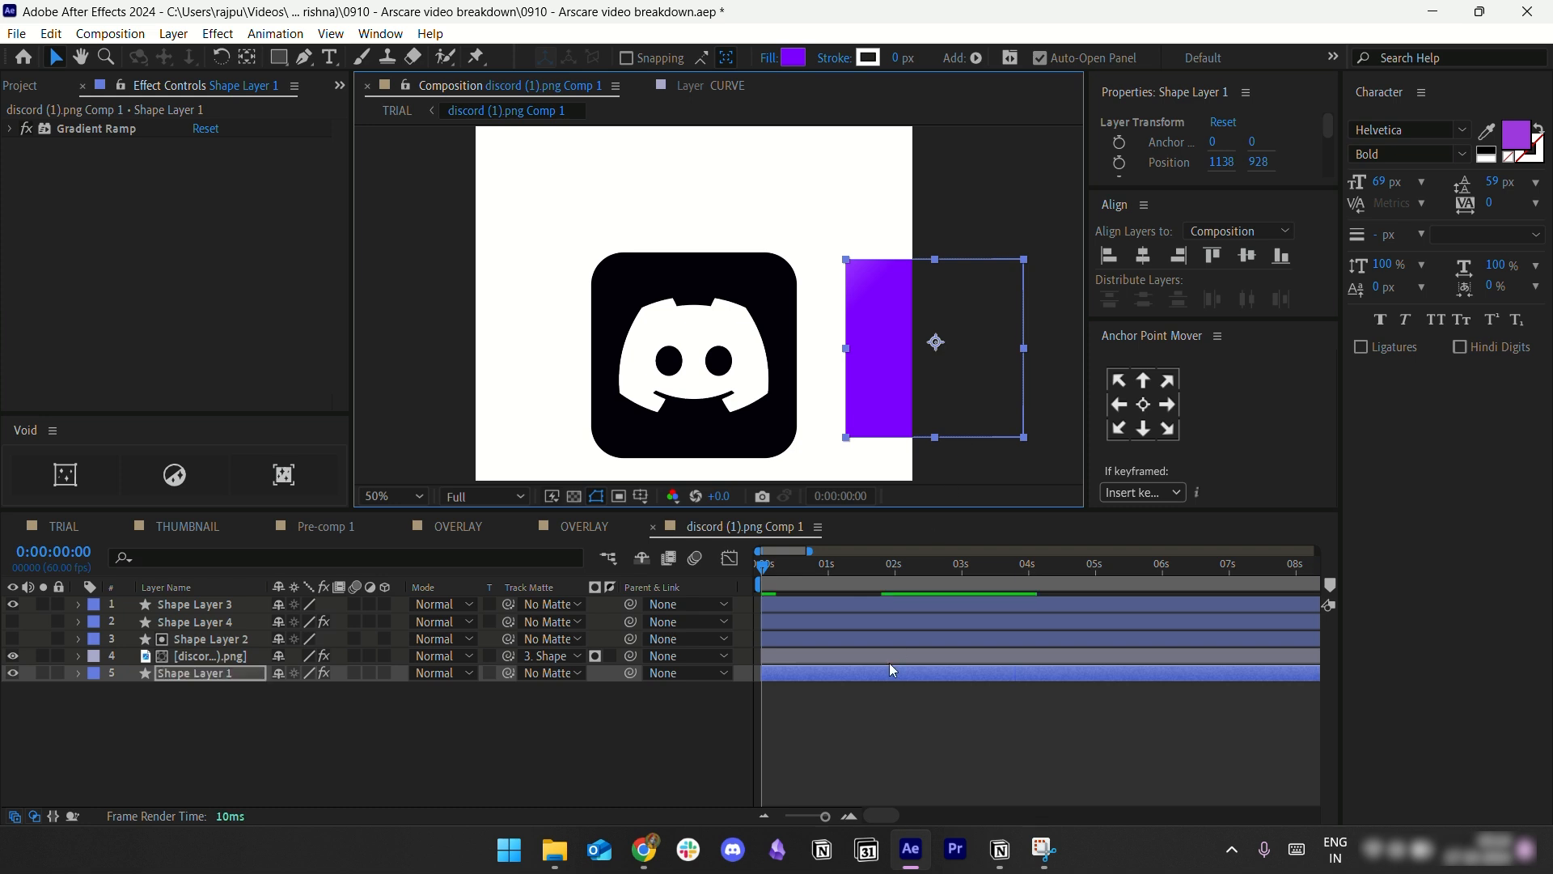
click(883, 679)
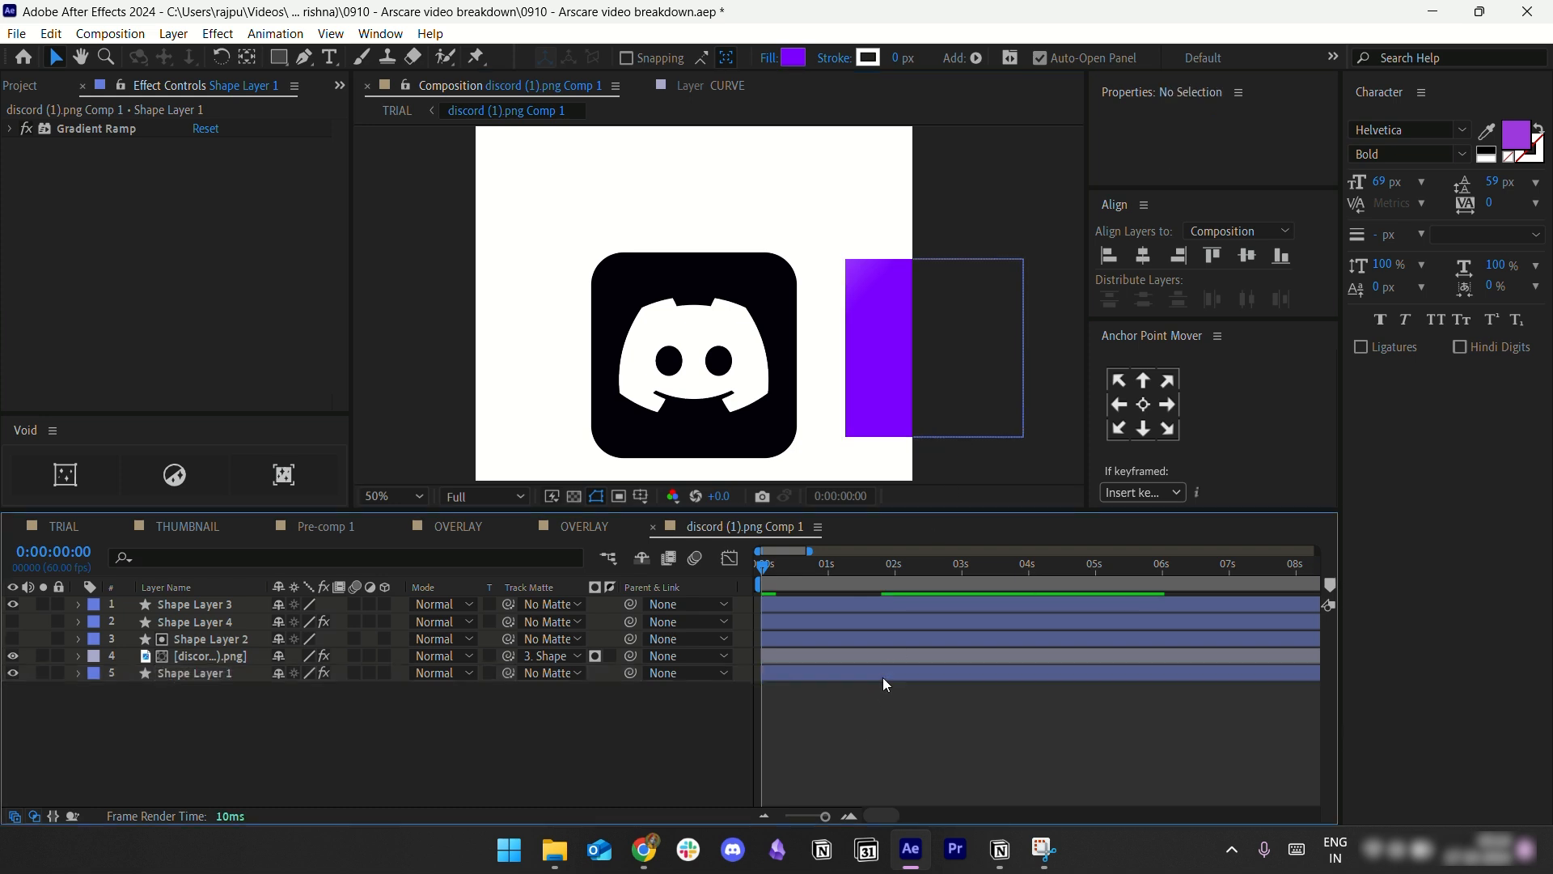
Step: Examine the discord (1).png layer by briefly shifting it and checking its Fill effect's settings and color
click(778, 655)
drag(690, 398, 687, 341)
key(ctrl+z)
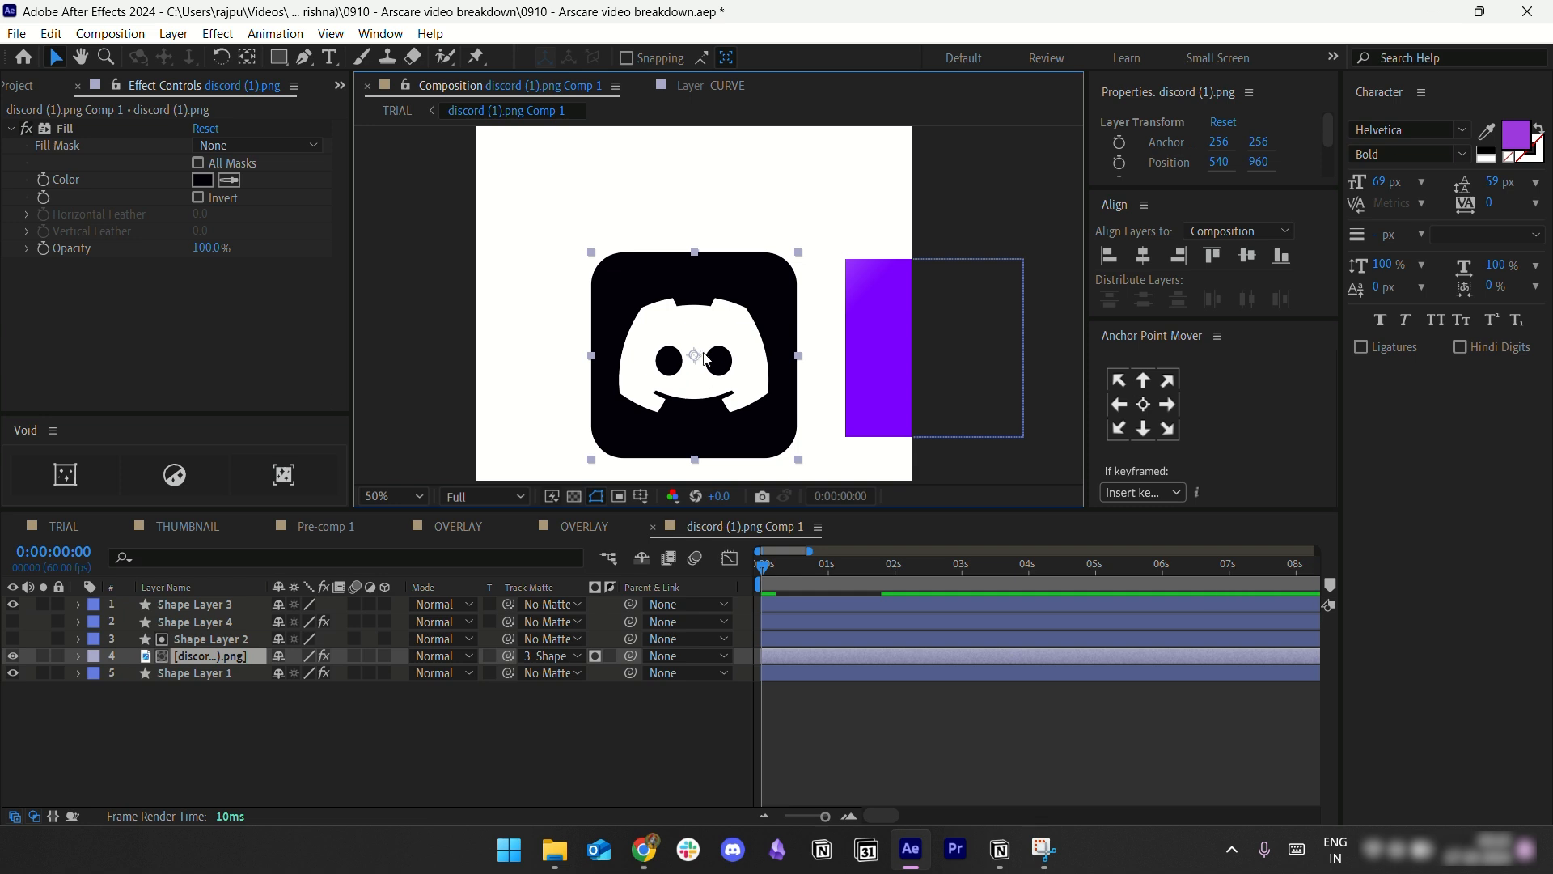
click(10, 129)
click(10, 129)
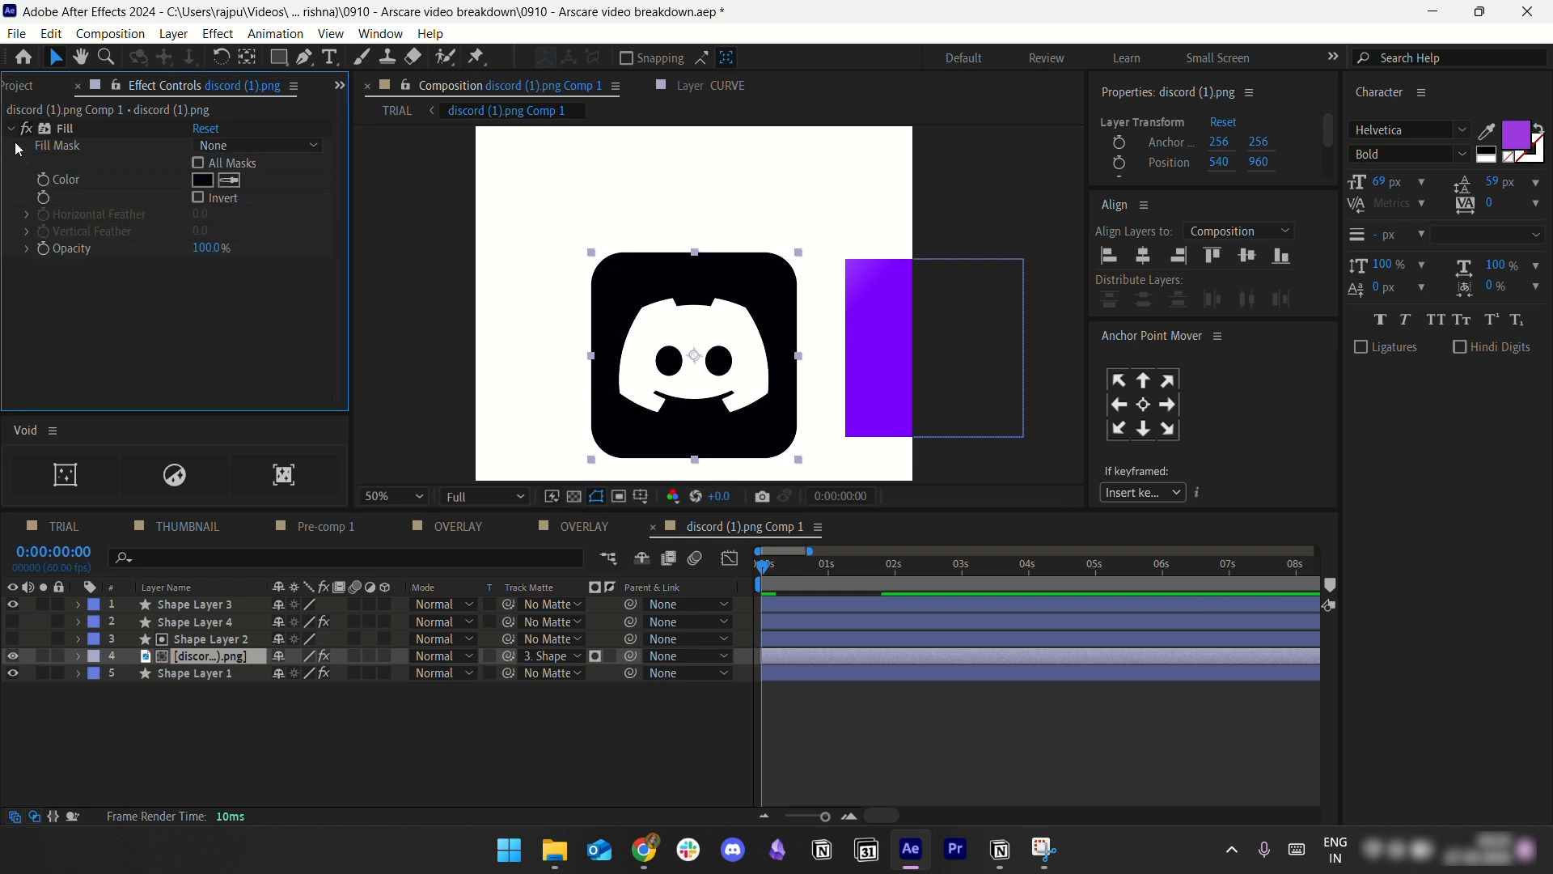
click(208, 184)
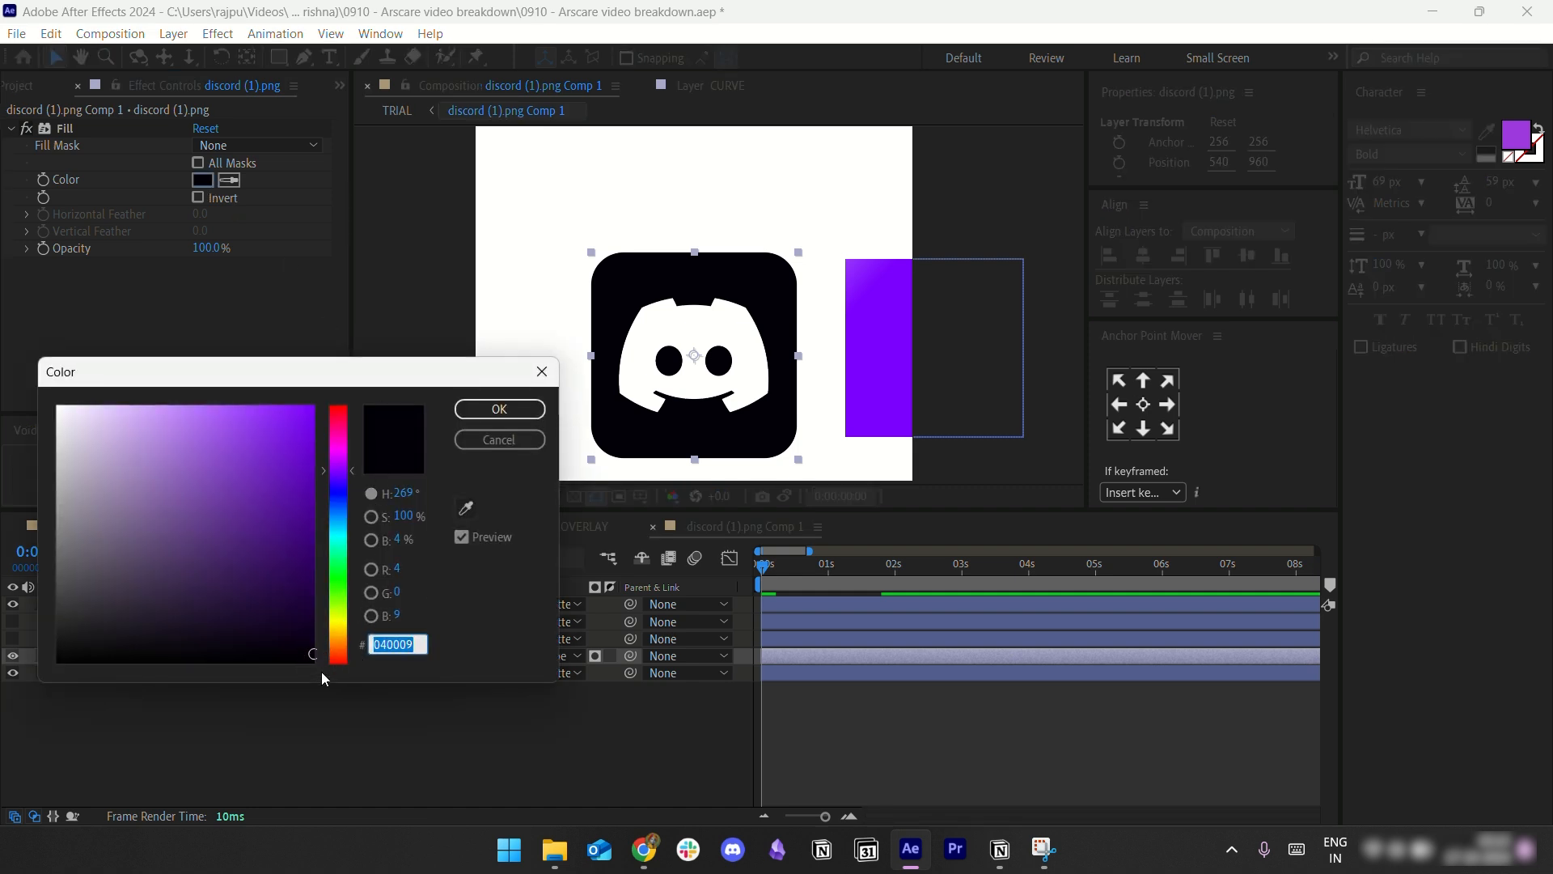
click(495, 410)
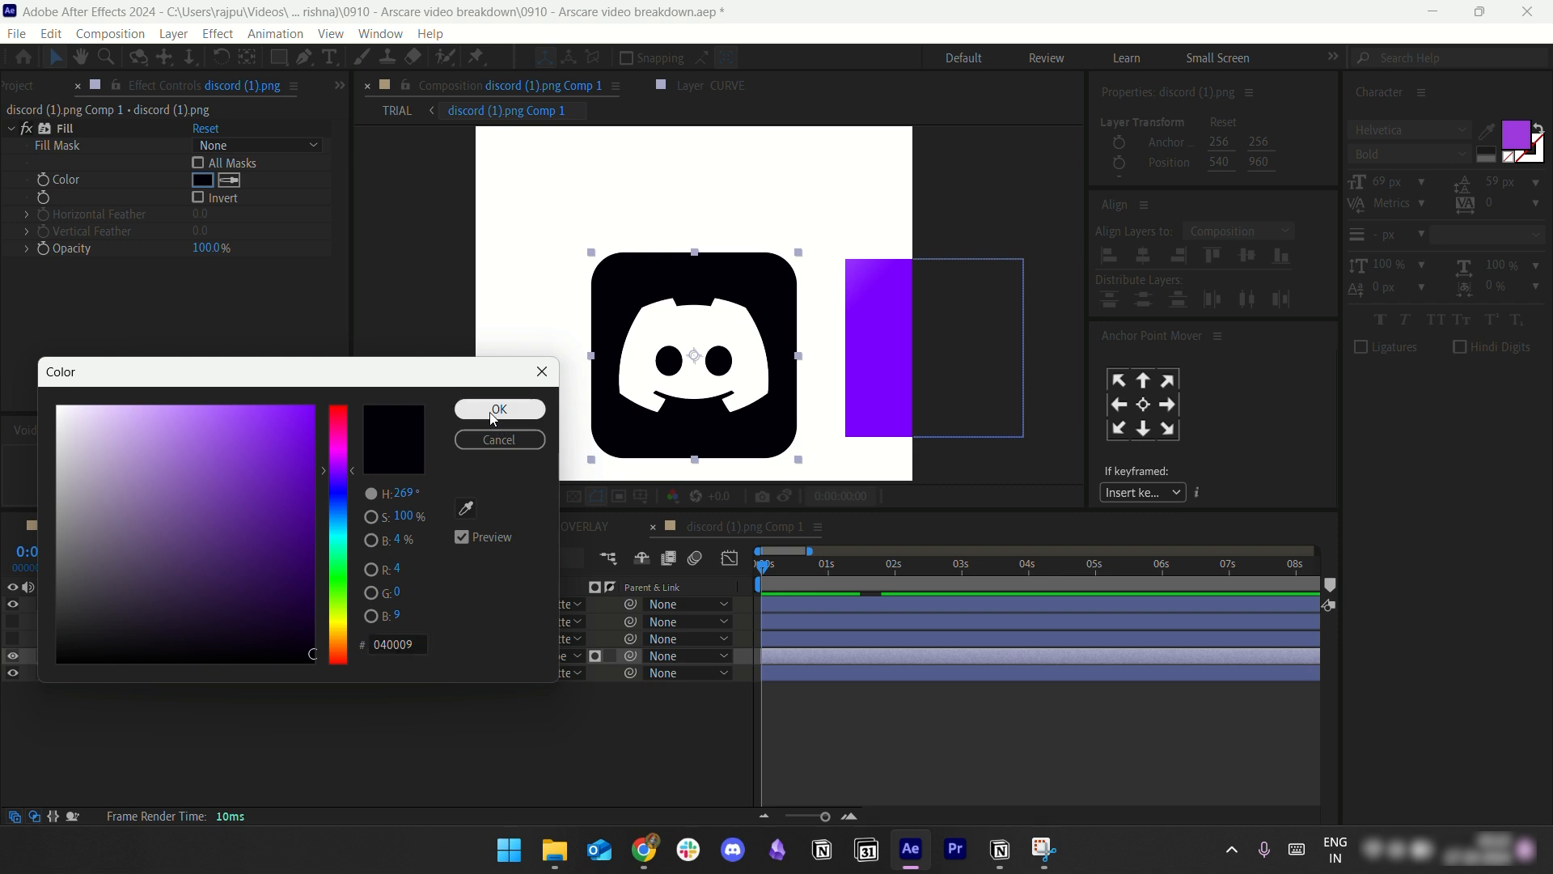
click(11, 129)
click(143, 321)
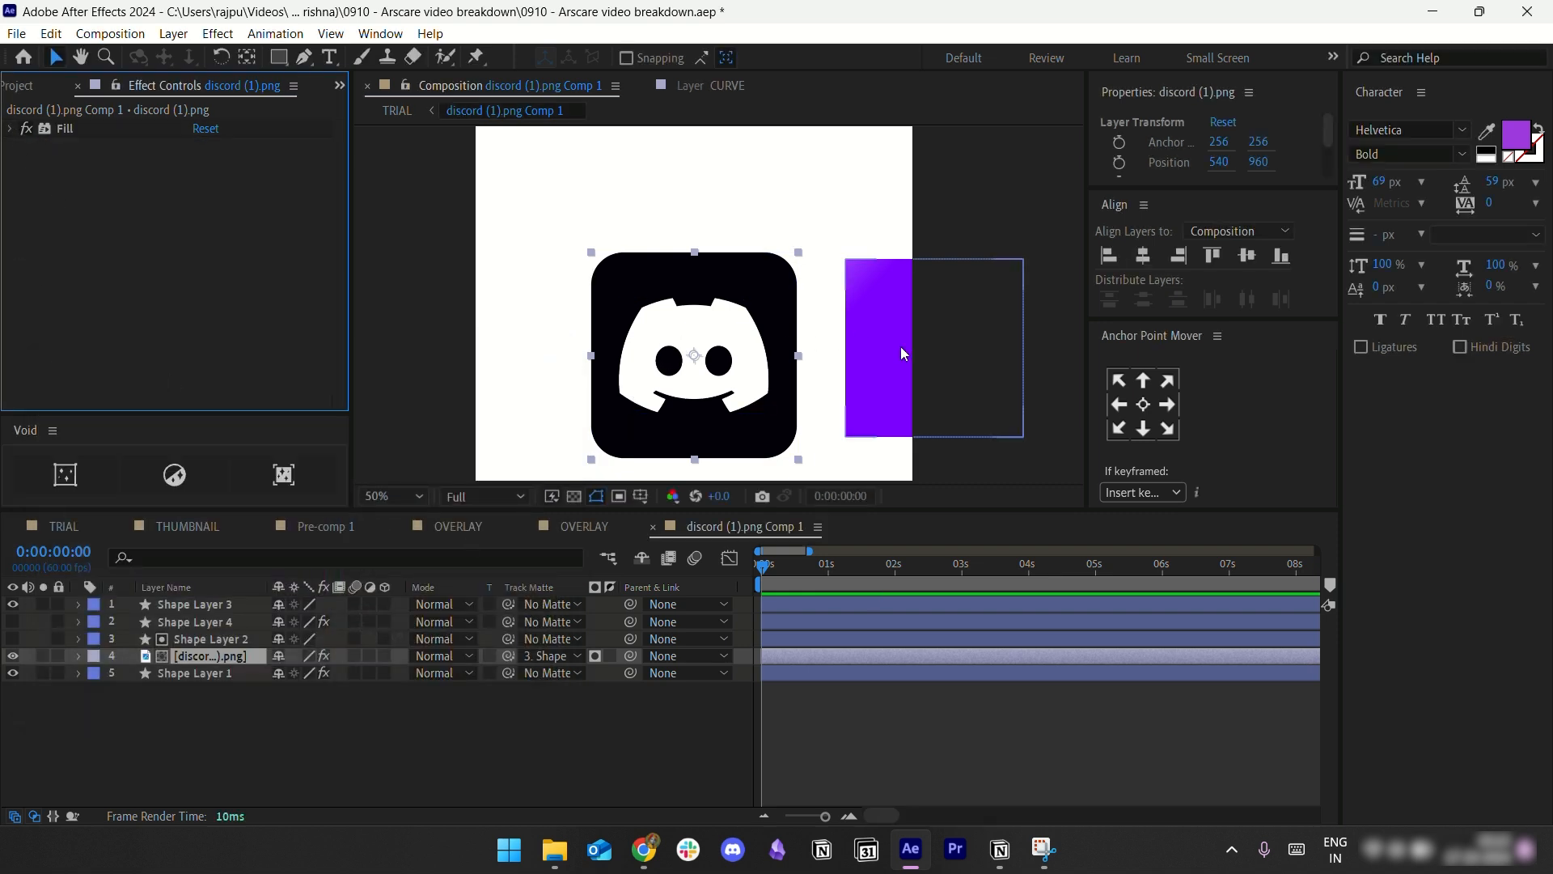
Step: Try sliding Shape Layer 1 back behind the logo, undo the move and clear the selection
drag(959, 364, 722, 367)
key(ctrl+z)
key(ctrl+z)
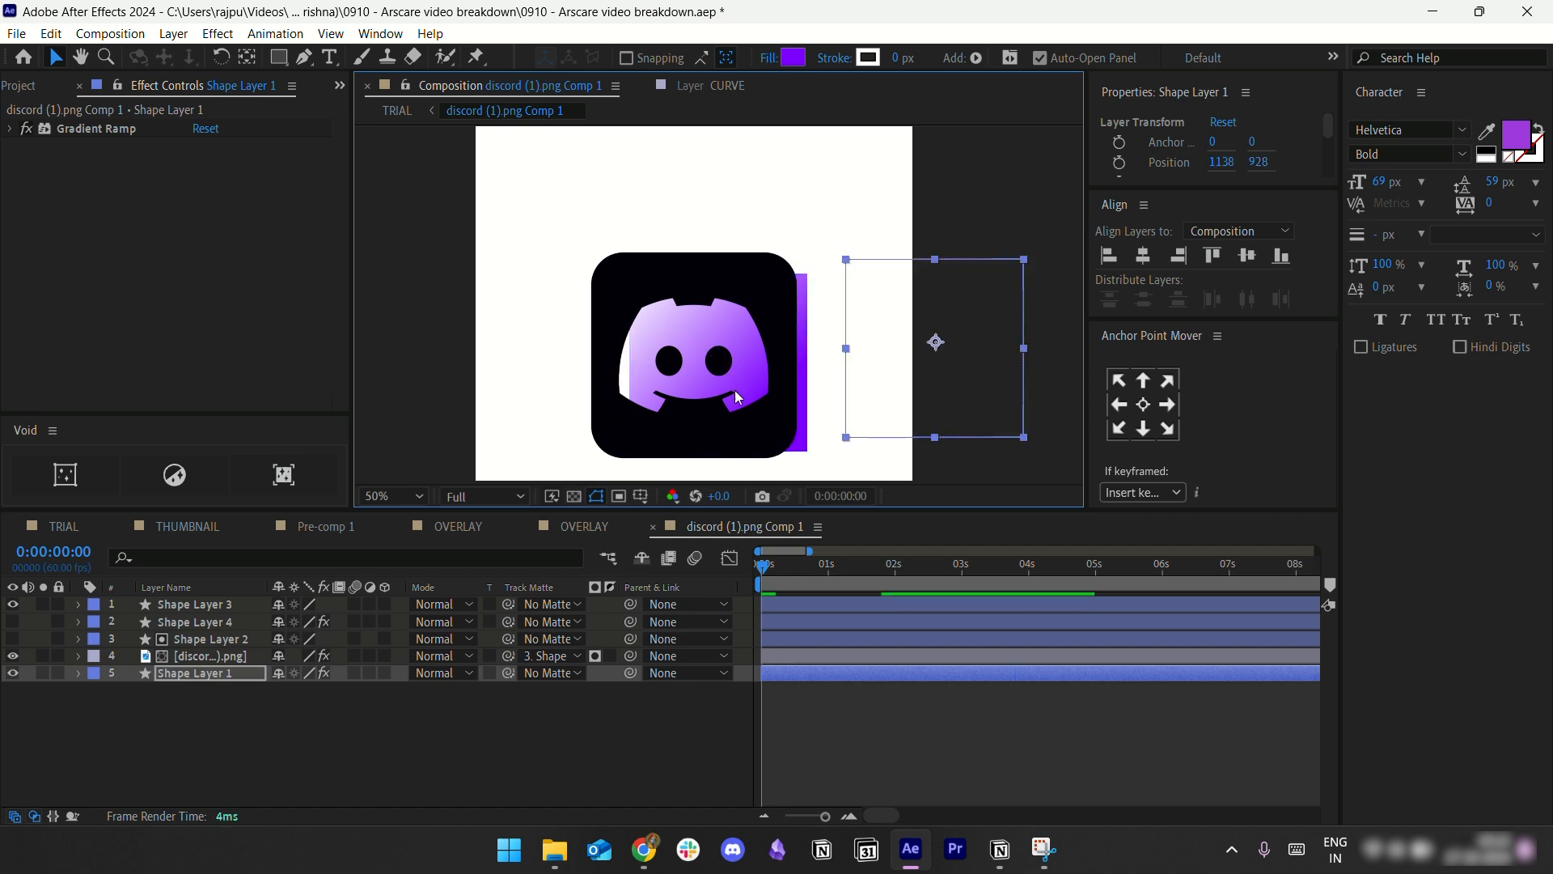
key(ctrl+shift+a)
Step: Rename Shape Layer 2 as "Mate"
click(210, 639)
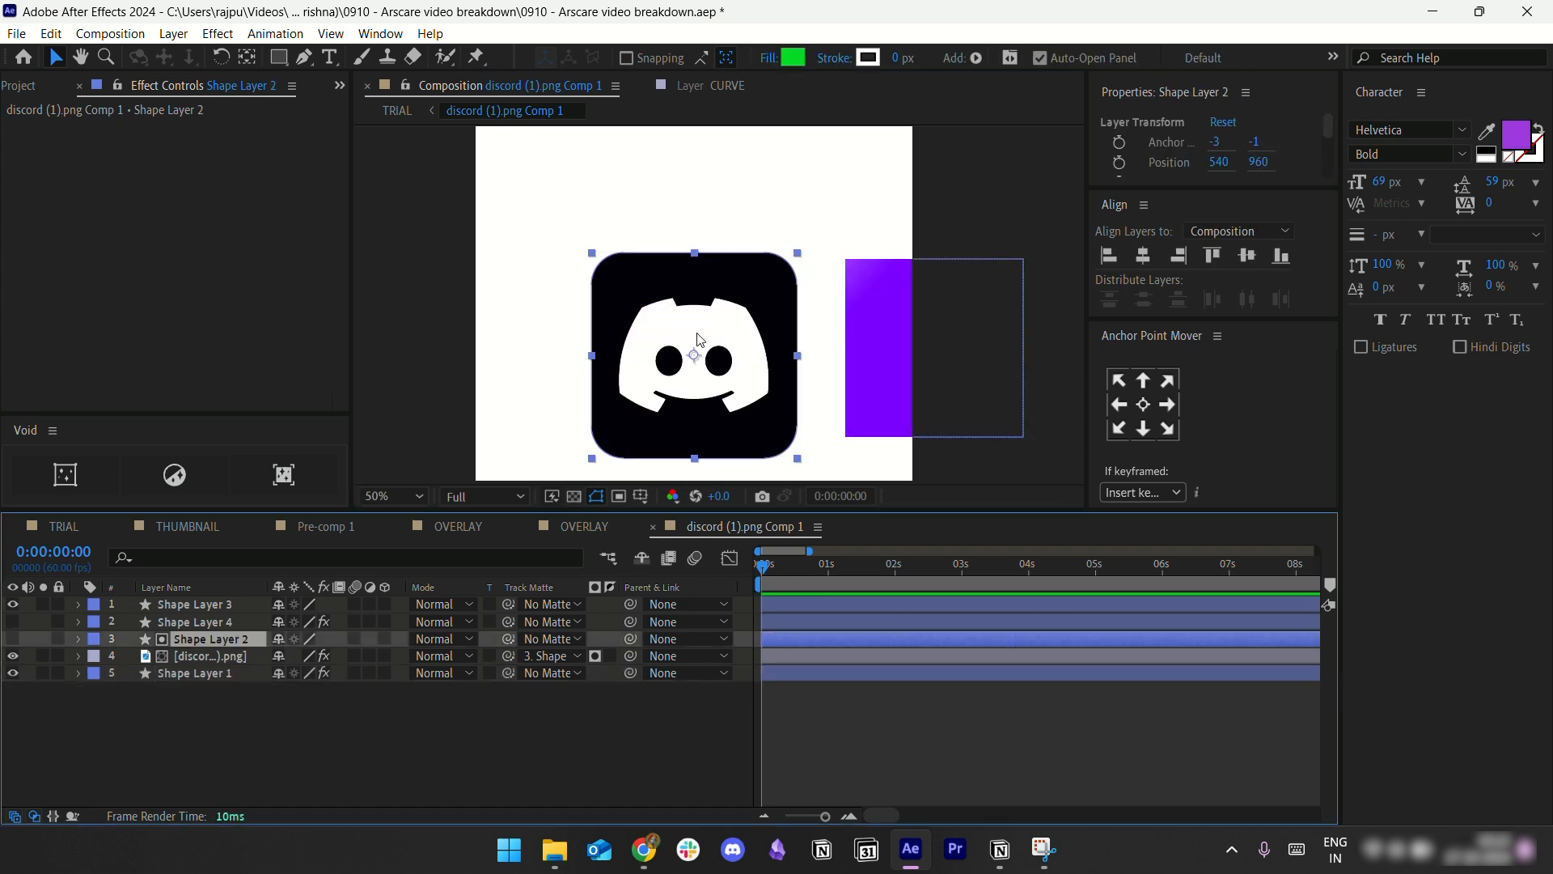
right_click(209, 640)
click(259, 584)
text(M)
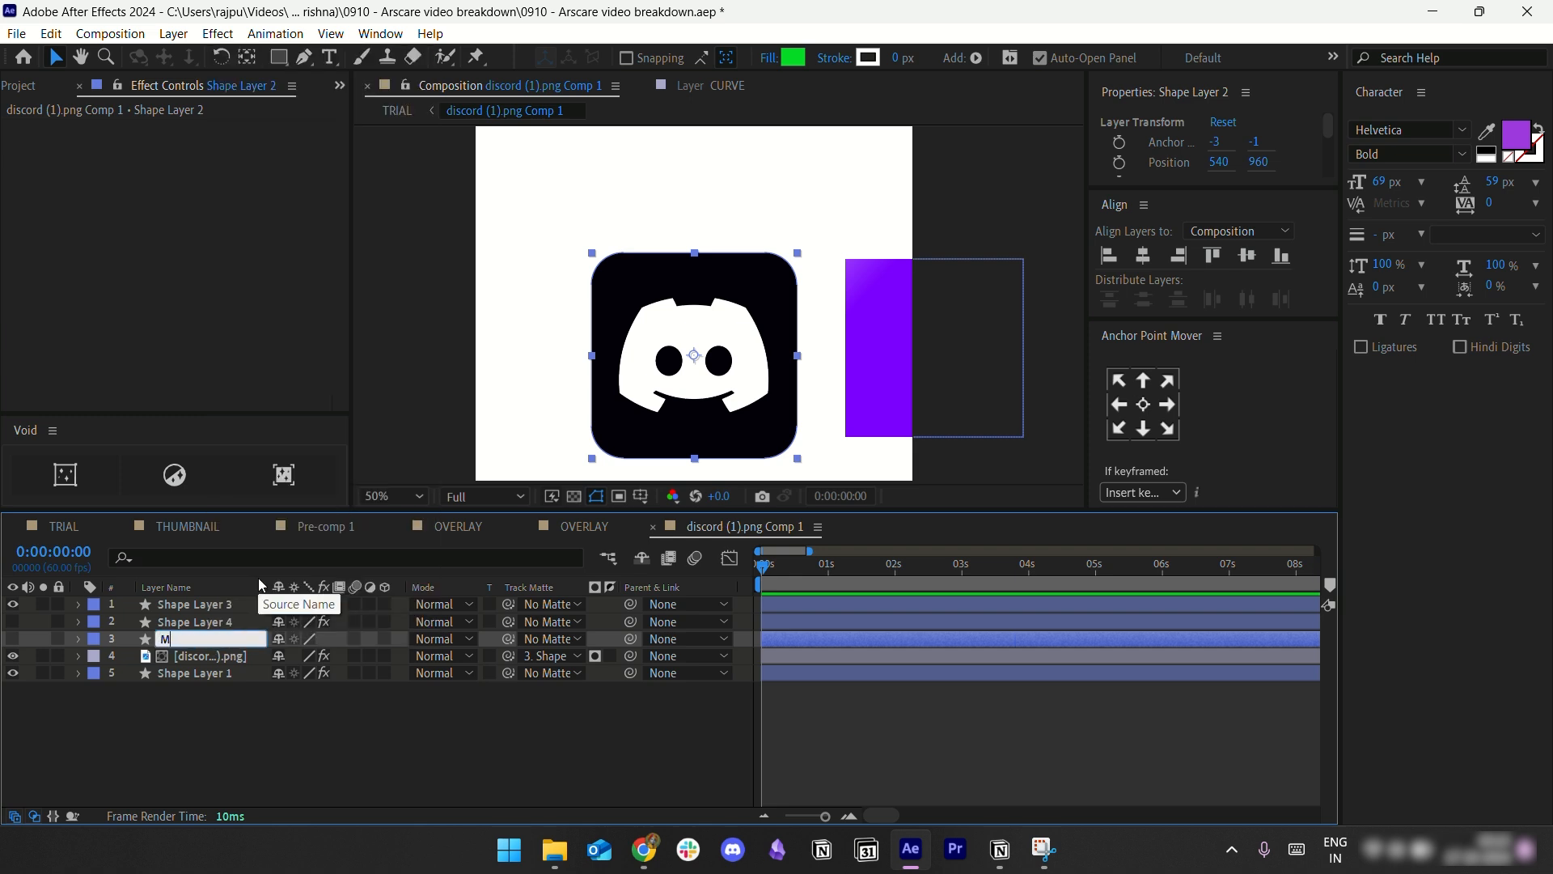
text(ate)
click(183, 699)
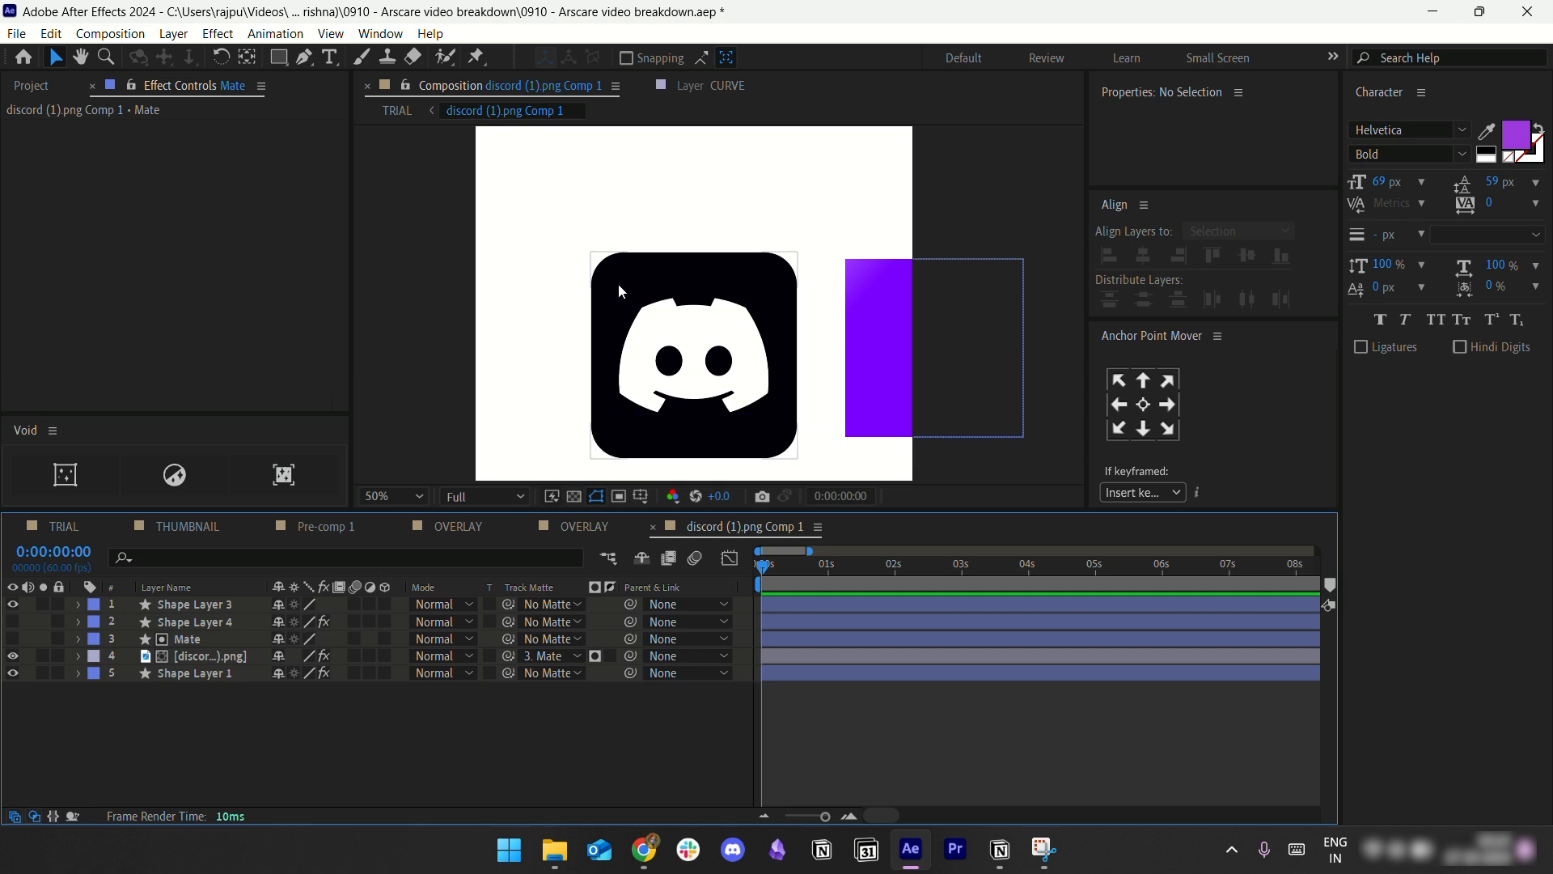
Step: Link the discord (1).png layer's track matte to the Mate layer
click(202, 639)
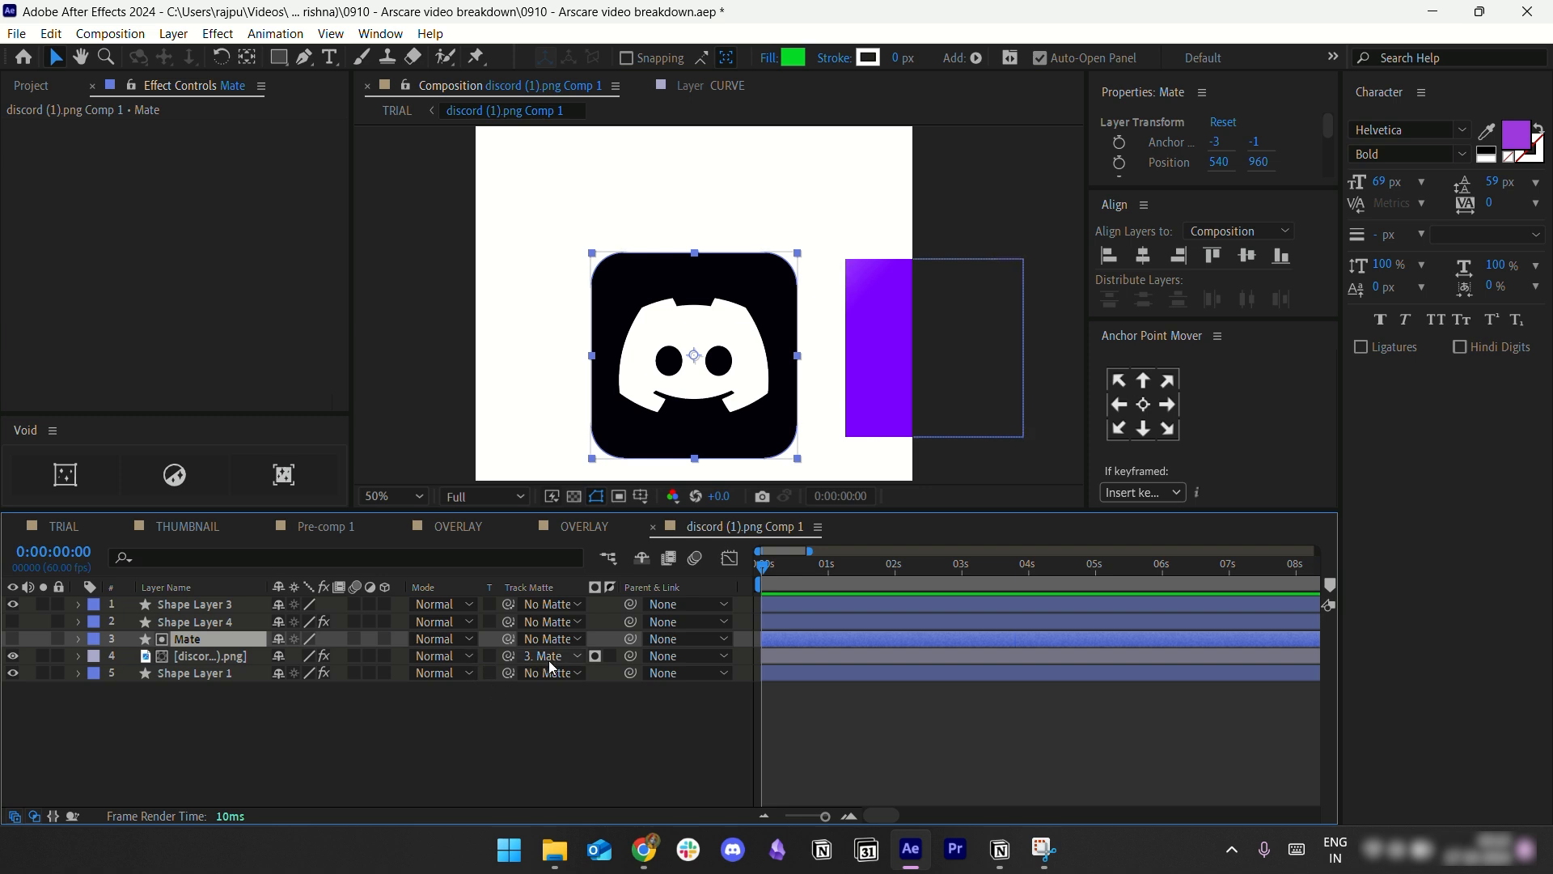
drag(508, 656, 243, 637)
click(450, 731)
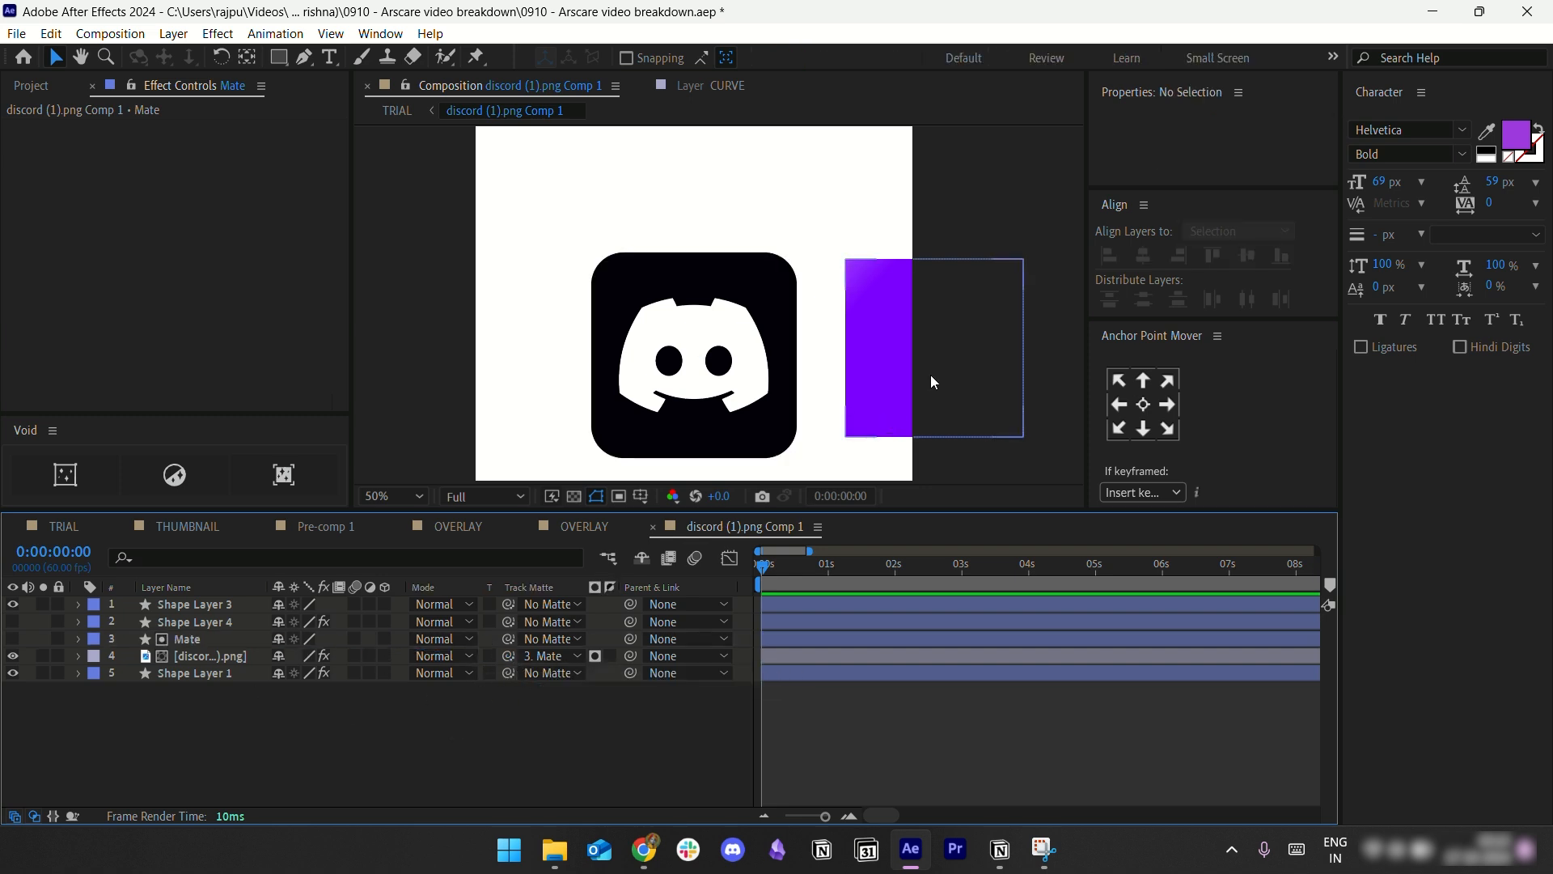
Step: Move Shape Layer 1 back behind the logo so its gradient fills the cutout, and deselect it
click(955, 361)
drag(954, 362, 709, 366)
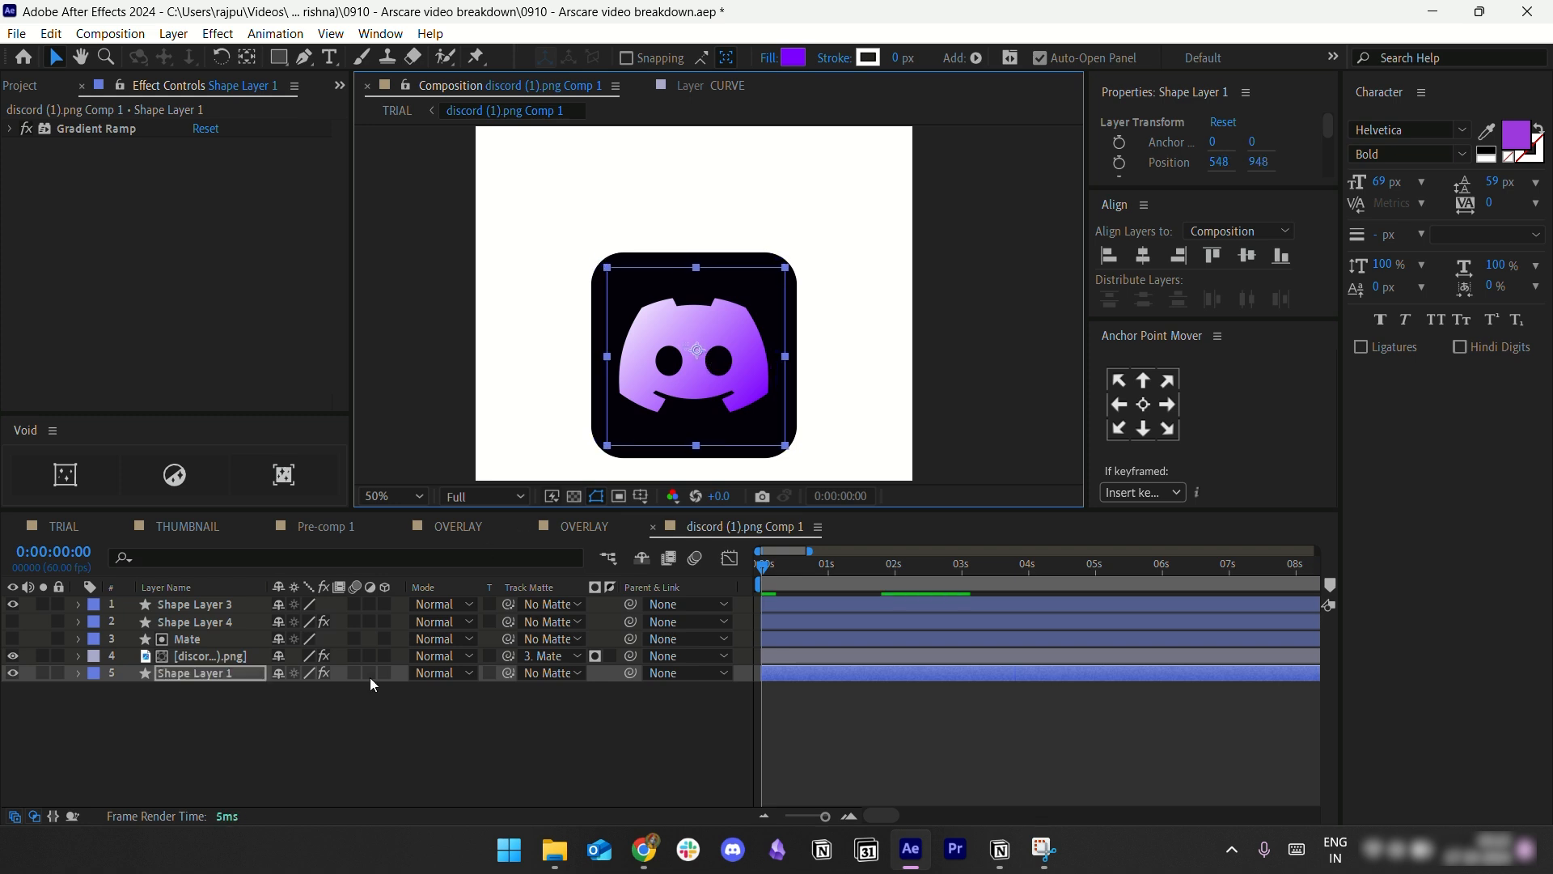
click(265, 710)
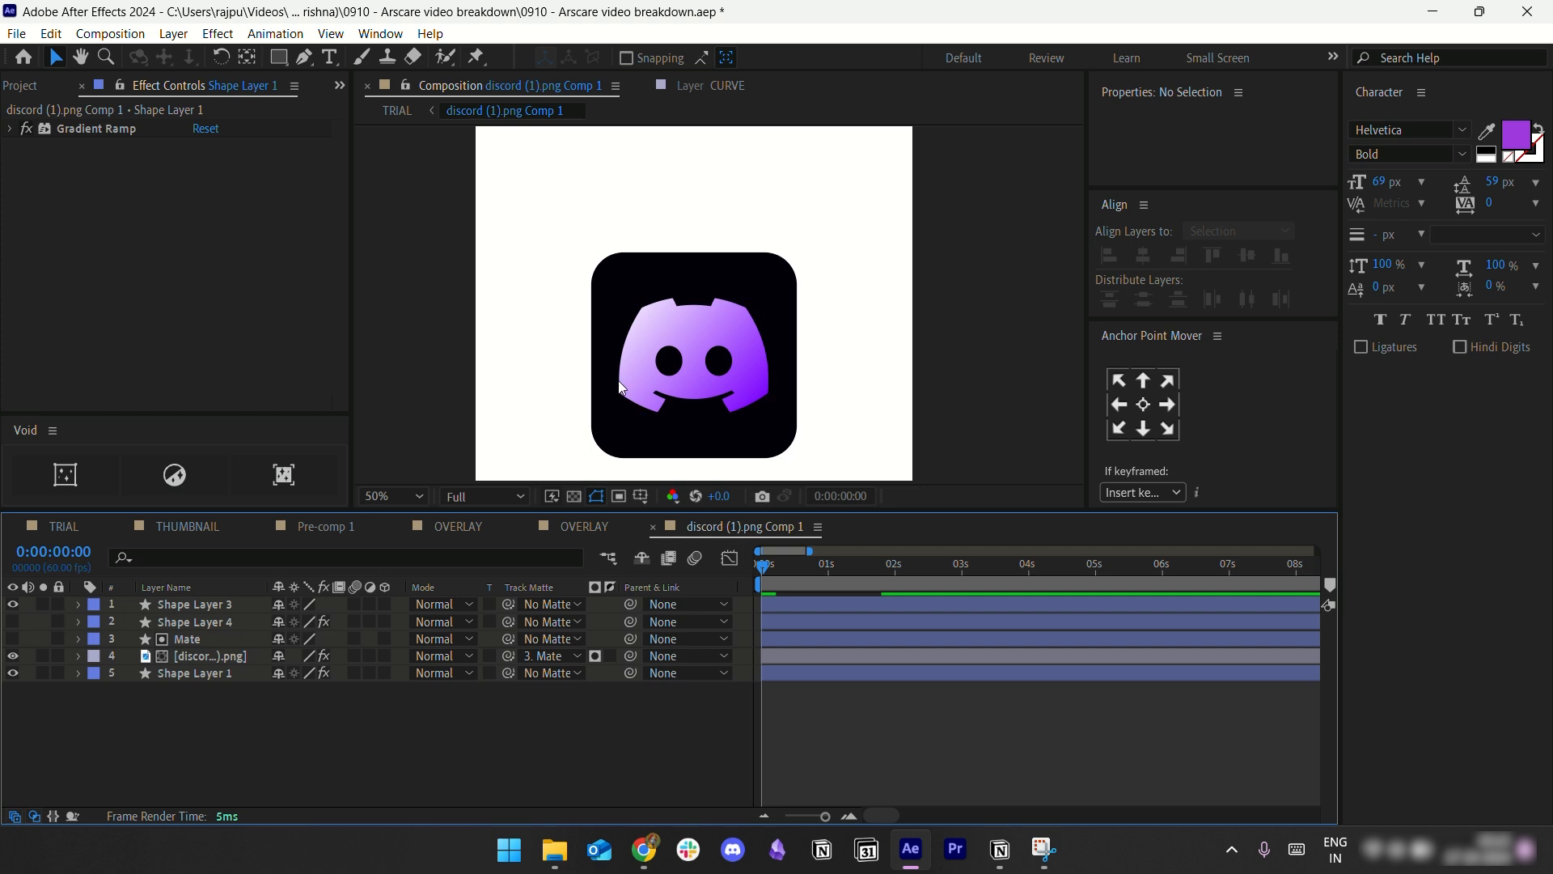
Step: Preview the logo outline in the precomposition, then return to TRIAL and go to the DISCORD layer's Shatter rotation keyframe at 0:00:01:00
drag(823, 566, 834, 565)
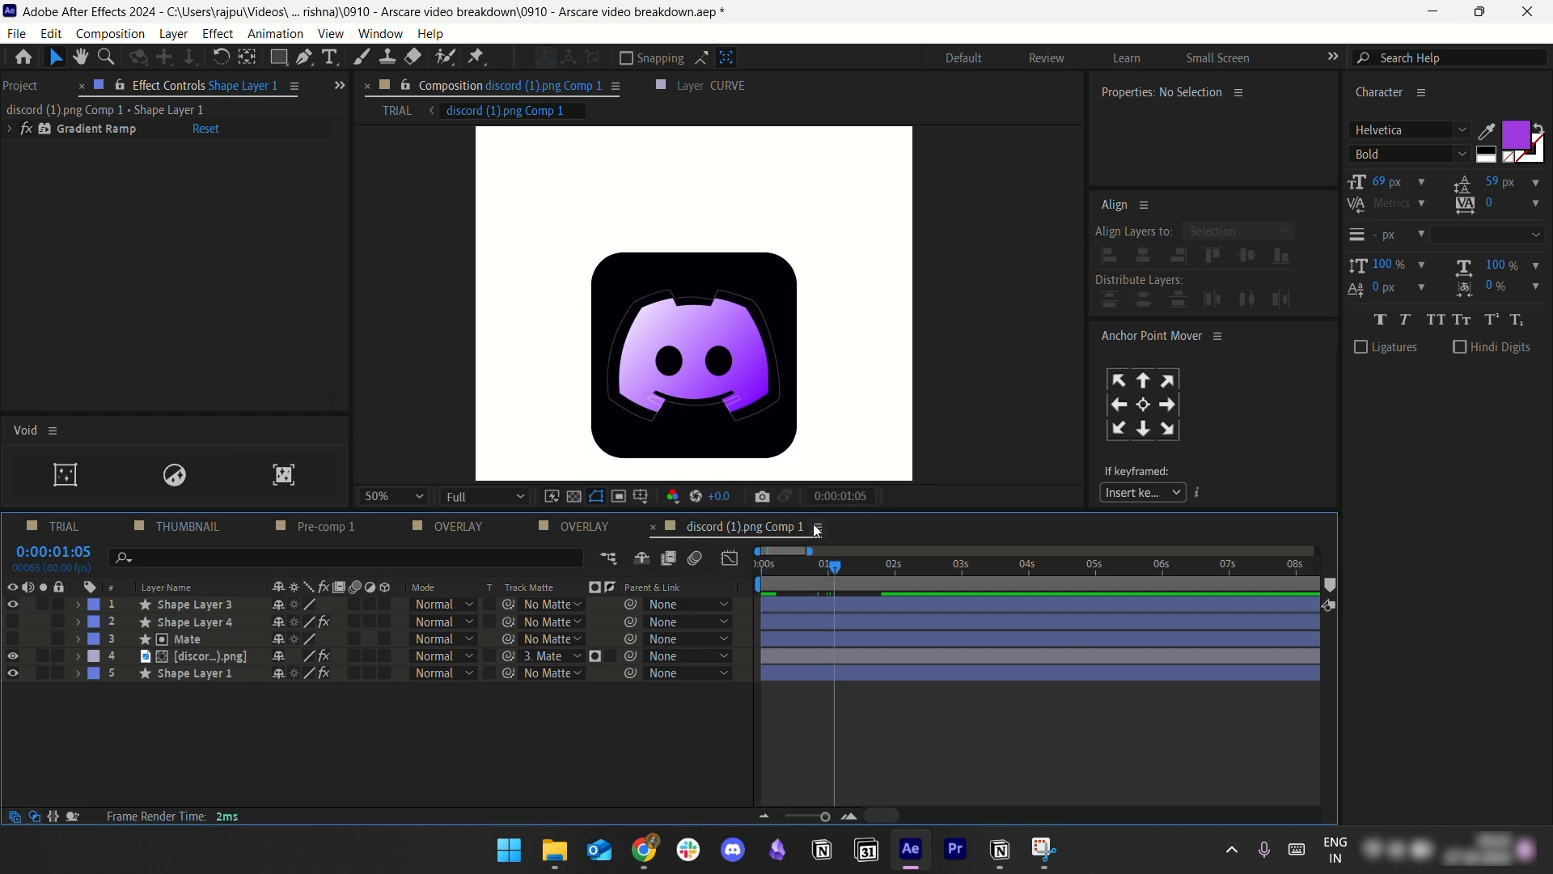
click(77, 526)
click(788, 681)
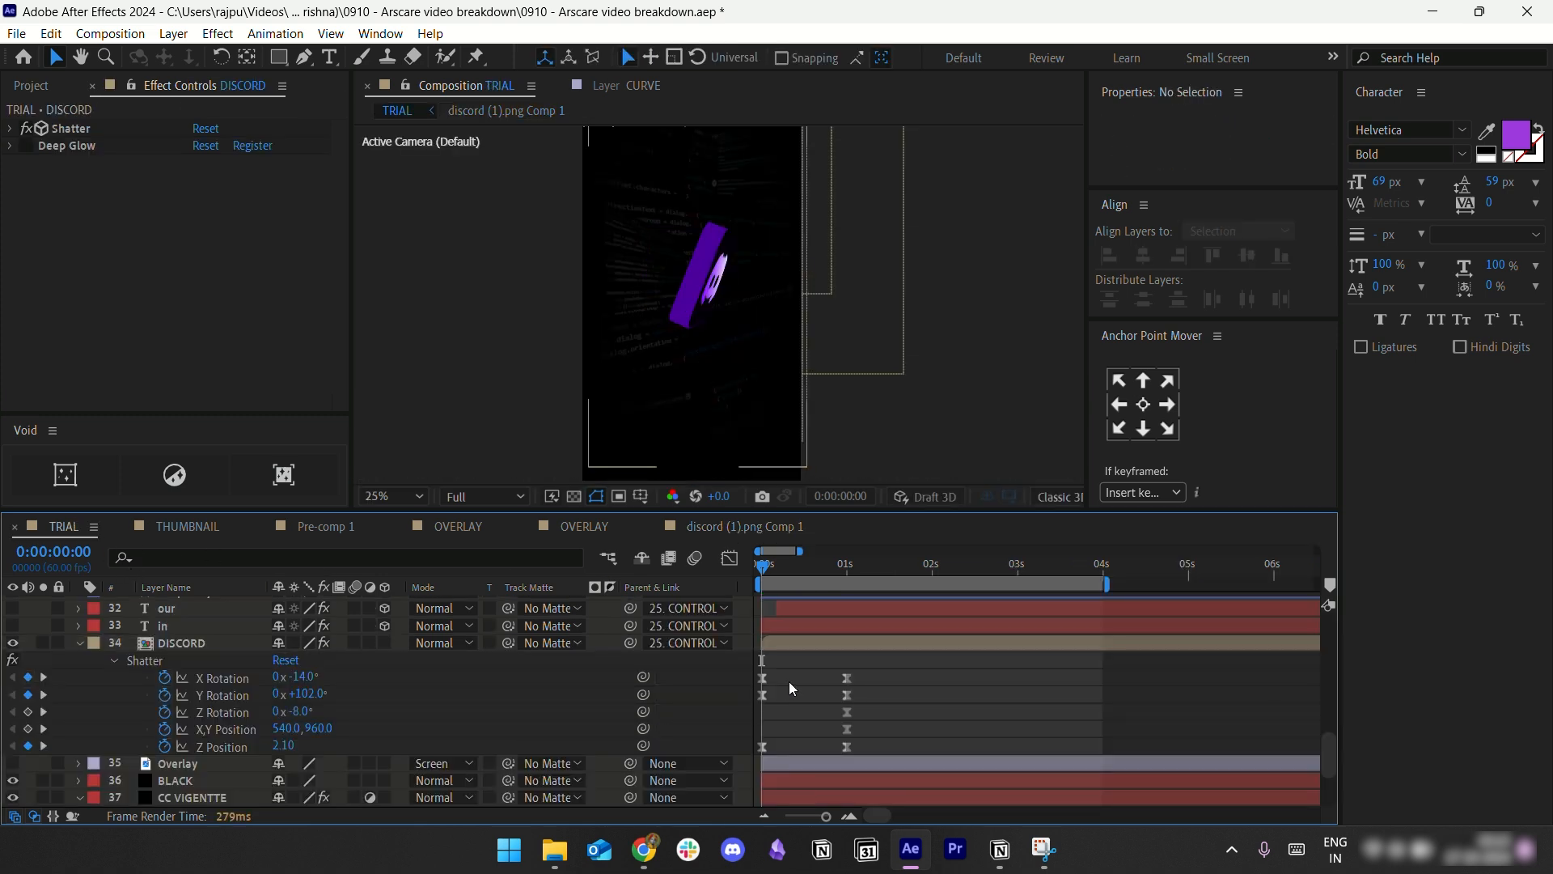
scroll(791, 663, up, 2)
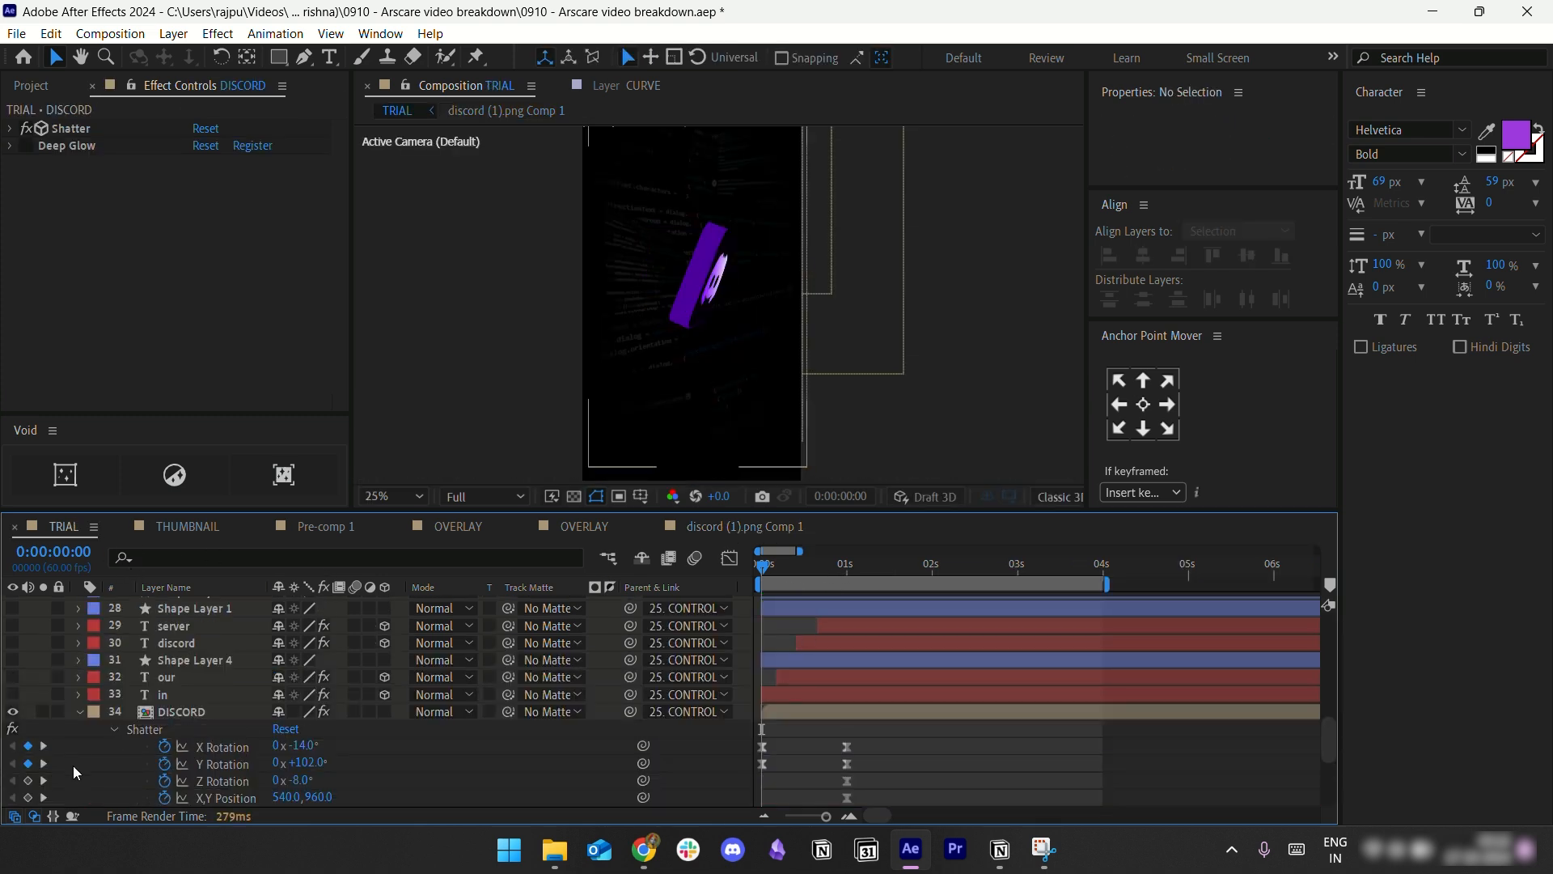
click(43, 780)
Step: Show the text layers "in", "our", "discord" and "server" and examine them up close in the composition
click(12, 694)
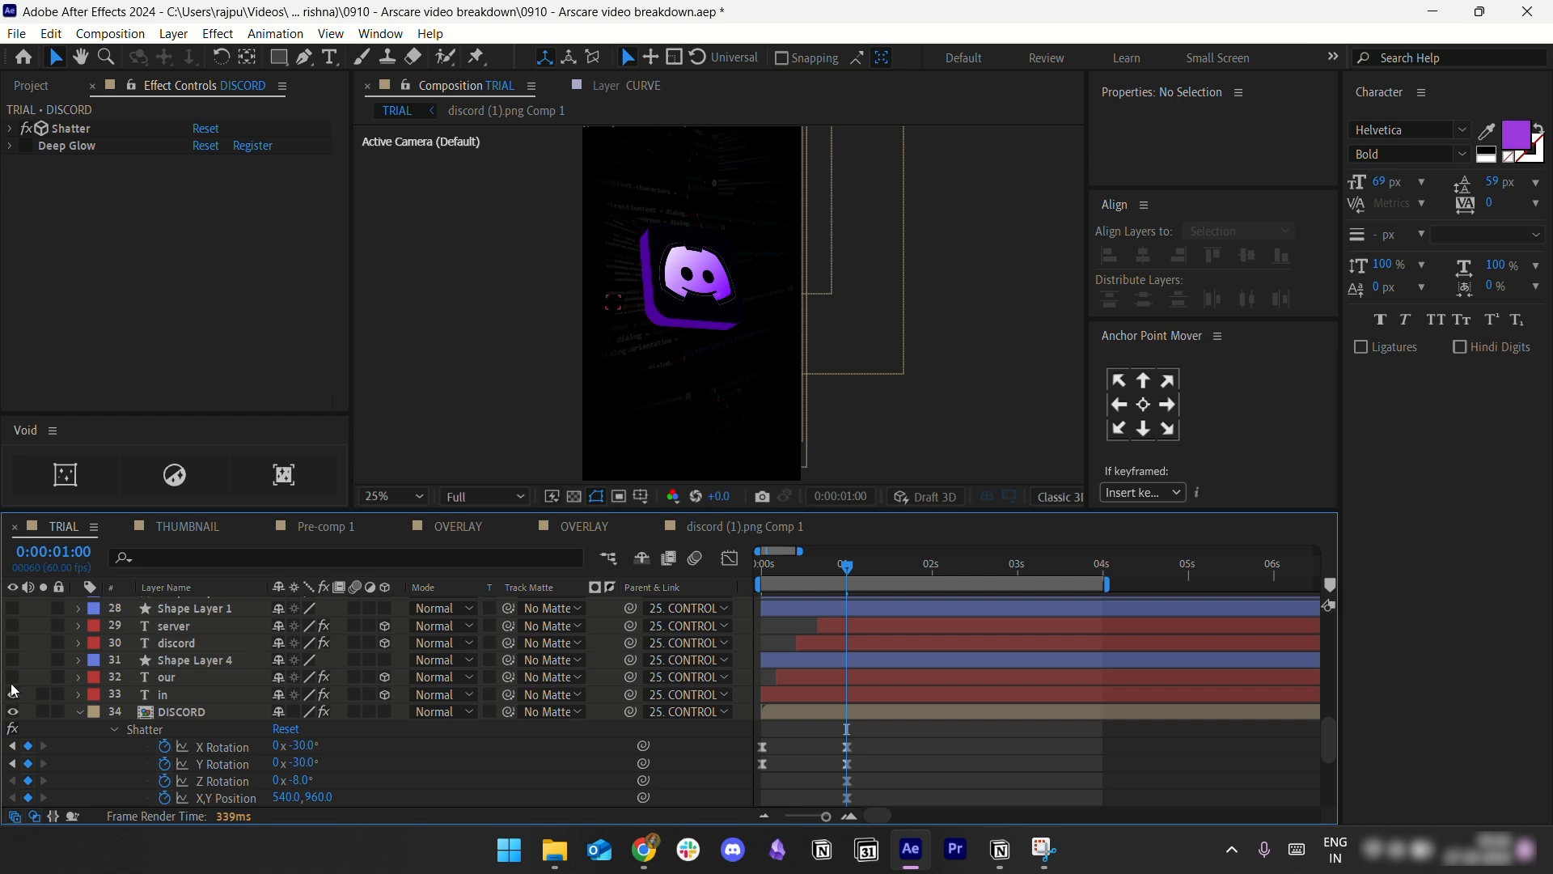
click(12, 677)
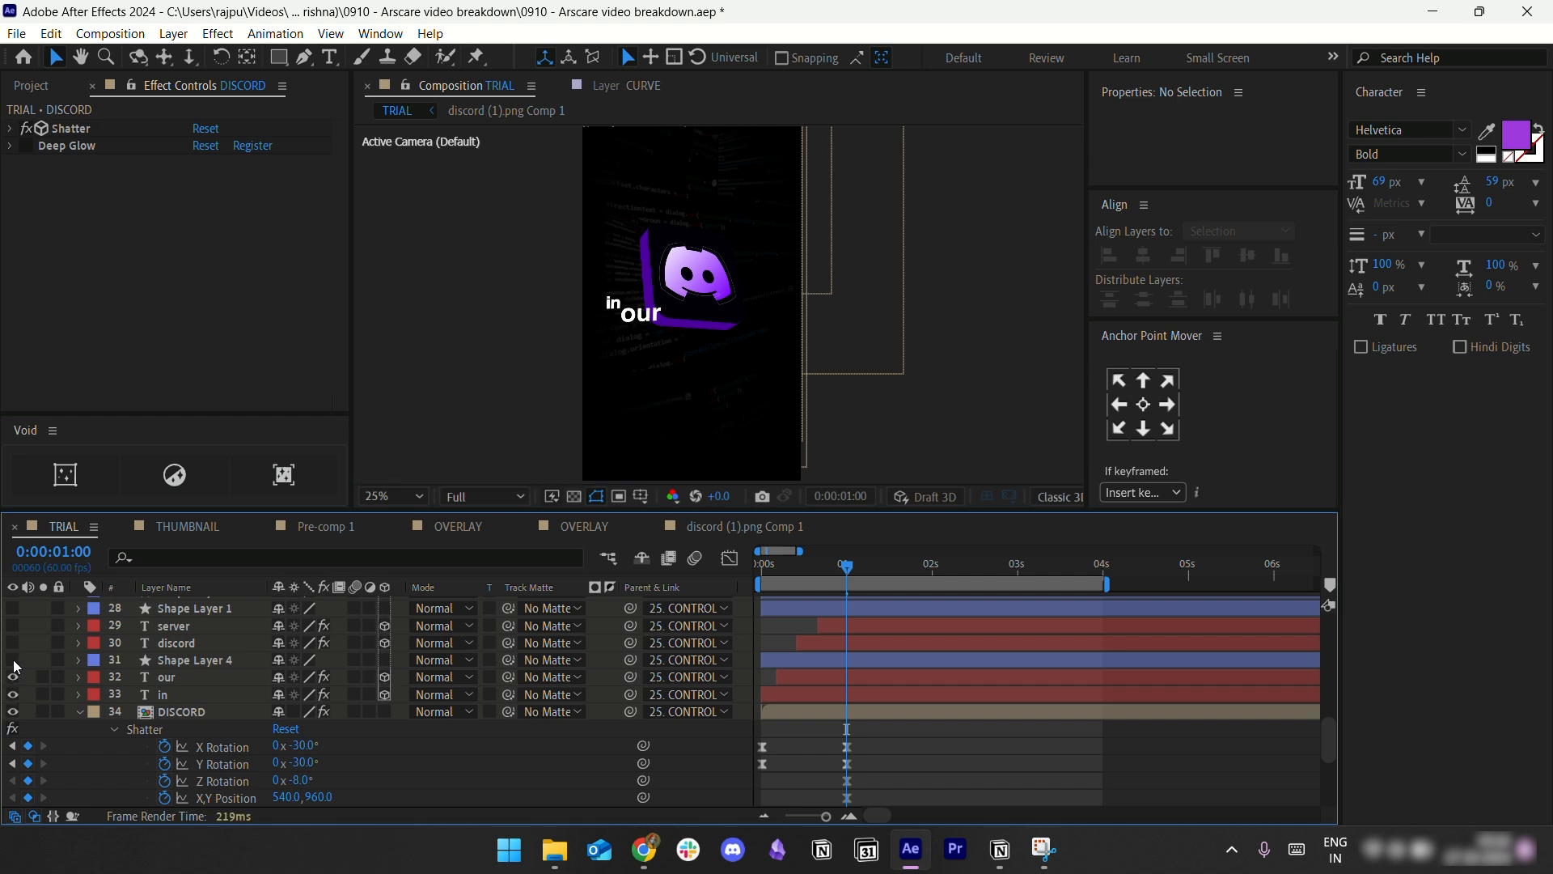
click(12, 643)
click(12, 626)
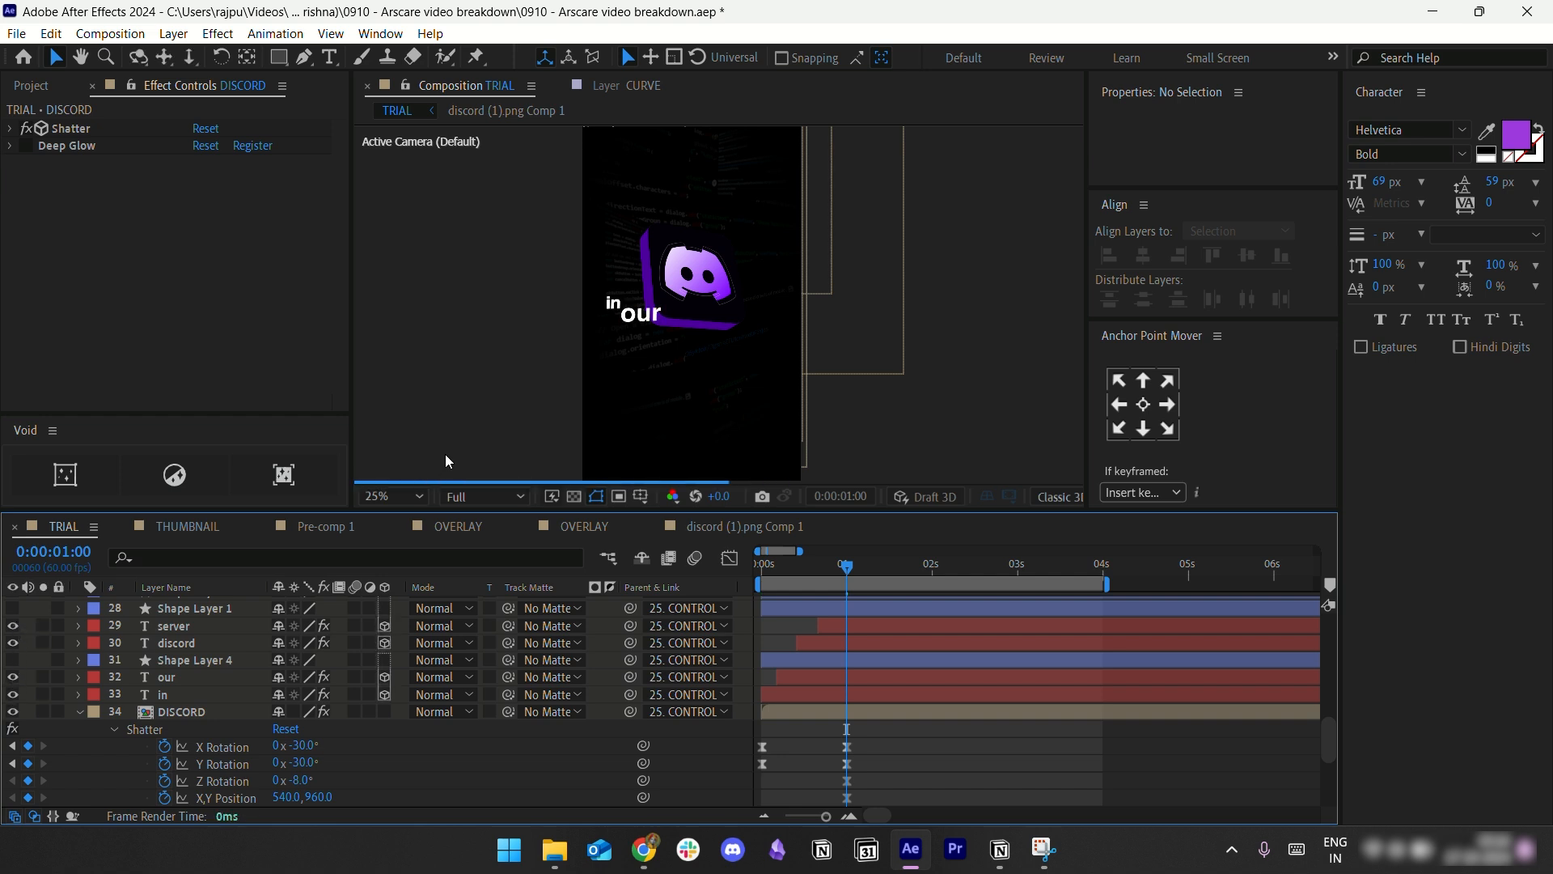
scroll(517, 371, up, 2)
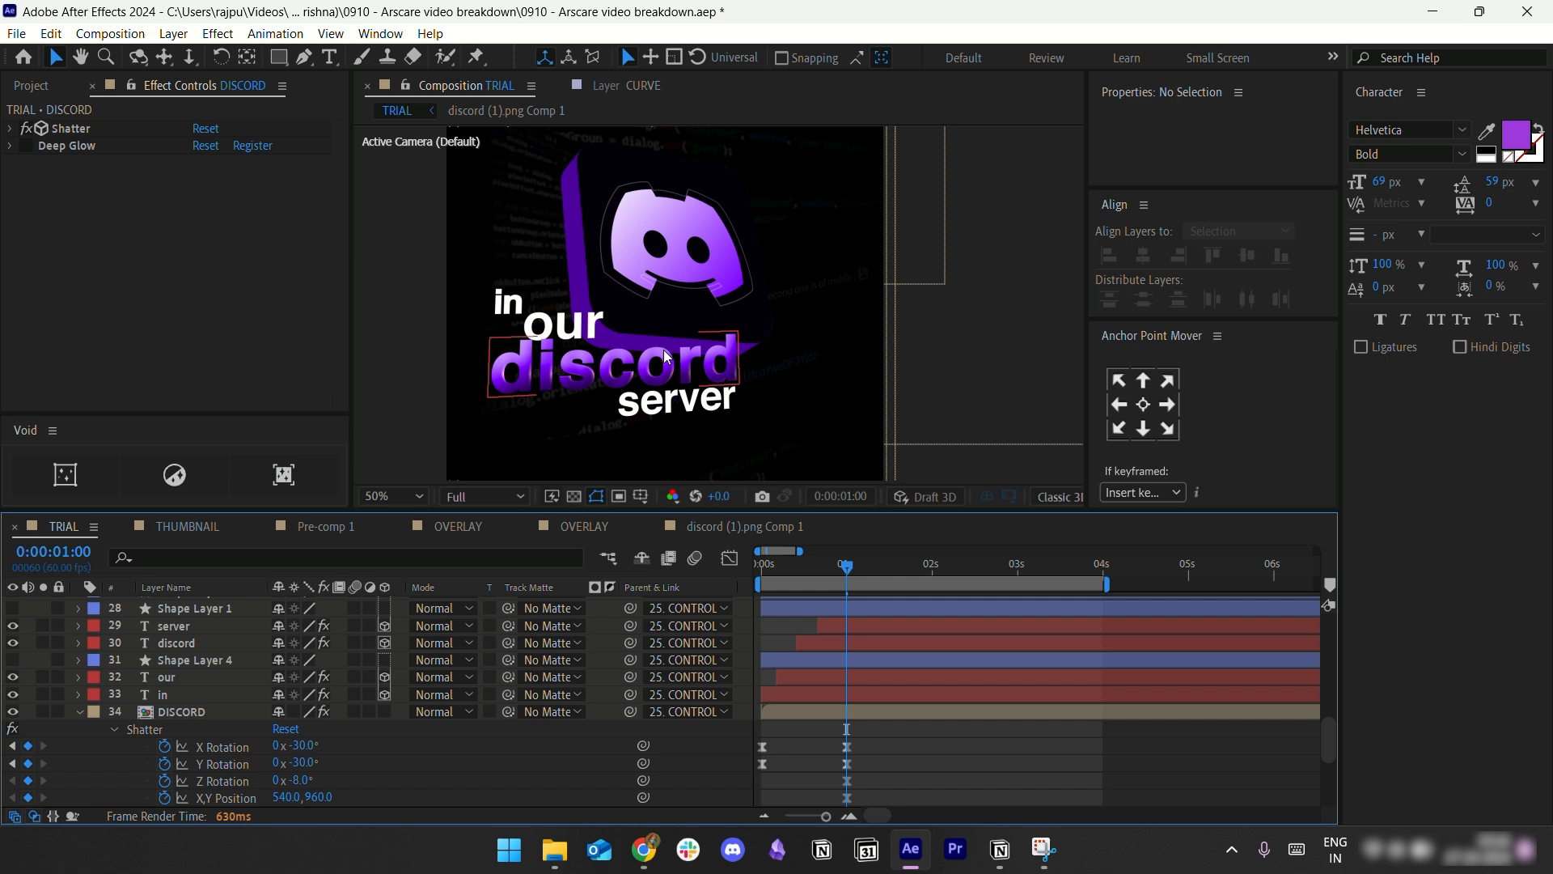
scroll(665, 356, down, 2)
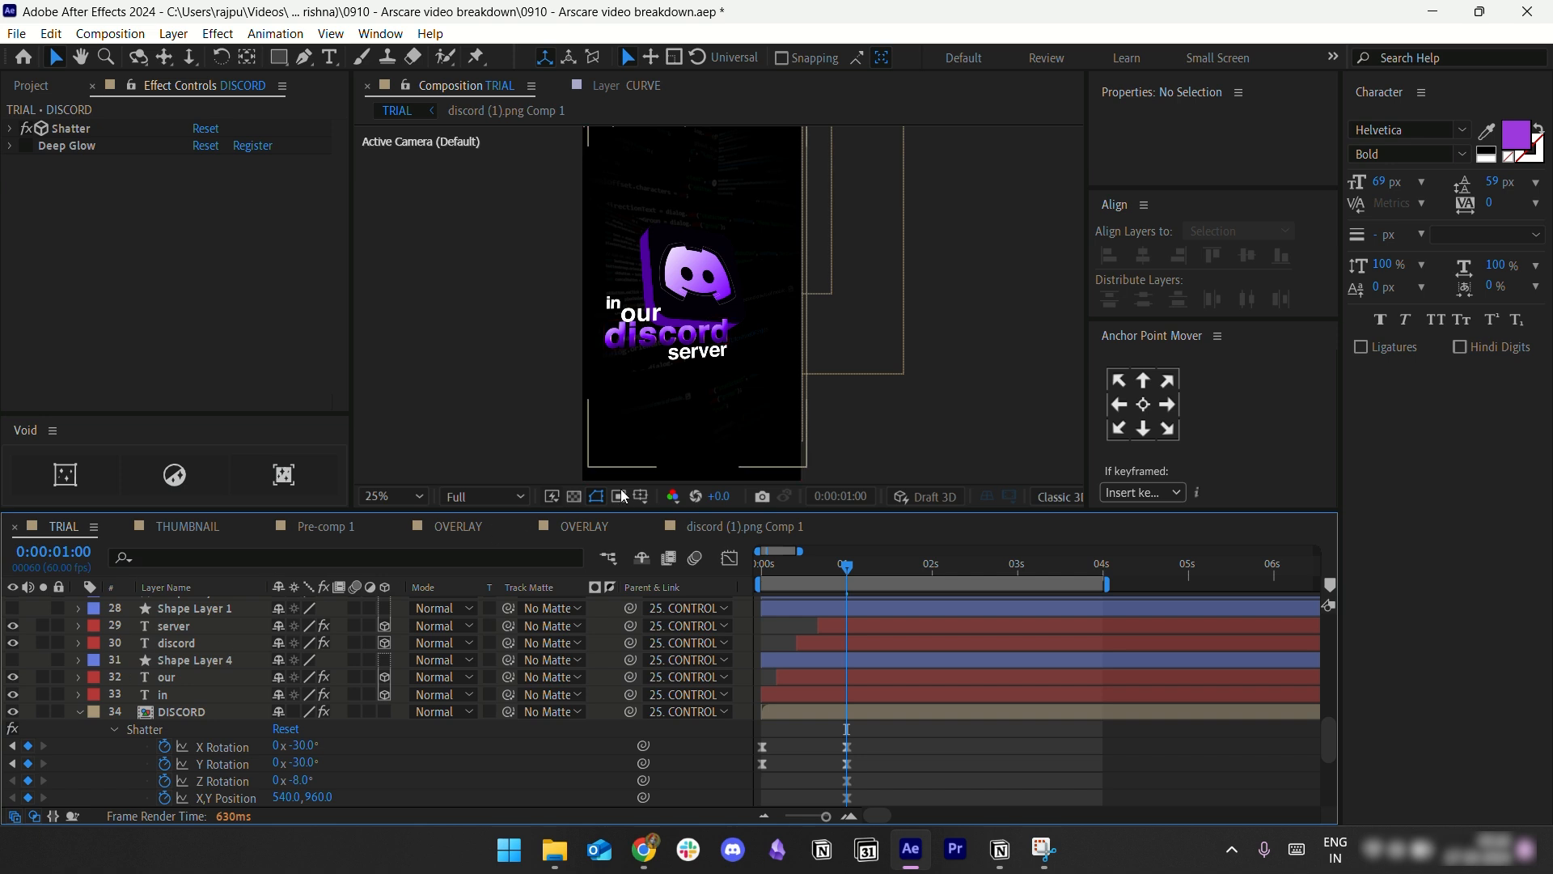
Step: Switch to the Miro board and draw a pen stroke over the Discord logo, from above it to its right edge
click(644, 849)
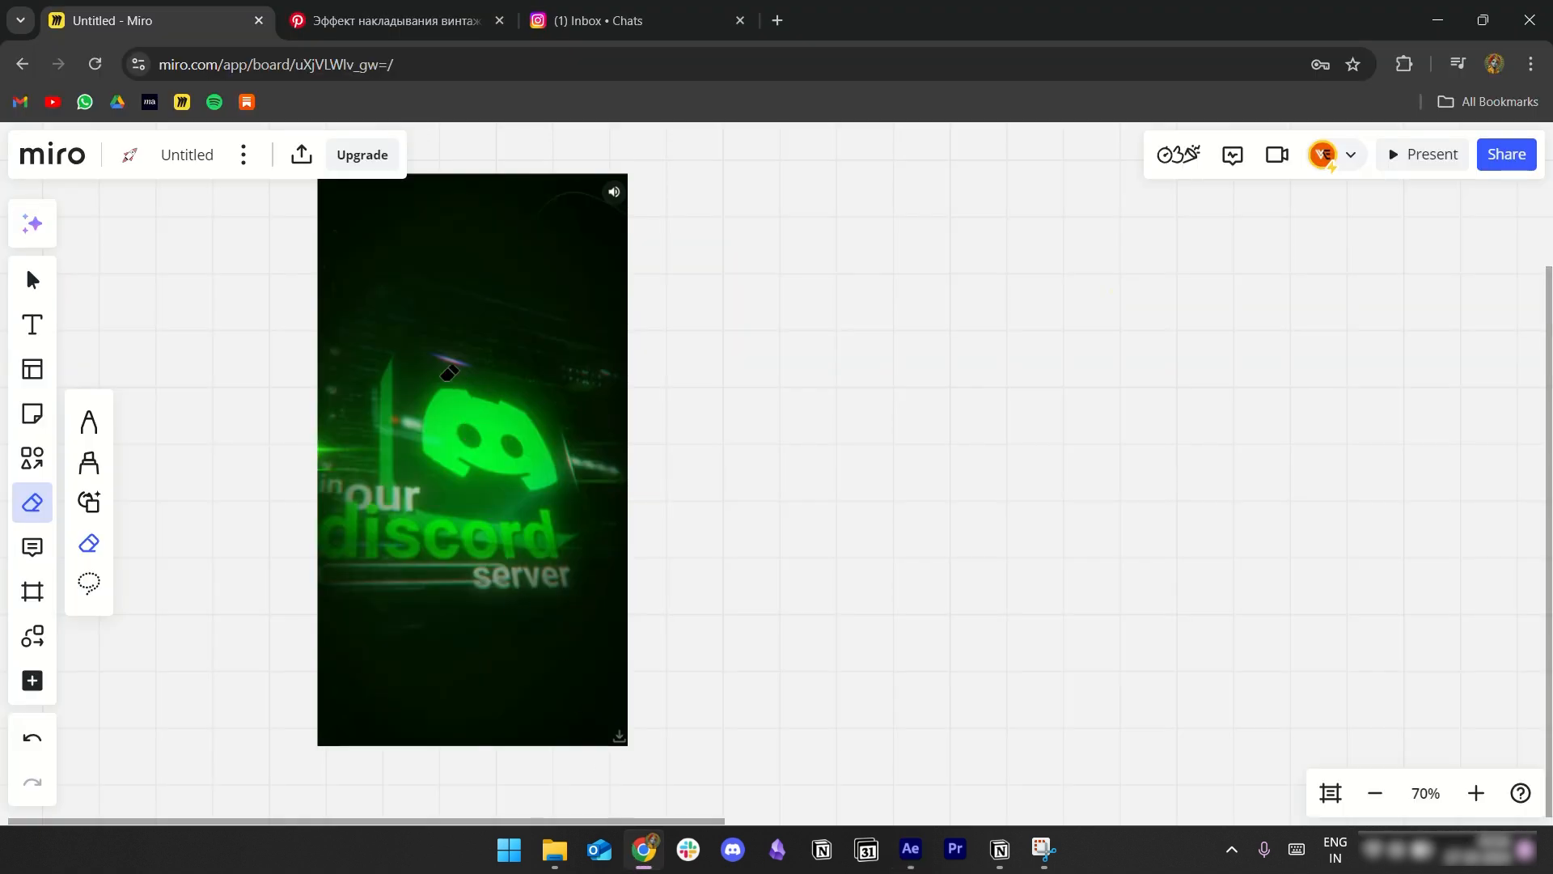
click(89, 422)
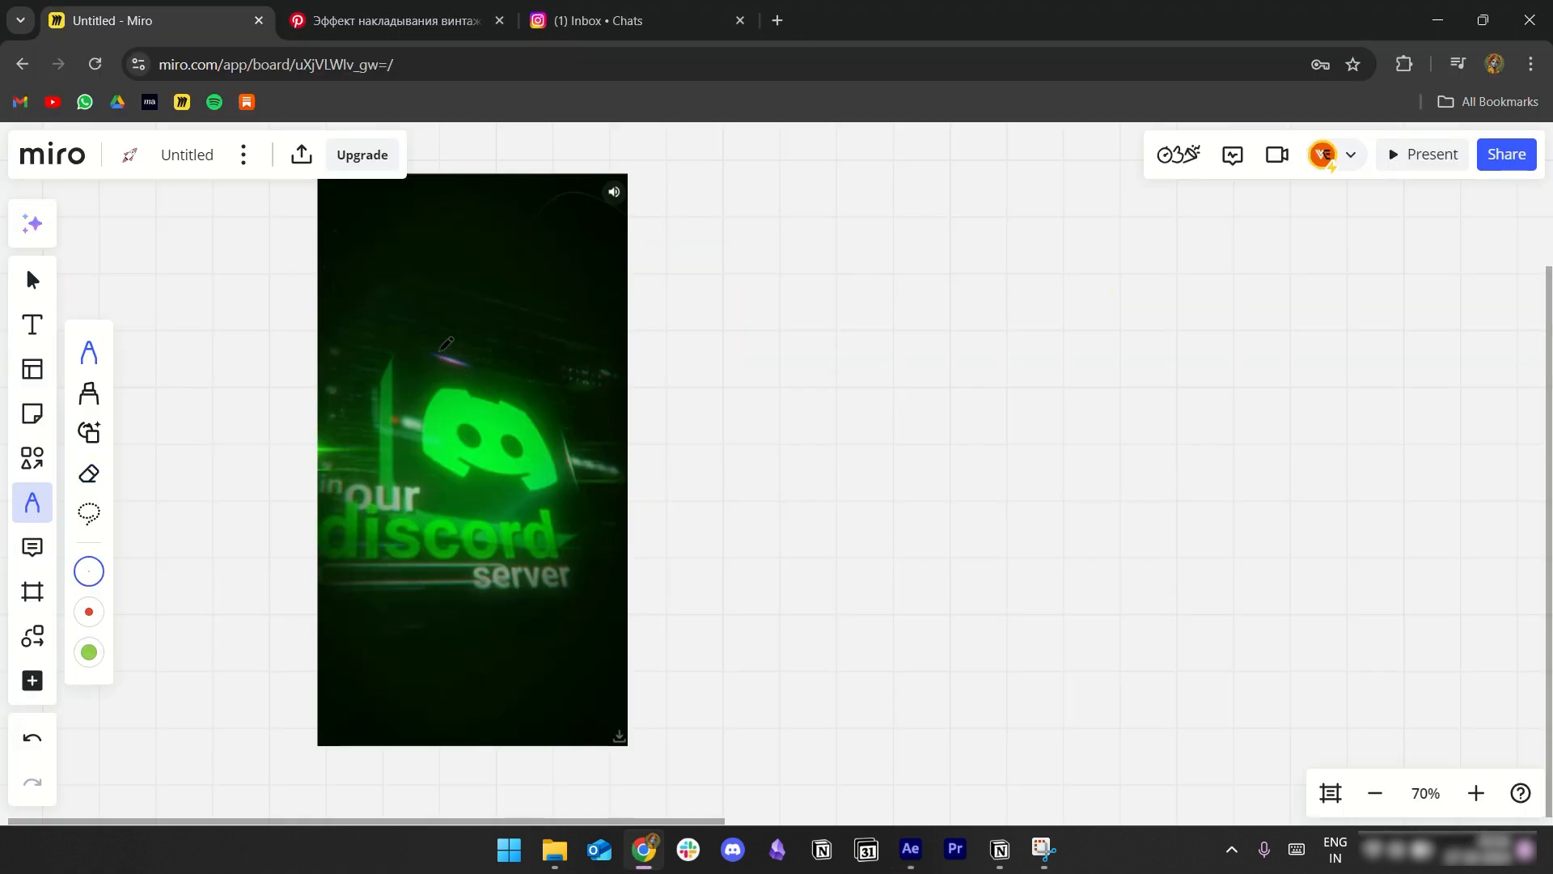
mouse_move(440, 351)
mouse_down()
mouse_move(552, 383)
mouse_move(575, 482)
mouse_up()
Step: Switch back to After Effects, show Shape Layers 1 to 4 in TRIAL, and scrub to 0:00:00:46 to preview their lines around the logo
click(910, 849)
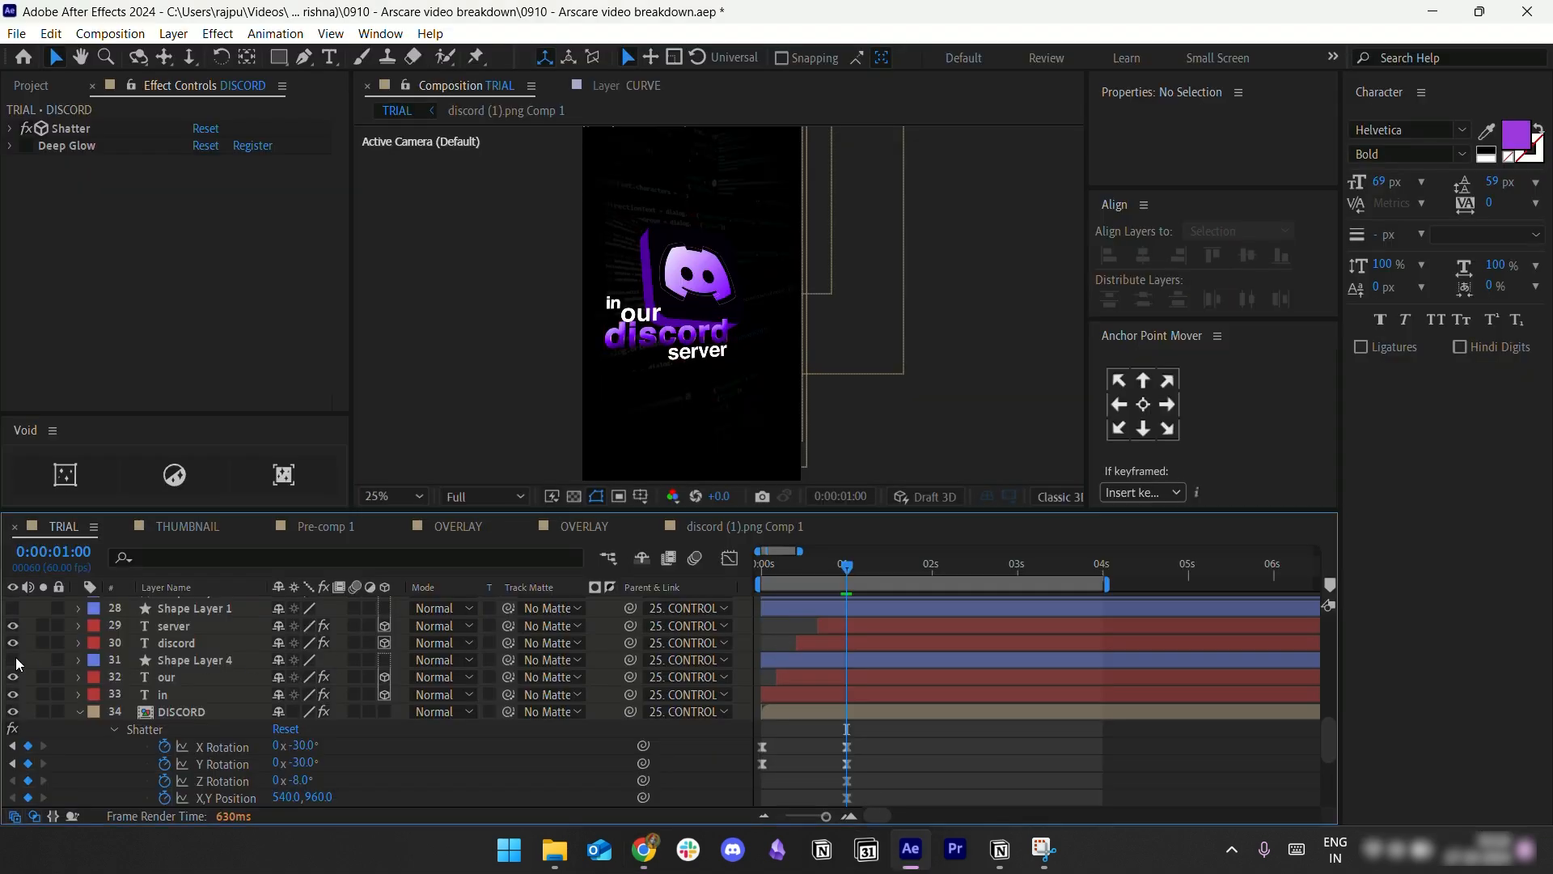
scroll(58, 681, up, 3)
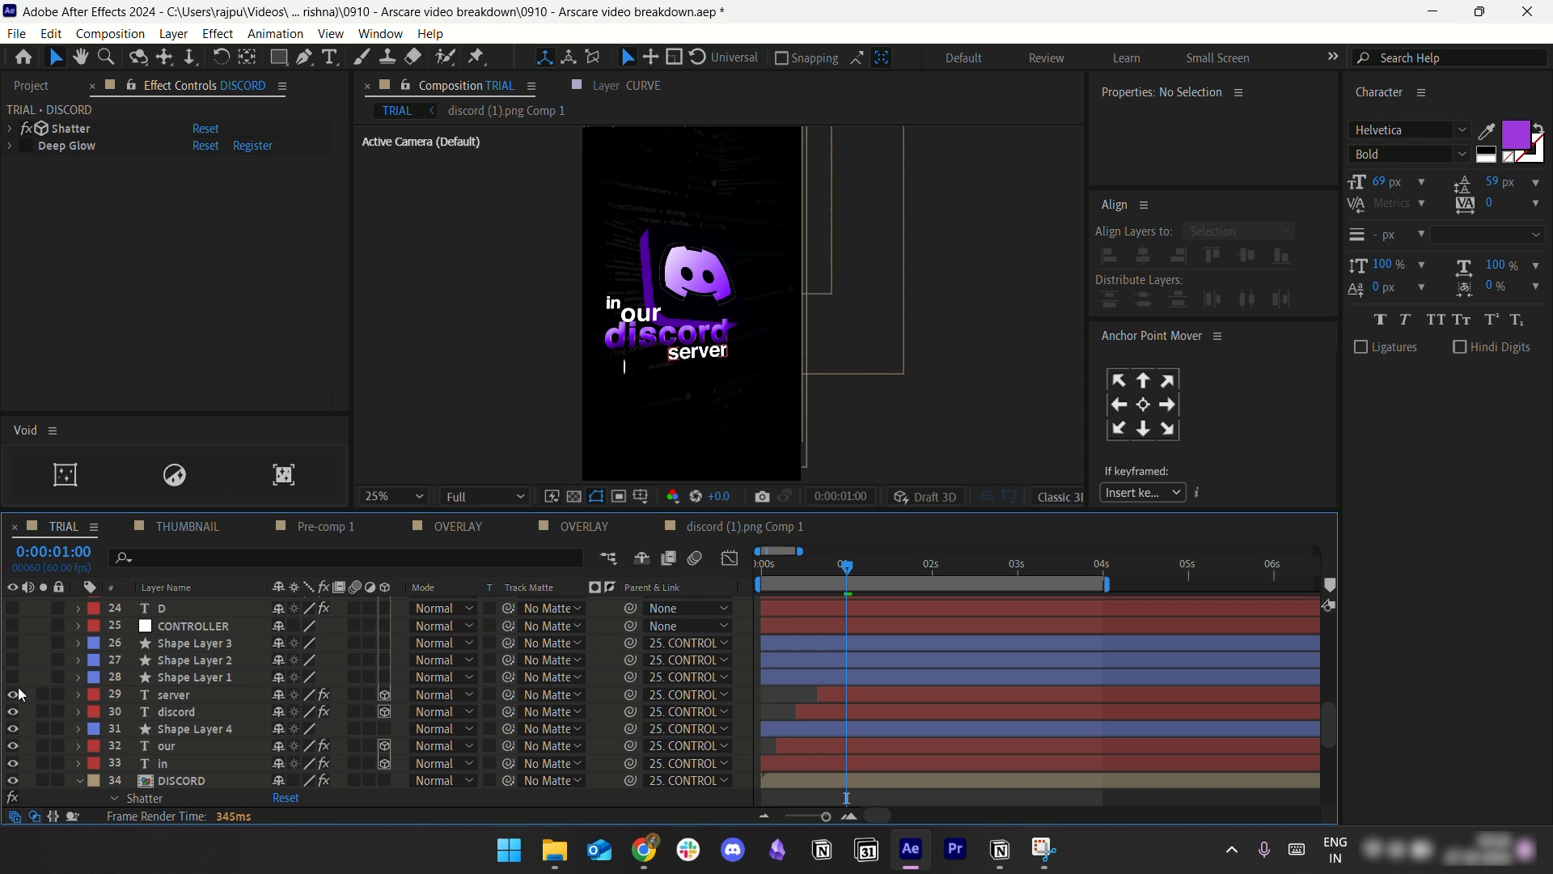
drag(13, 678, 13, 642)
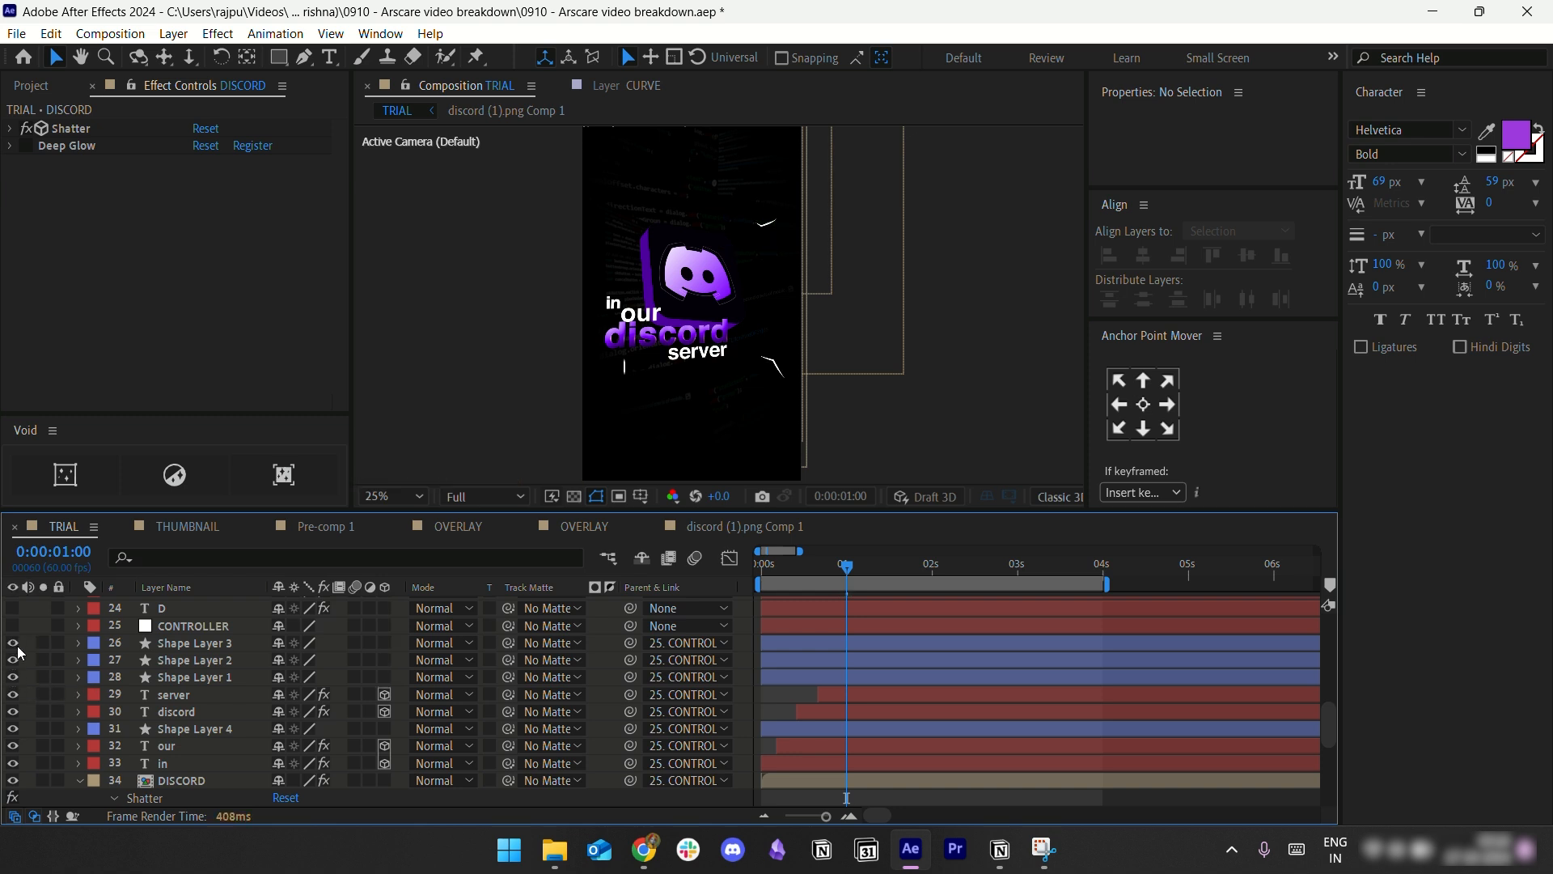
click(810, 570)
drag(808, 571, 828, 564)
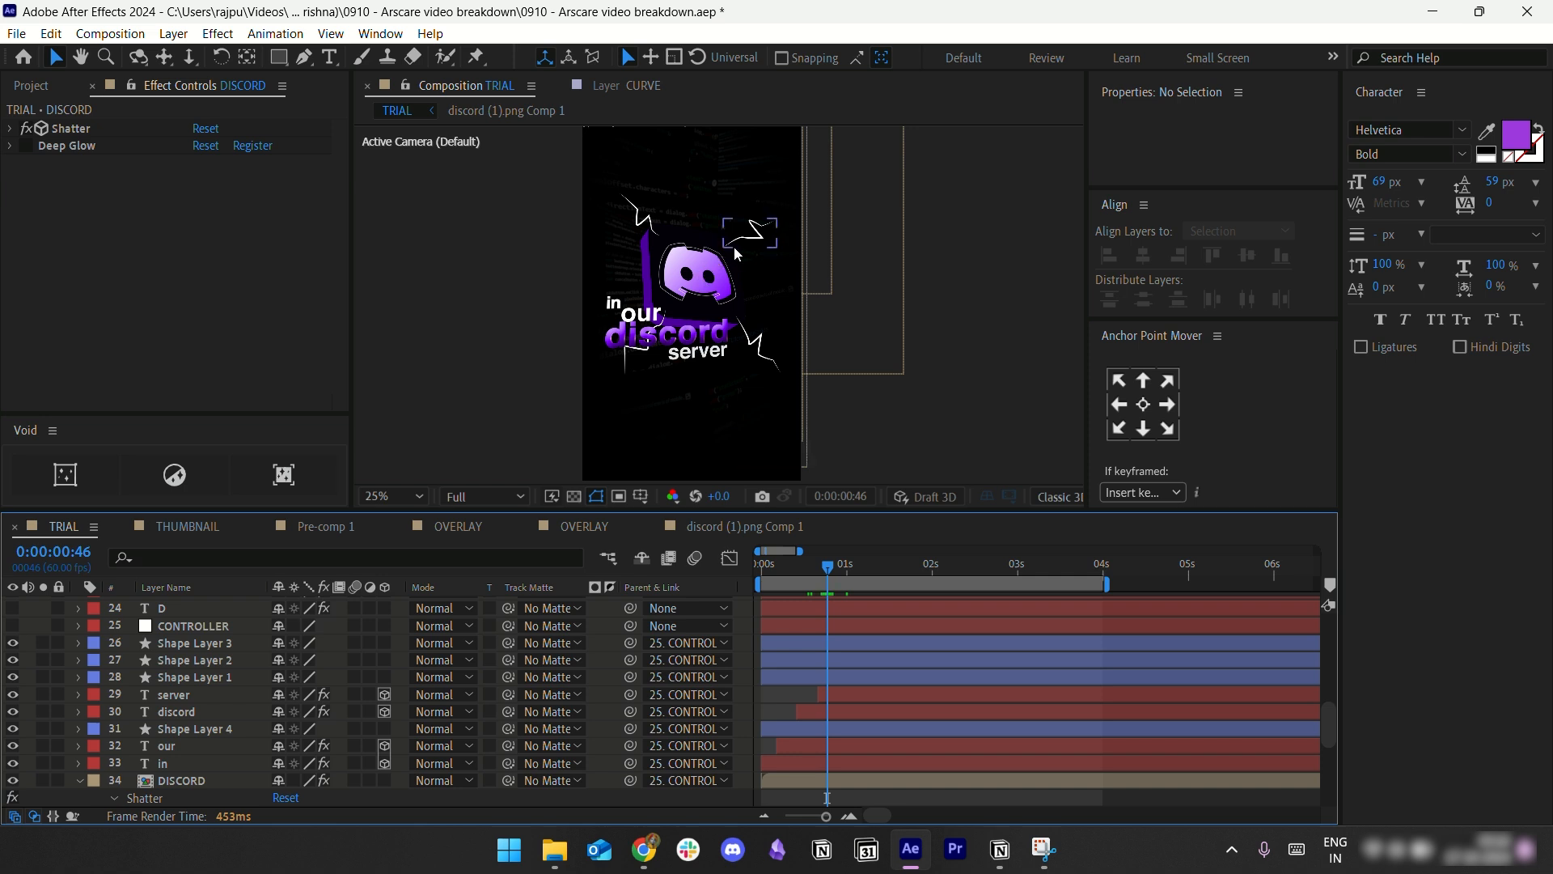
Step: Move the loose JPG footage item into the project's All folder
click(32, 86)
drag(43, 291, 60, 269)
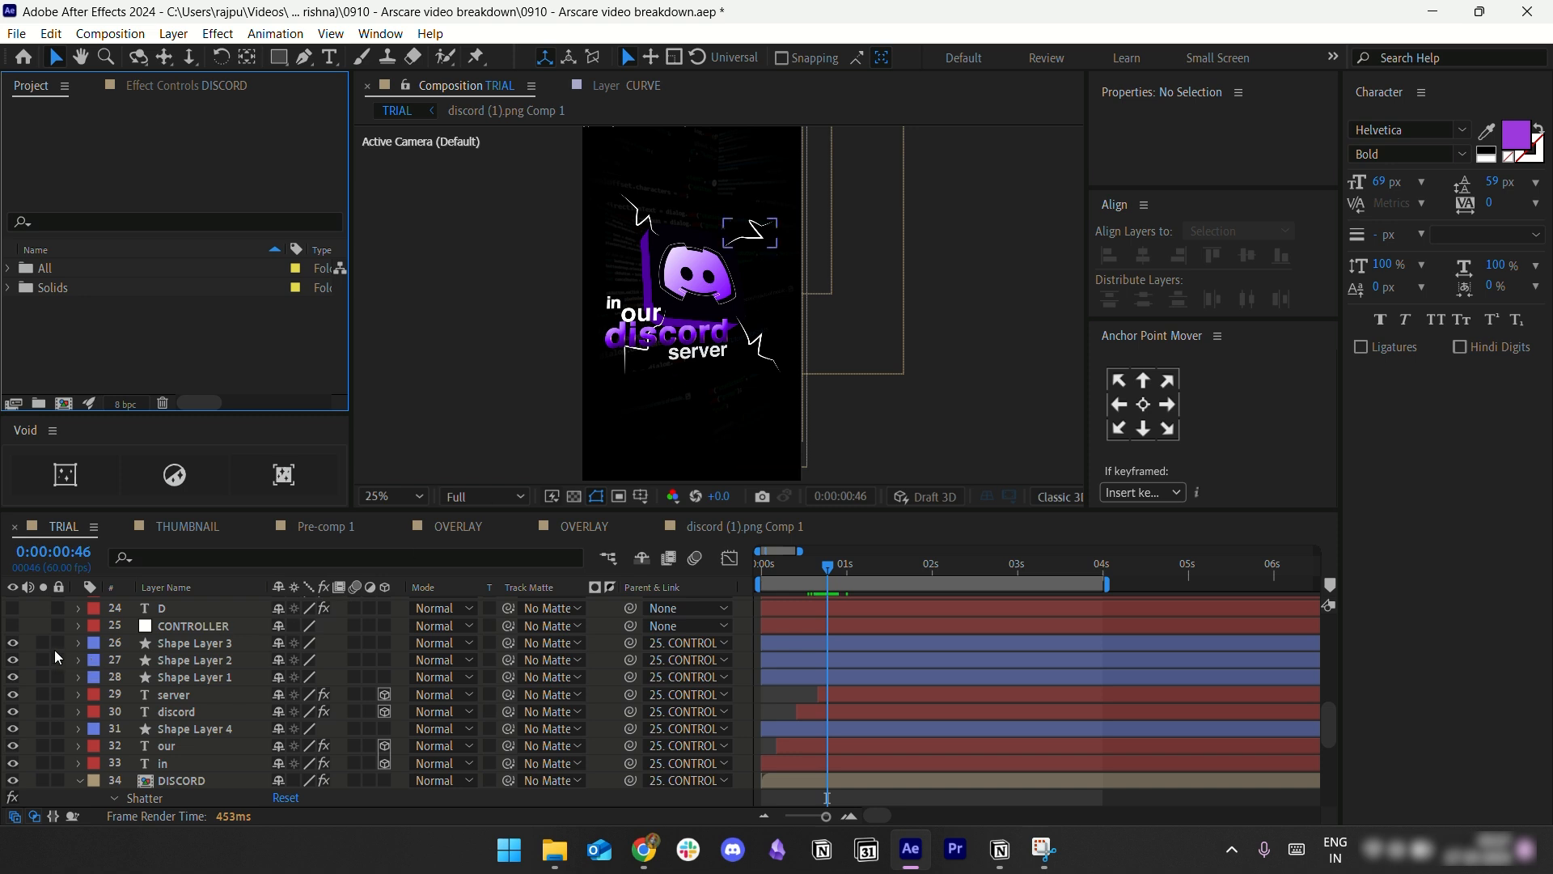
Step: Show the CONTROLLER layer in TRIAL and select its child layers from DISCORD up to Shape Layer 3 to inspect their parenting
scroll(23, 654, up, 2)
click(13, 694)
click(186, 695)
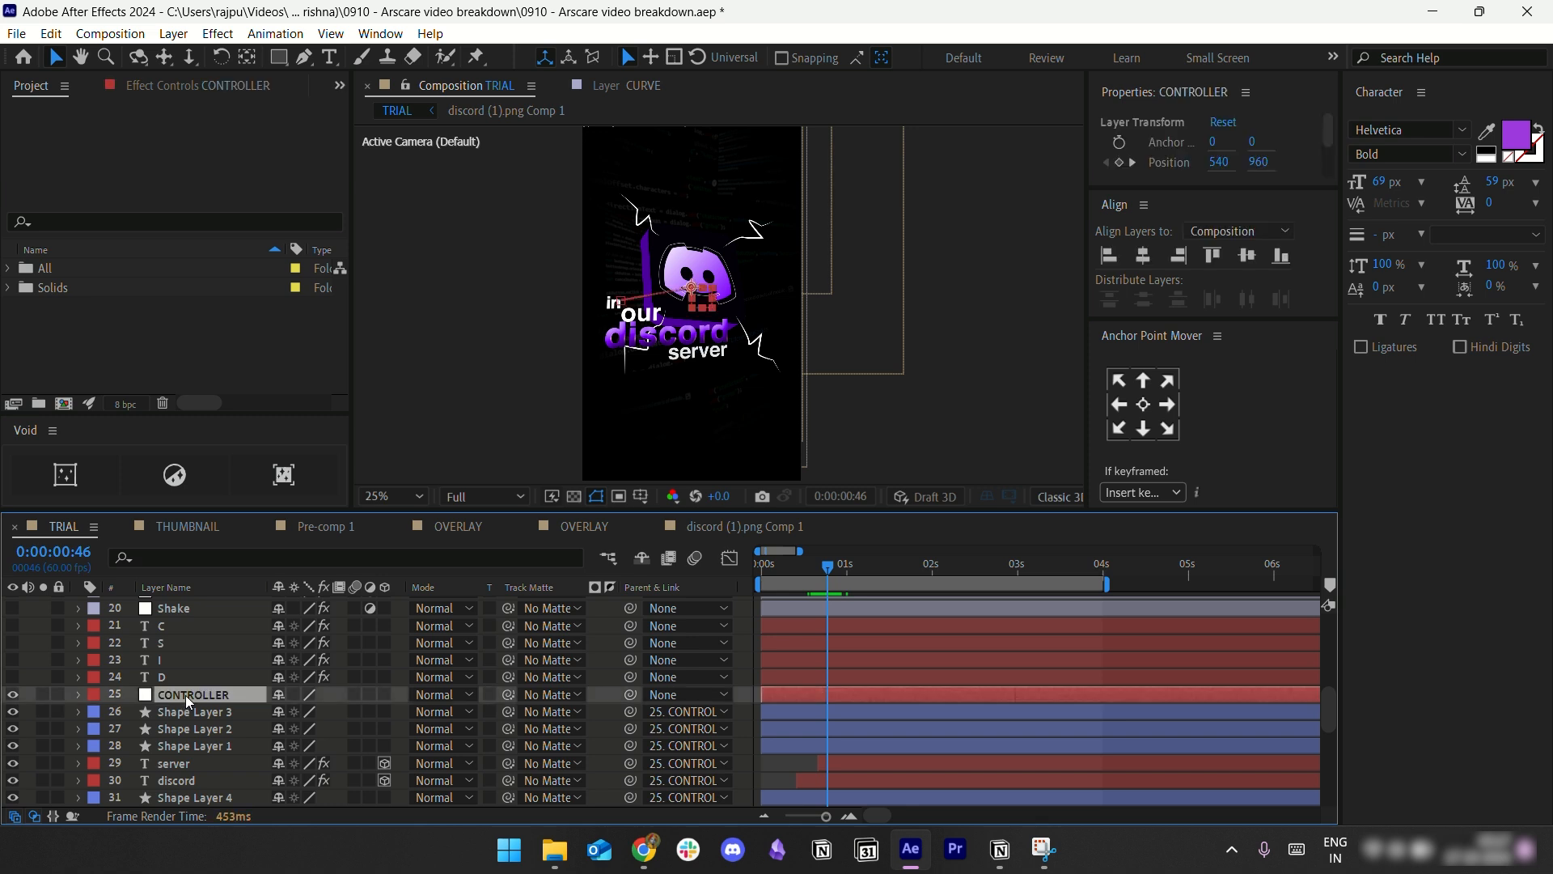
scroll(187, 694, down, 2)
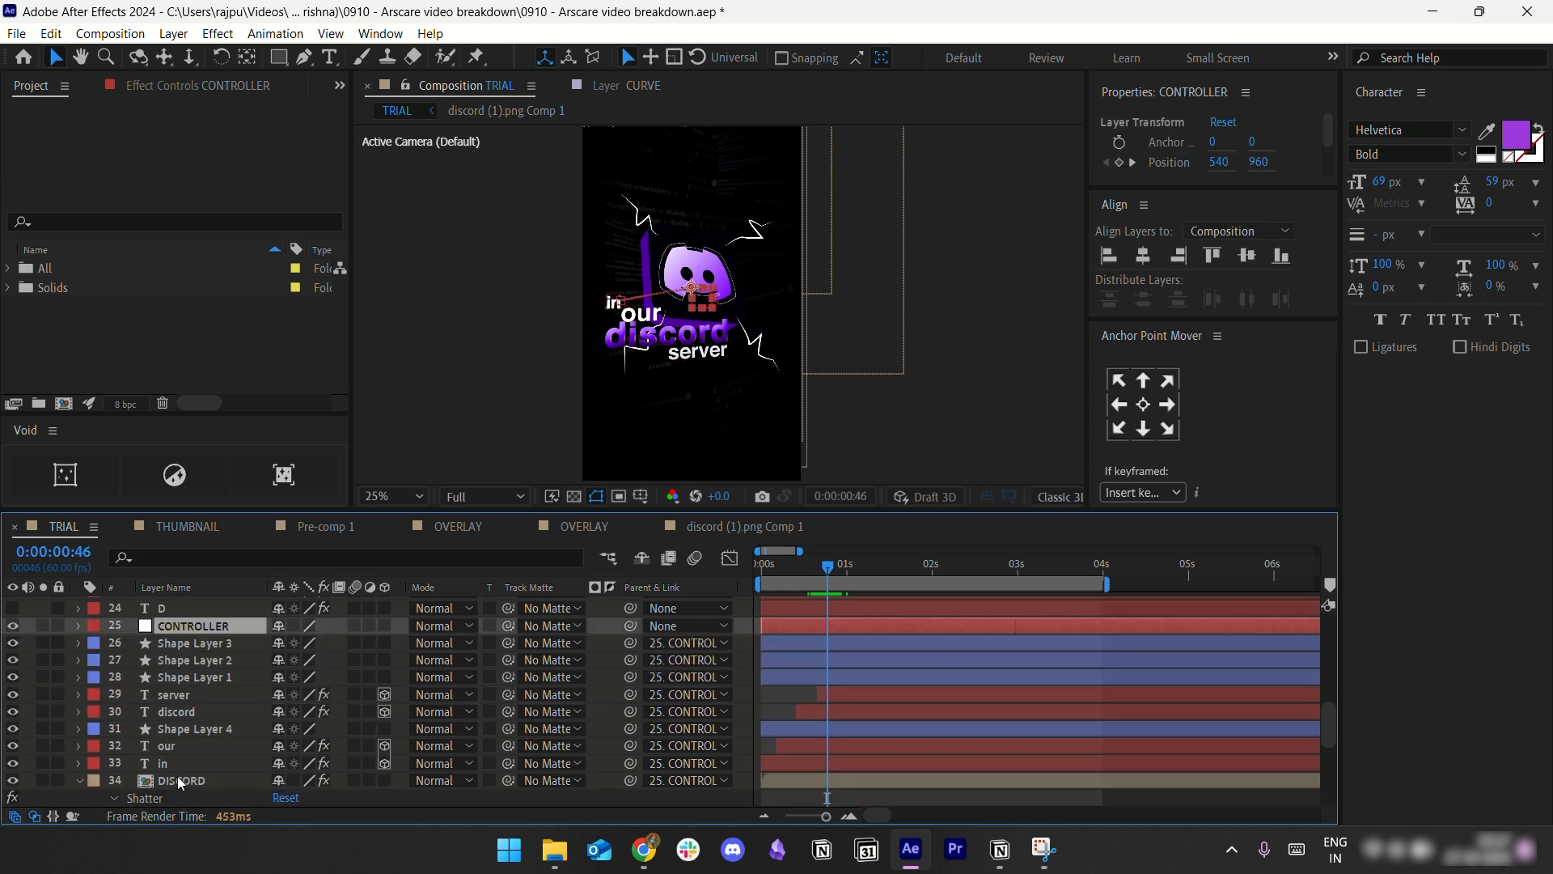
click(177, 776)
shift+click(181, 644)
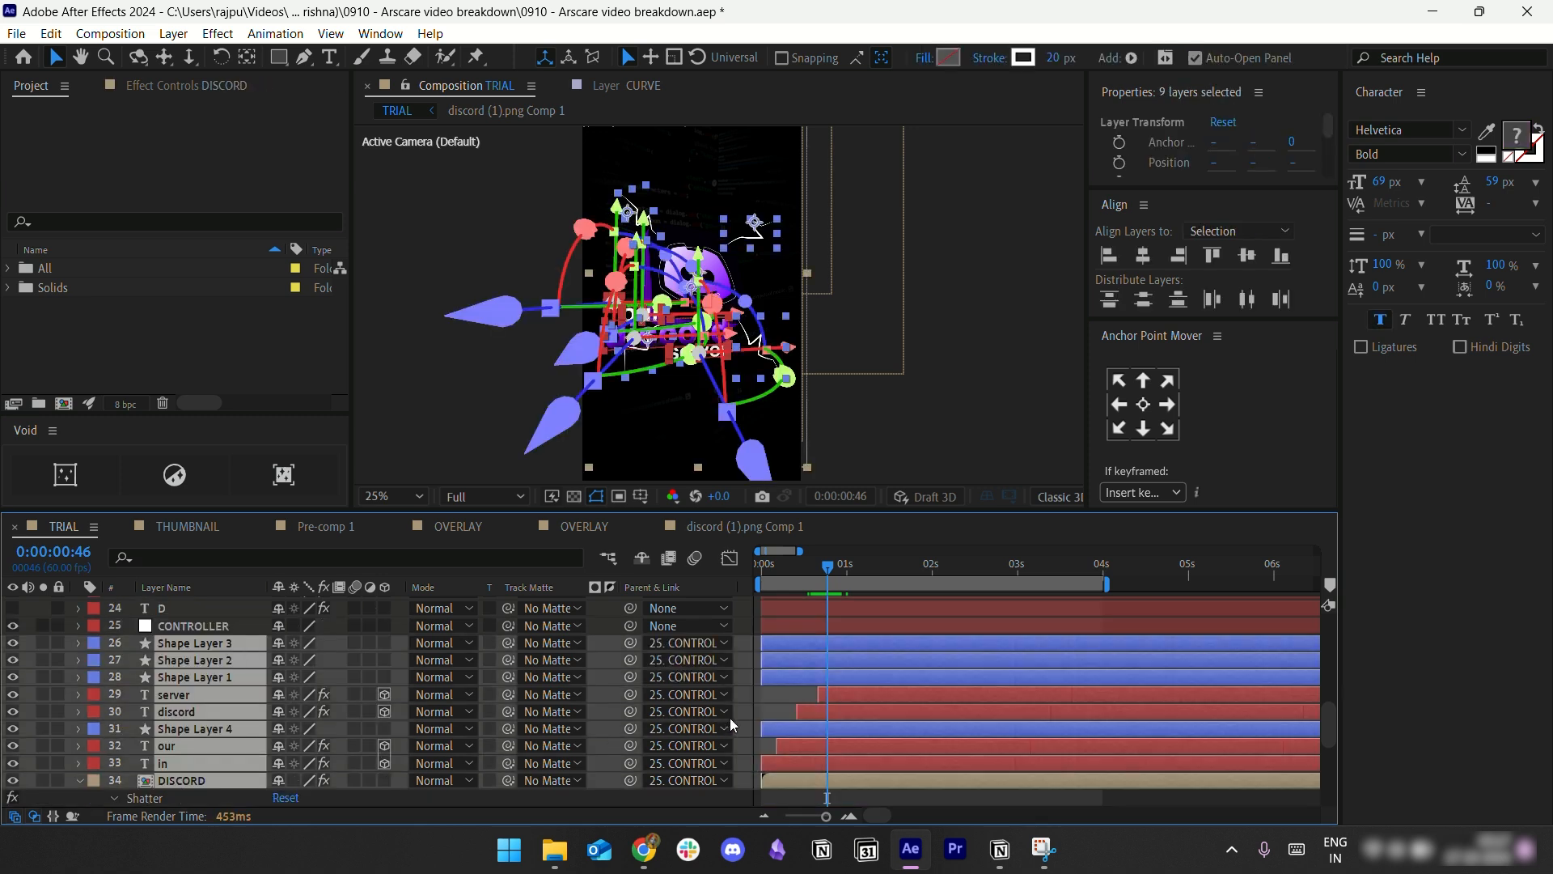
scroll(283, 659, up, 2)
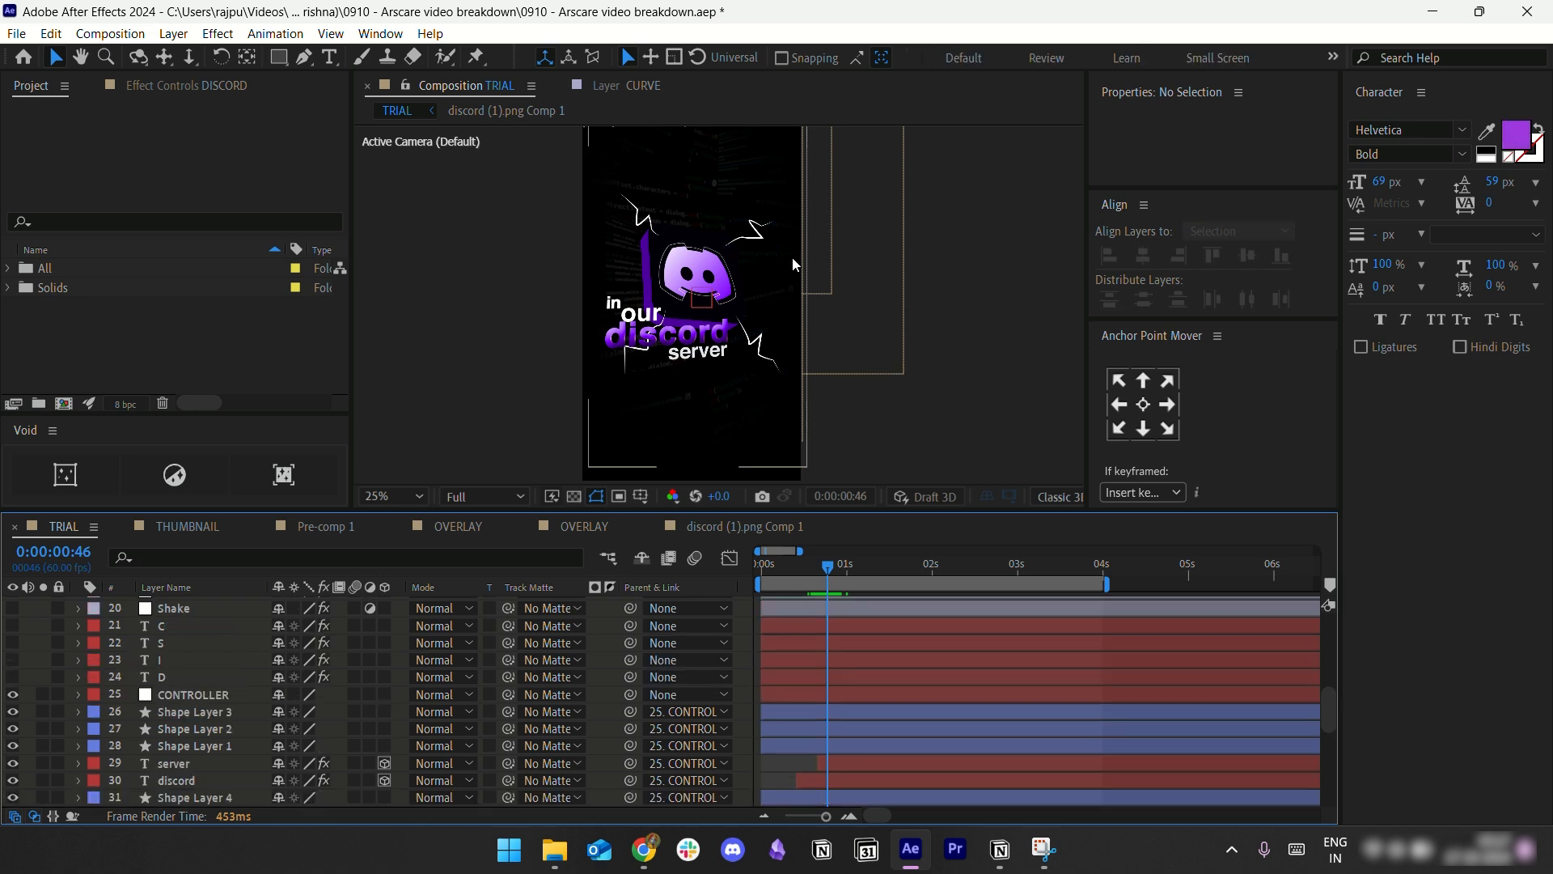
scroll(795, 278, up, 1)
scroll(635, 298, down, 1)
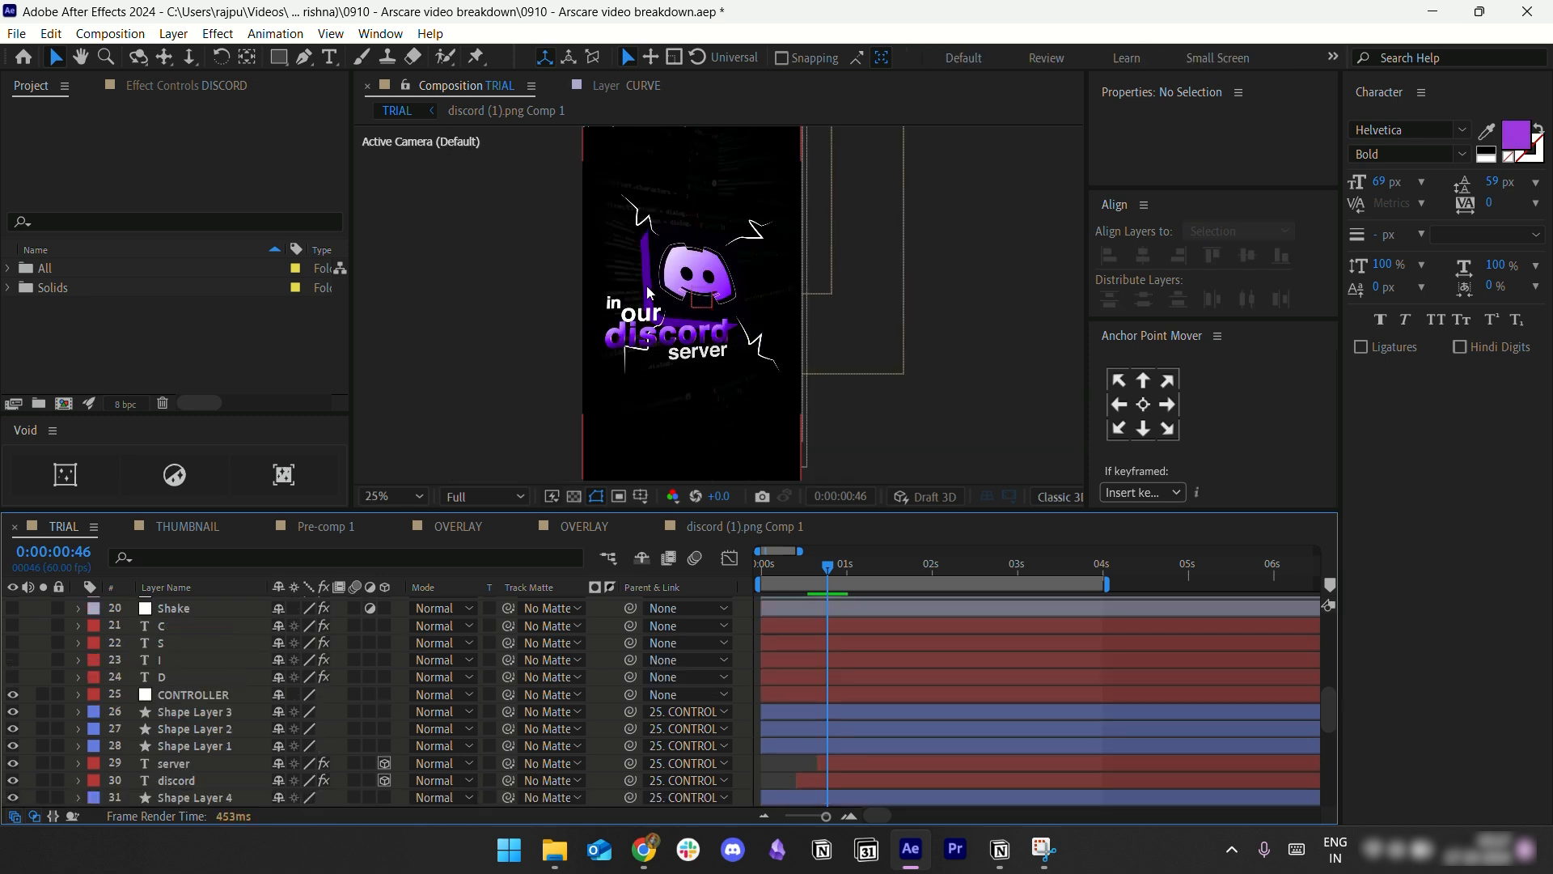
scroll(679, 316, up, 1)
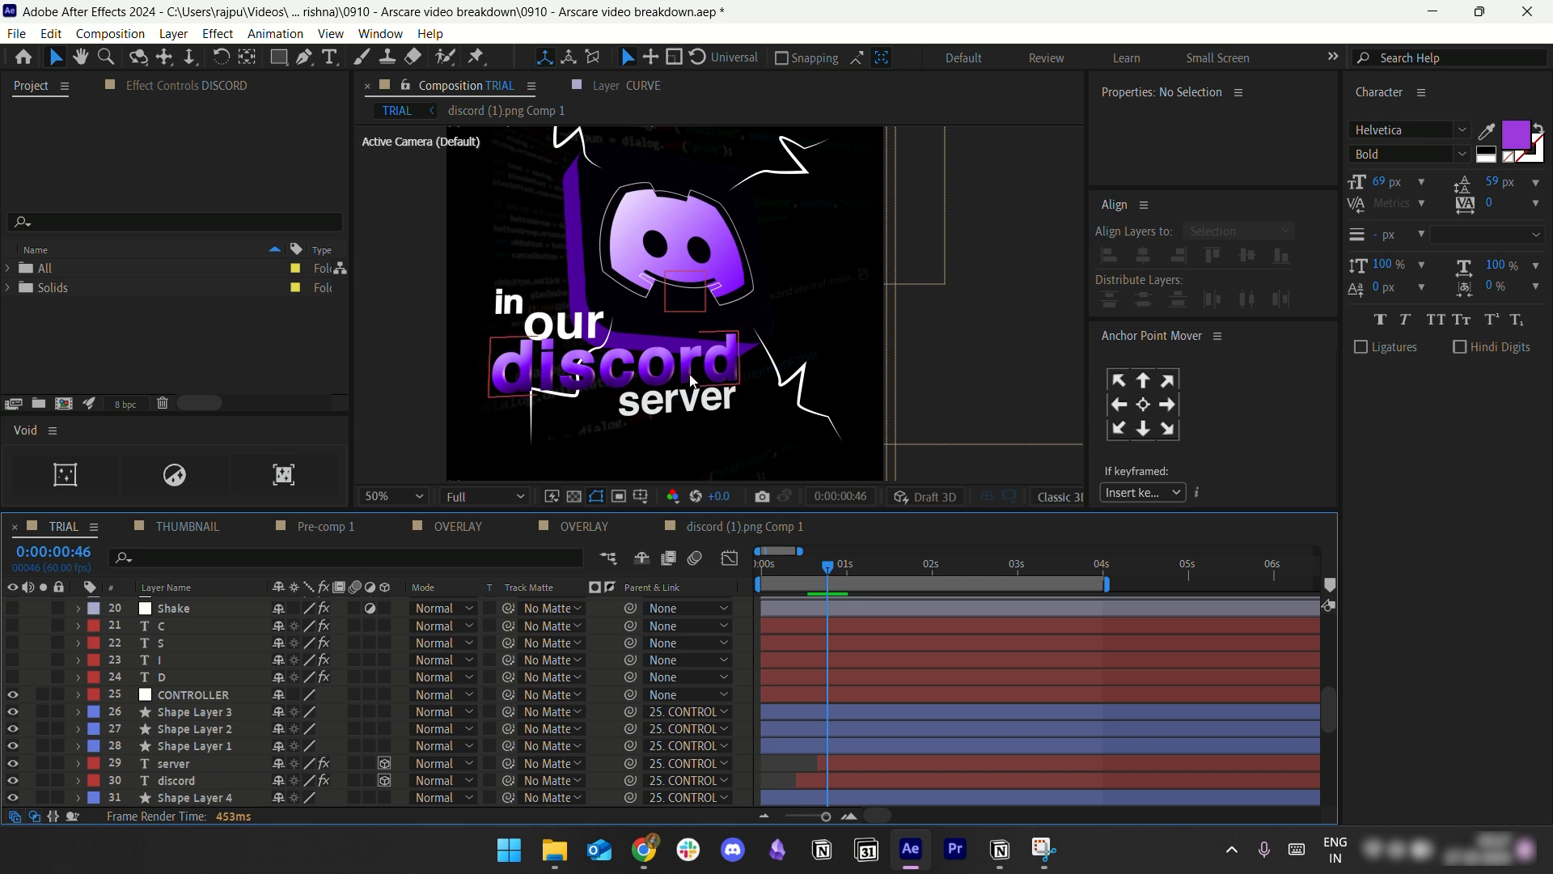
scroll(718, 304, down, 1)
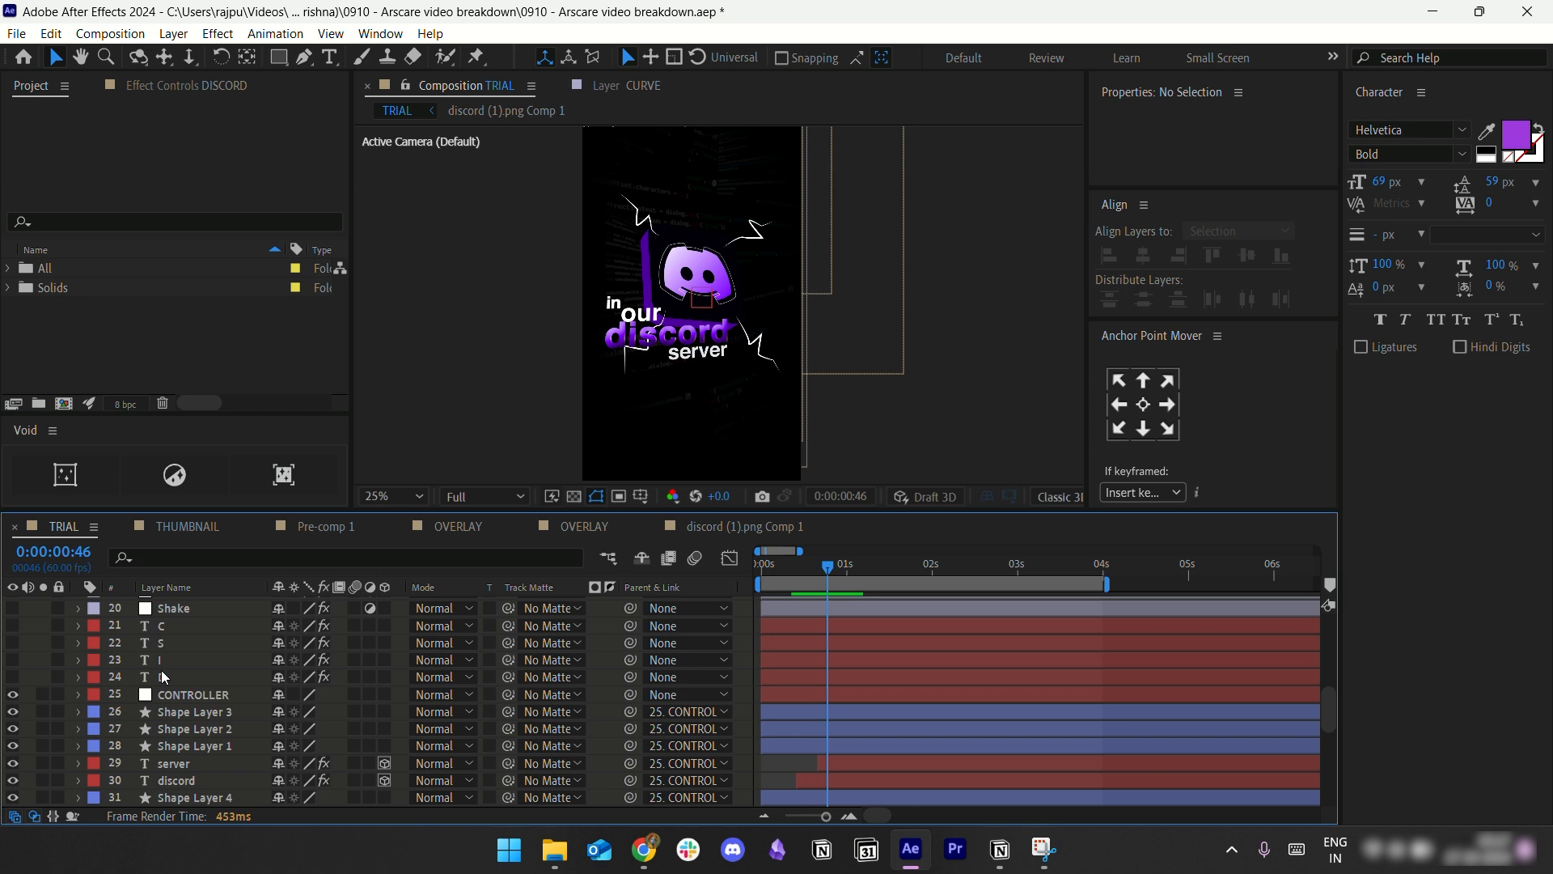
Step: Switch to the Miro board and draw a closed pen outline around the word "discord" on the video
click(189, 675)
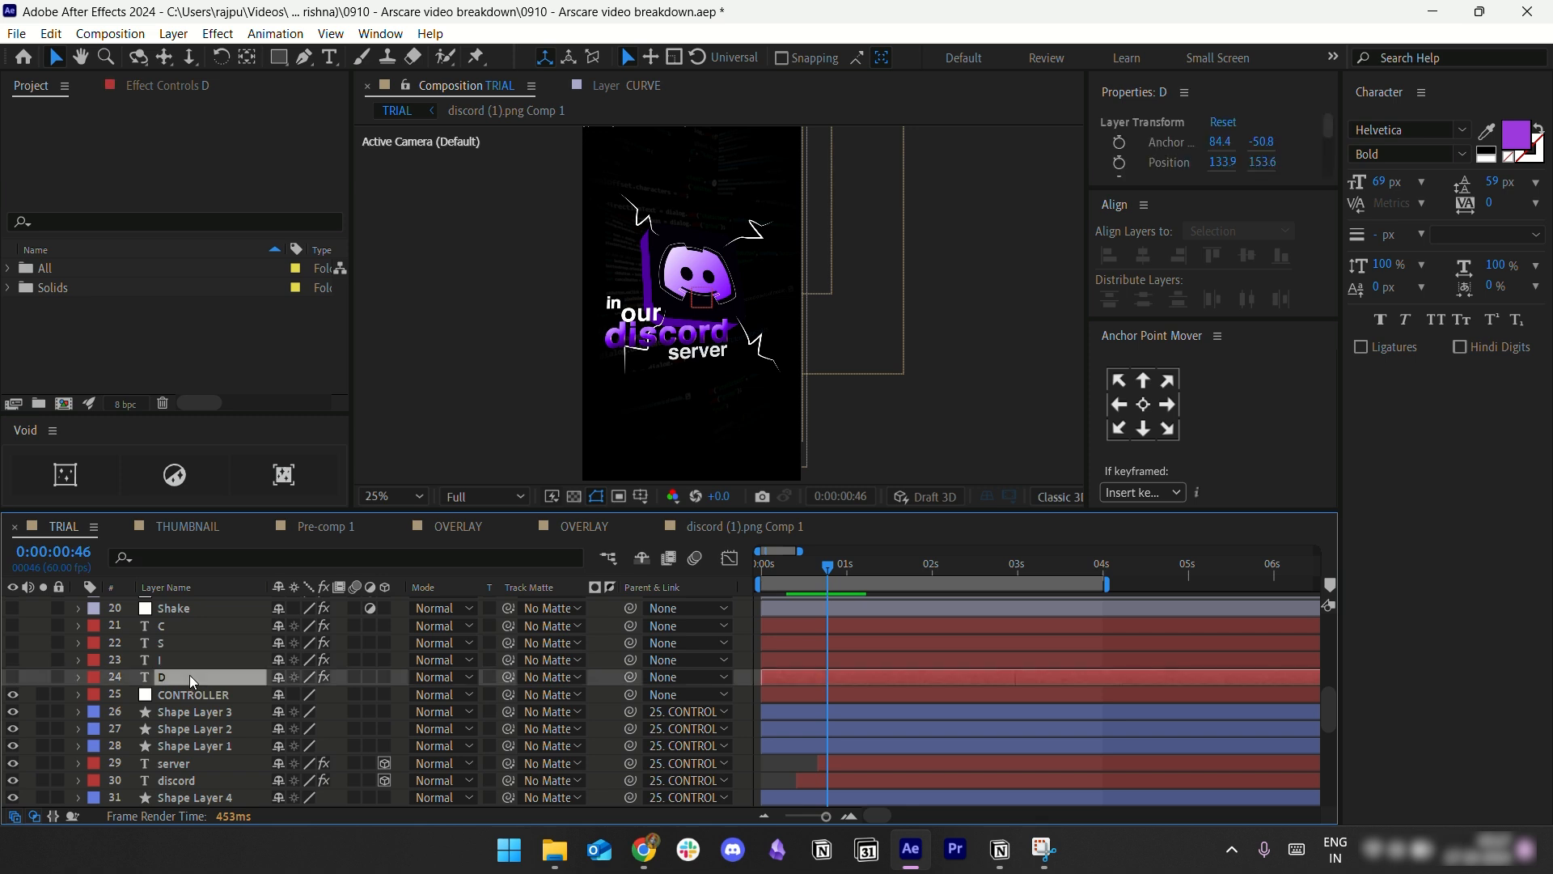
click(644, 849)
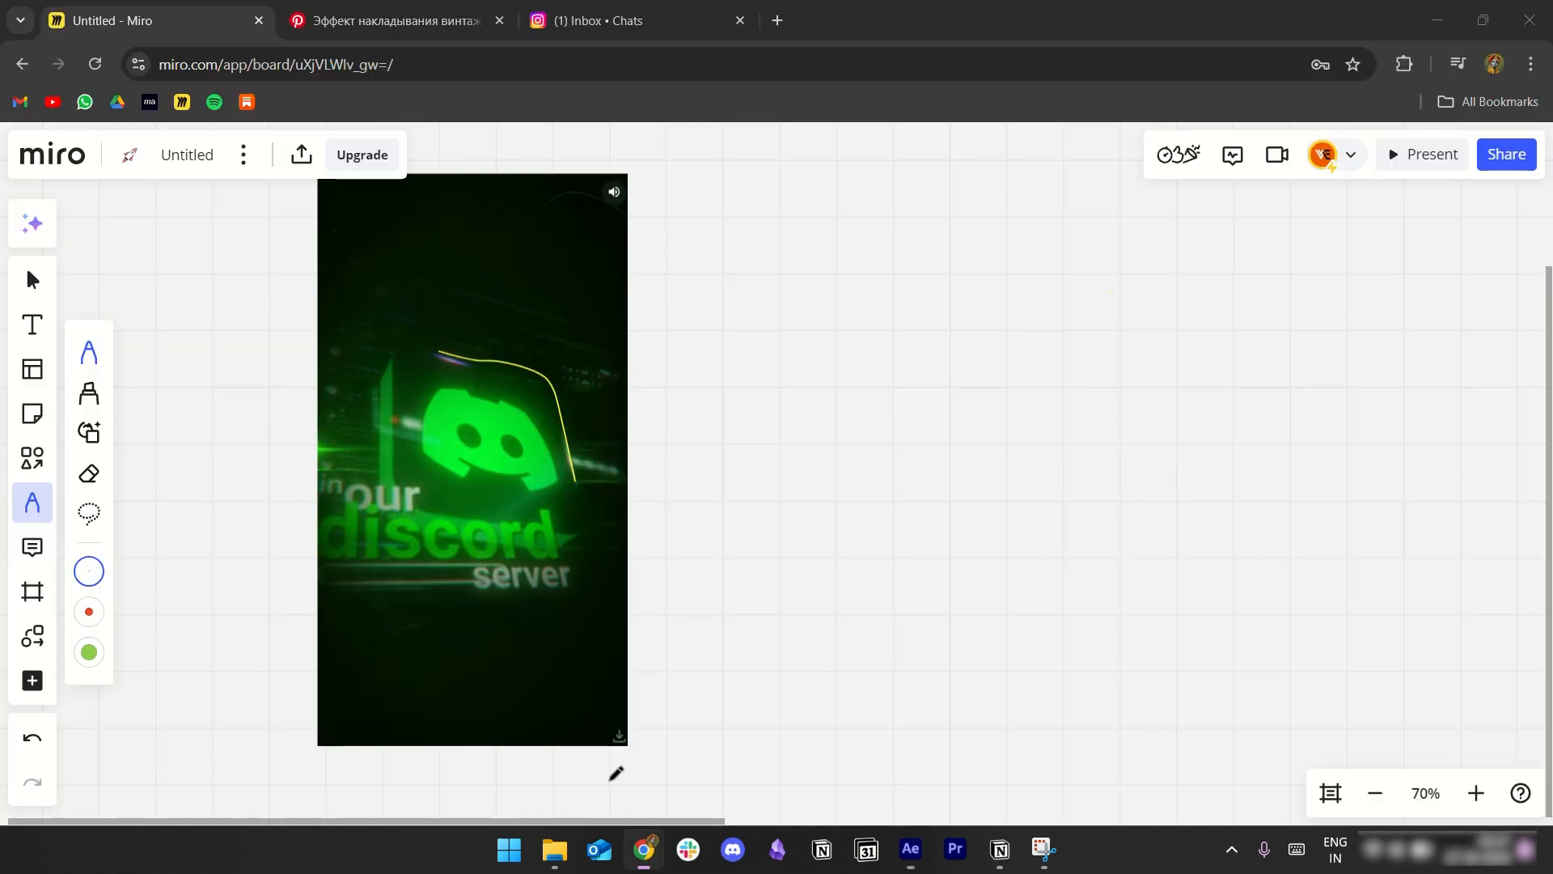
mouse_move(340, 486)
mouse_down()
mouse_move(540, 524)
mouse_move(535, 577)
mouse_move(340, 575)
mouse_move(346, 486)
mouse_up()
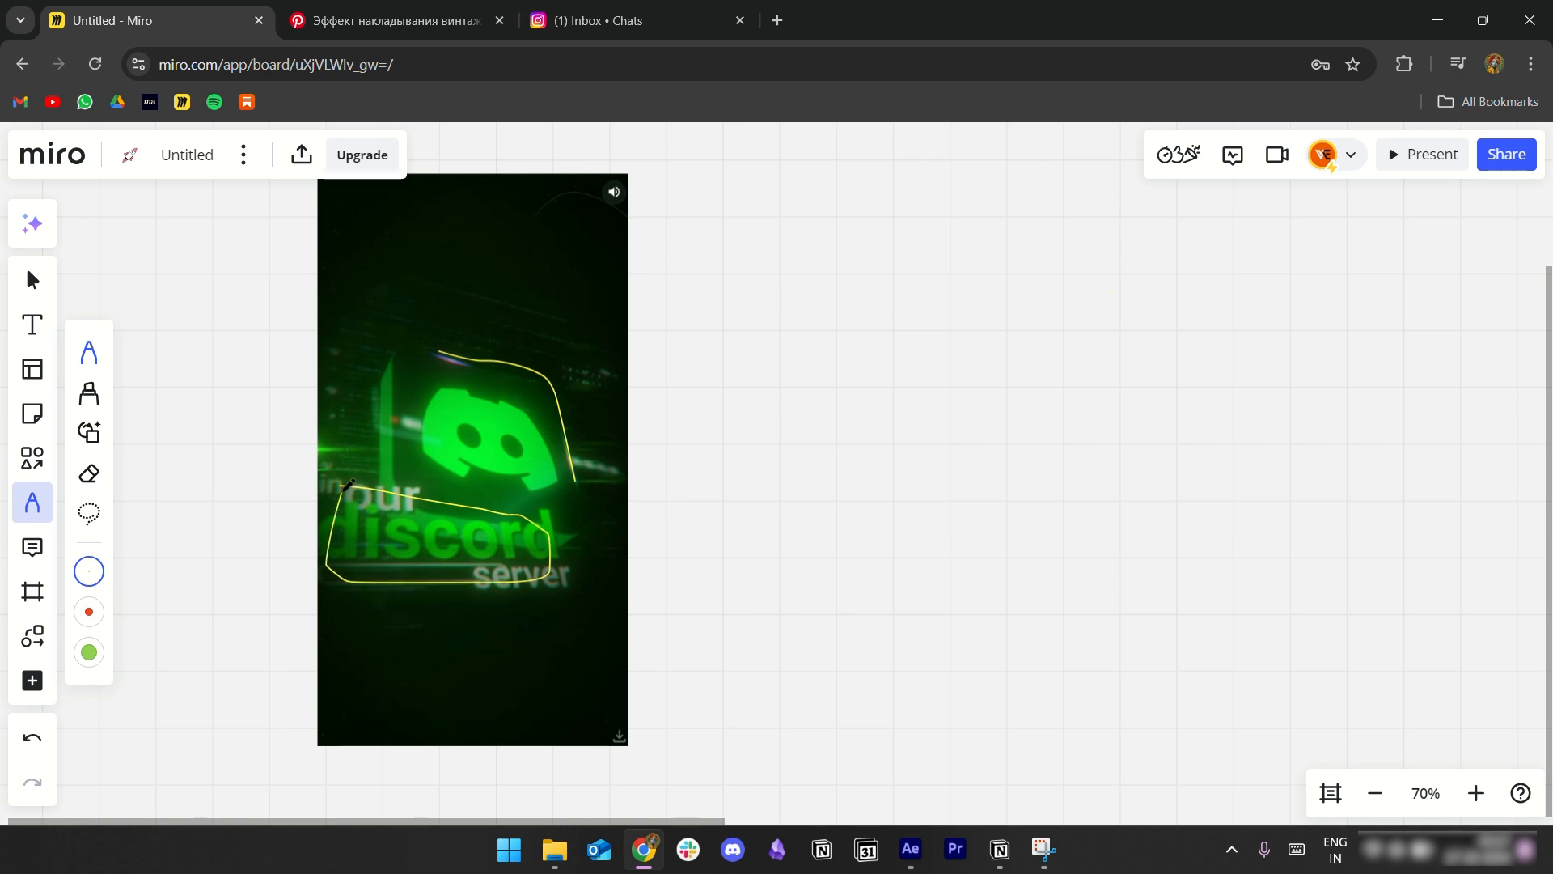
Step: Switch back to After Effects and show the text layers D, I, S and C in TRIAL
click(910, 849)
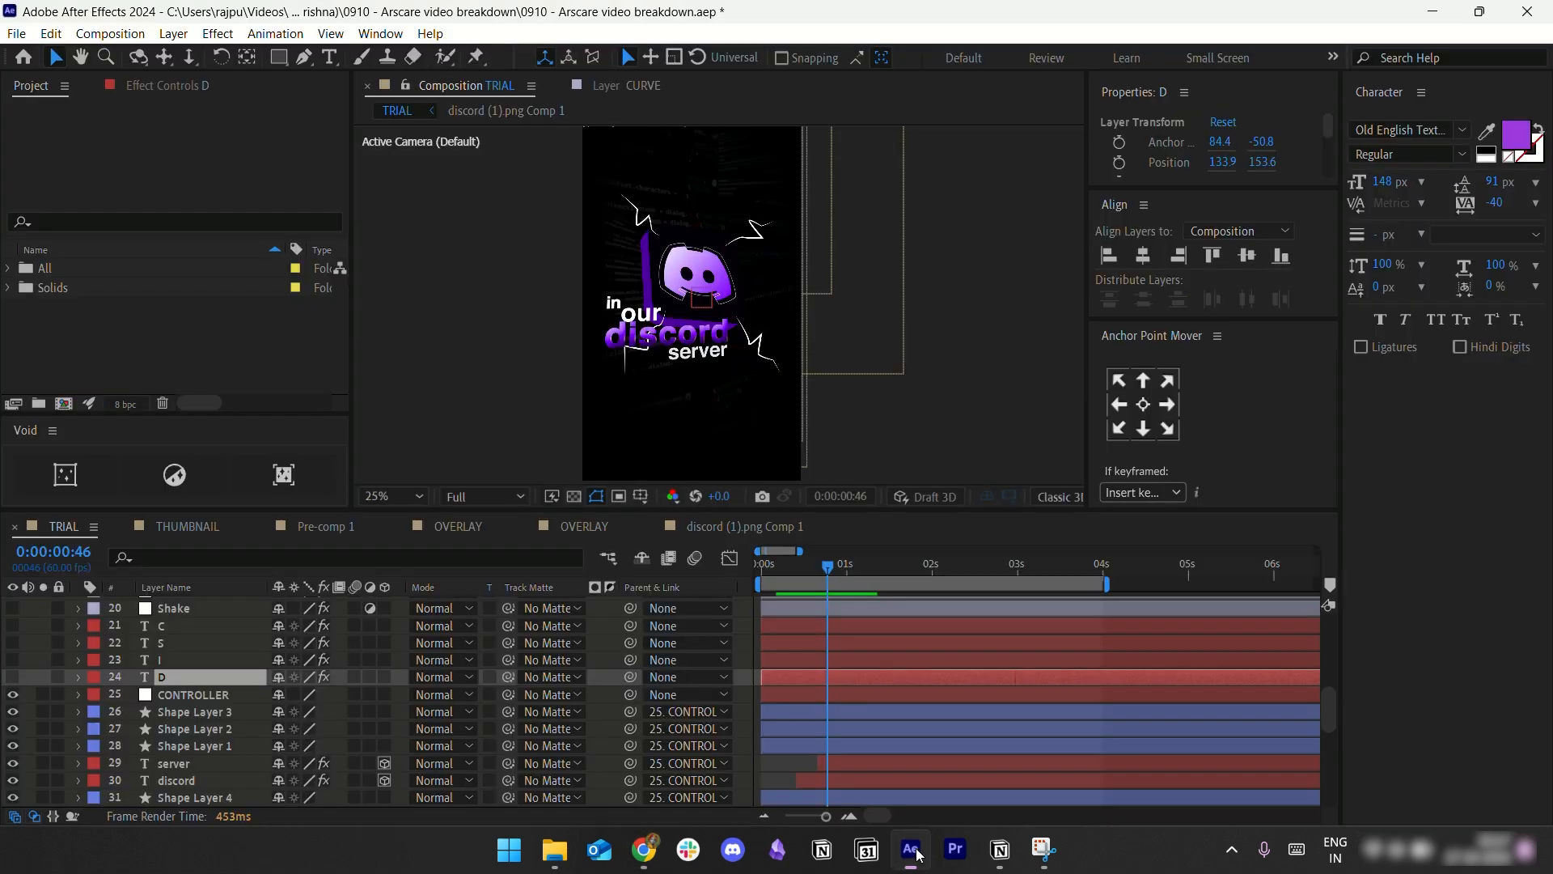
drag(13, 677, 14, 625)
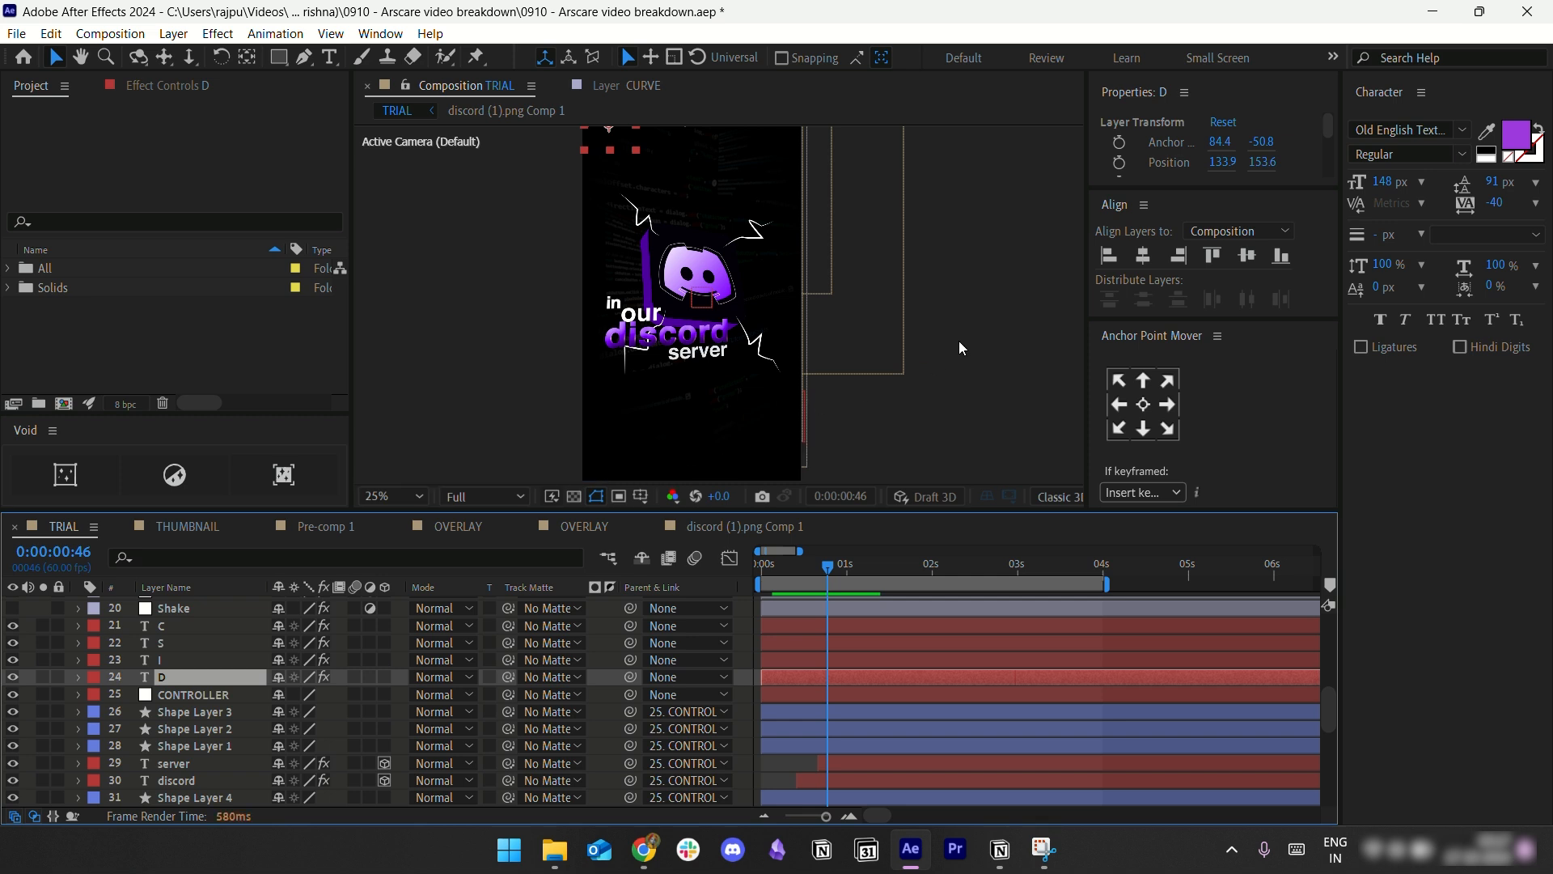
click(915, 345)
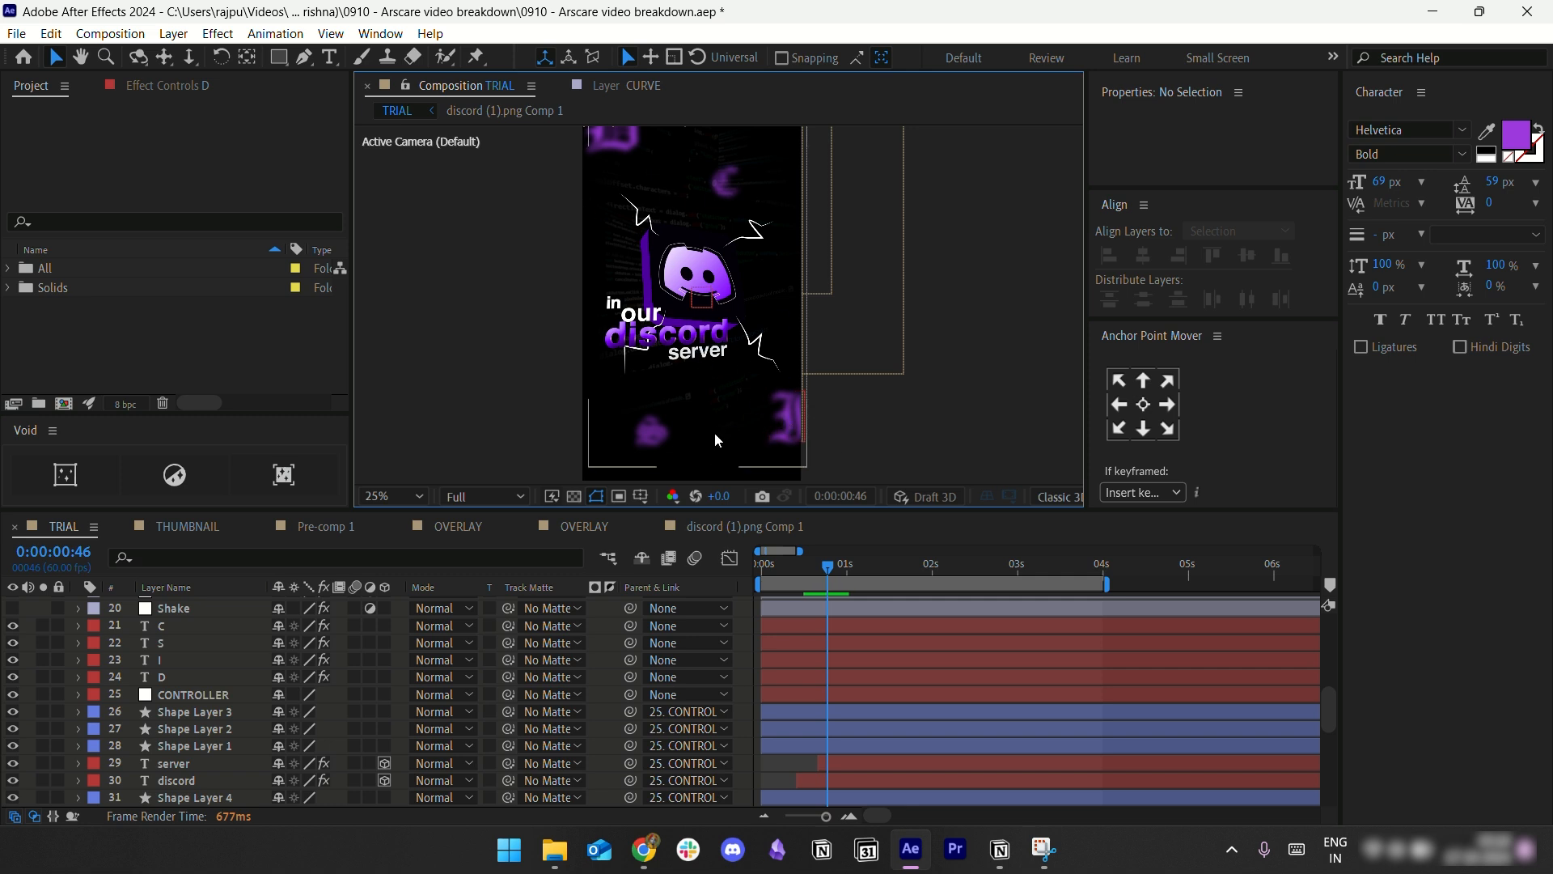
Step: Switch to Pinterest in the browser and search for "black myth wukong"
mouse_move(645, 861)
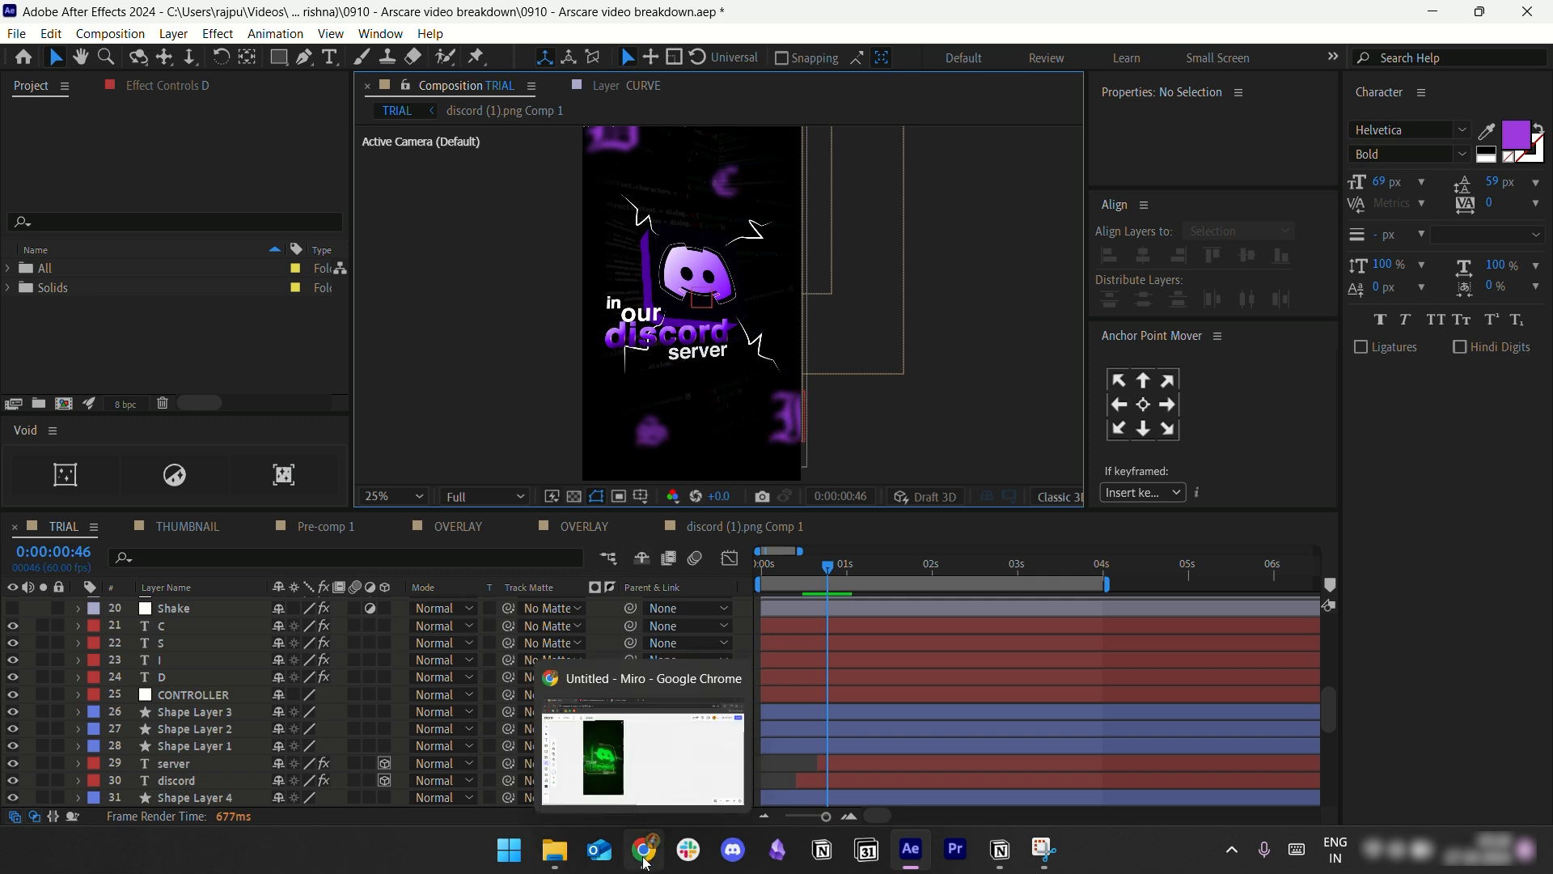
click(644, 861)
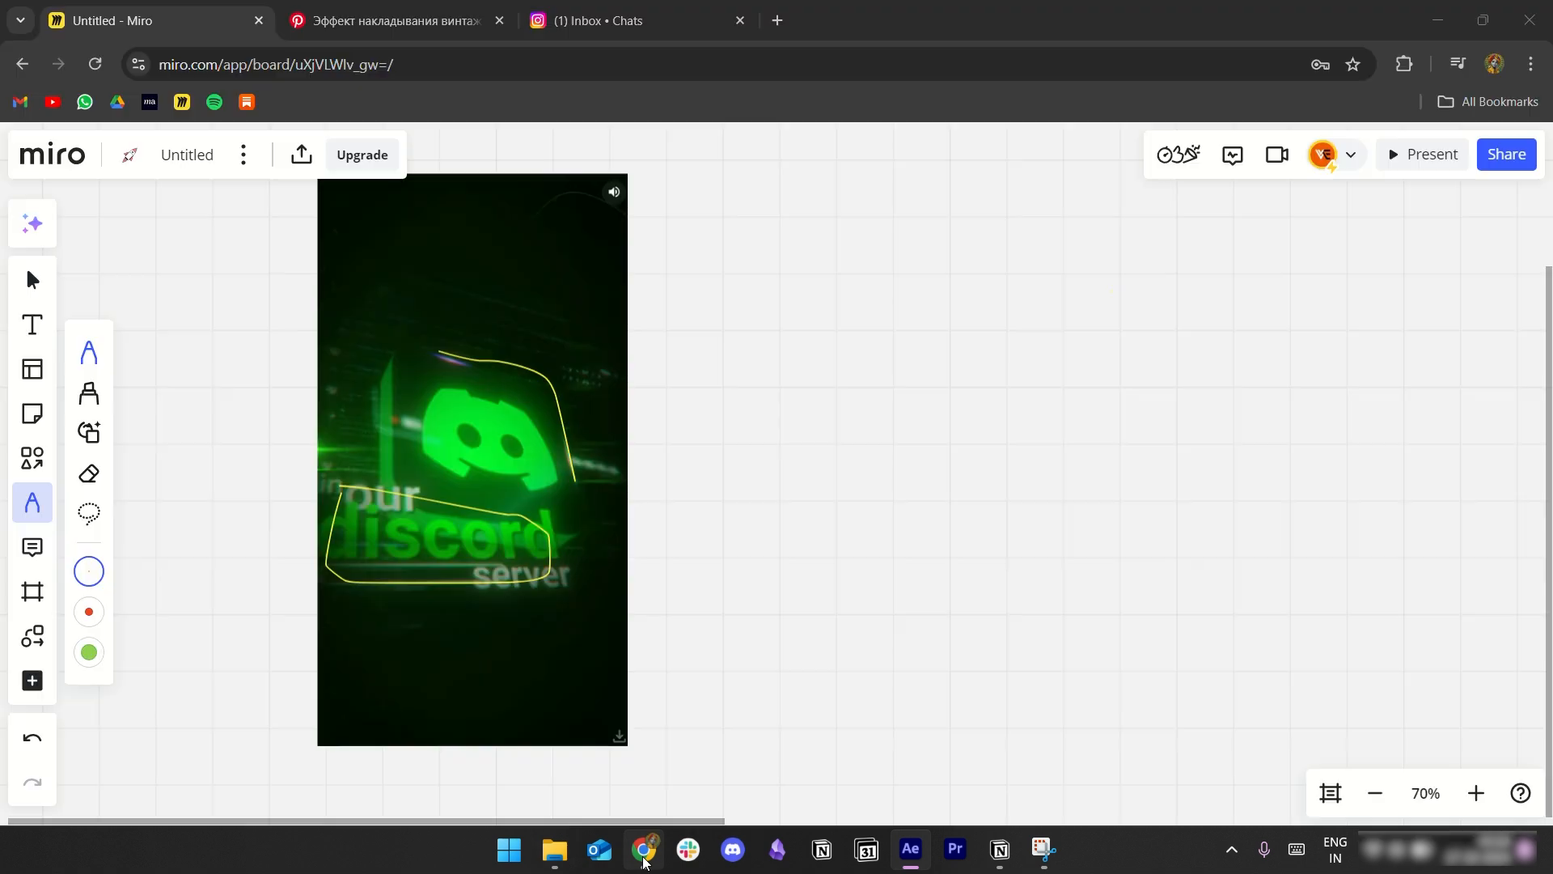
click(396, 20)
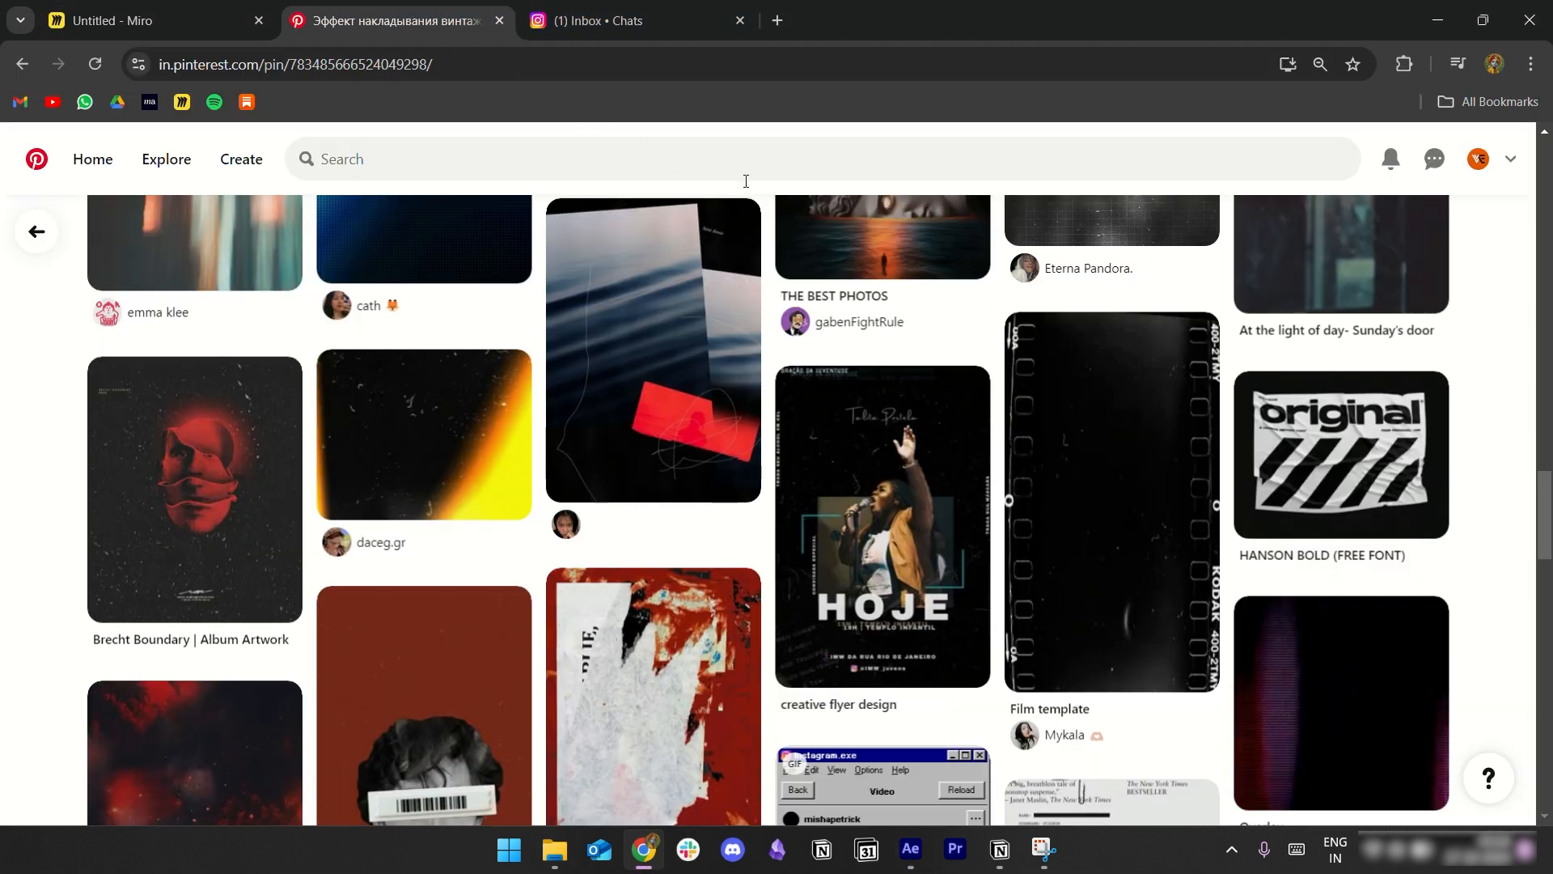
click(818, 159)
text(black myth)
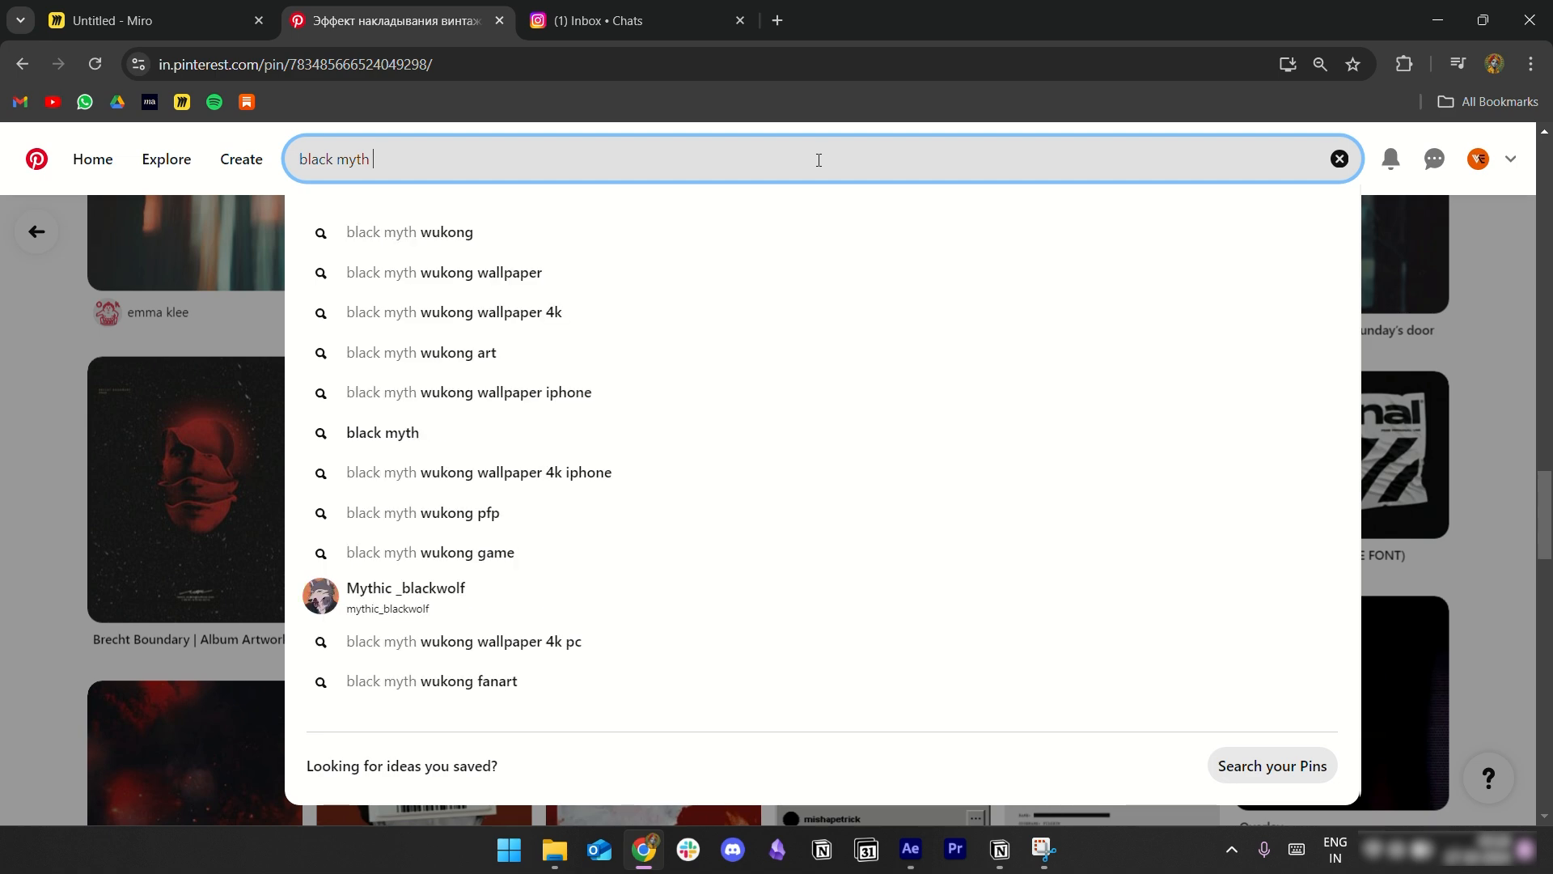
text( wukong)
key(Return)
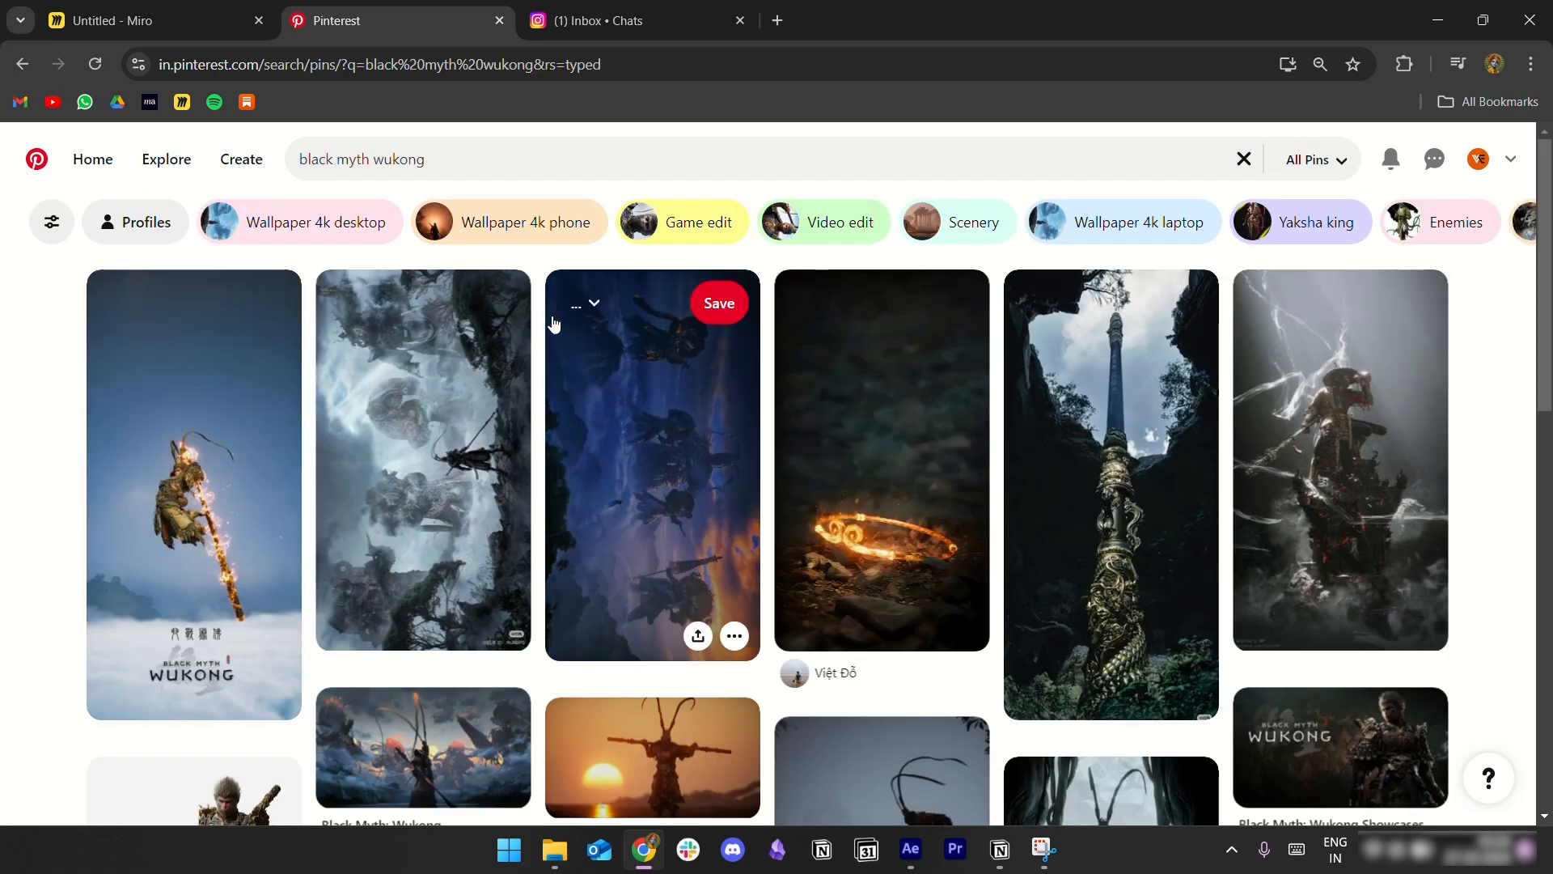
Step: Open the Wukong pin with the burning staff, examine its title lettering, and browse the related pins
scroll(296, 484, down, 1)
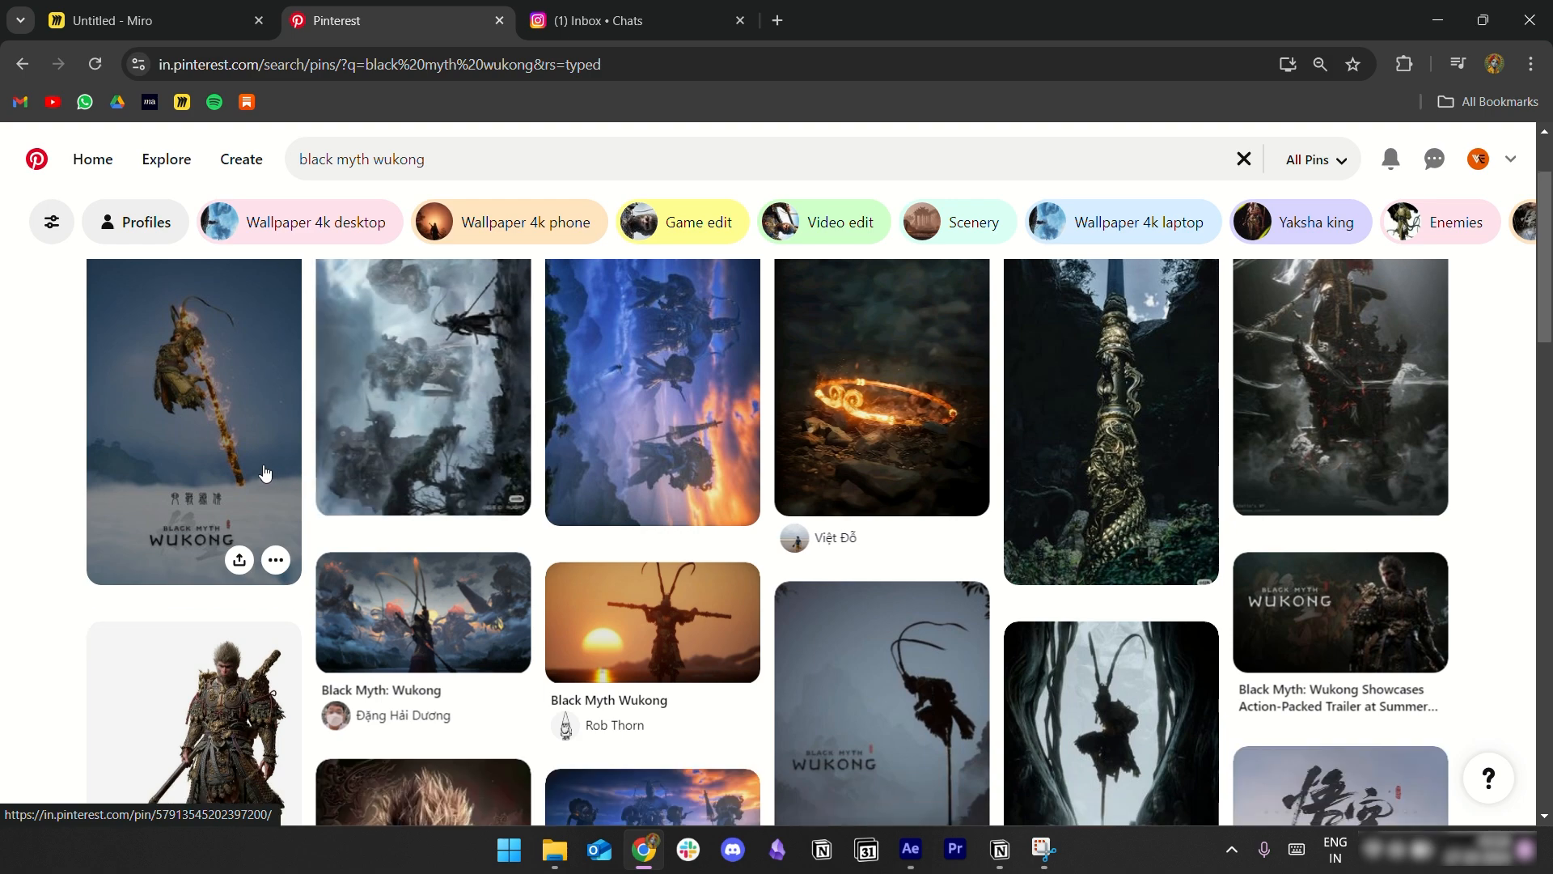
click(260, 475)
scroll(493, 509, down, 4)
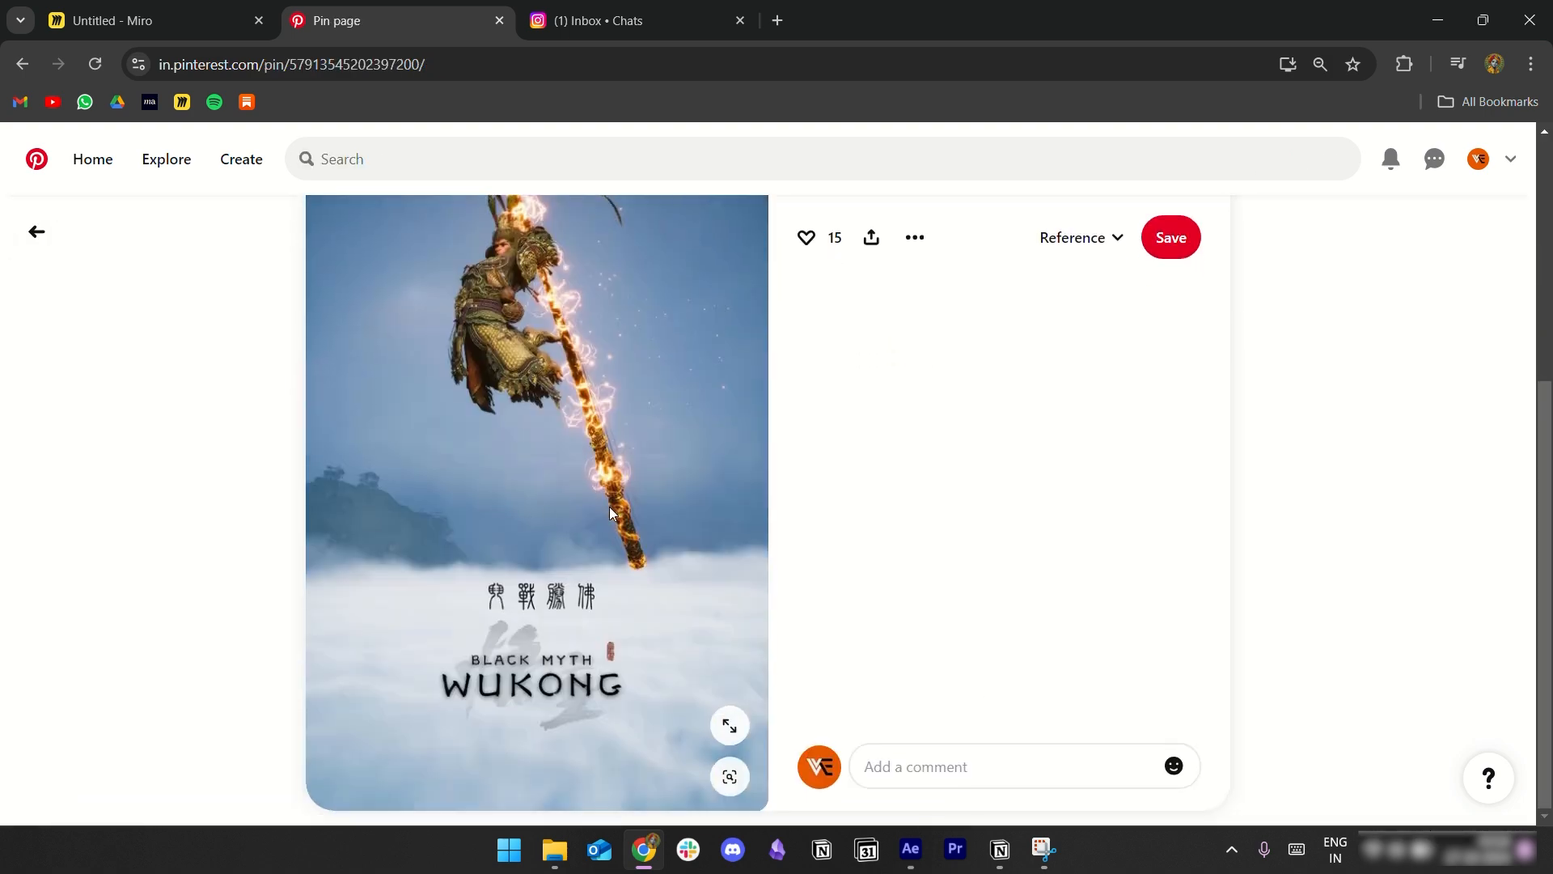
scroll(541, 475, up, 2)
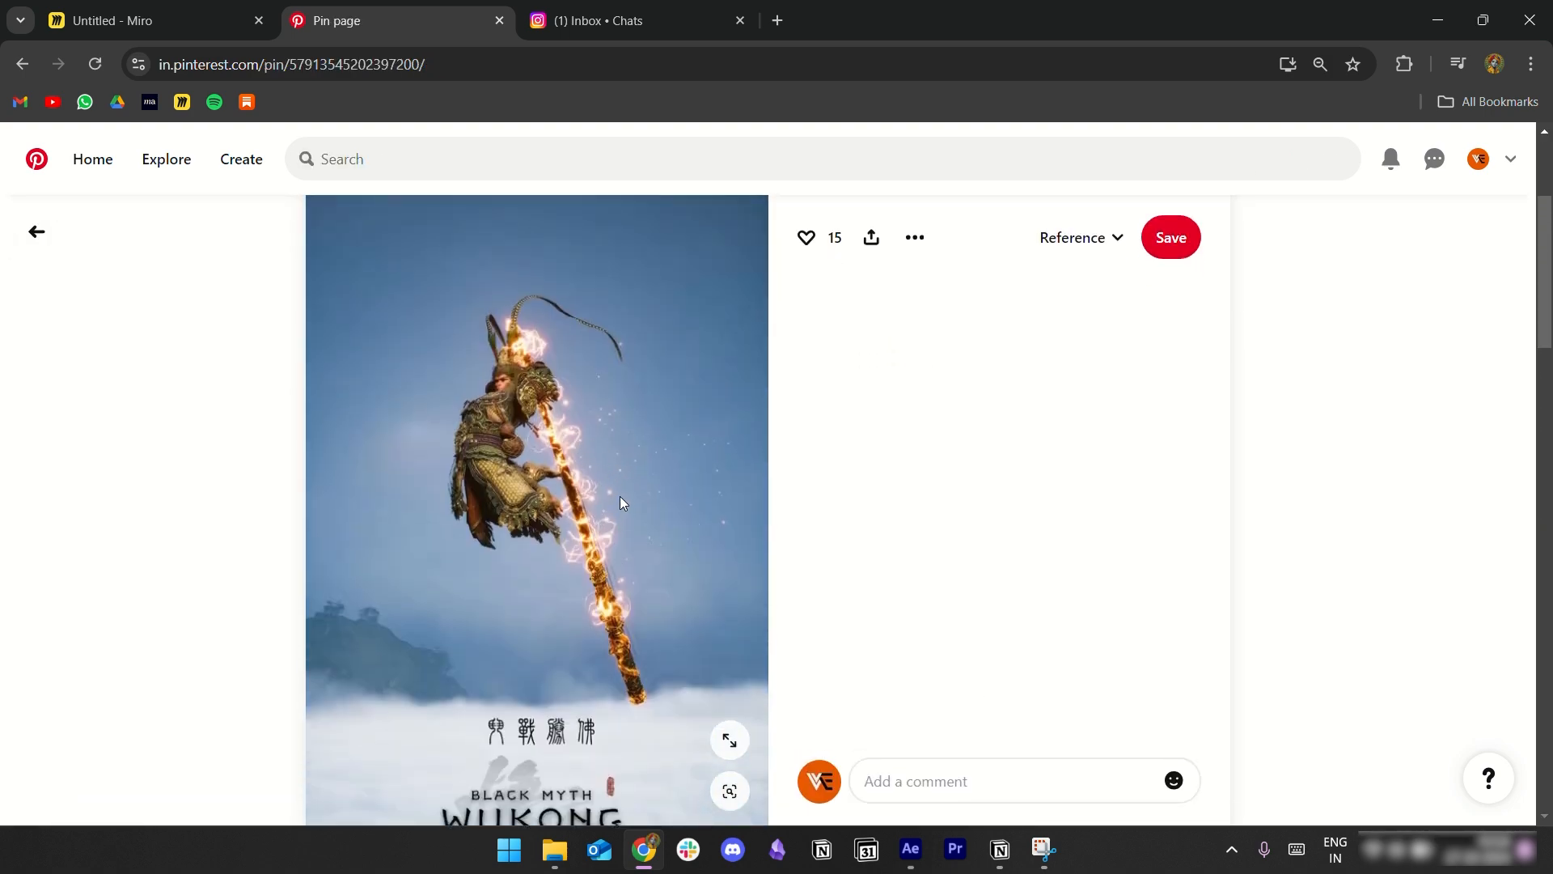
scroll(598, 493, down, 3)
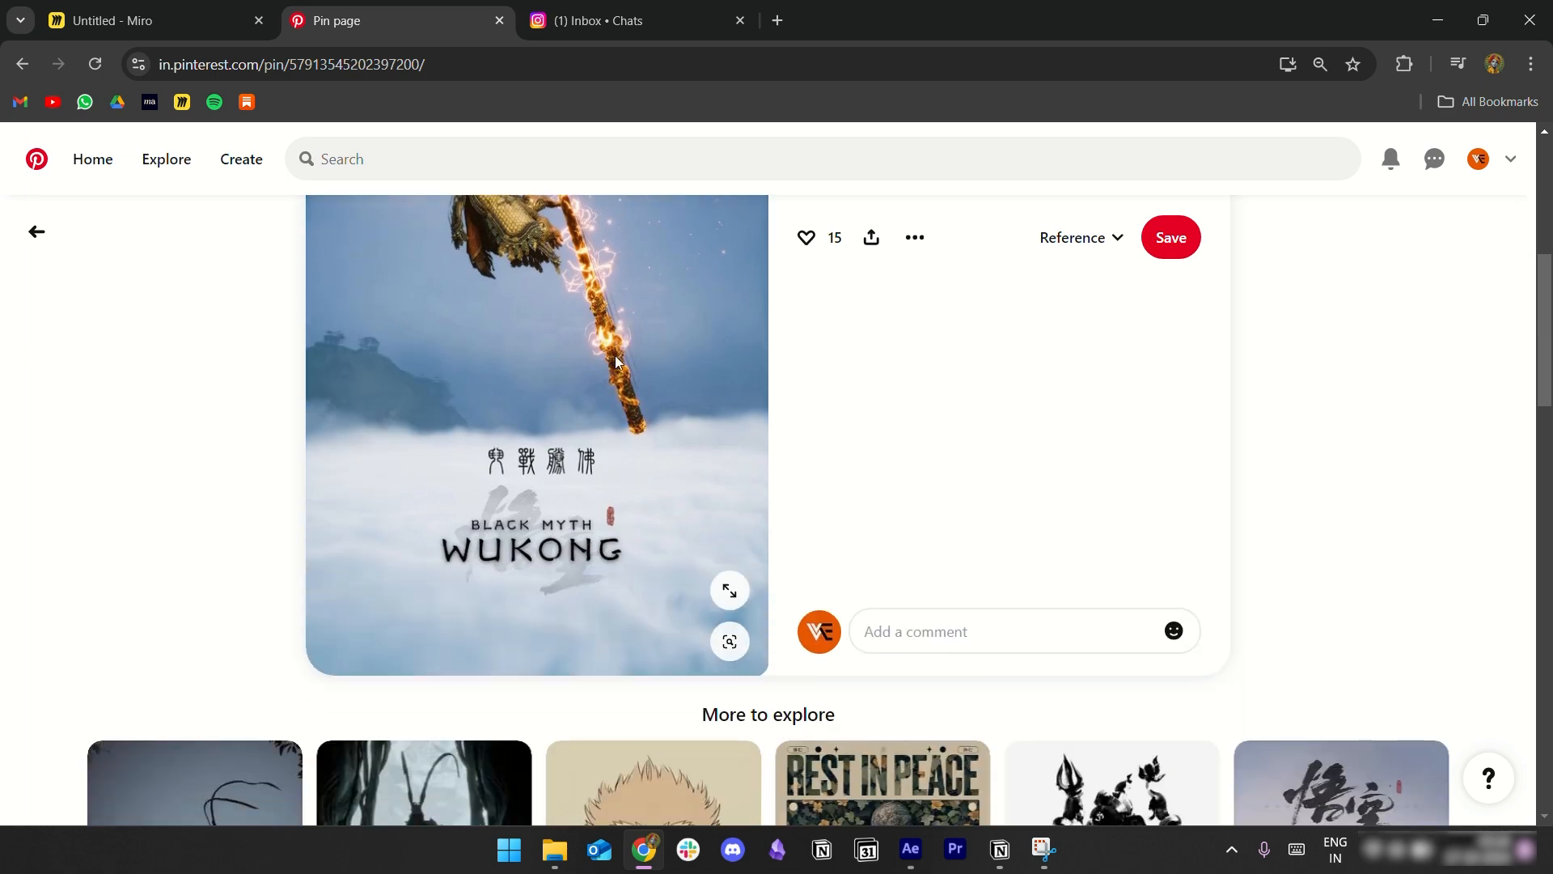
scroll(652, 368, down, 2)
scroll(652, 368, up, 2)
scroll(623, 335, down, 9)
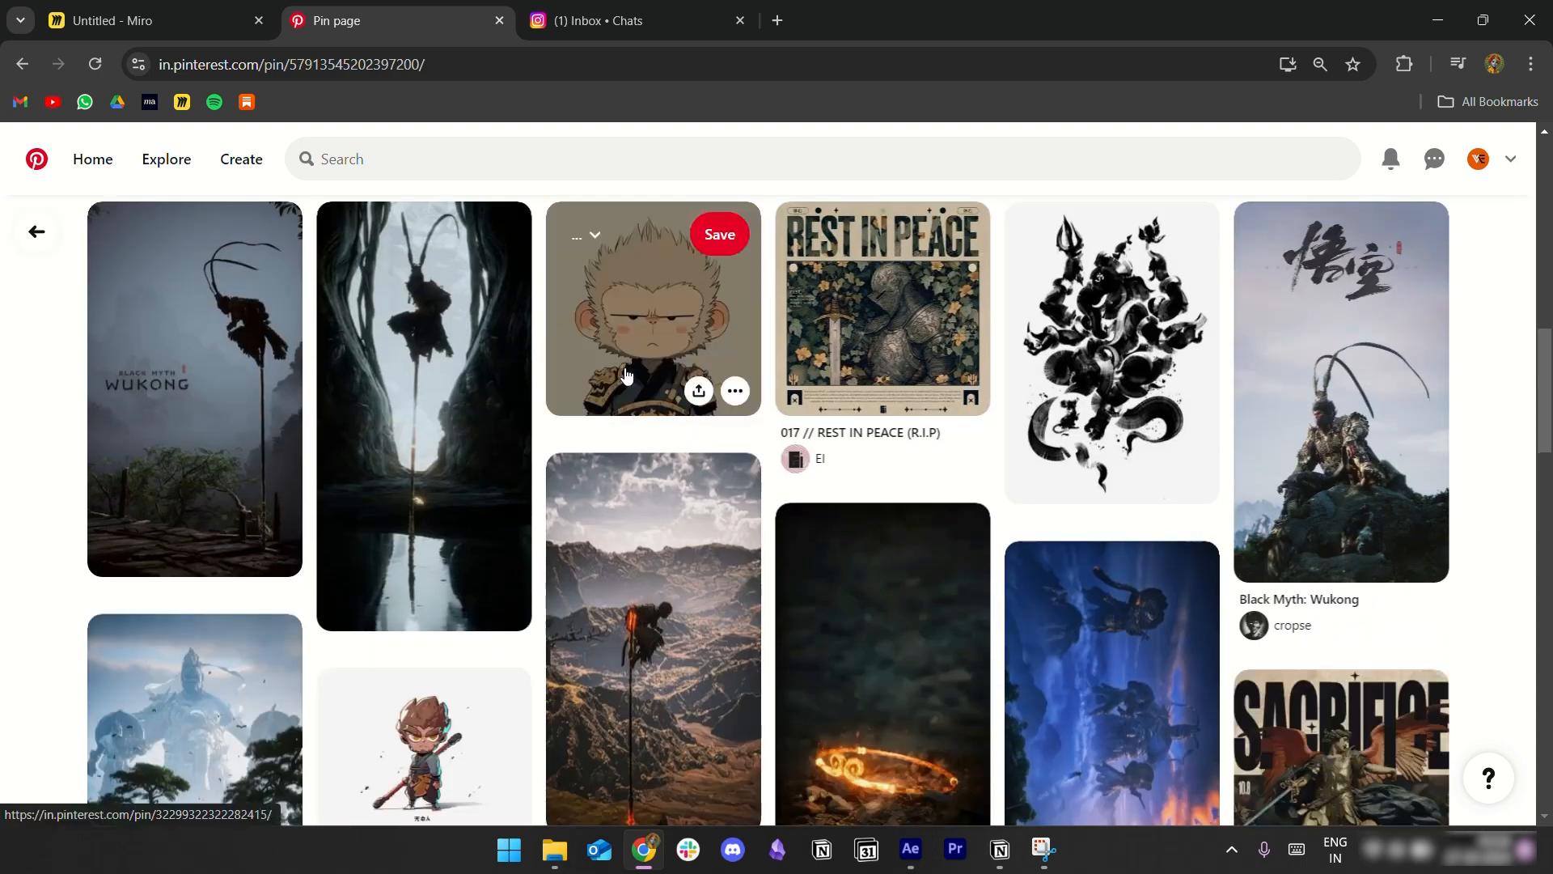
scroll(627, 374, down, 5)
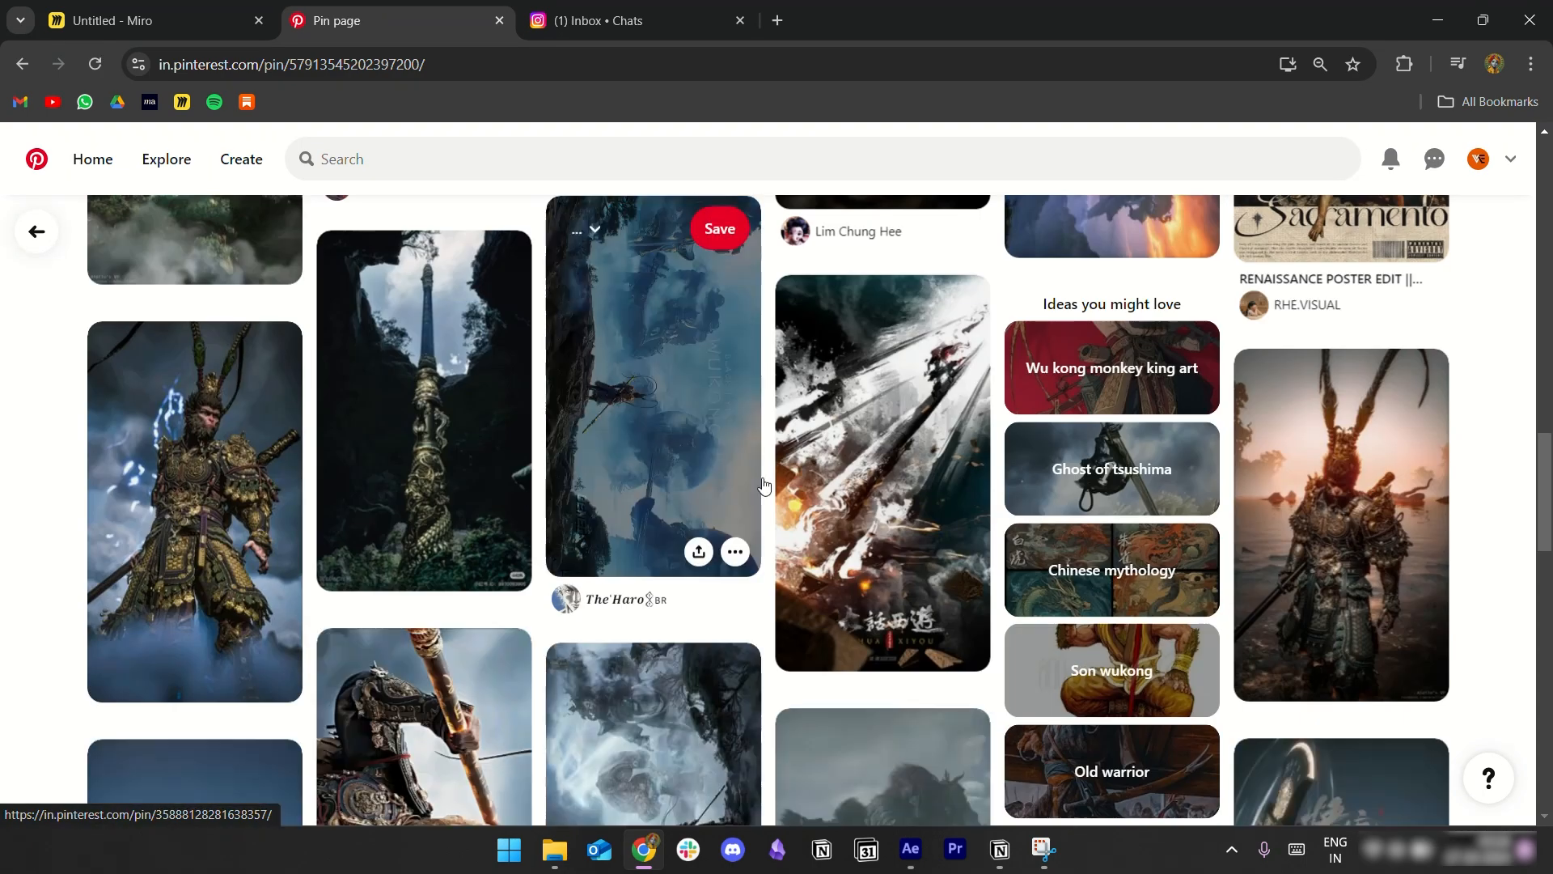
scroll(762, 487, down, 3)
scroll(767, 510, down, 5)
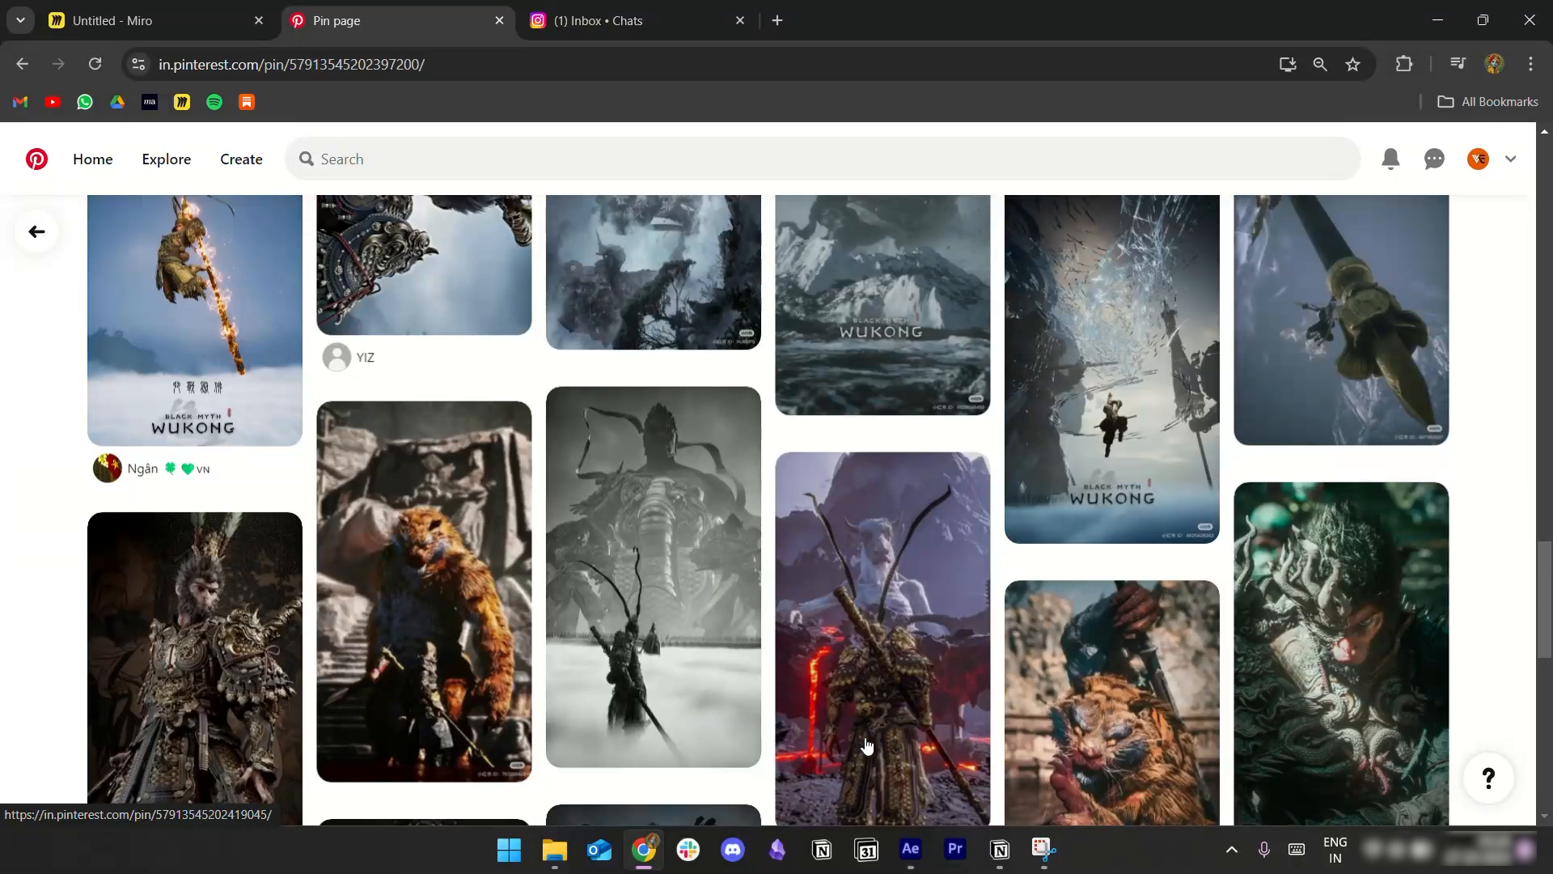
Step: Switch back to After Effects and collapse the DISCORD layer's Shatter properties in TRIAL
click(910, 849)
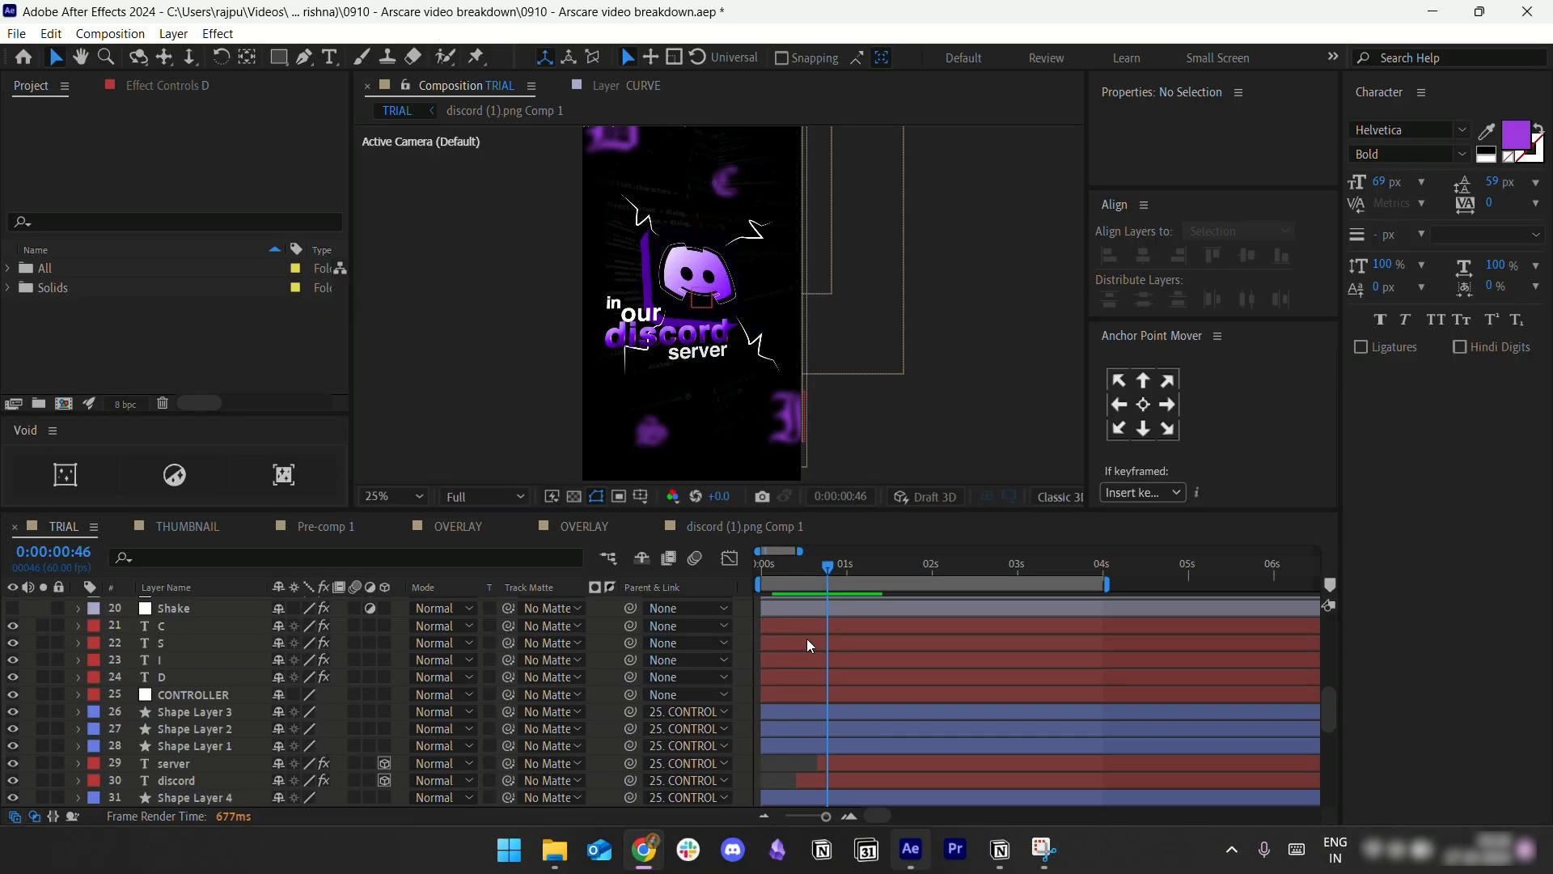
key(period)
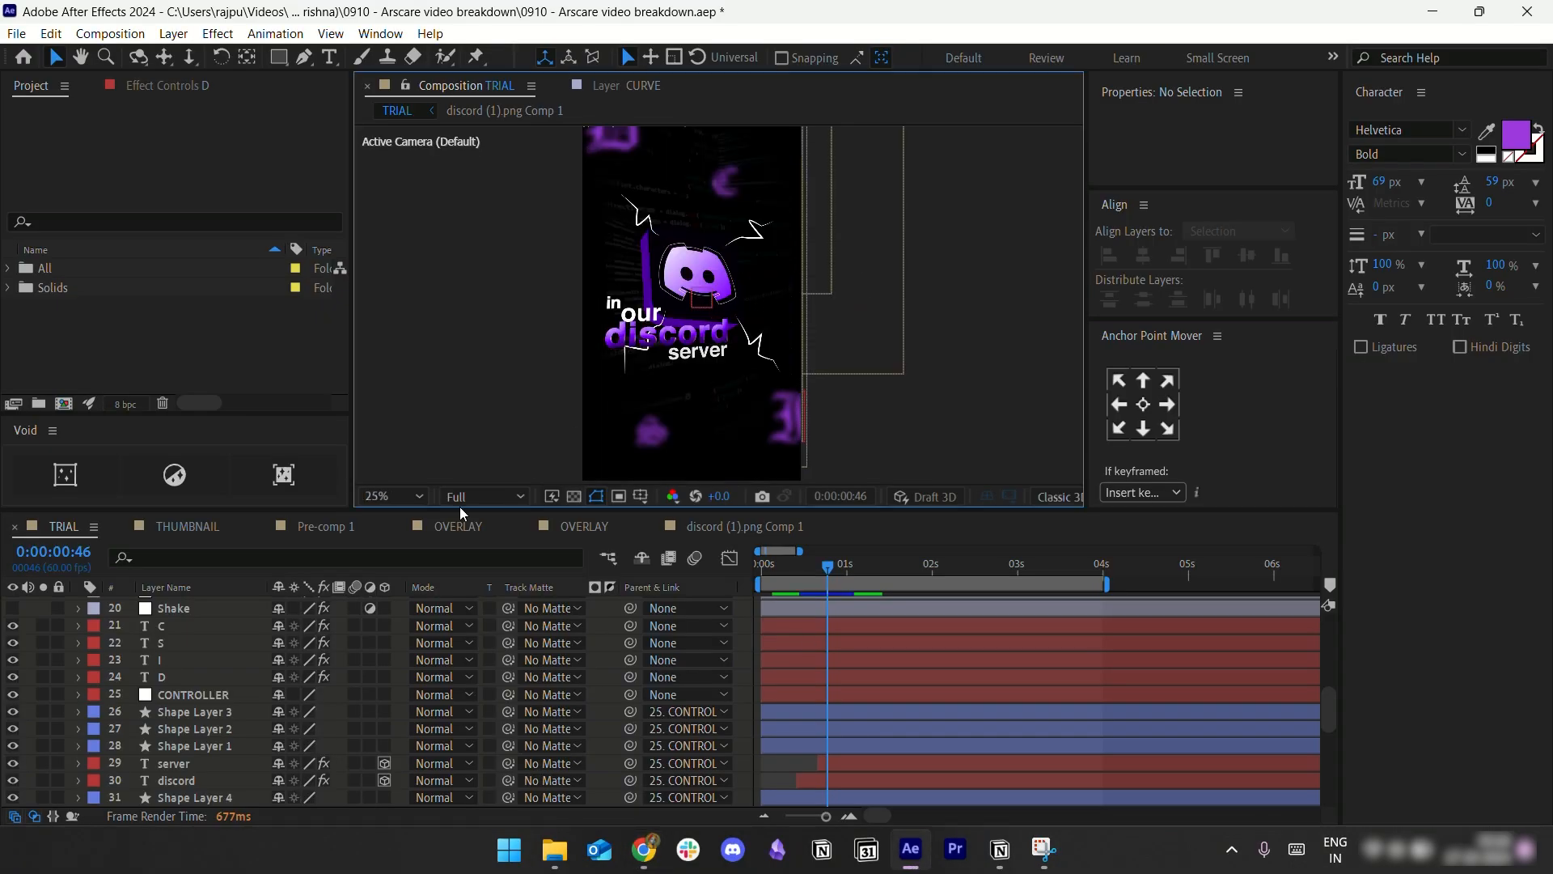
scroll(64, 657, up, 2)
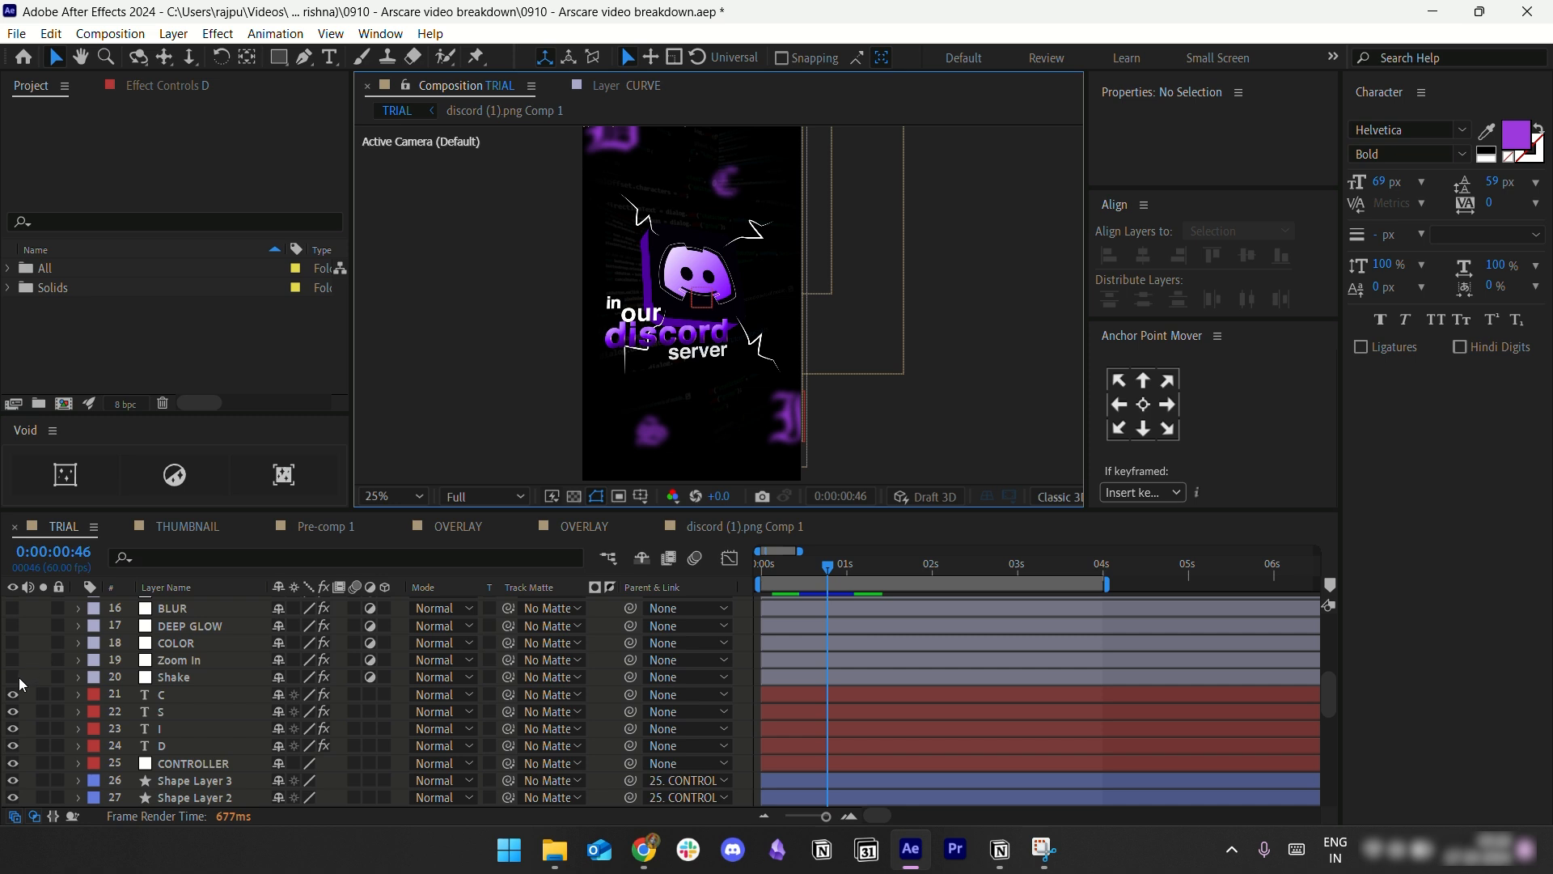
scroll(179, 662, down, 6)
scroll(179, 662, up, 2)
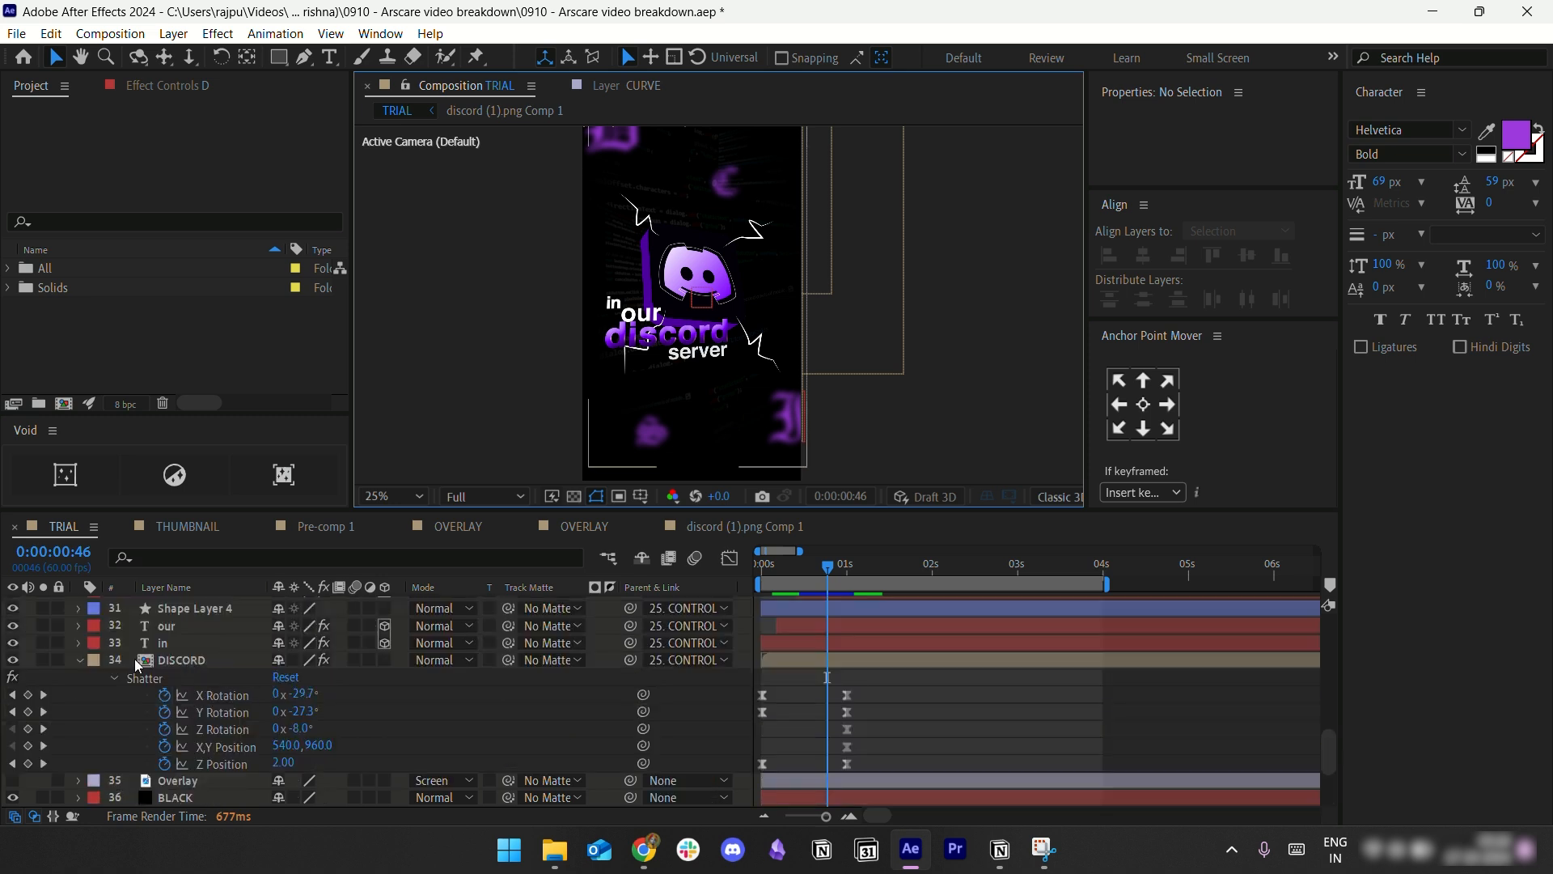
click(79, 659)
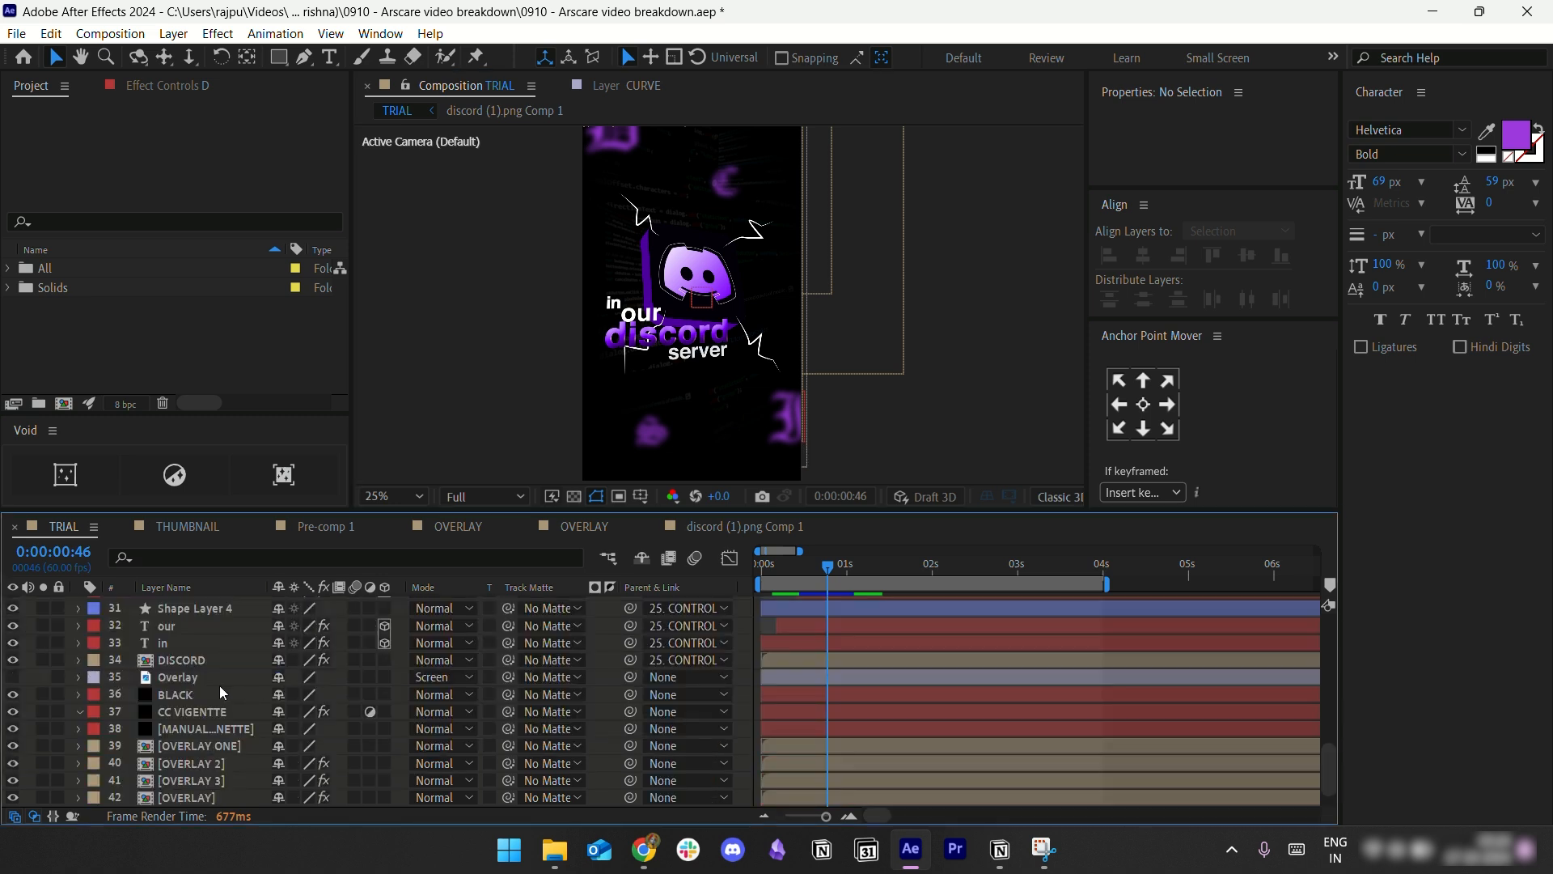
Step: Select the MANUAL VIGNETTE layer to examine its elliptical mask in the composition, then clear the selection
scroll(220, 686, down, 1)
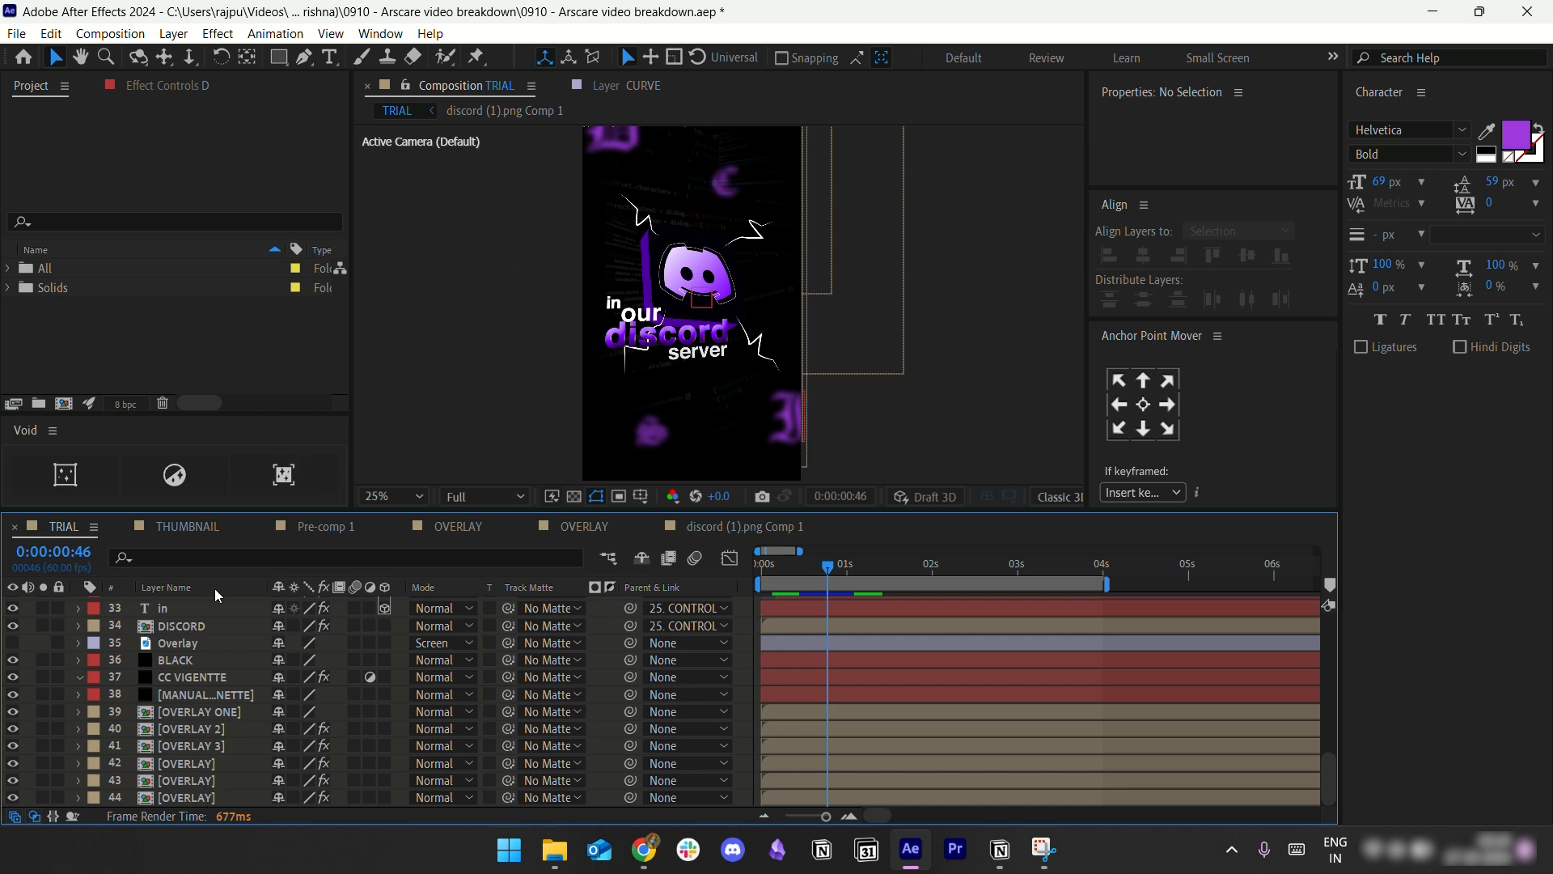
click(191, 698)
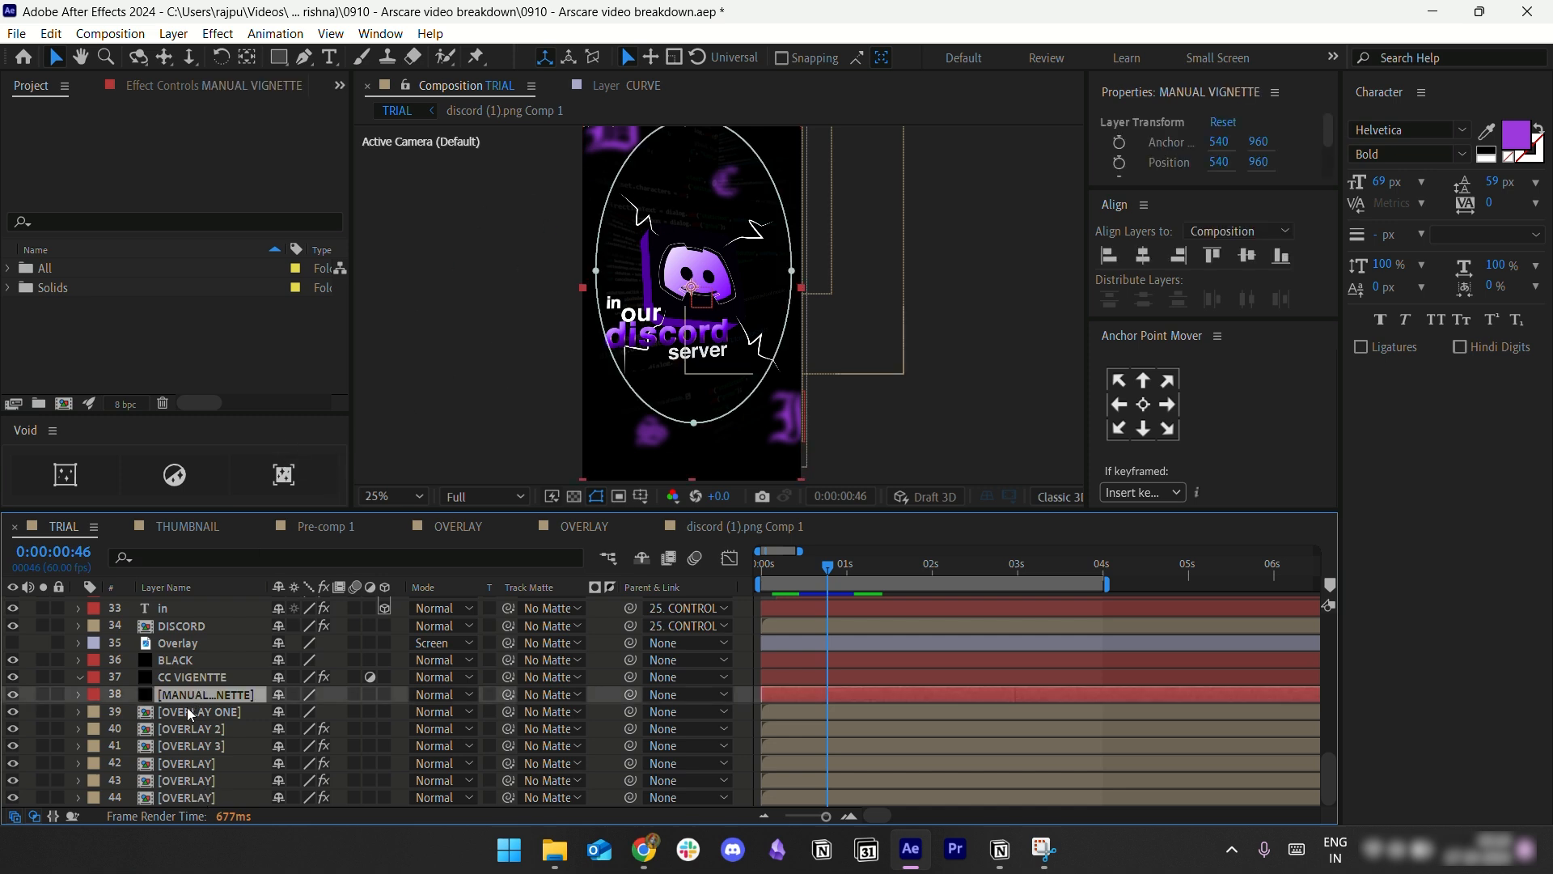
click(537, 374)
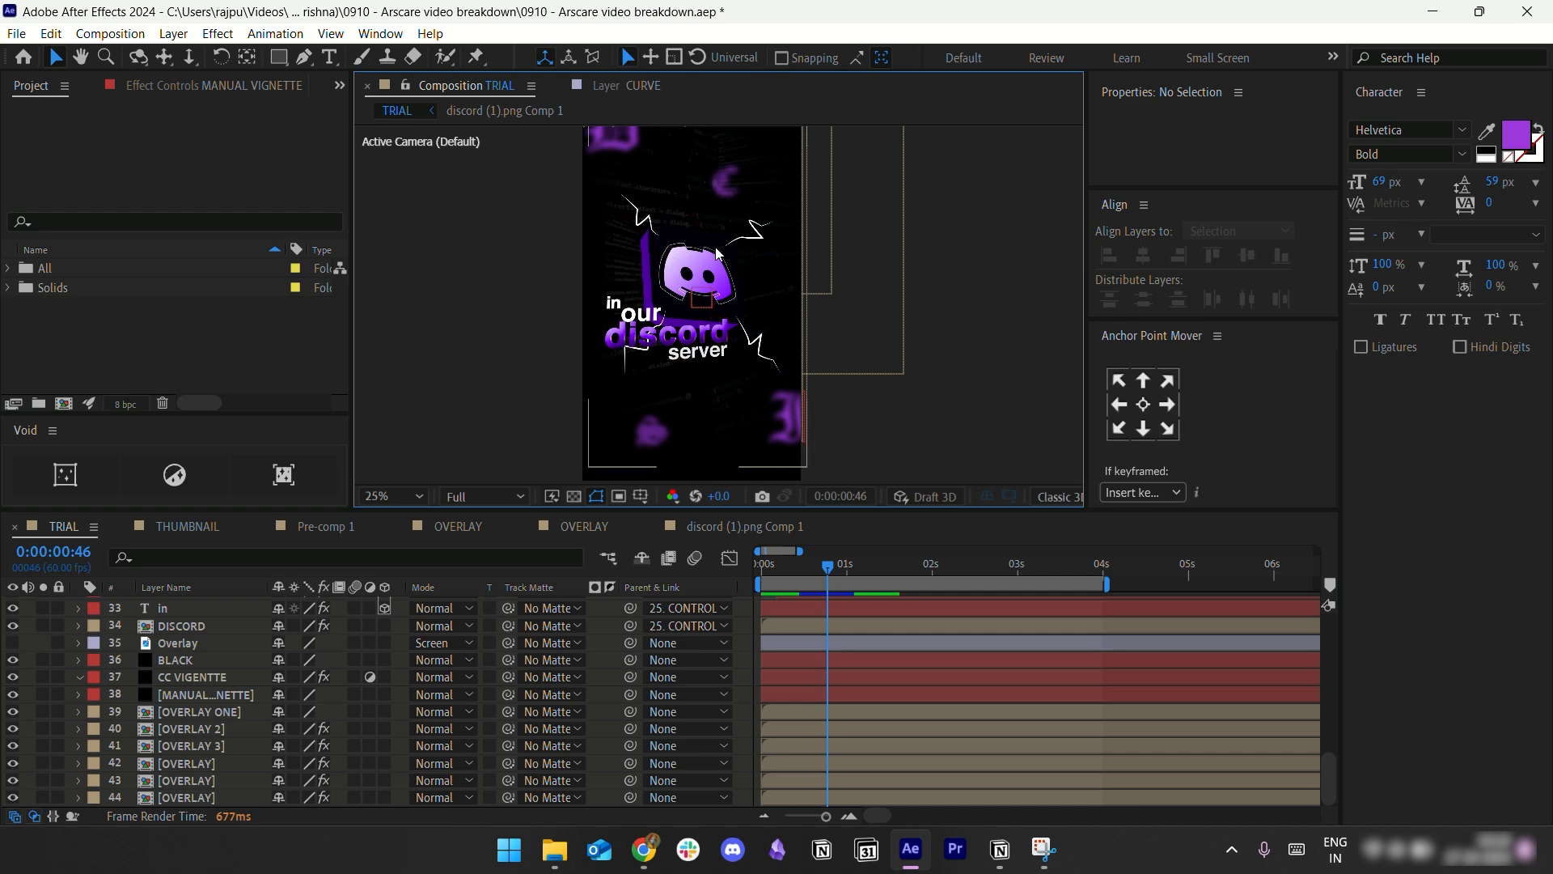
Step: Switch to the Miro board in the browser, undo the two yellow pen outlines on the Discord frame, and reselect the pen
click(644, 849)
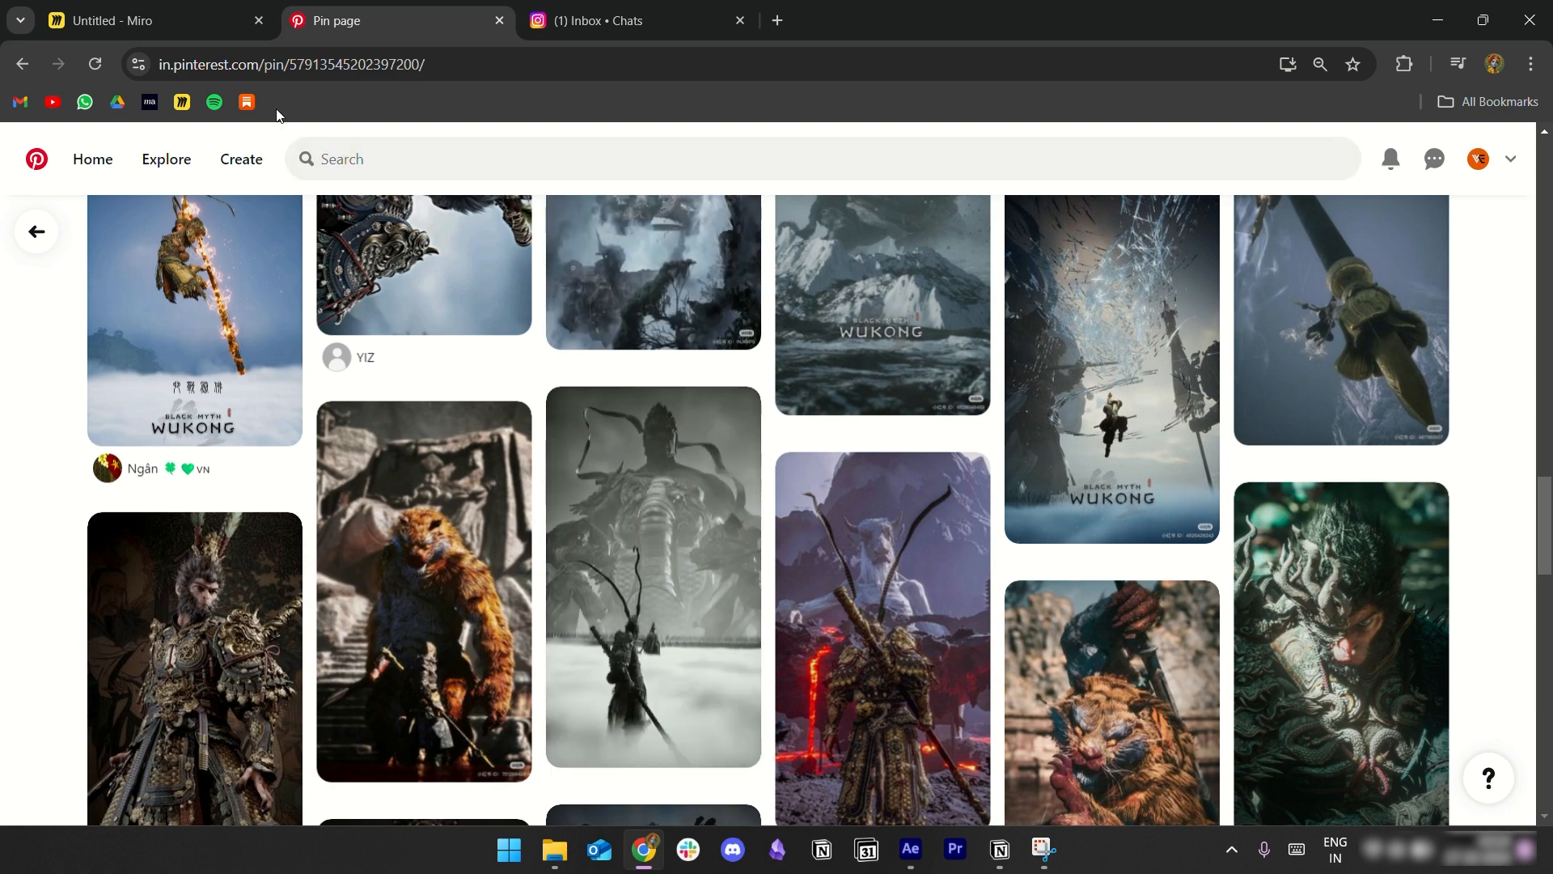
click(202, 18)
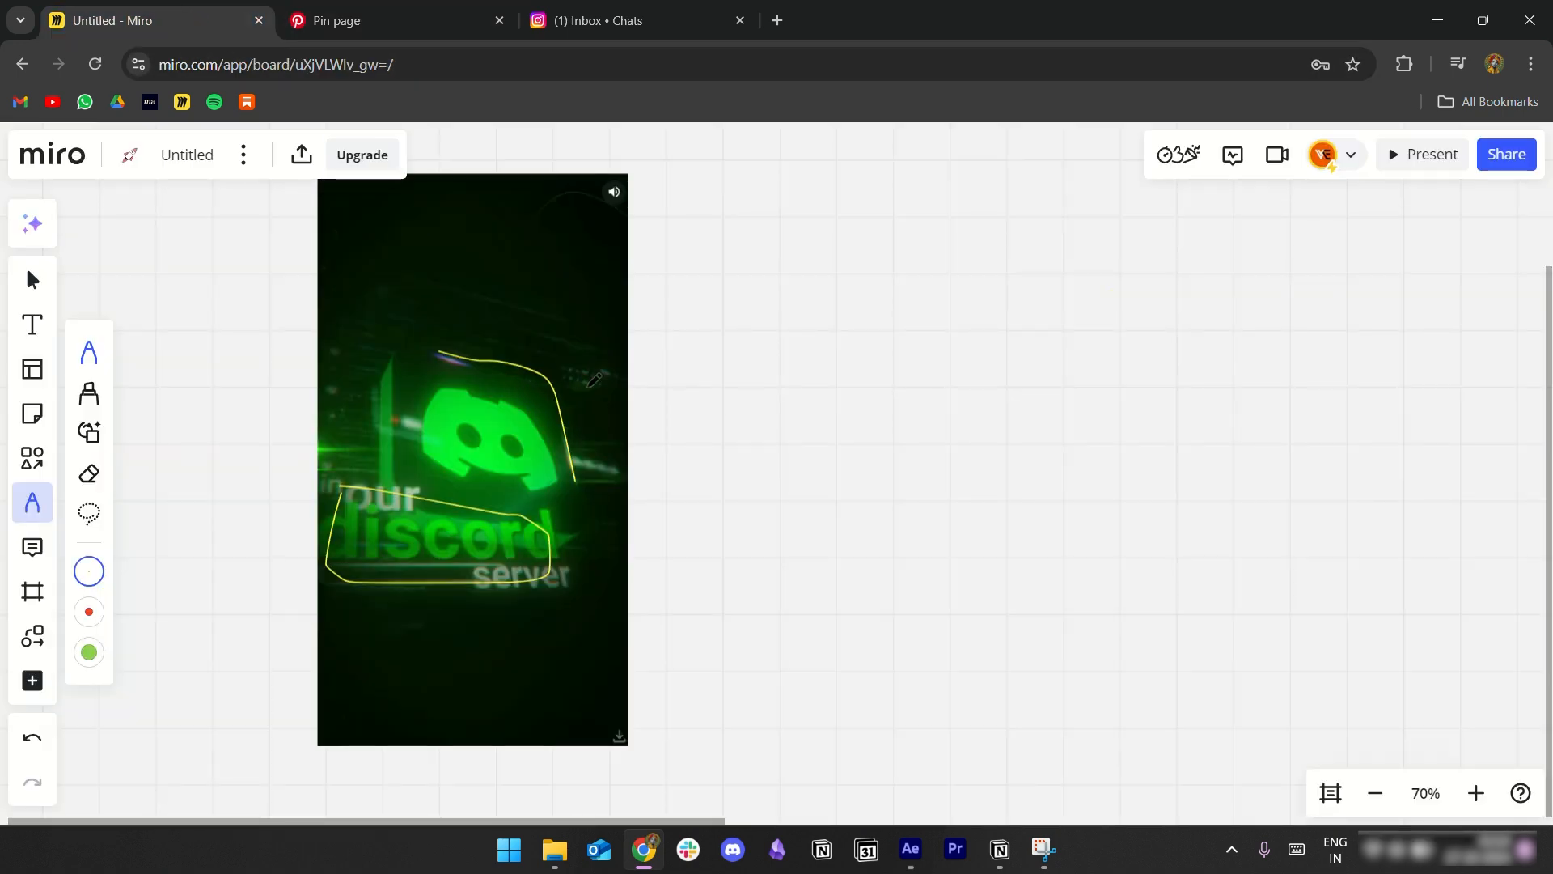
key(ctrl+z)
key(ctrl+z)
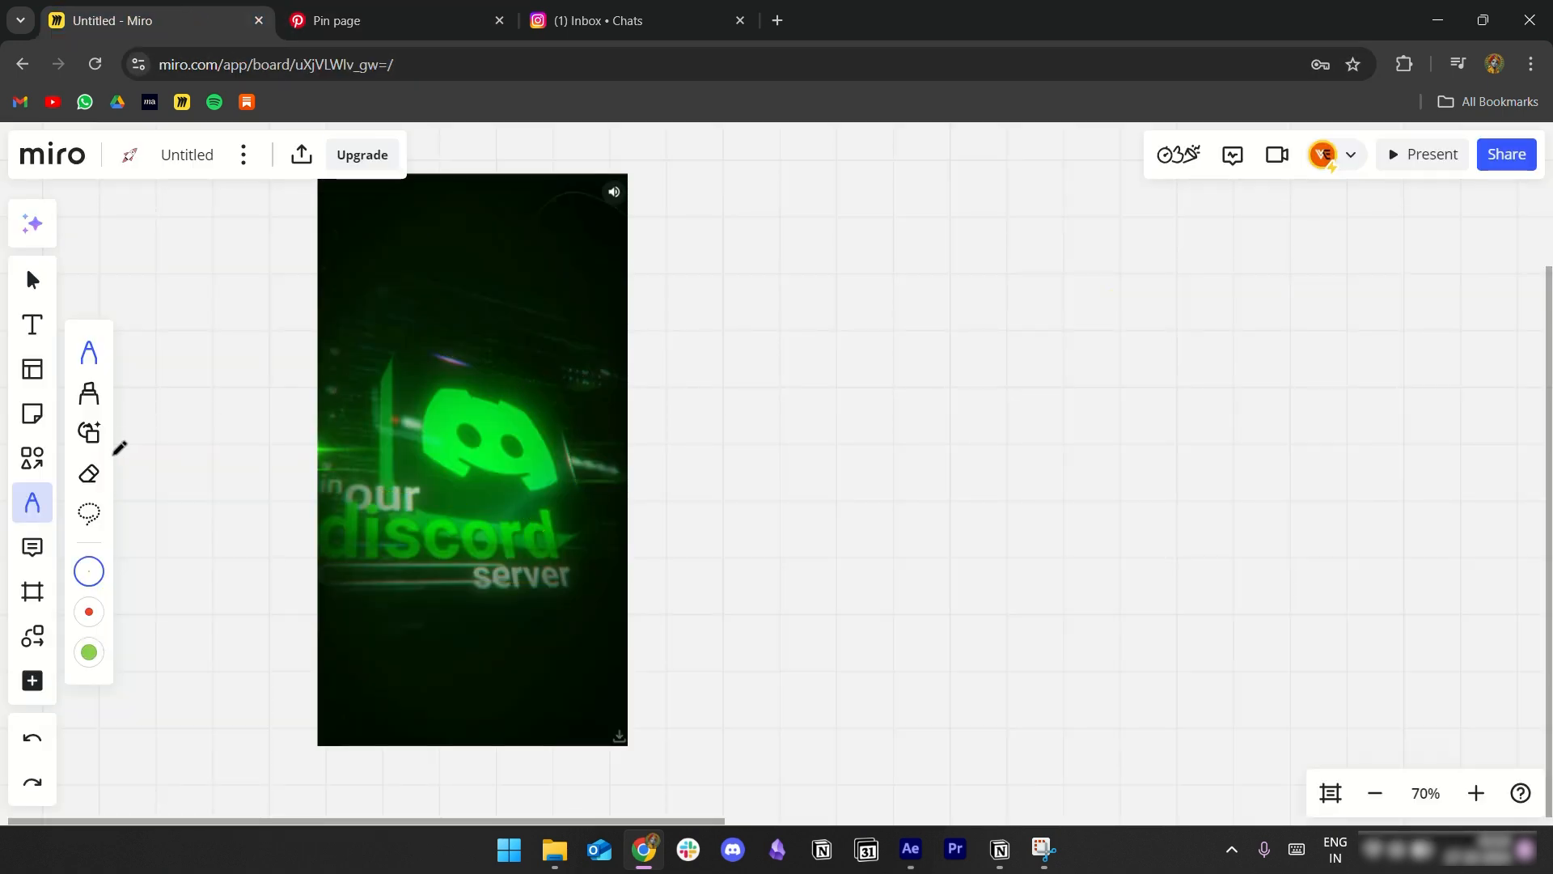
click(89, 473)
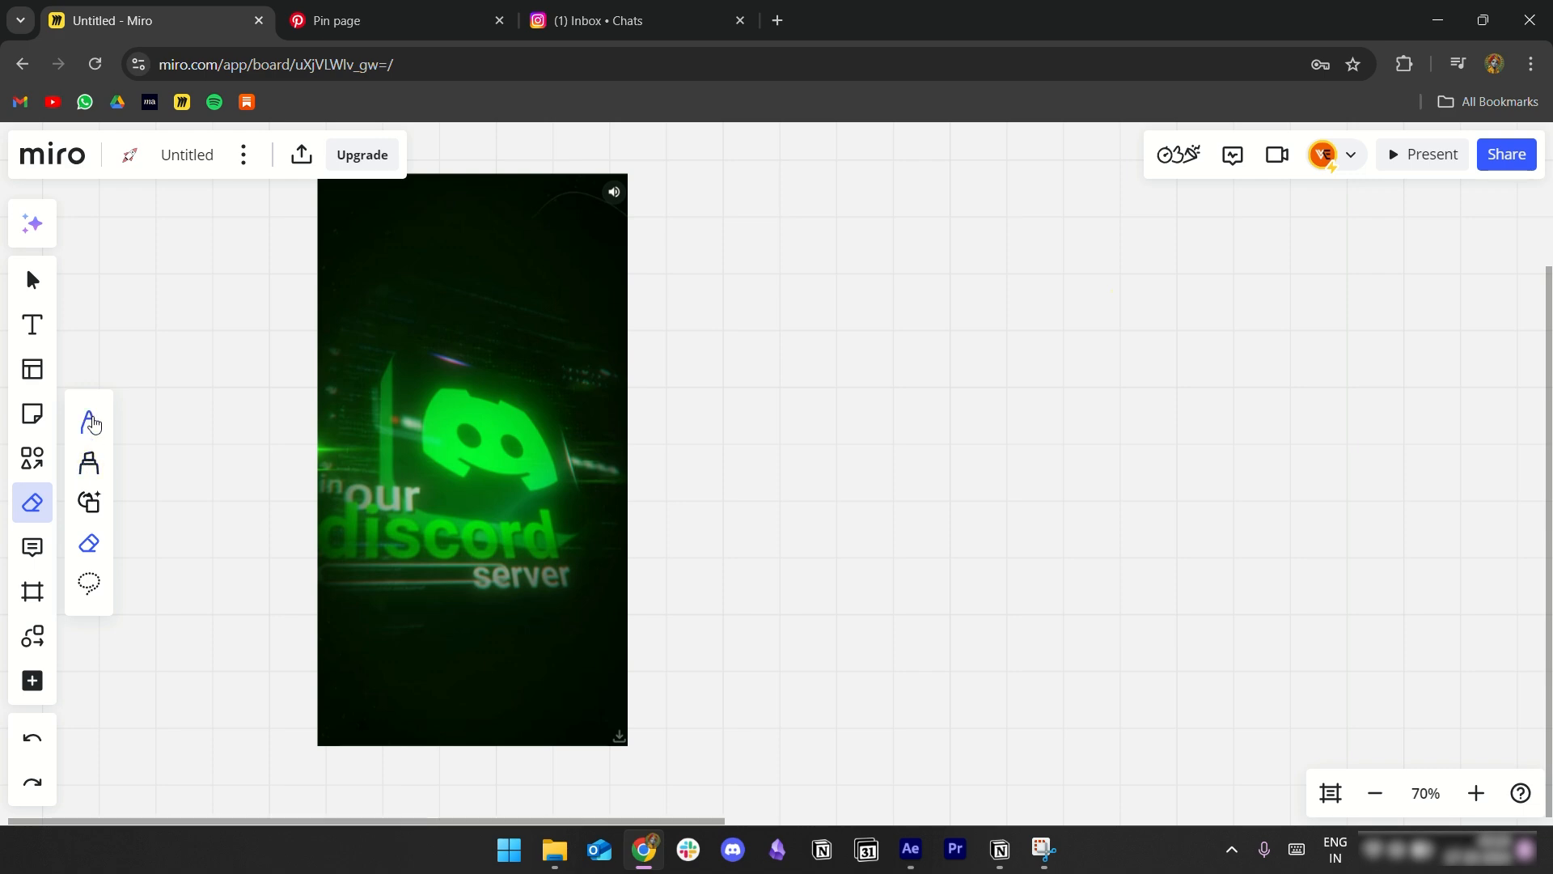
click(89, 352)
Step: Switch to After Effects, scrub TRIAL to 0:00:00:55, and compare that frame with the reference frame on the Miro board
click(911, 849)
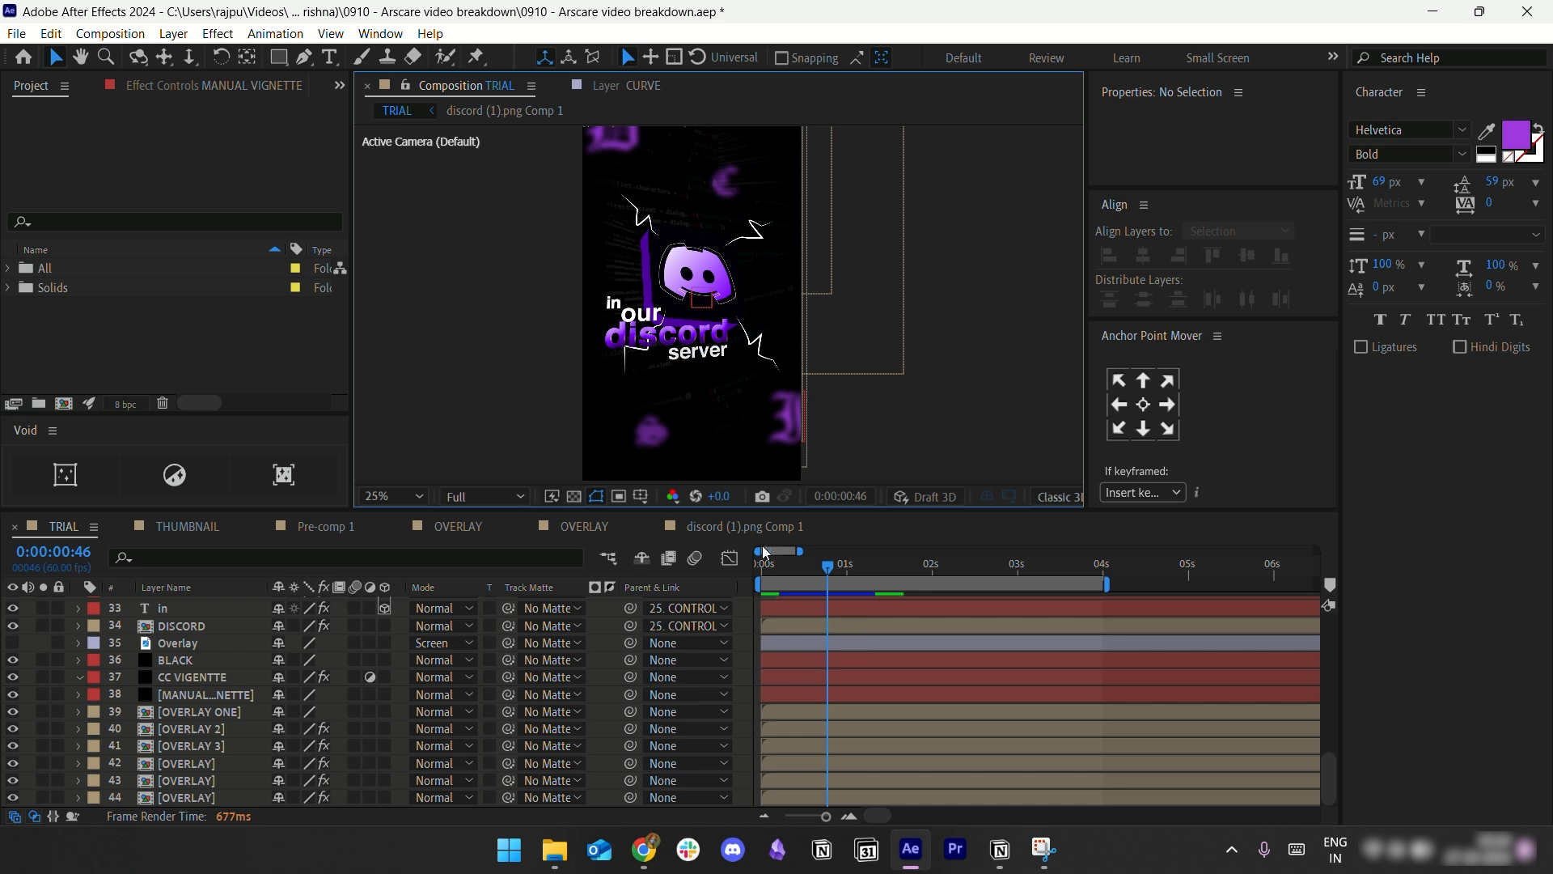
mouse_move(799, 574)
mouse_down()
mouse_move(769, 576)
mouse_move(827, 570)
mouse_up()
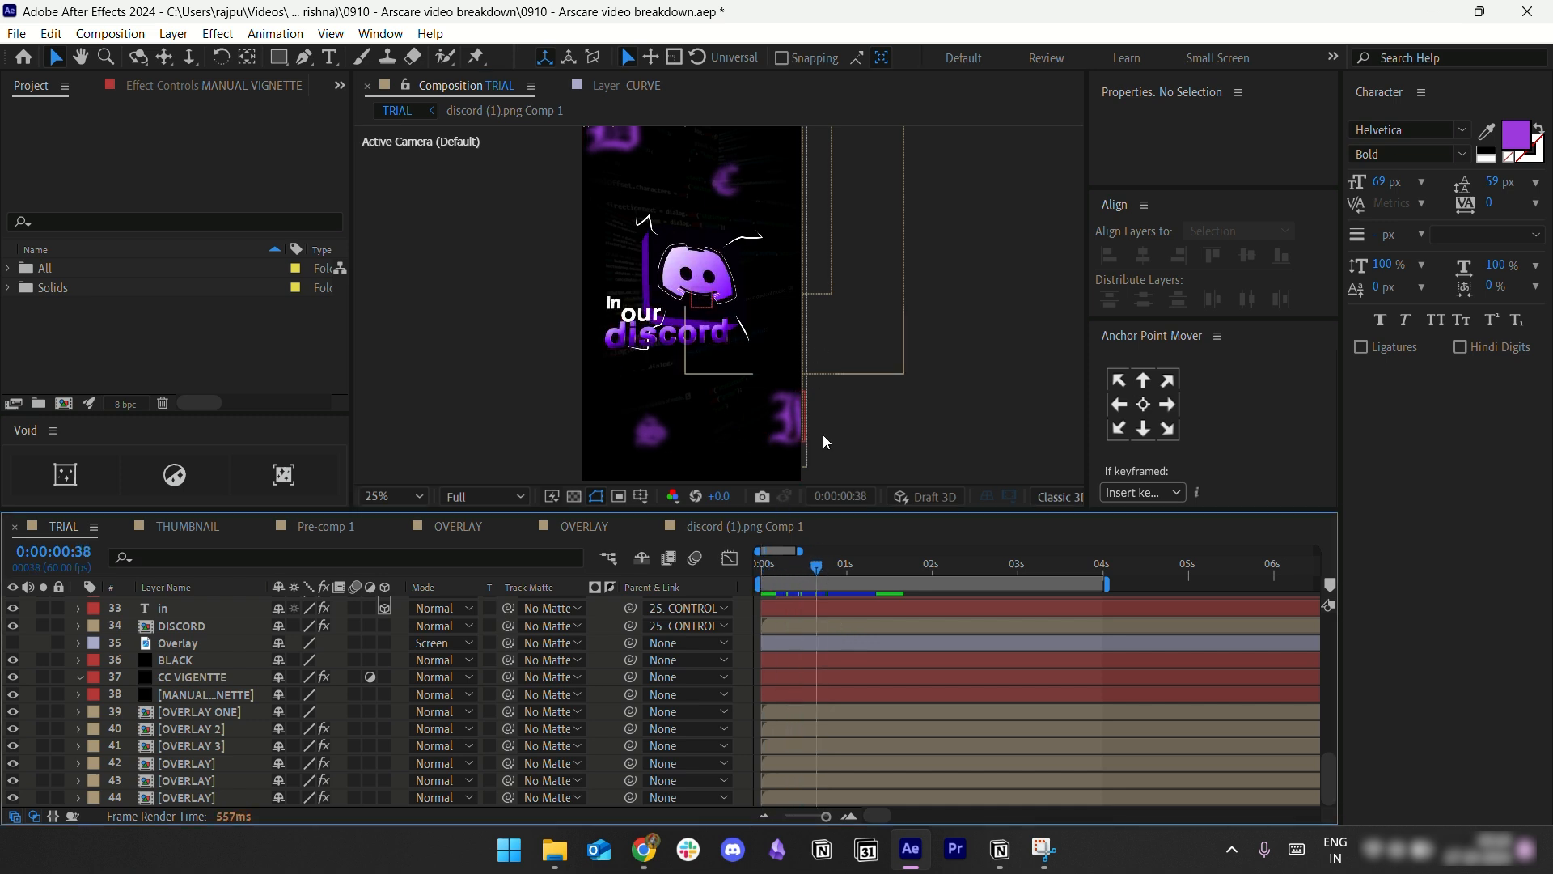
click(840, 566)
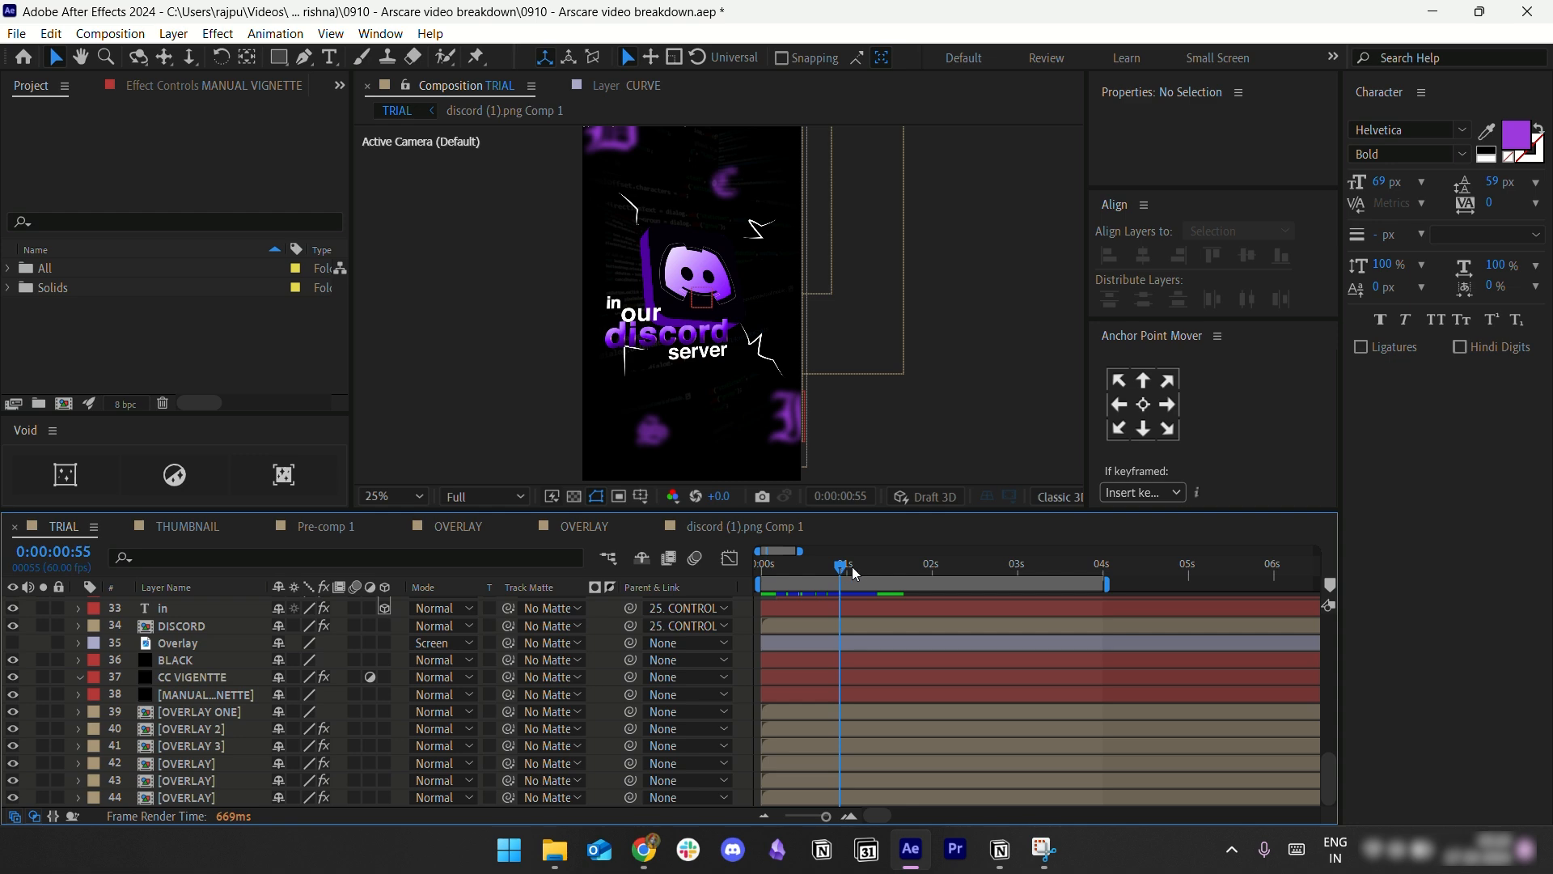
click(645, 851)
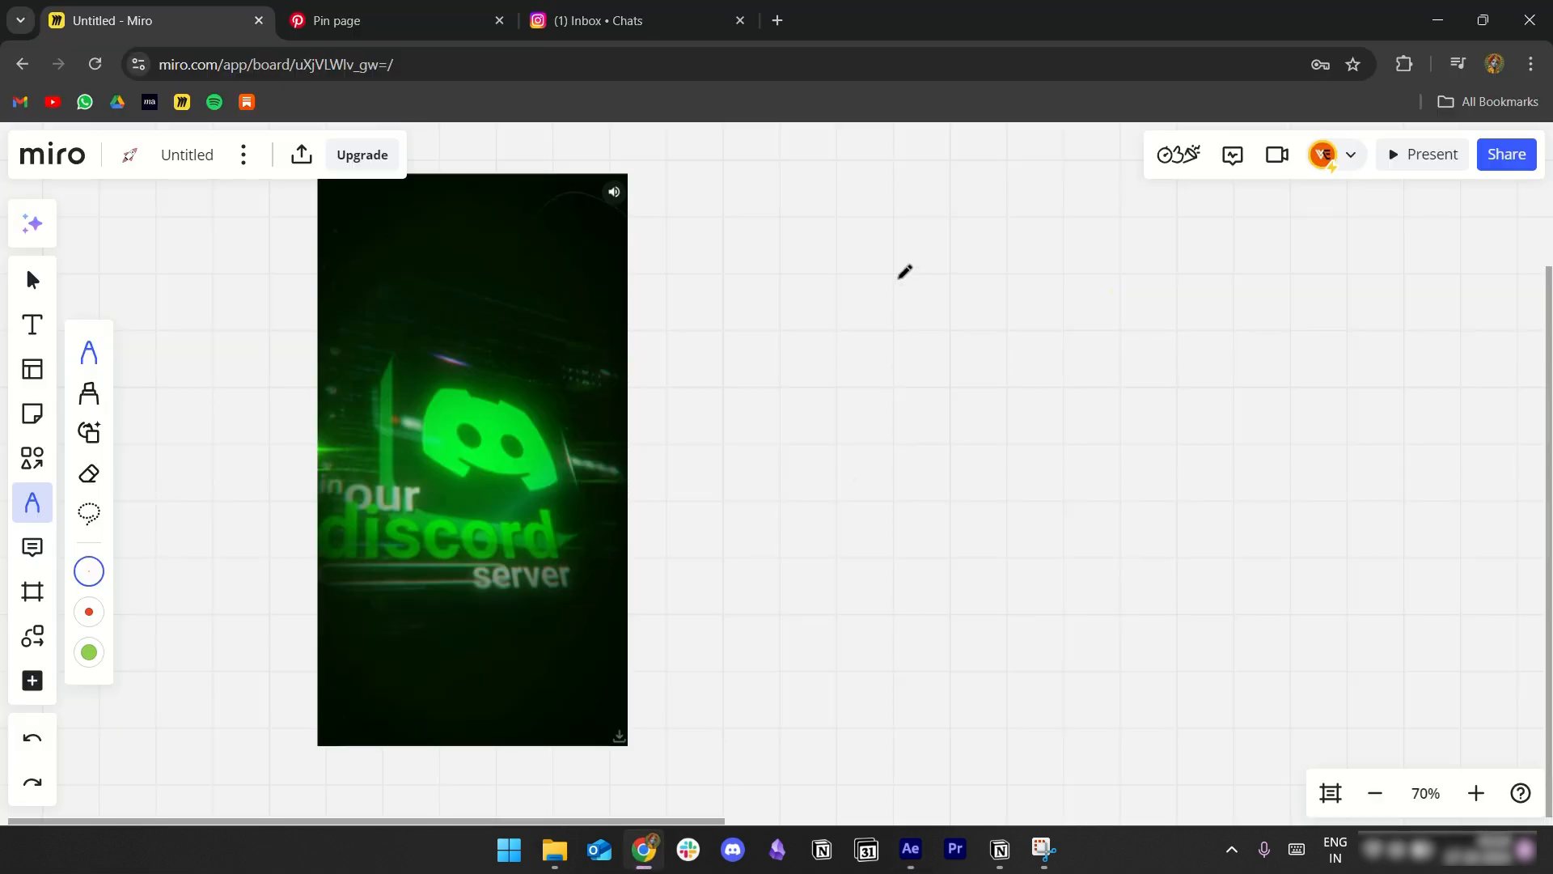
click(906, 852)
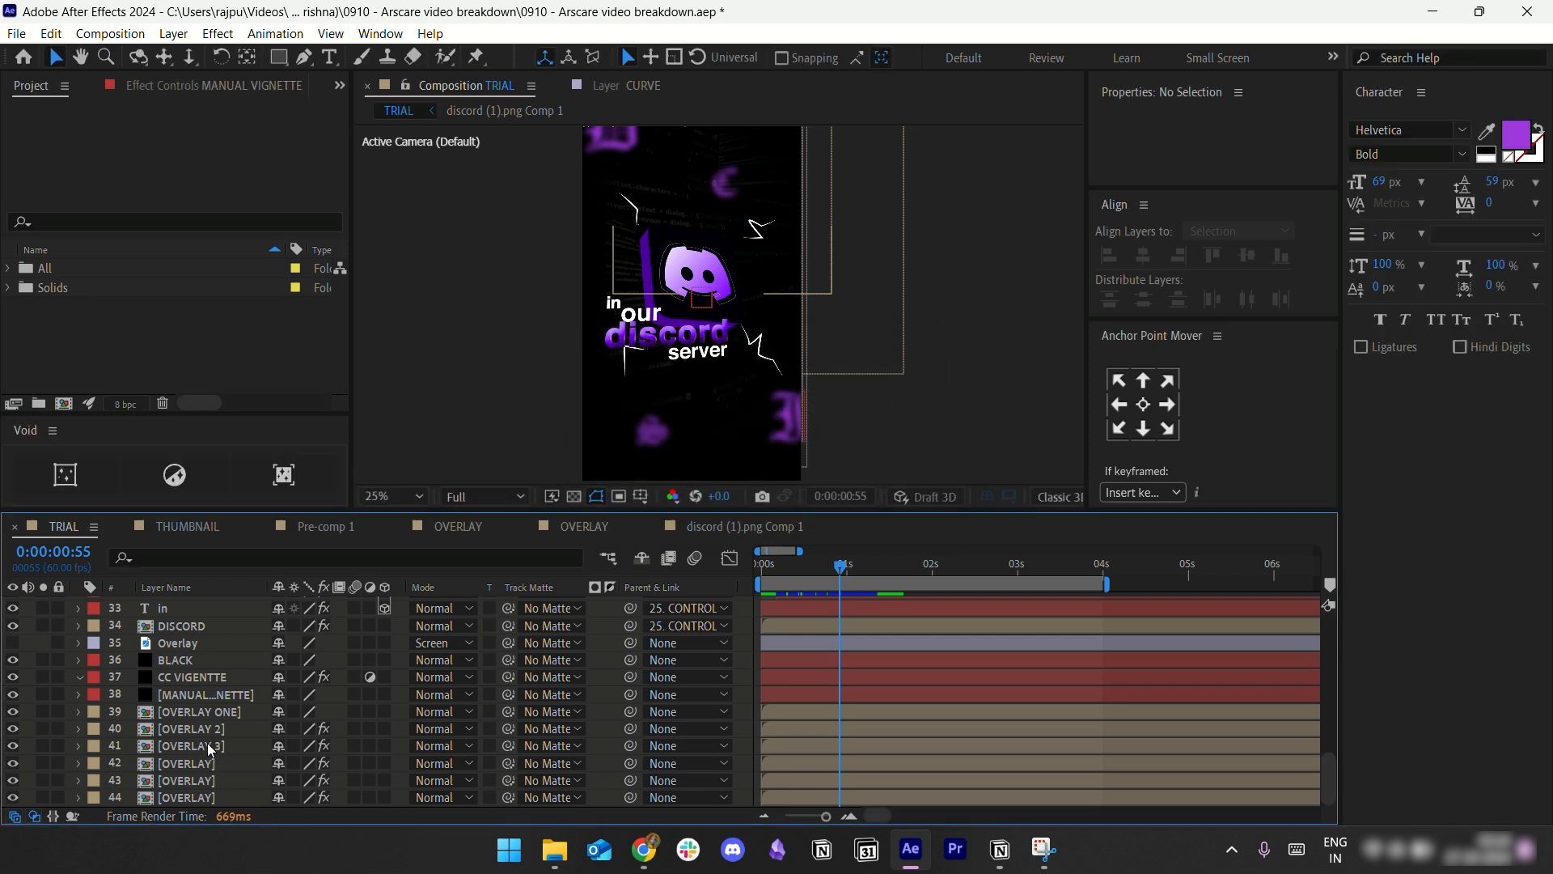
Step: Solo the DISCORD layer, move the playhead to 0:00:00:00, and reveal the layer's Shatter keyframes
scroll(235, 673, up, 2)
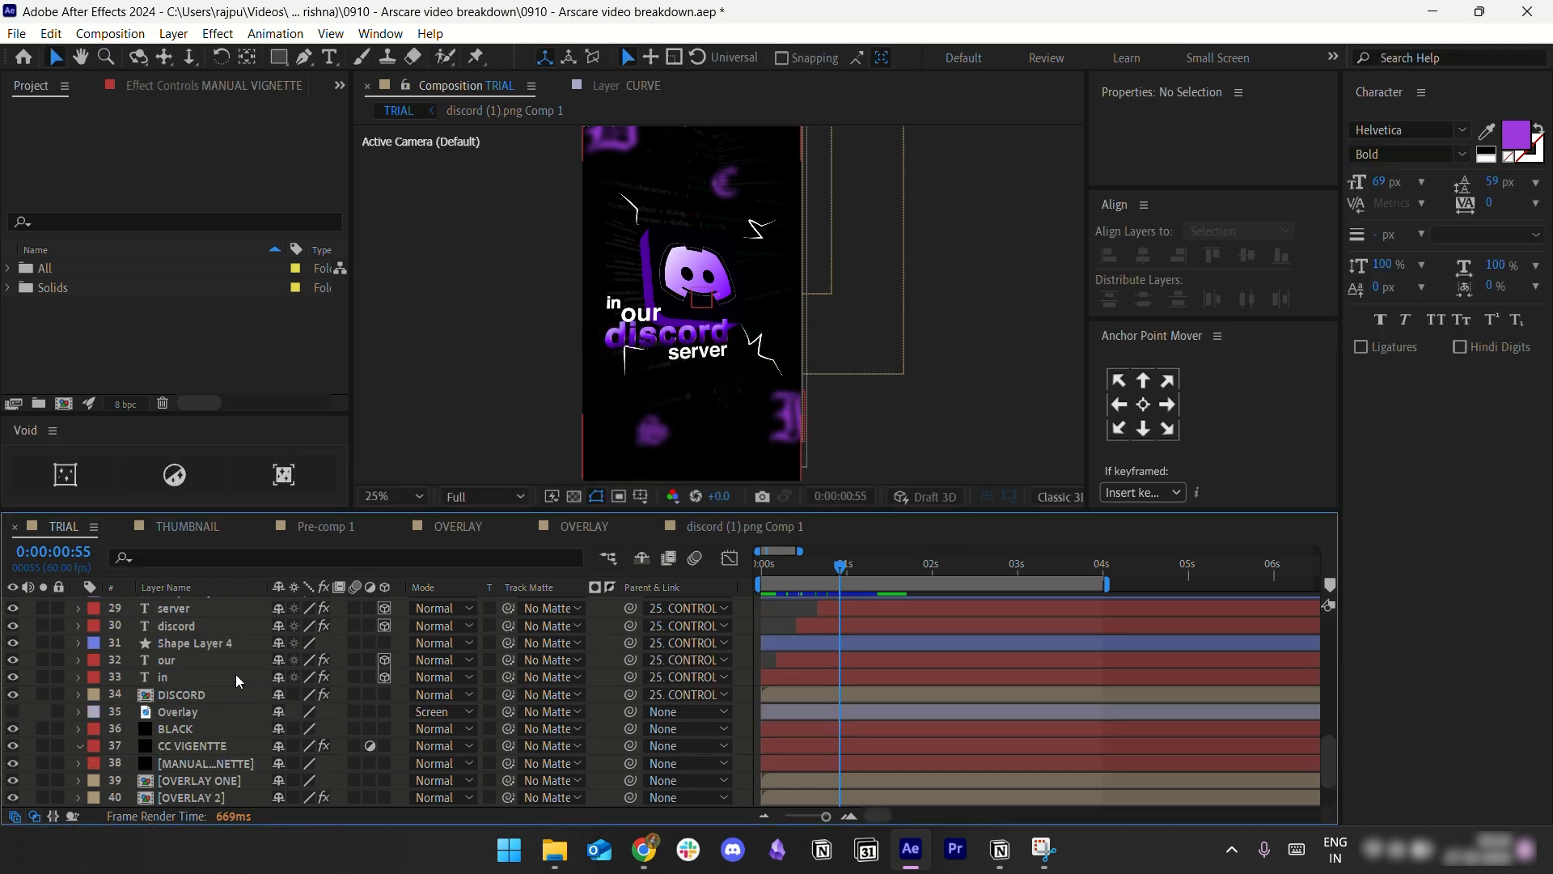
click(176, 694)
click(41, 693)
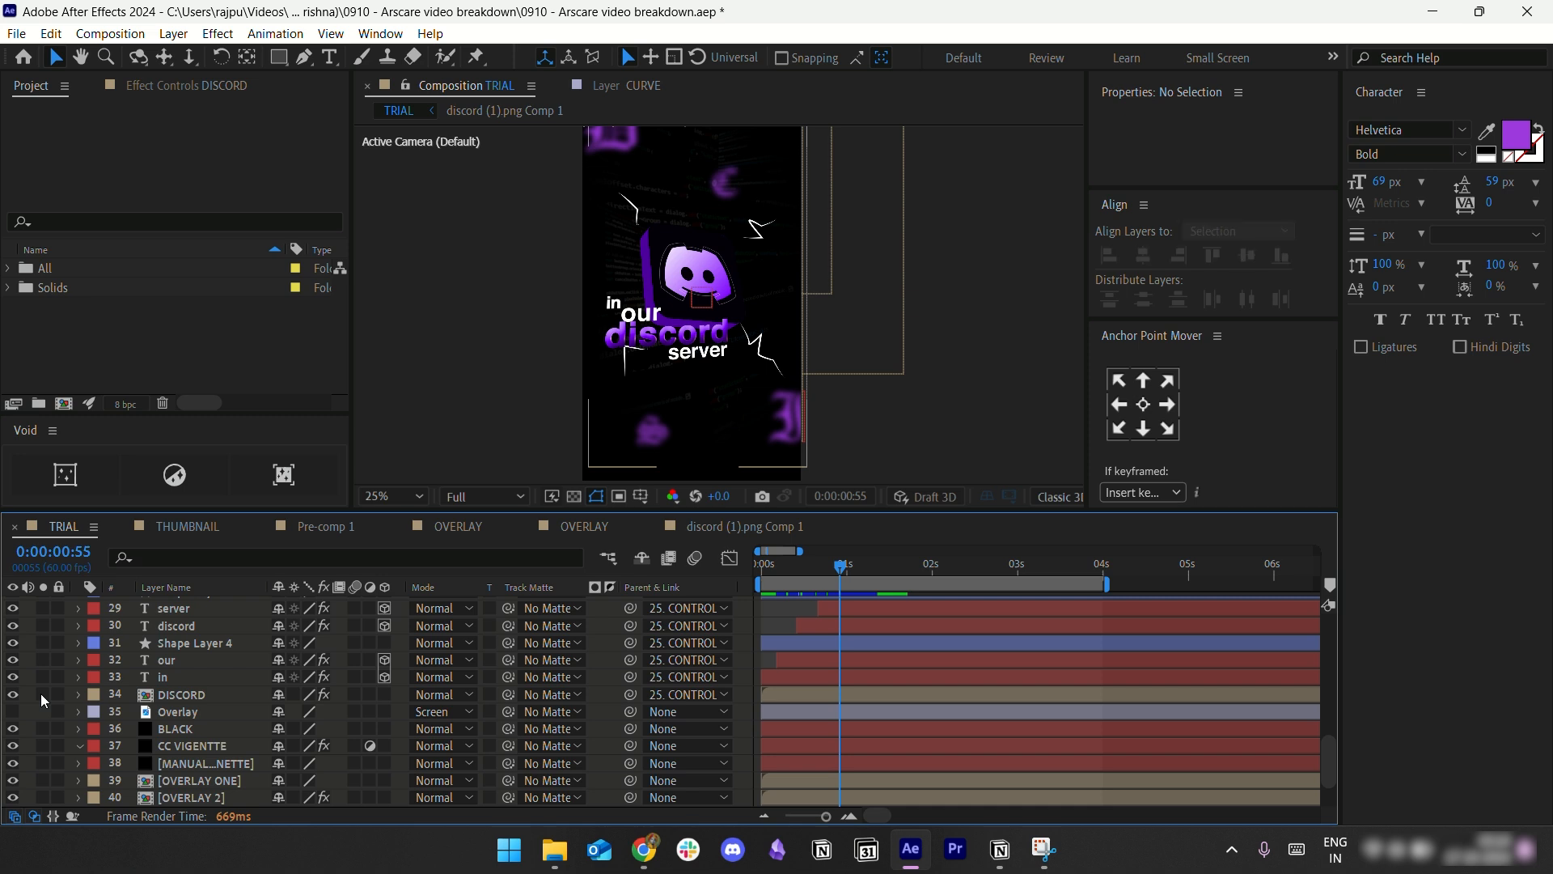
click(186, 694)
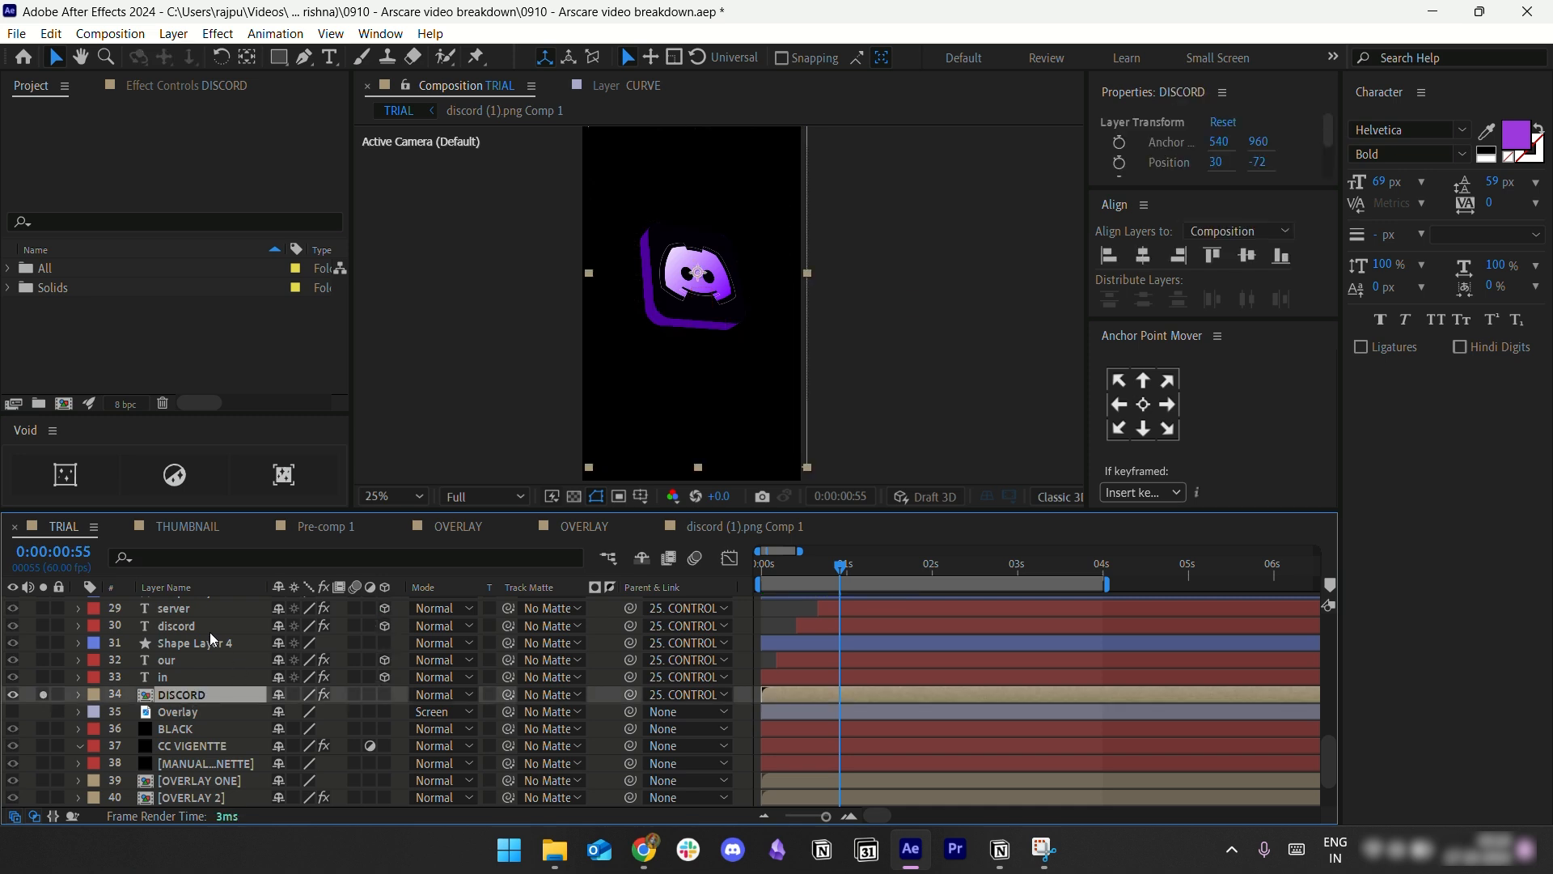
drag(816, 576, 727, 575)
key(u)
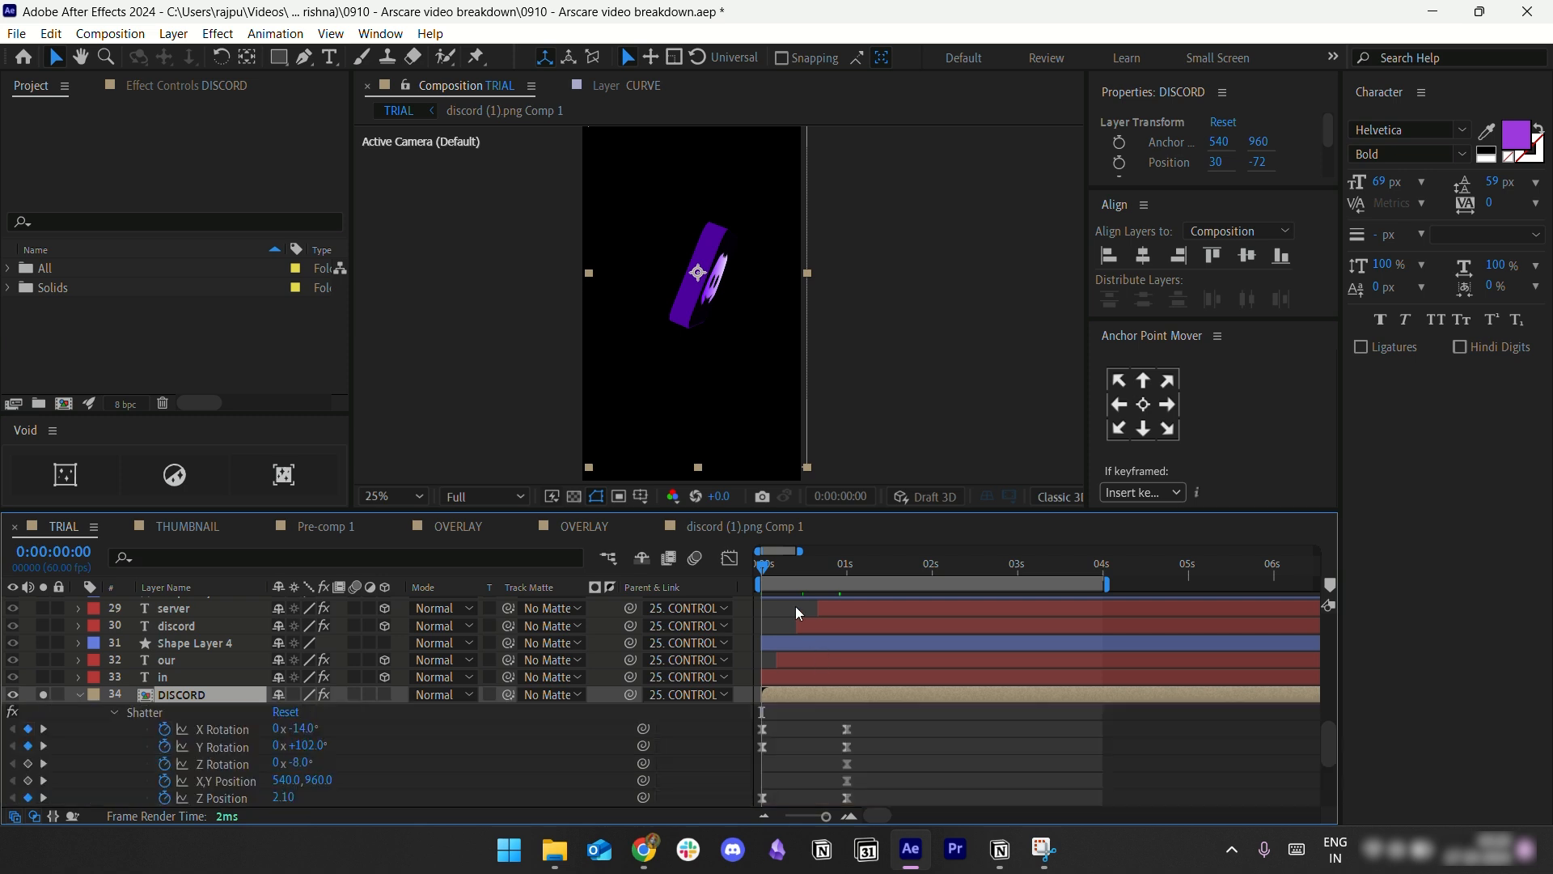
Step: Move DISCORD's starting X Rotation, Y Rotation and Z Position keyframes to 0:00:01:40
click(804, 745)
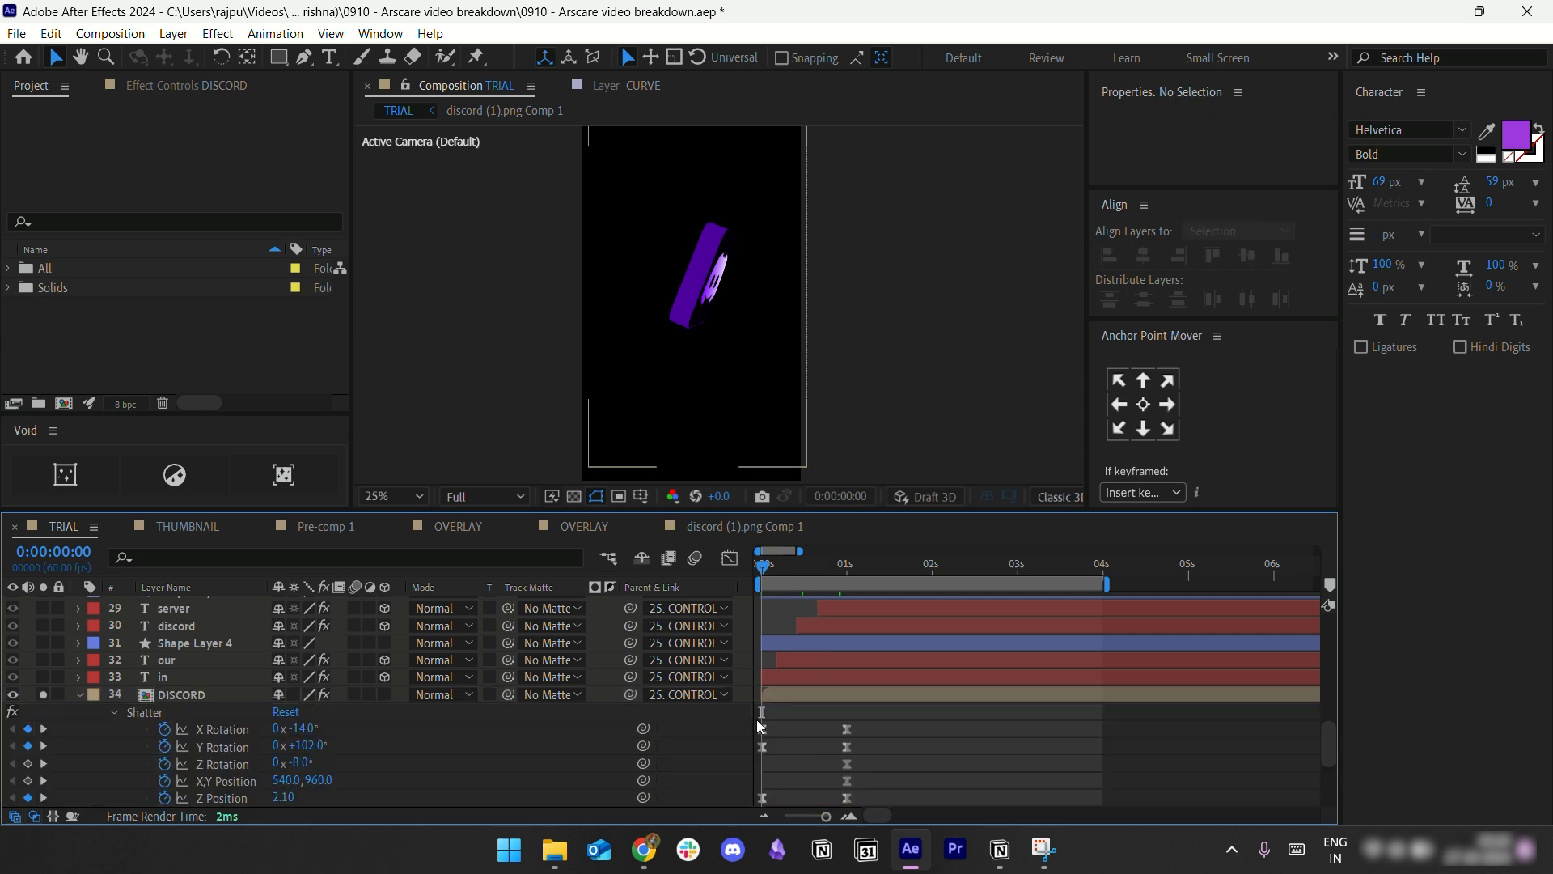
scroll(756, 720, down, 2)
drag(792, 646, 728, 722)
click(730, 719)
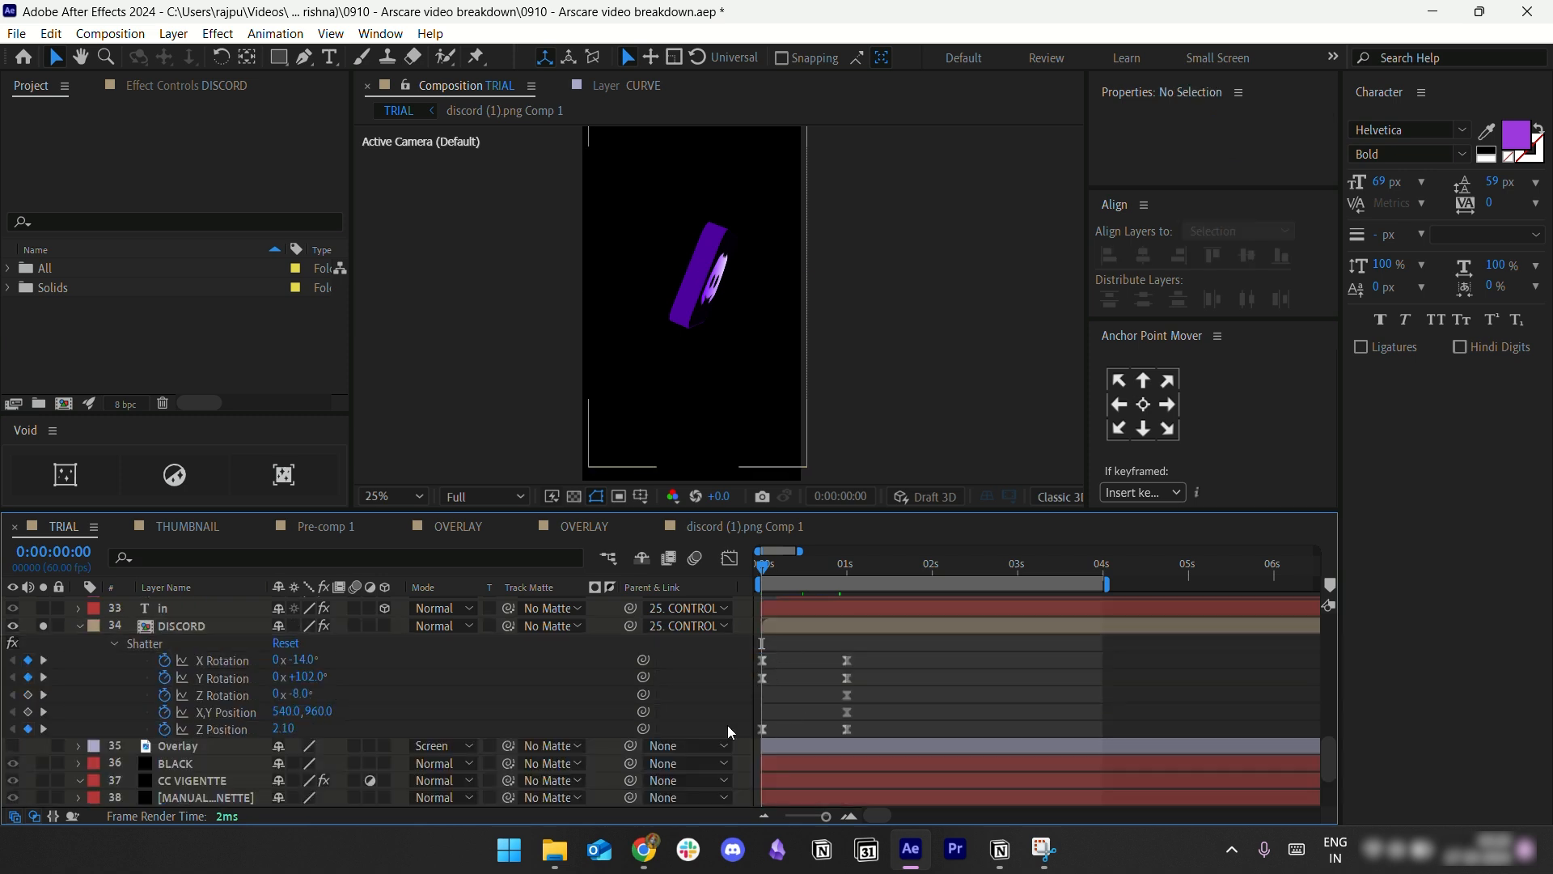
drag(762, 661, 905, 667)
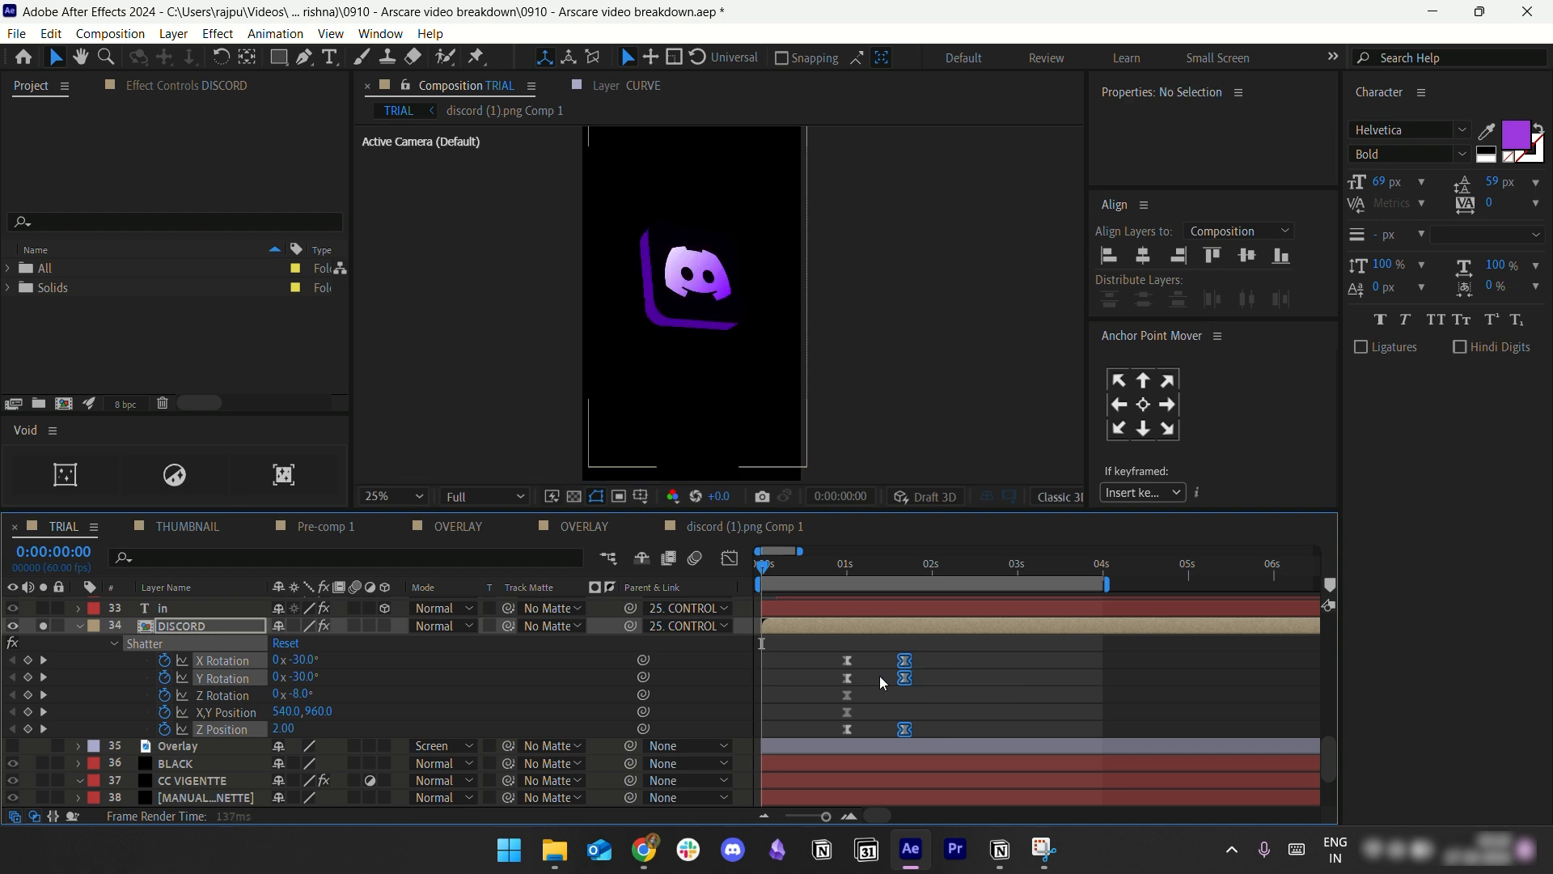
click(880, 677)
Step: Switch to the Instagram reel in the browser and replay the "in our discord" section to examine the logo's rotation
click(644, 849)
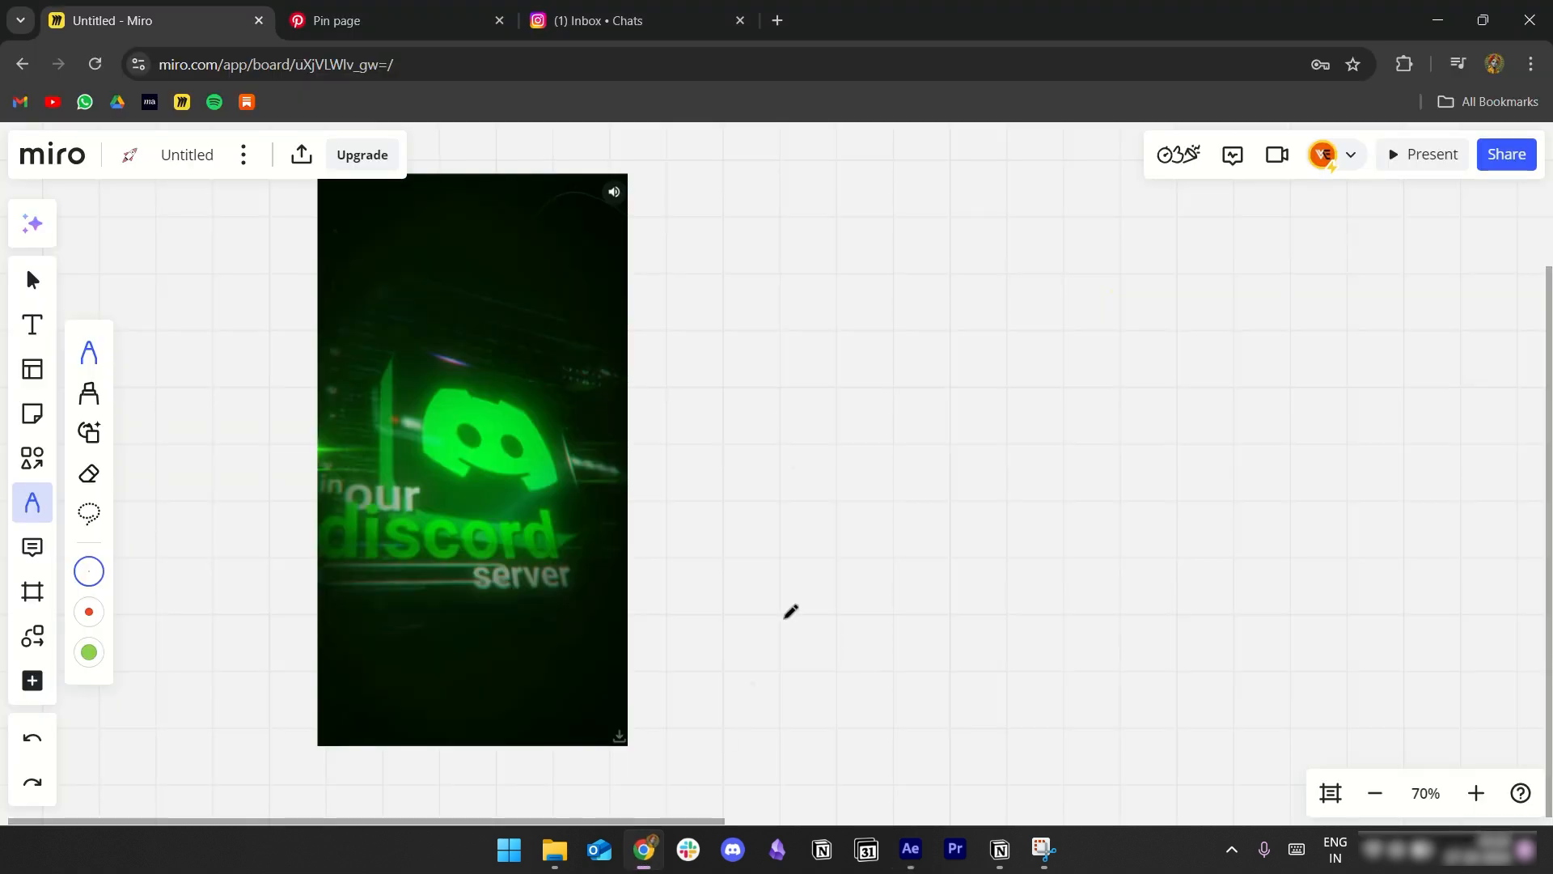
click(589, 23)
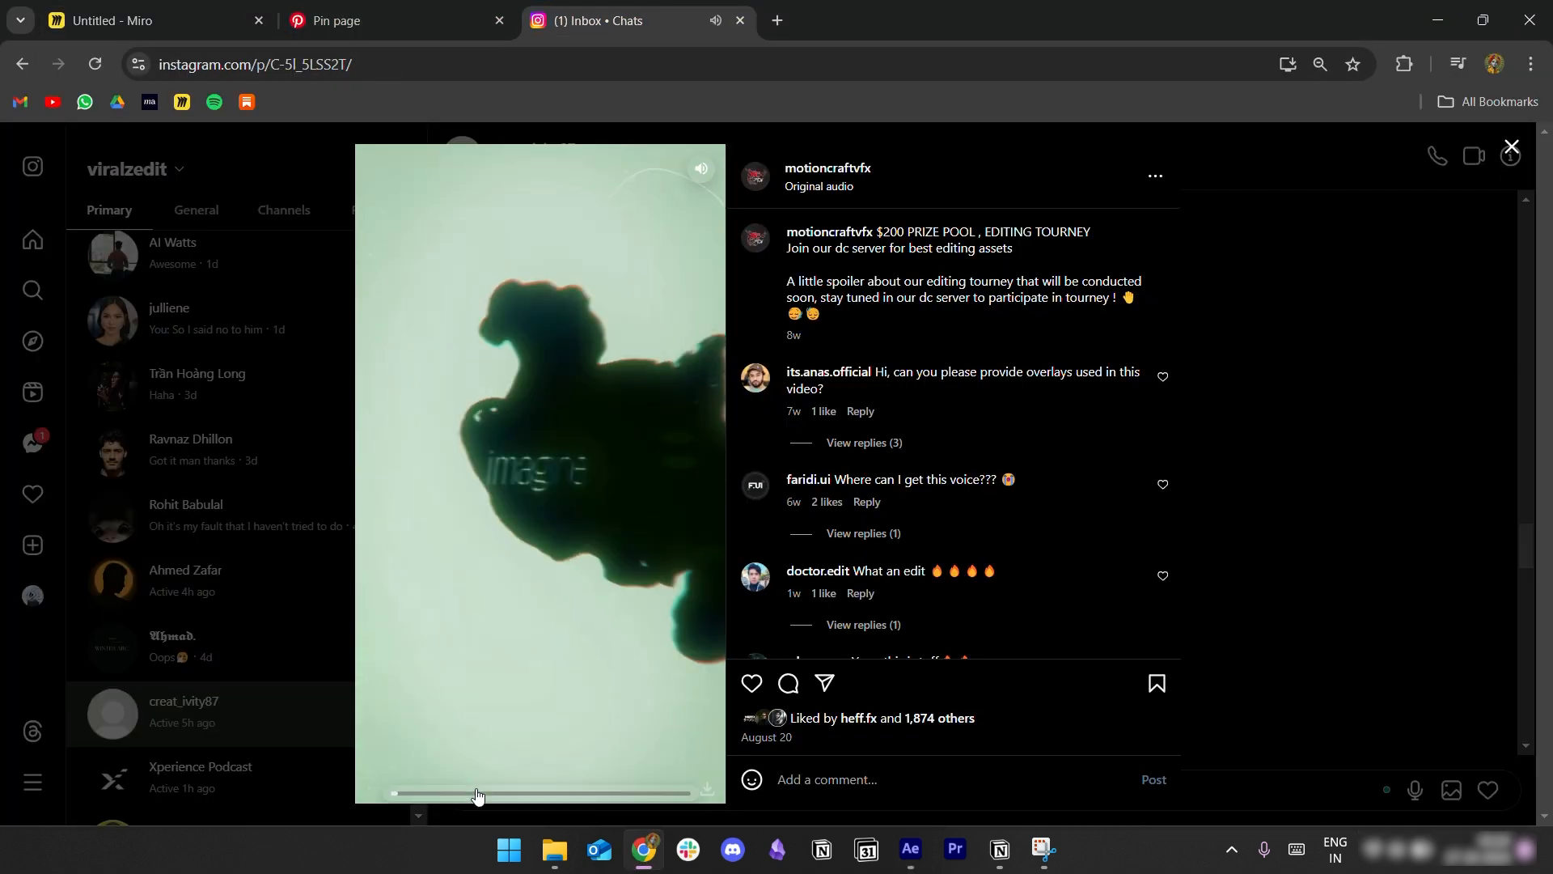
click(478, 794)
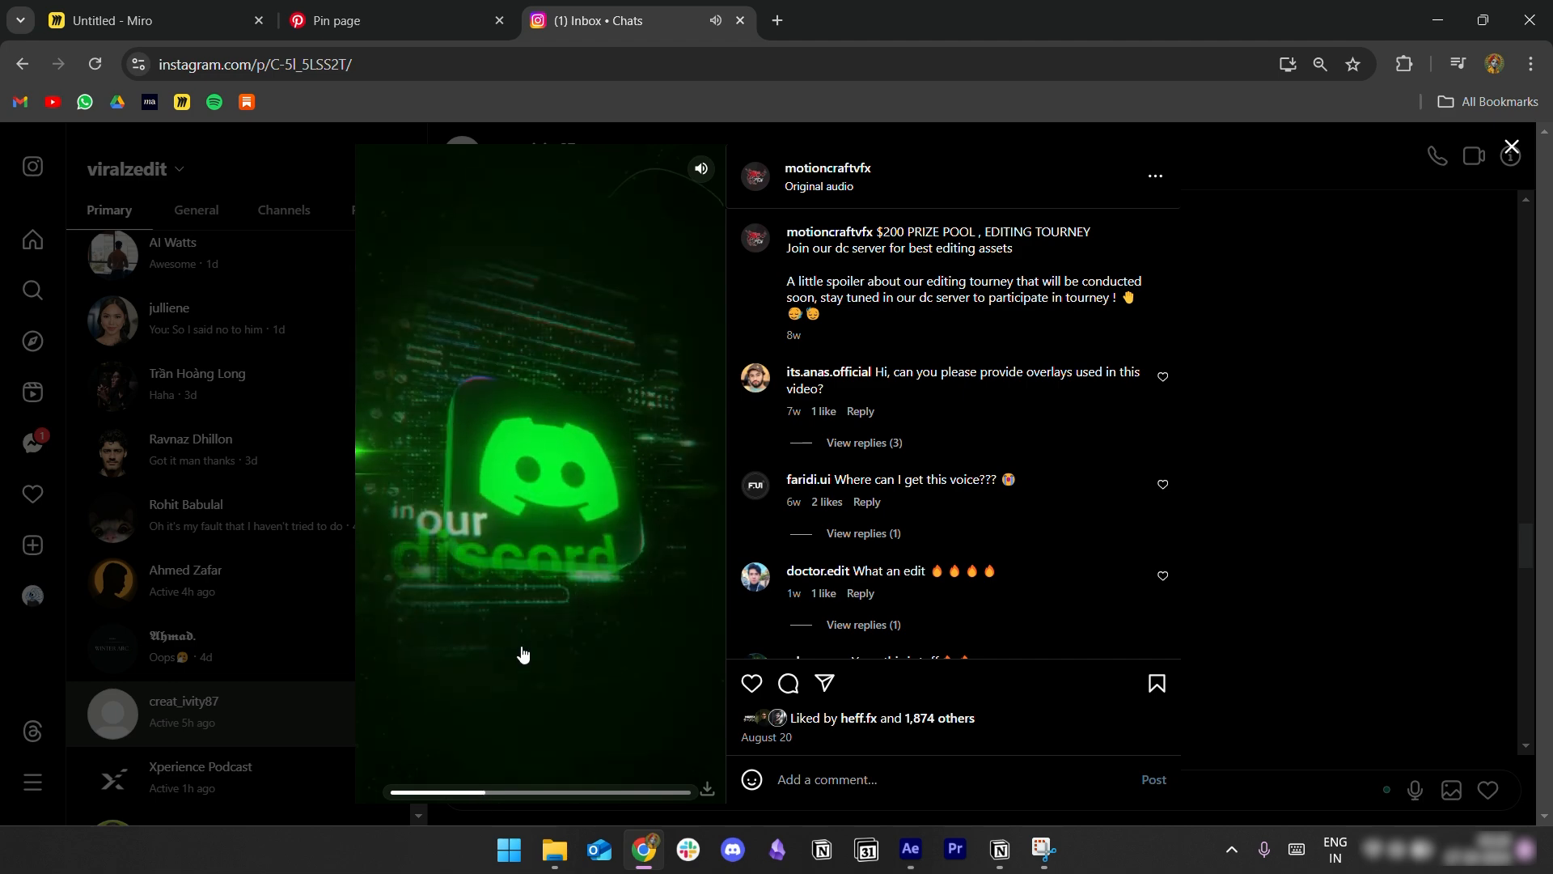
click(475, 792)
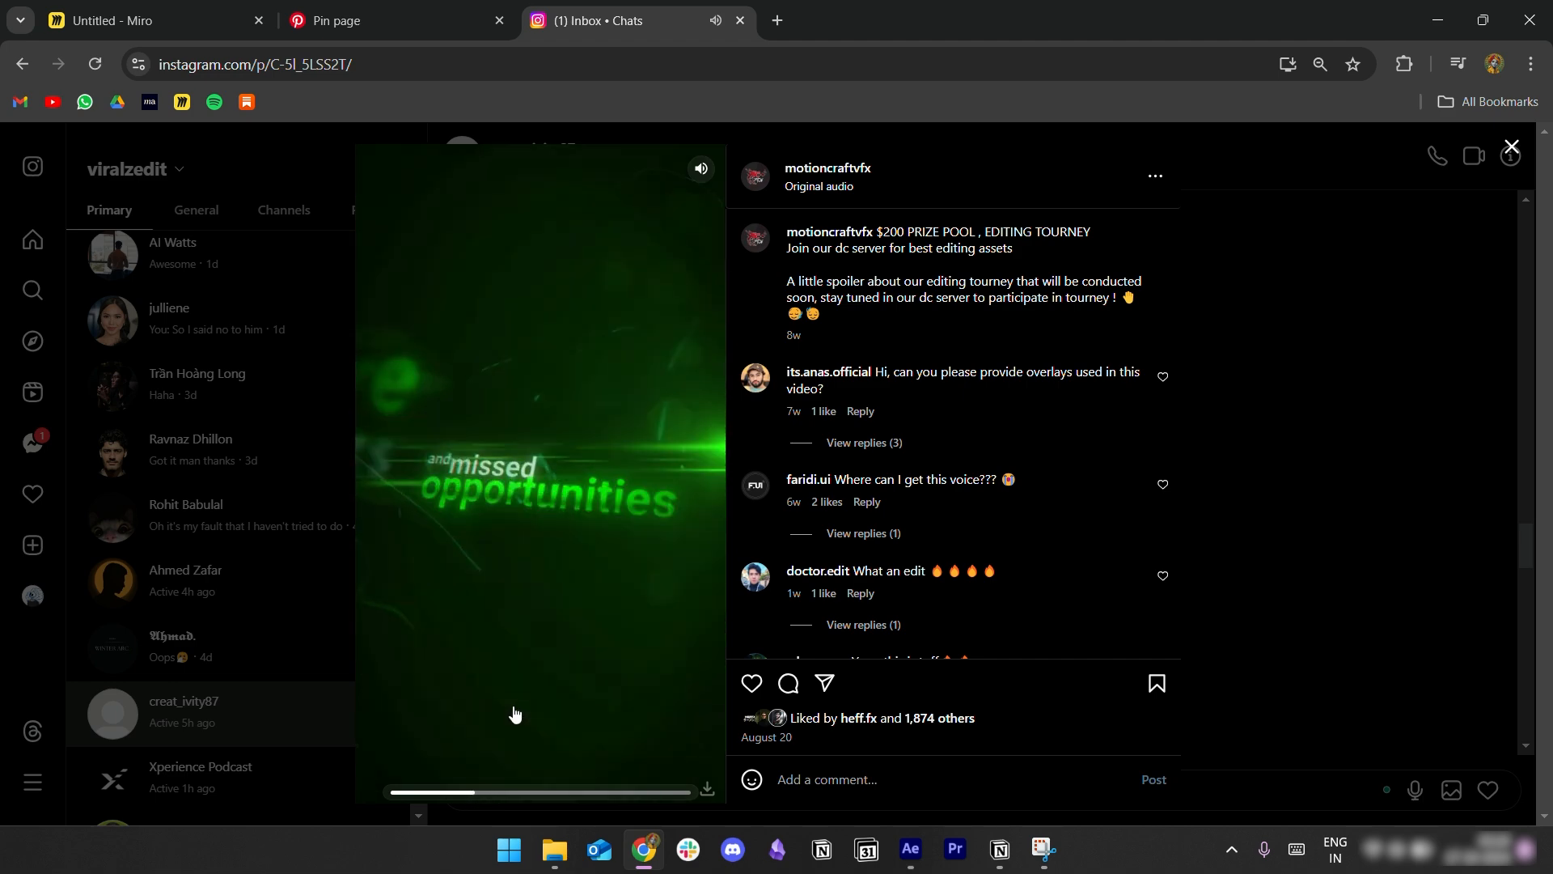
key(Escape)
click(528, 464)
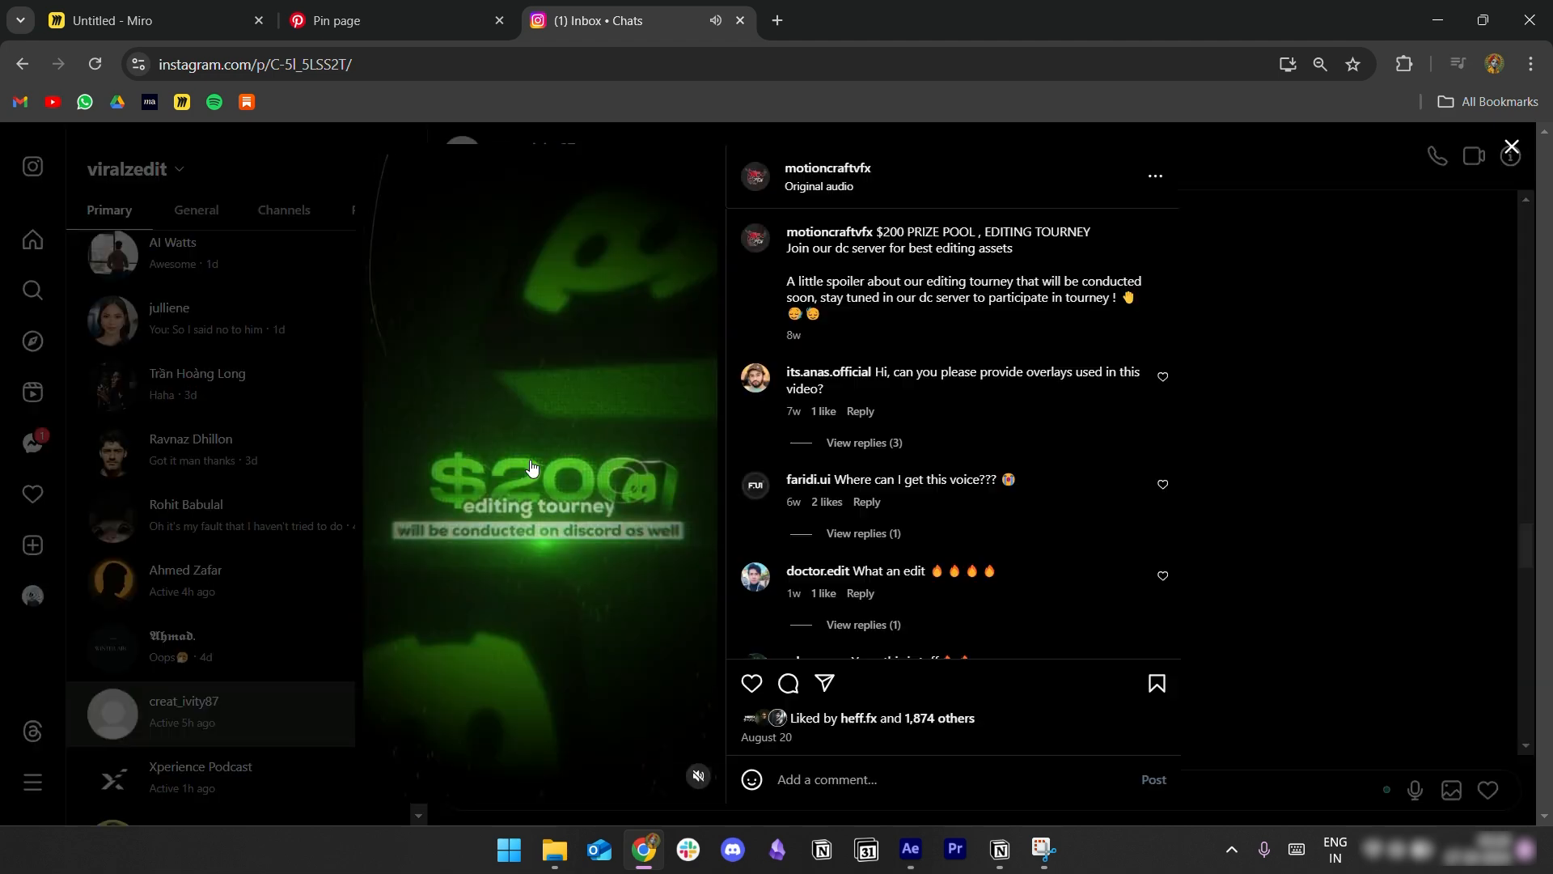
click(479, 794)
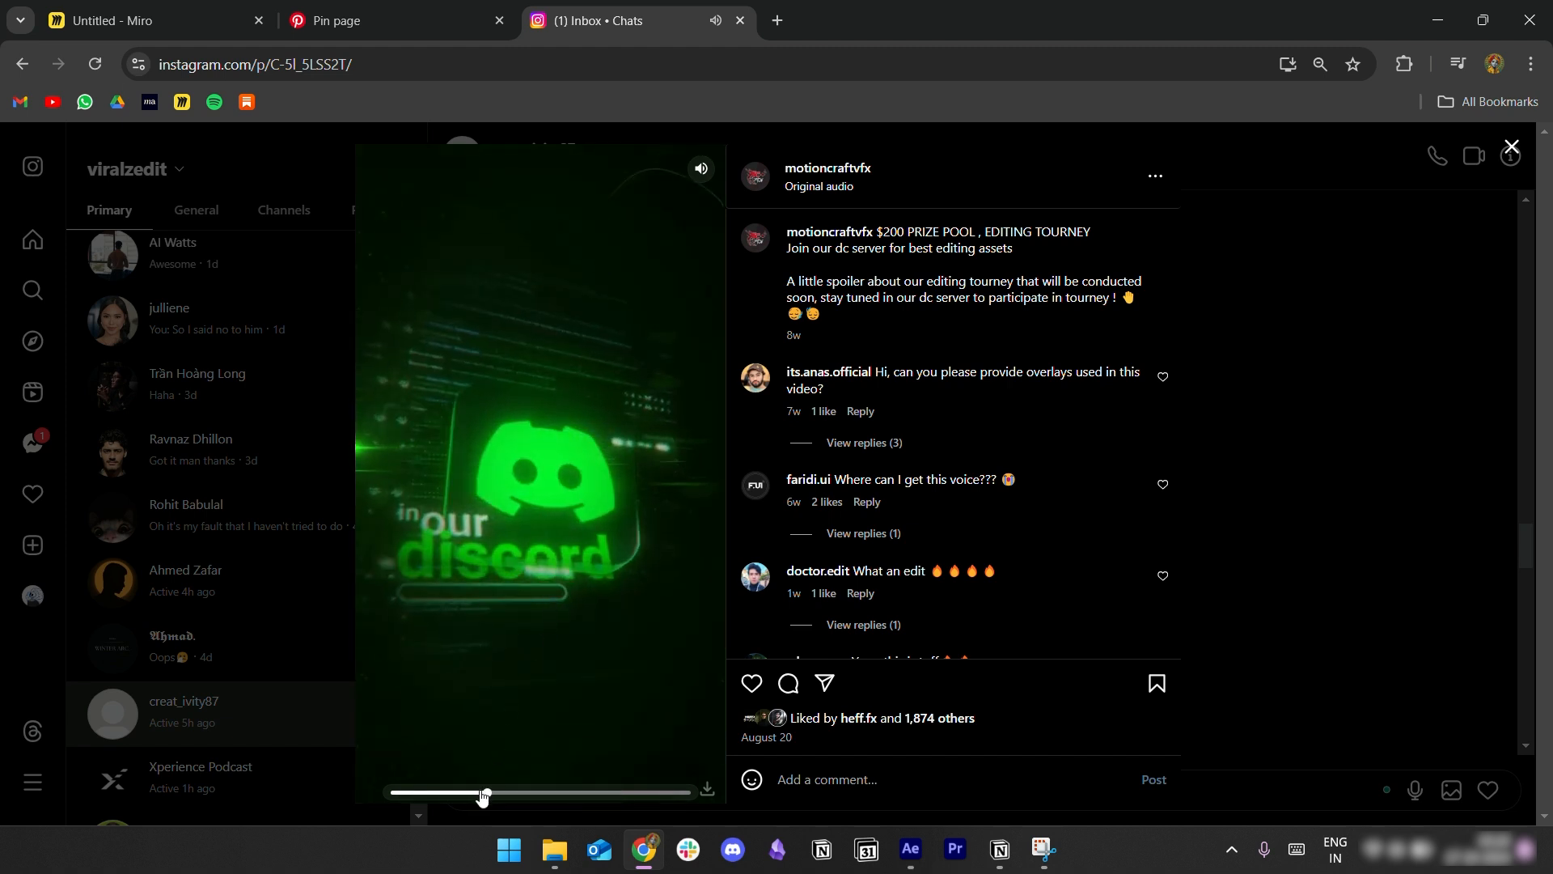
click(477, 793)
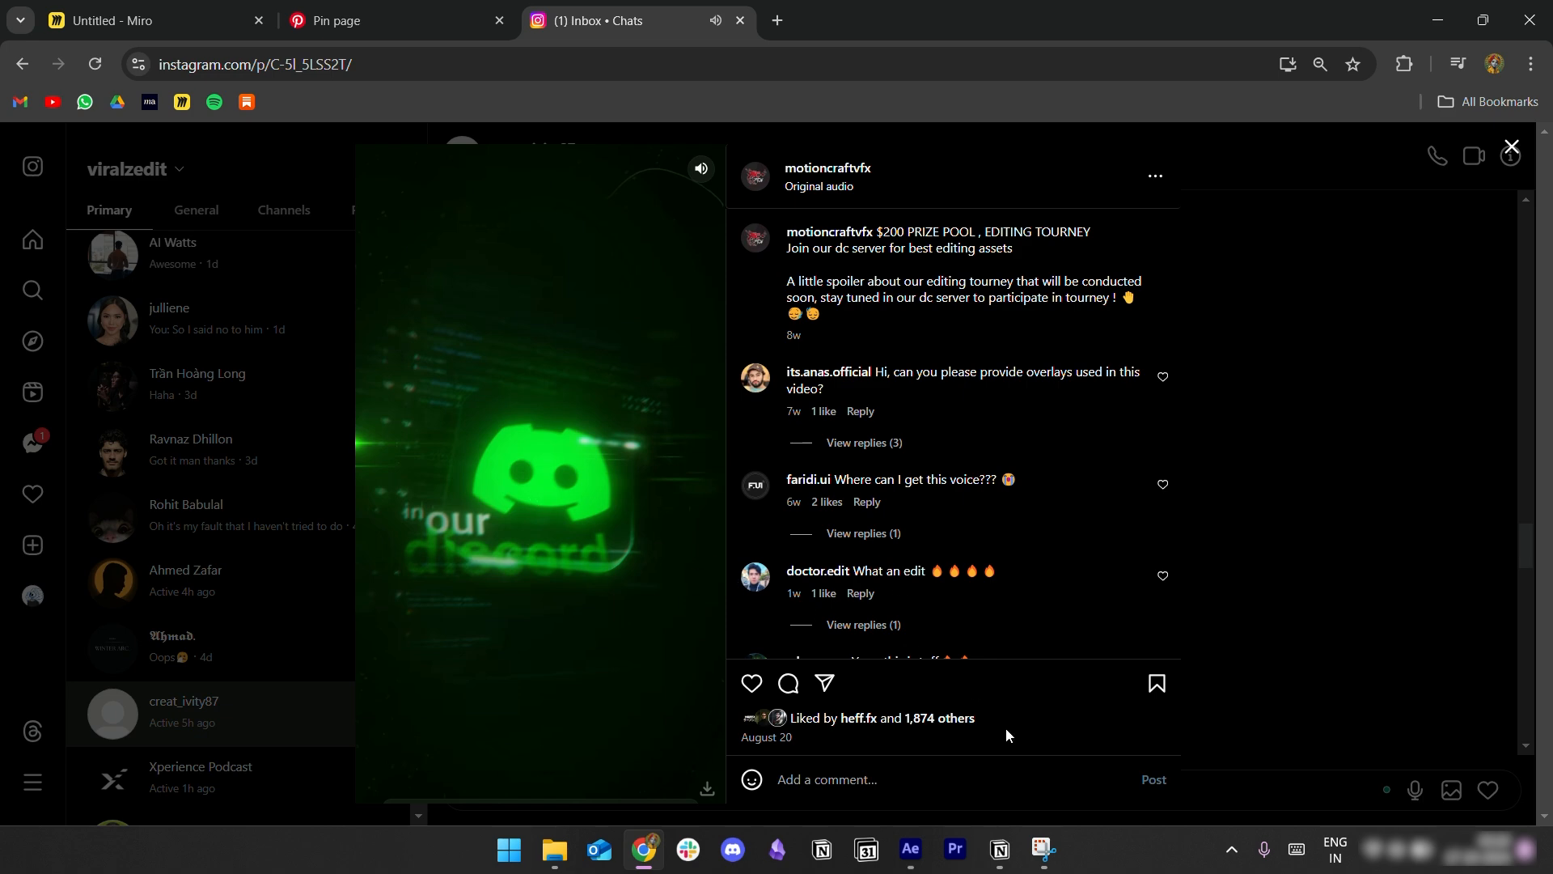
Step: Switch to After Effects, try a starting Y Rotation of 89° and a different Z Rotation on DISCORD, and delete those keyframes
click(910, 848)
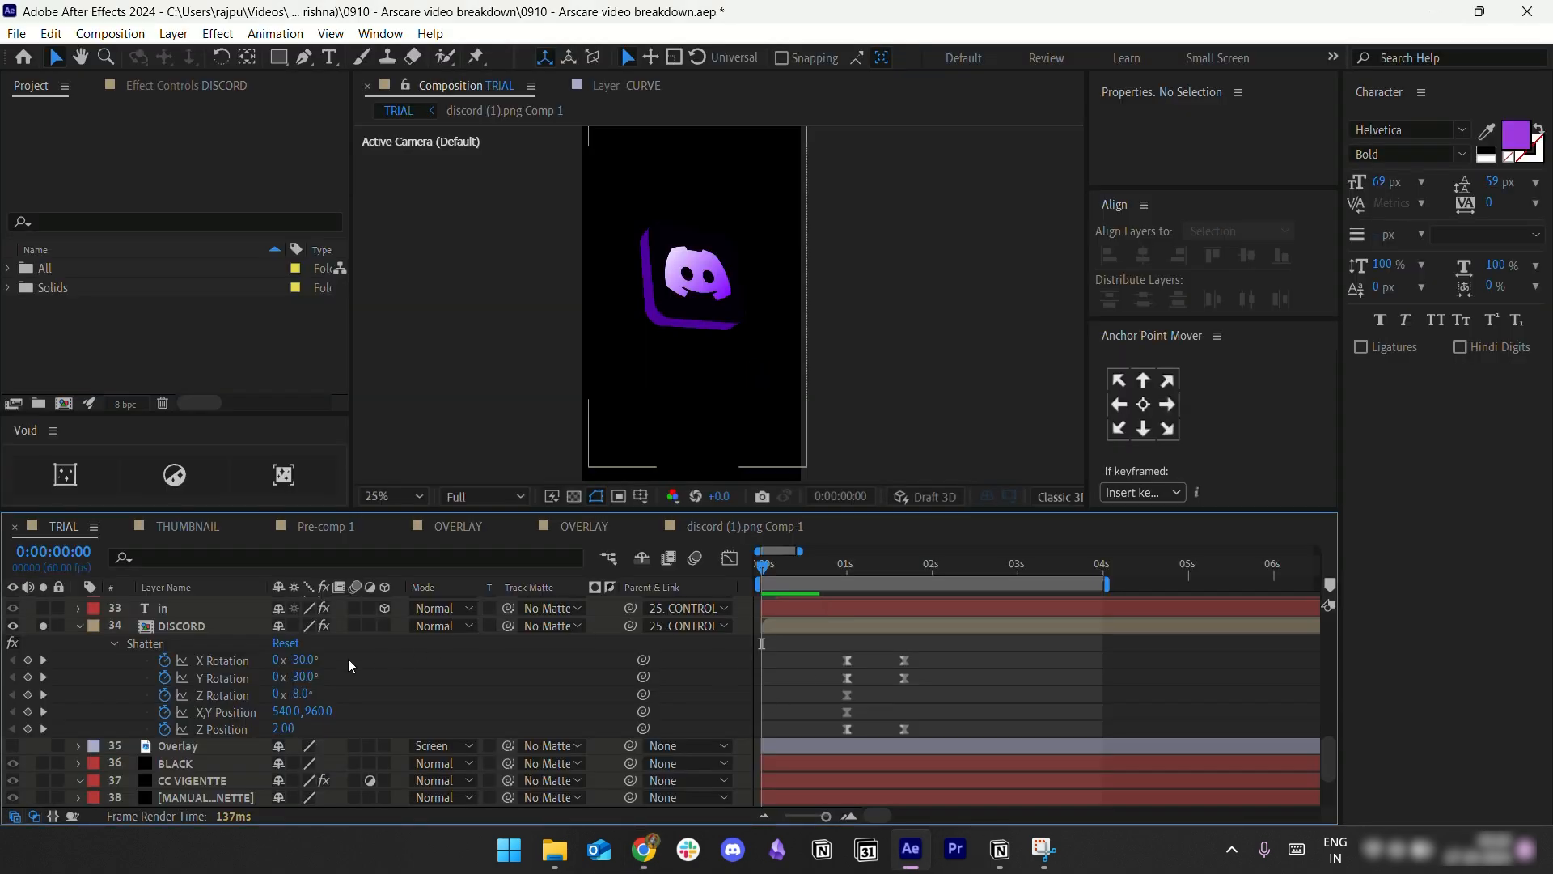
drag(305, 684, 414, 667)
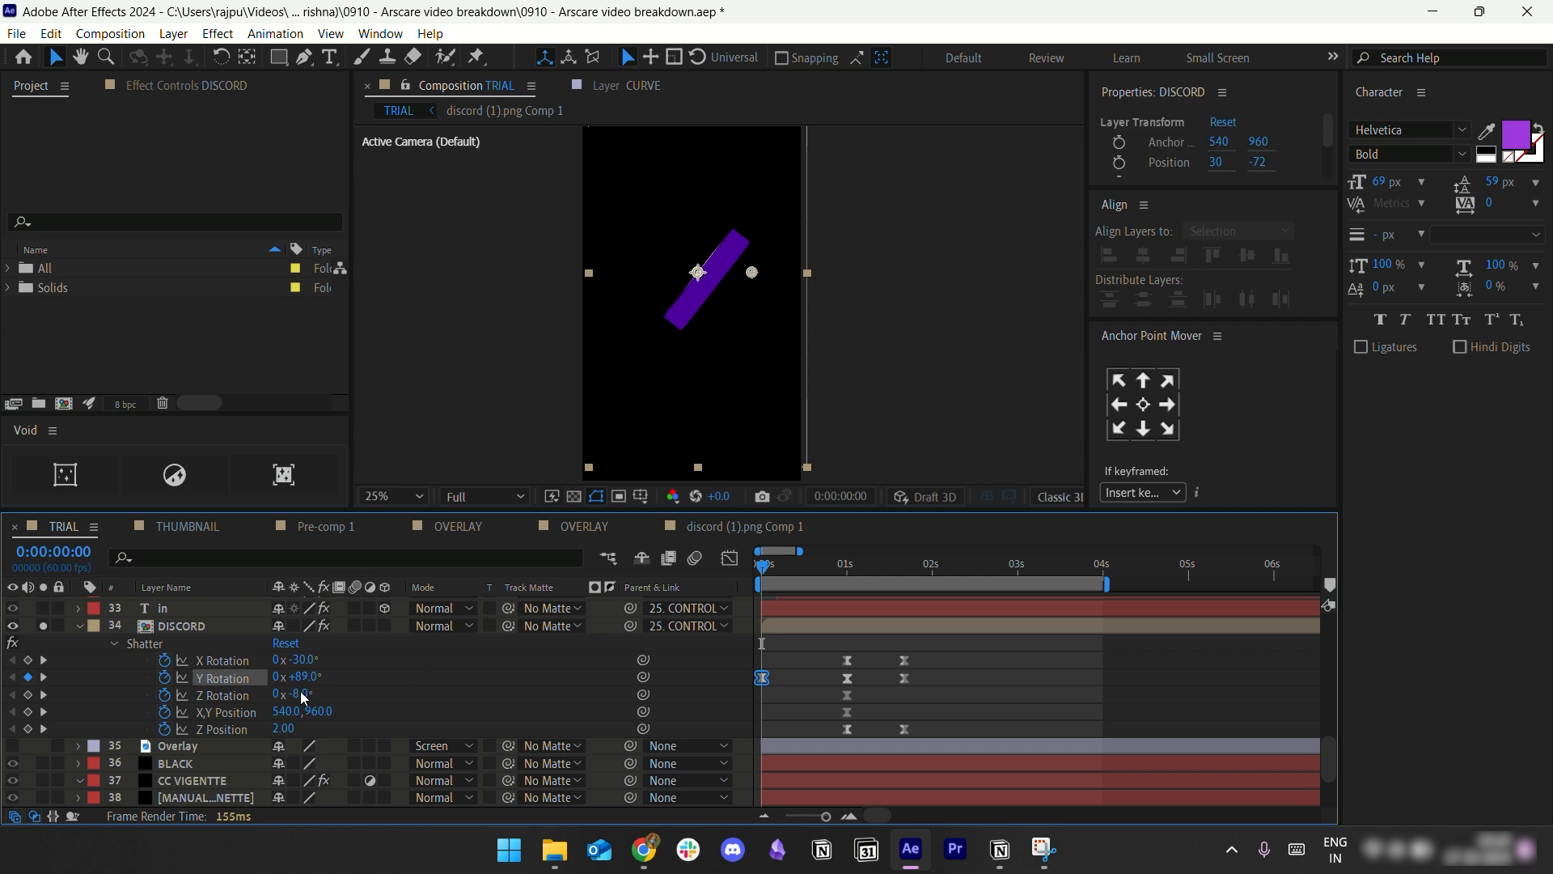
drag(298, 694, 335, 694)
drag(796, 659, 733, 691)
key(Delete)
Step: Cut the X Rotation, Y Rotation and Z Position keyframes at 0:00:01:40 and paste them at 0:00:00:00 on DISCORD
drag(925, 653, 870, 735)
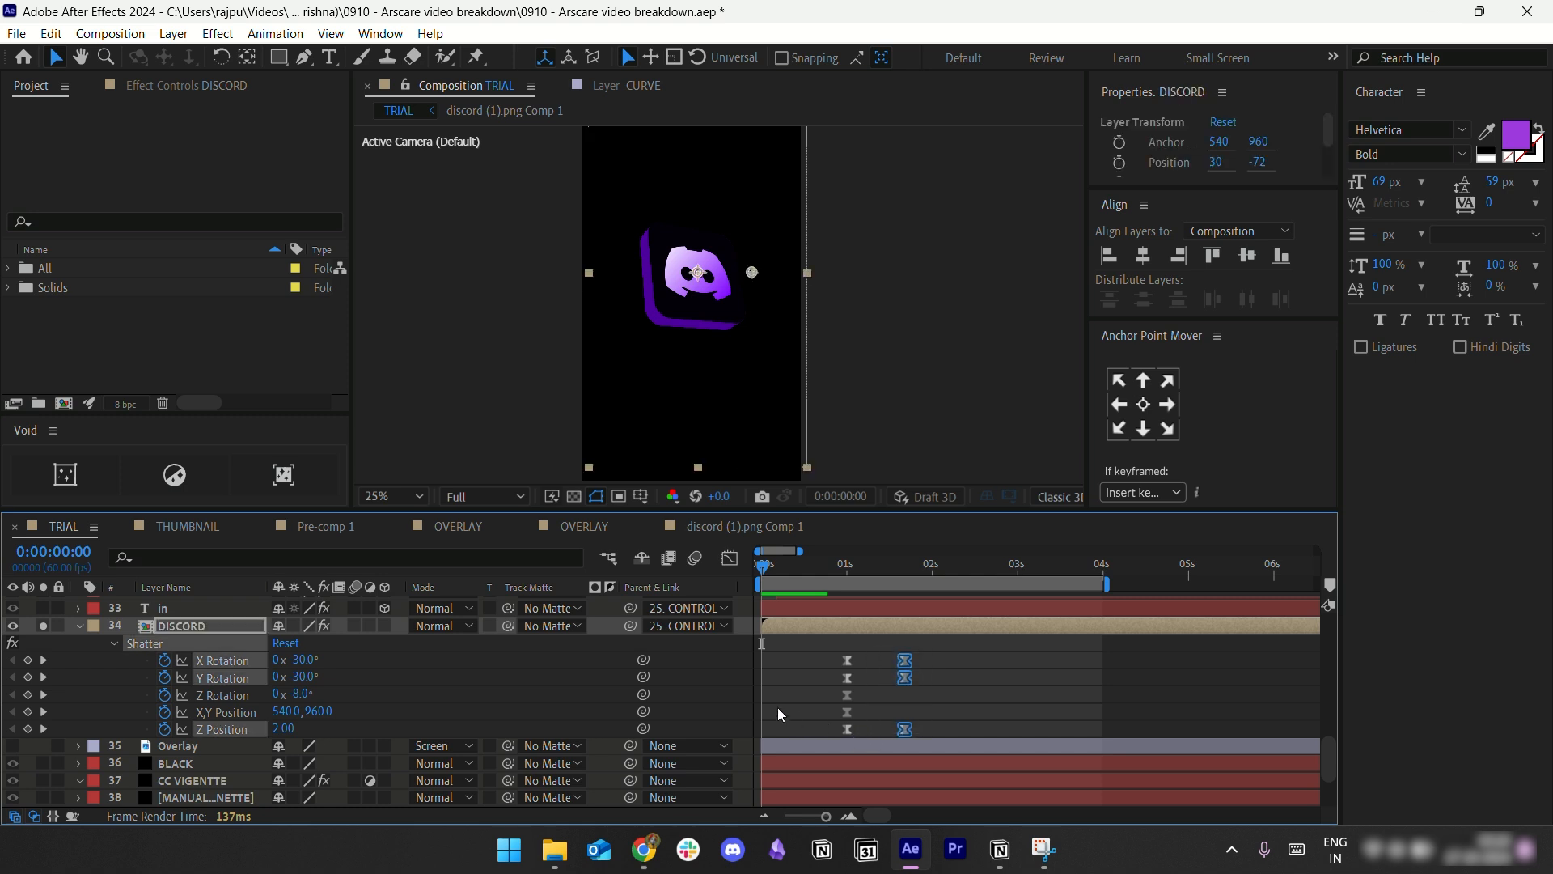
mouse_move(905, 665)
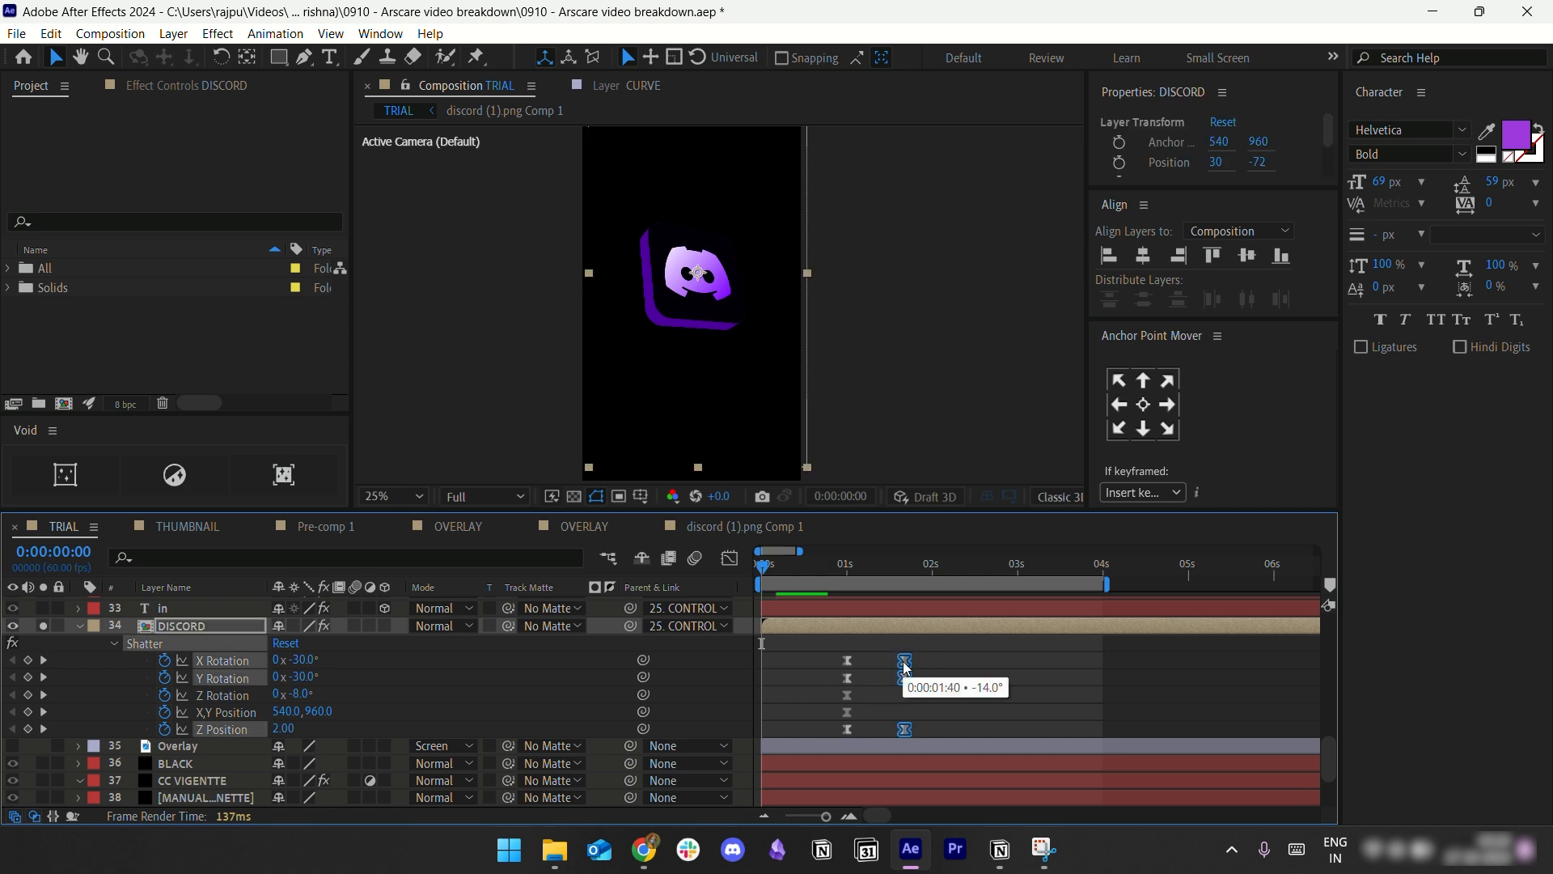
key(ctrl+x)
key(ctrl+v)
click(828, 672)
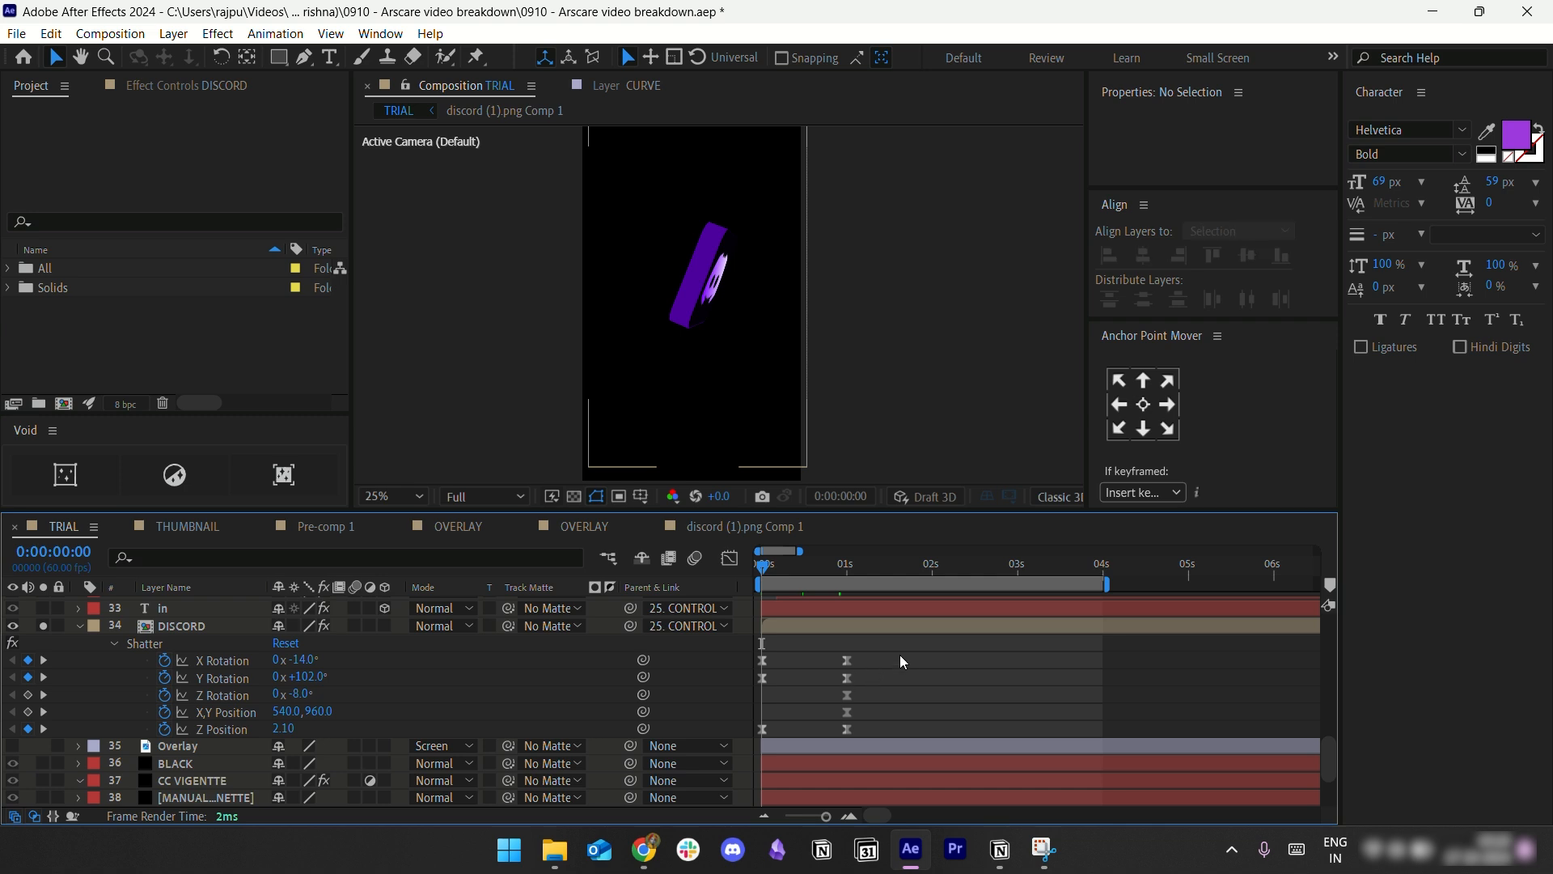
Step: Select all of DISCORD's Shatter keyframes and show their curves in the Graph Editor
drag(898, 652, 716, 743)
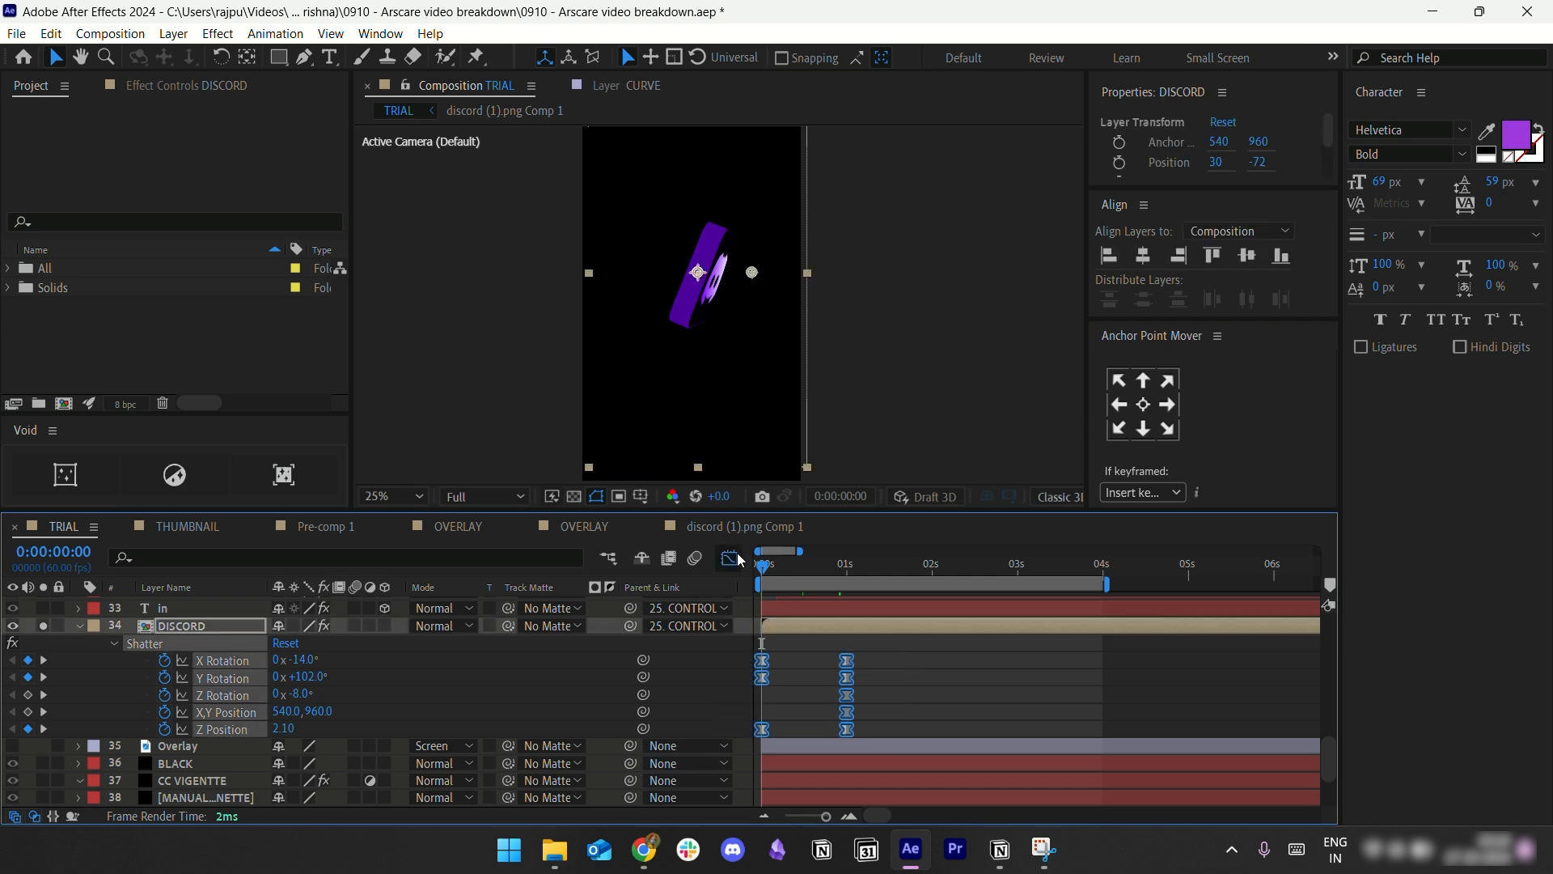
click(729, 557)
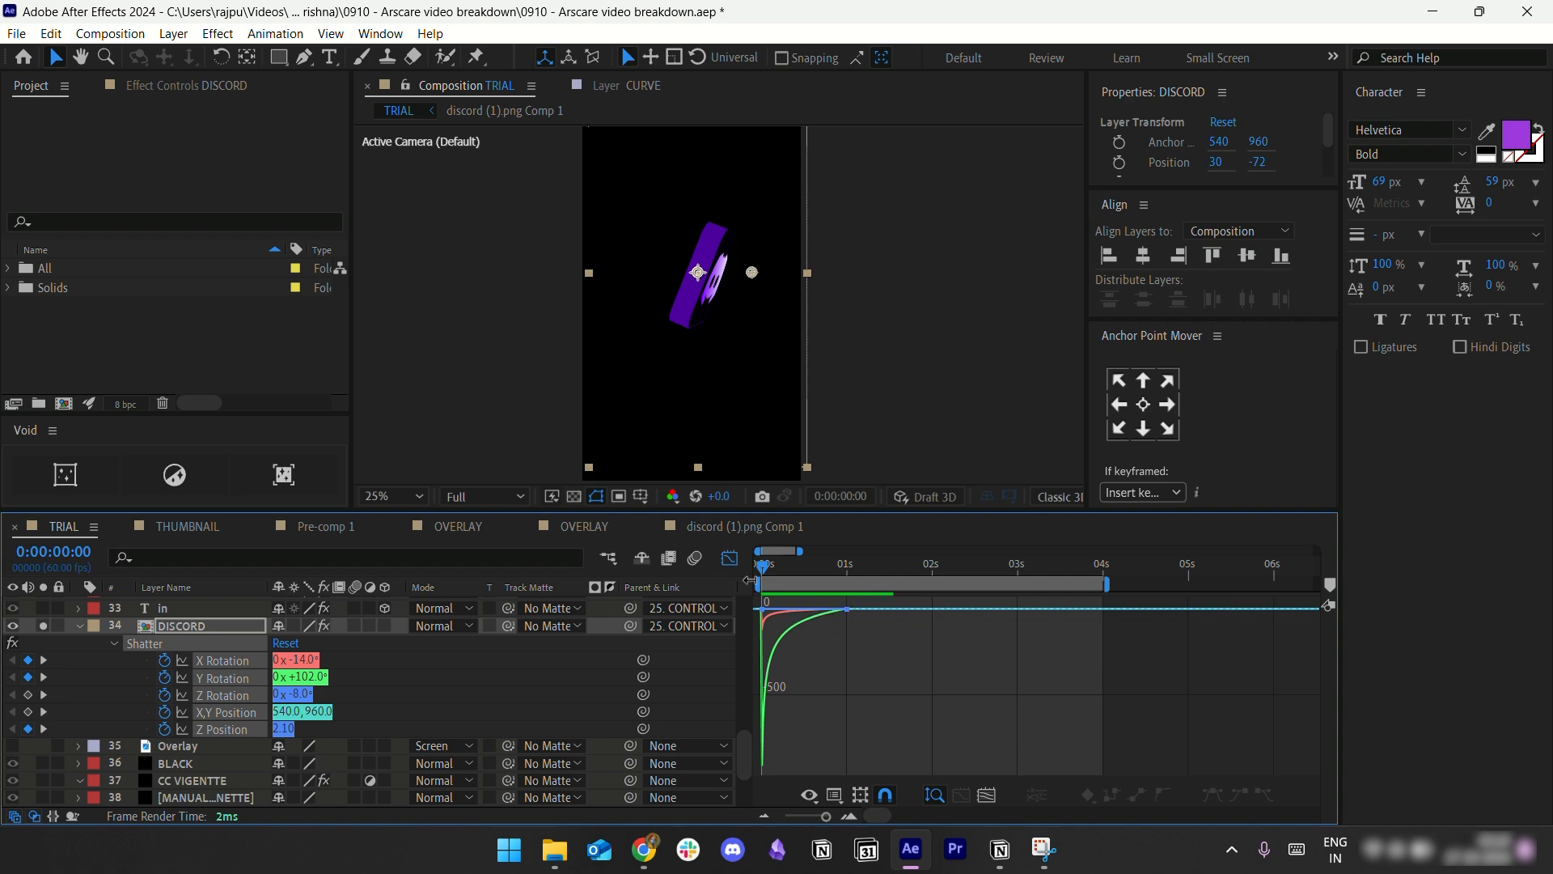
Step: Switch back to the Instagram reel and step through the Discord logo's entrance to examine its rotation and the text reveal
click(644, 849)
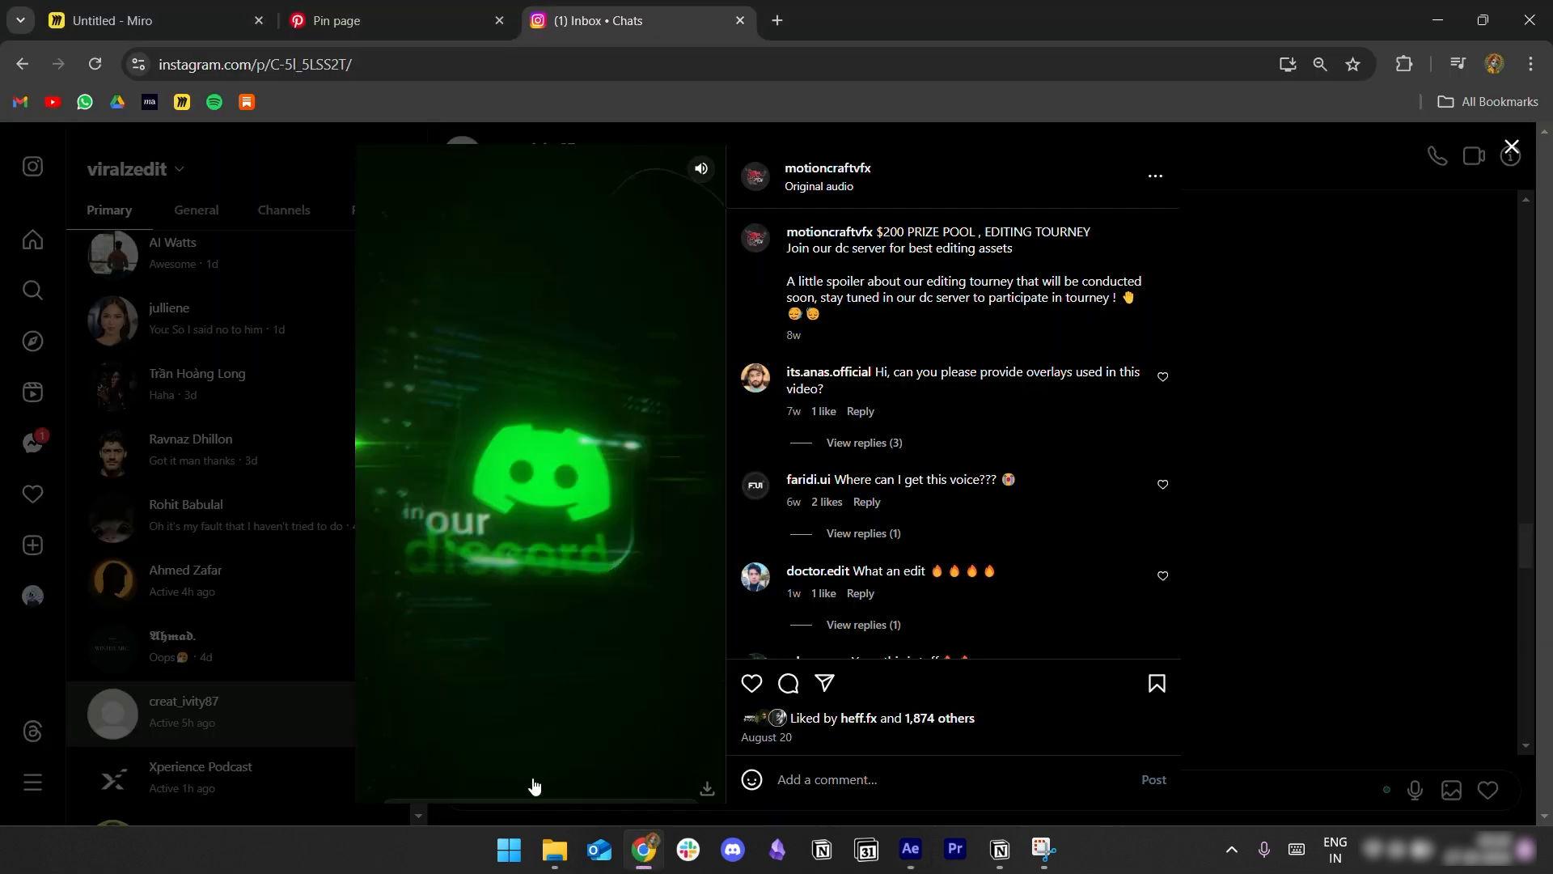
click(469, 793)
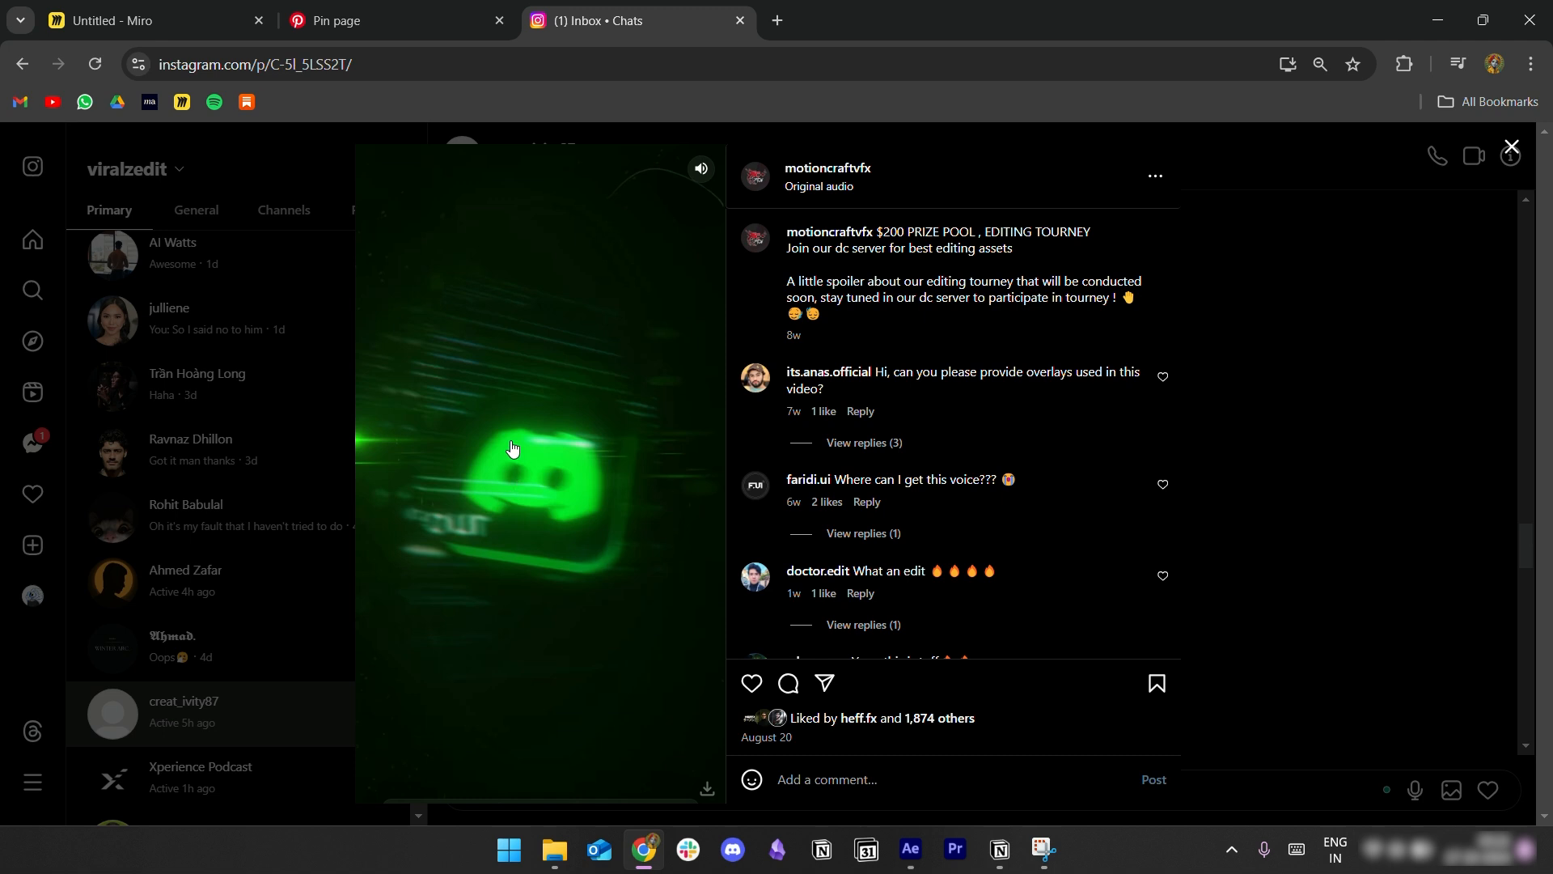
click(554, 531)
click(554, 531)
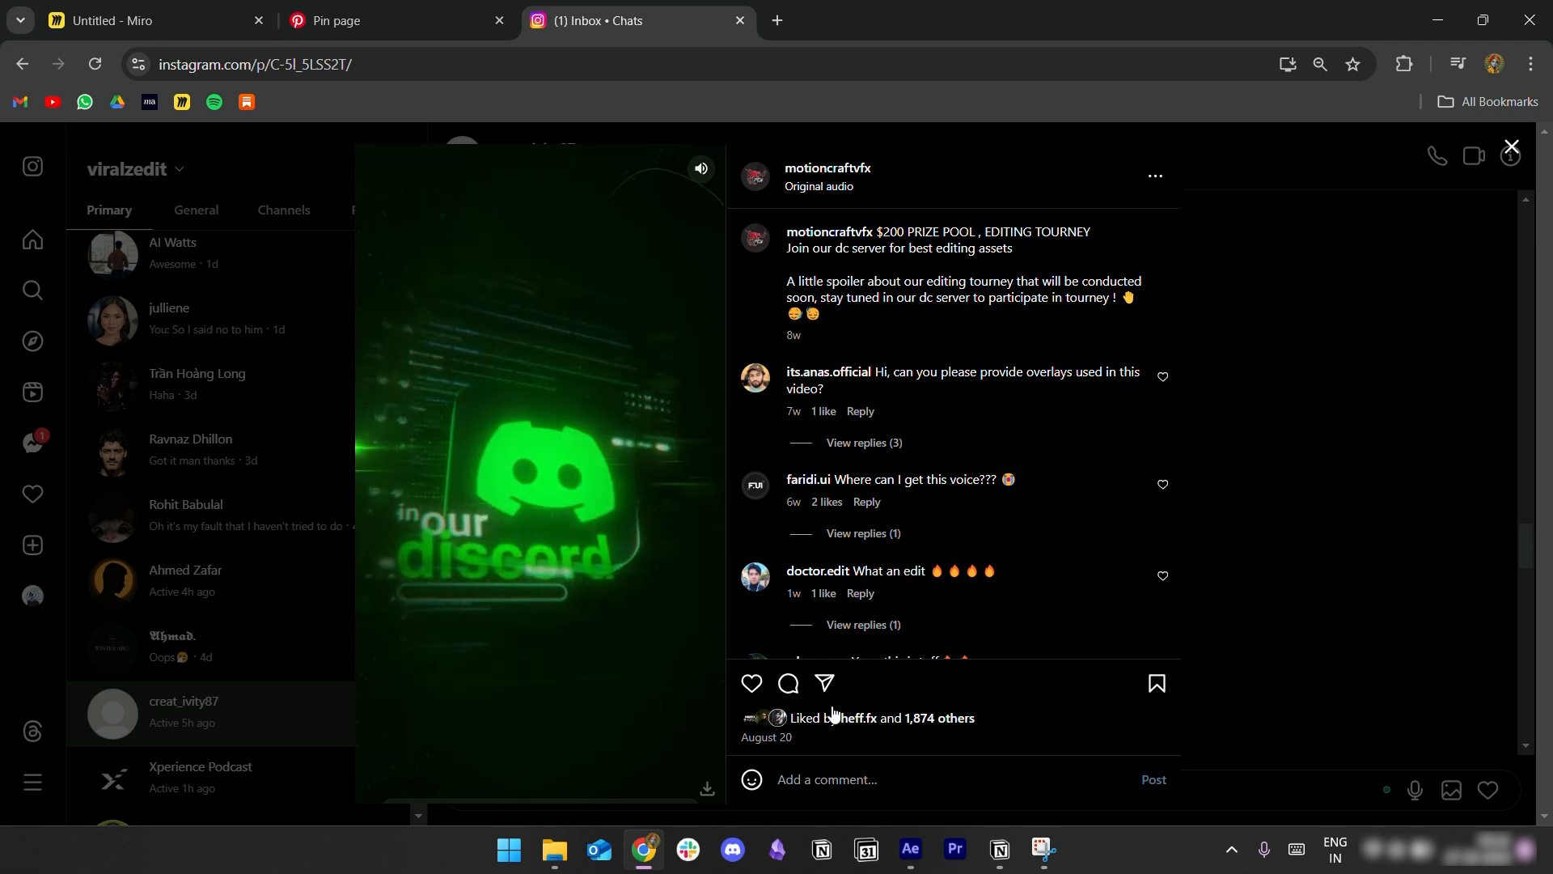
Step: Switch to the Miro board and draw a long, thin yellow rectangle in the empty space beside the Discord frame
click(157, 23)
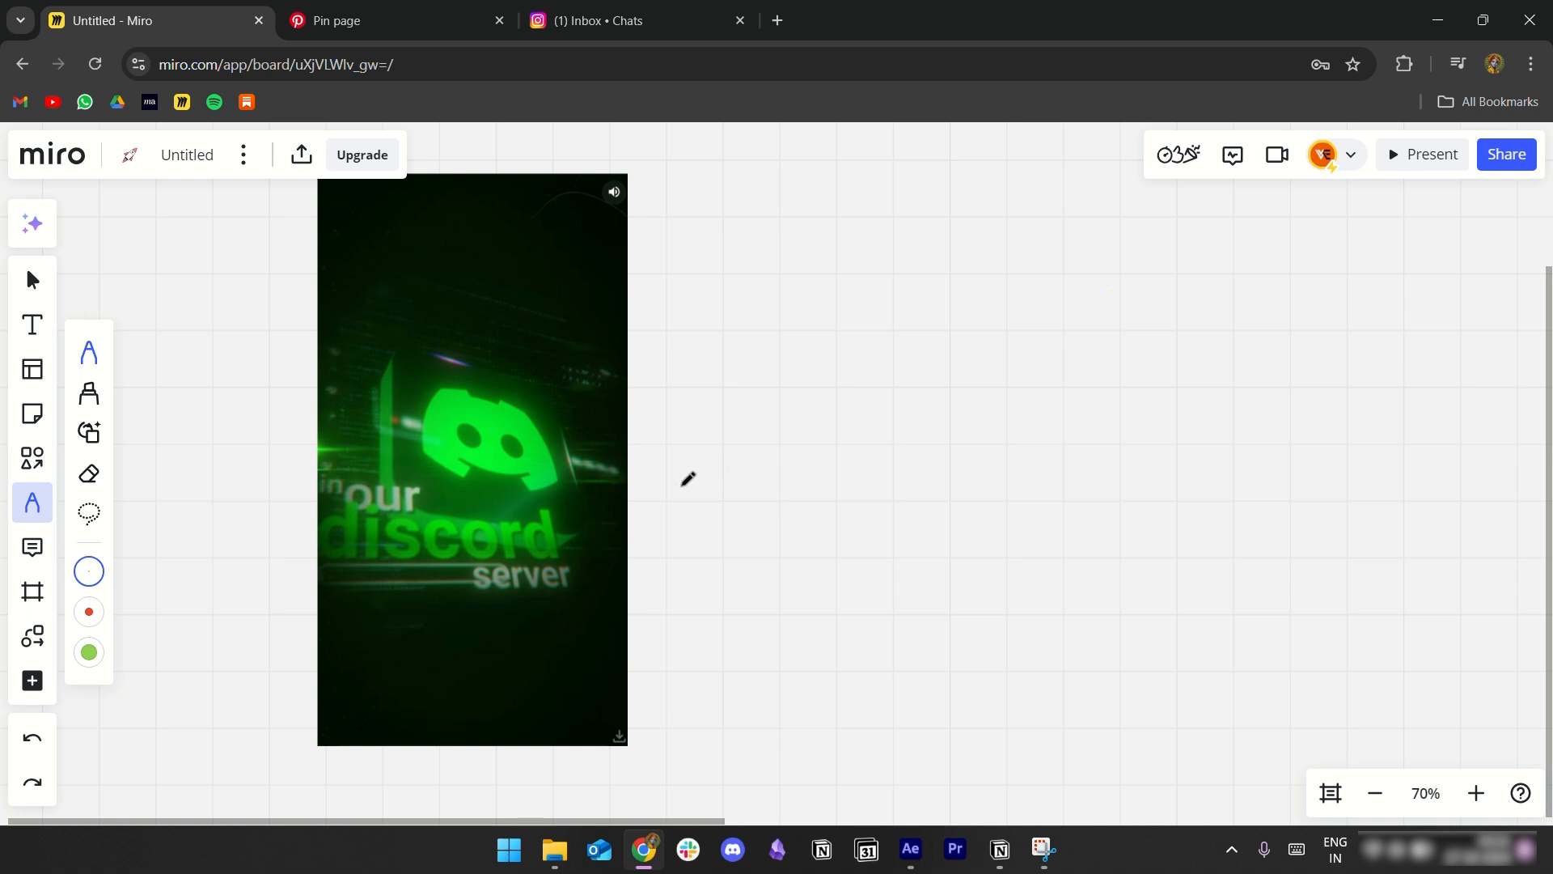
drag(698, 489, 698, 487)
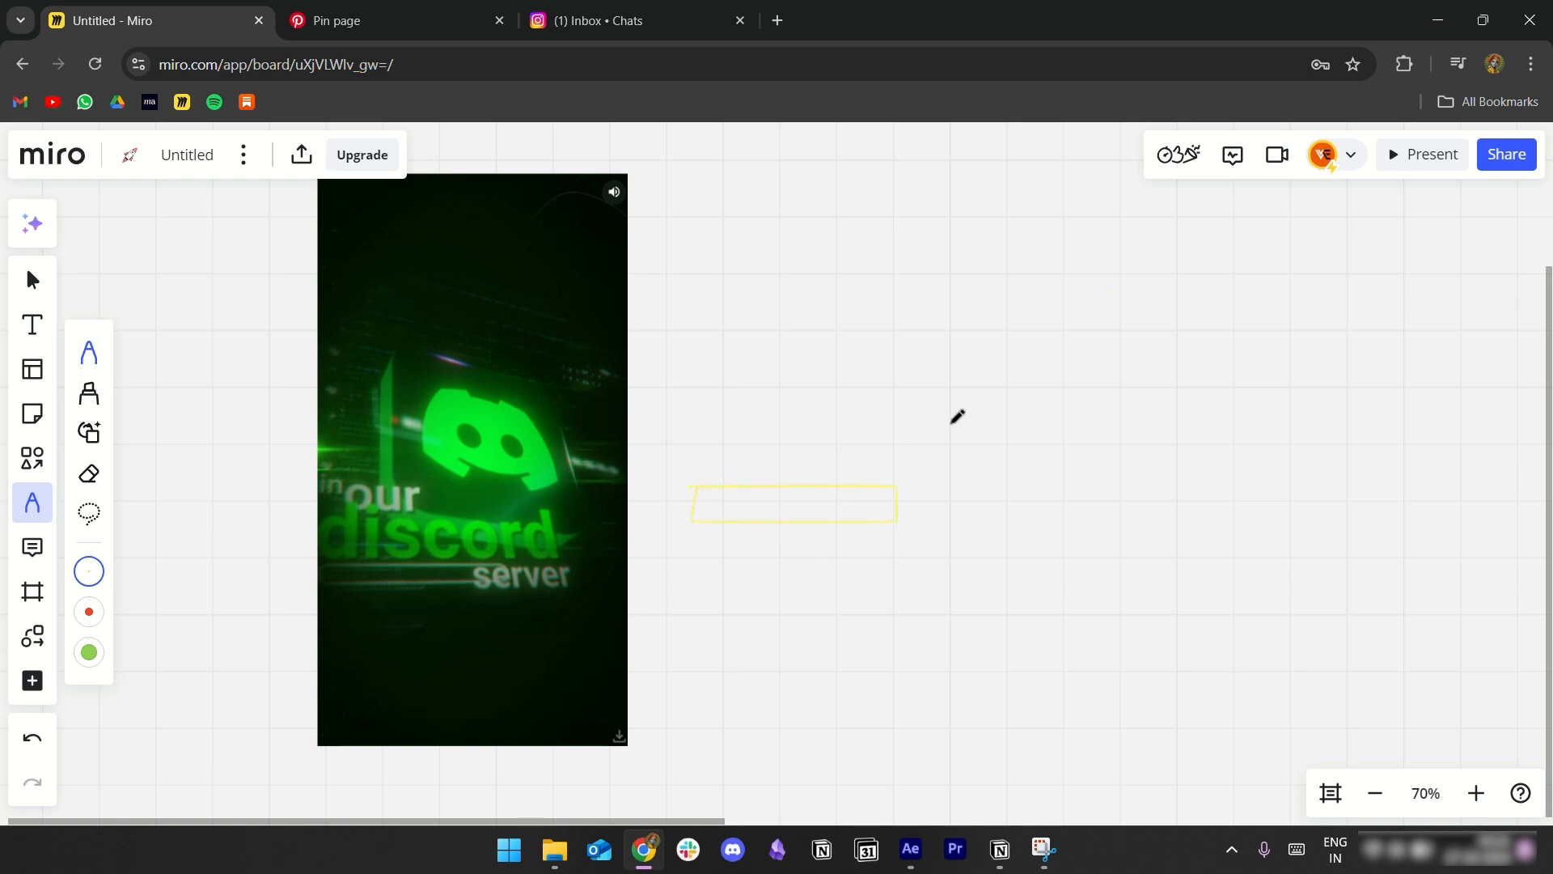
Step: Sketch a widening tilted bar, a vertical dividing line and curved strokes around the line beside the yellow rectangle
mouse_move(1158, 444)
mouse_down()
mouse_move(954, 448)
mouse_move(815, 482)
mouse_move(877, 473)
mouse_move(899, 411)
mouse_move(921, 461)
mouse_move(988, 482)
mouse_up()
drag(915, 420, 913, 536)
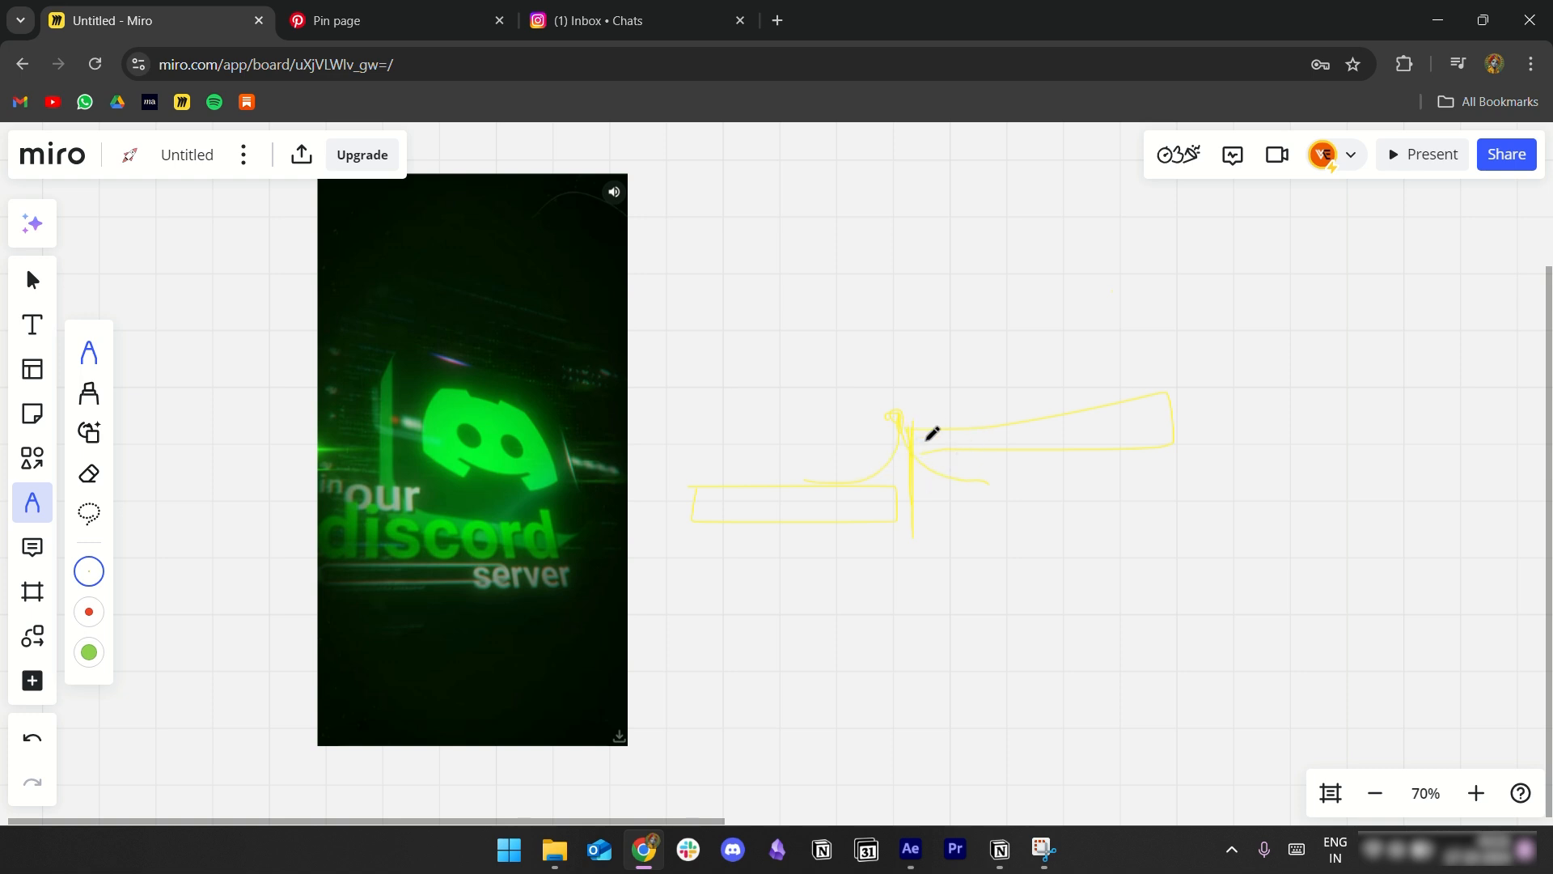
mouse_move(912, 431)
mouse_down()
mouse_move(934, 469)
mouse_move(1047, 466)
mouse_up()
Step: Switch back to After Effects, leave the Graph Editor and scrub through the start of DISCORD's Shatter rotation
click(910, 848)
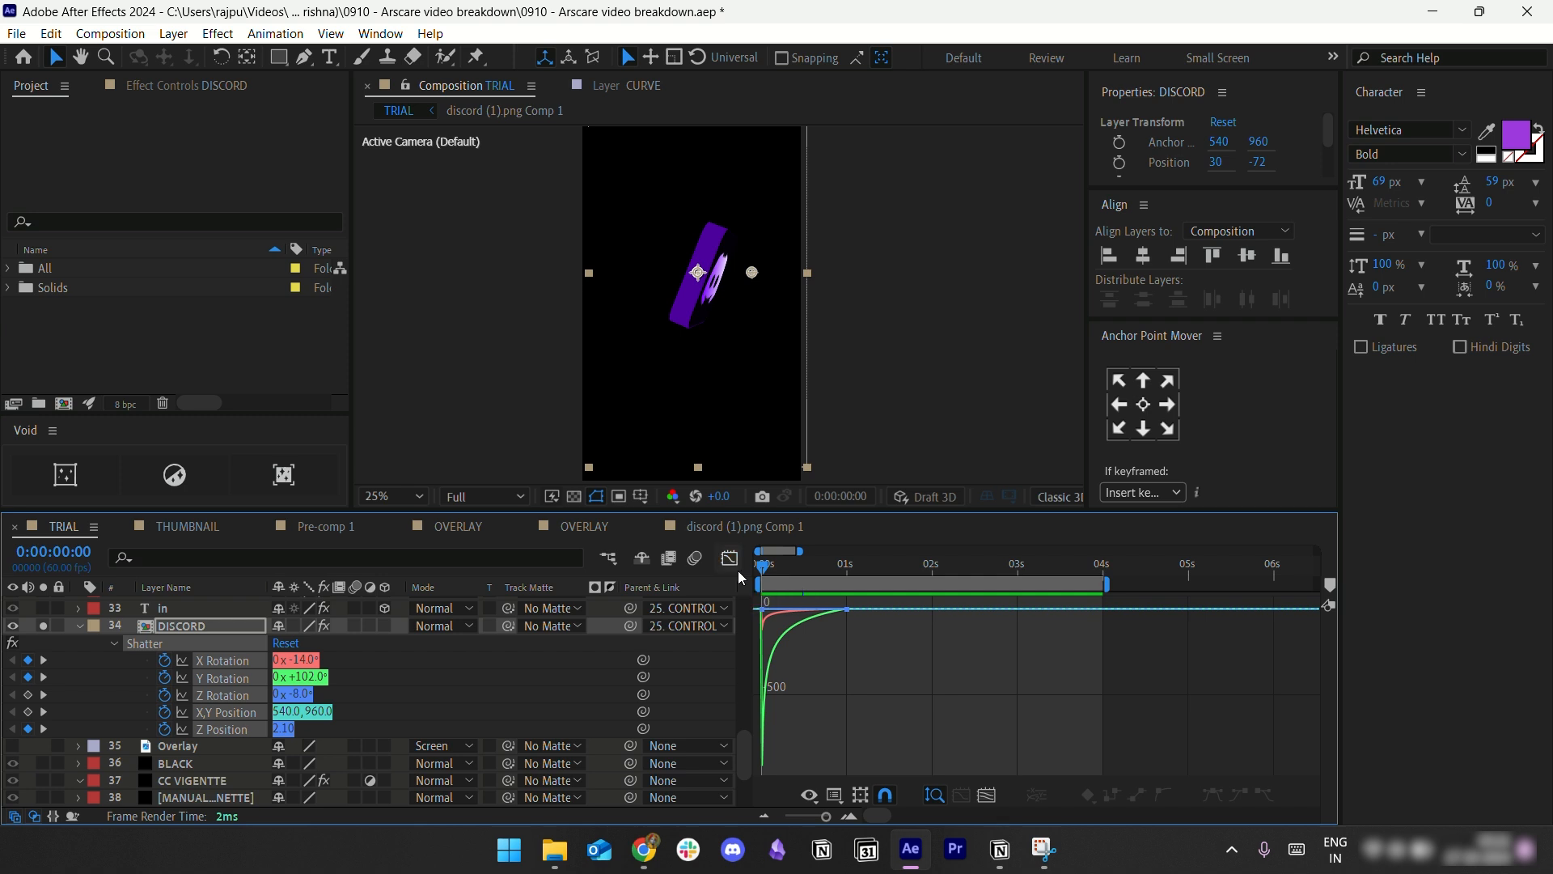
click(729, 558)
click(770, 667)
drag(812, 570, 718, 580)
Step: Open the discord (1).png Comp 1 composition and scrub its opening frames to 0:00:00:06
click(204, 624)
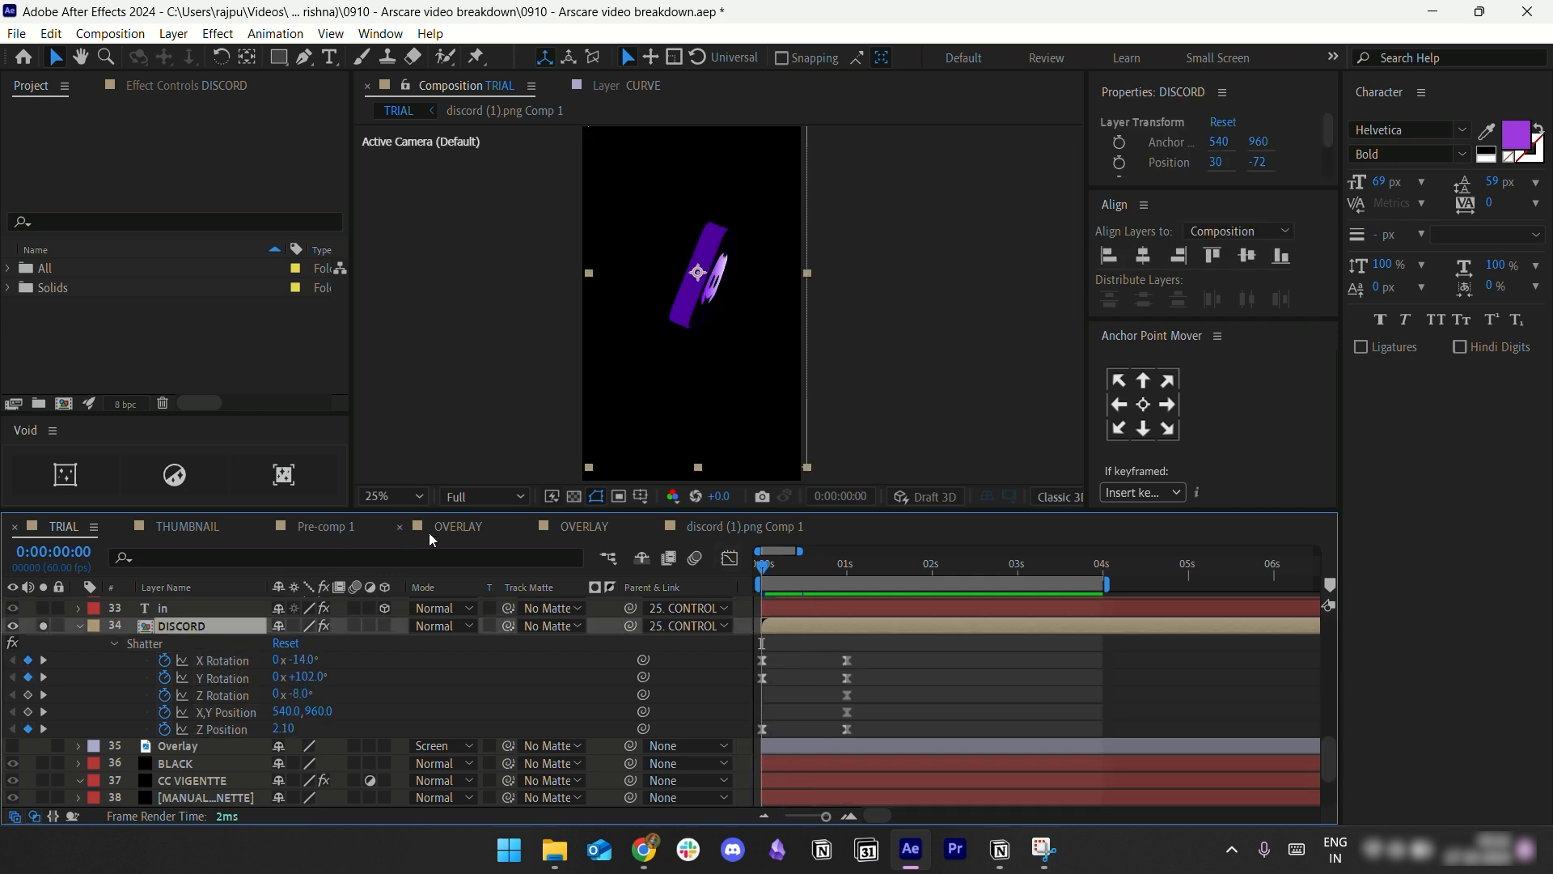
click(706, 526)
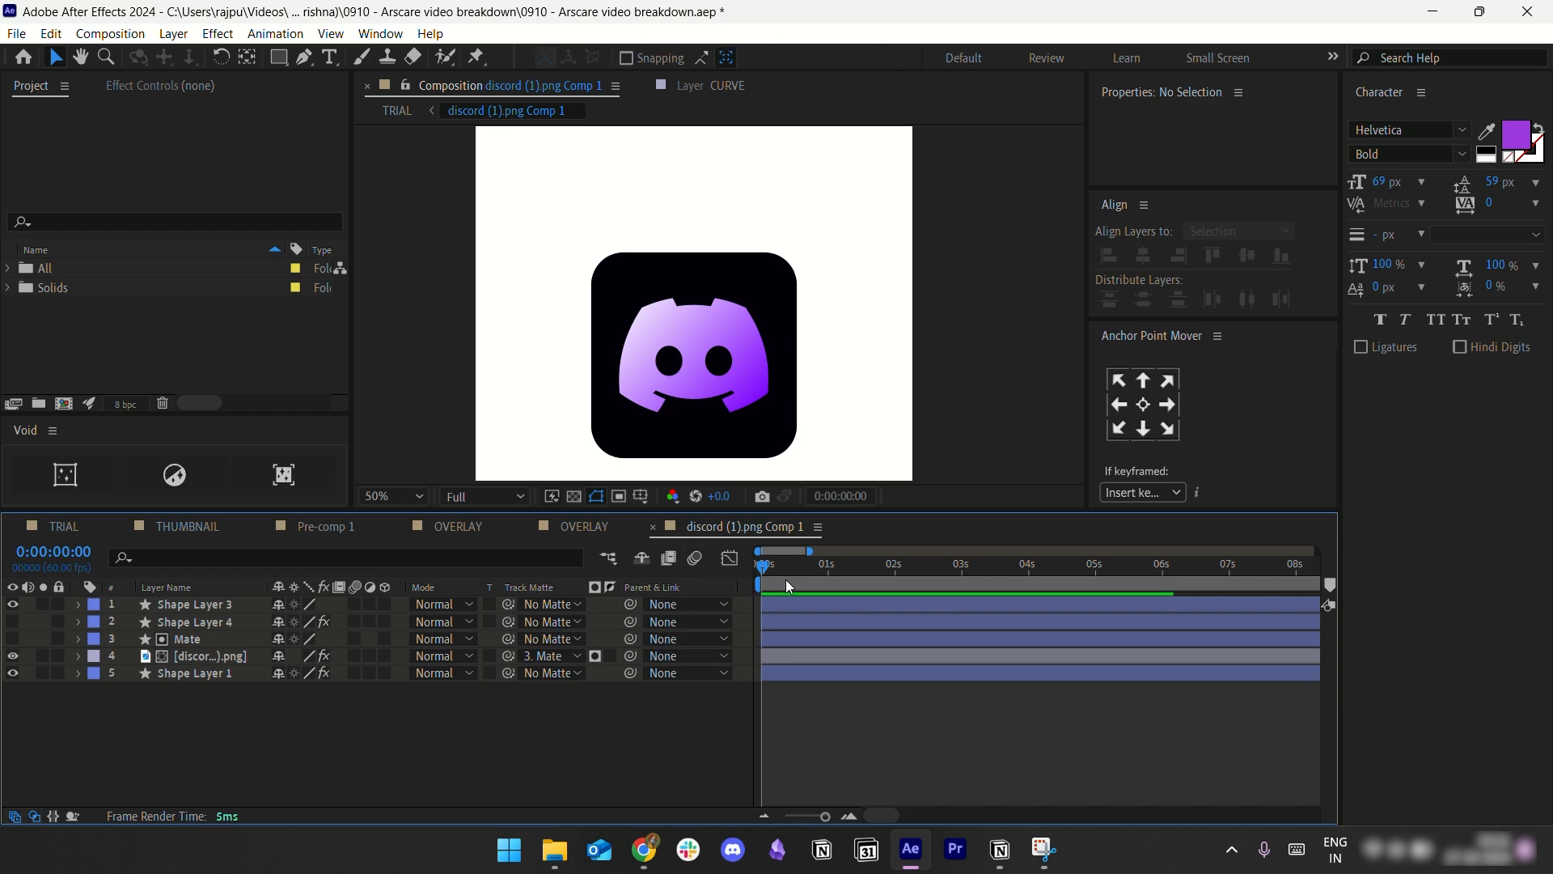
drag(817, 568, 768, 575)
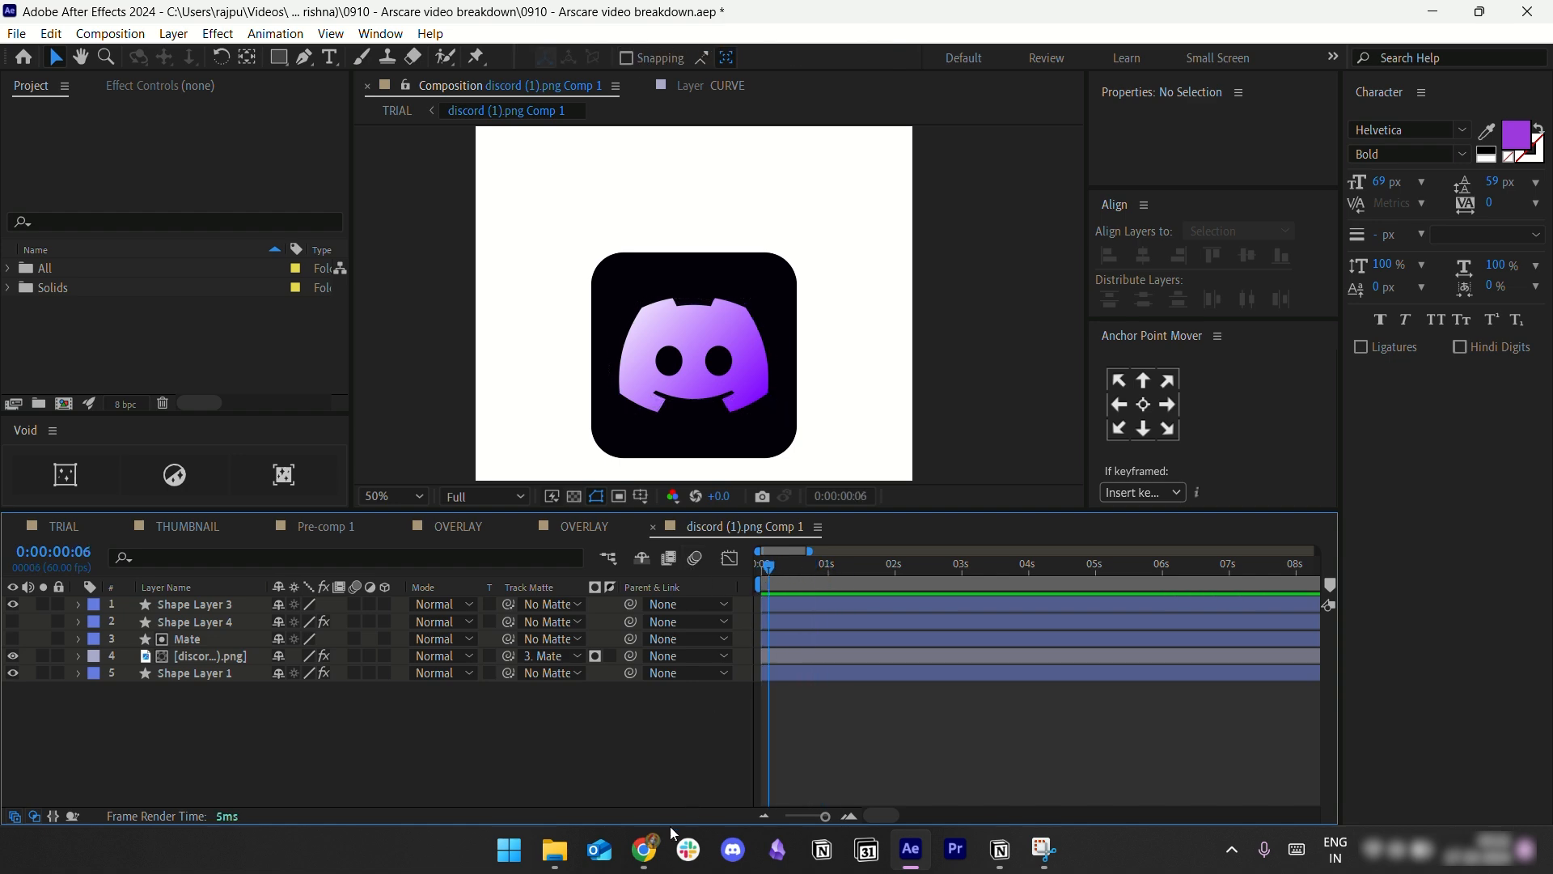
Step: Switch to the Instagram reel to examine the Discord logo's outline, and return to After Effects
click(644, 850)
click(597, 18)
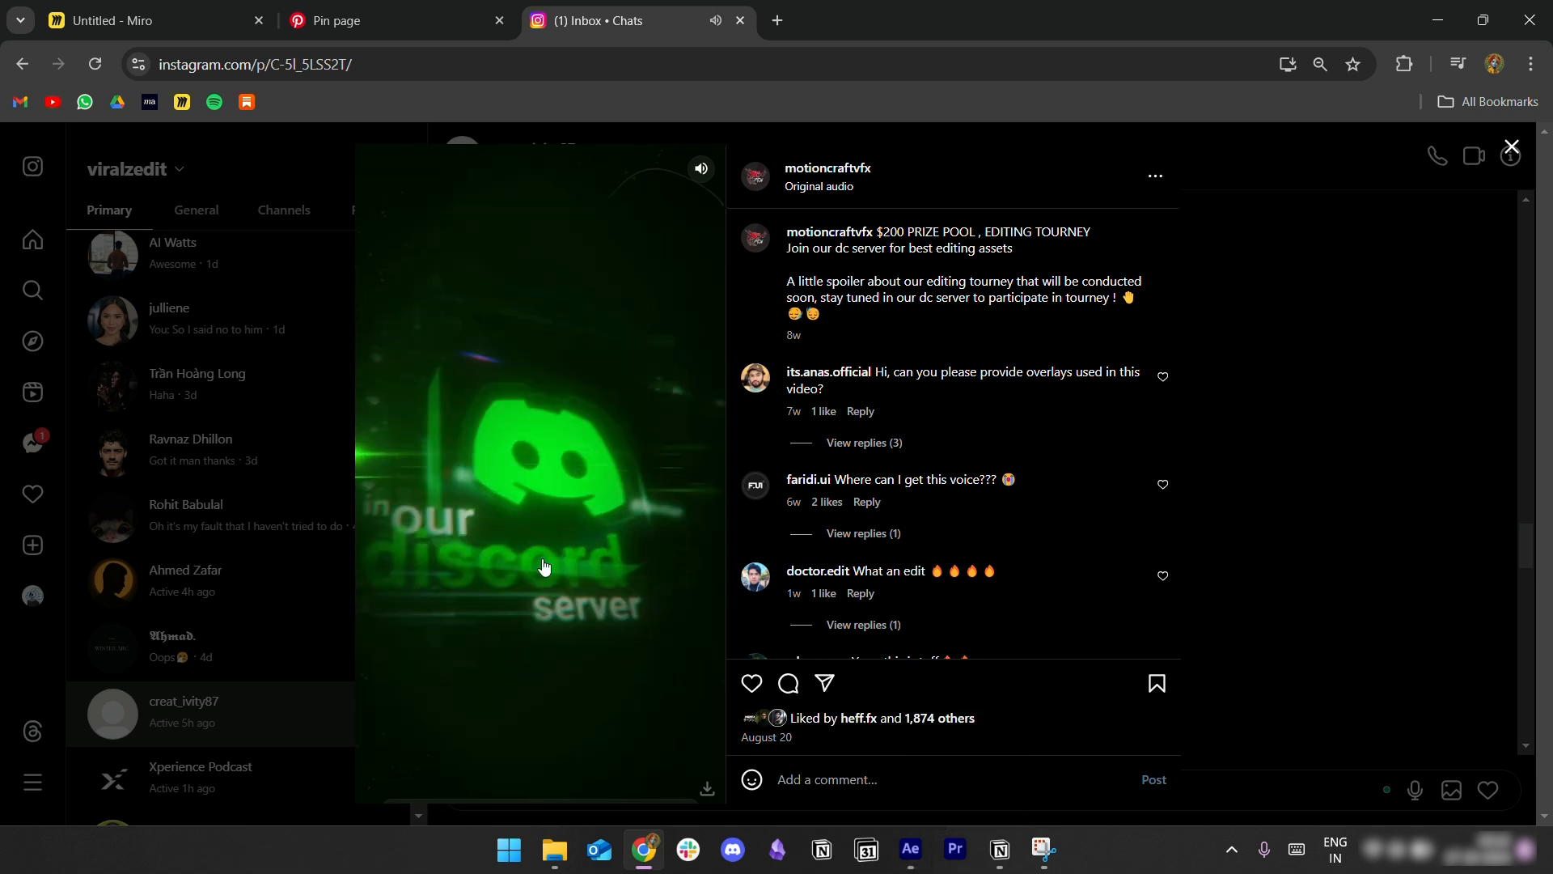
click(909, 855)
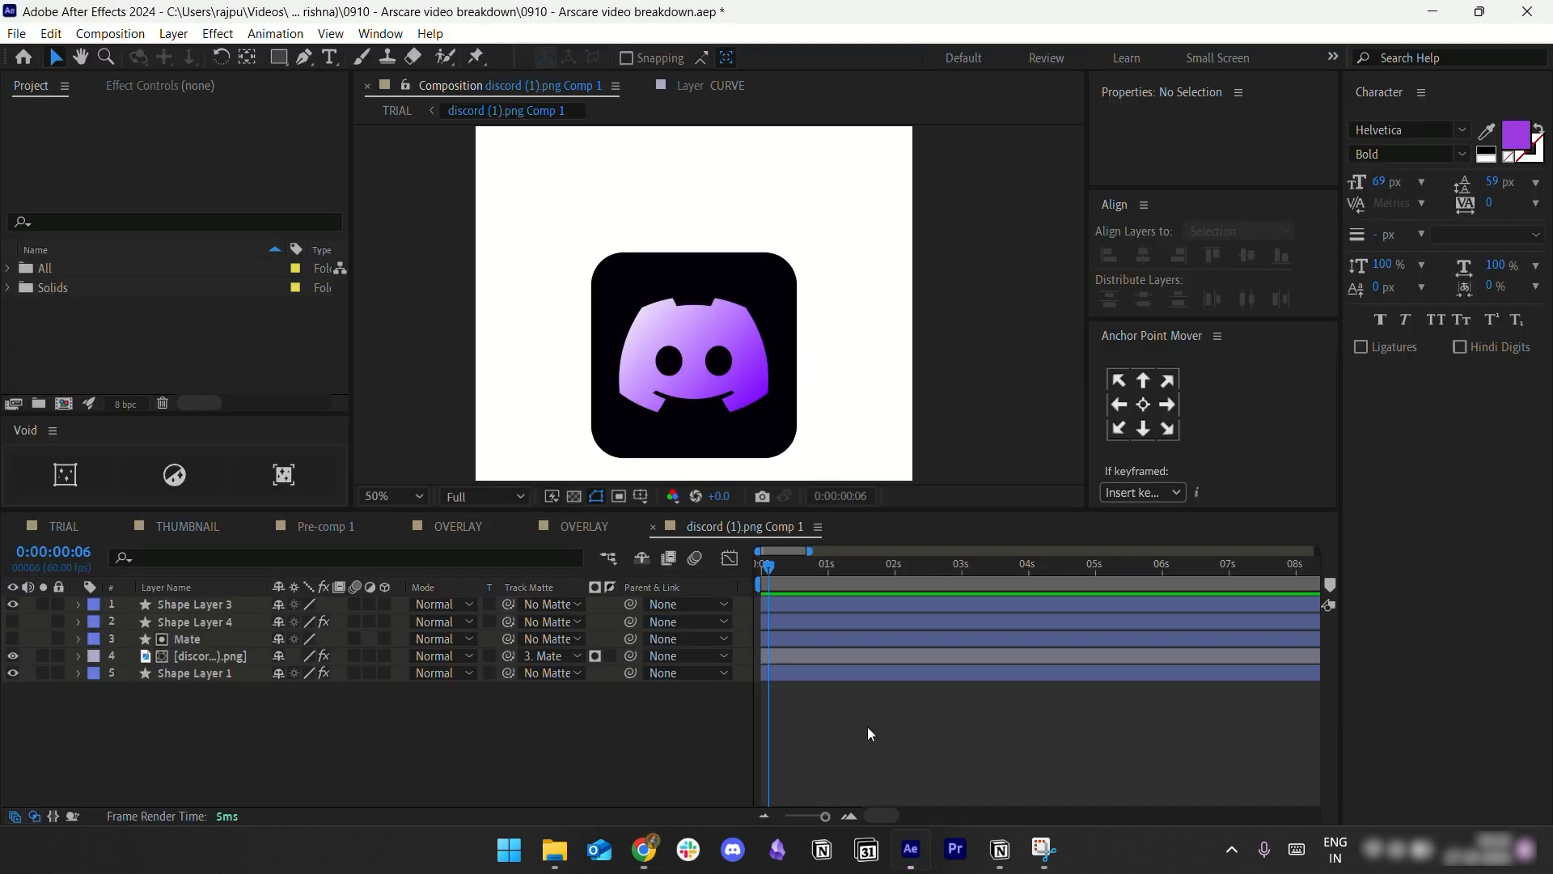
Step: Select Shape Layer 3 and scrub back and forth to examine the outline animation around the Discord logo
click(778, 601)
drag(786, 564, 842, 568)
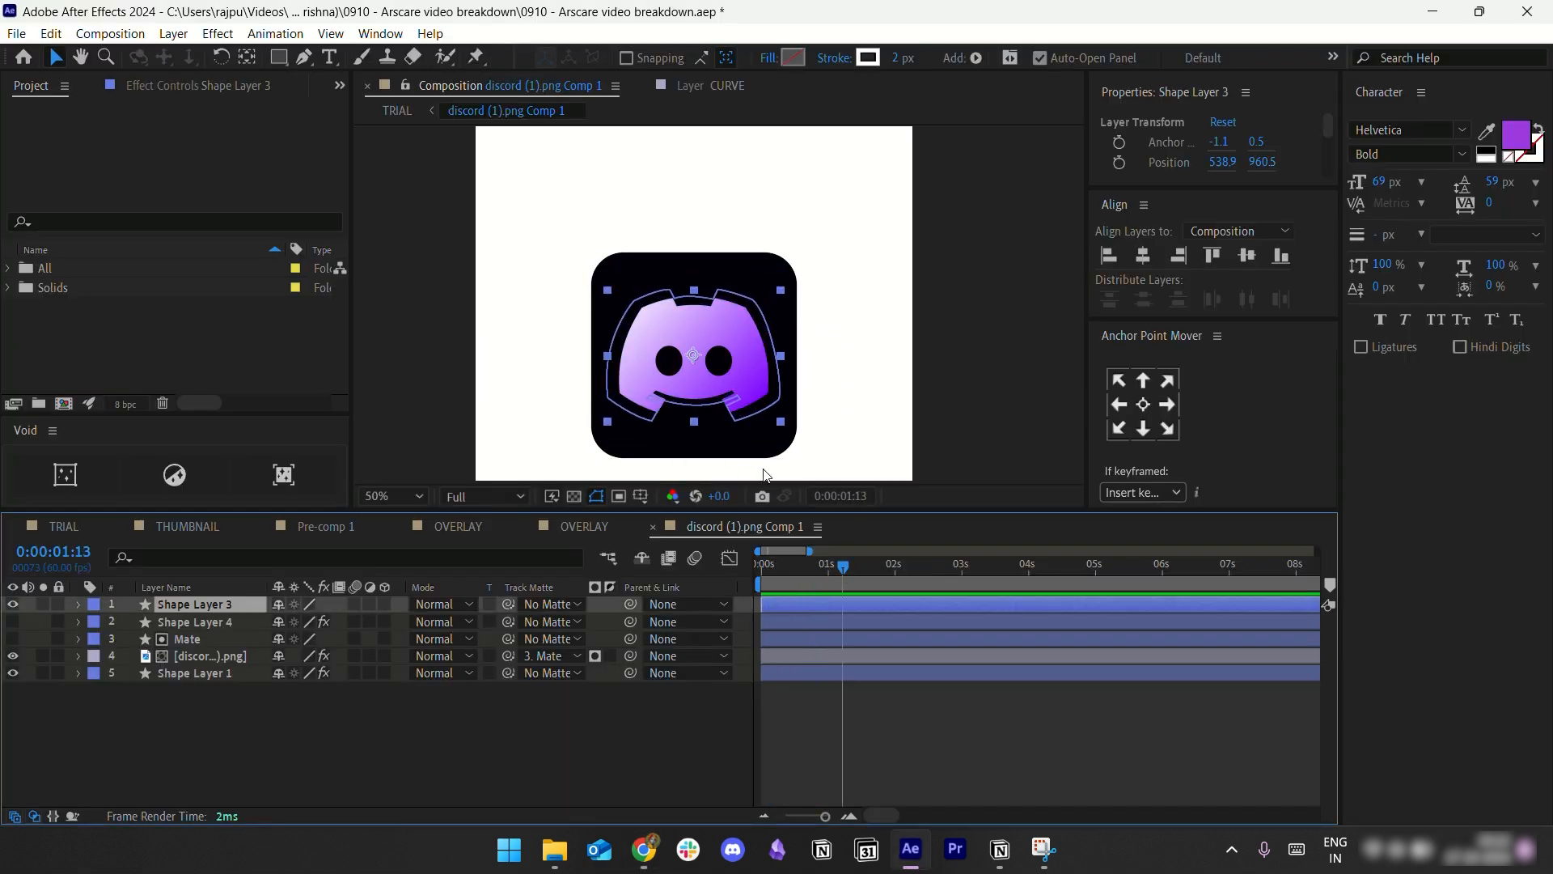
drag(878, 569, 804, 571)
click(869, 712)
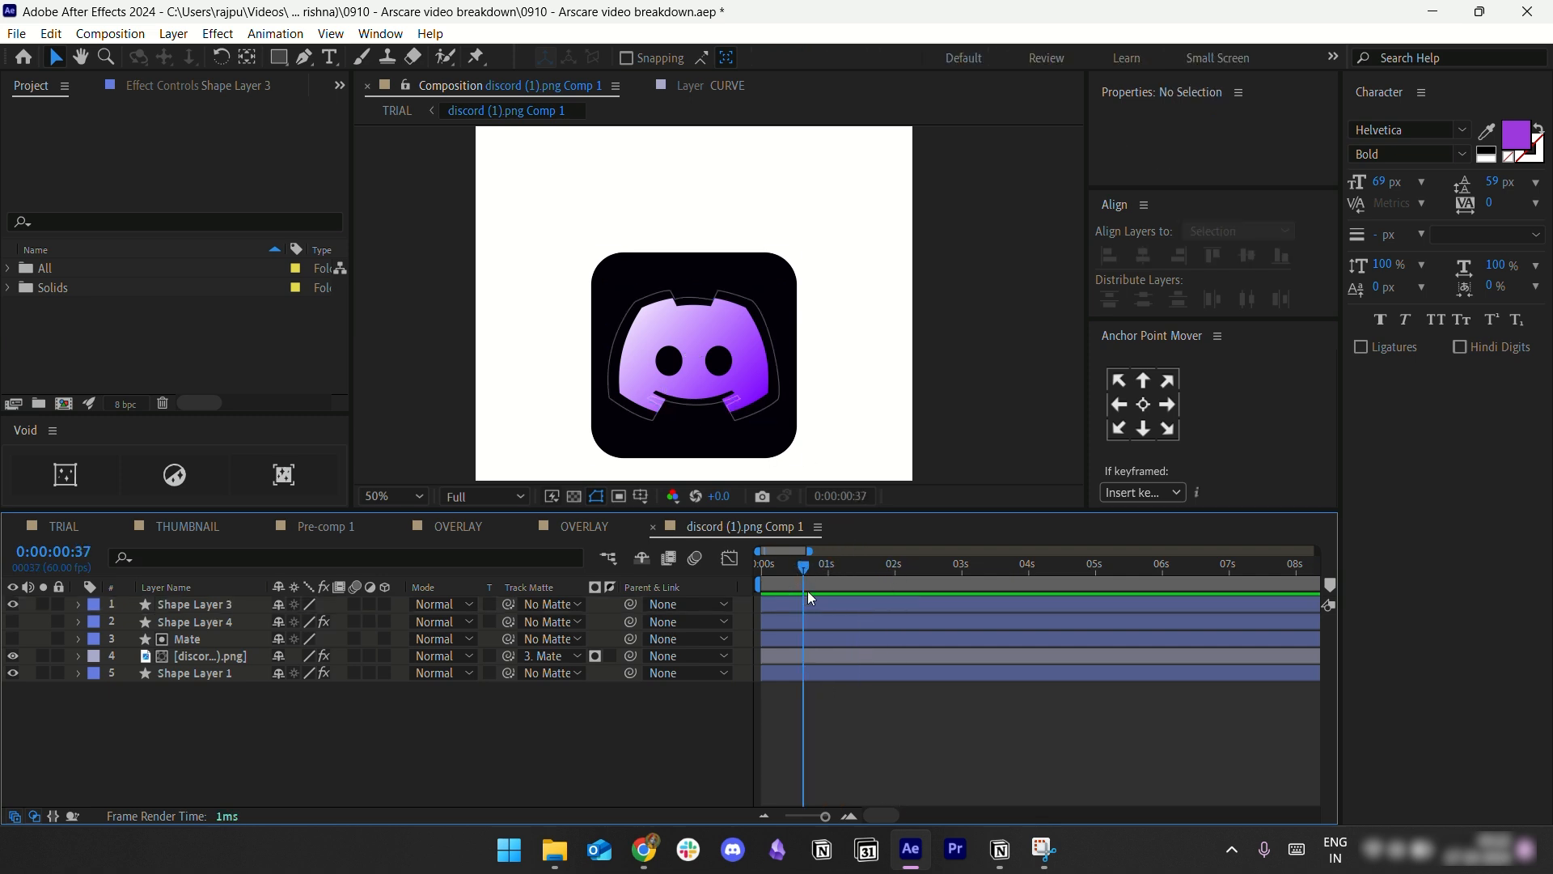
Step: Examine the curves of Shape Layer 3's Scale and Opacity keyframes in the Graph Editor, scrub through to 0:00:01:41, and leave the graph
click(808, 600)
key(u)
drag(923, 622, 741, 648)
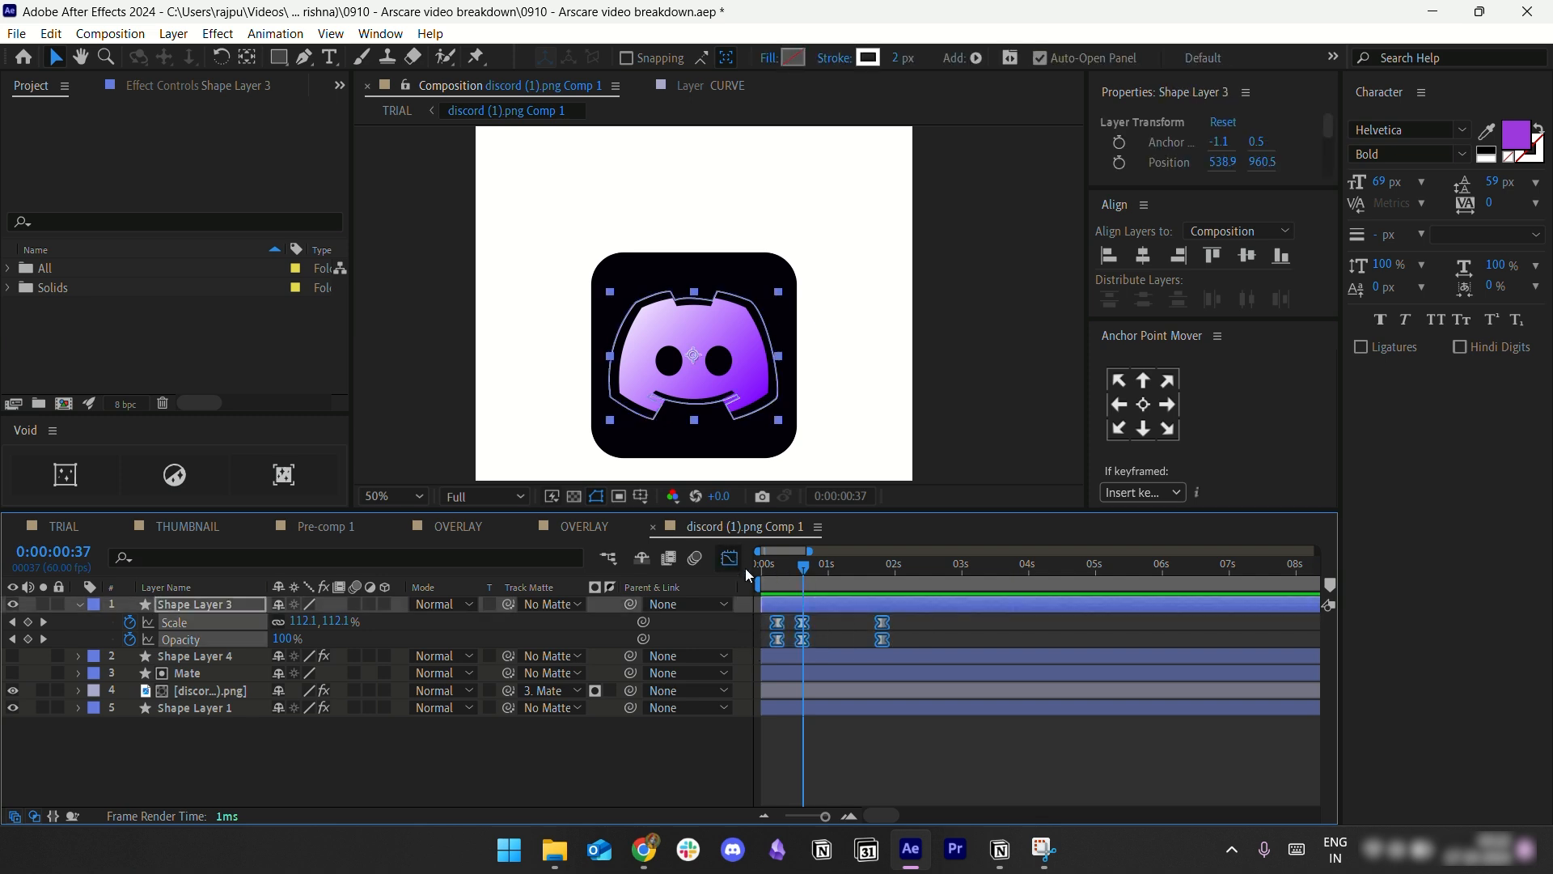
click(734, 563)
click(851, 816)
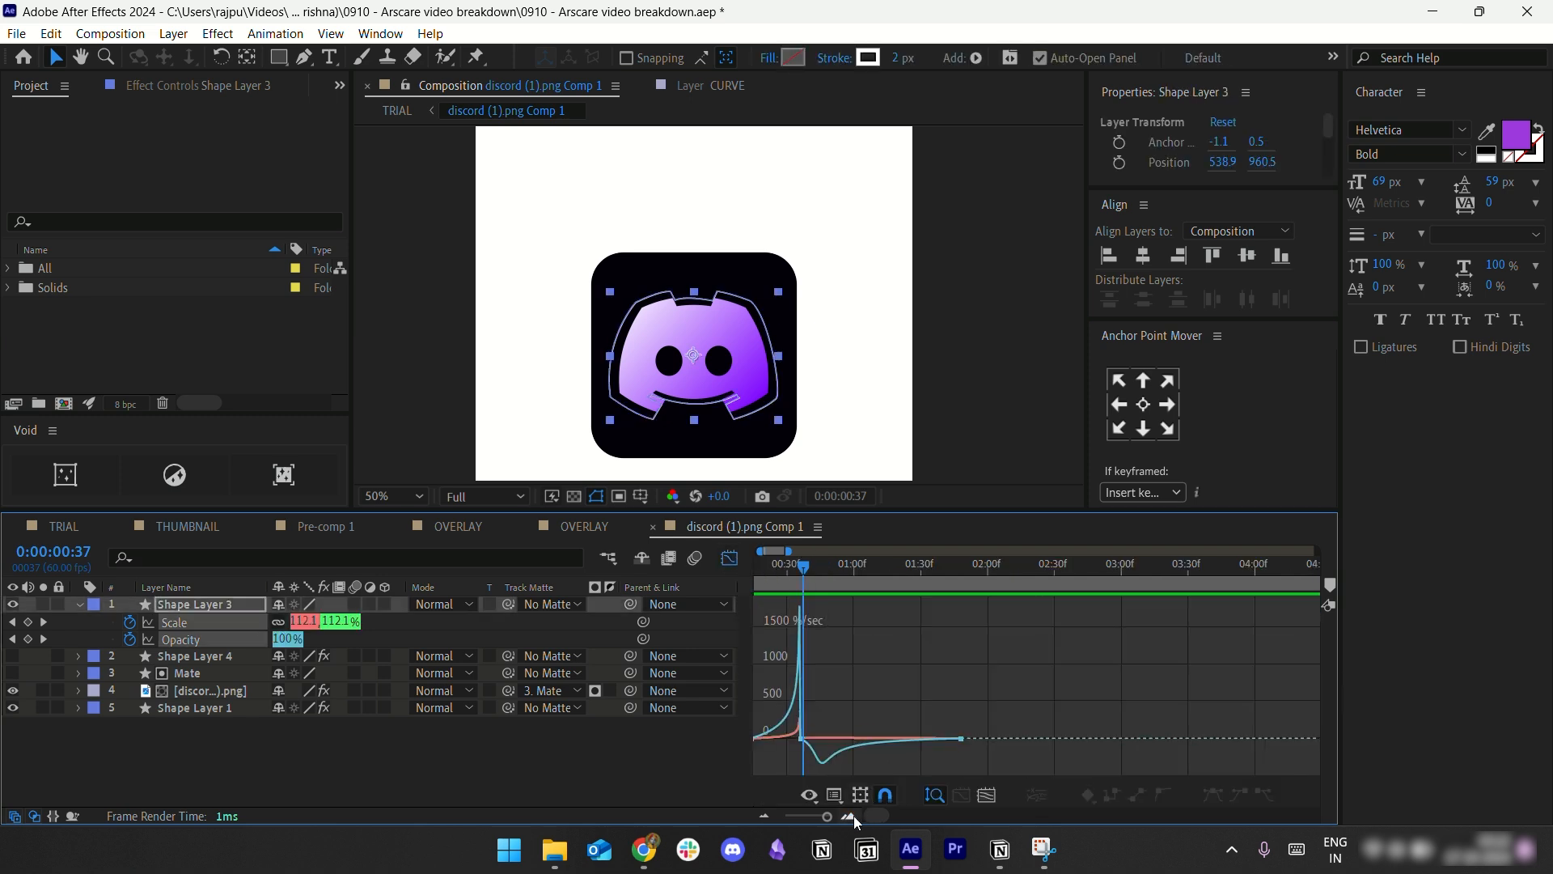
scroll(885, 723, left, 2)
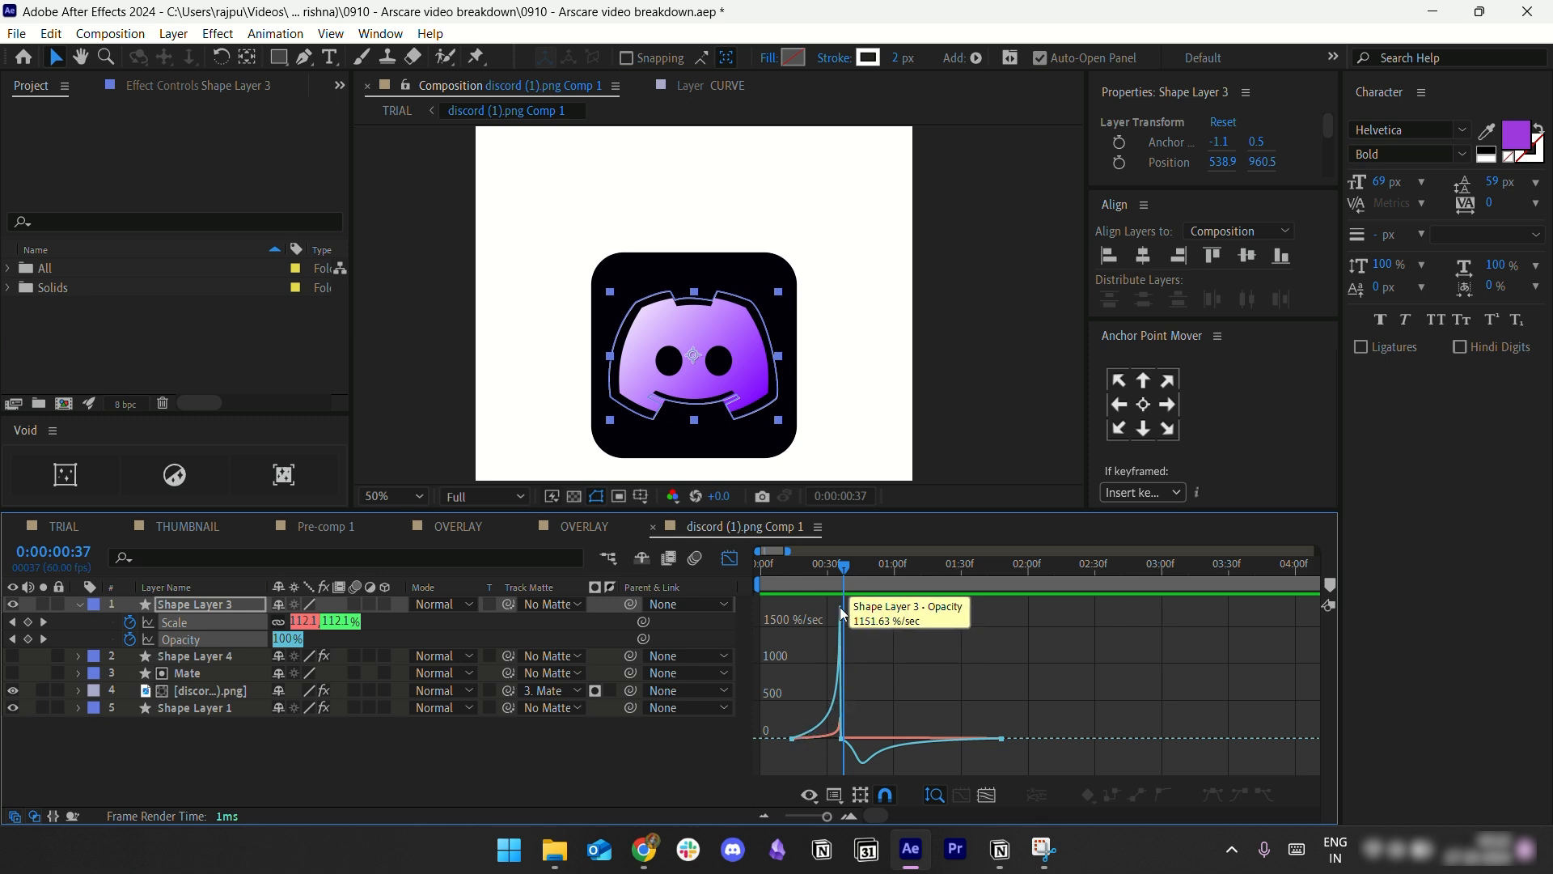
drag(842, 570, 986, 581)
click(729, 558)
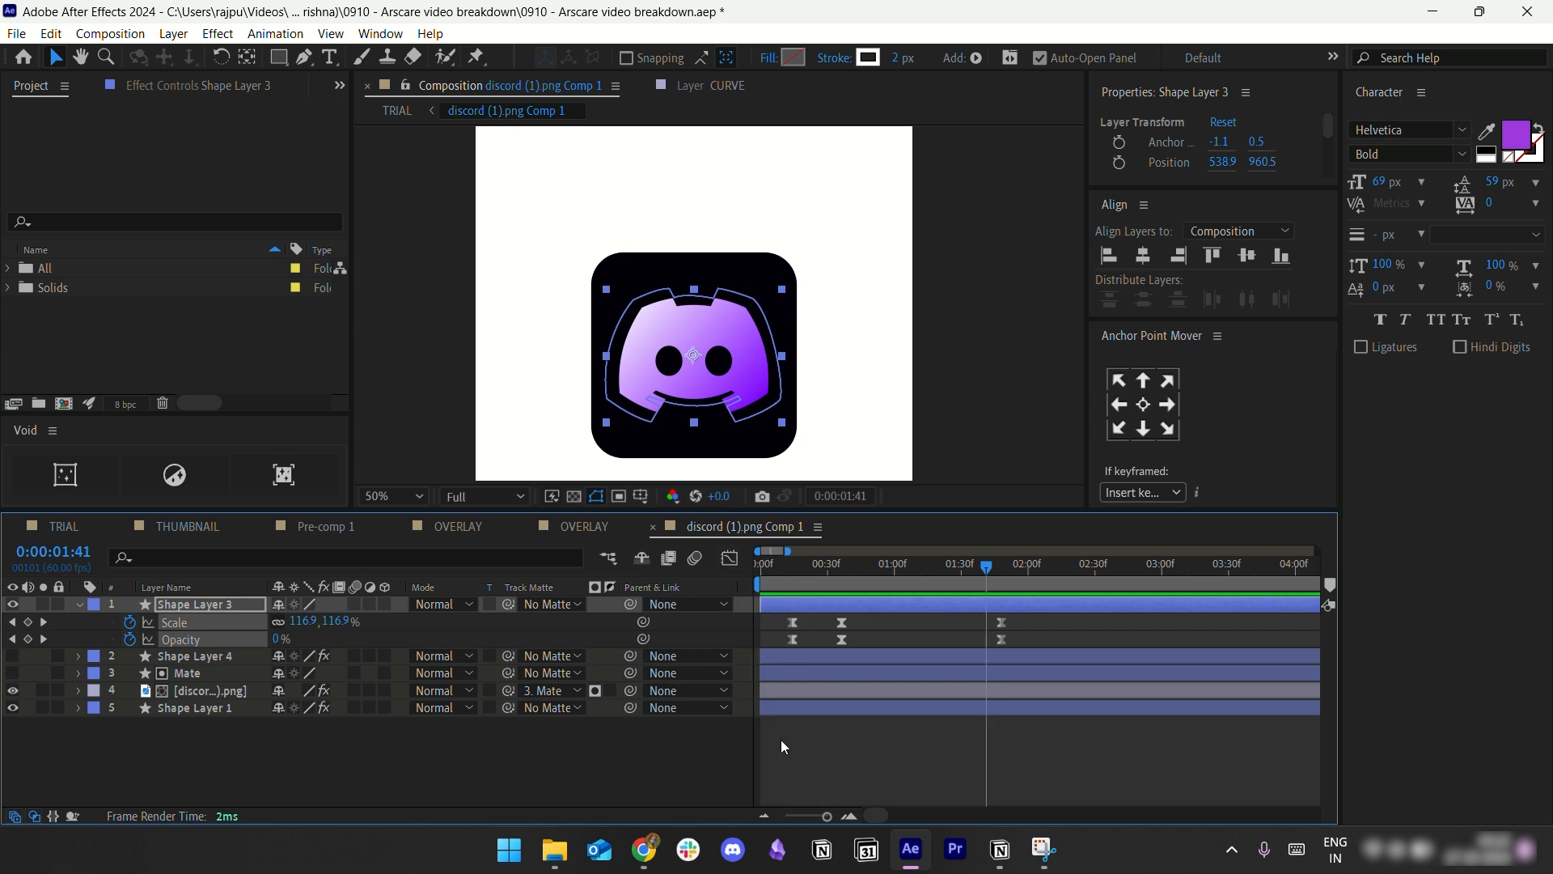
click(780, 739)
Step: Return to the TRIAL composition at 0:00:00:00, collapse the DISCORD layer's properties and turn off its solo
click(63, 527)
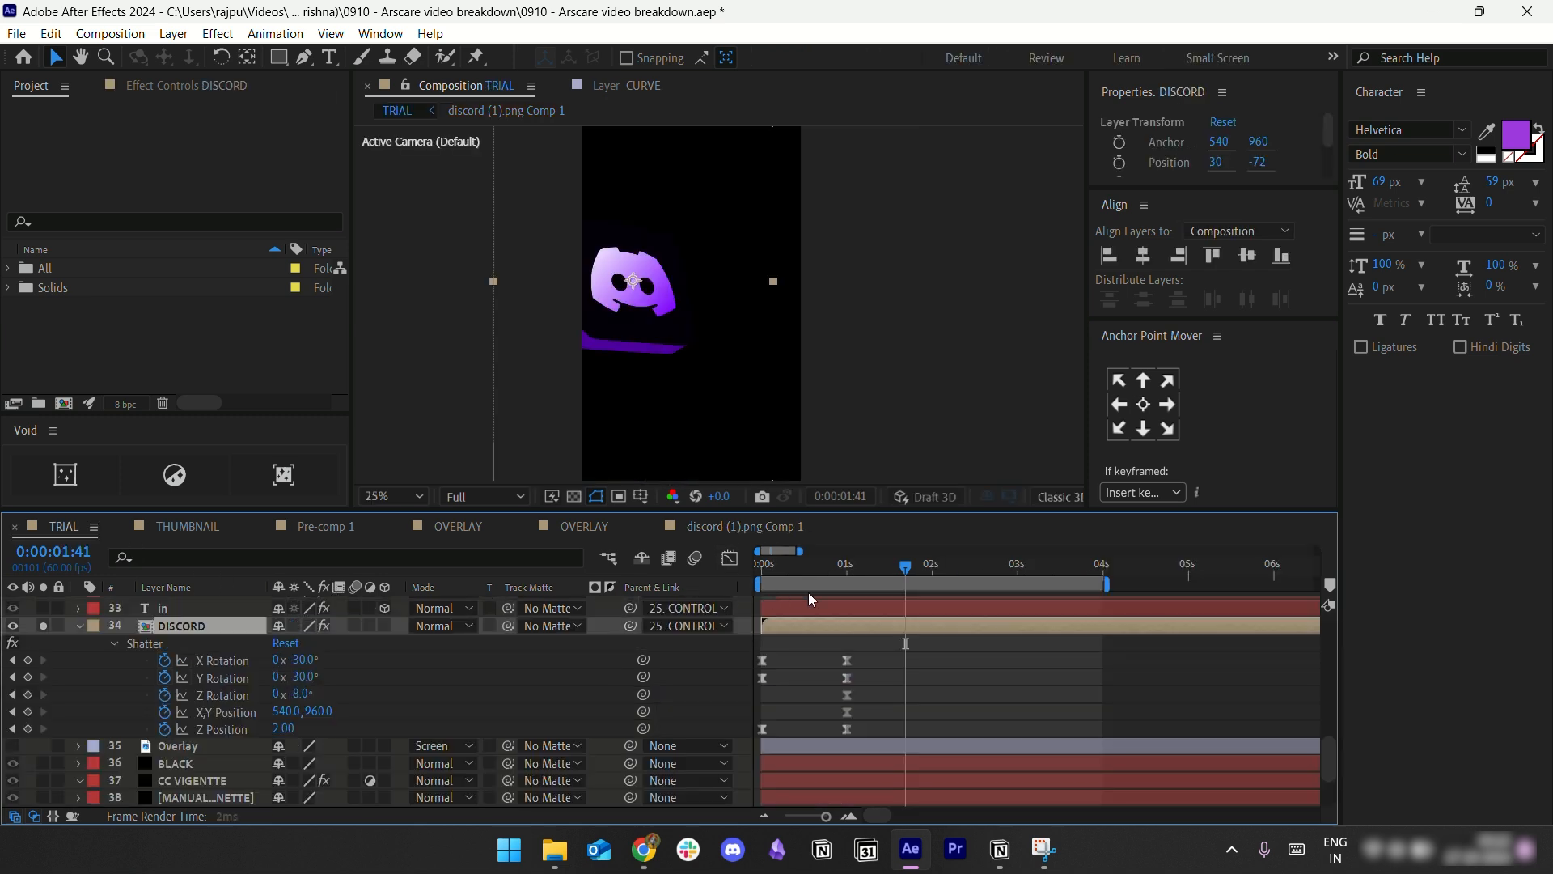
drag(786, 574, 853, 577)
key(Home)
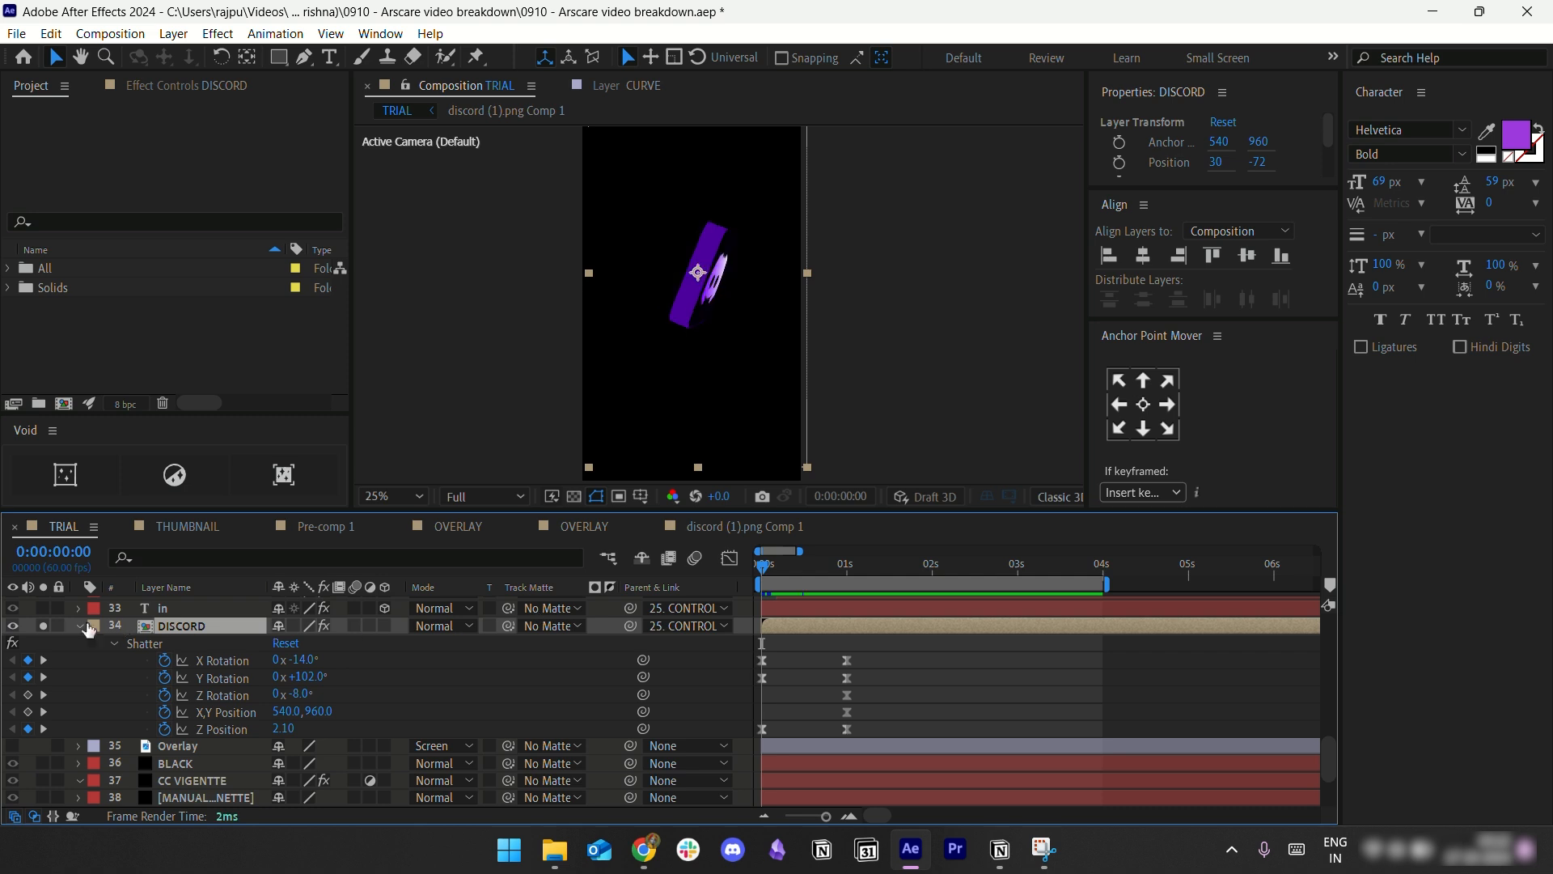
click(80, 627)
click(45, 628)
scroll(162, 662, up, 2)
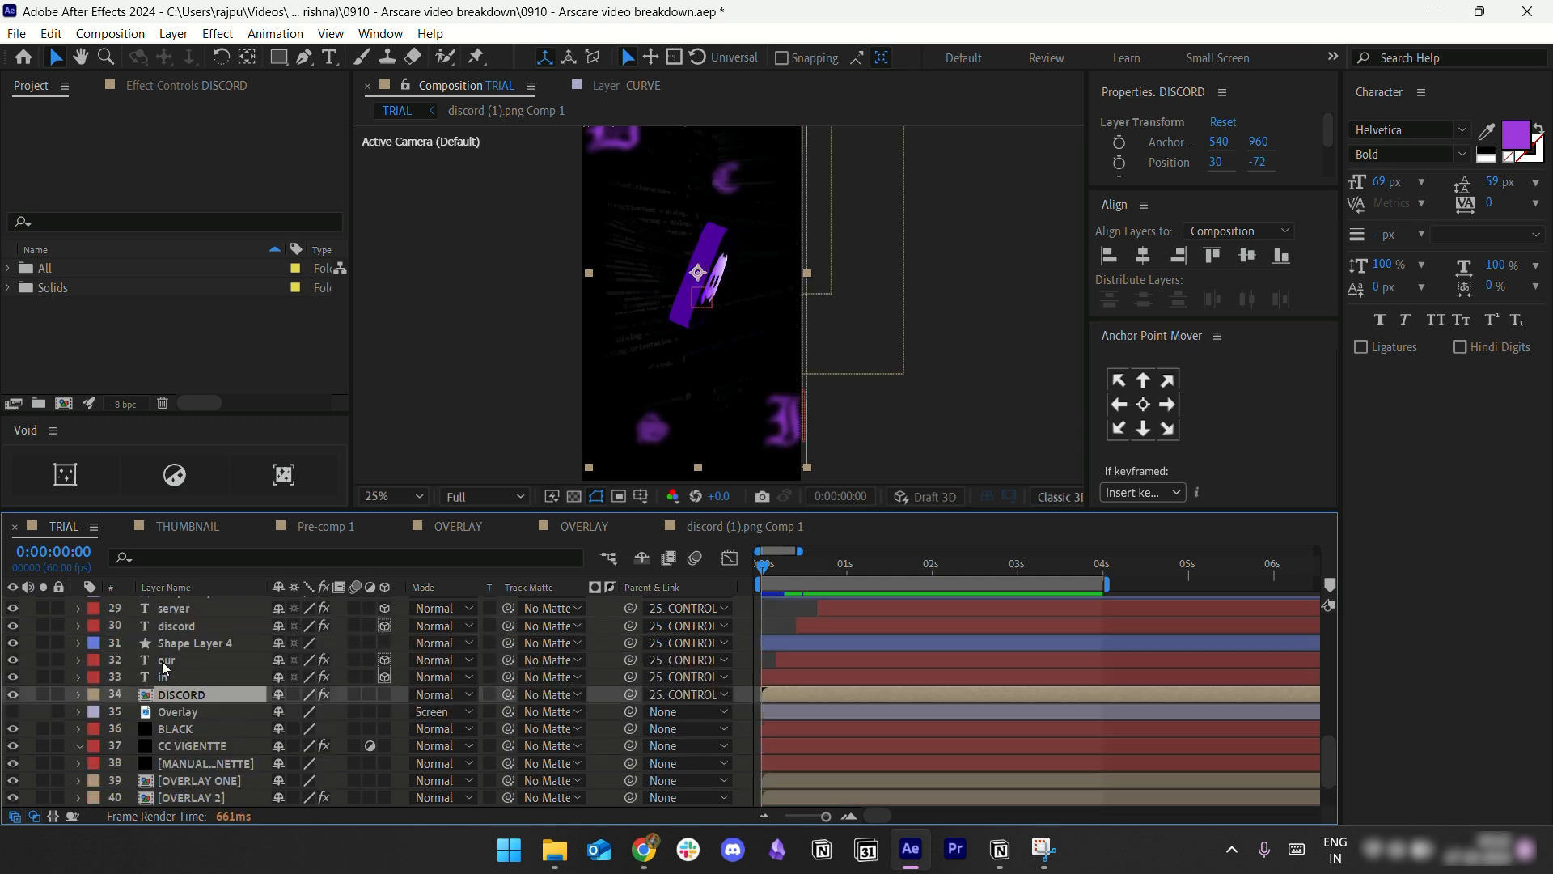
click(42, 677)
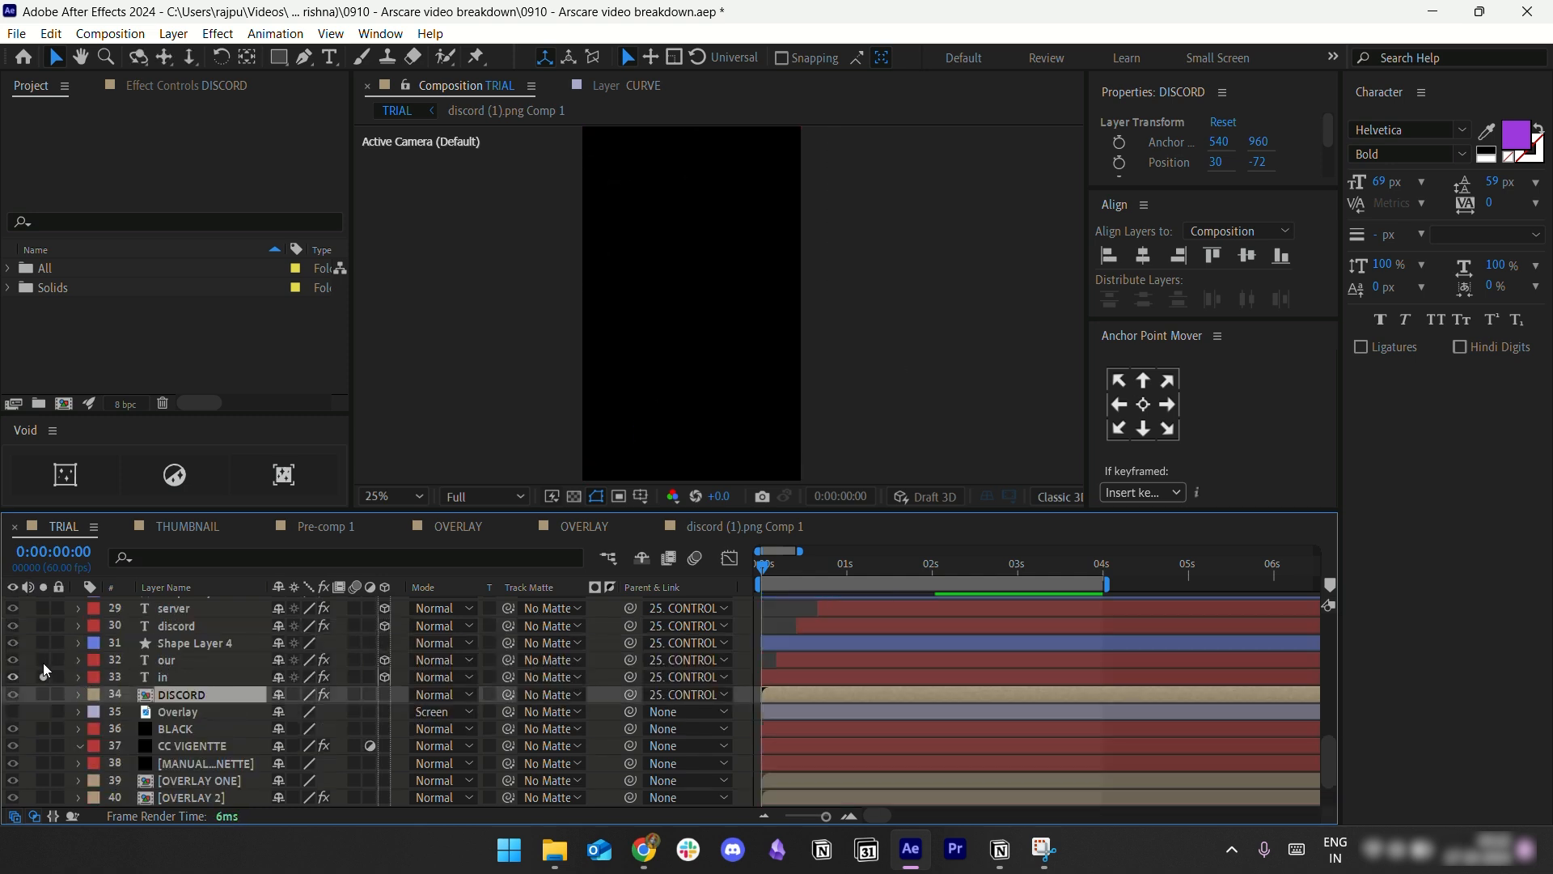
click(42, 676)
click(773, 668)
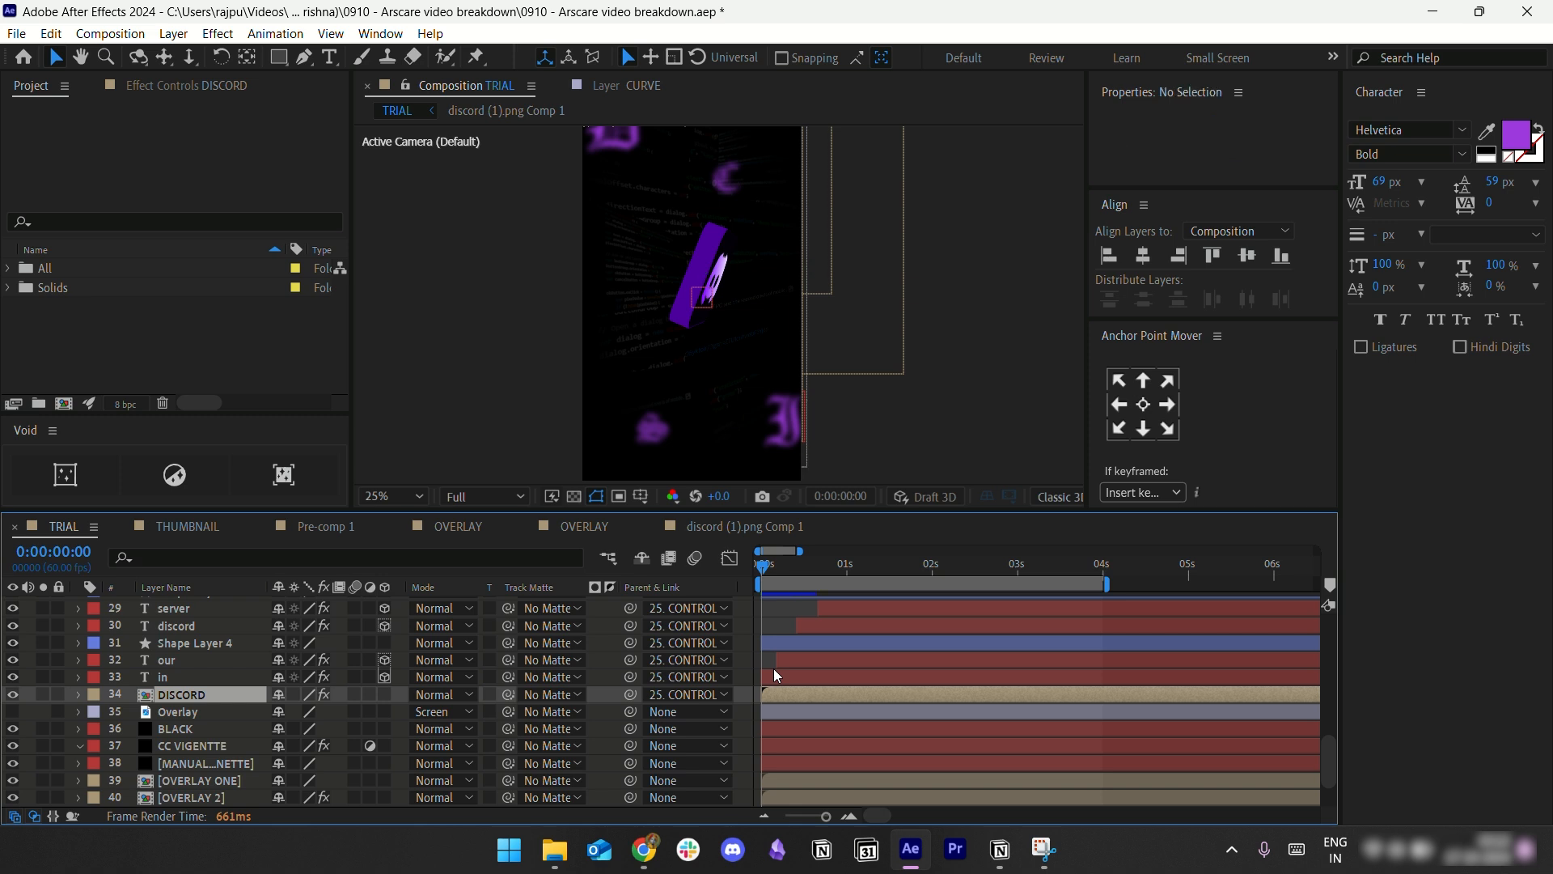
Step: Review the "in" text layer's Gaussian Blur Blurriness and Opacity keyframes, and scrub to 0:00:00:08
click(779, 679)
key(u)
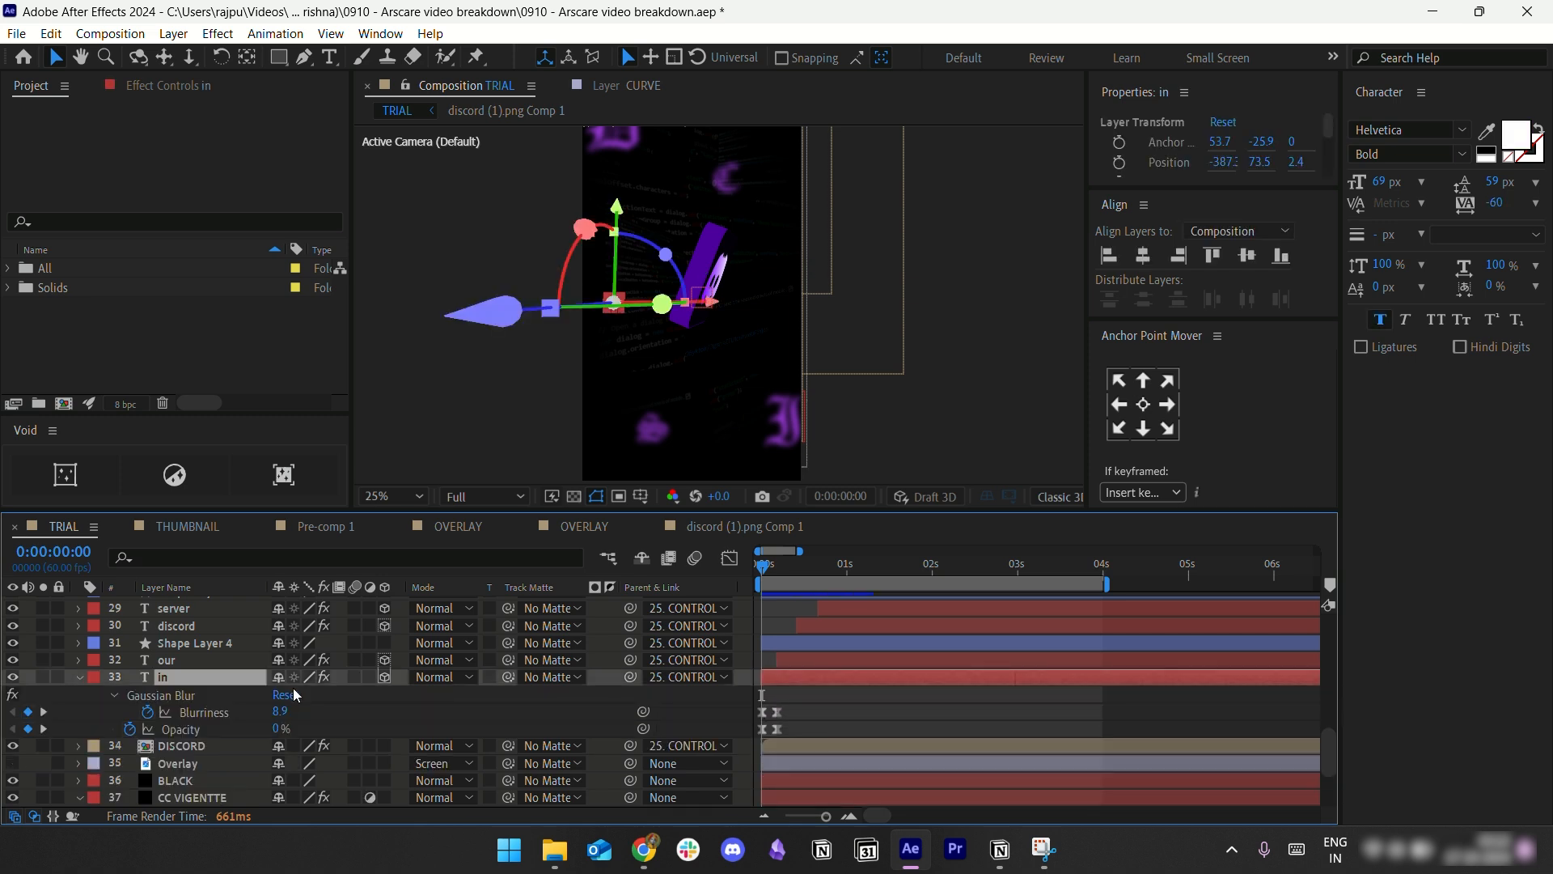
click(78, 677)
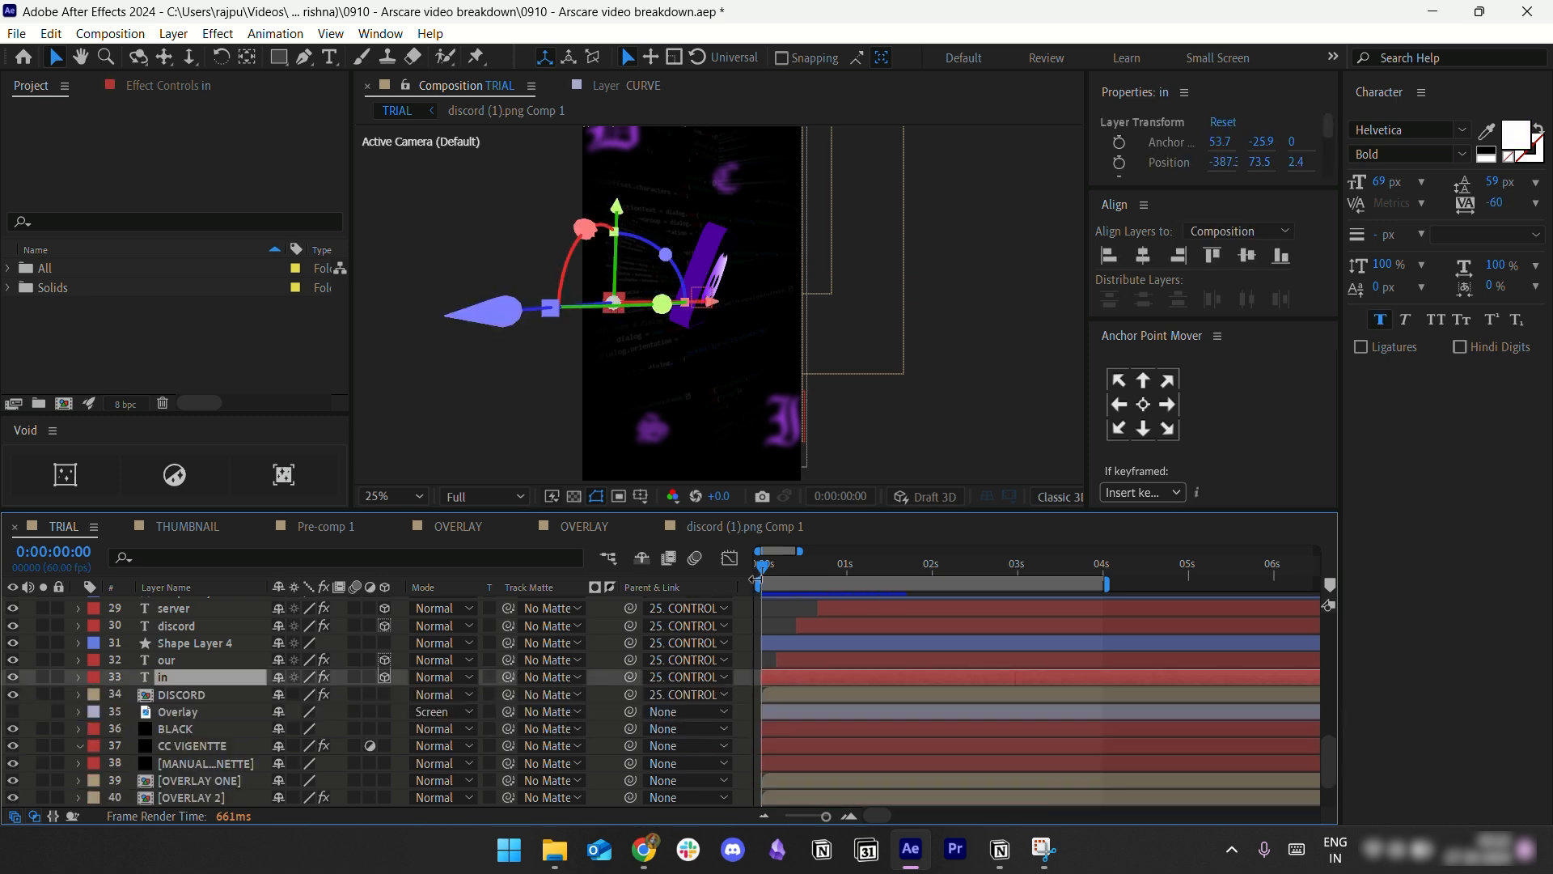
drag(766, 575, 773, 576)
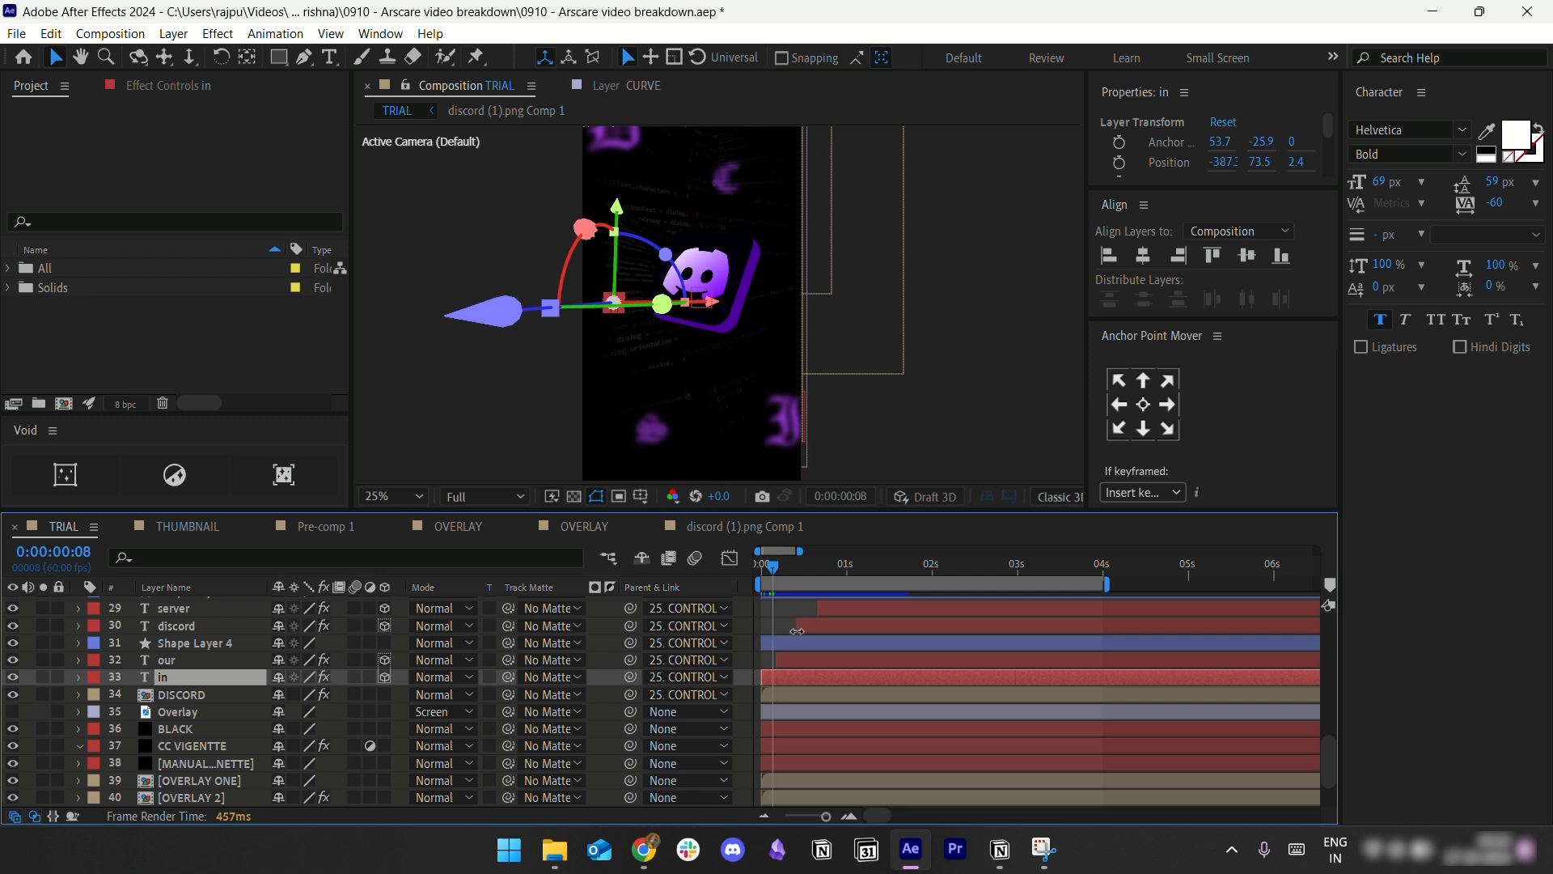
Step: Select all keyframes of the "in" layer and show their curves enlarged in the Graph Editor
key(u)
drag(809, 694, 748, 735)
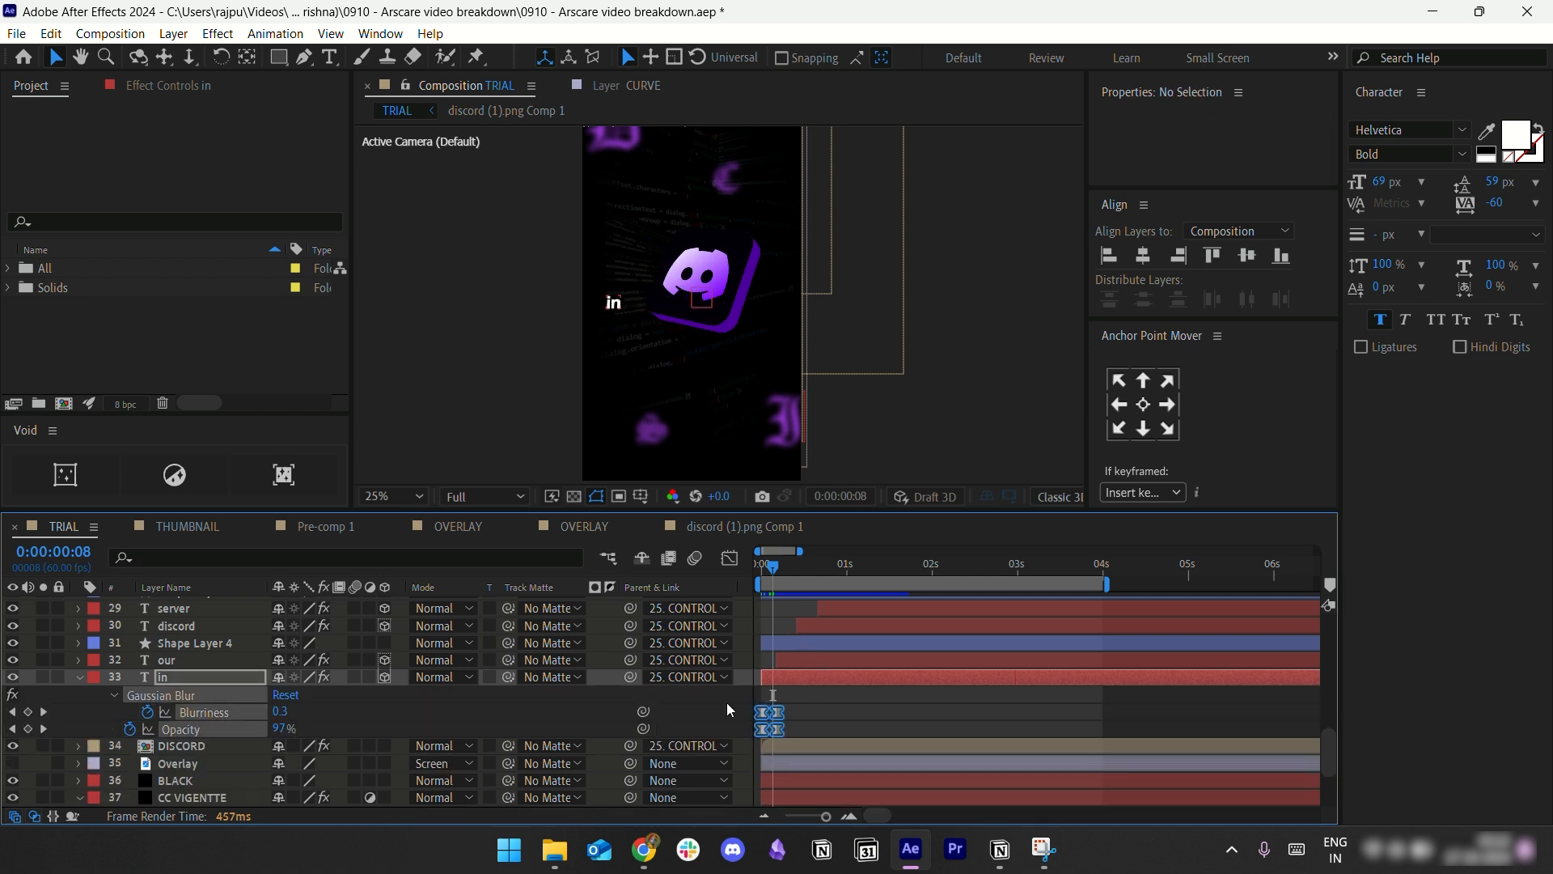
click(729, 556)
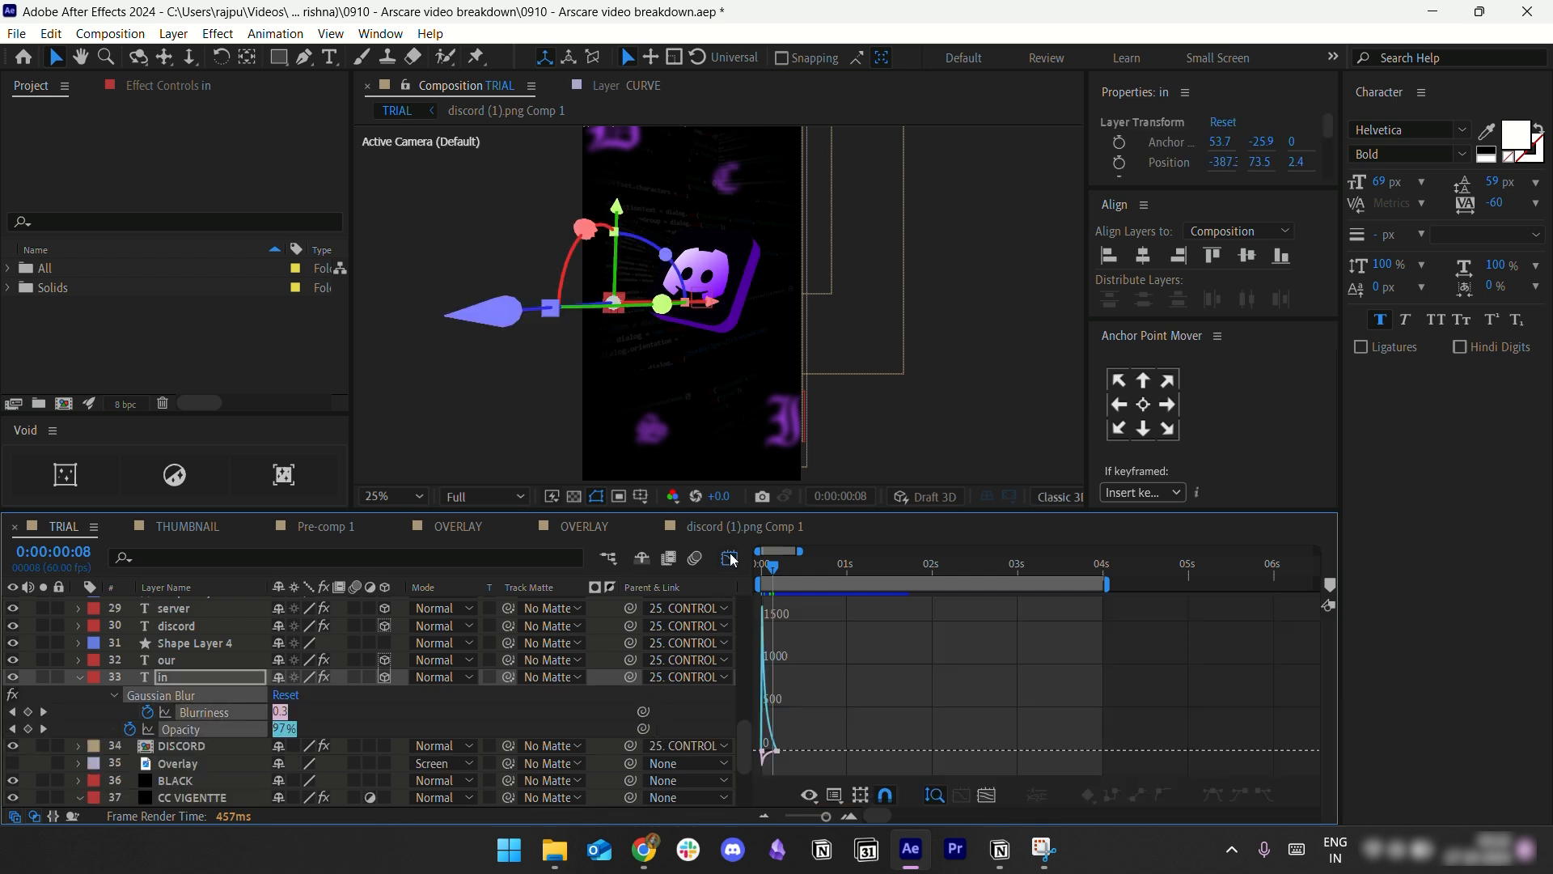
click(848, 817)
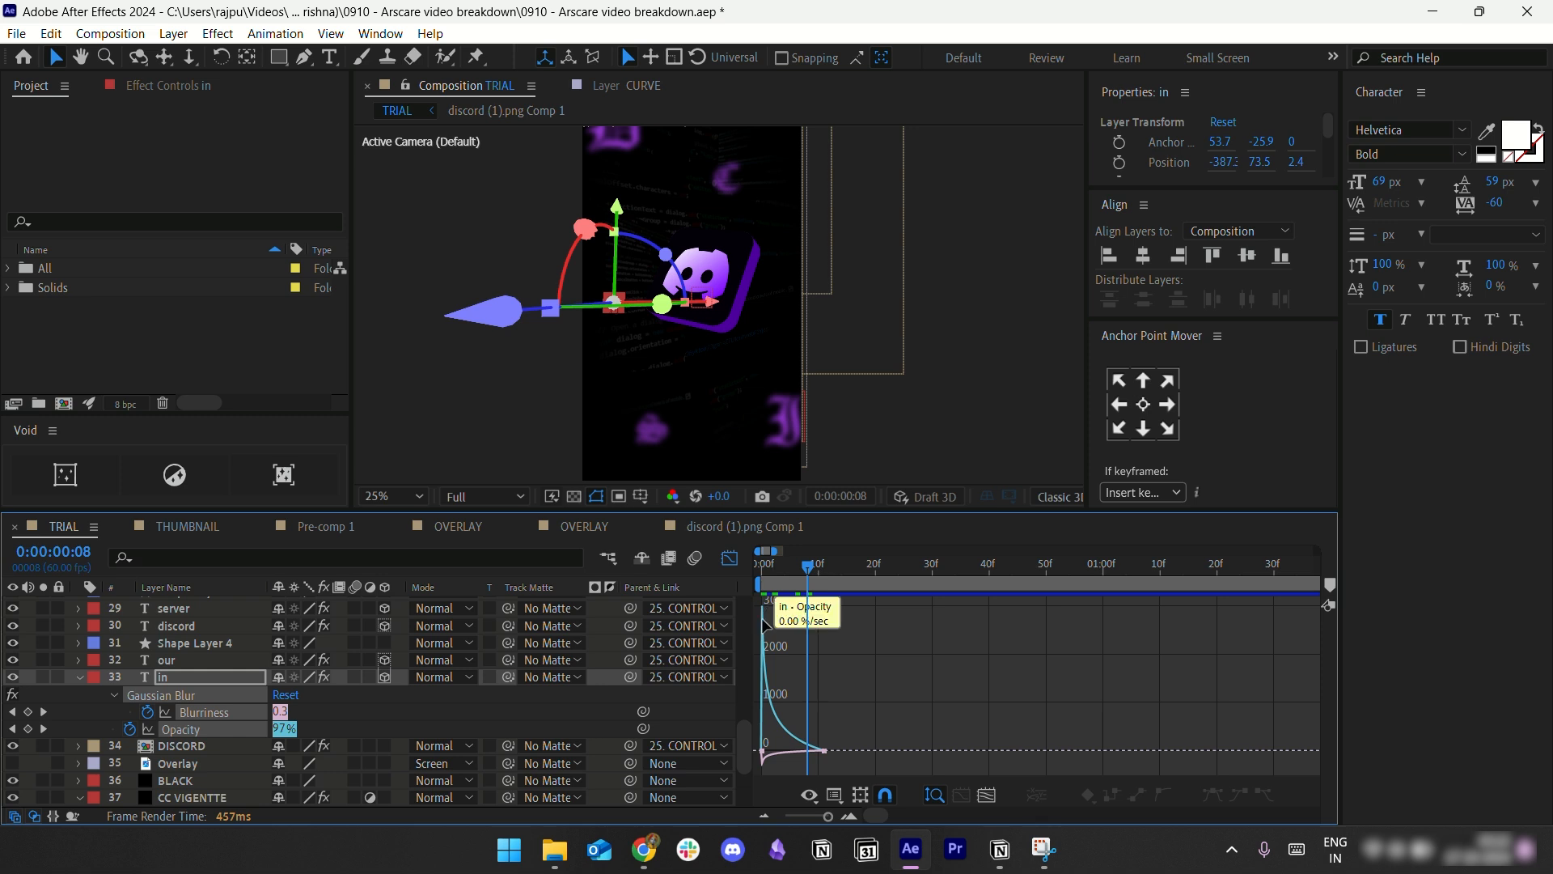
Step: Apply Easy Ease to the "in" layer's Blurriness and Opacity keyframes and reshape their curves so the speed peaks at the start
drag(791, 567, 744, 576)
drag(846, 669, 712, 775)
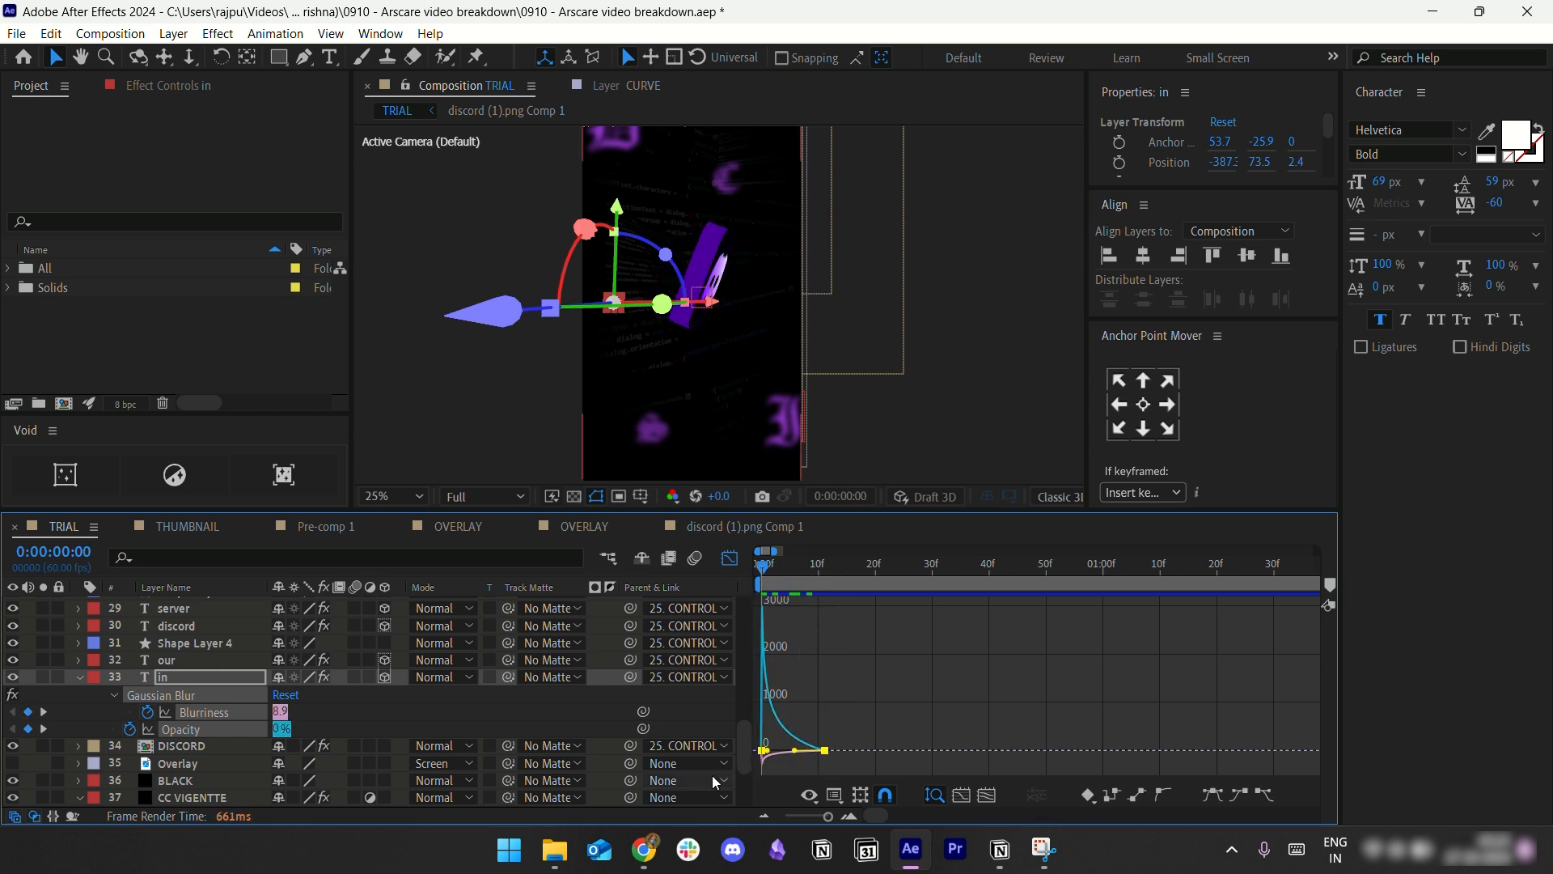
key(F9)
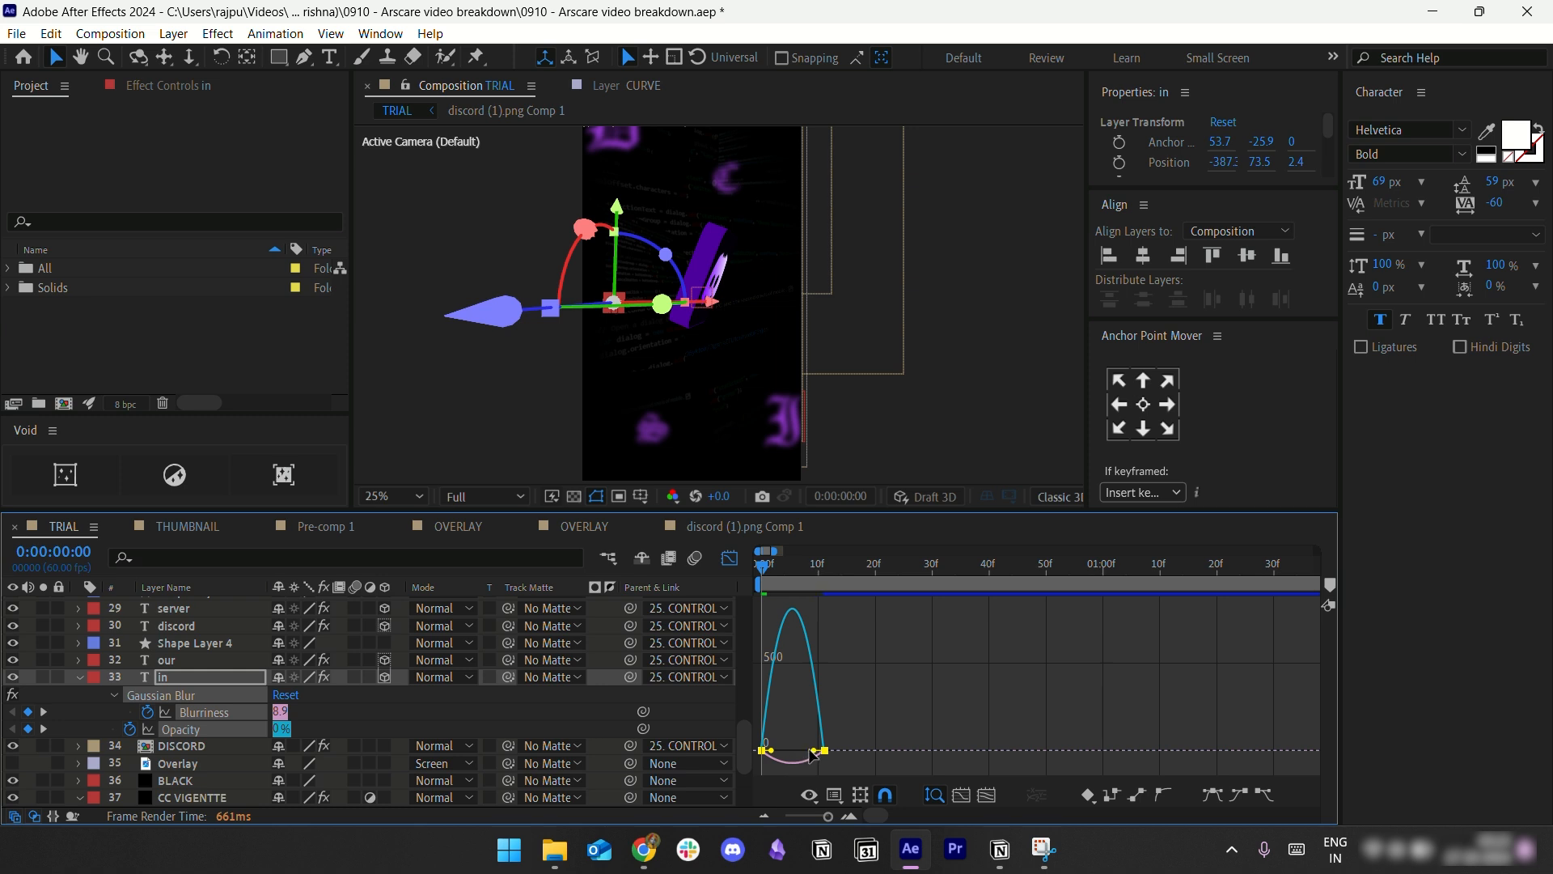
drag(813, 750, 768, 641)
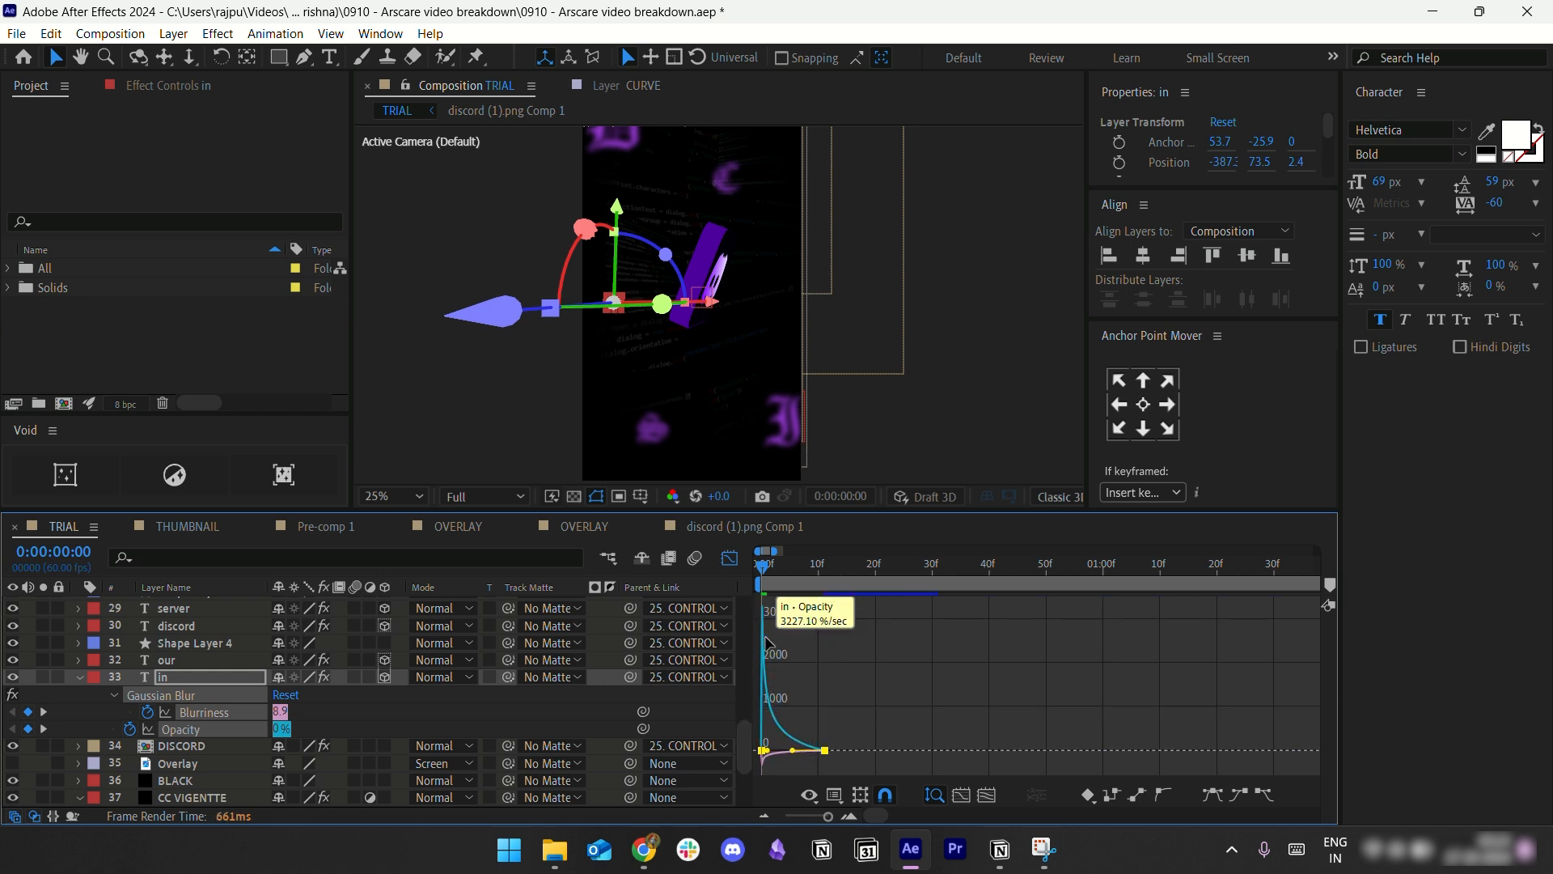
Step: Leave the Graph Editor, collapse the "in" layer and scrub through the composition to examine the successive text reveals
click(729, 558)
click(784, 695)
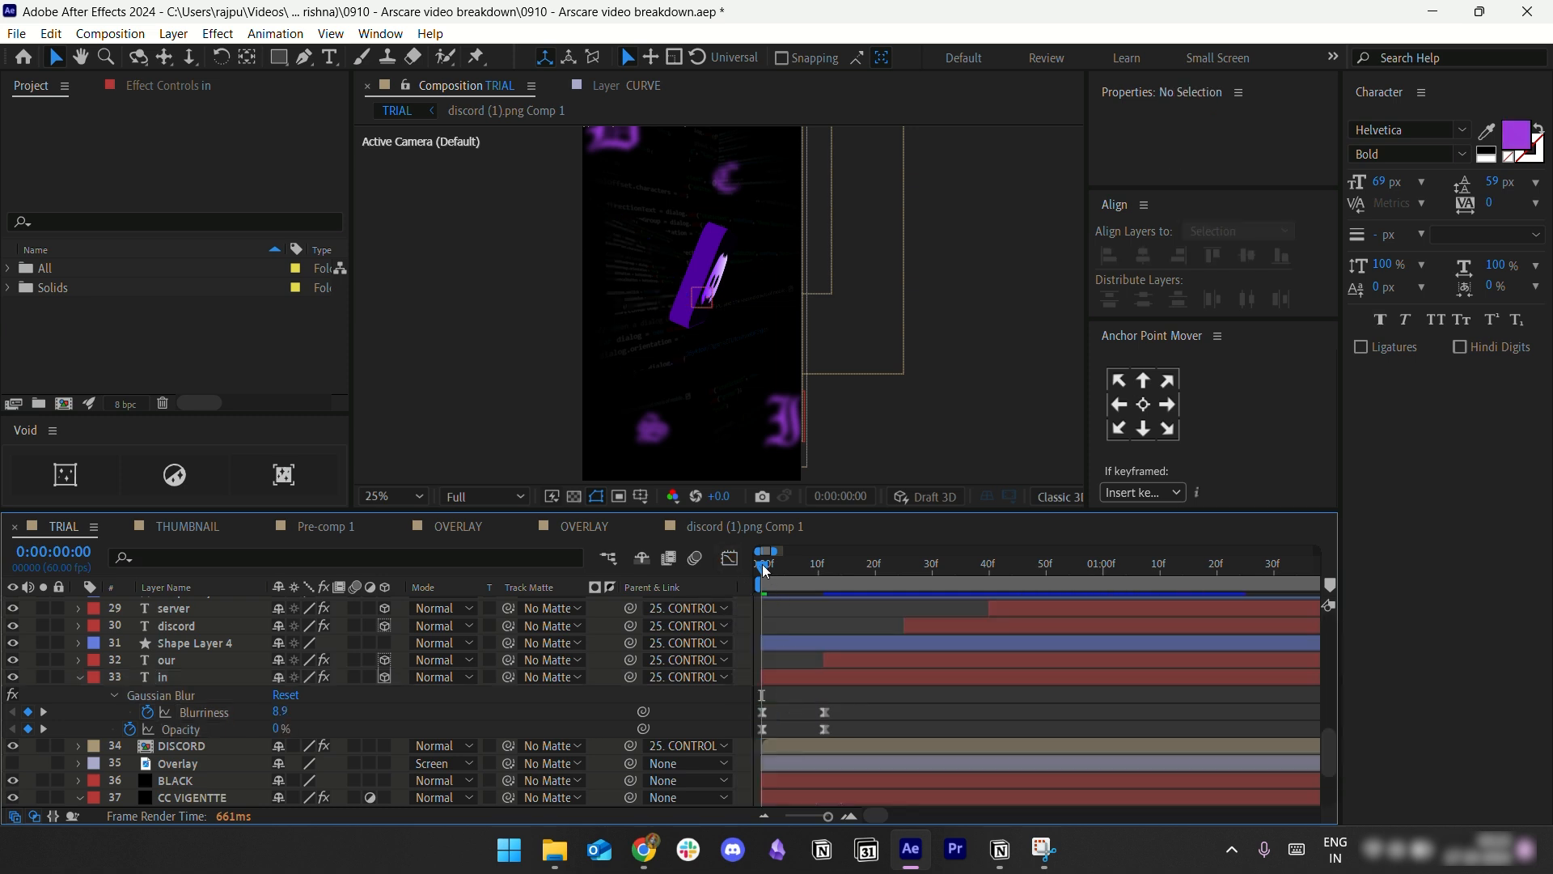
drag(762, 567, 806, 575)
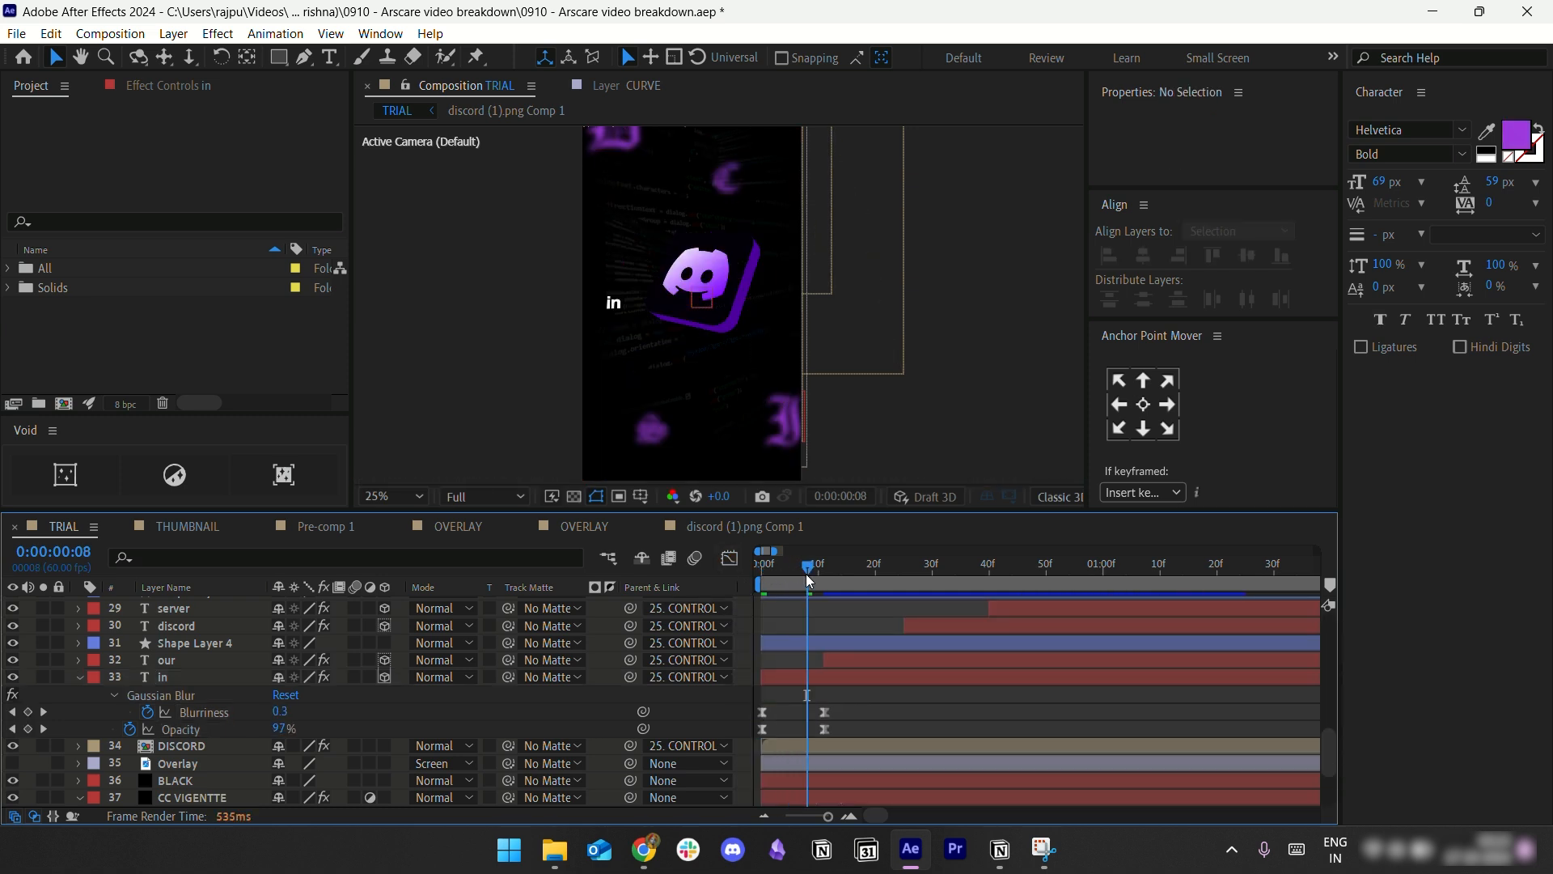
click(79, 678)
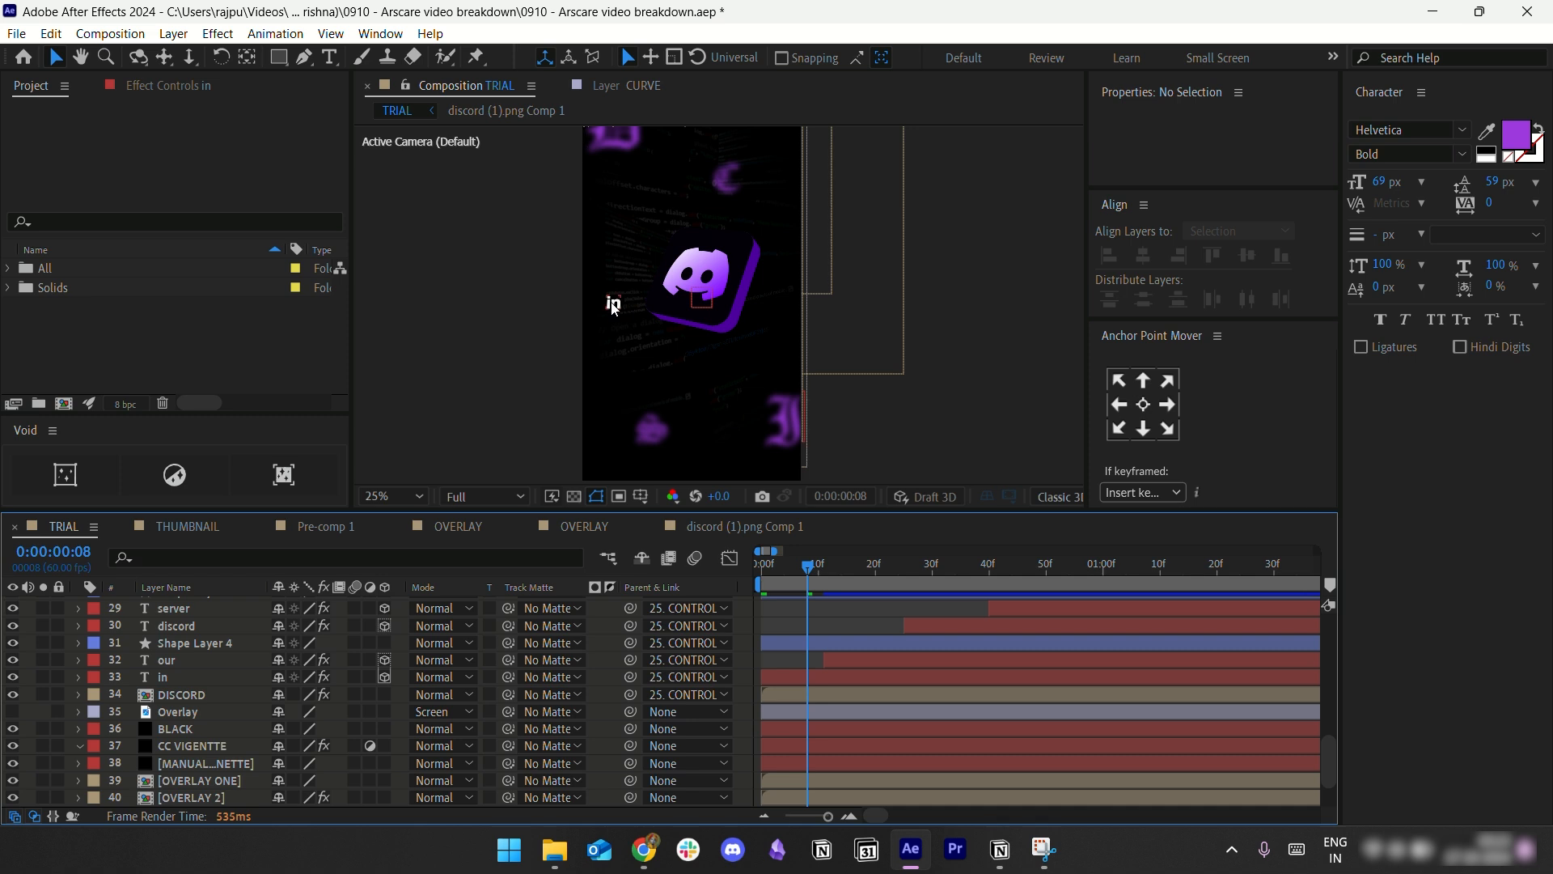
mouse_move(813, 570)
mouse_down()
mouse_move(925, 580)
mouse_move(887, 588)
mouse_move(888, 572)
mouse_move(973, 558)
mouse_move(1052, 576)
mouse_up()
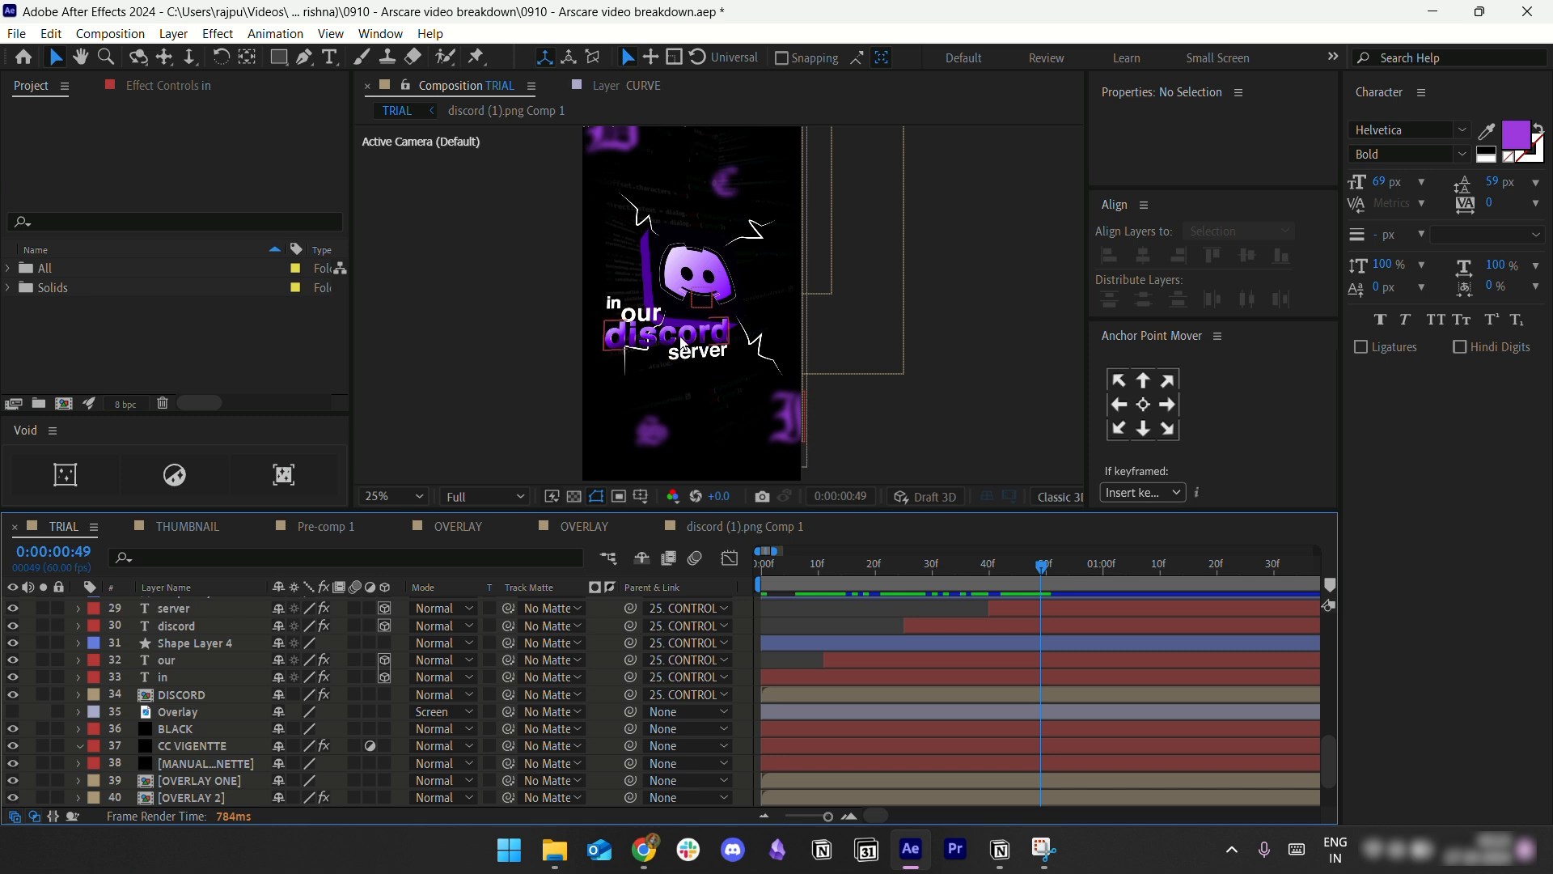
mouse_move(882, 573)
mouse_down()
mouse_move(740, 598)
mouse_move(851, 570)
mouse_move(1003, 568)
mouse_move(869, 586)
mouse_up()
Step: Reveal Shape Layer 4's Start and End keyframes, scrub through them and show their curves in the Graph Editor
click(789, 644)
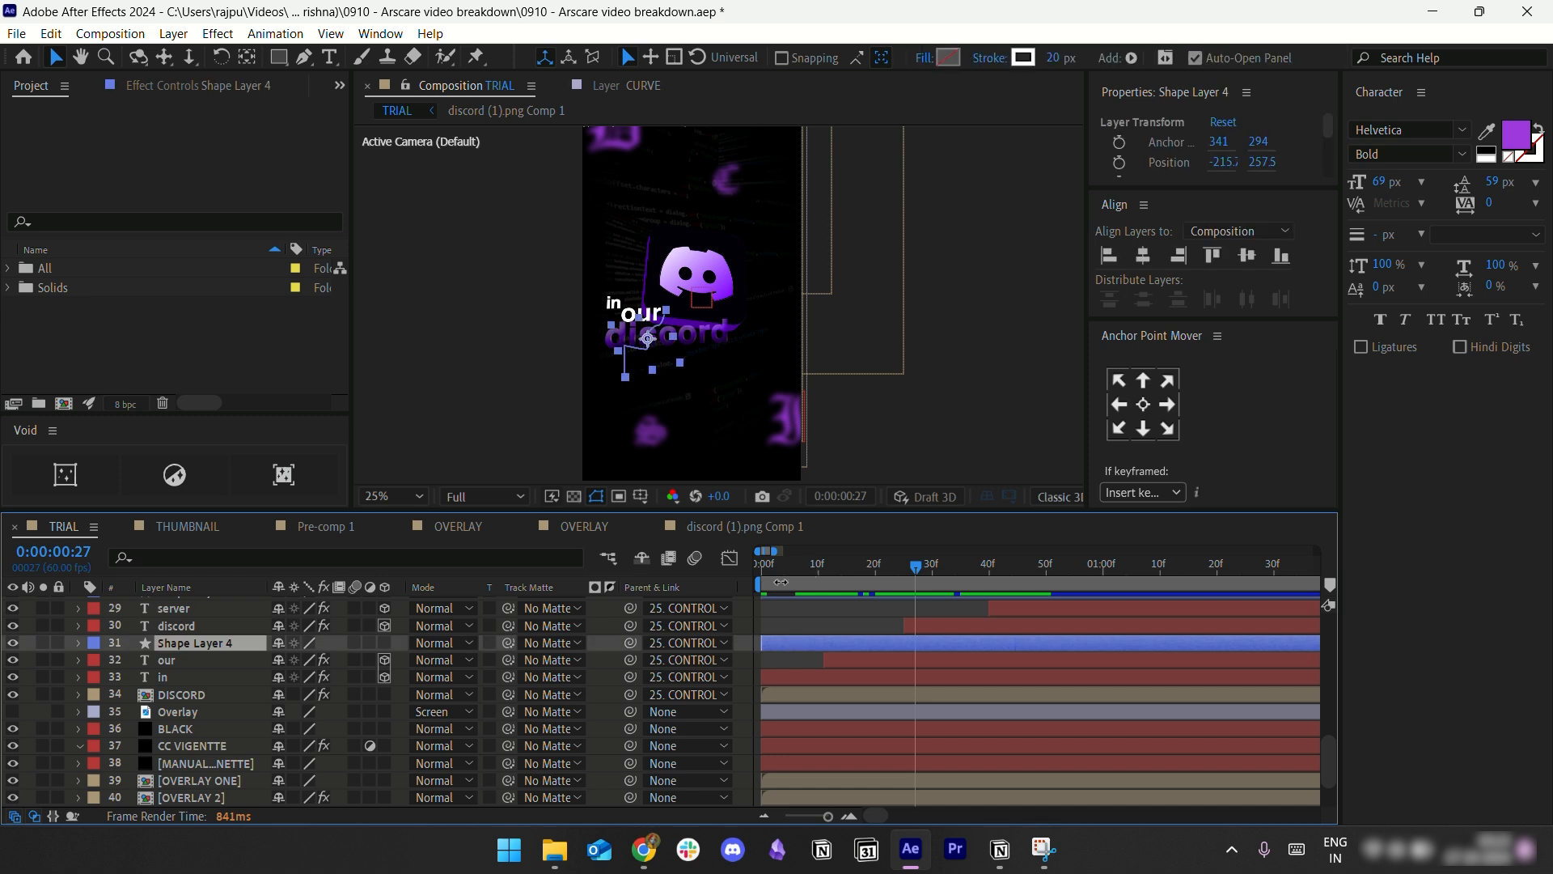
key(u)
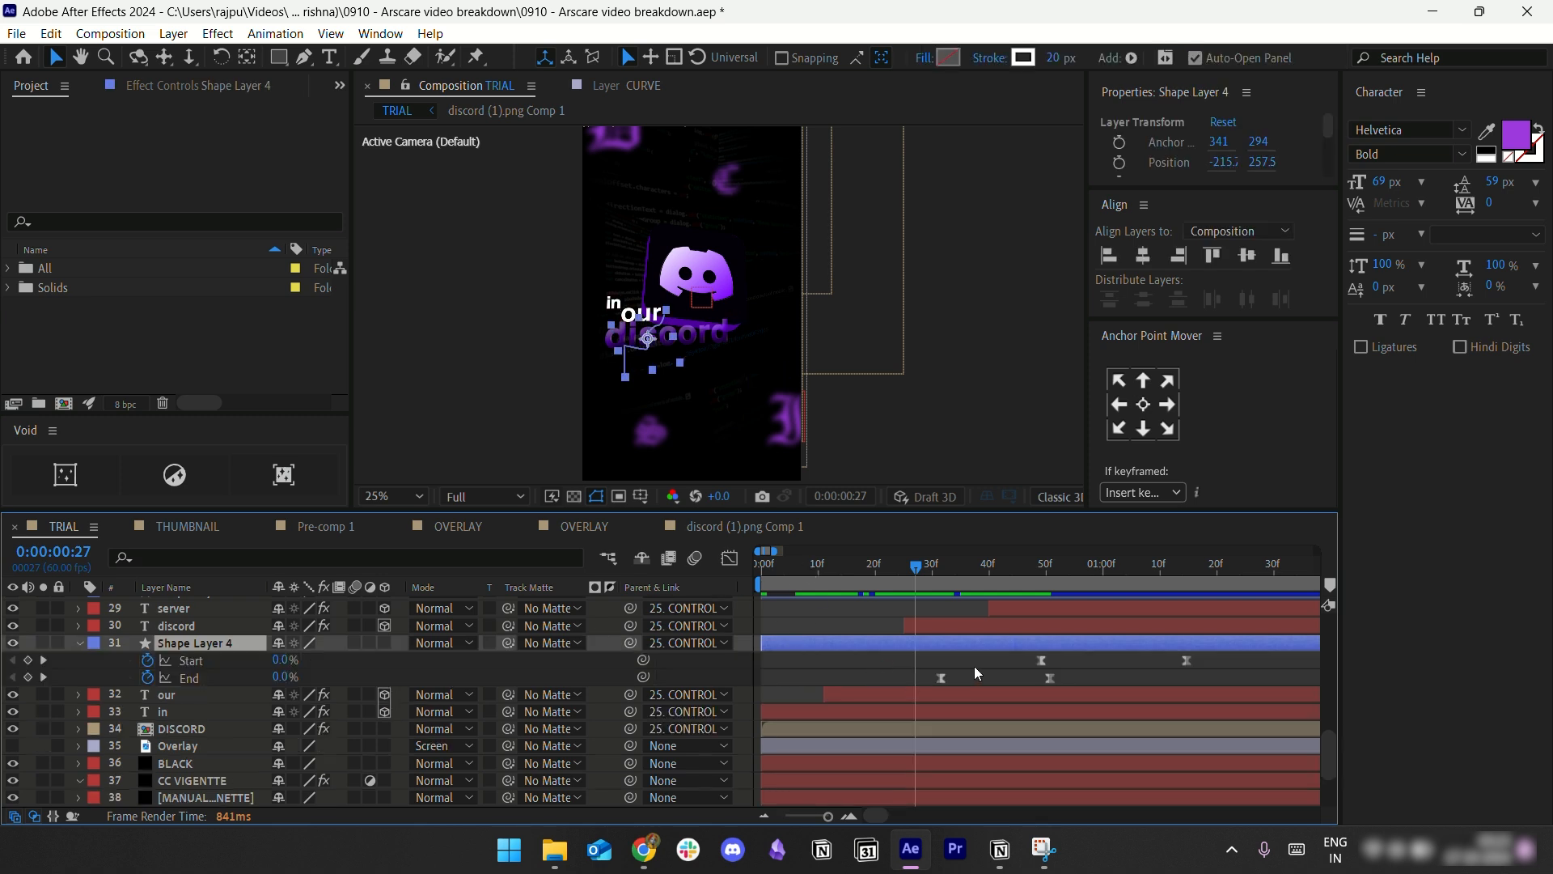
drag(993, 573, 1050, 566)
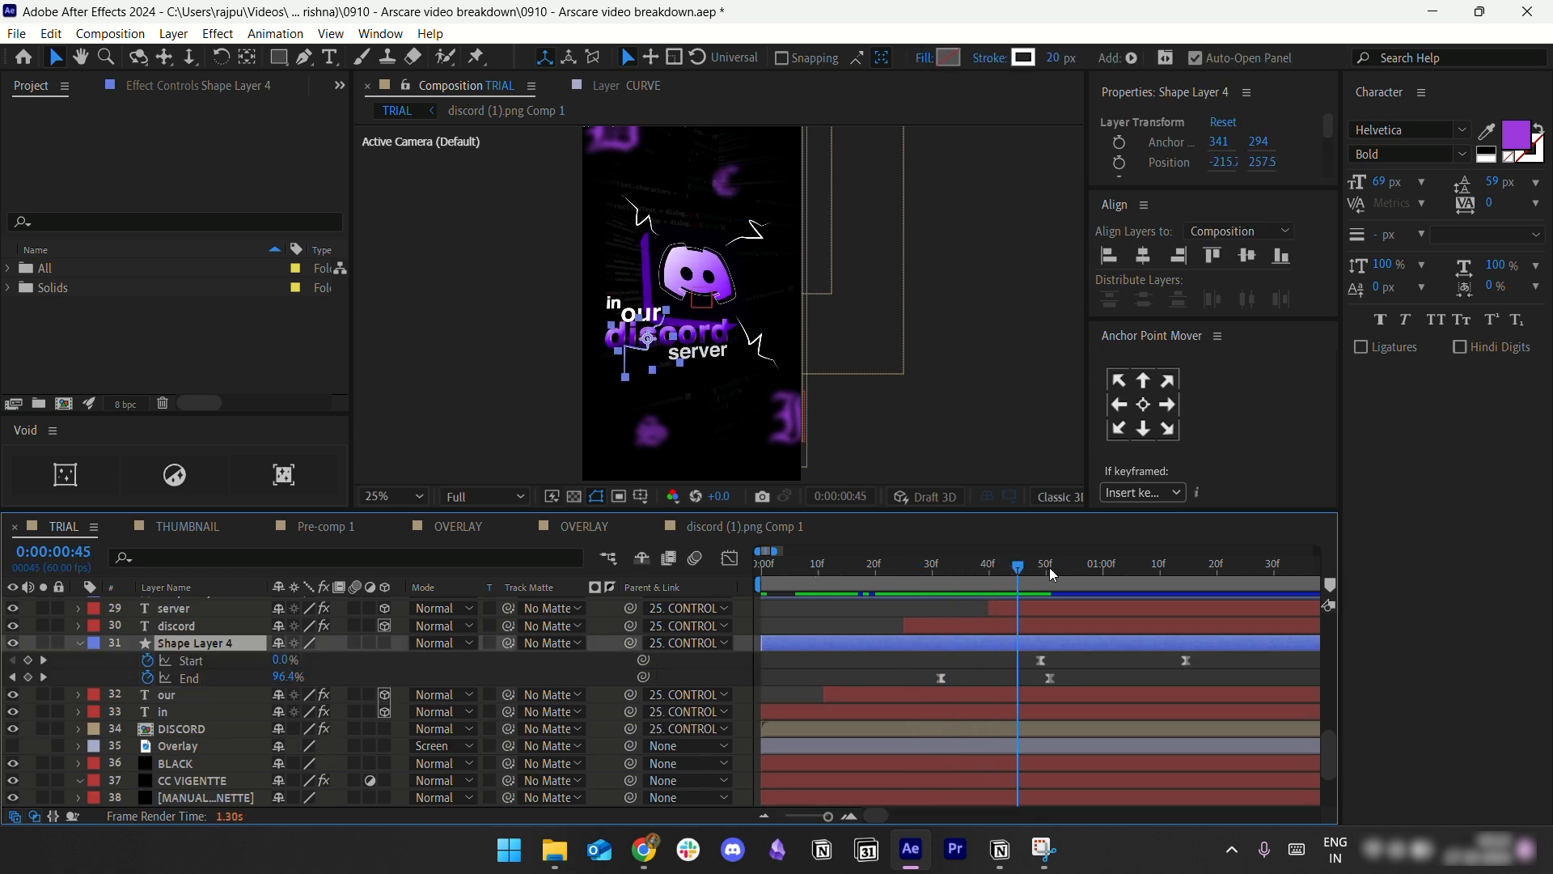
drag(1213, 653, 950, 701)
click(730, 558)
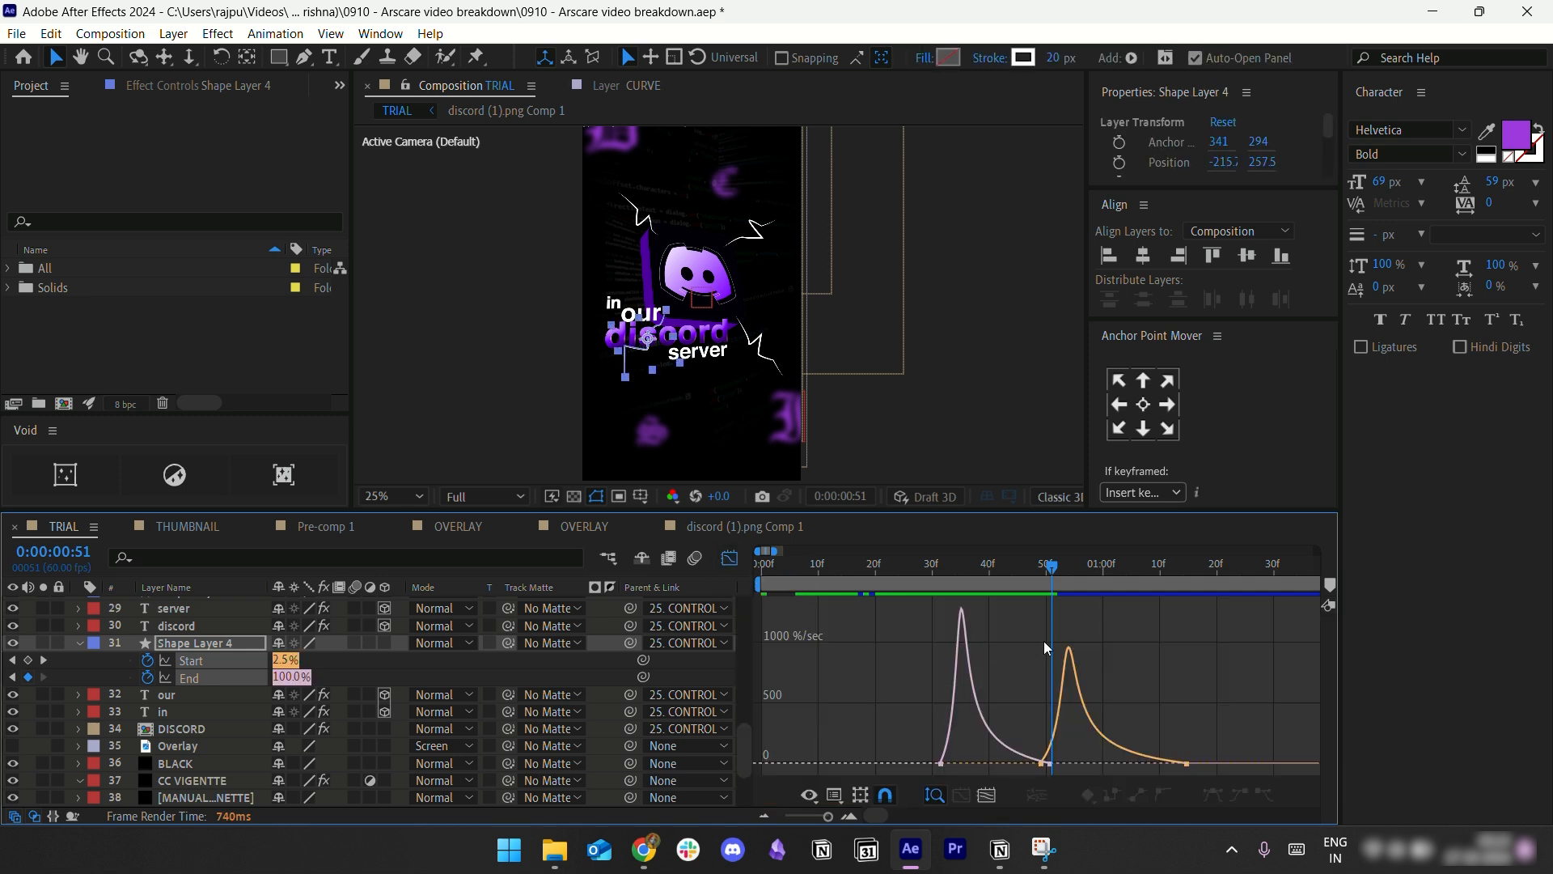
Step: Leave the Graph Editor, collapse Shape Layer 4 and scrub the TRIAL composition to examine the line and text reveals
click(730, 558)
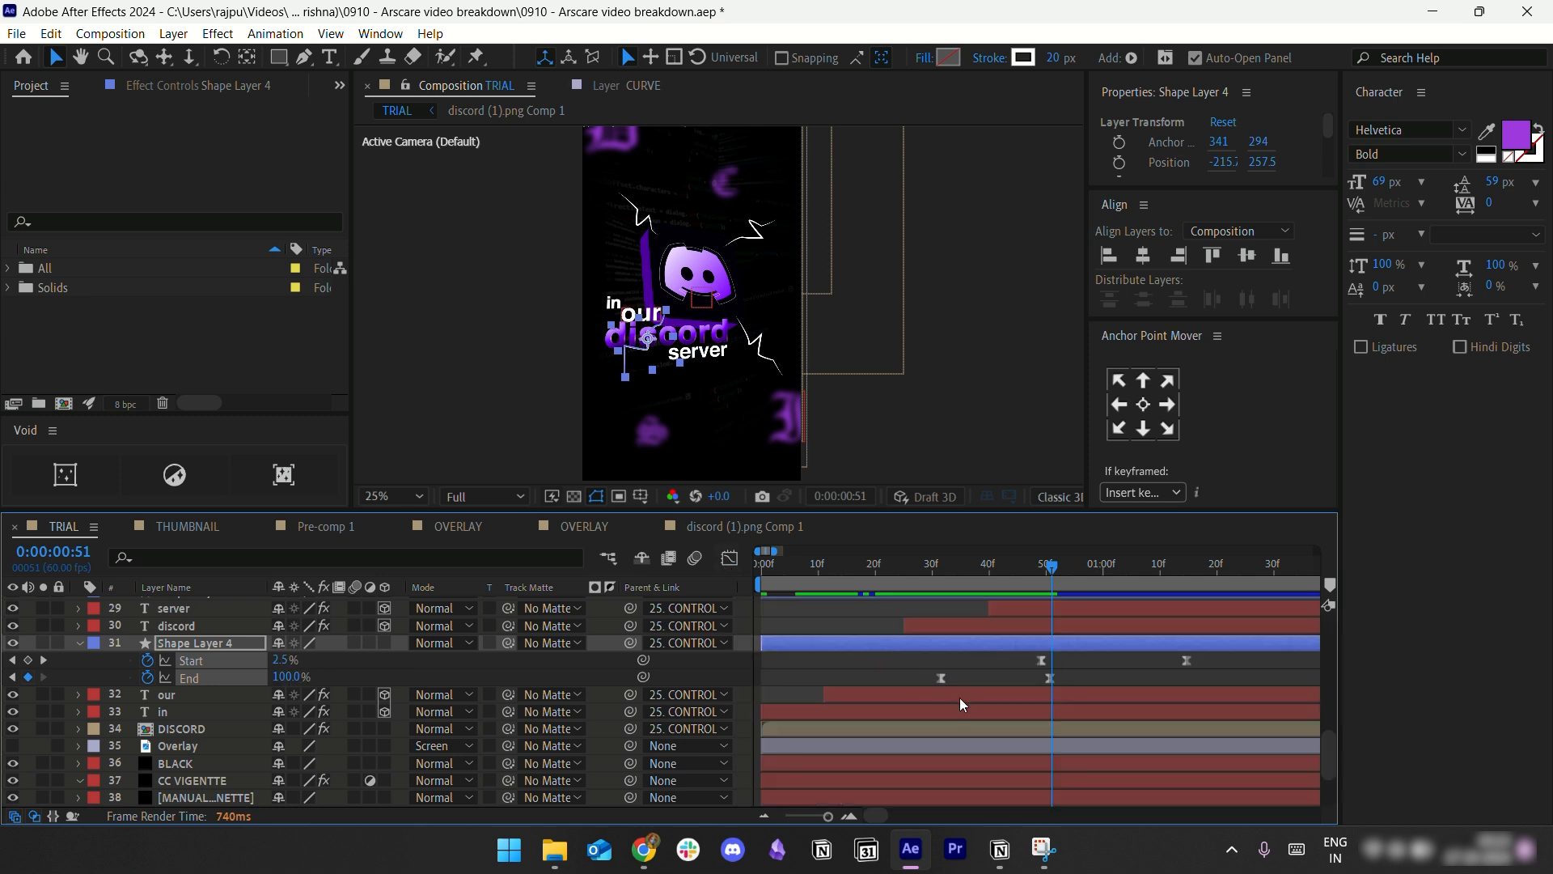
click(893, 667)
click(870, 641)
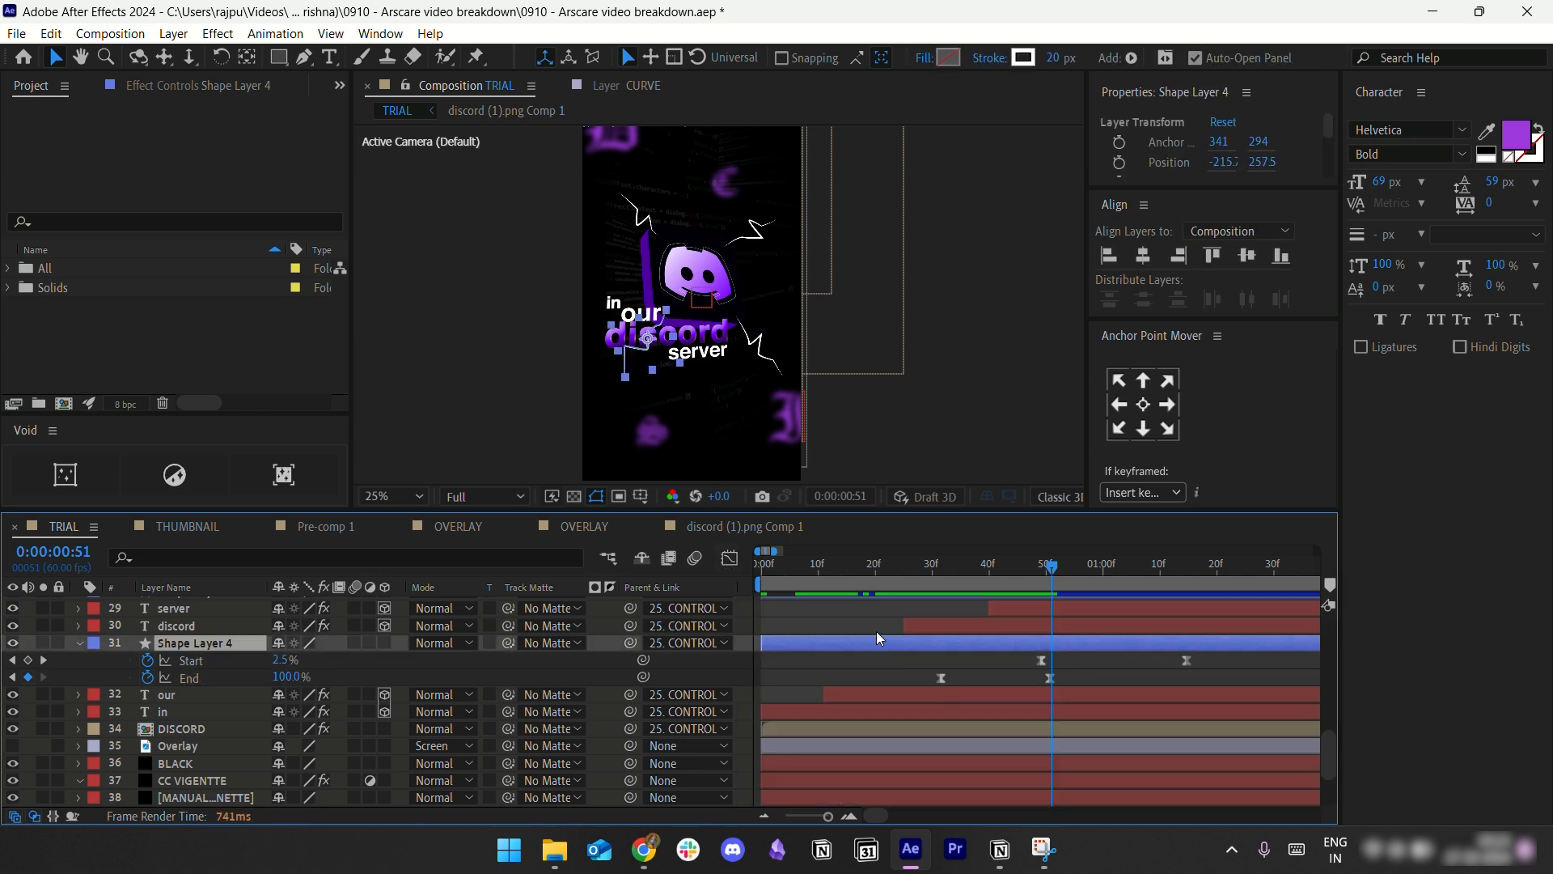
key(u)
click(851, 613)
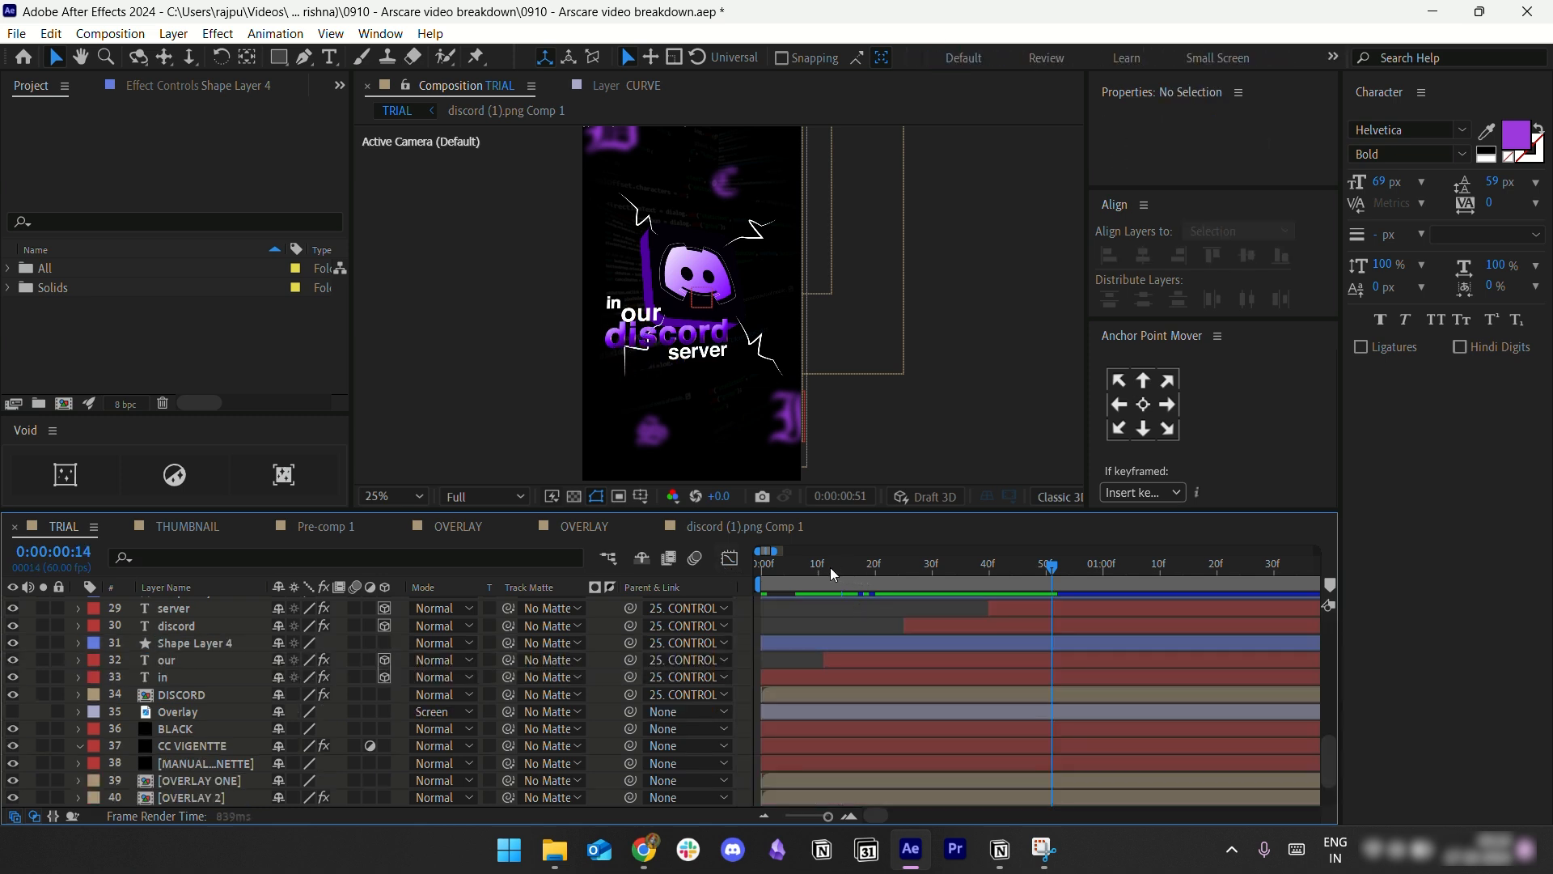
drag(830, 566, 1076, 586)
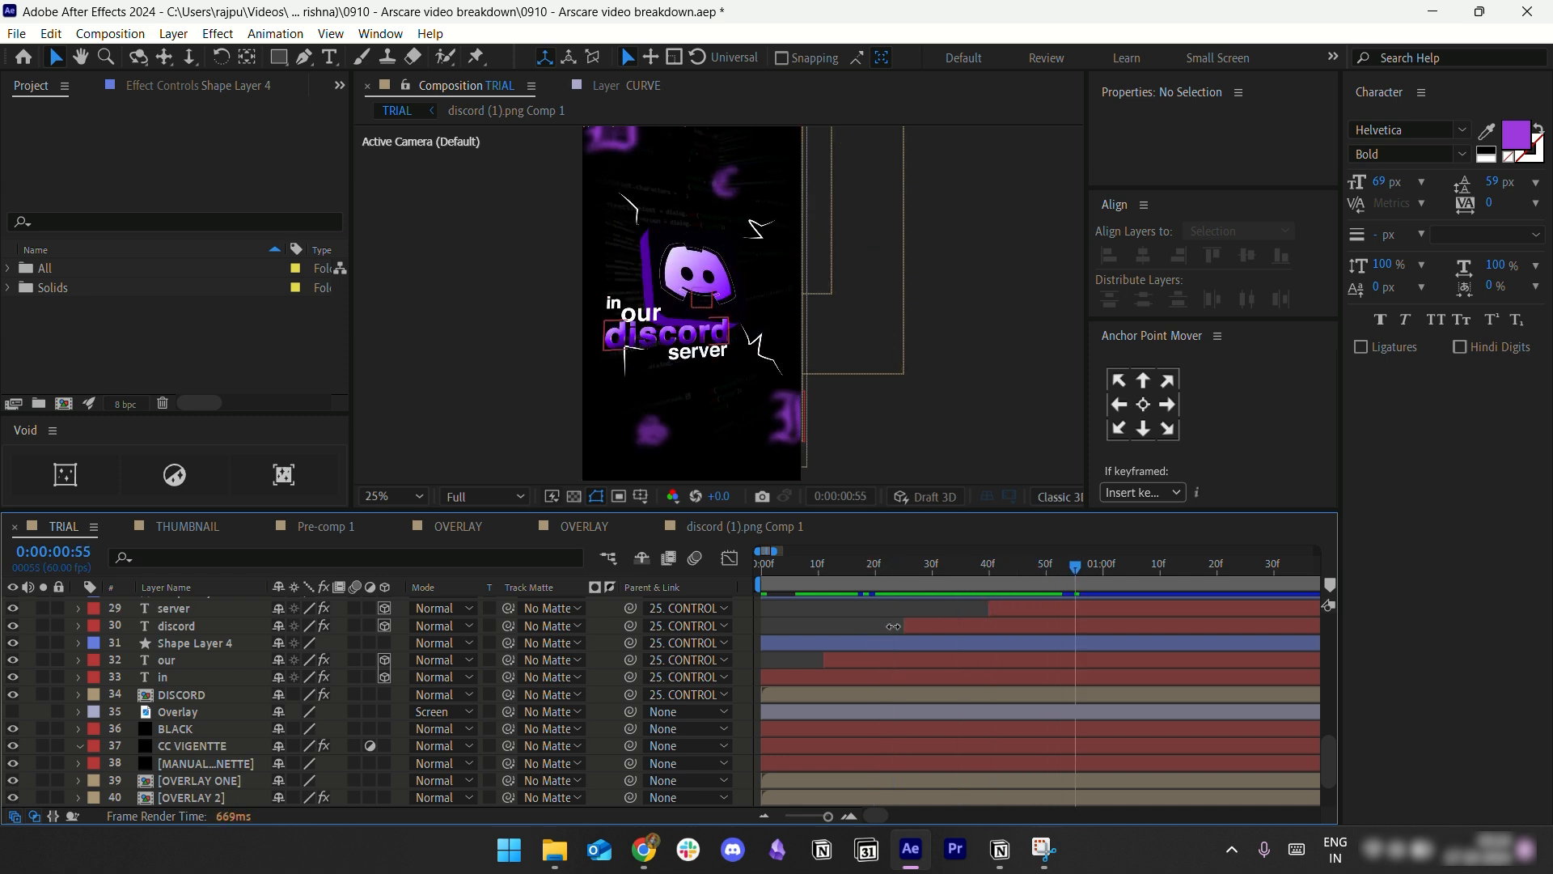
Step: Show a longer time span of the TRIAL composition and reveal the CONTROLLER layer's Position and Scale keyframes
click(765, 816)
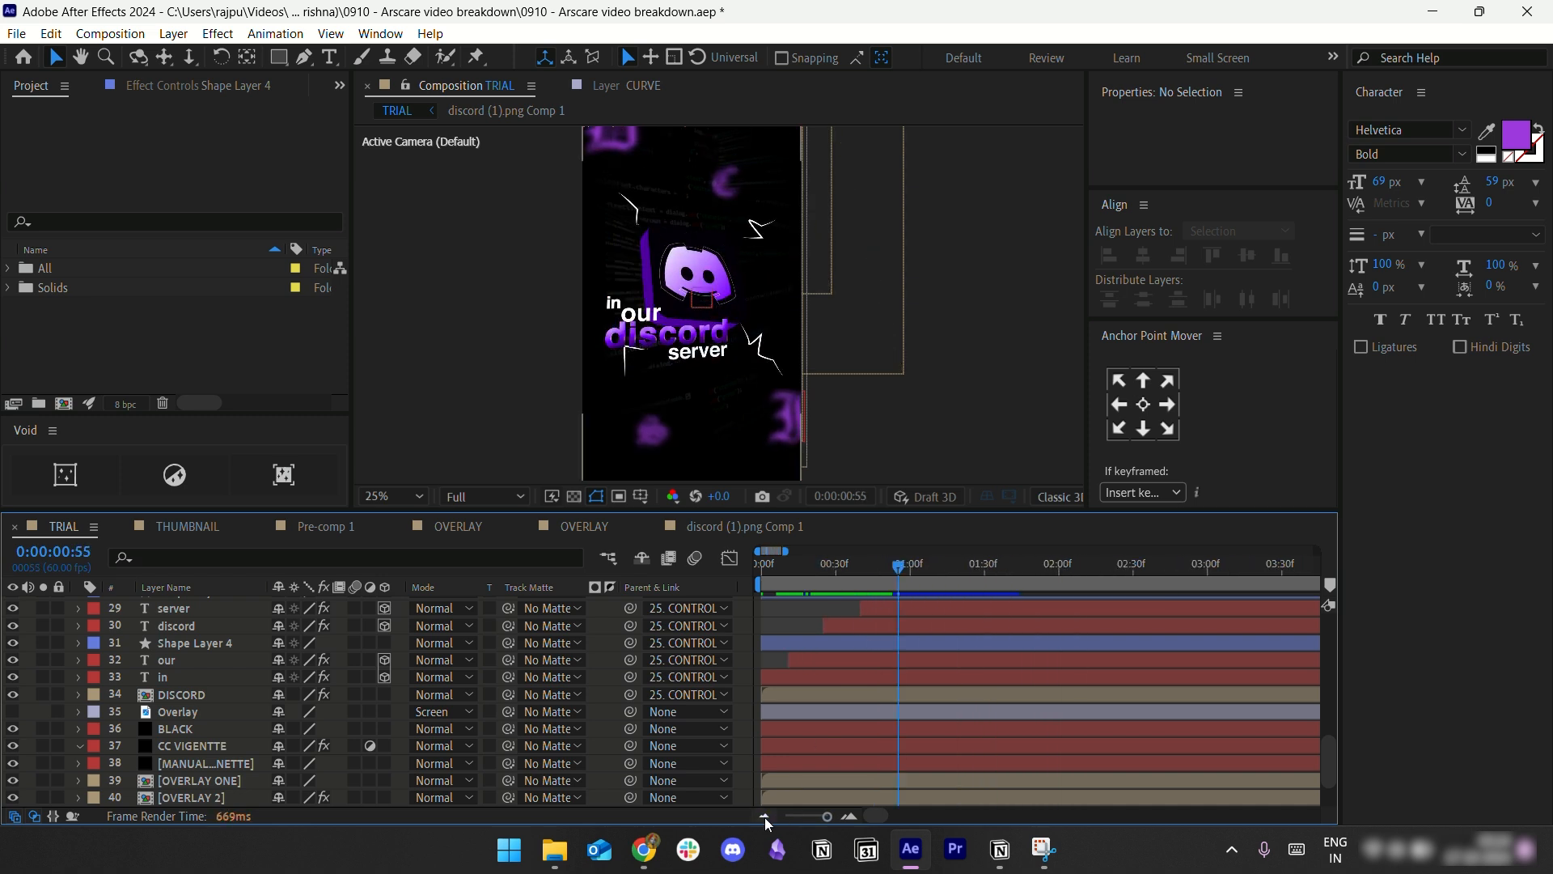
scroll(885, 705, up, 2)
scroll(385, 657, up, 2)
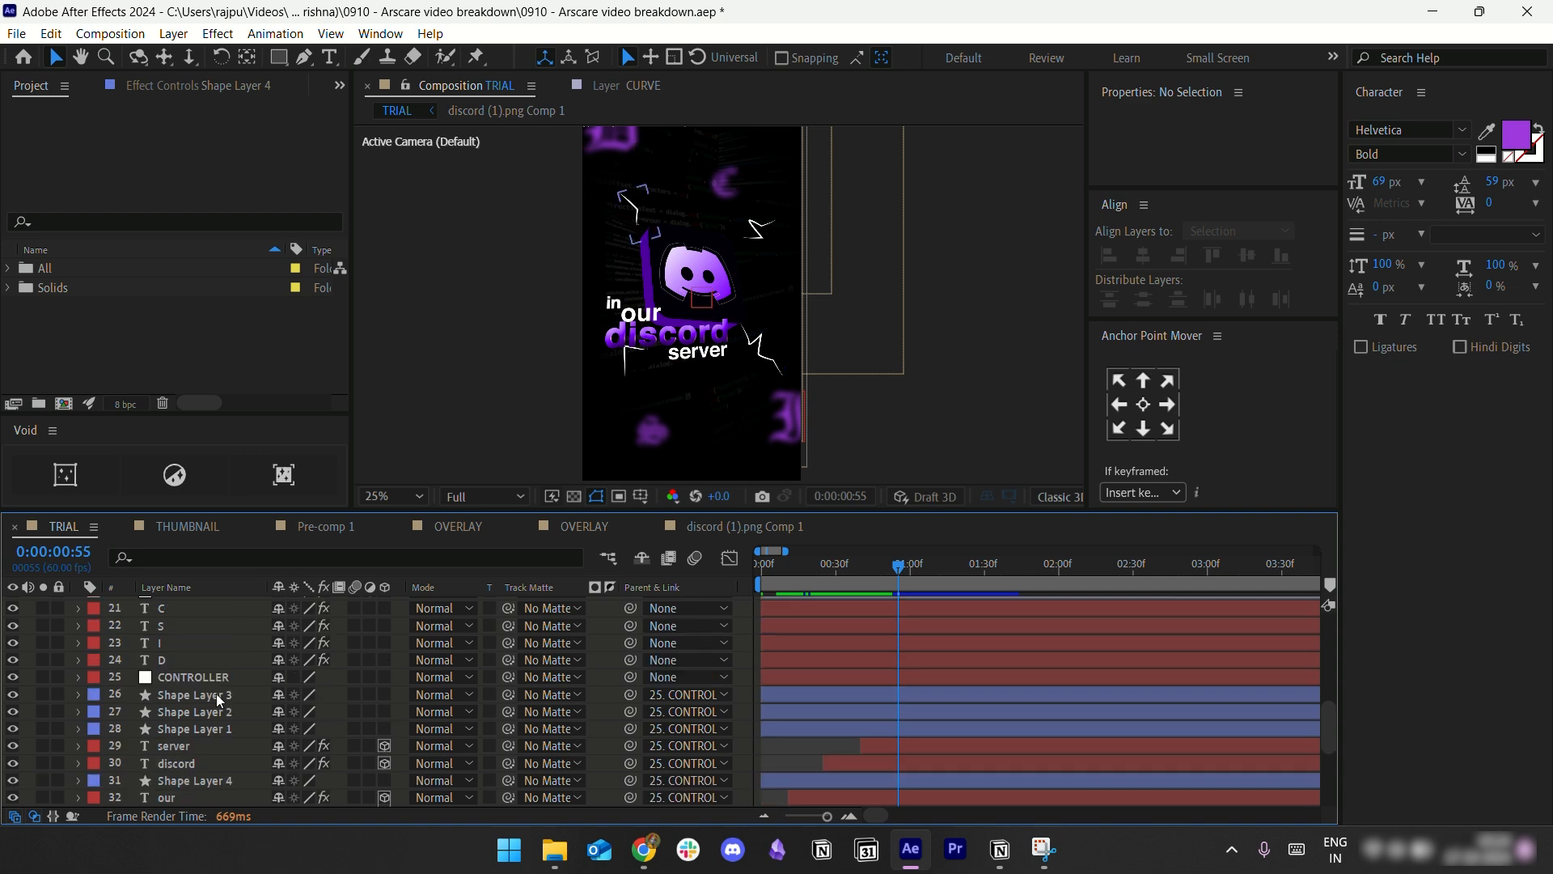
click(200, 679)
key(u)
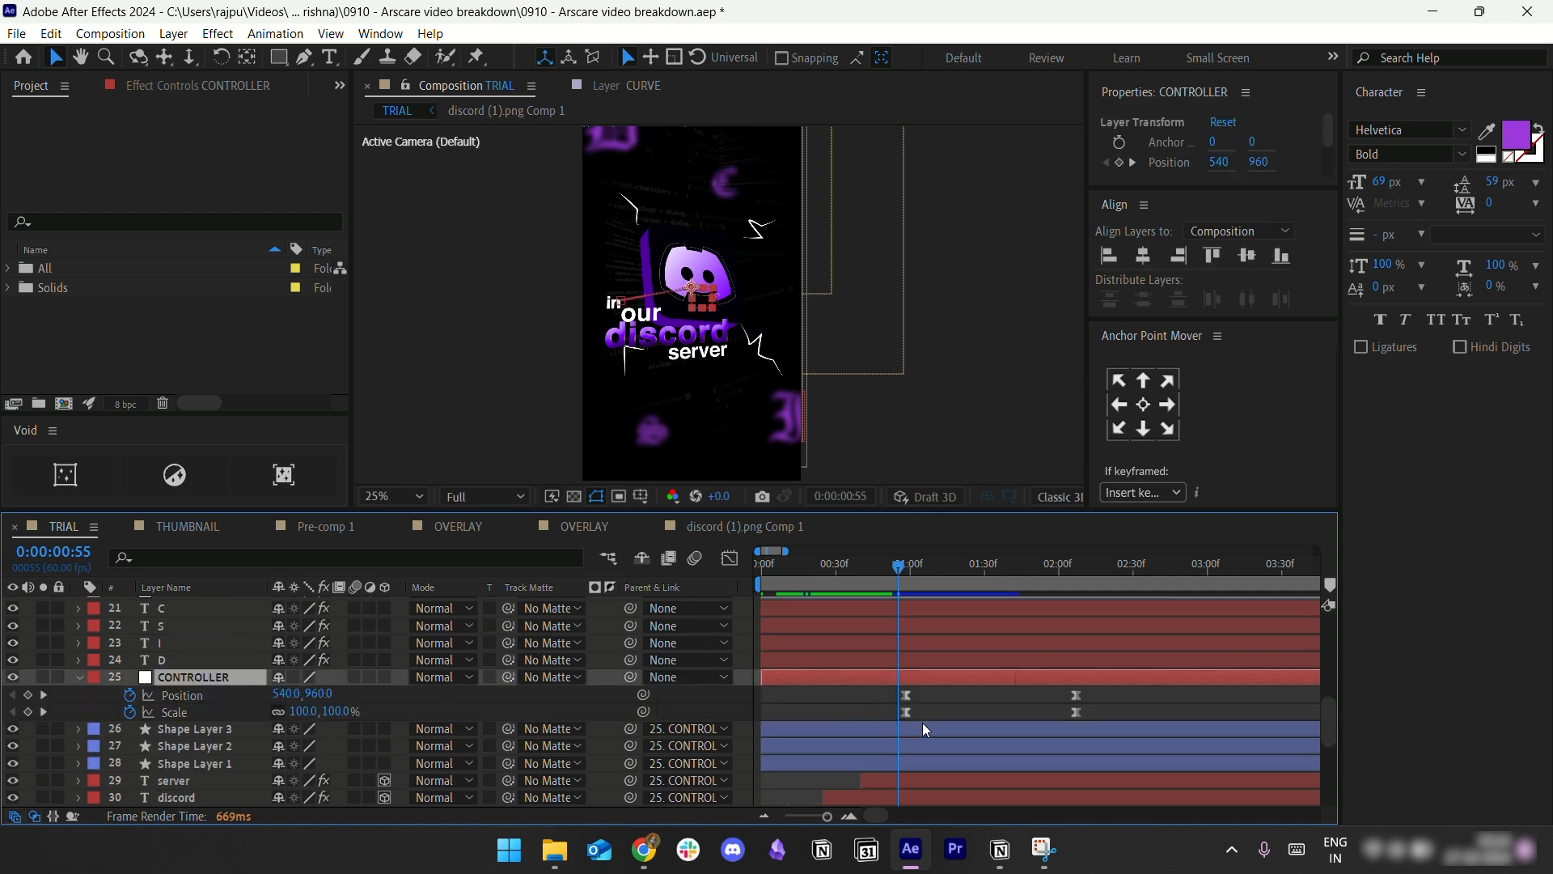
Step: View the reference Instagram reel in Chrome, return to After Effects and preview the CONTROLLER layer's movement and scaling
click(644, 850)
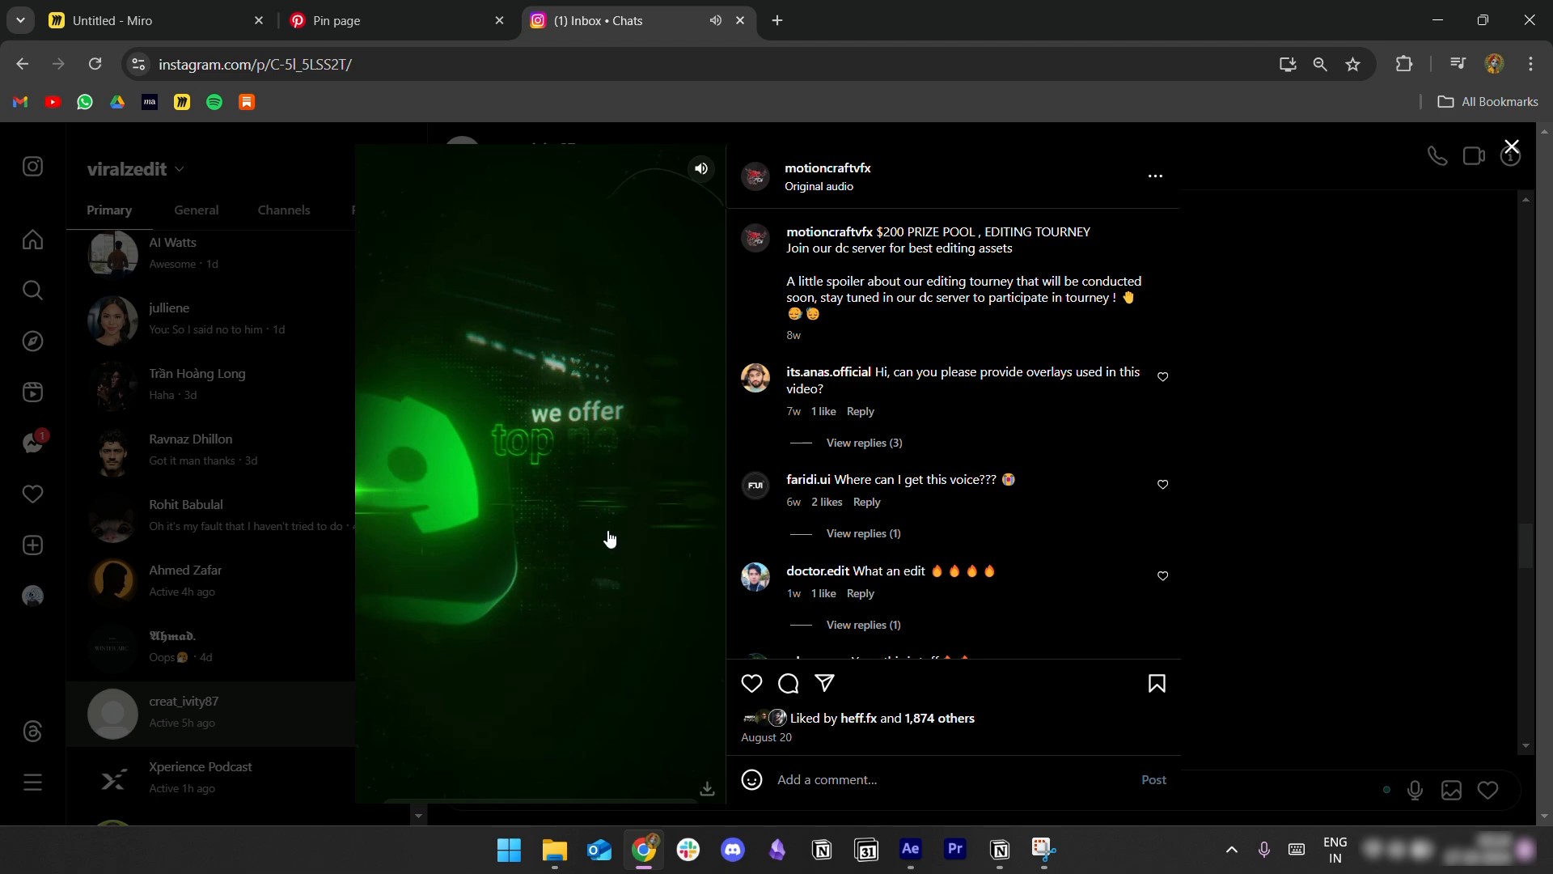
click(910, 849)
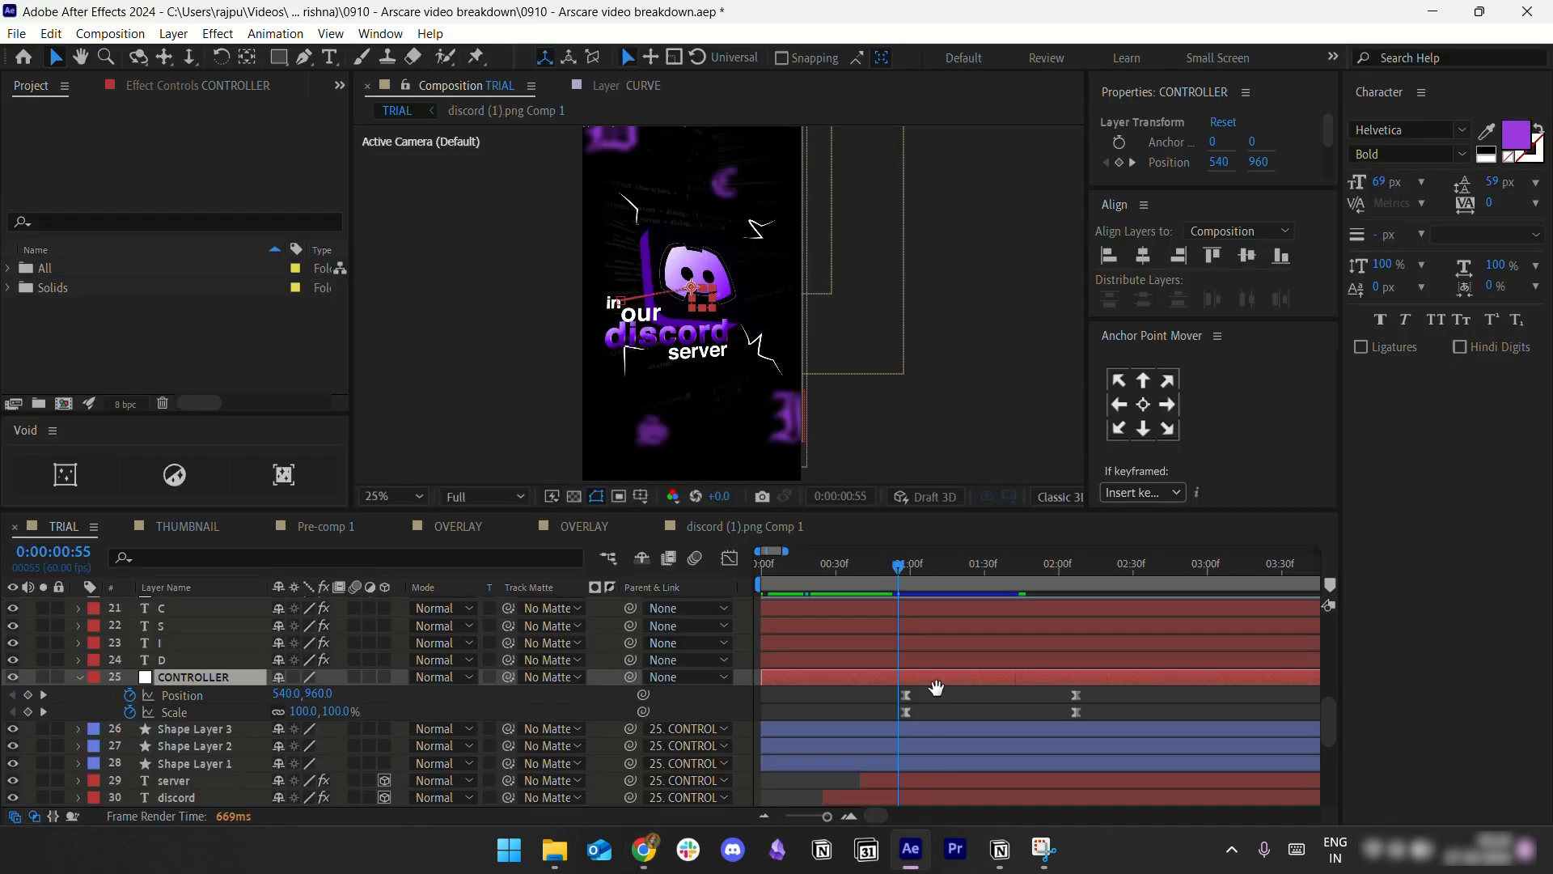
key(space)
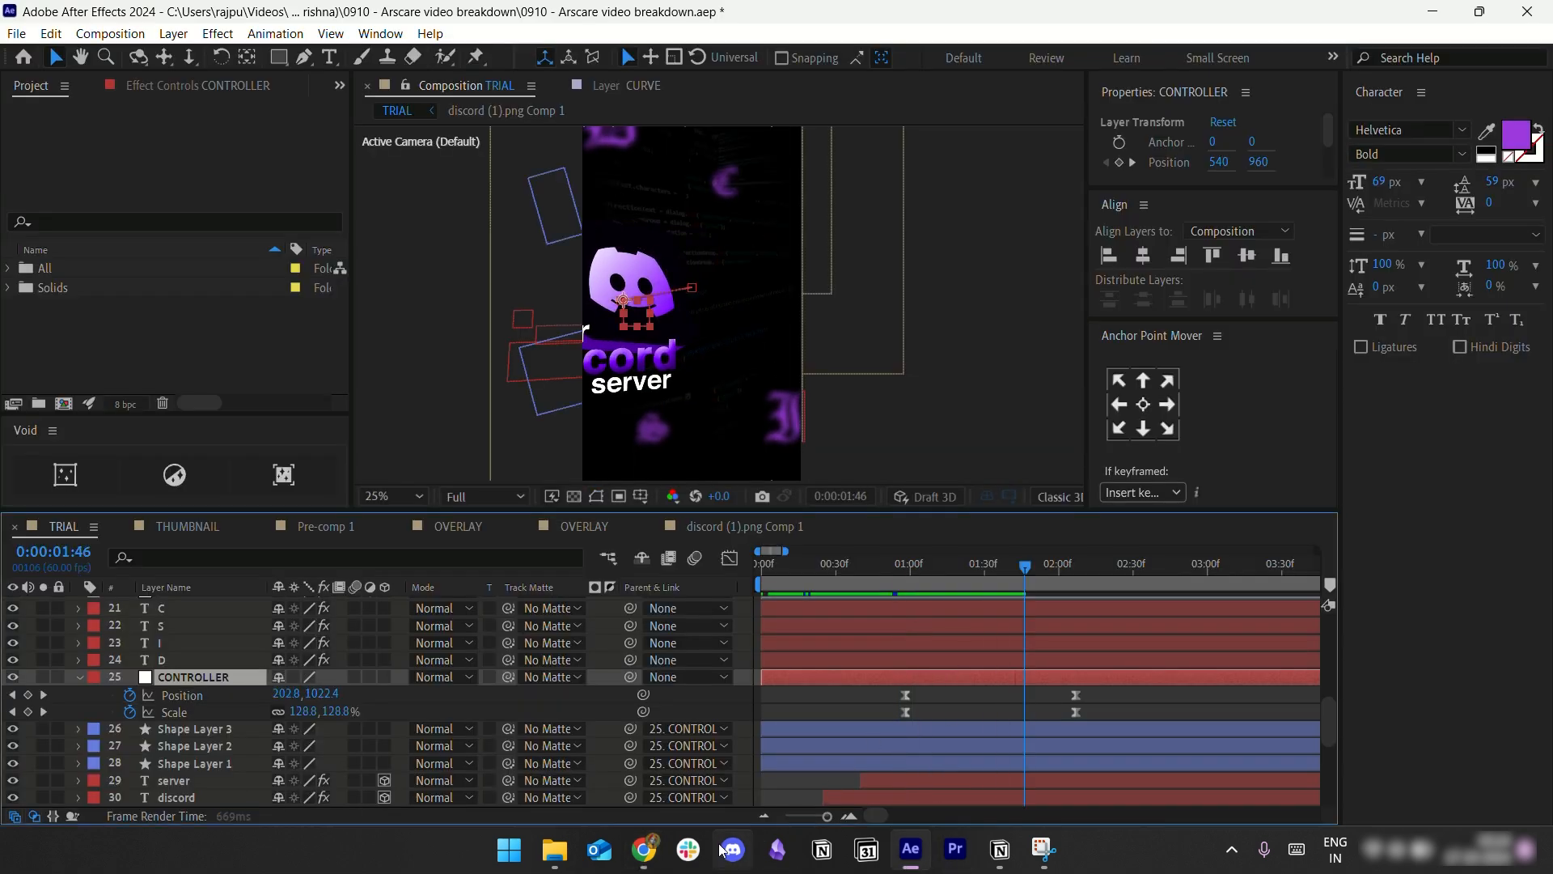
Step: Switch to the Instagram reel in Chrome and replay its Discord logo and opening scenes to examine the camera-like movement
click(644, 849)
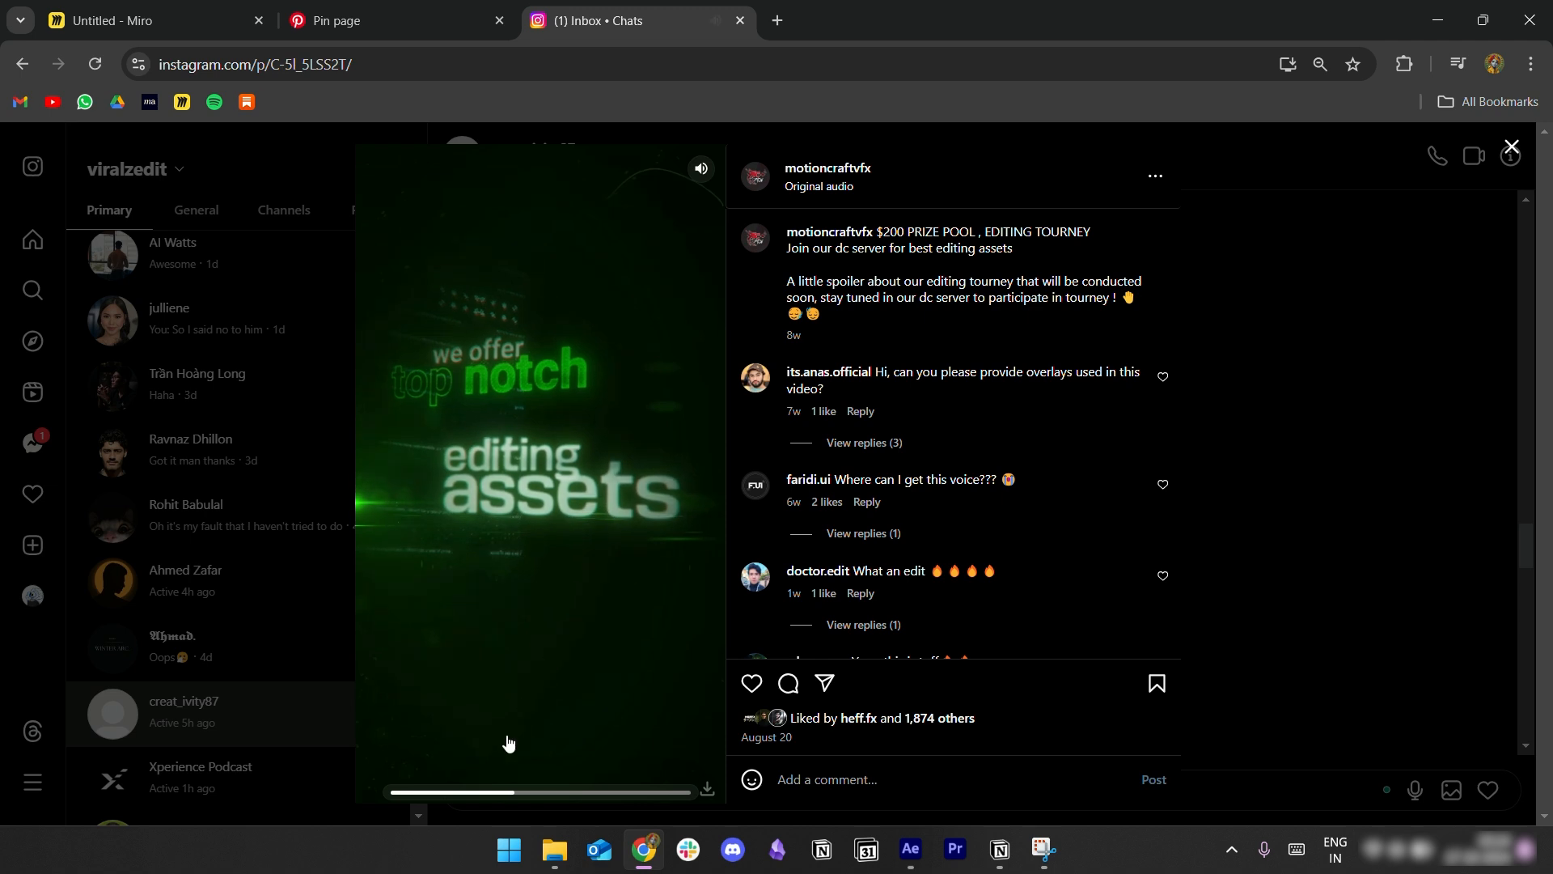
click(469, 792)
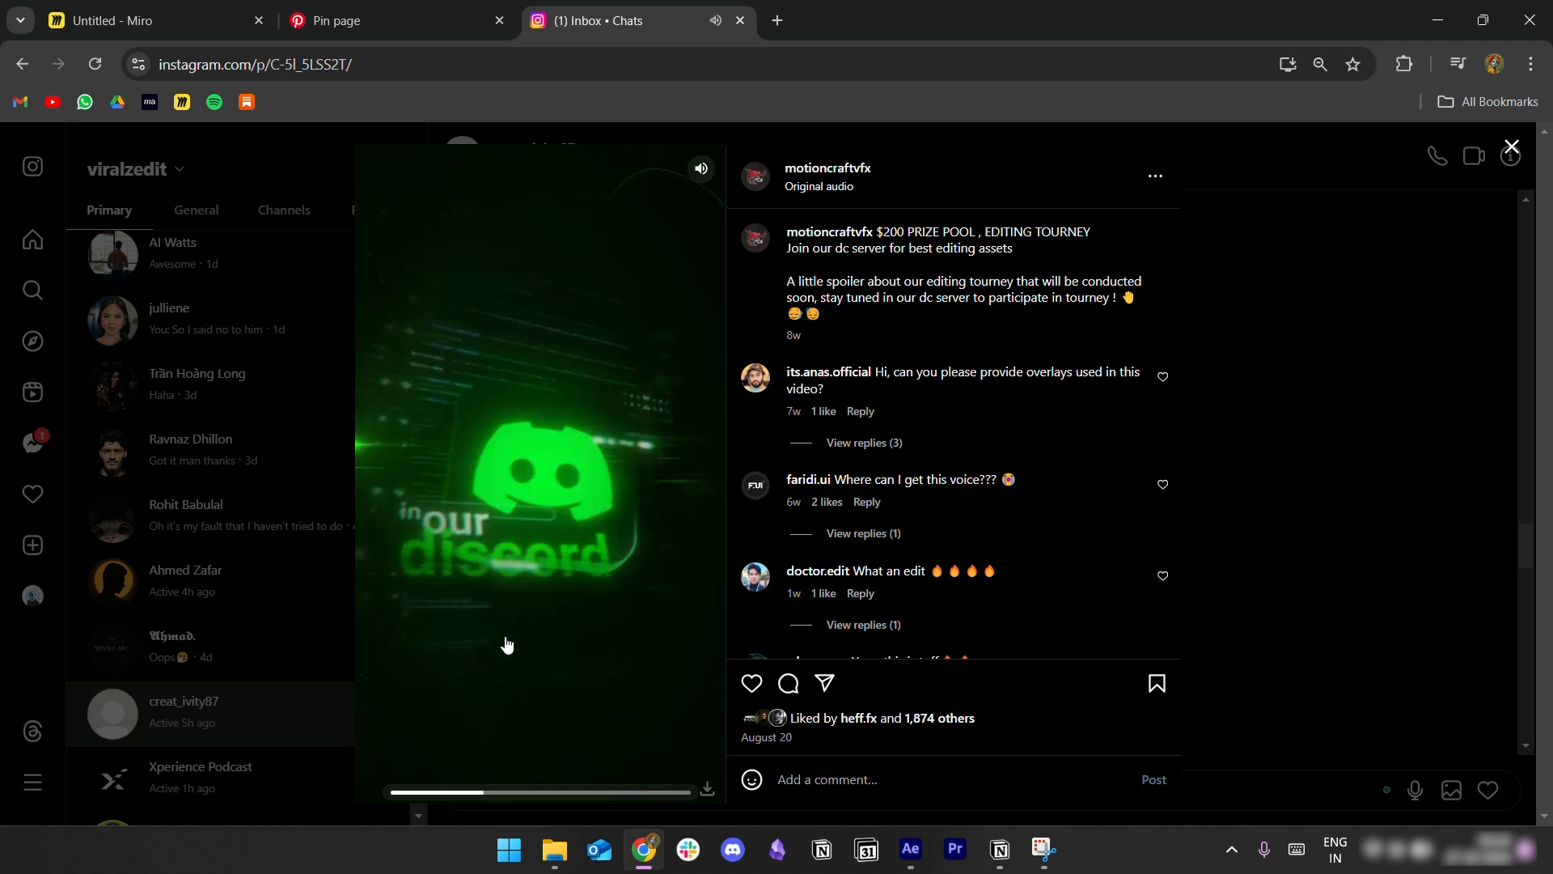
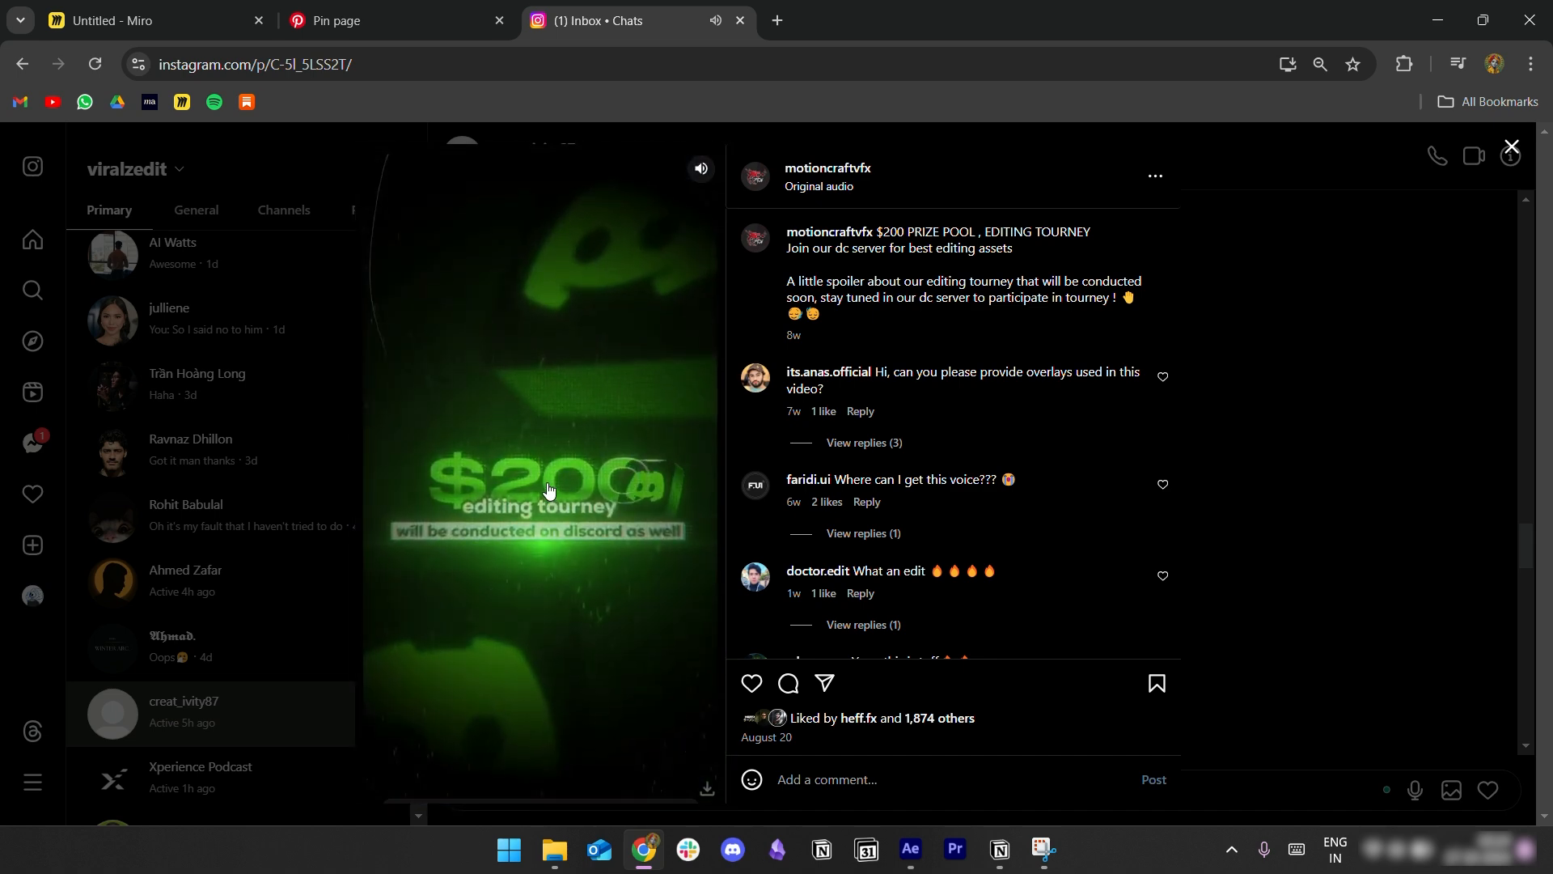
click(398, 793)
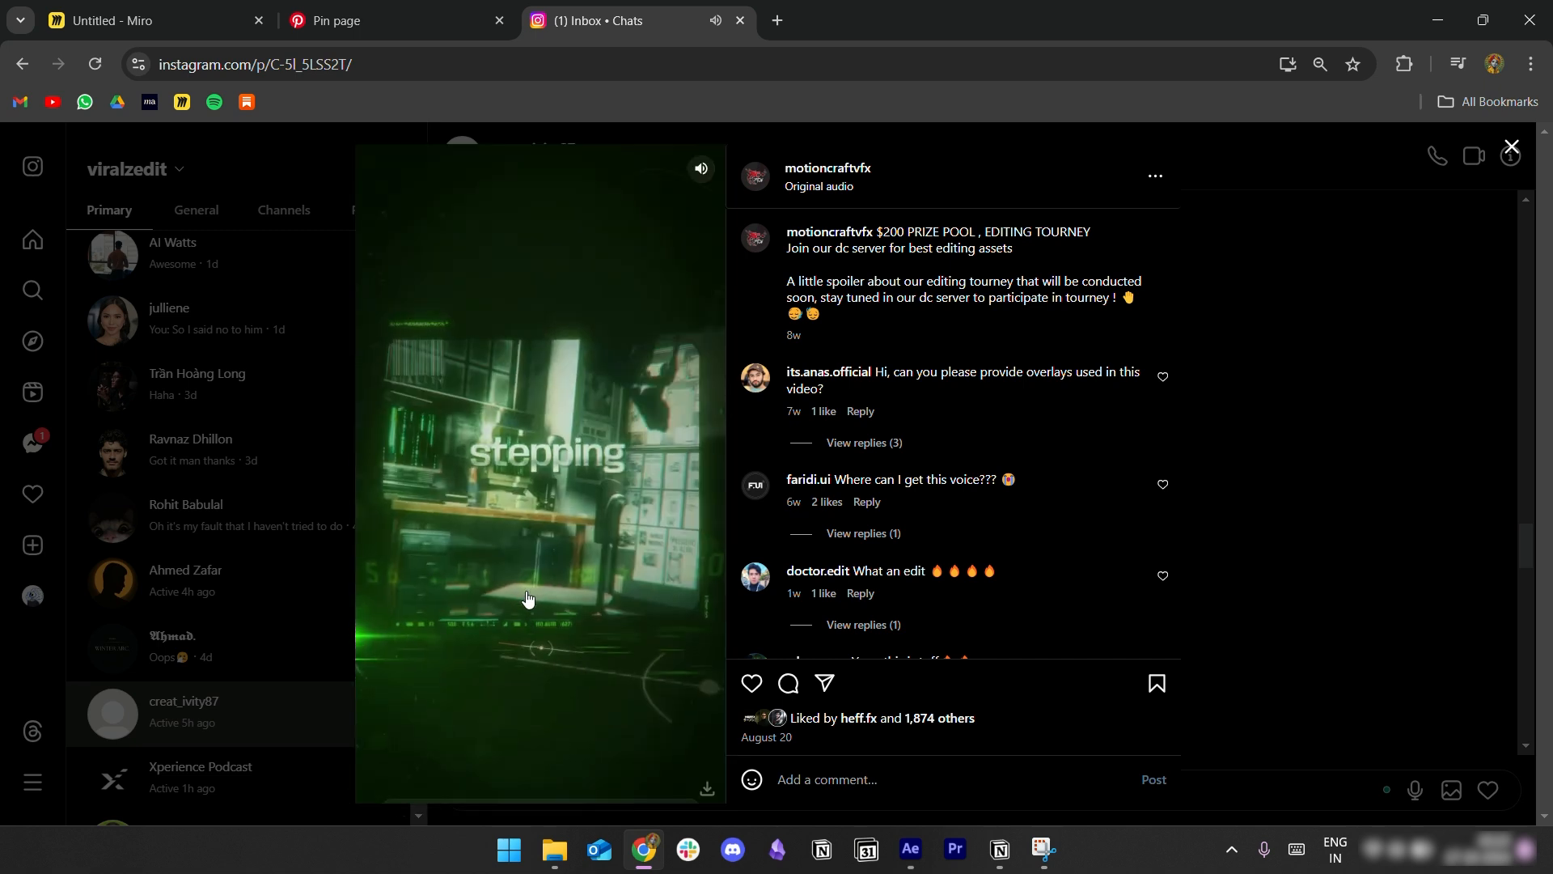
click(394, 792)
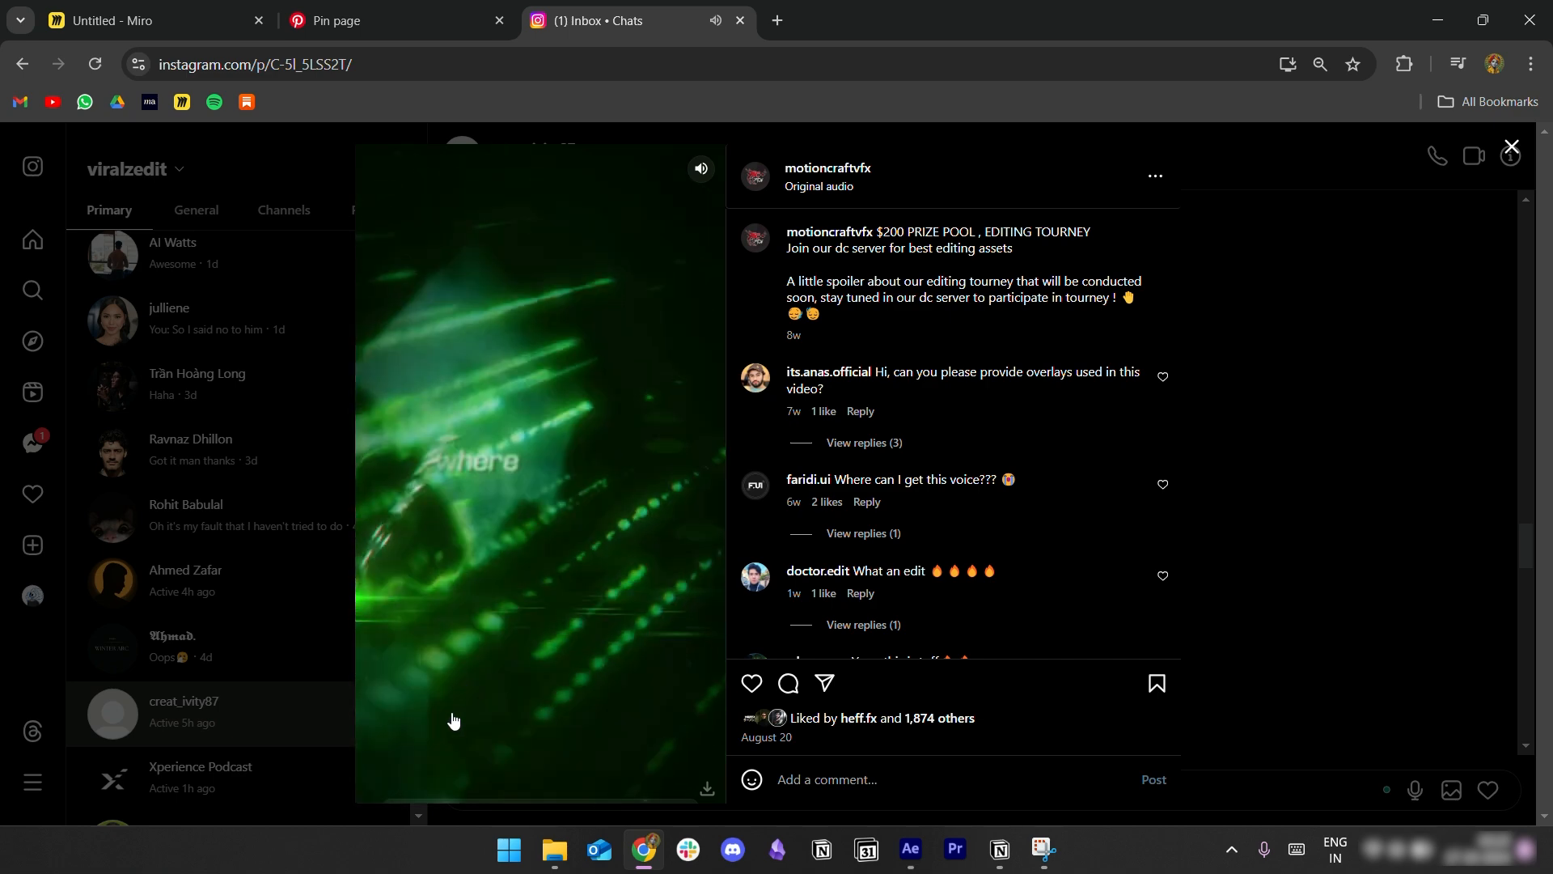
click(409, 793)
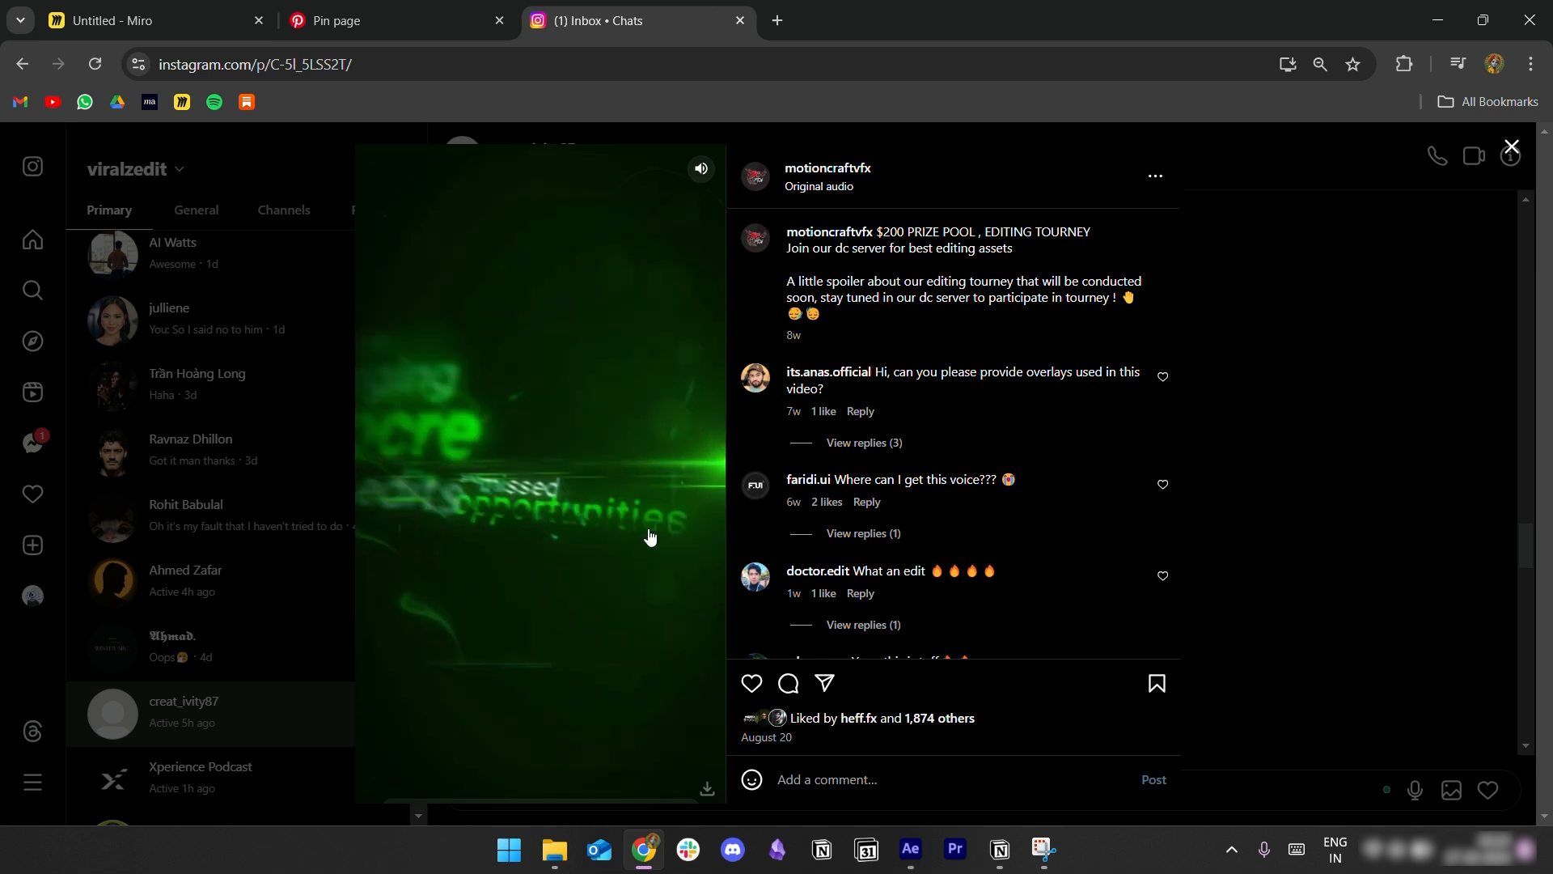
Step: Close and reopen the motioncraftvfx reel to restart it, and switch back to the TRIAL composition in After Effects
click(1291, 375)
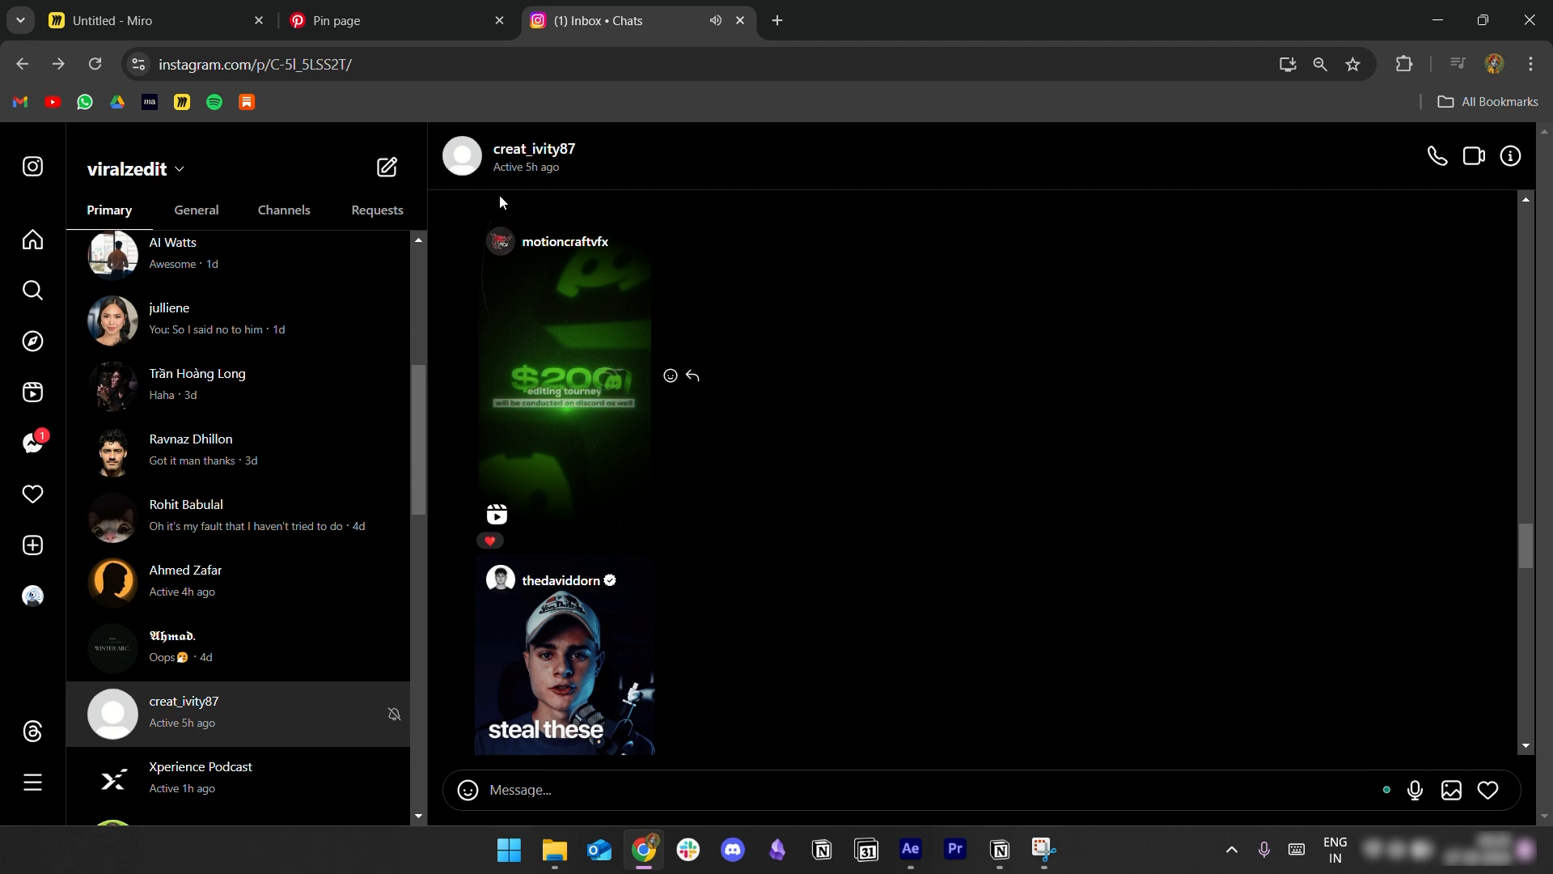
click(633, 441)
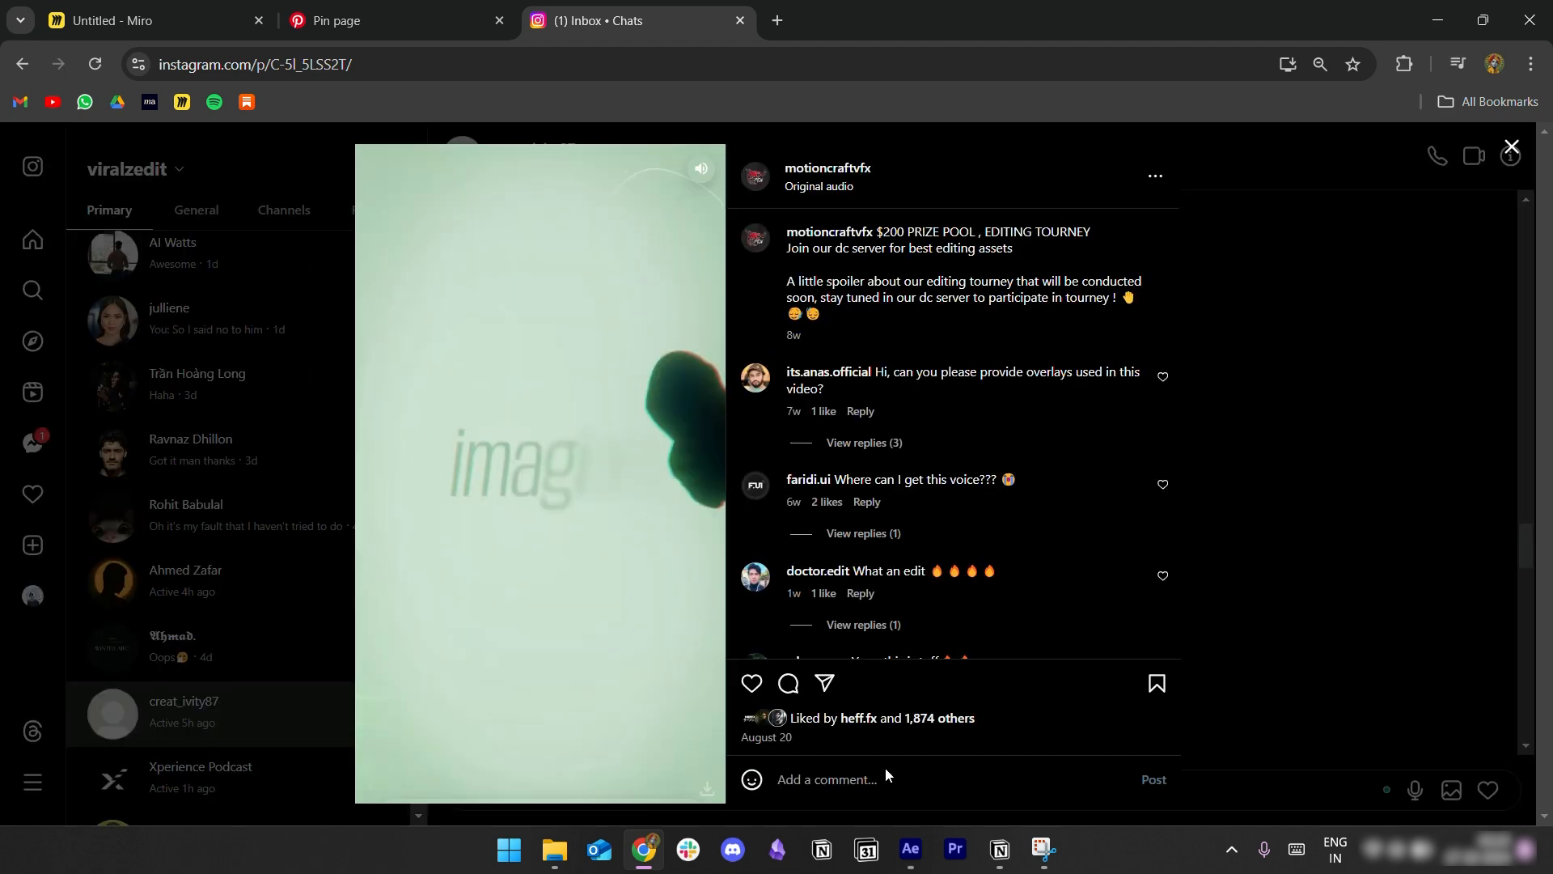
click(911, 849)
click(817, 707)
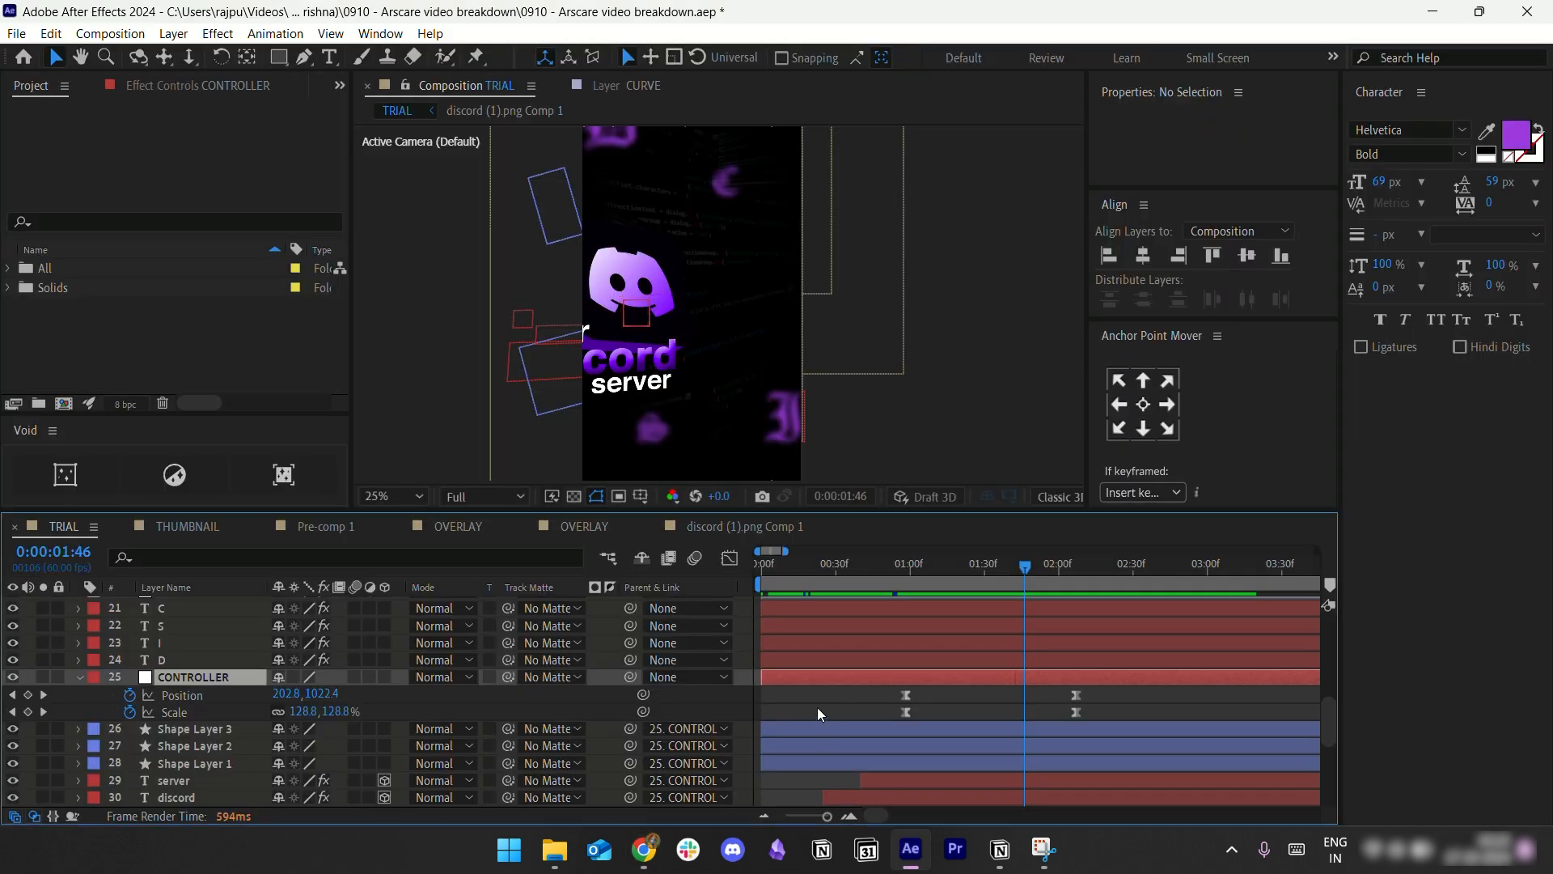
Step: Collapse the CONTROLLER layer's keyframes and look through the TRIAL composition's layer stack
mouse_move(917, 574)
mouse_down()
mouse_move(759, 605)
mouse_move(914, 578)
mouse_up()
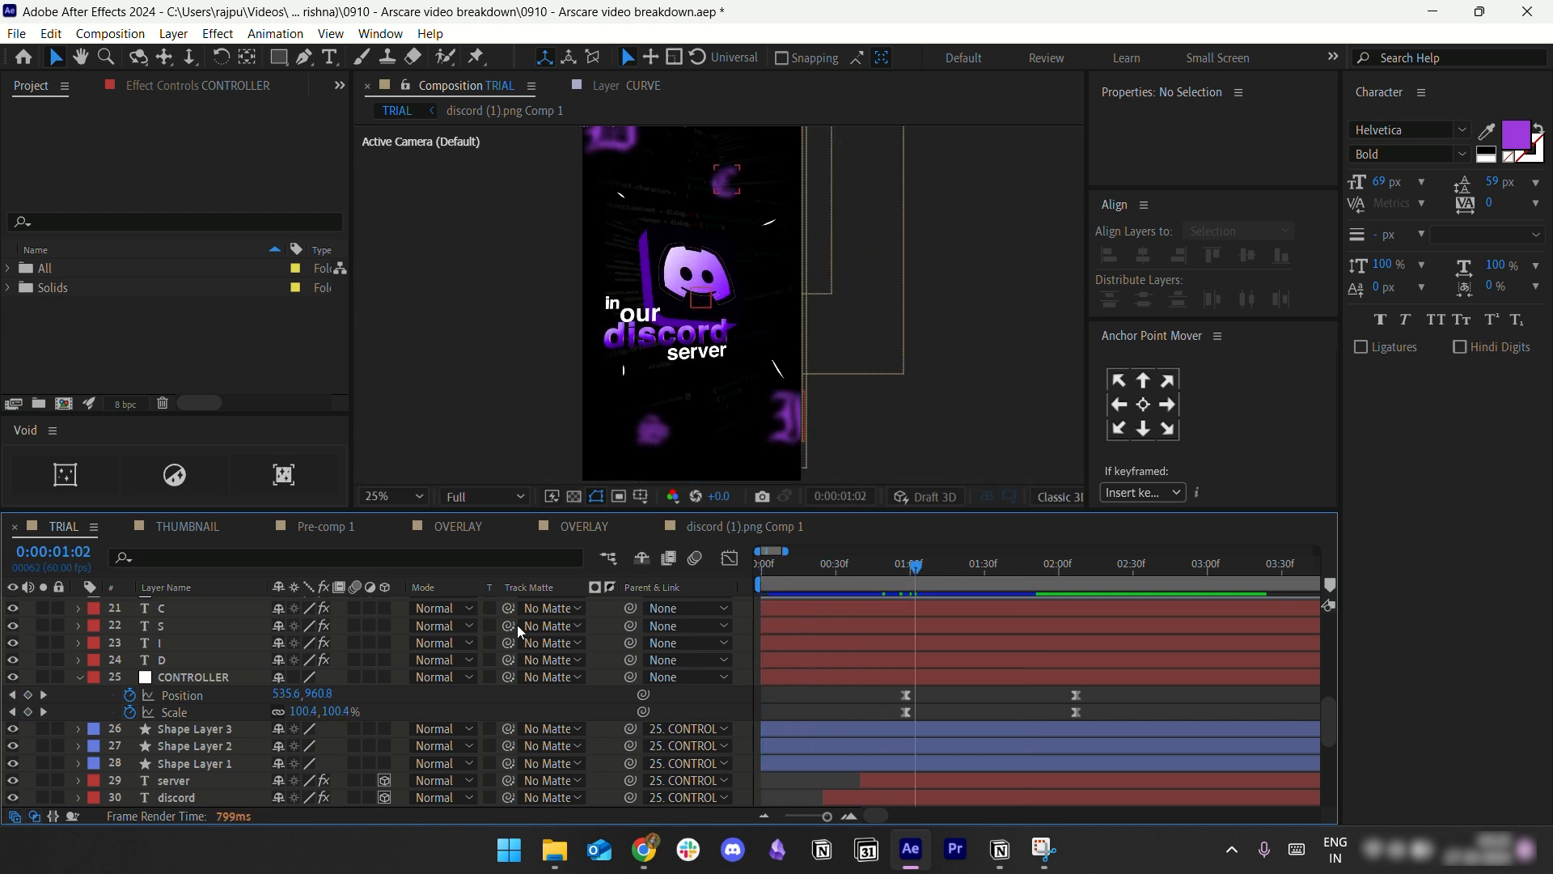
click(78, 678)
scroll(234, 662, up, 10)
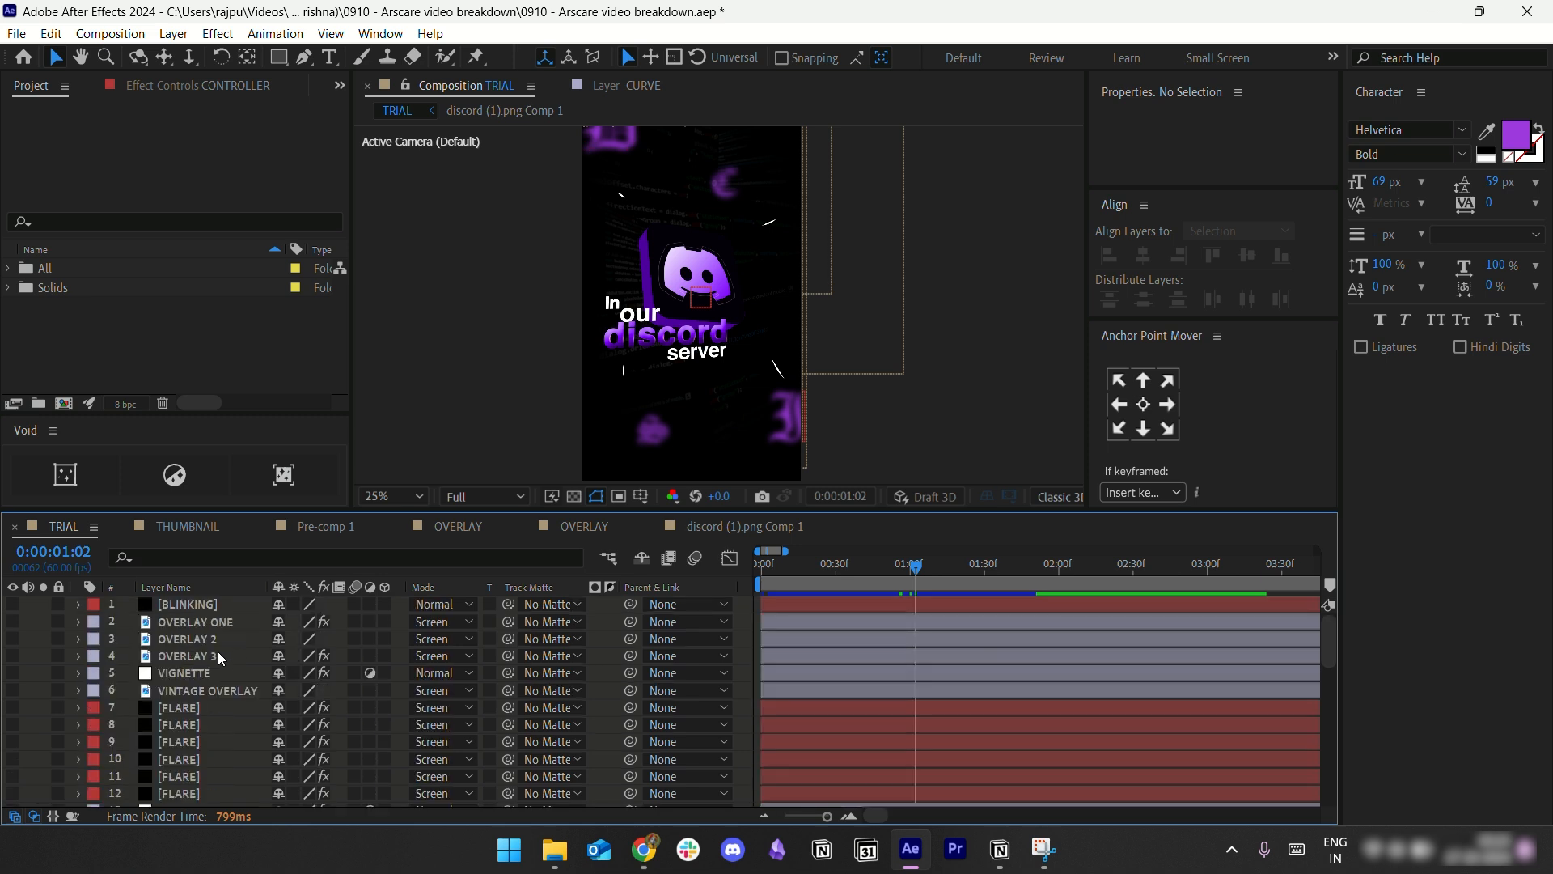
scroll(217, 652, down, 14)
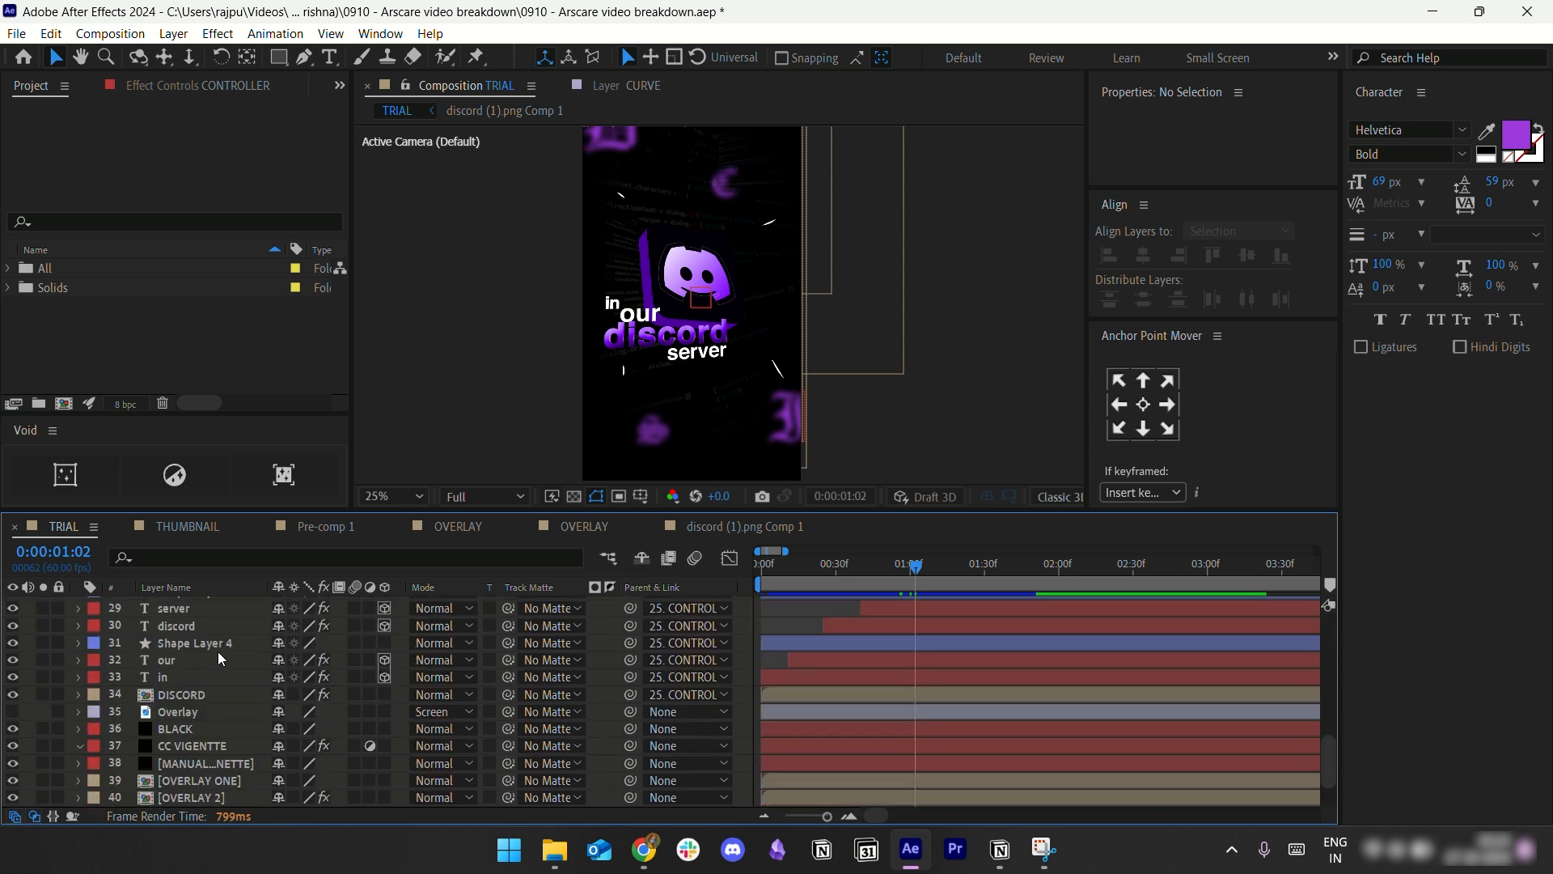
Step: Preview the Discord logo and text animation from the beginning and return to the composition's first frame
drag(808, 568, 764, 570)
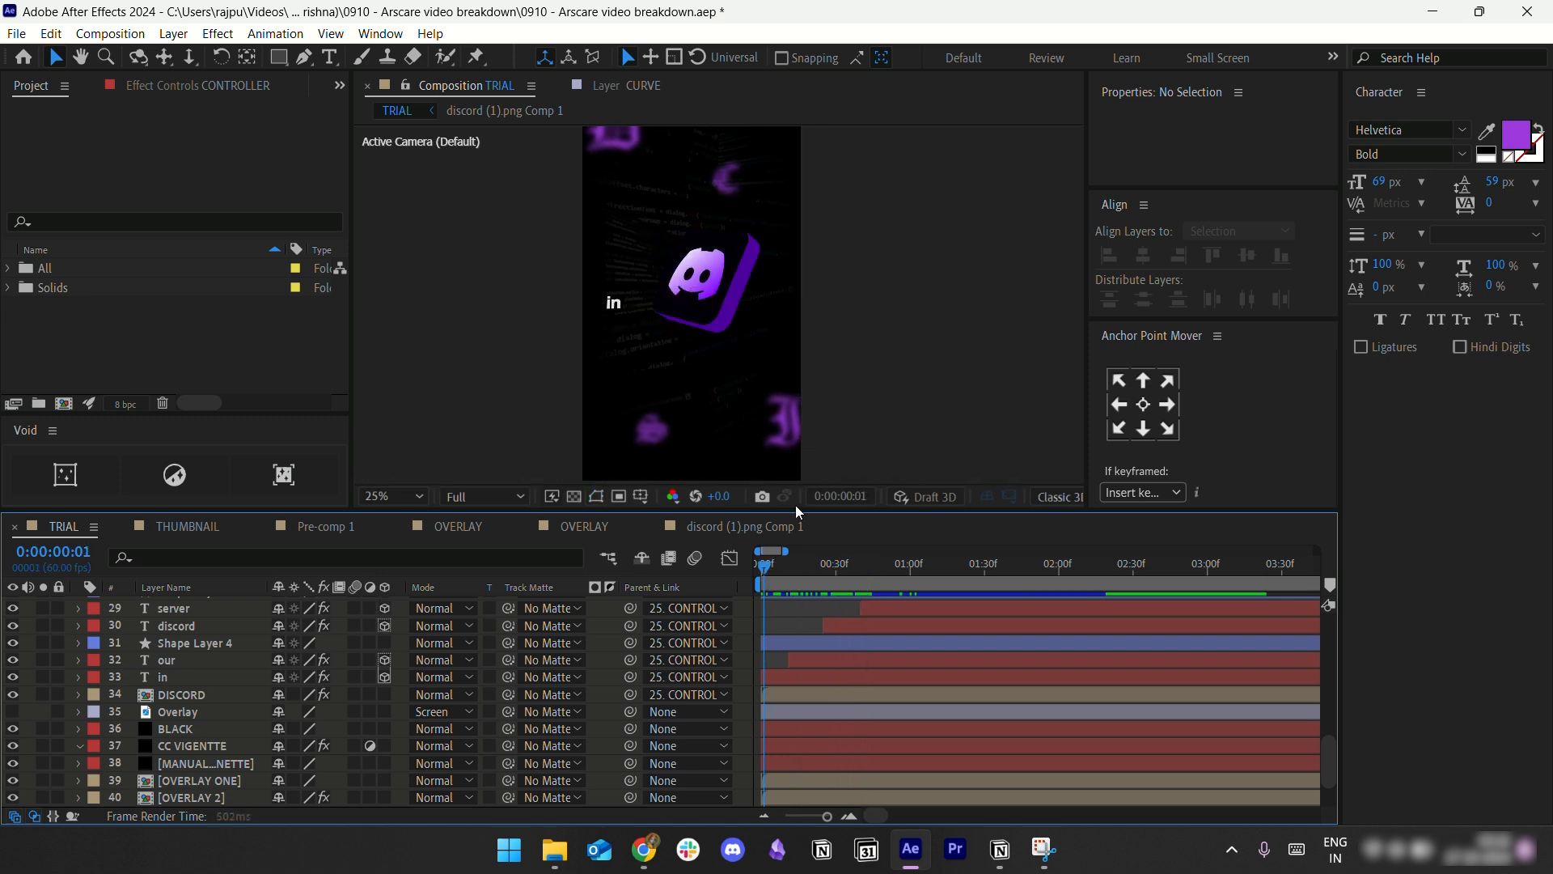
key(space)
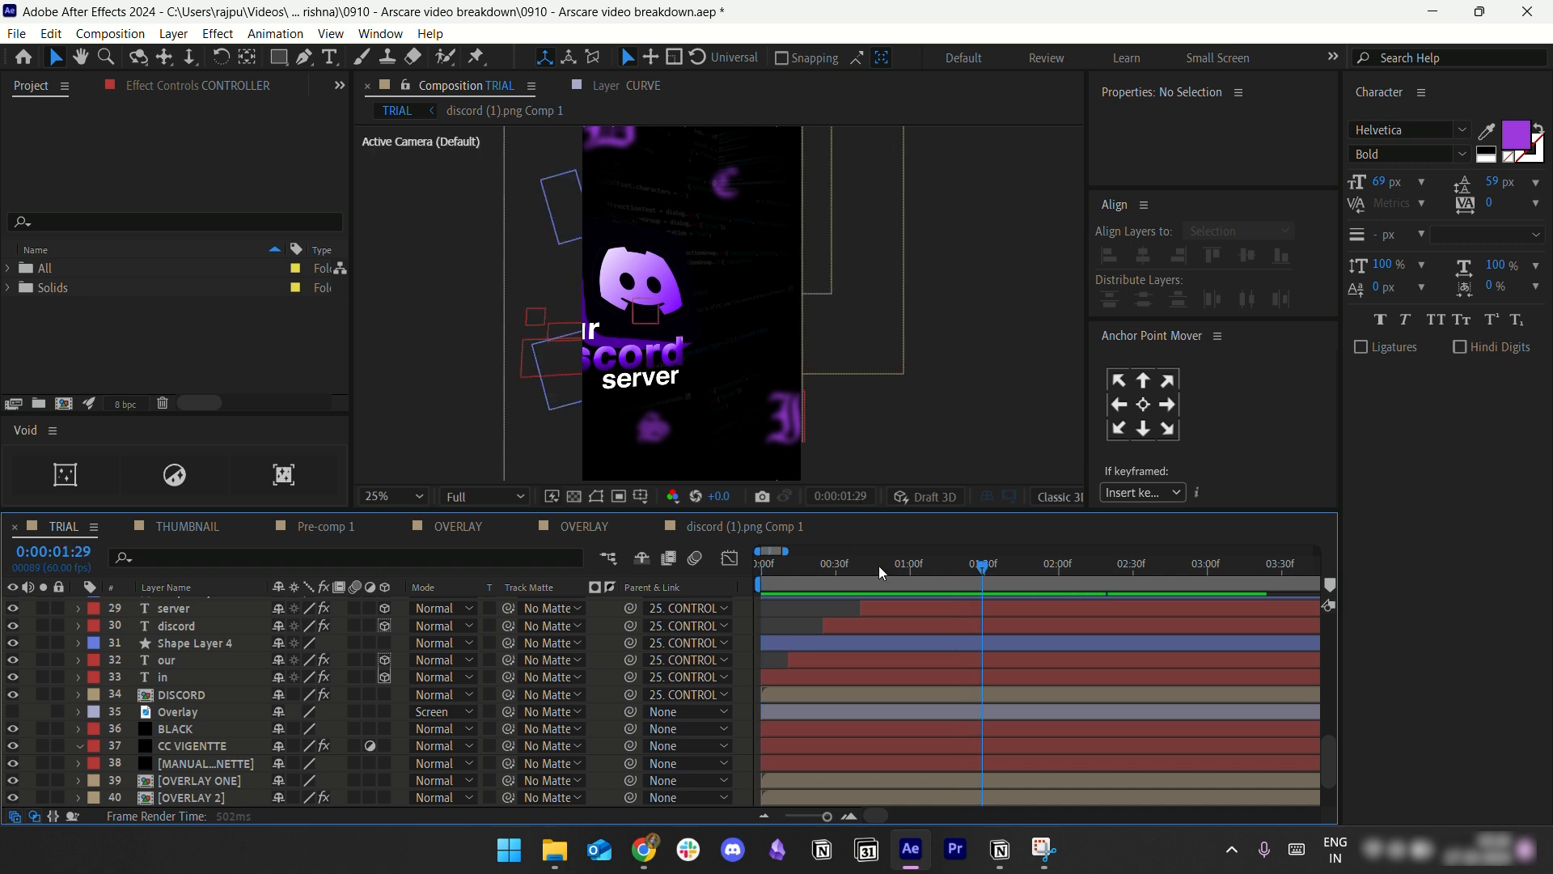
drag(901, 563, 921, 568)
scroll(783, 673, up, 4)
scroll(807, 643, down, 3)
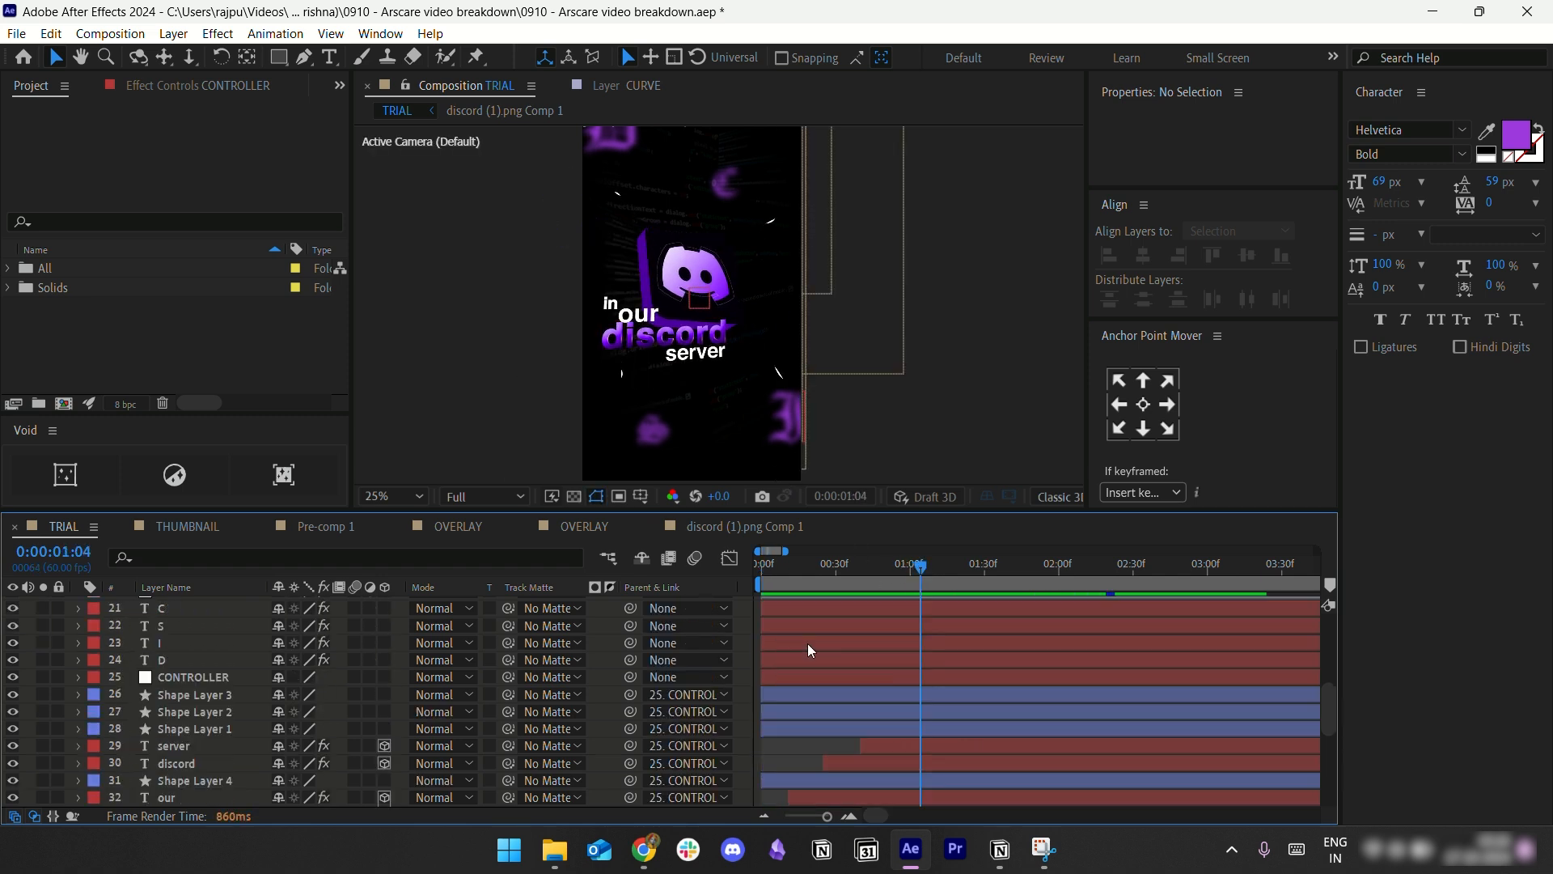
drag(895, 566, 754, 615)
key(Home)
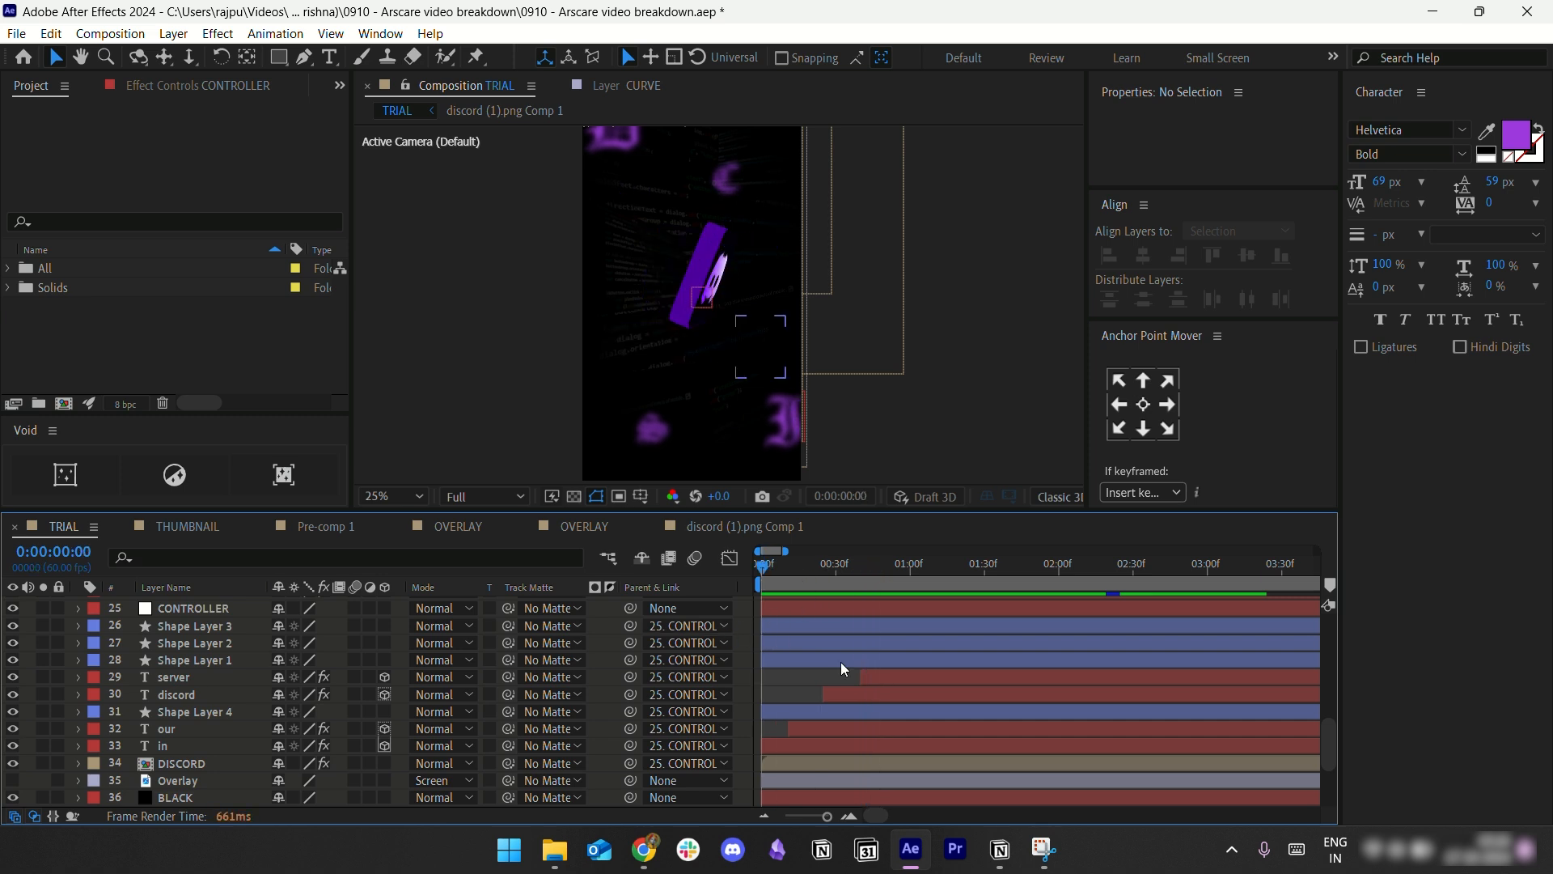
Step: Make the Shake, Zoom In and COLOR adjustment layers visible
scroll(828, 660, up, 5)
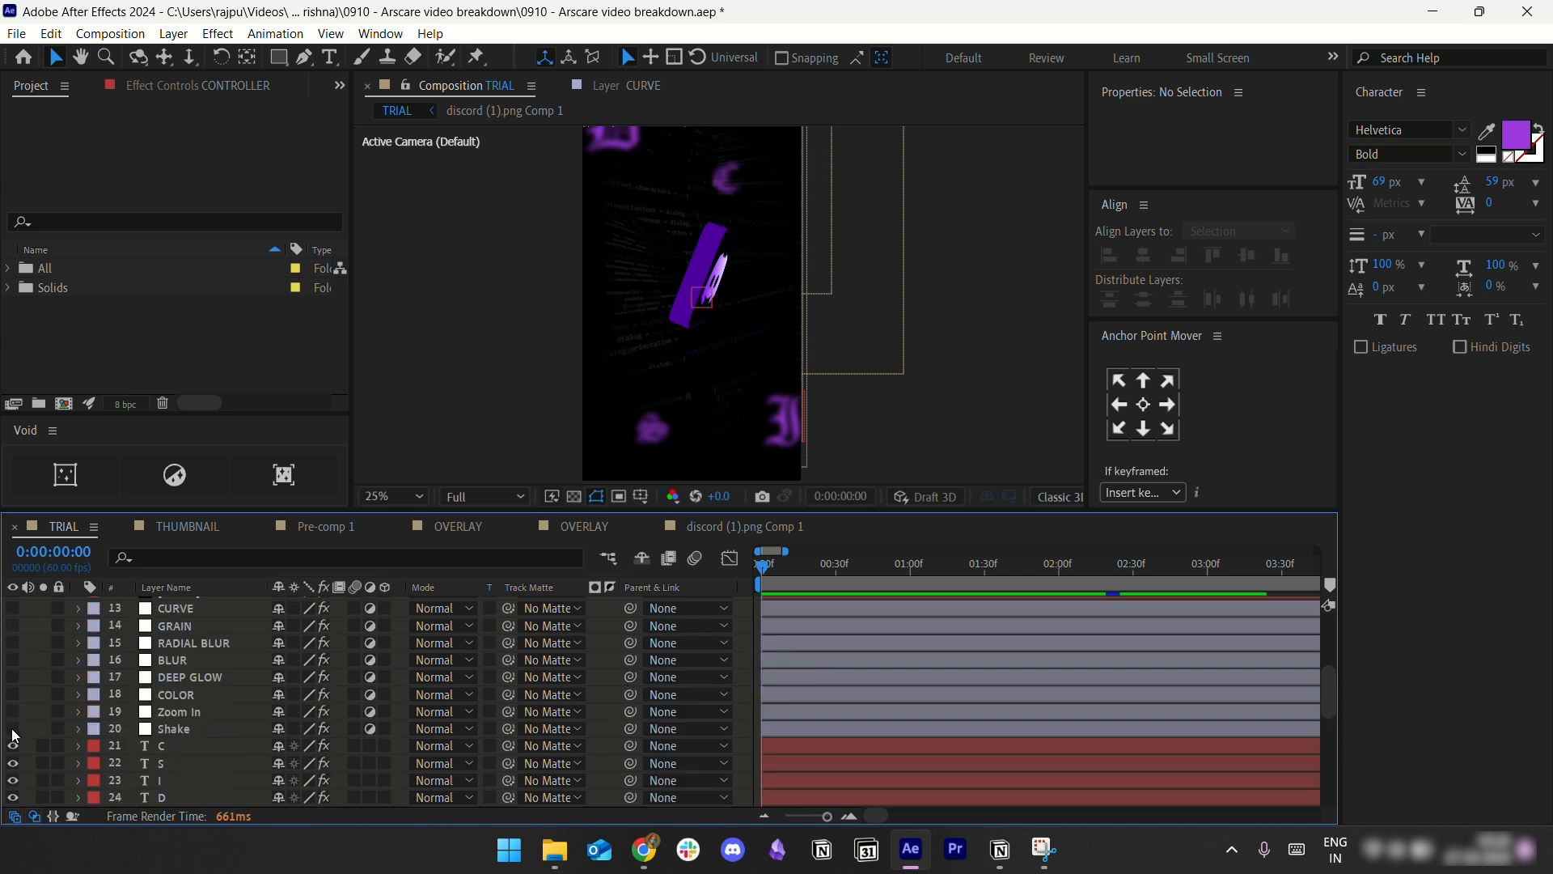
click(12, 729)
click(13, 712)
click(13, 696)
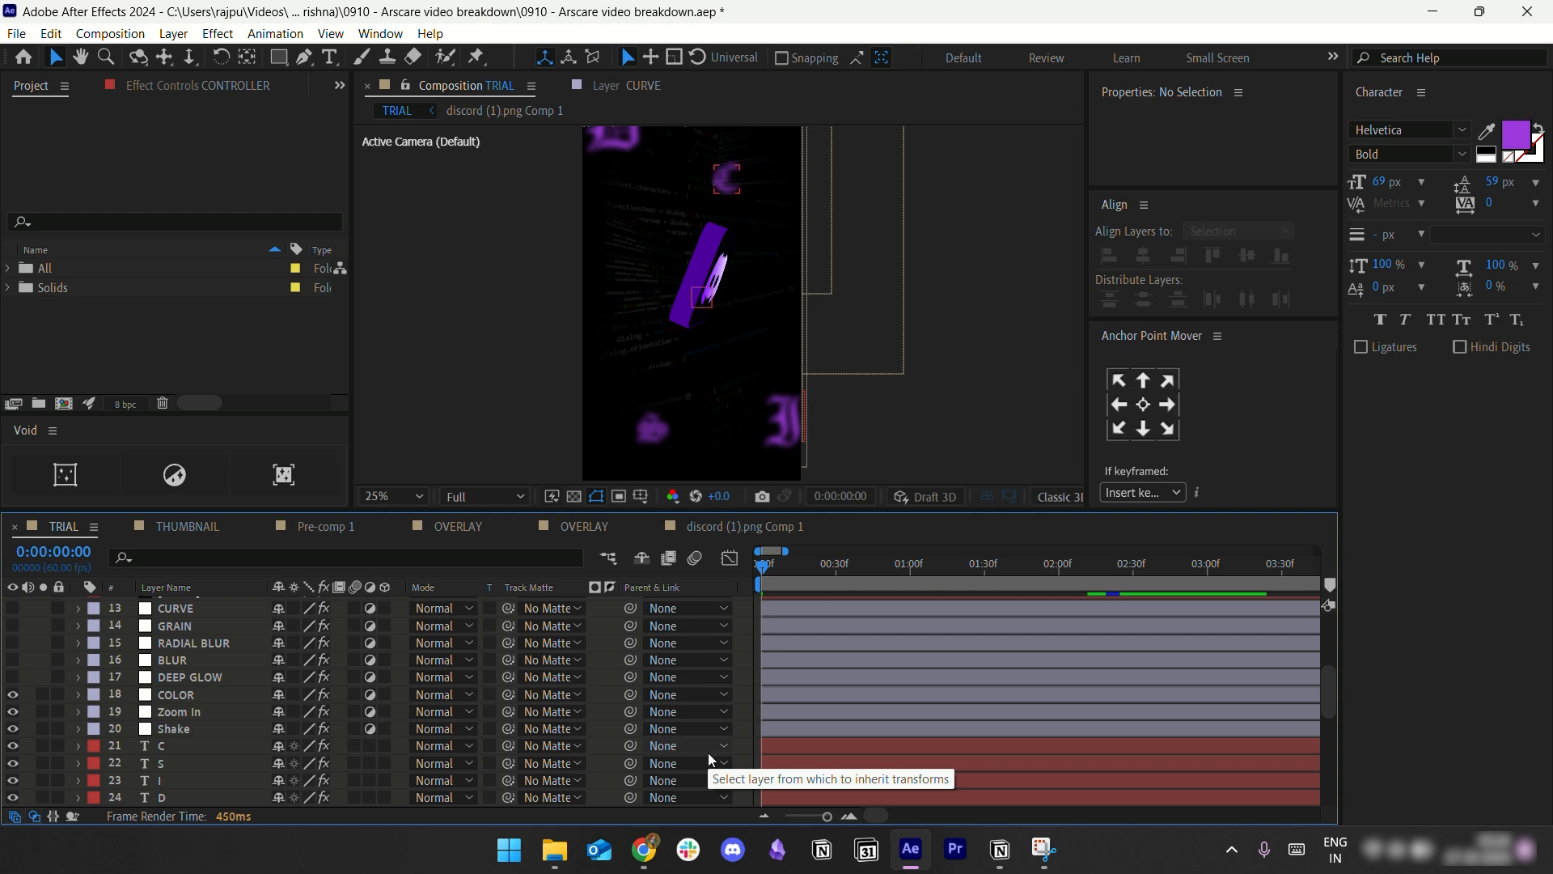
Step: Check the Discord reference reel in Chrome, and back in After Effects hide the Zoom In and COLOR layers
click(644, 848)
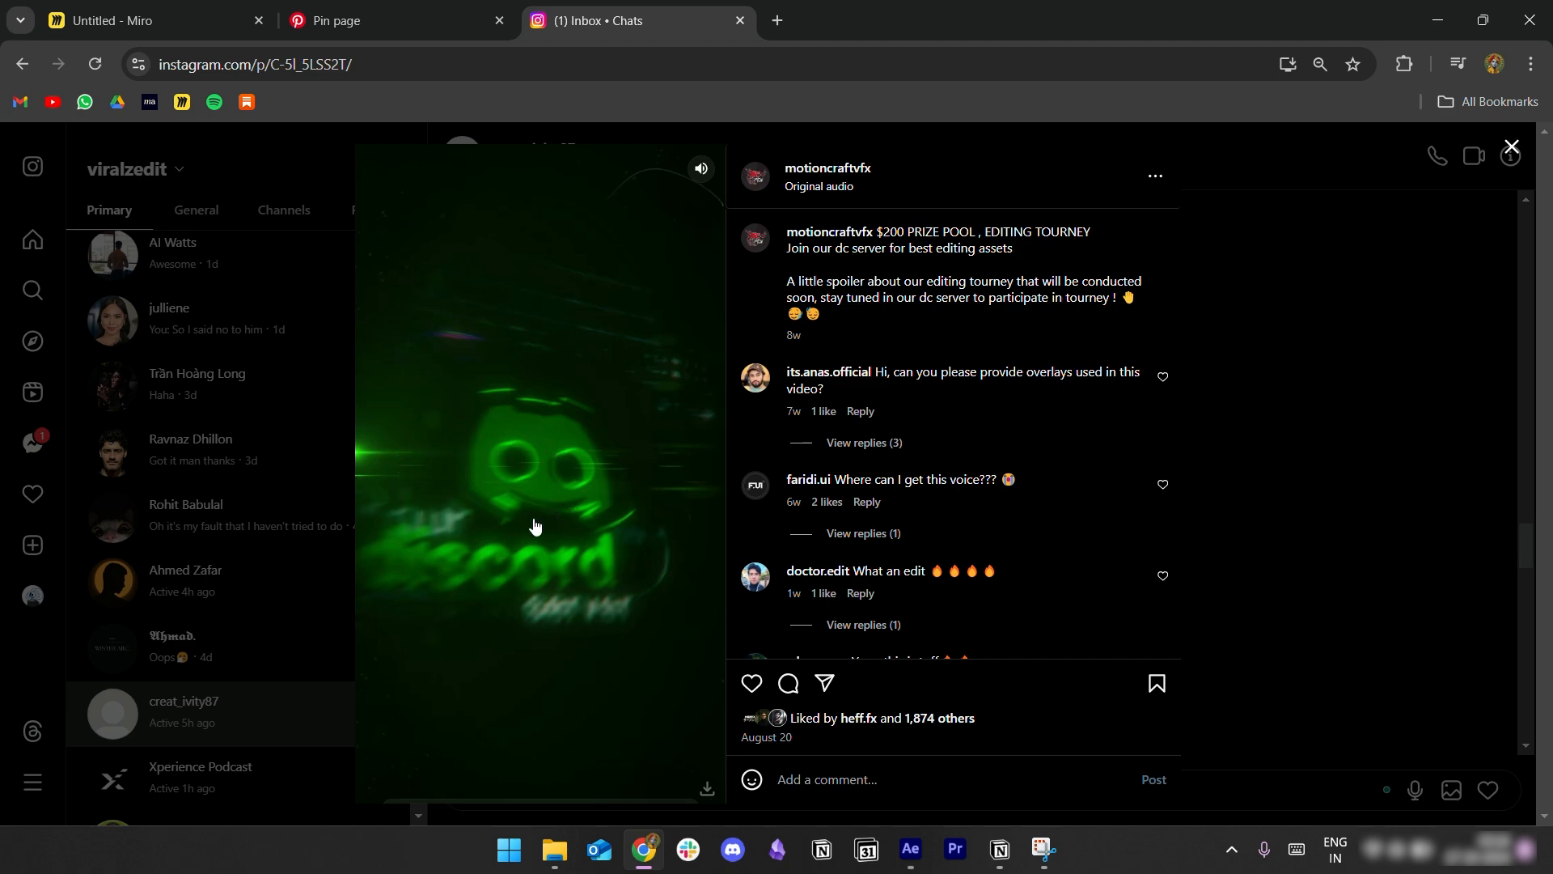
click(910, 848)
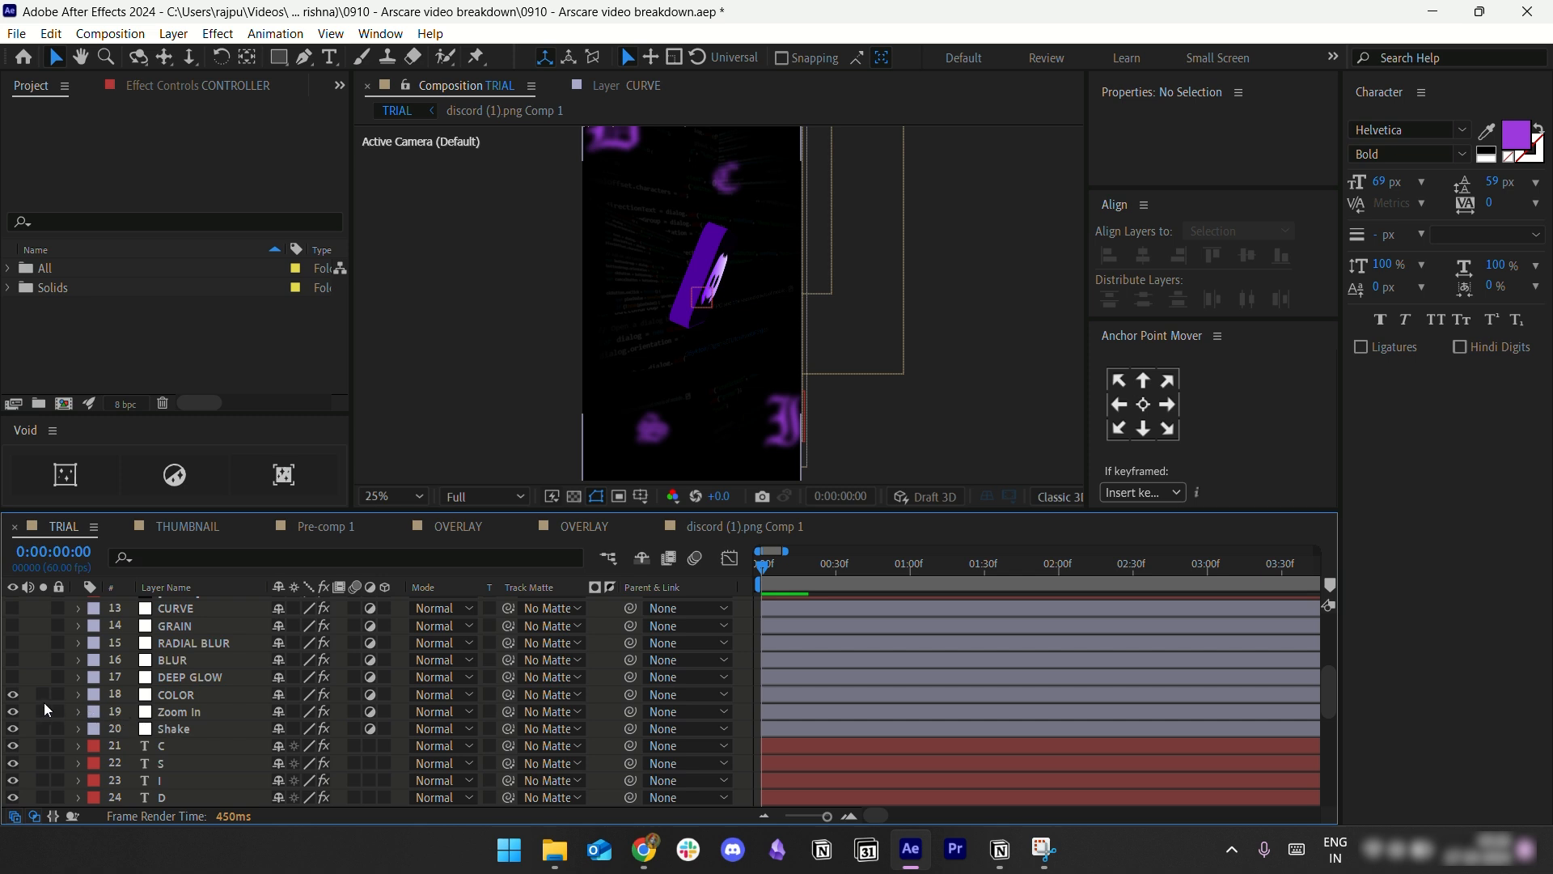
click(13, 711)
click(13, 694)
Step: Reveal the Shake layer's keyframed Slider and examine its keyframes around 0:00:00:35
click(188, 725)
key(e)
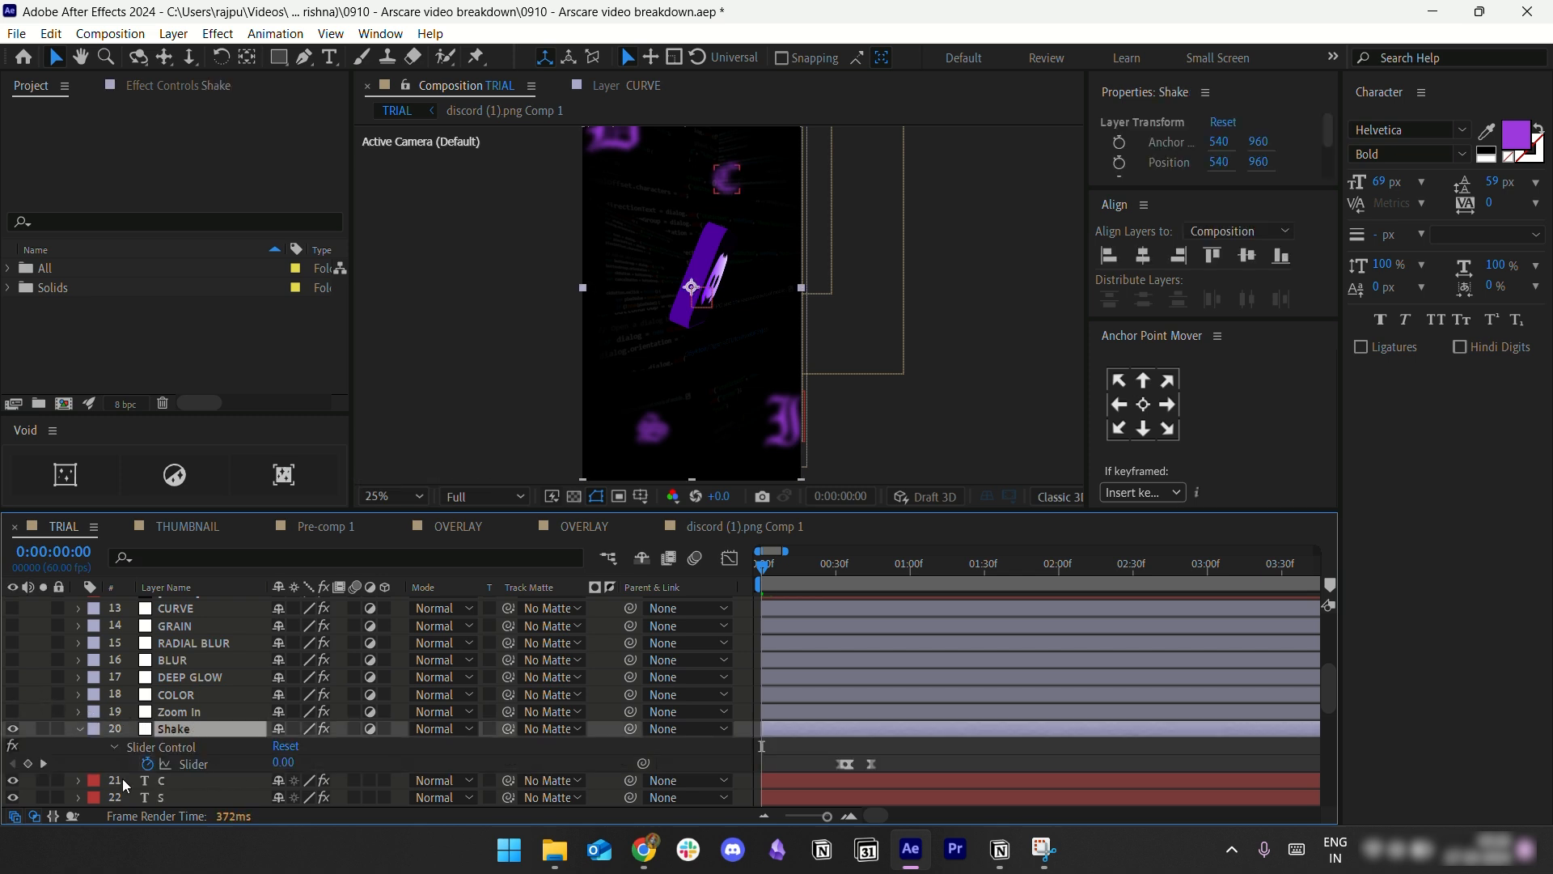
click(44, 763)
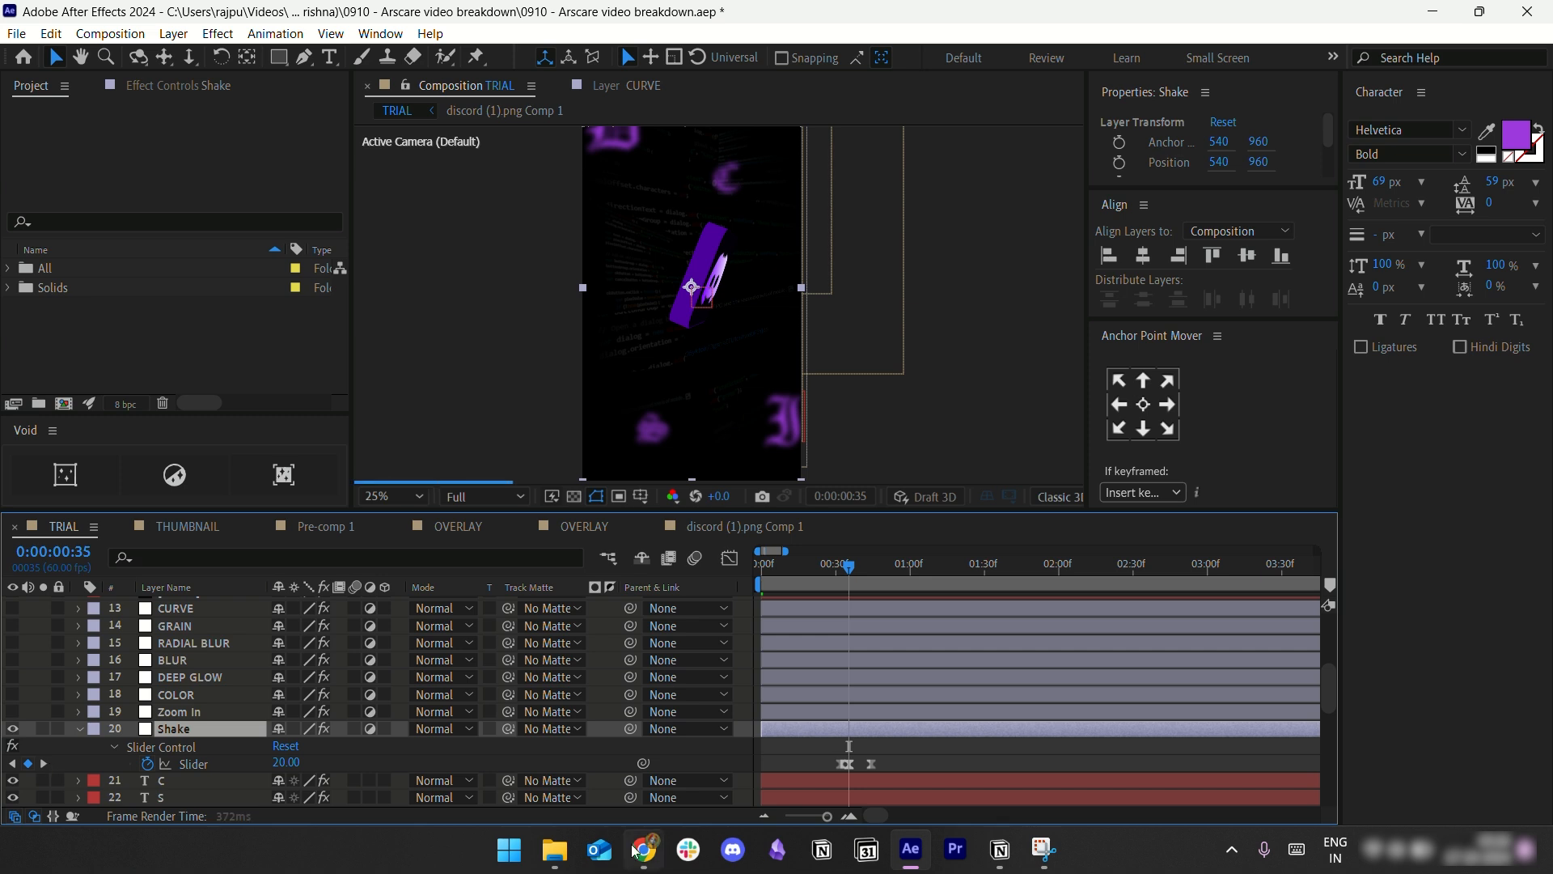
click(846, 816)
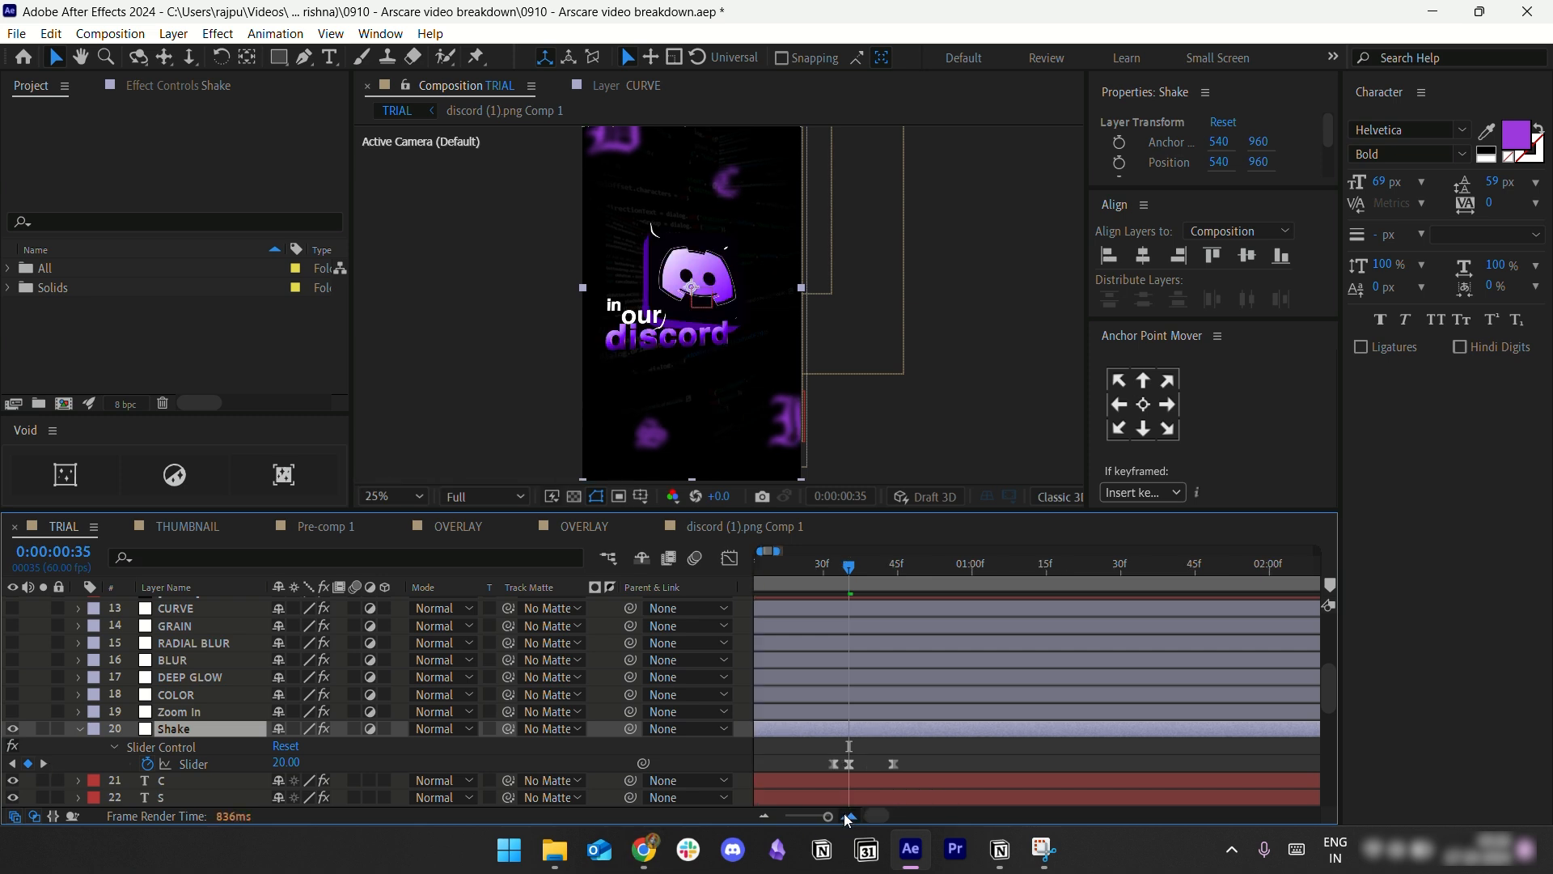
click(846, 816)
scroll(827, 780, left, 1)
scroll(827, 776, left, 1)
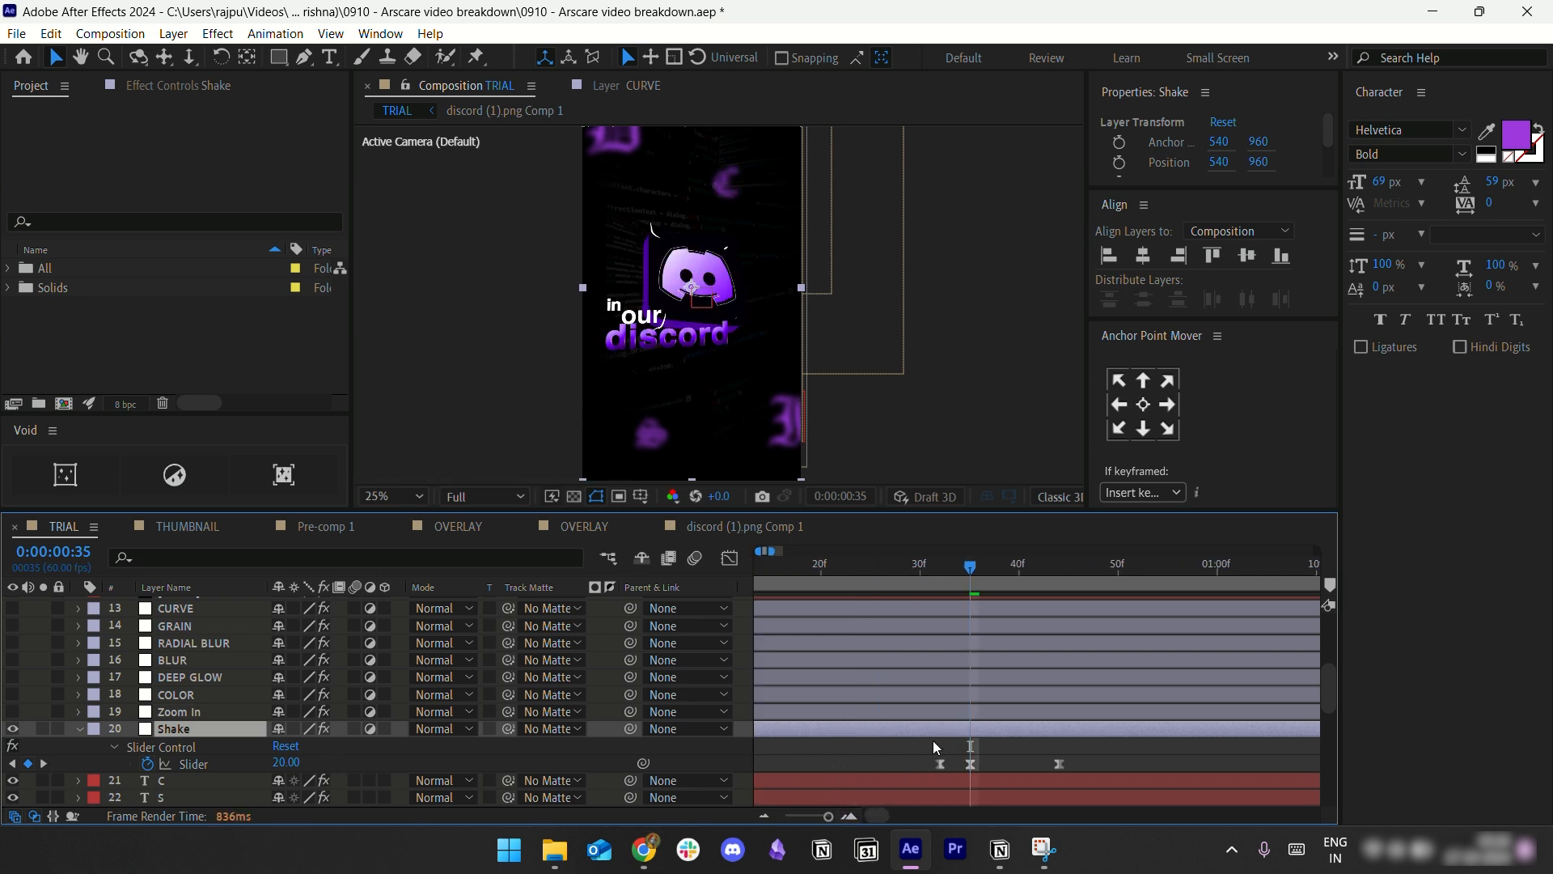
Step: Show the Shake layer's effect settings with the Transform effect's properties expanded
click(219, 86)
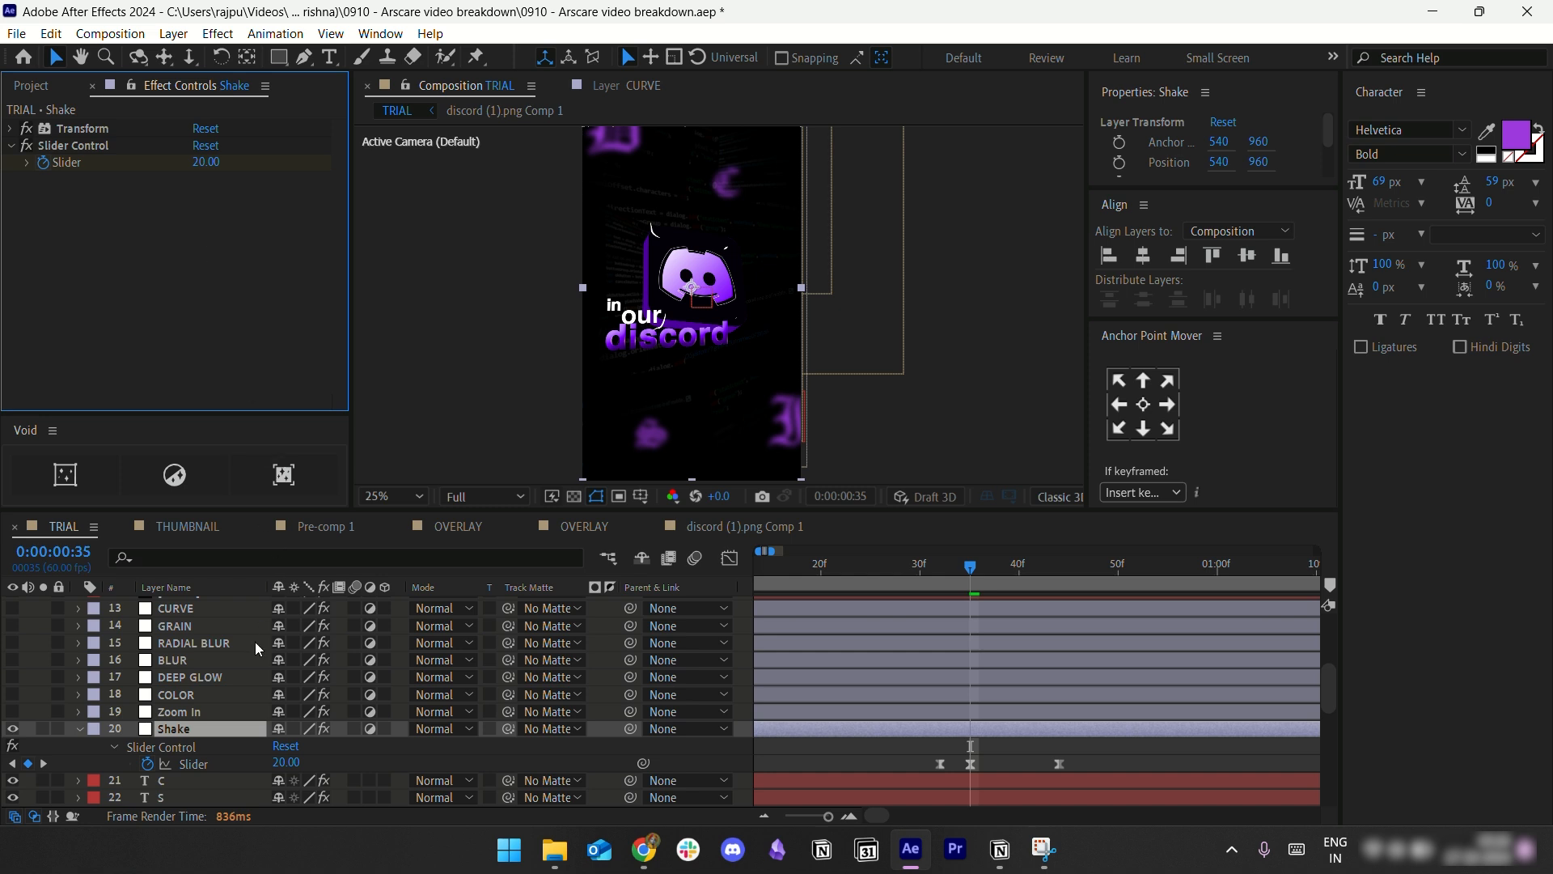
click(11, 146)
click(13, 129)
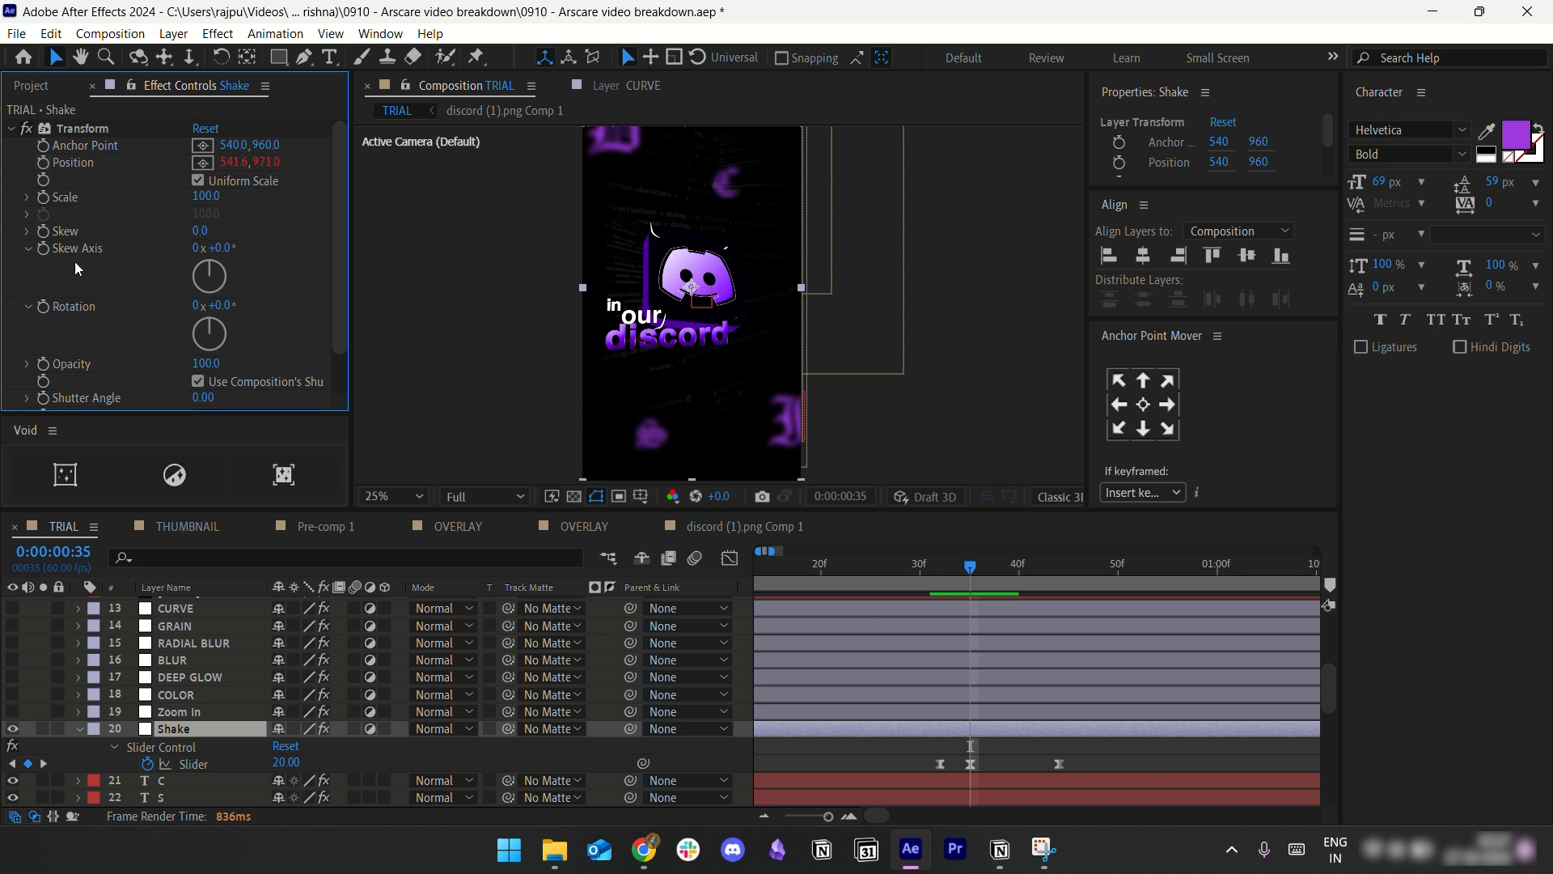
Step: Expand the Shake layer's Transform effect in the timeline and examine the expression on its Position
click(76, 730)
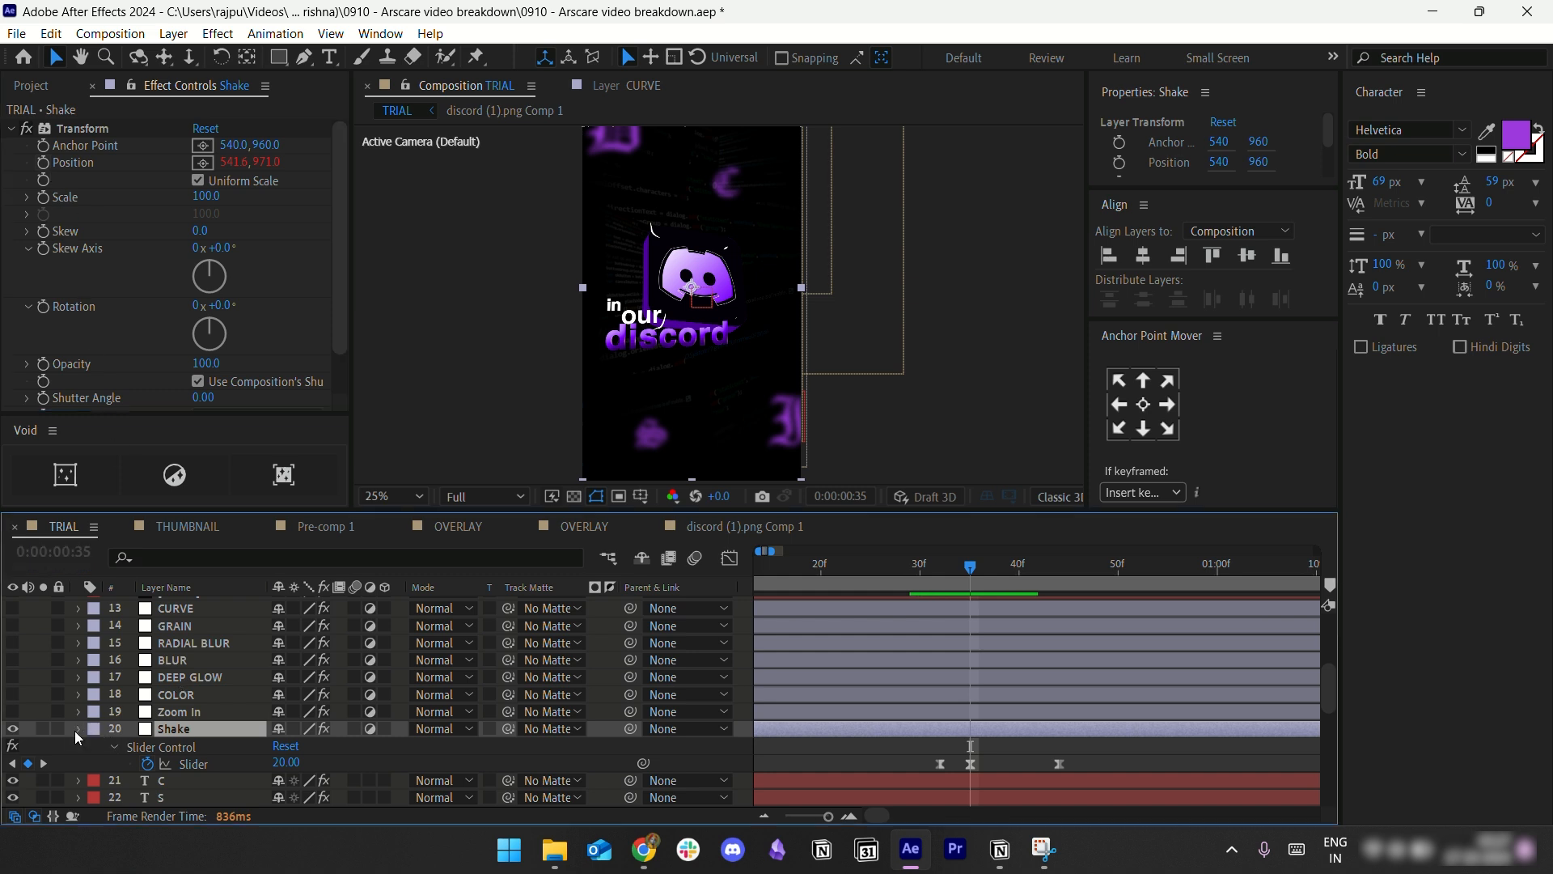
click(76, 730)
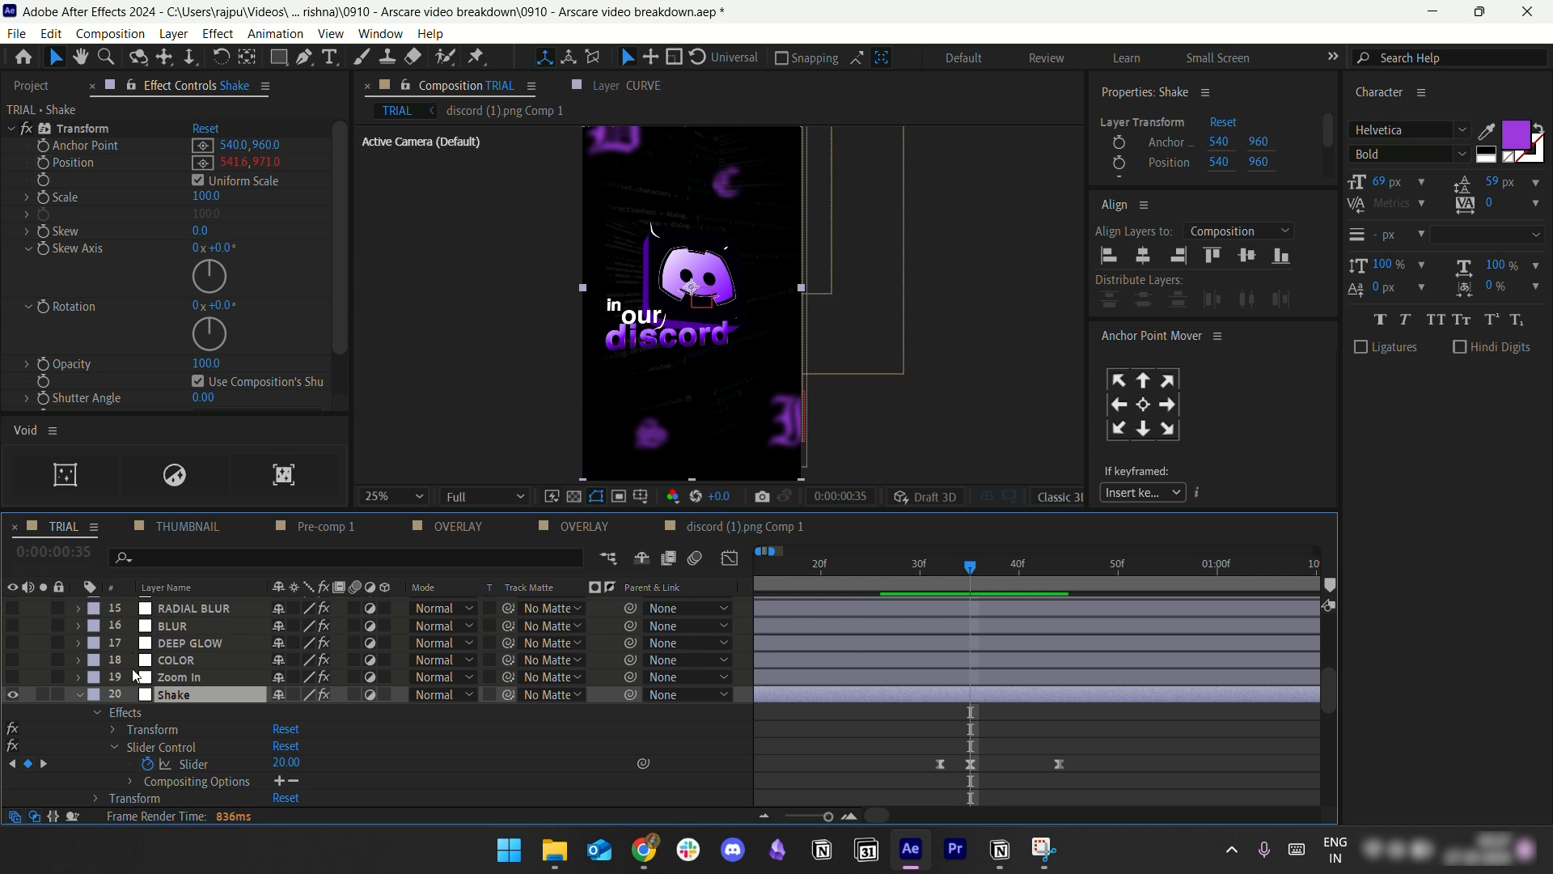
click(113, 729)
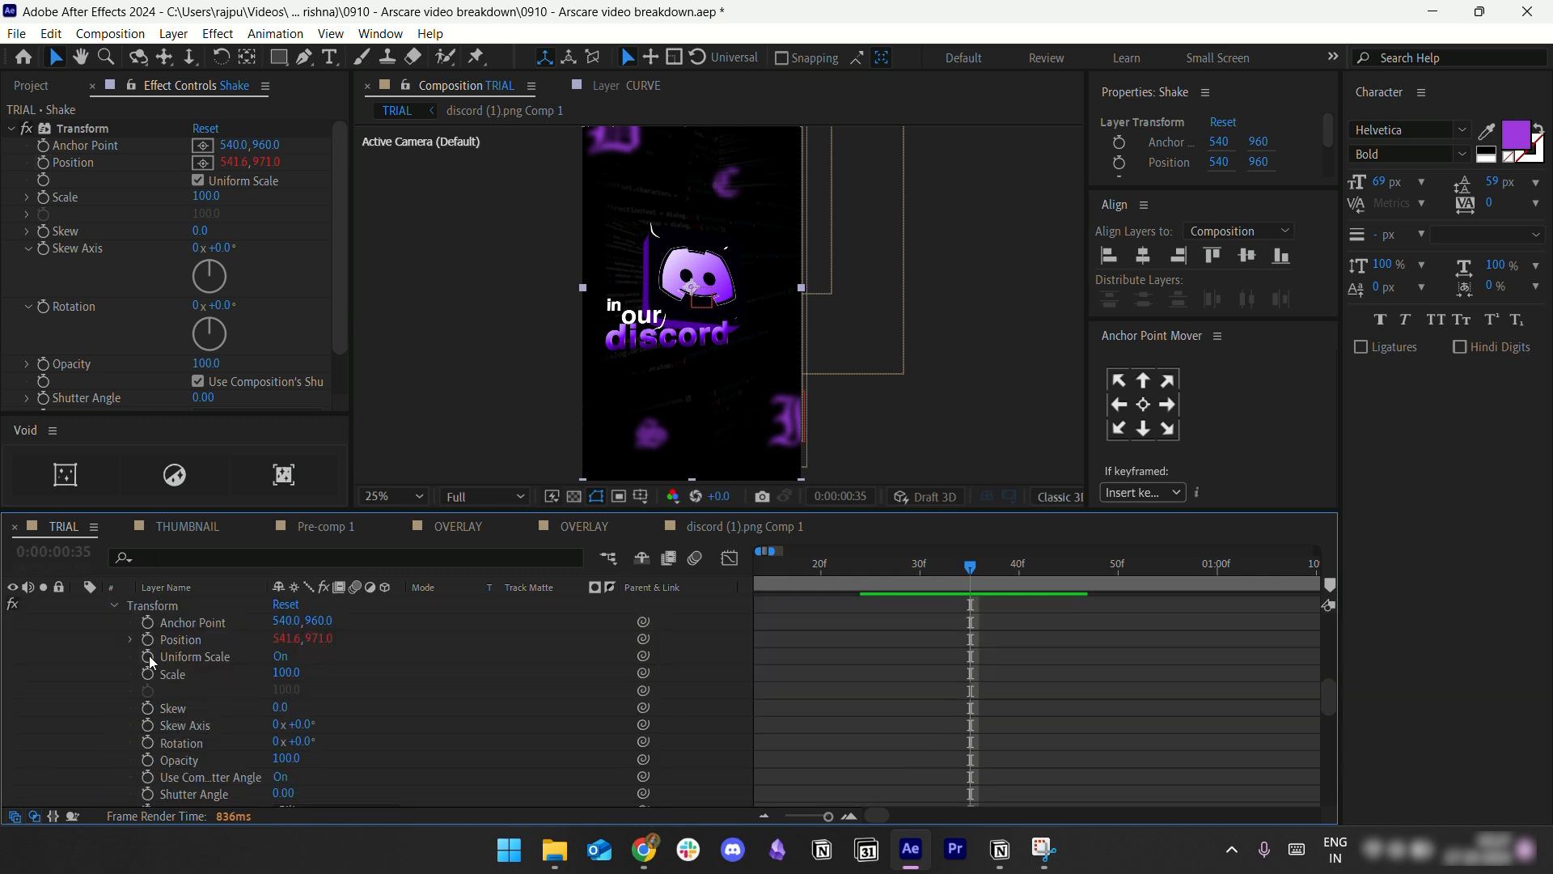
click(131, 638)
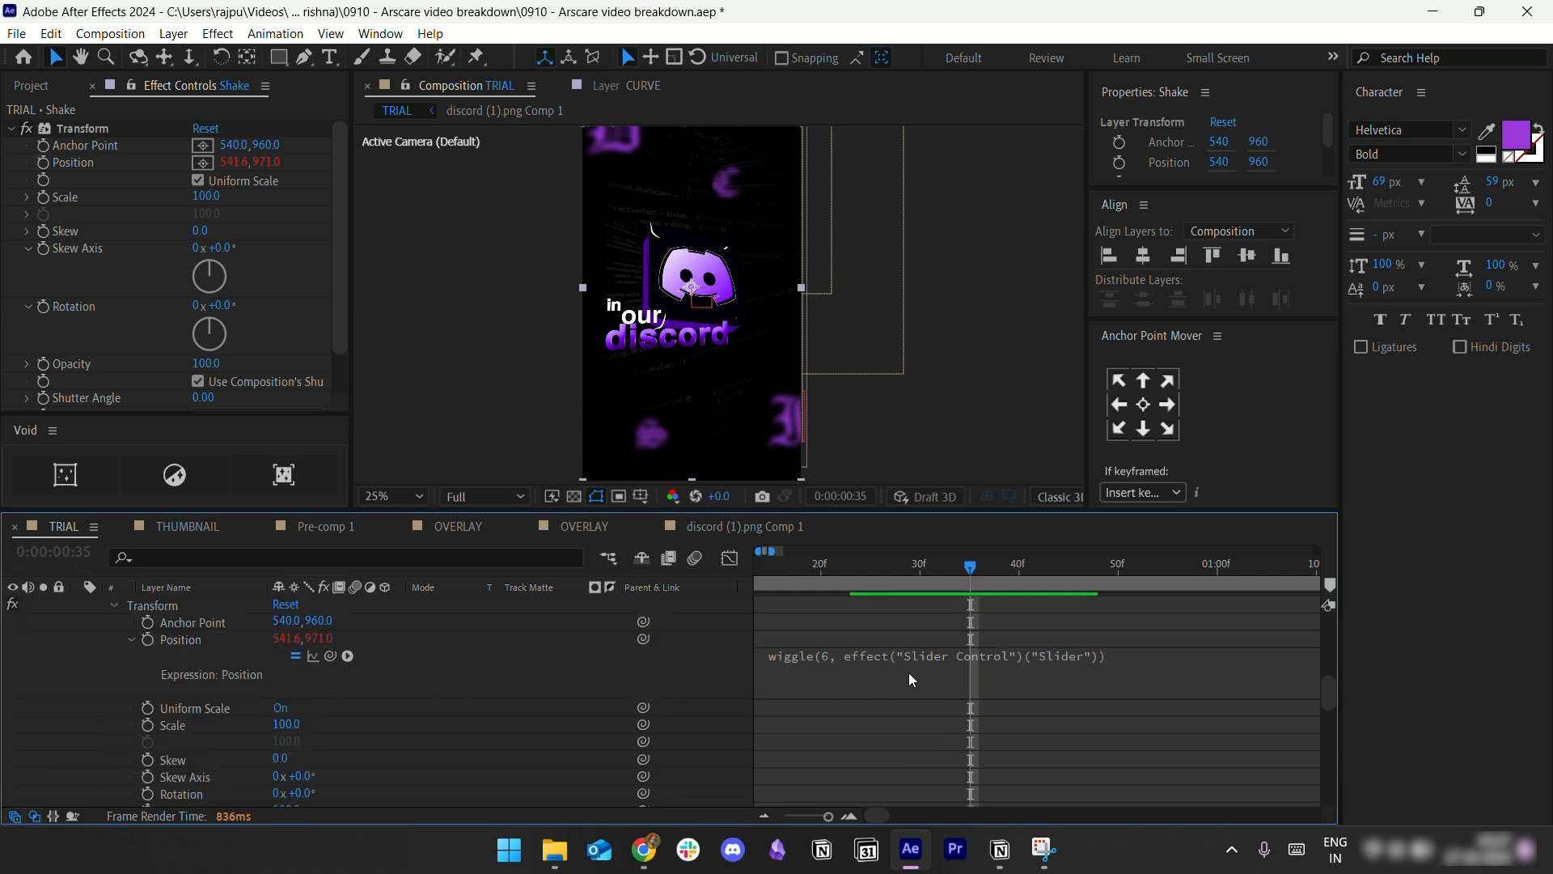
click(850, 659)
drag(1158, 660, 782, 671)
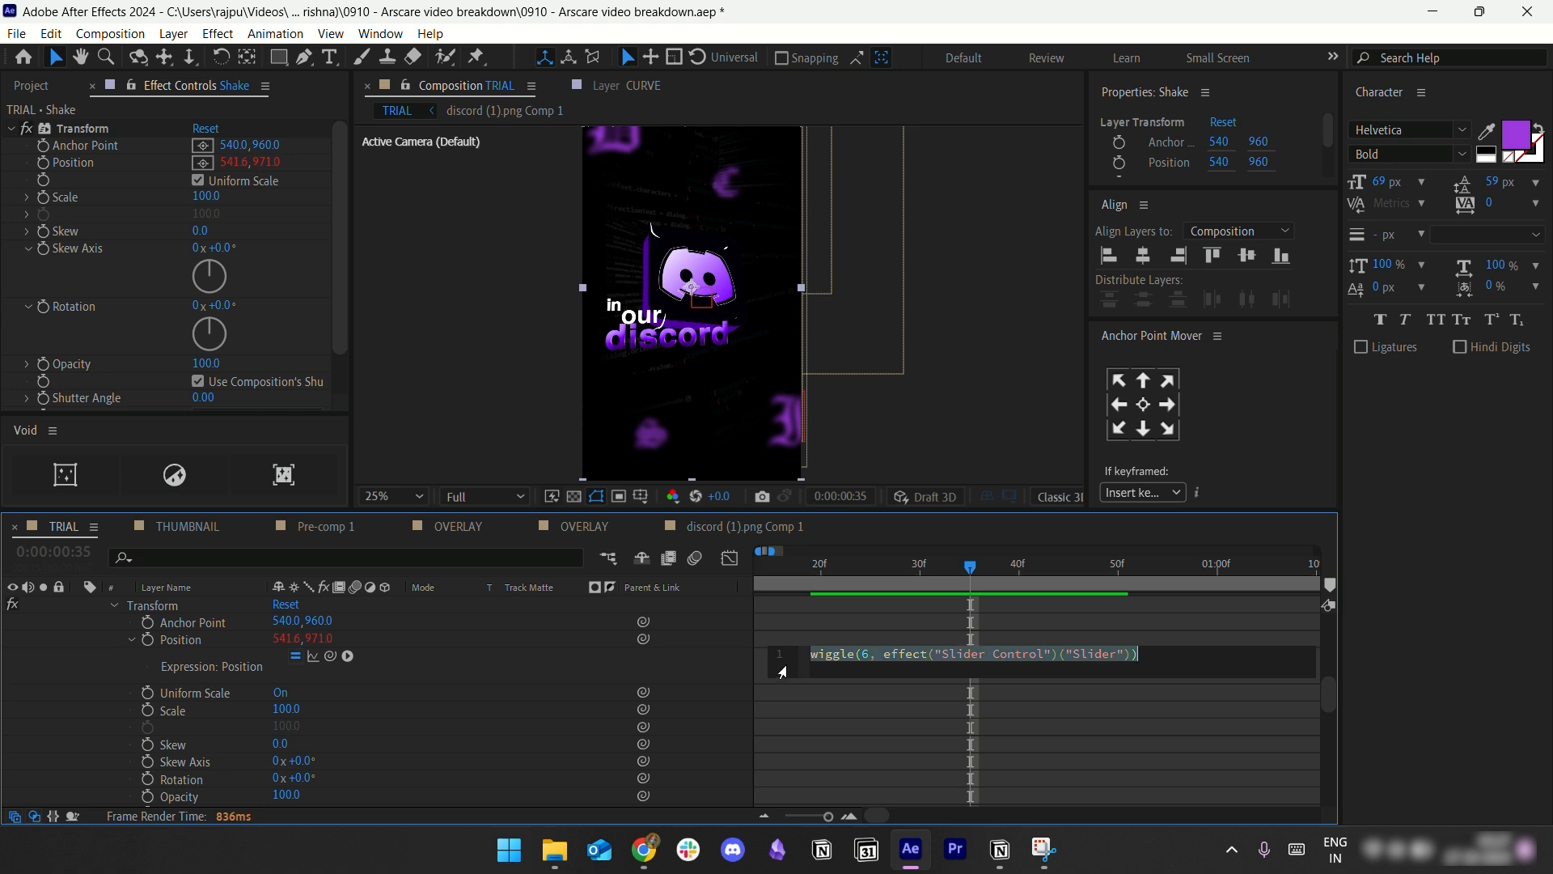
Step: Rewrite the Transform effect's Position expression as wiggle(6, effect("Slider Control")("Slider")), linking the amplitude to the Slider
scroll(252, 314, down, 2)
click(254, 316)
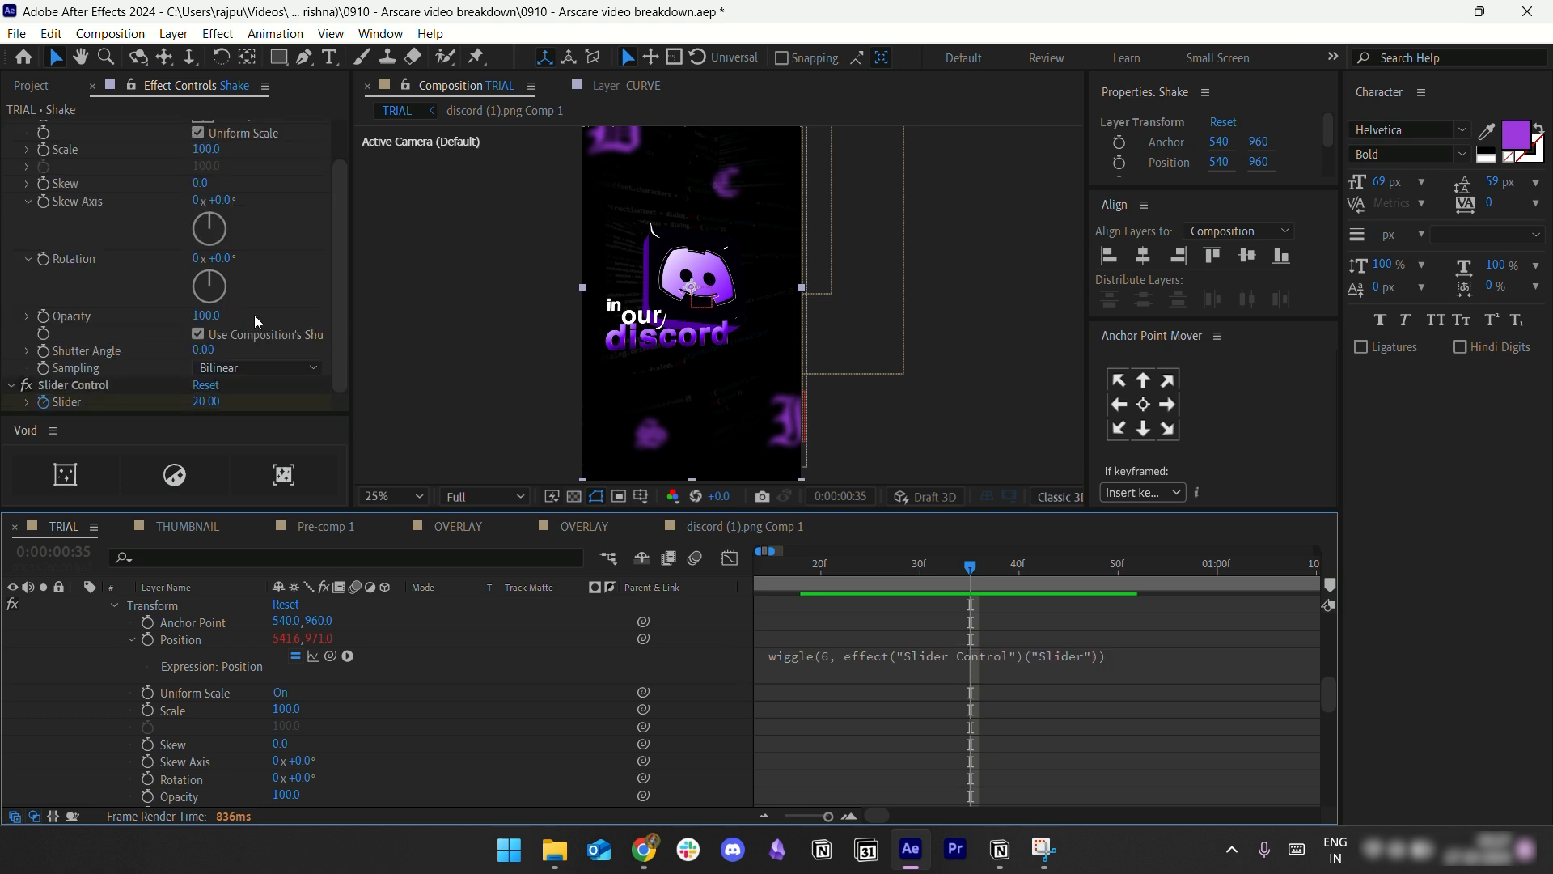
click(1007, 658)
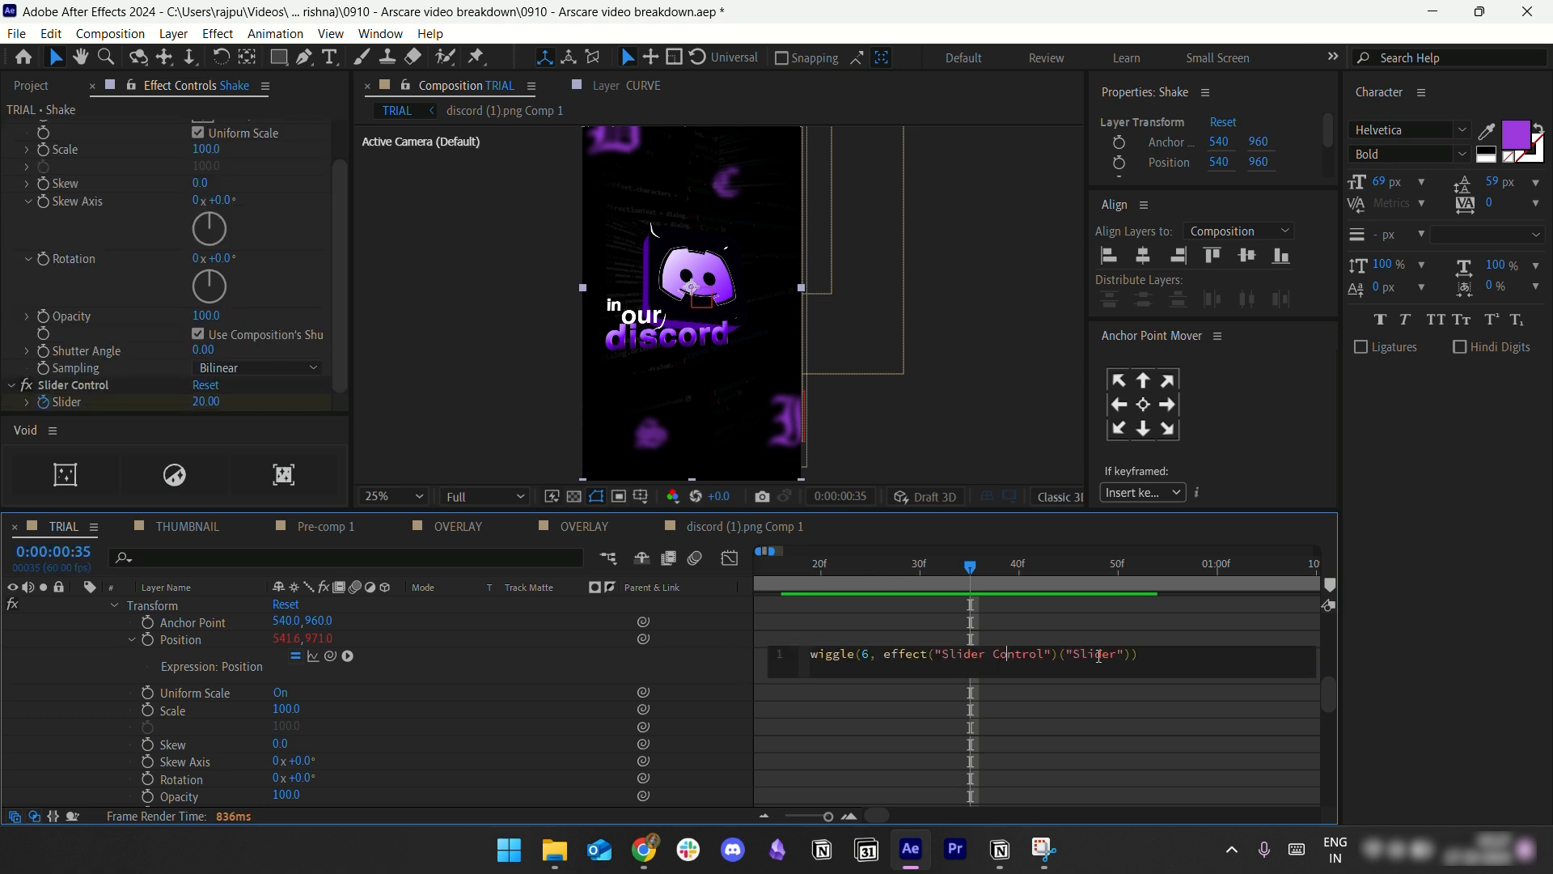
drag(1146, 657, 781, 661)
key(BackSpace)
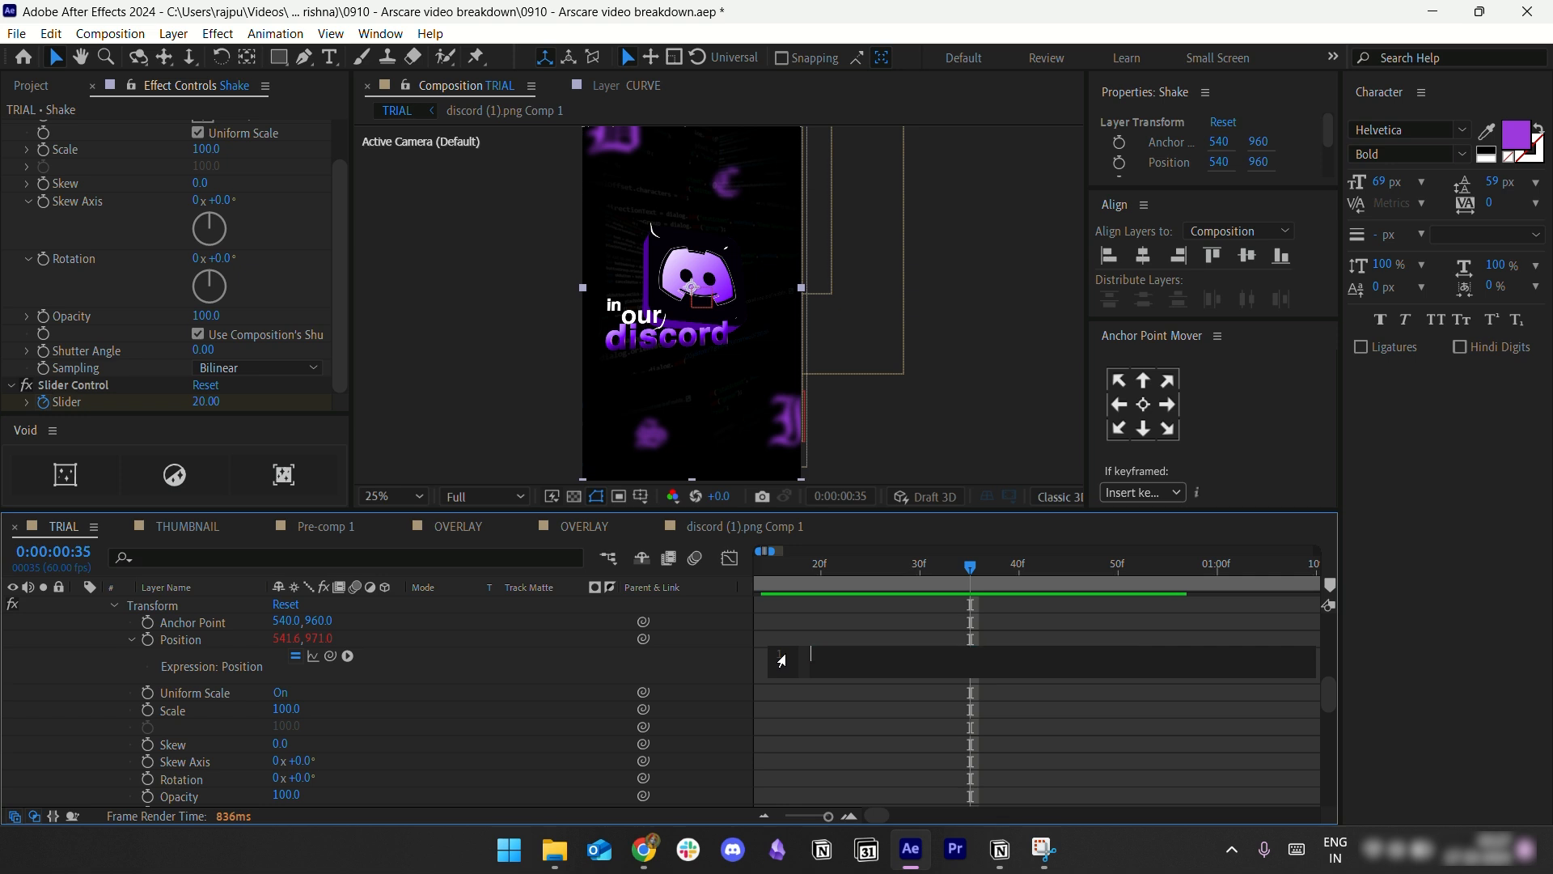
text(wig)
key(Return)
text(6,)
drag(330, 655, 137, 402)
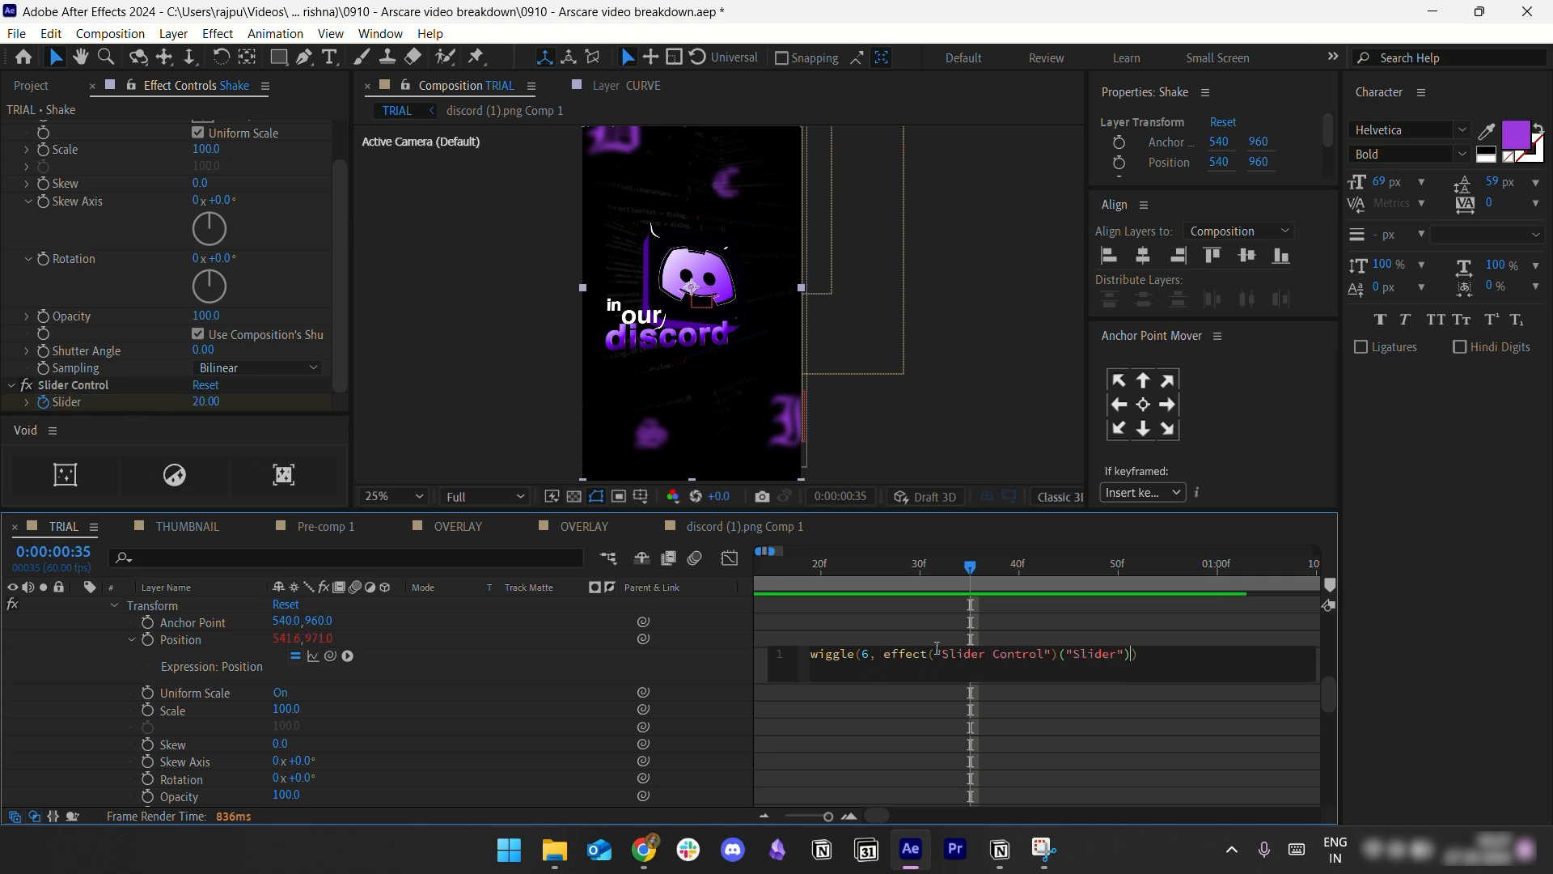
click(885, 624)
Step: Collapse the Shake layer's properties and reveal only its keyframed Slider
scroll(104, 623, up, 2)
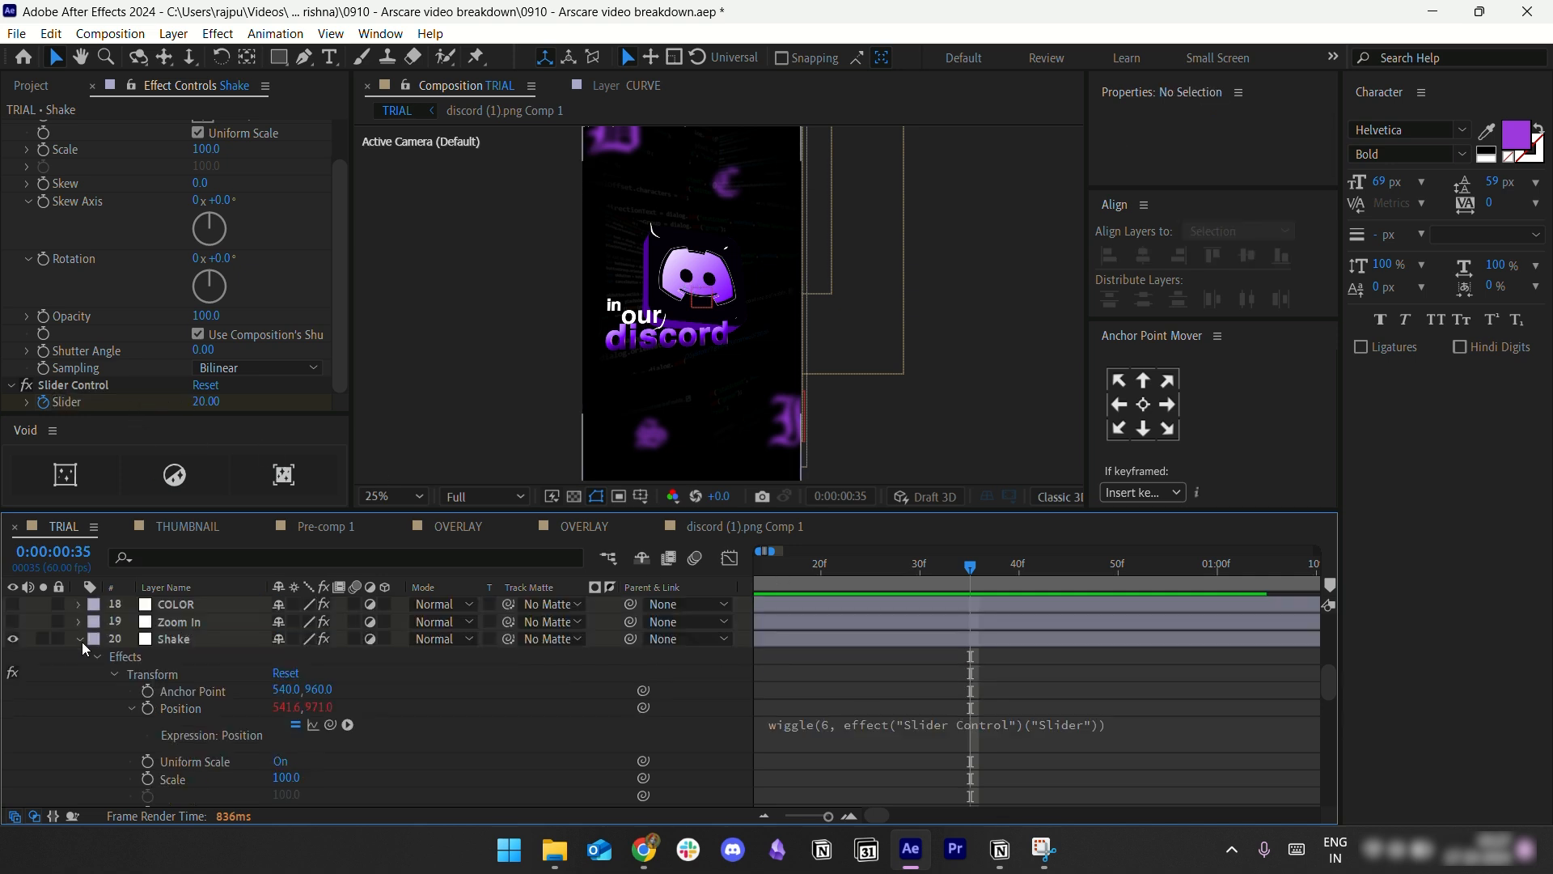
click(81, 639)
click(848, 641)
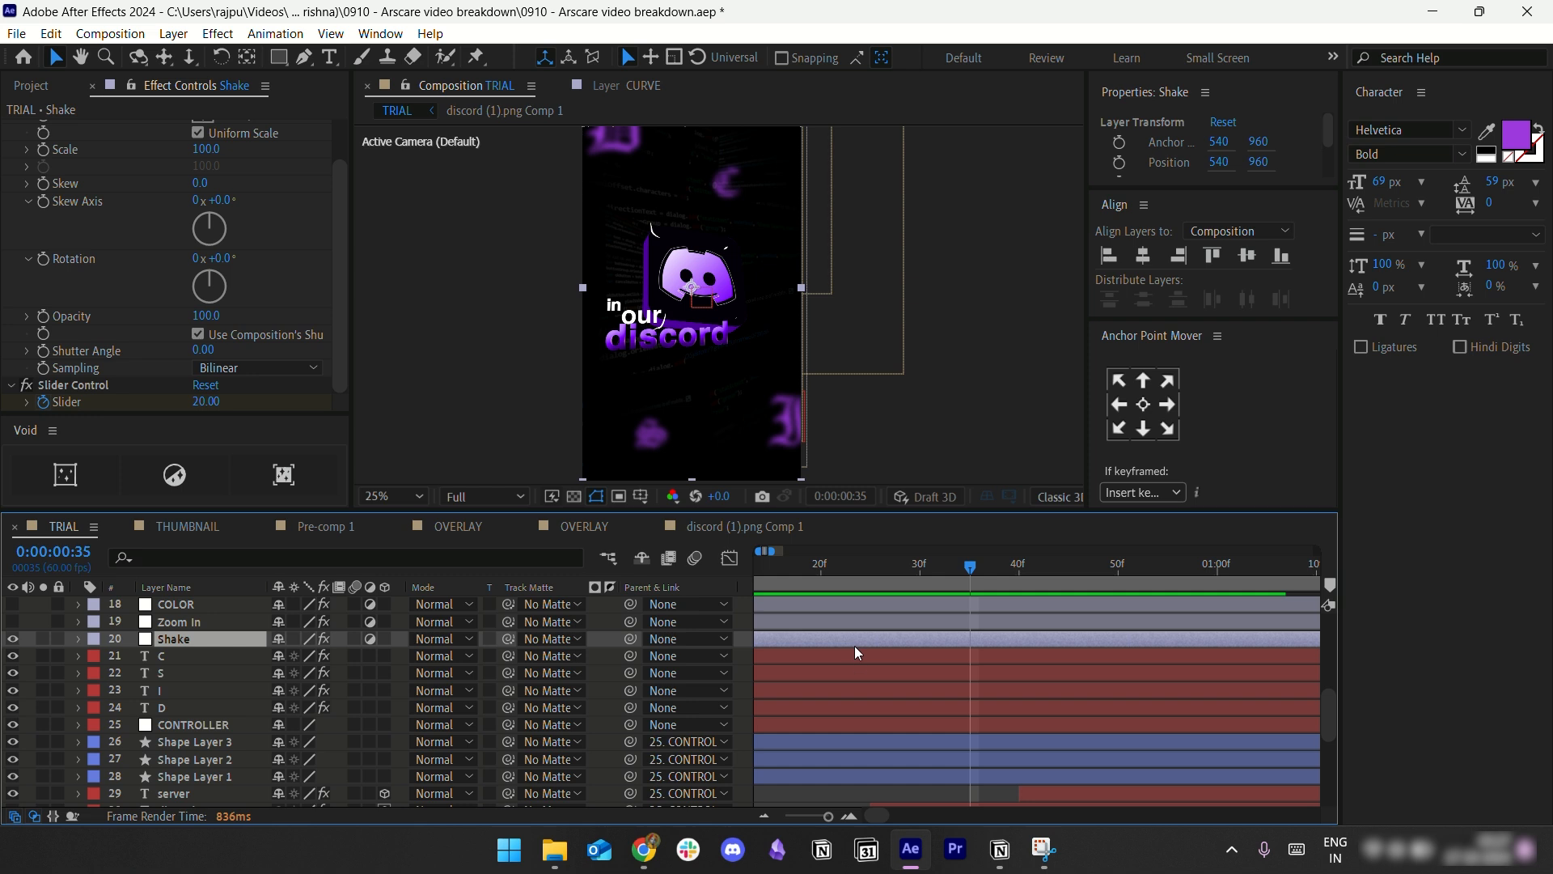
key(u)
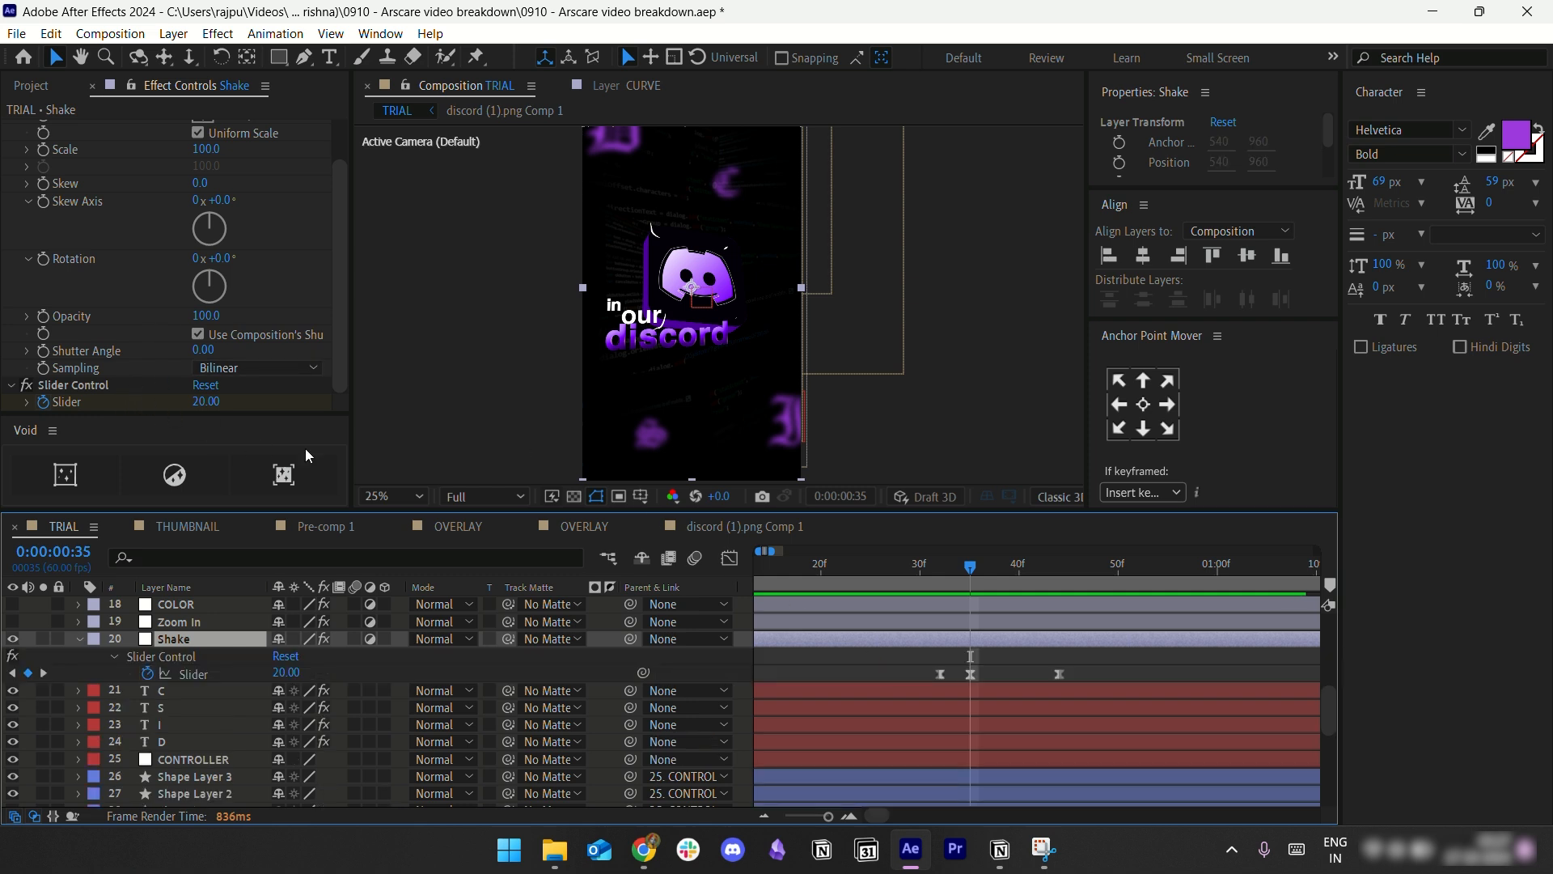
Step: Step through the Shake layer's Slider keyframes from 0:00:00:32 to 0:00:00:44 and back, examining each value
scroll(97, 149, up, 3)
scroll(128, 269, down, 3)
click(13, 673)
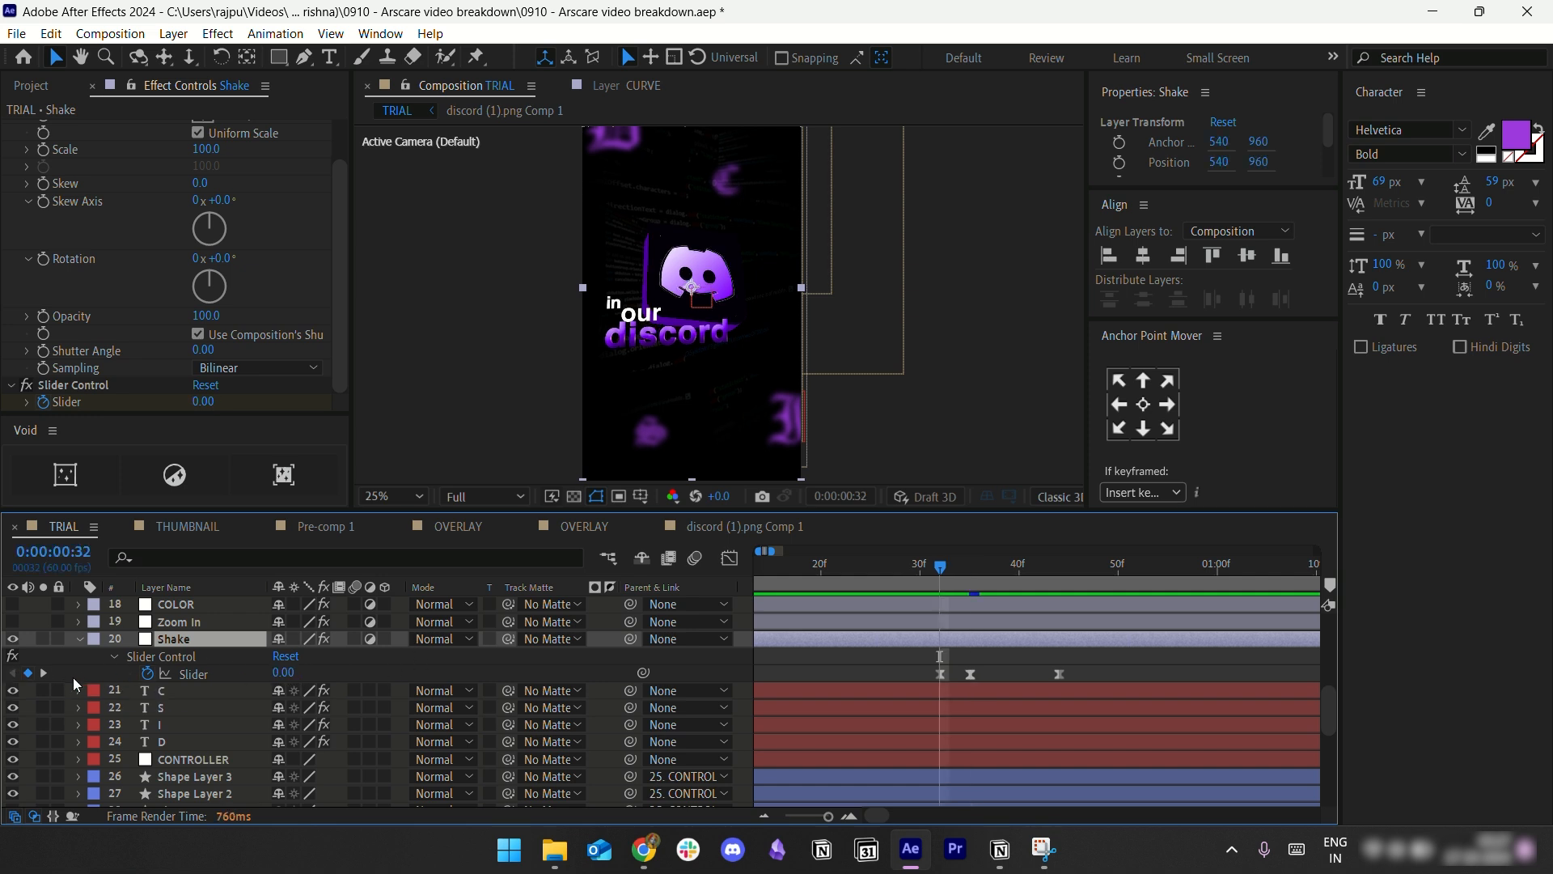
click(48, 673)
click(47, 673)
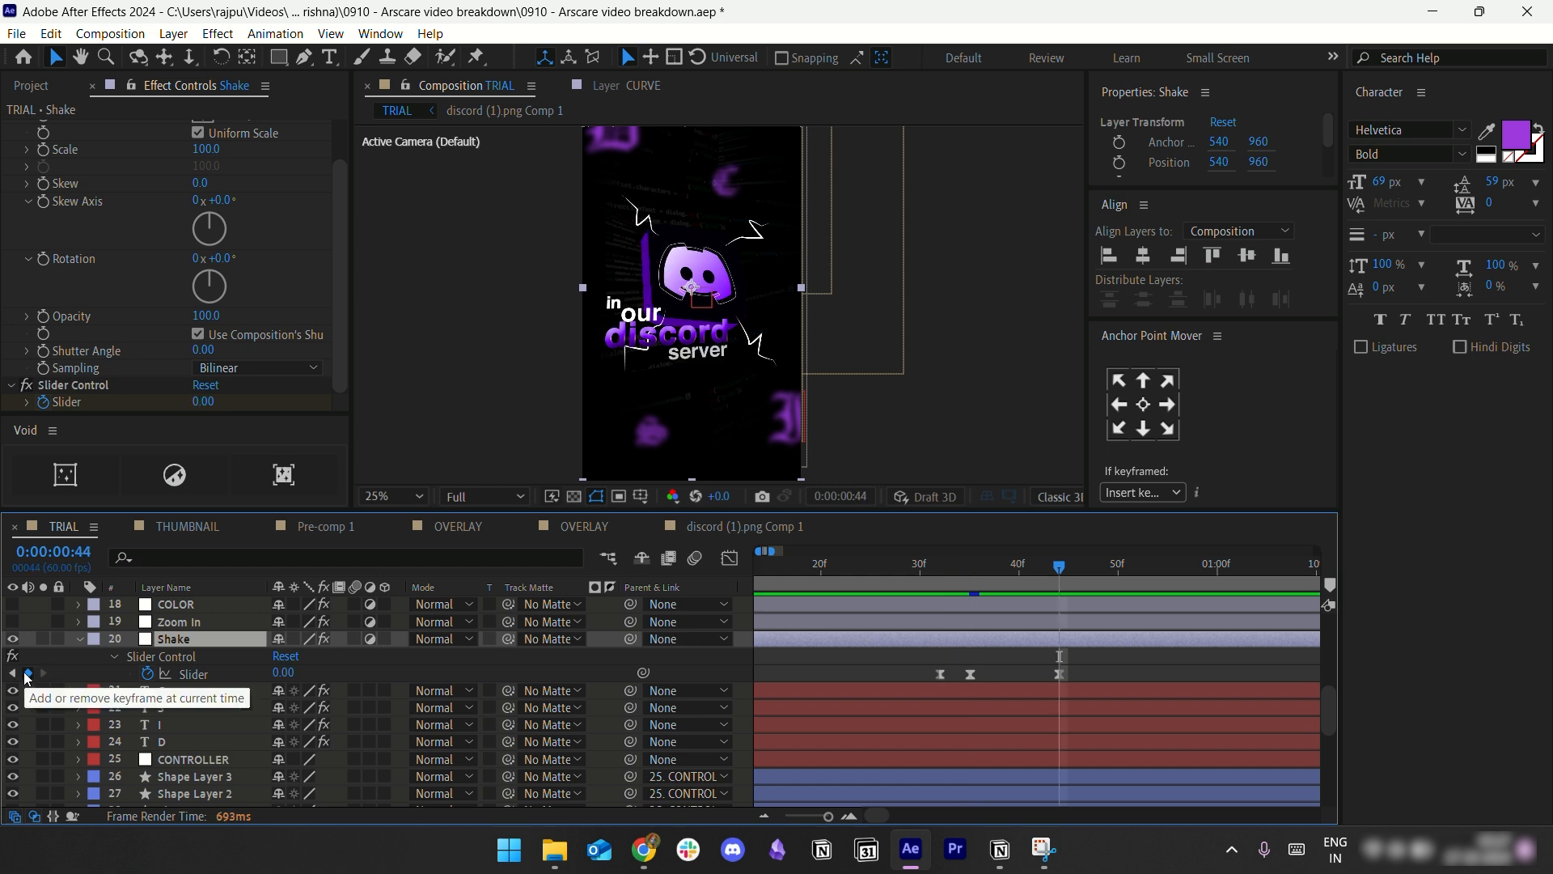
click(13, 673)
click(13, 673)
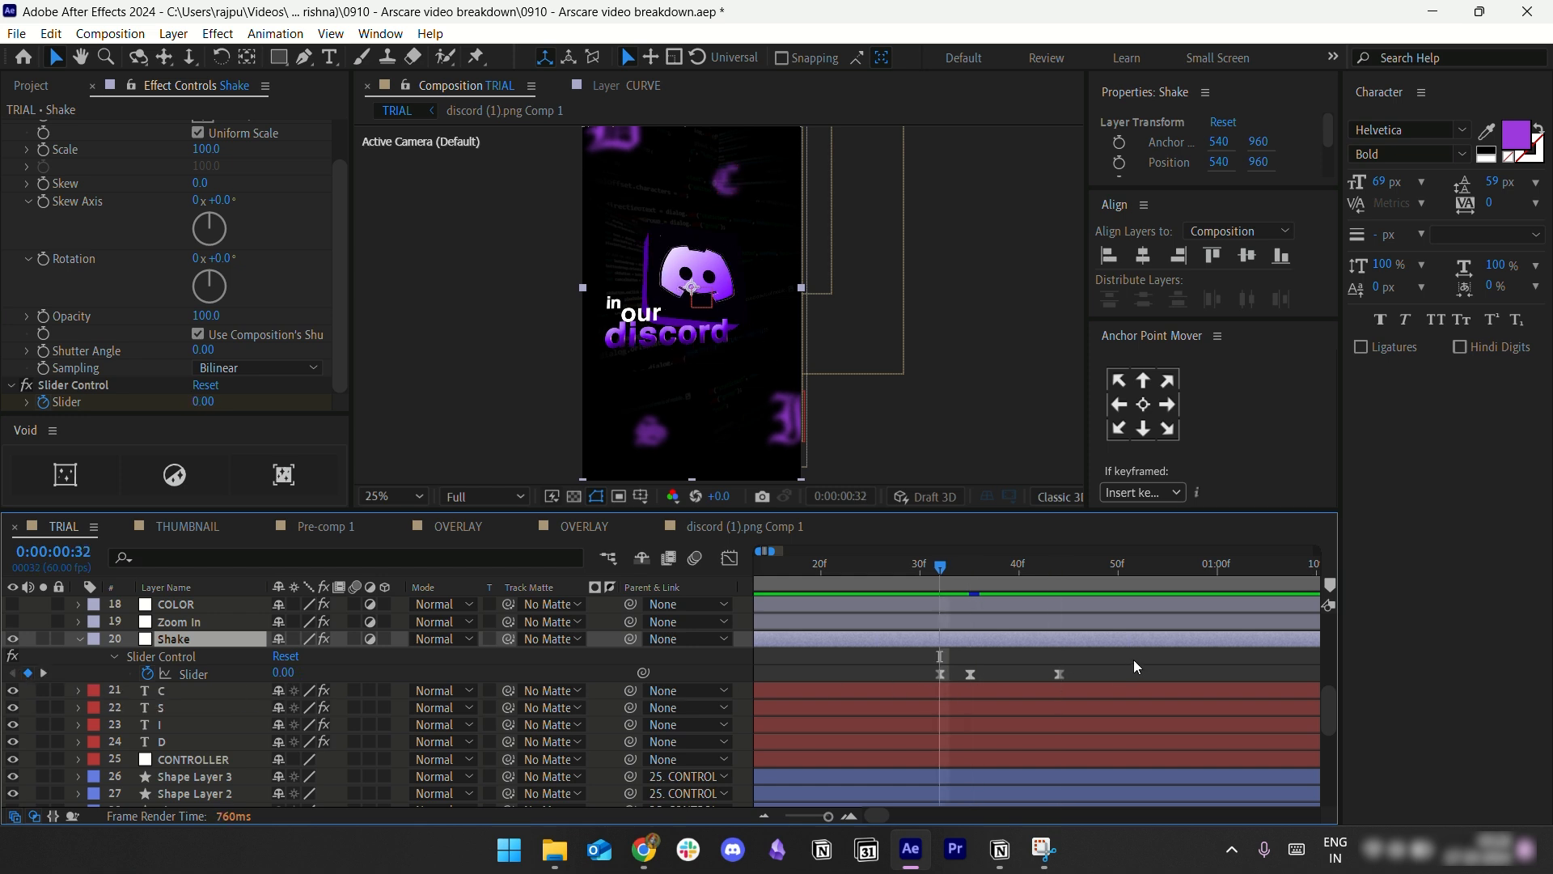
Step: Examine the speed graph of all three Slider keyframes, return to the keyframe view and deselect everything
drag(1133, 659, 929, 694)
click(730, 558)
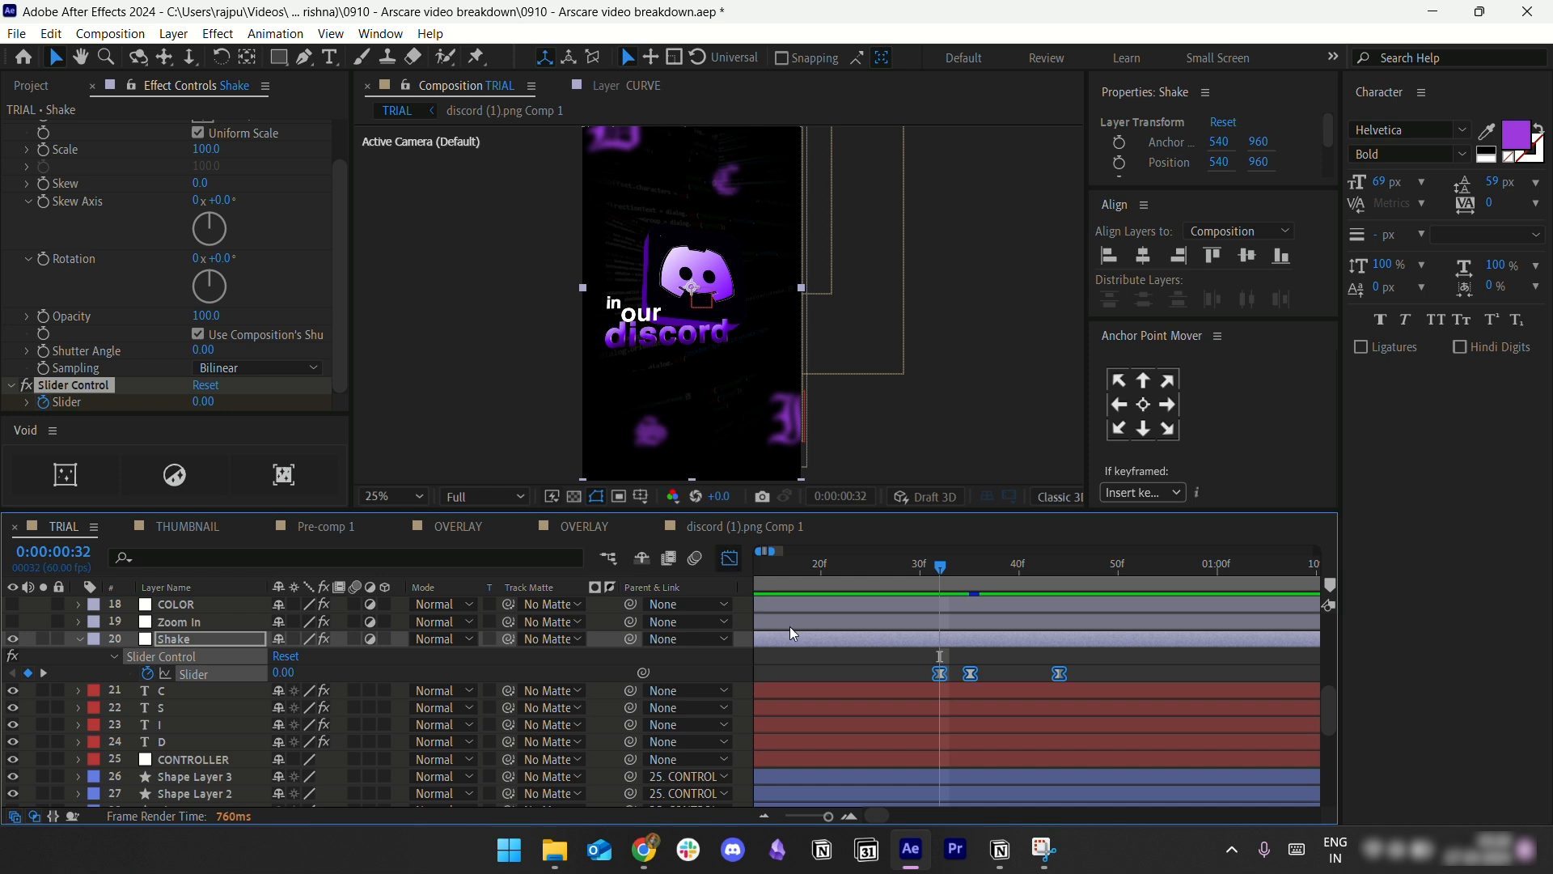
mouse_move(973, 616)
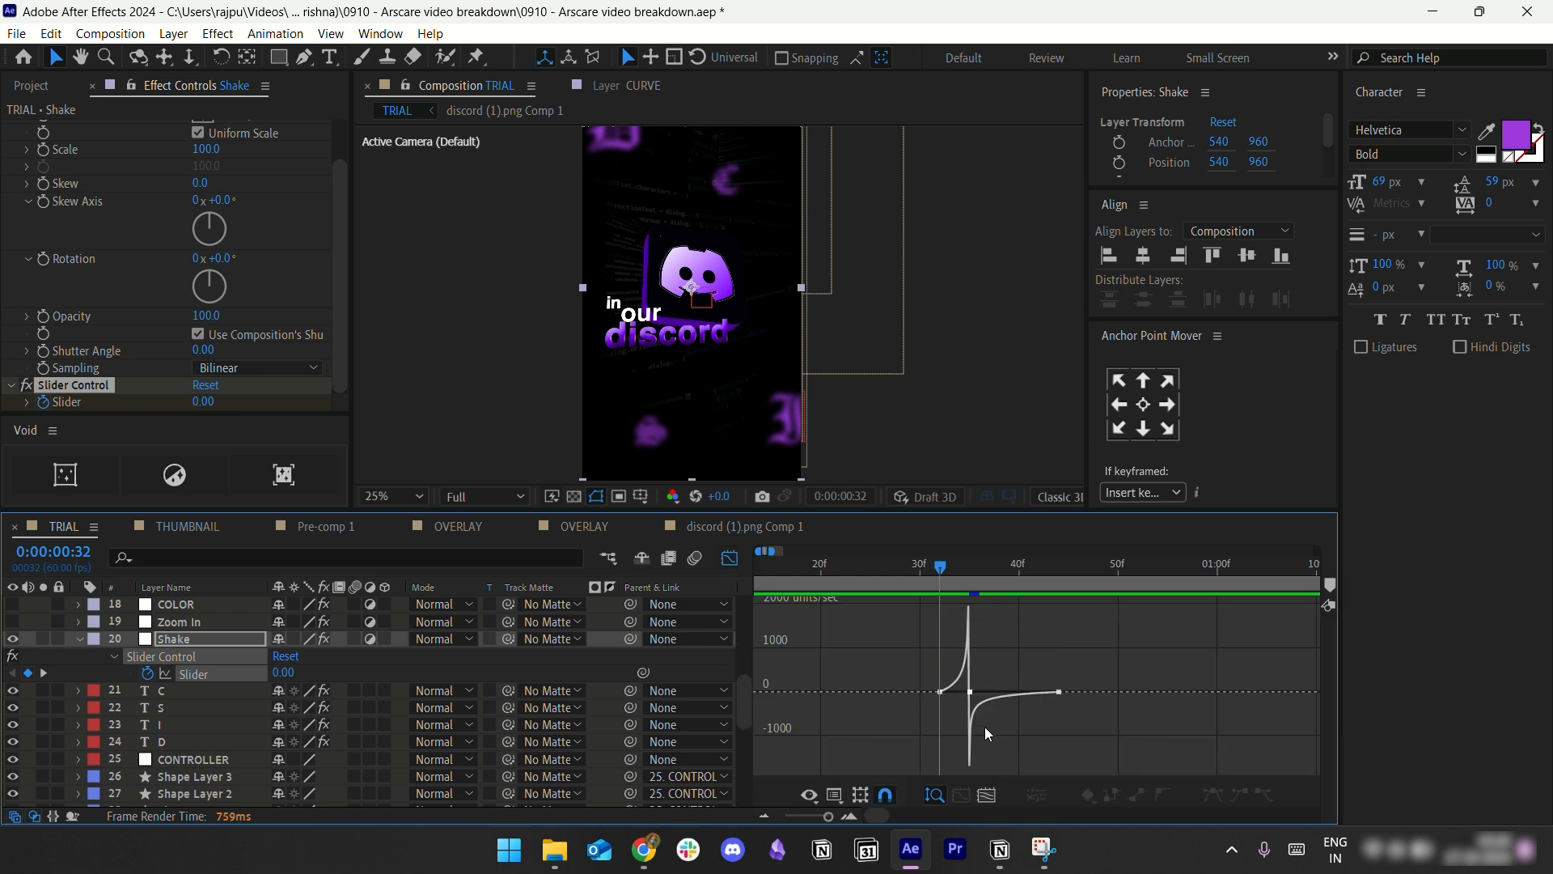
click(729, 558)
click(893, 664)
click(893, 664)
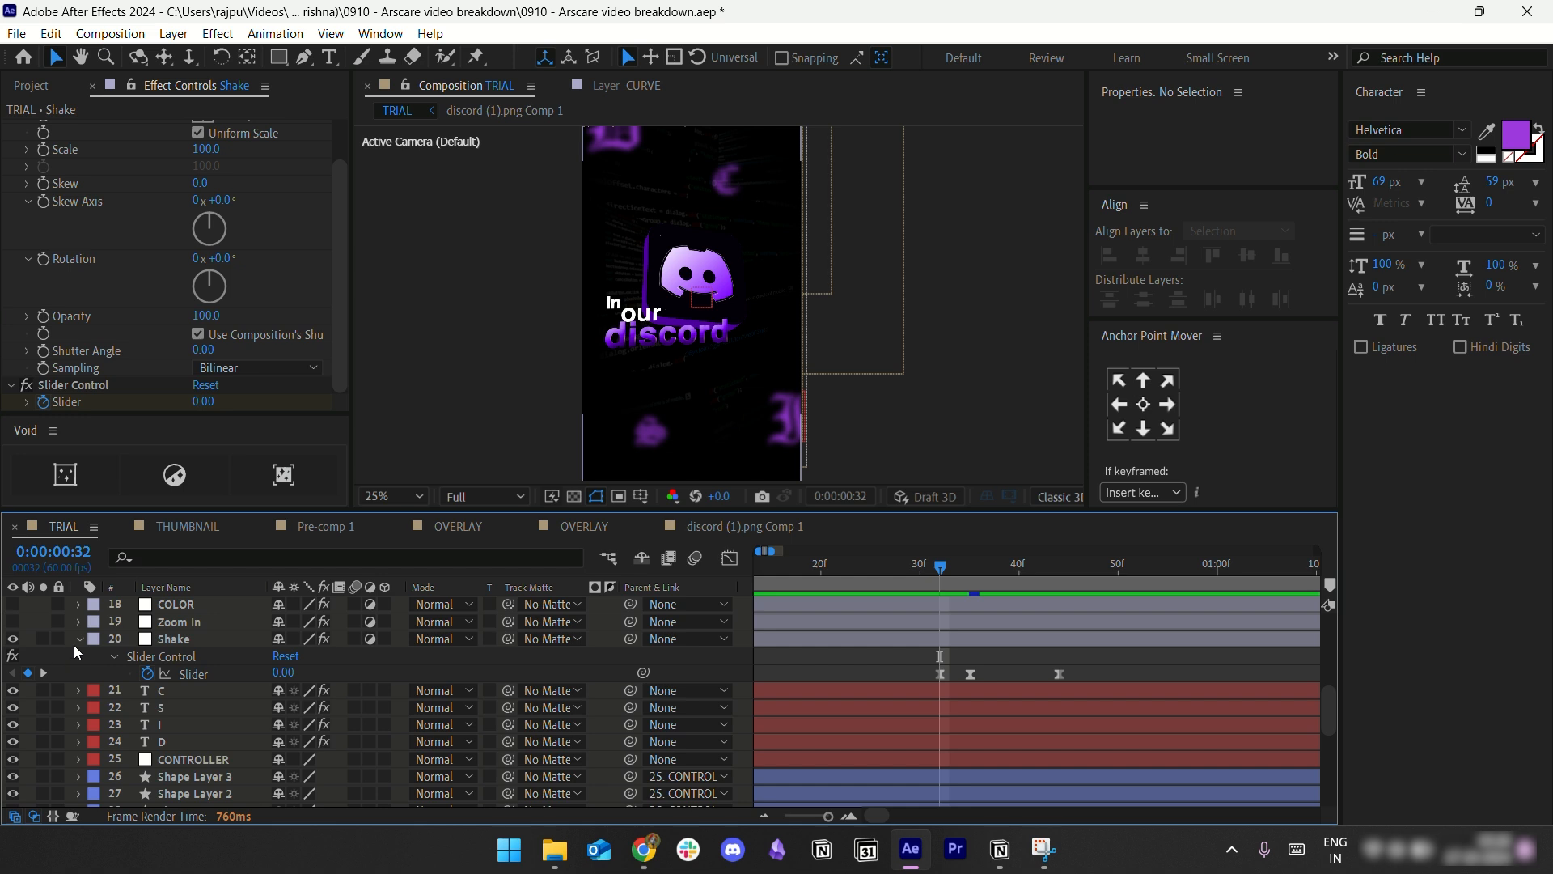
Step: Collapse the Shake layer, turn on the Zoom In layer's visibility, and reveal the keyframed properties of both layers
click(78, 638)
click(12, 621)
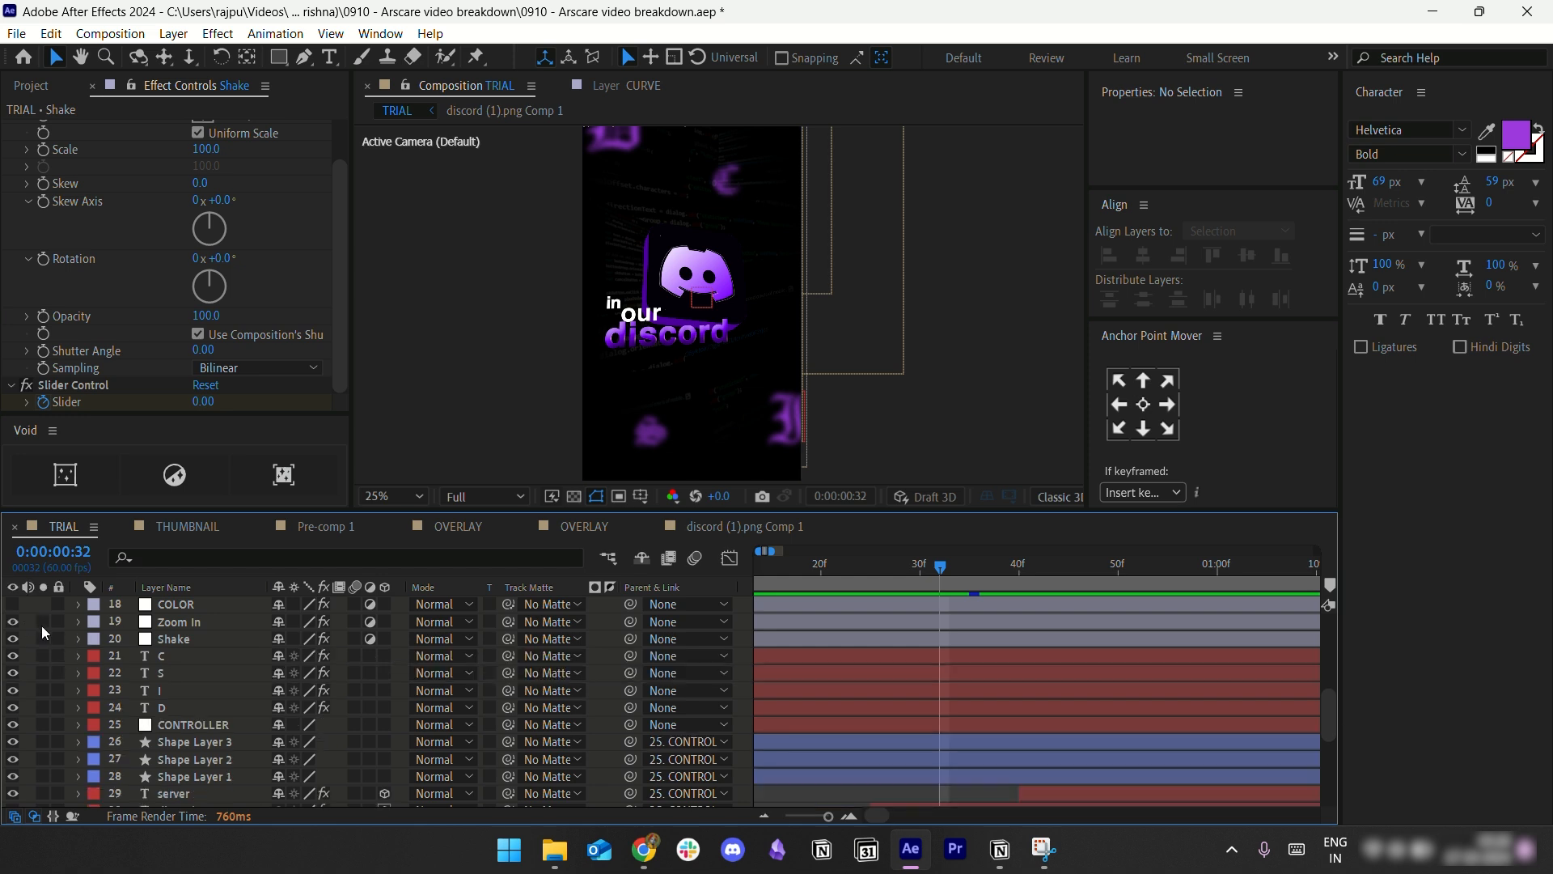
click(186, 622)
key(u)
click(930, 668)
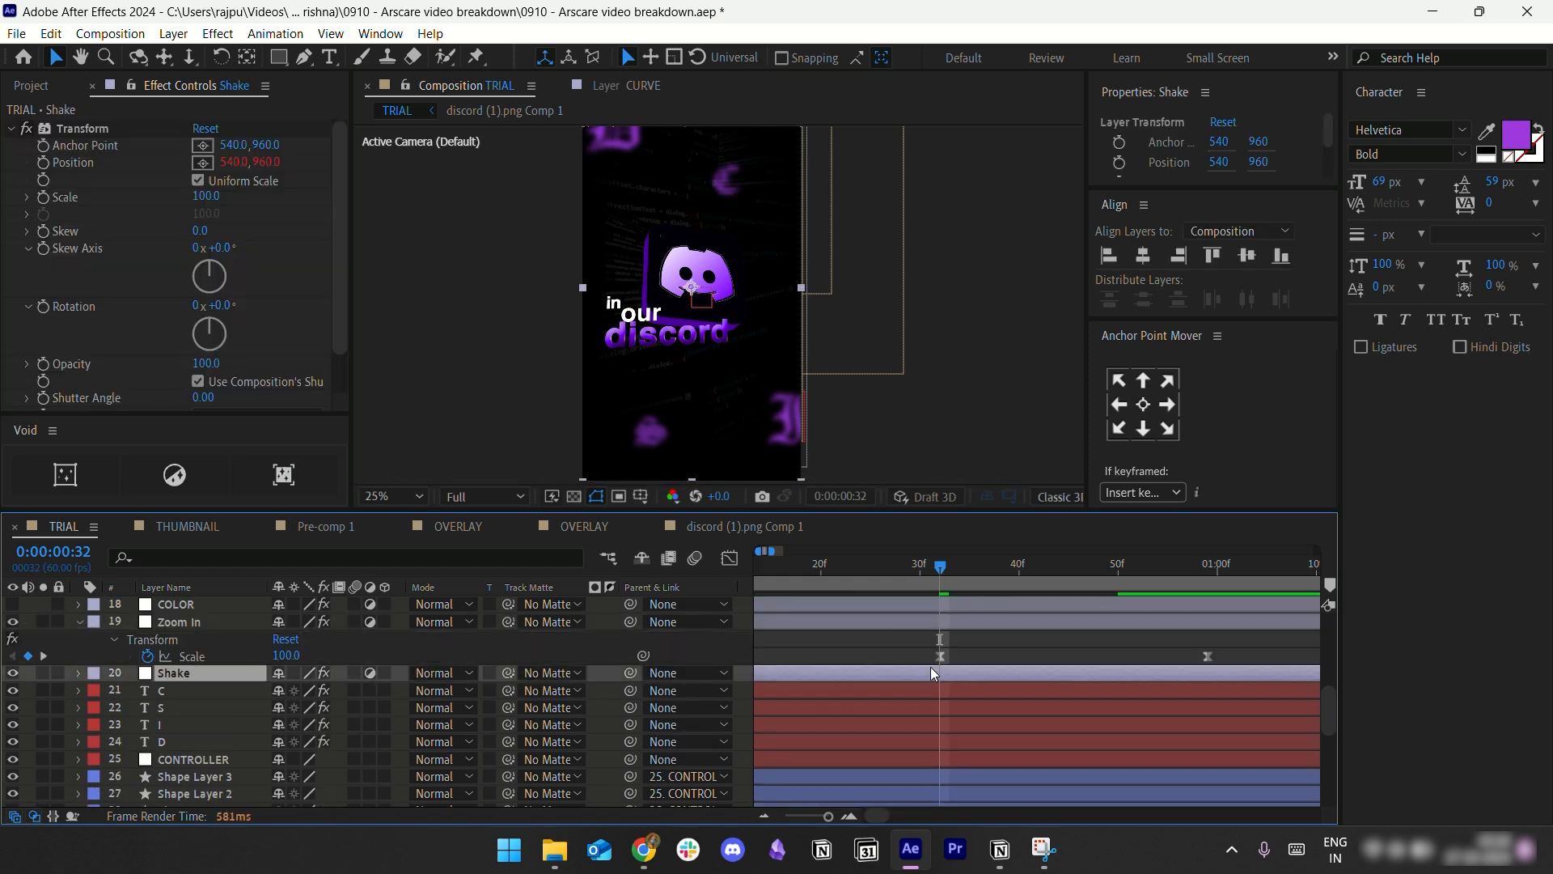
key(u)
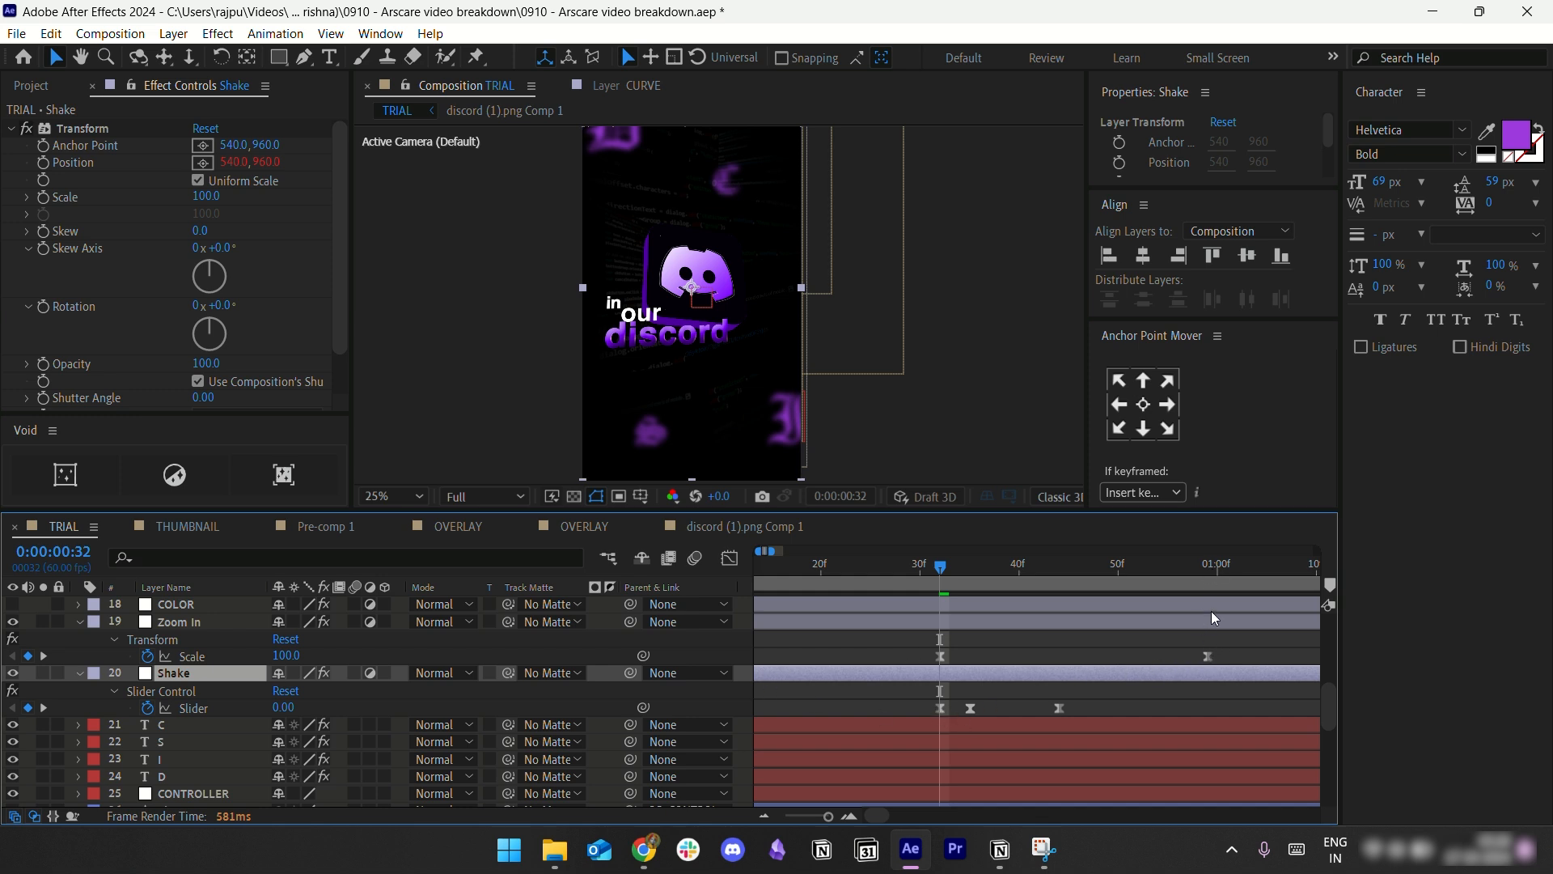
Step: Examine the speed graph of the Zoom In layer's Scale keyframes, and step between their values at 0:00:00:32 and 0:00:00:59
drag(1219, 645, 891, 667)
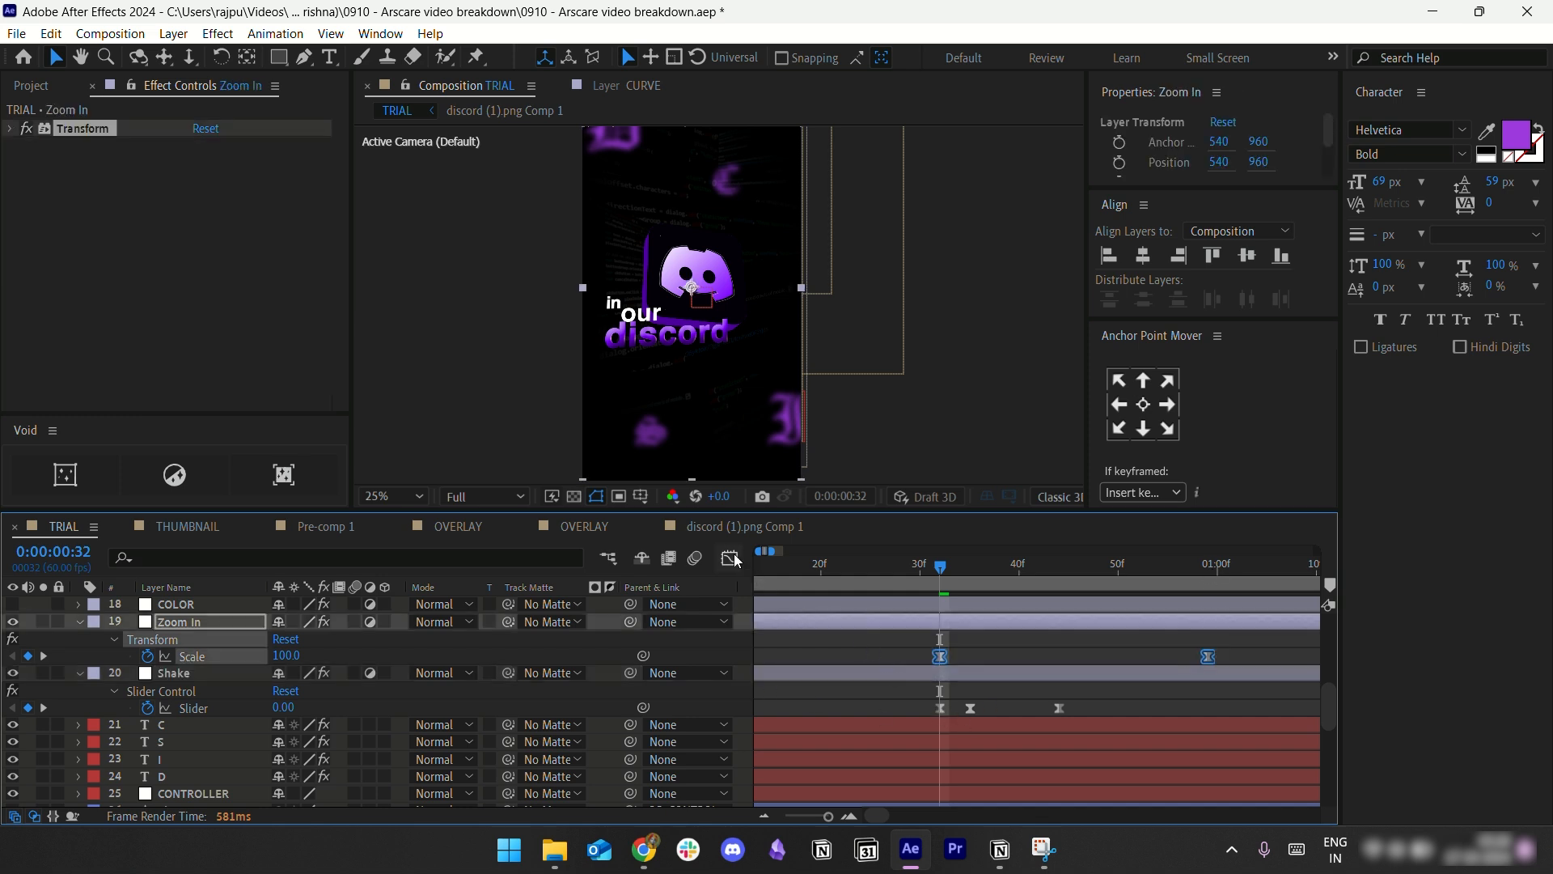
click(734, 558)
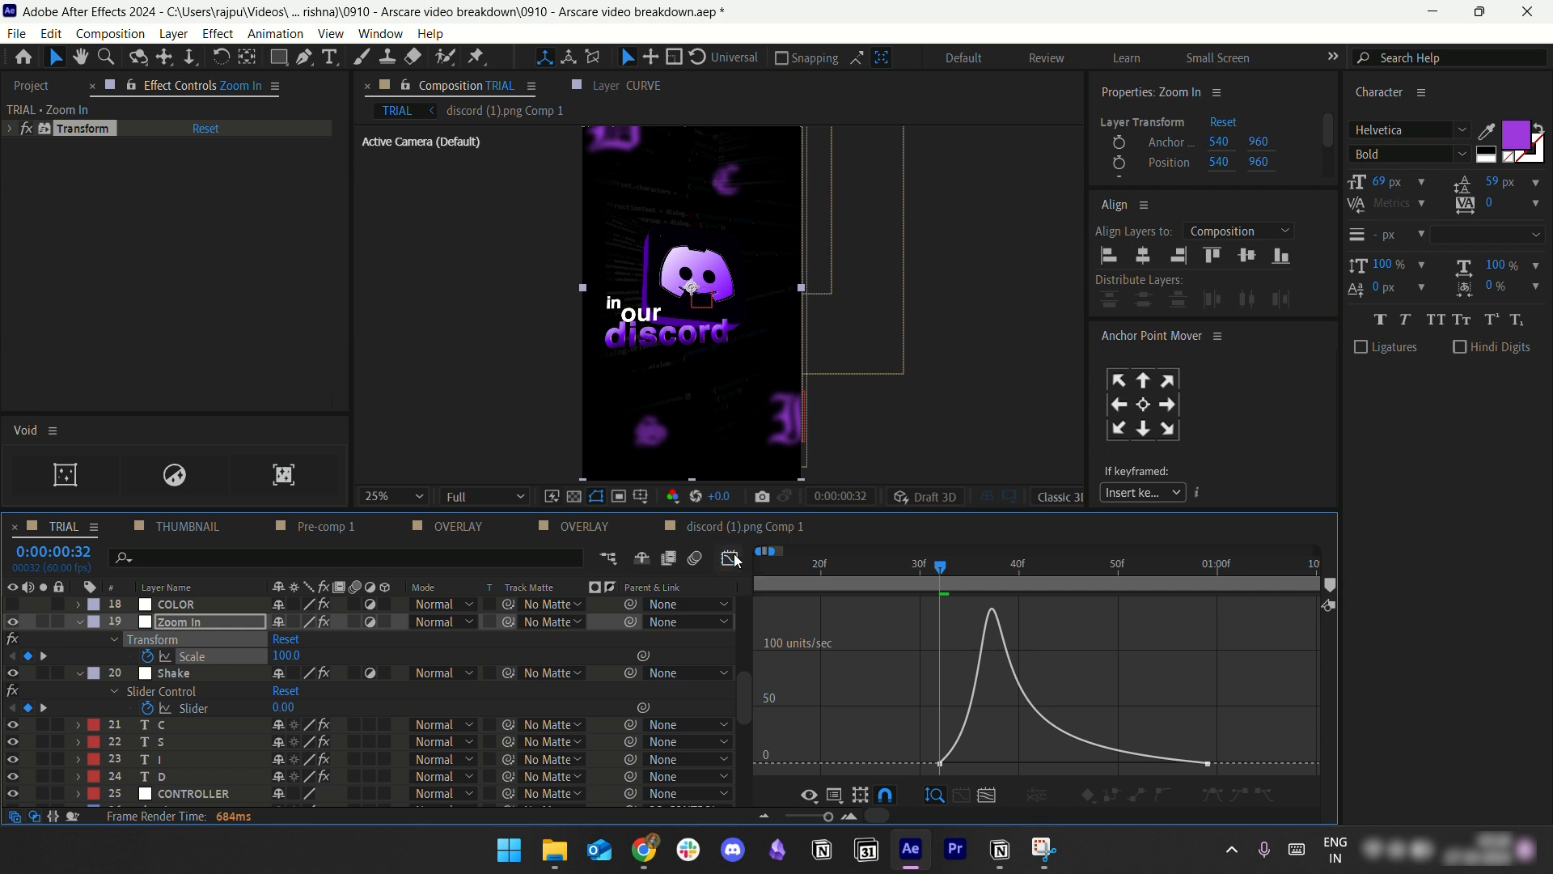
click(735, 558)
click(1191, 655)
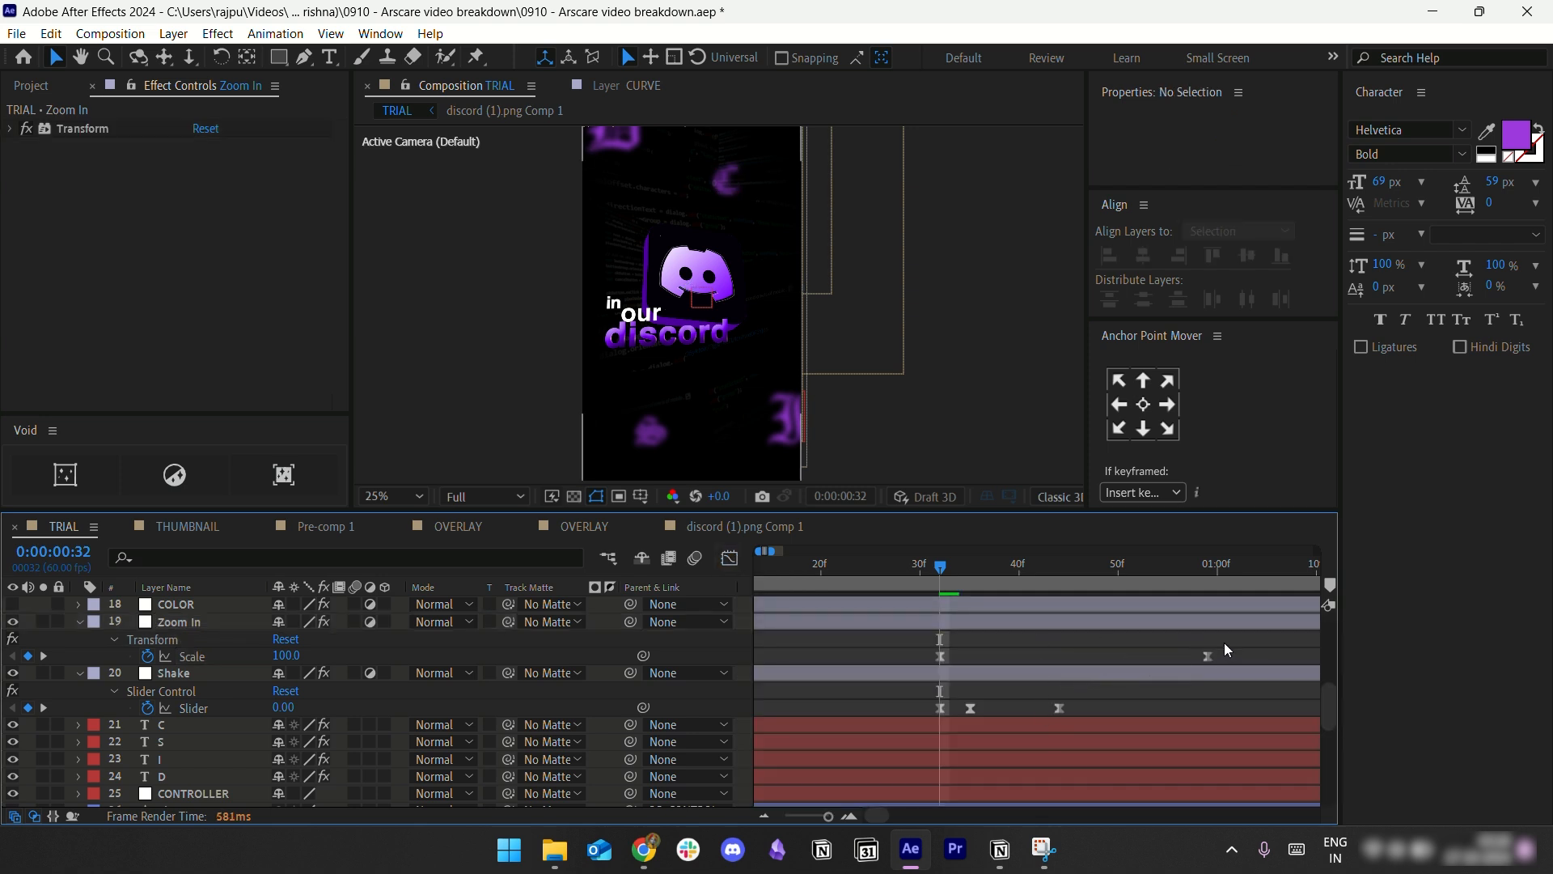
drag(1224, 643, 939, 681)
click(732, 565)
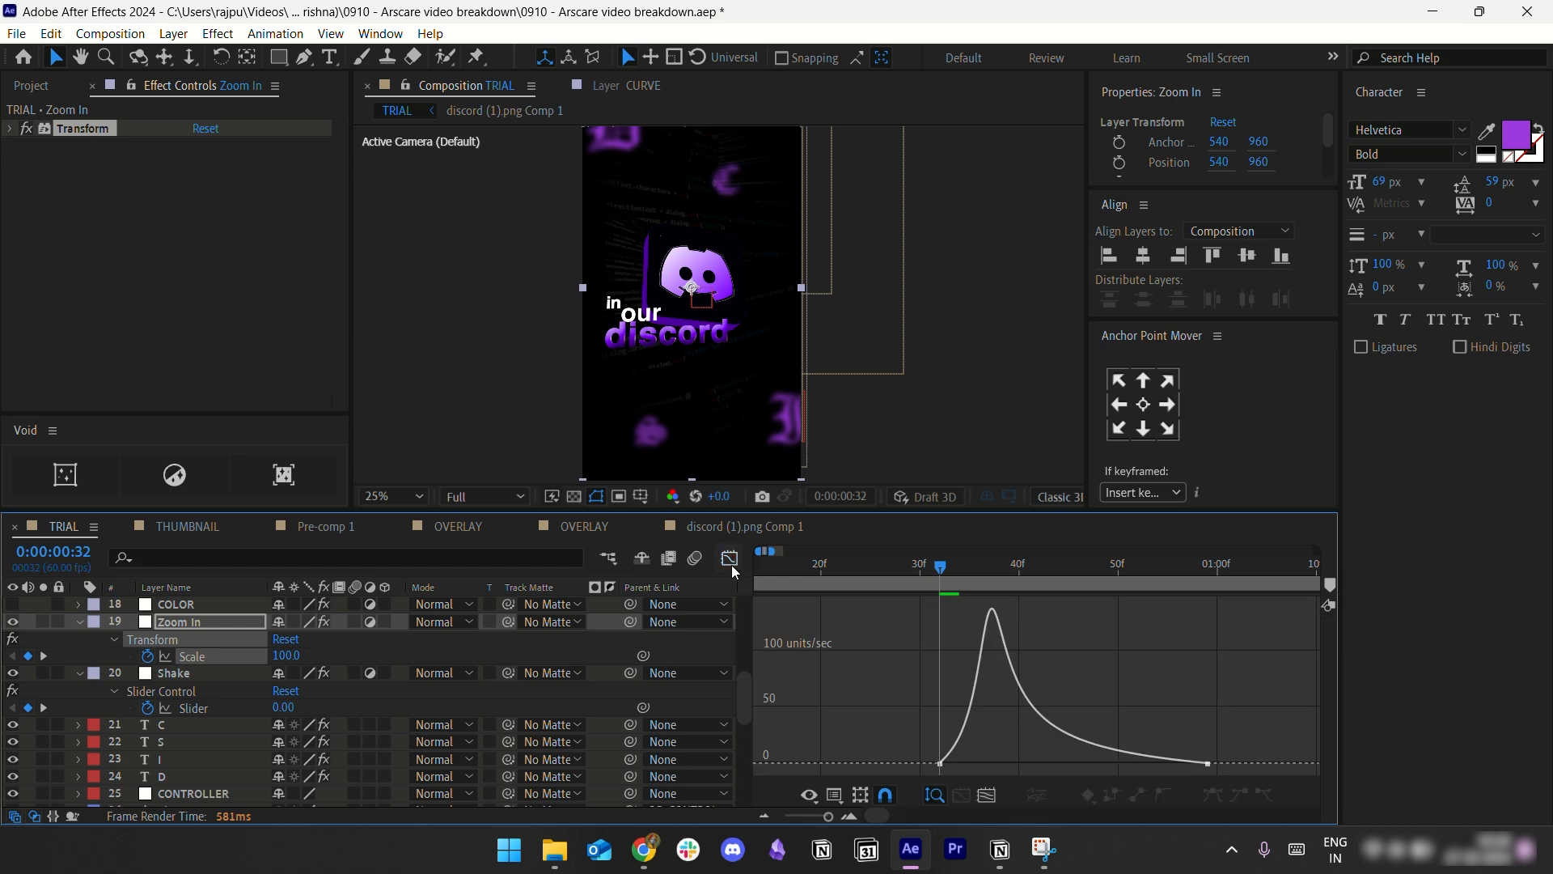
click(731, 564)
click(930, 633)
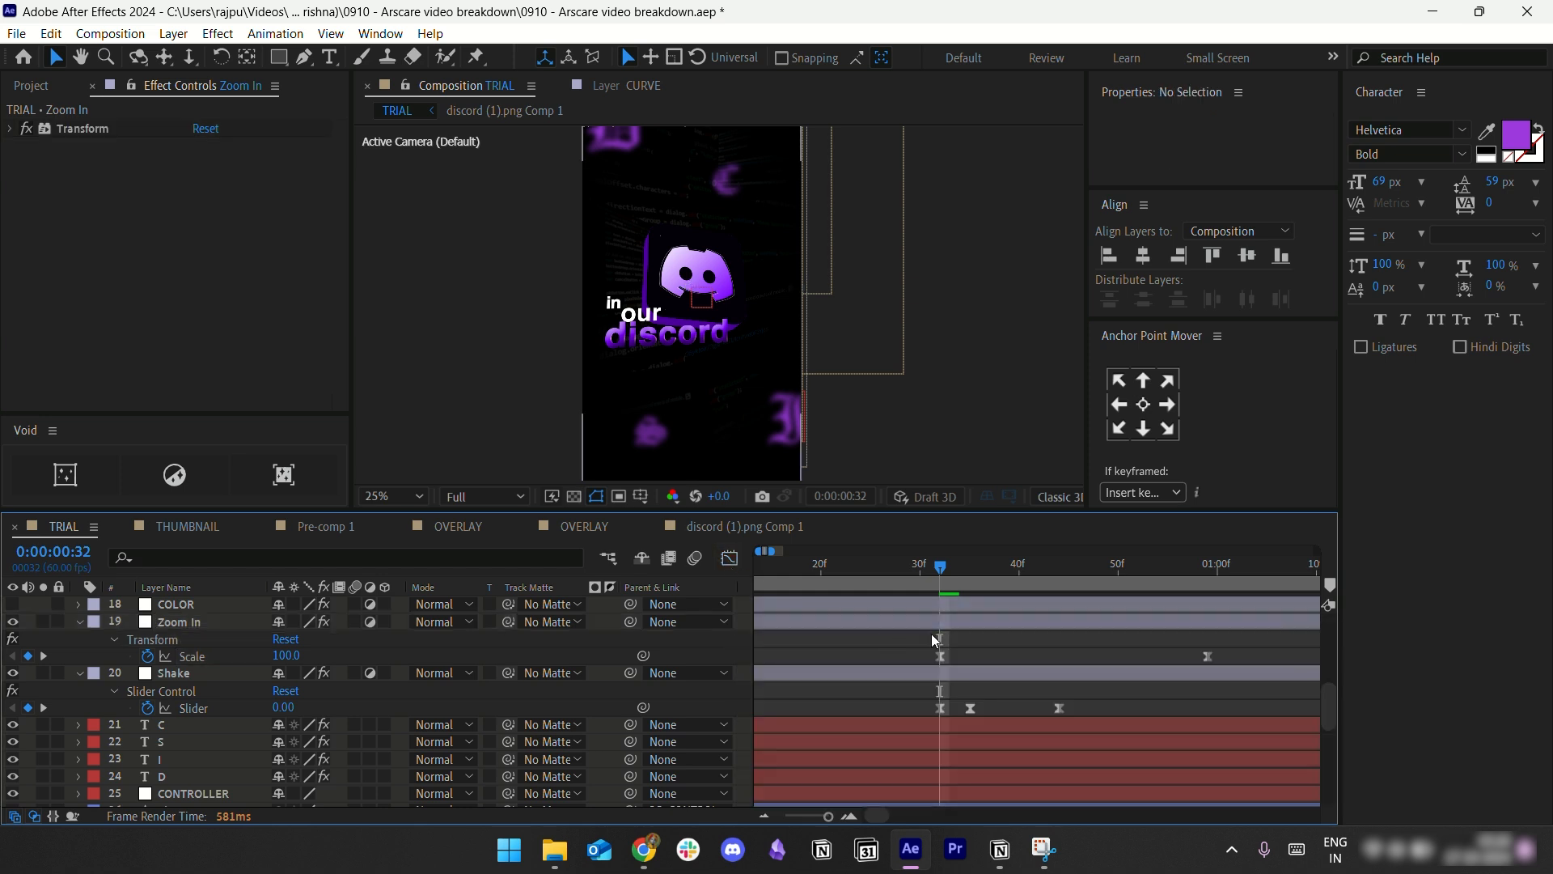
click(43, 655)
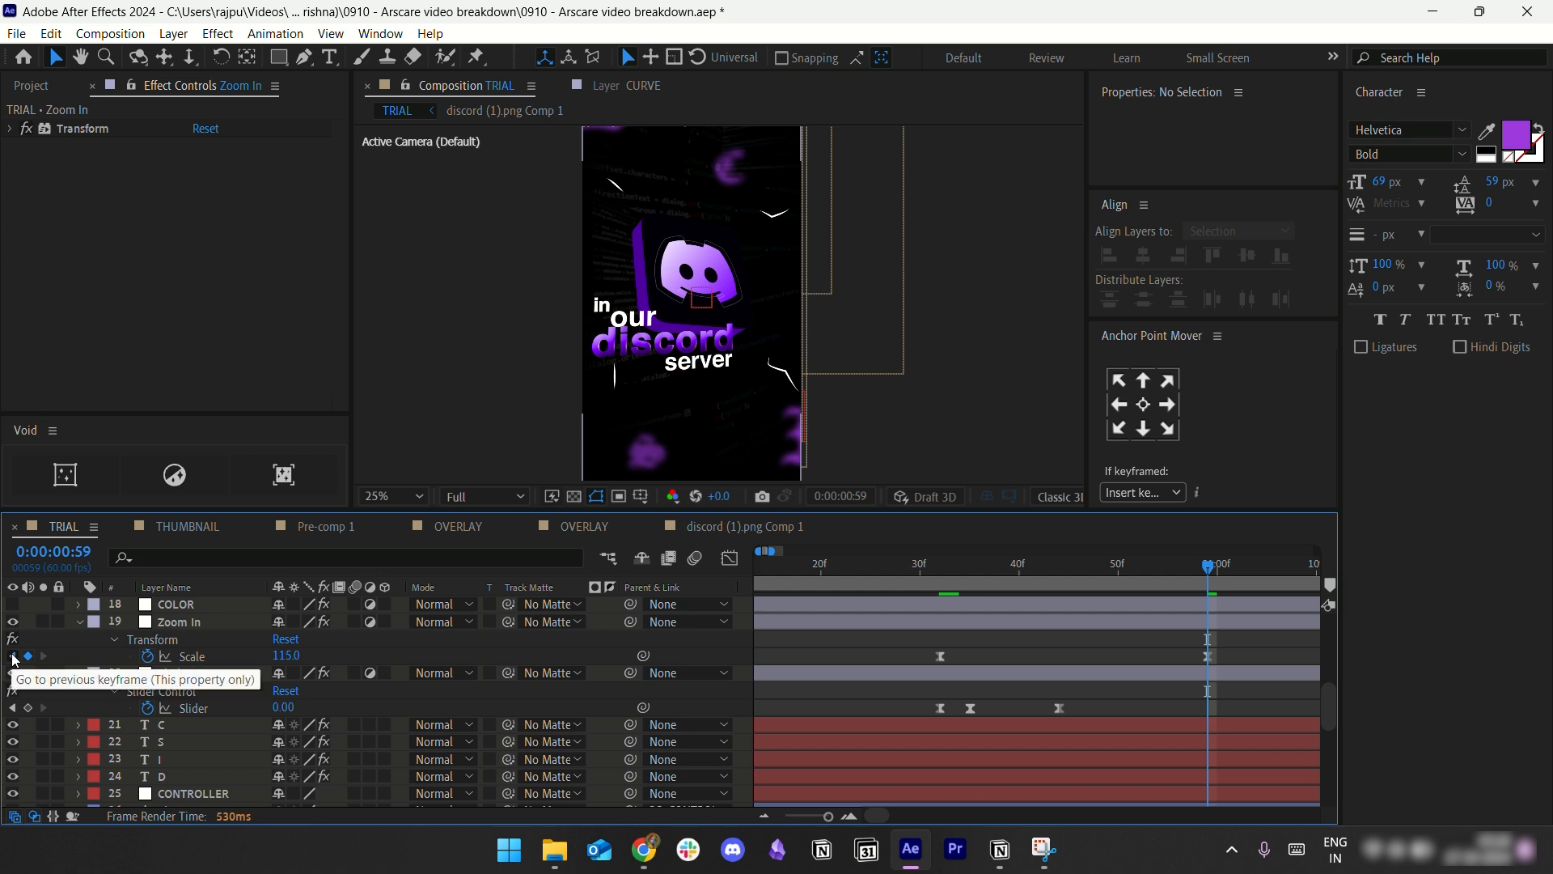
click(14, 656)
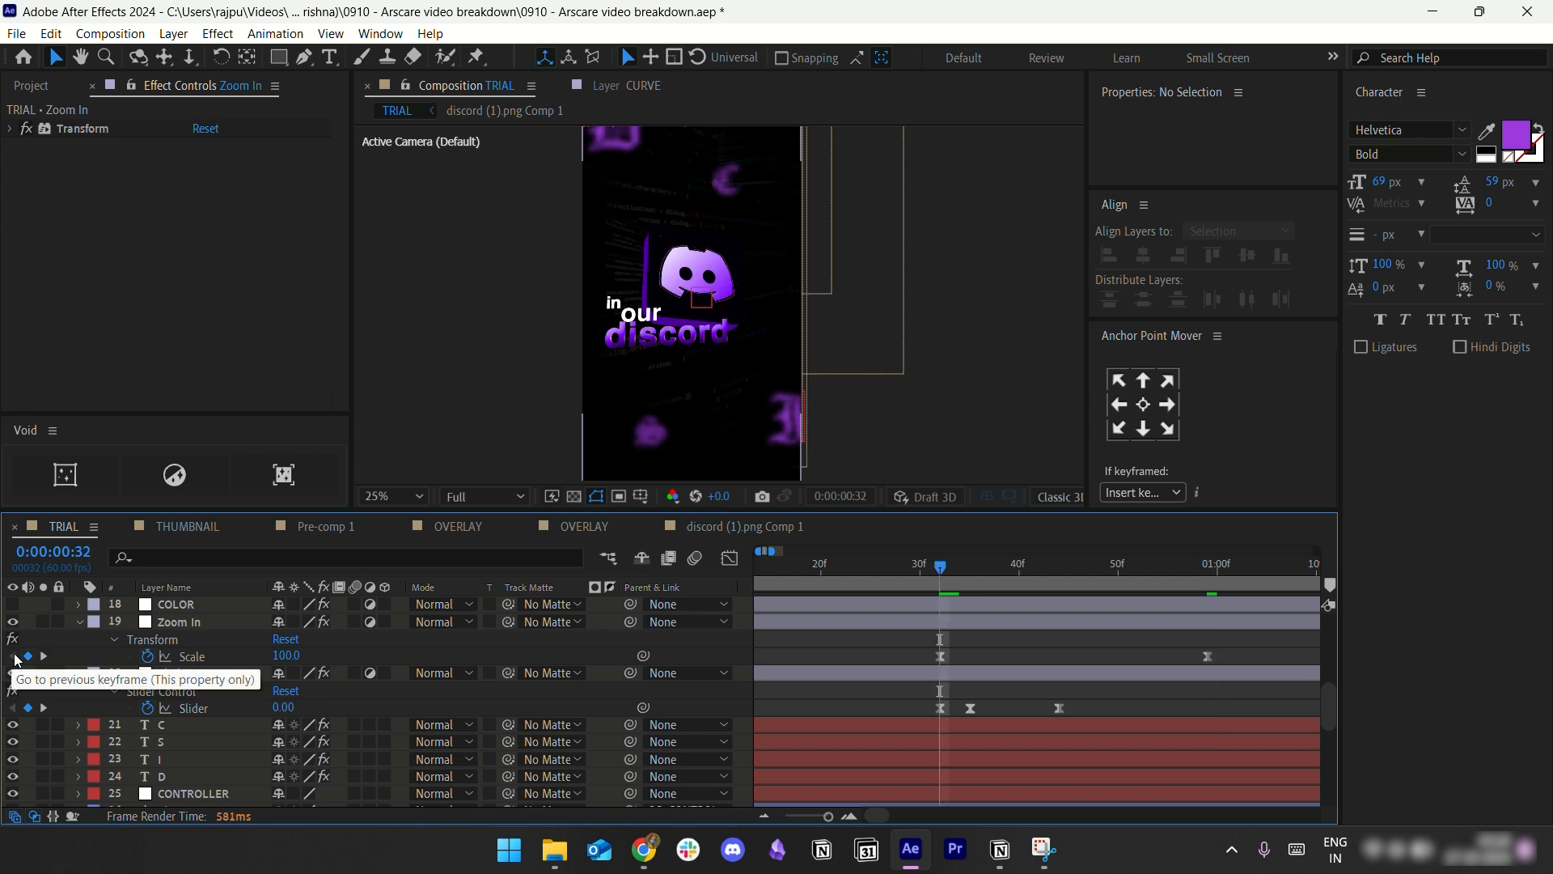
Step: Turn on the COLOR layer's visibility, reveal its Tint and Levels keyframes, and go to the keyframe at 0:00:00:35
click(167, 606)
key(u)
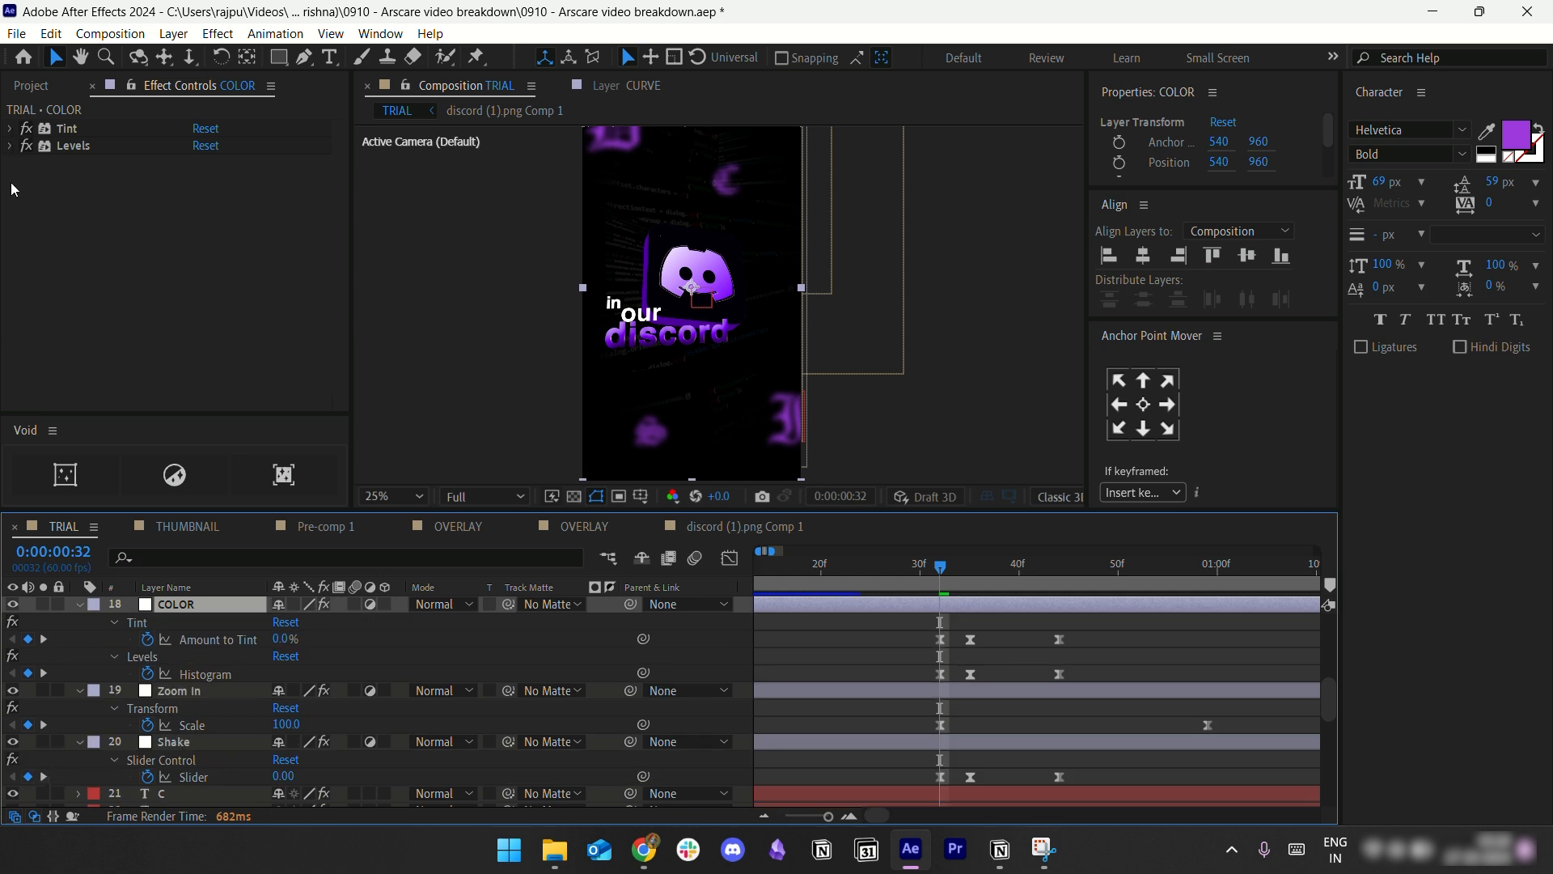
click(46, 780)
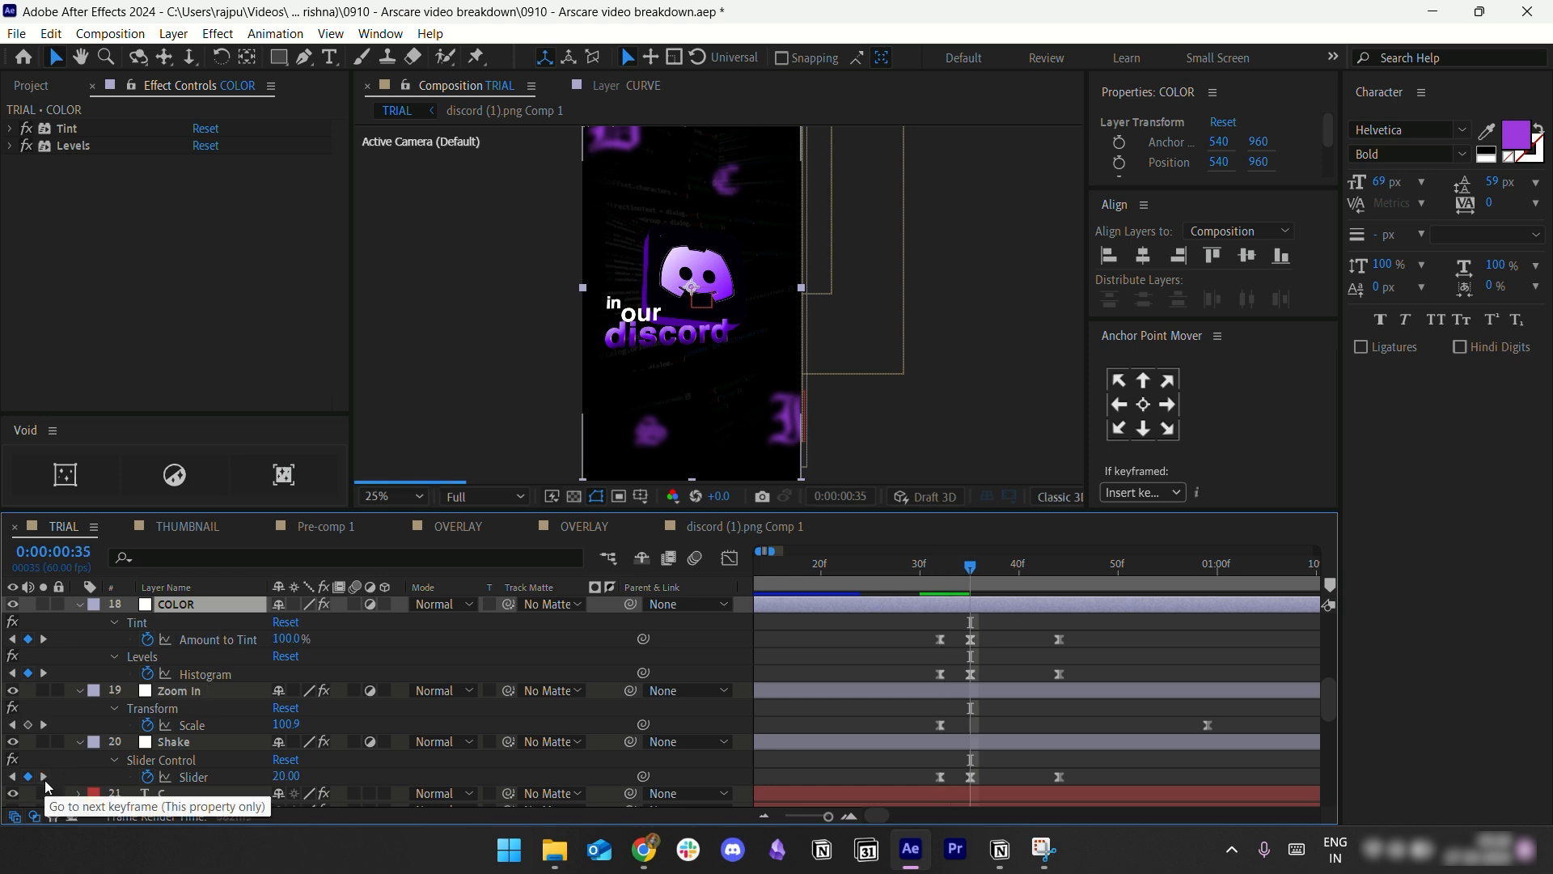
Step: Examine the COLOR layer's Levels settings, collapse the effect, and go to the keyframe at 0:00:00:44
click(11, 146)
click(10, 146)
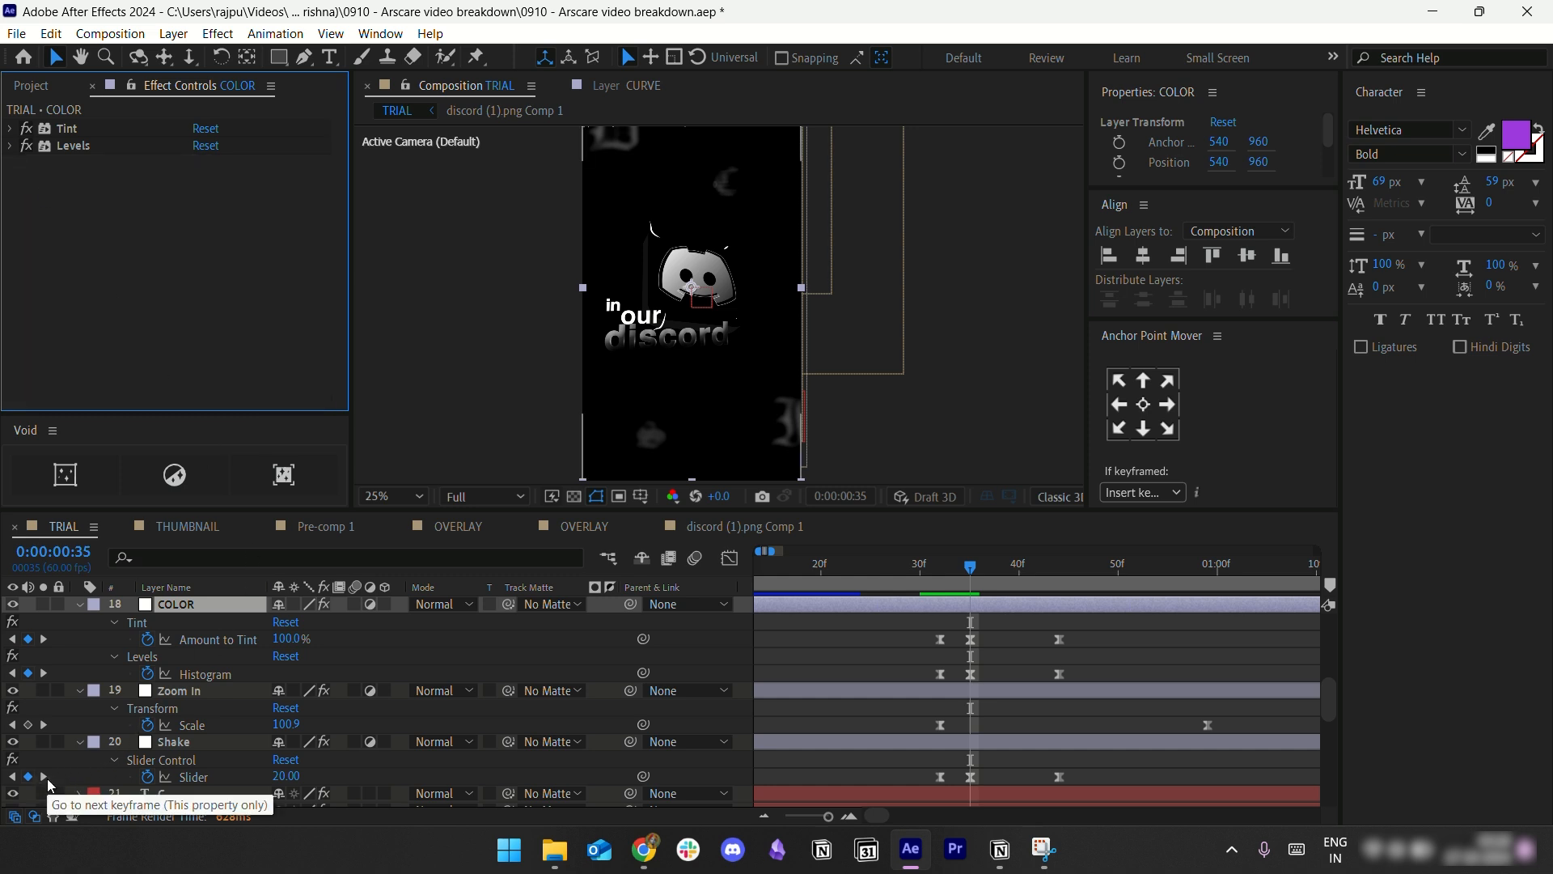
click(11, 147)
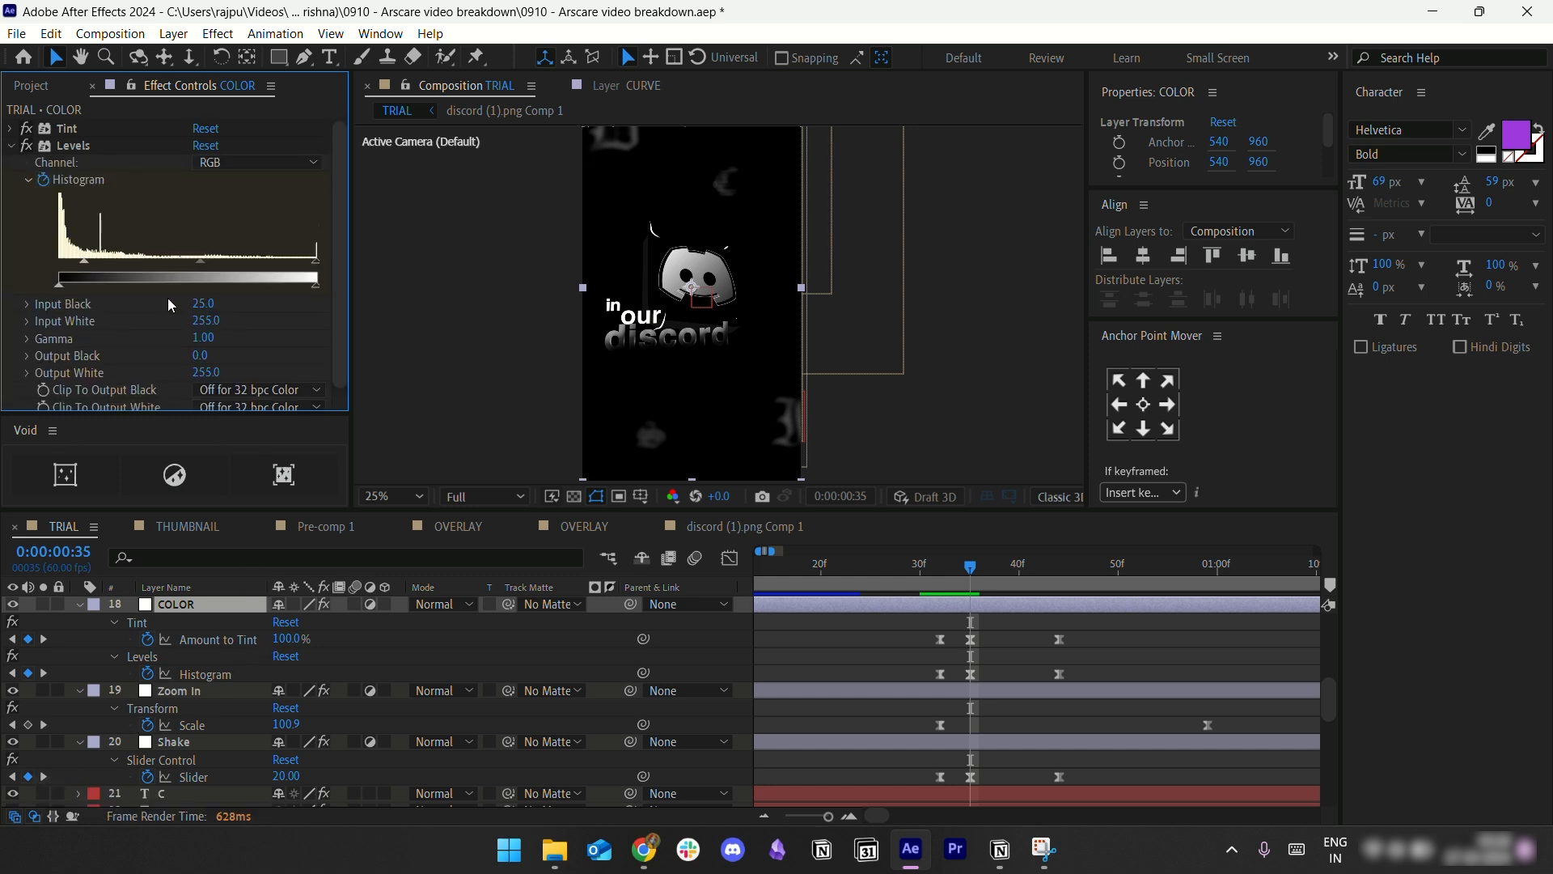
click(11, 146)
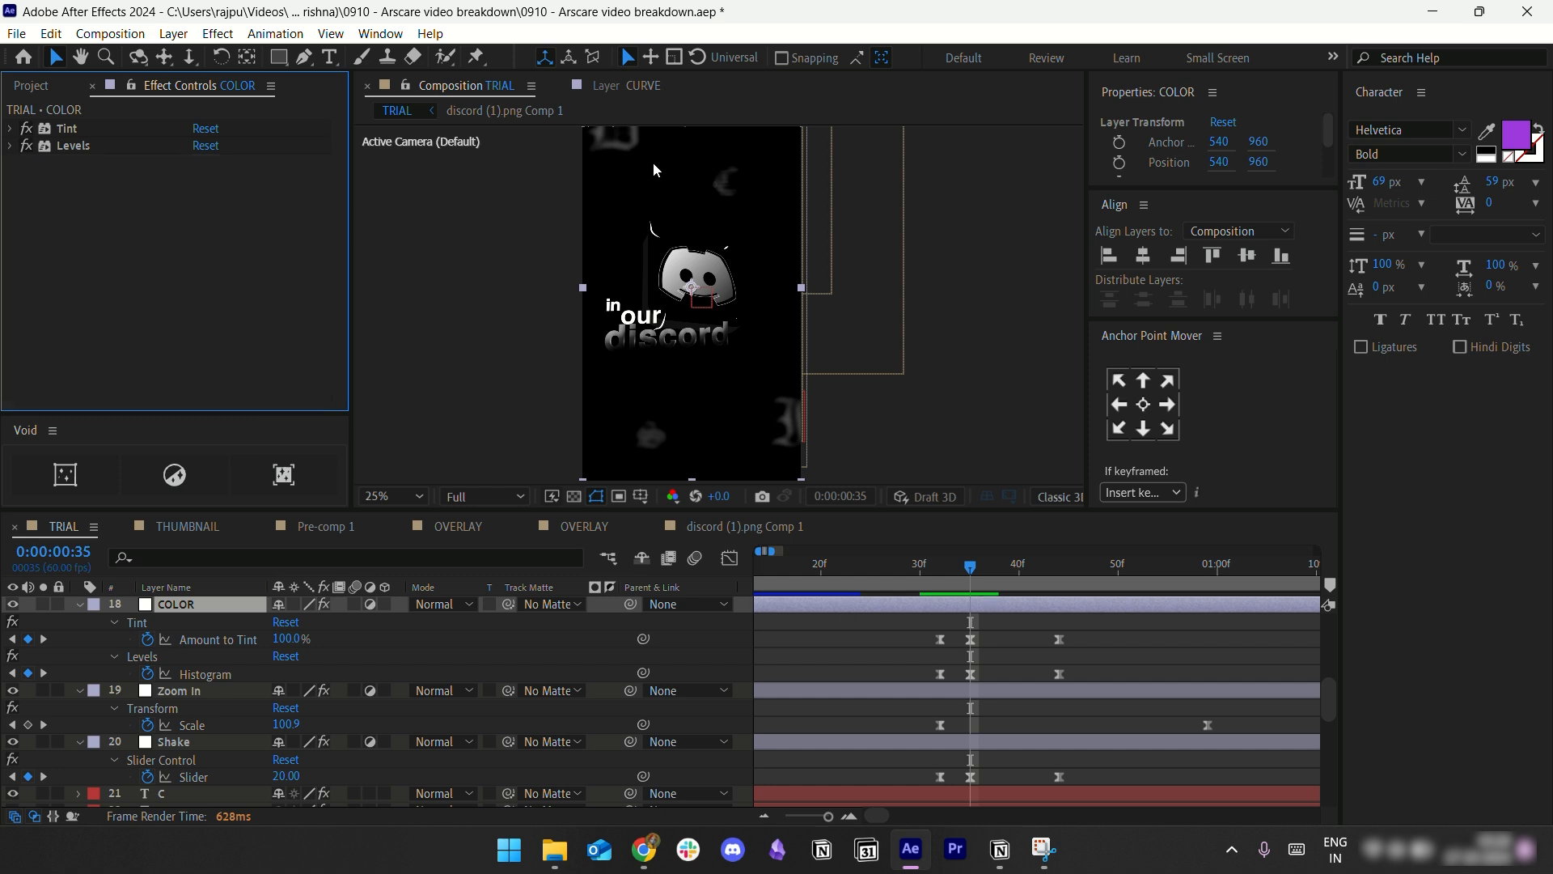
click(44, 776)
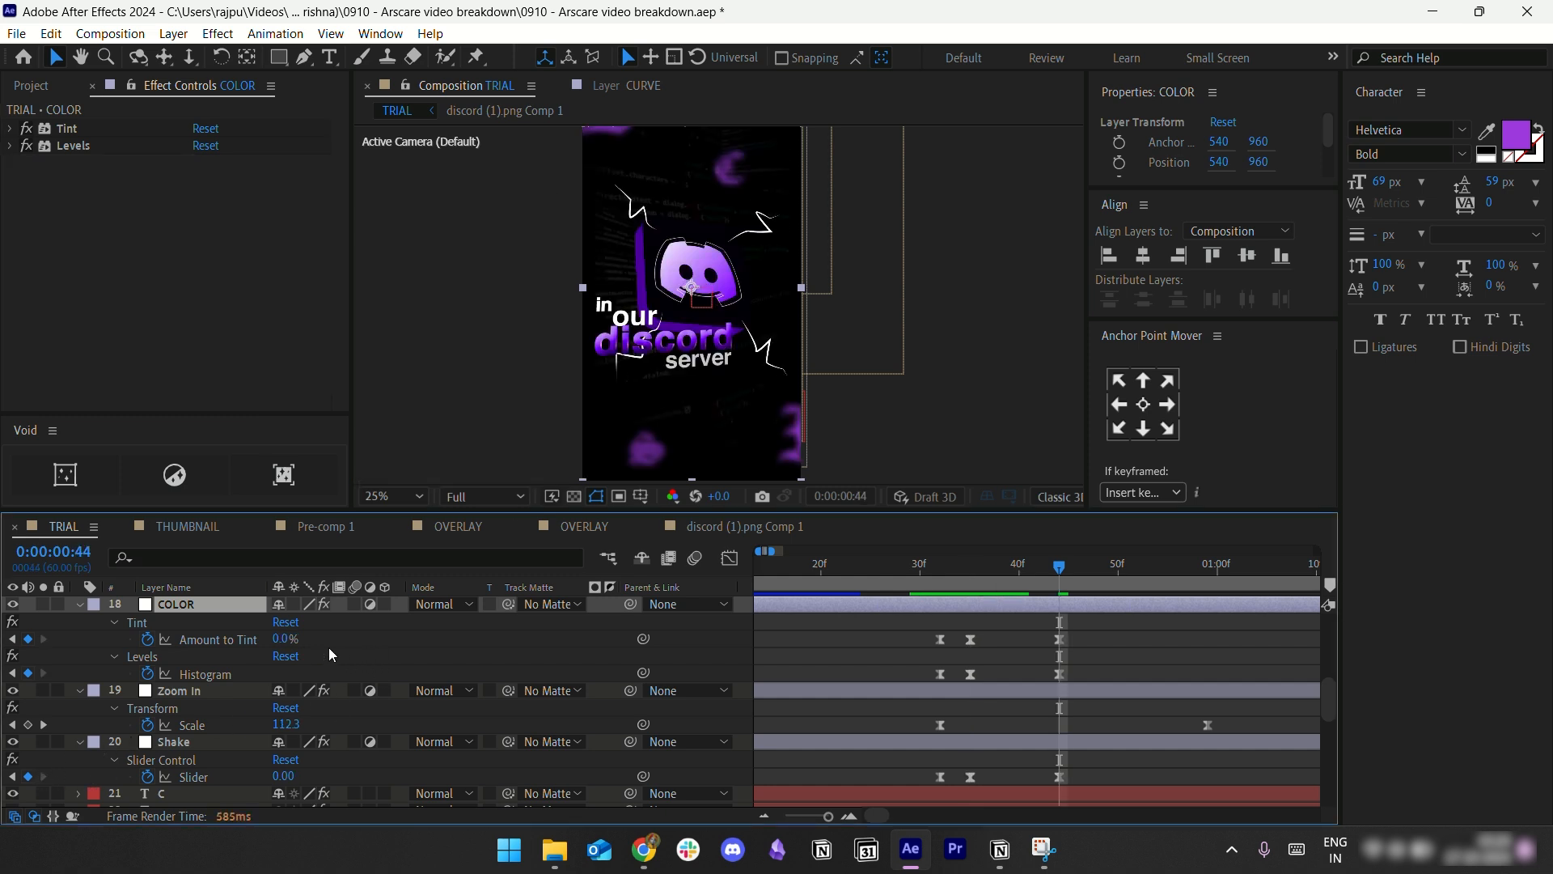
Step: Check the graph of the COLOR layer's Amount to Tint and Histogram keyframes and return to the keyframe view
drag(1082, 622, 898, 686)
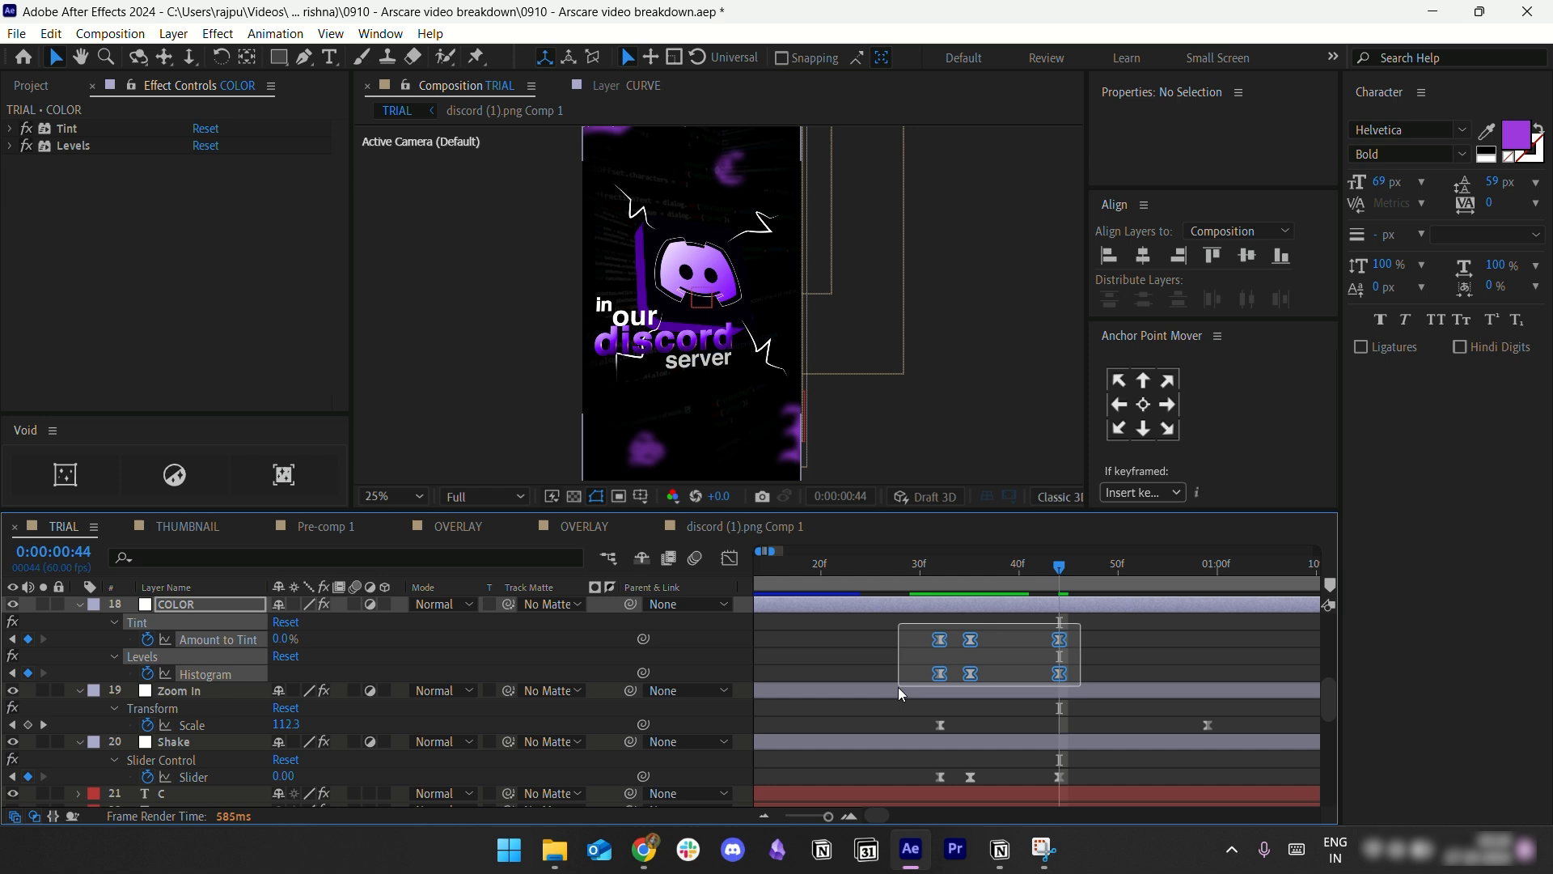
click(731, 556)
click(731, 556)
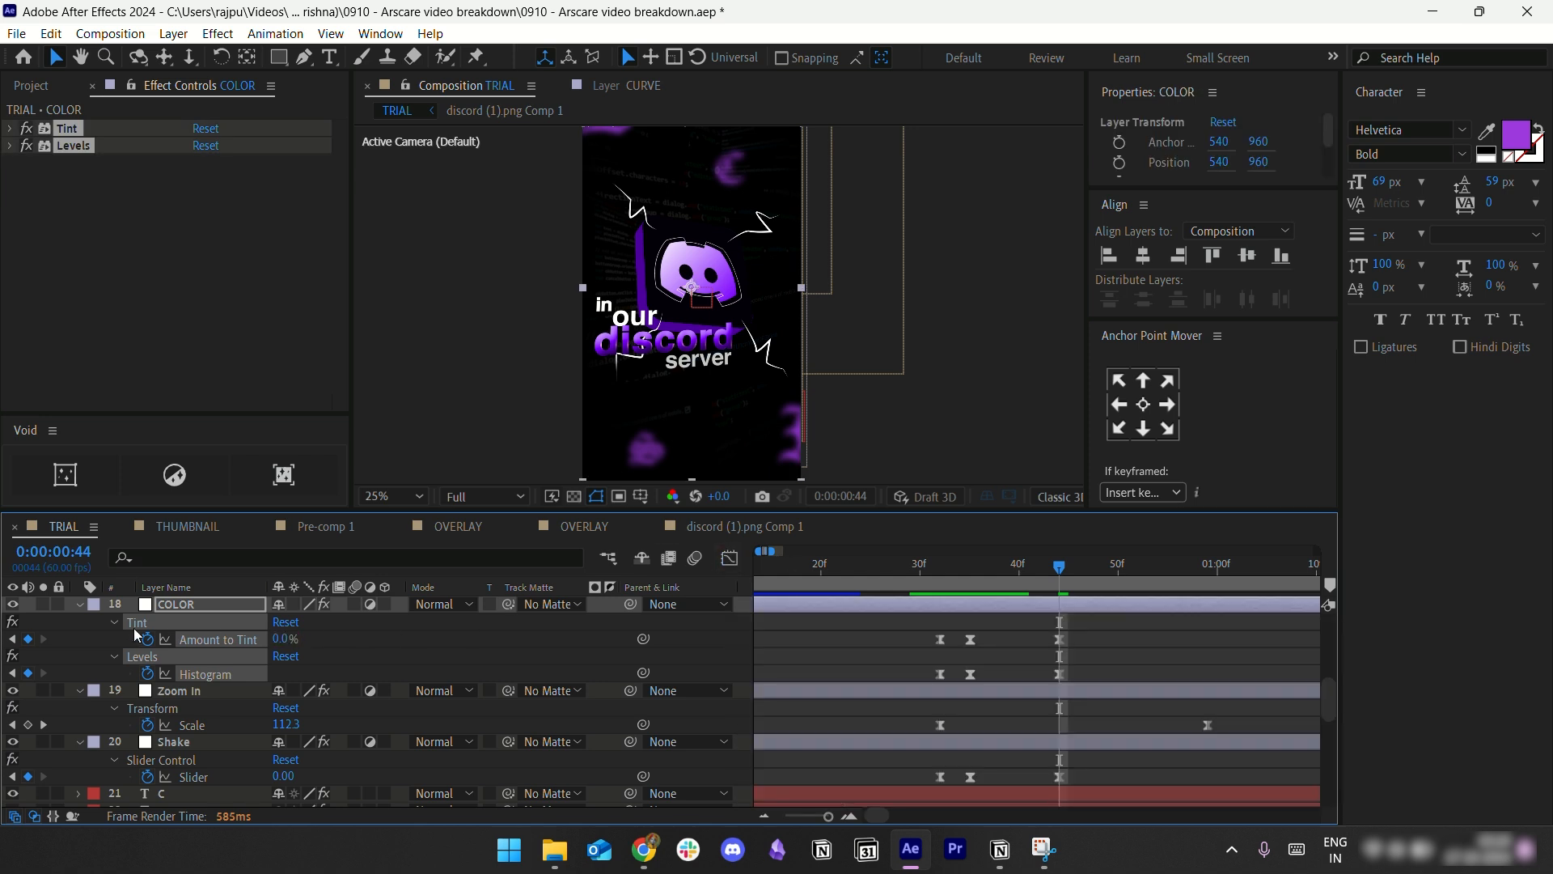
Step: Collapse the COLOR, Zoom In and Shake layers and deselect everything
click(81, 602)
click(77, 621)
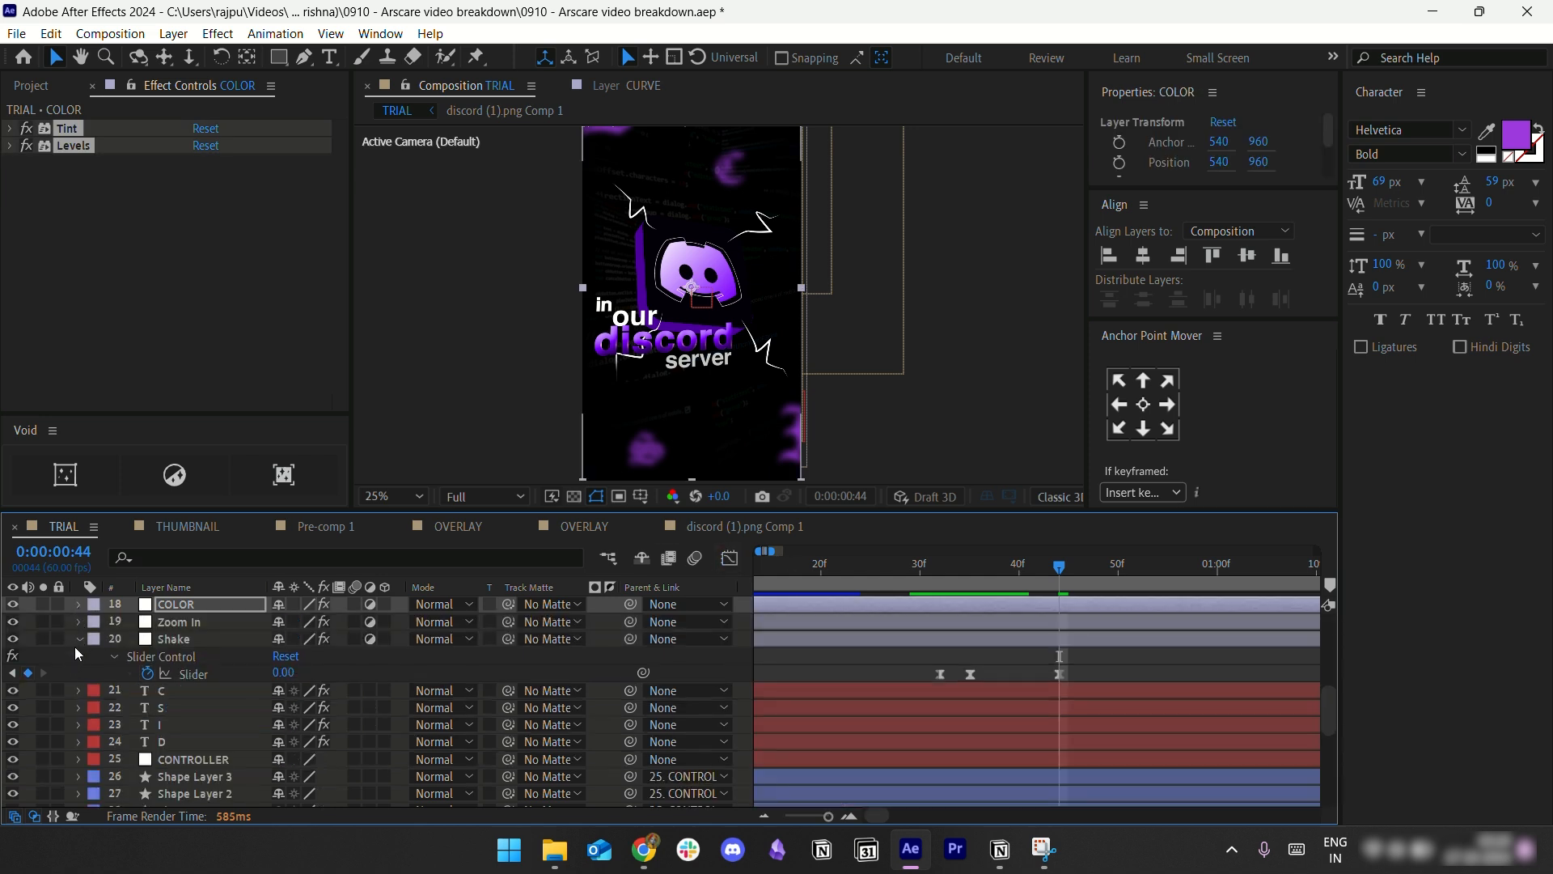
click(77, 640)
click(777, 789)
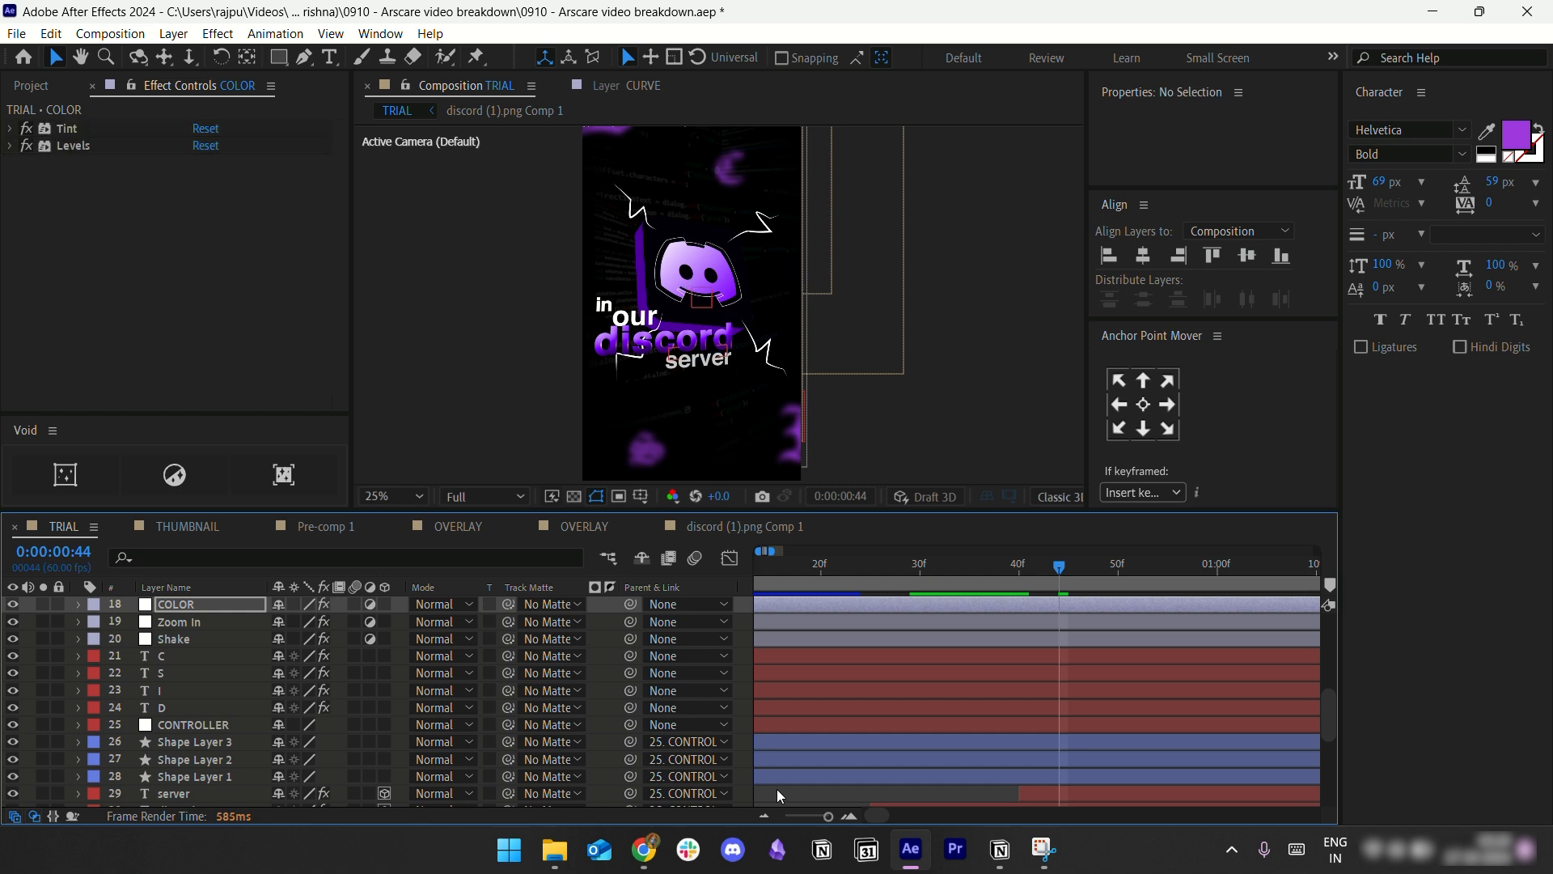
Step: Look through the TRIAL composition's layer stack from the adjustment layers down to the overlays, with the timeline showing the full duration
click(758, 815)
click(755, 814)
scroll(832, 685, down, 4)
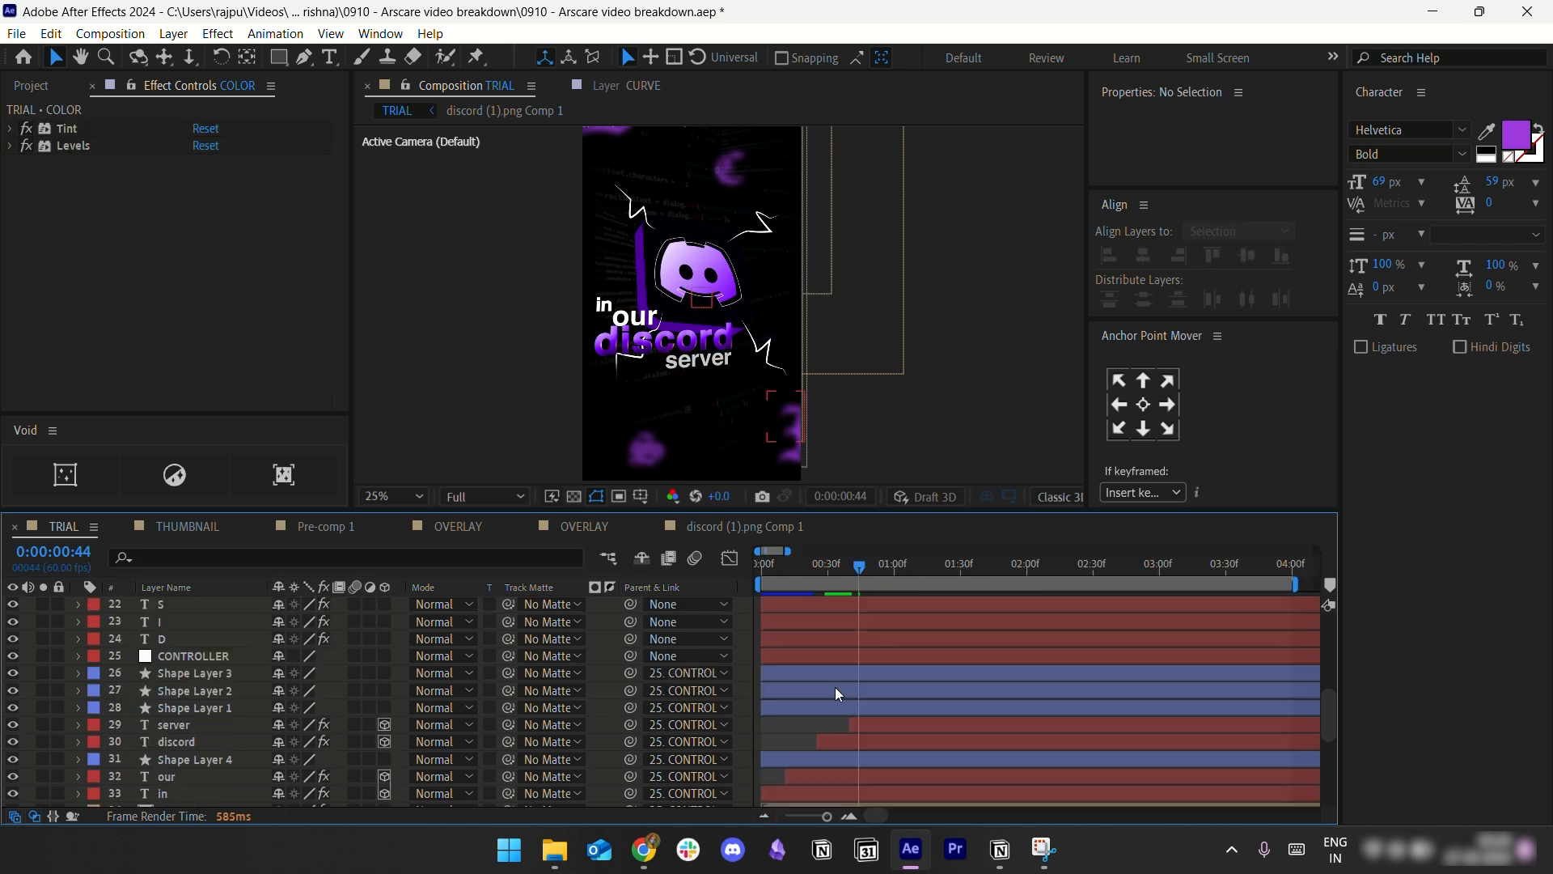
scroll(826, 684, down, 3)
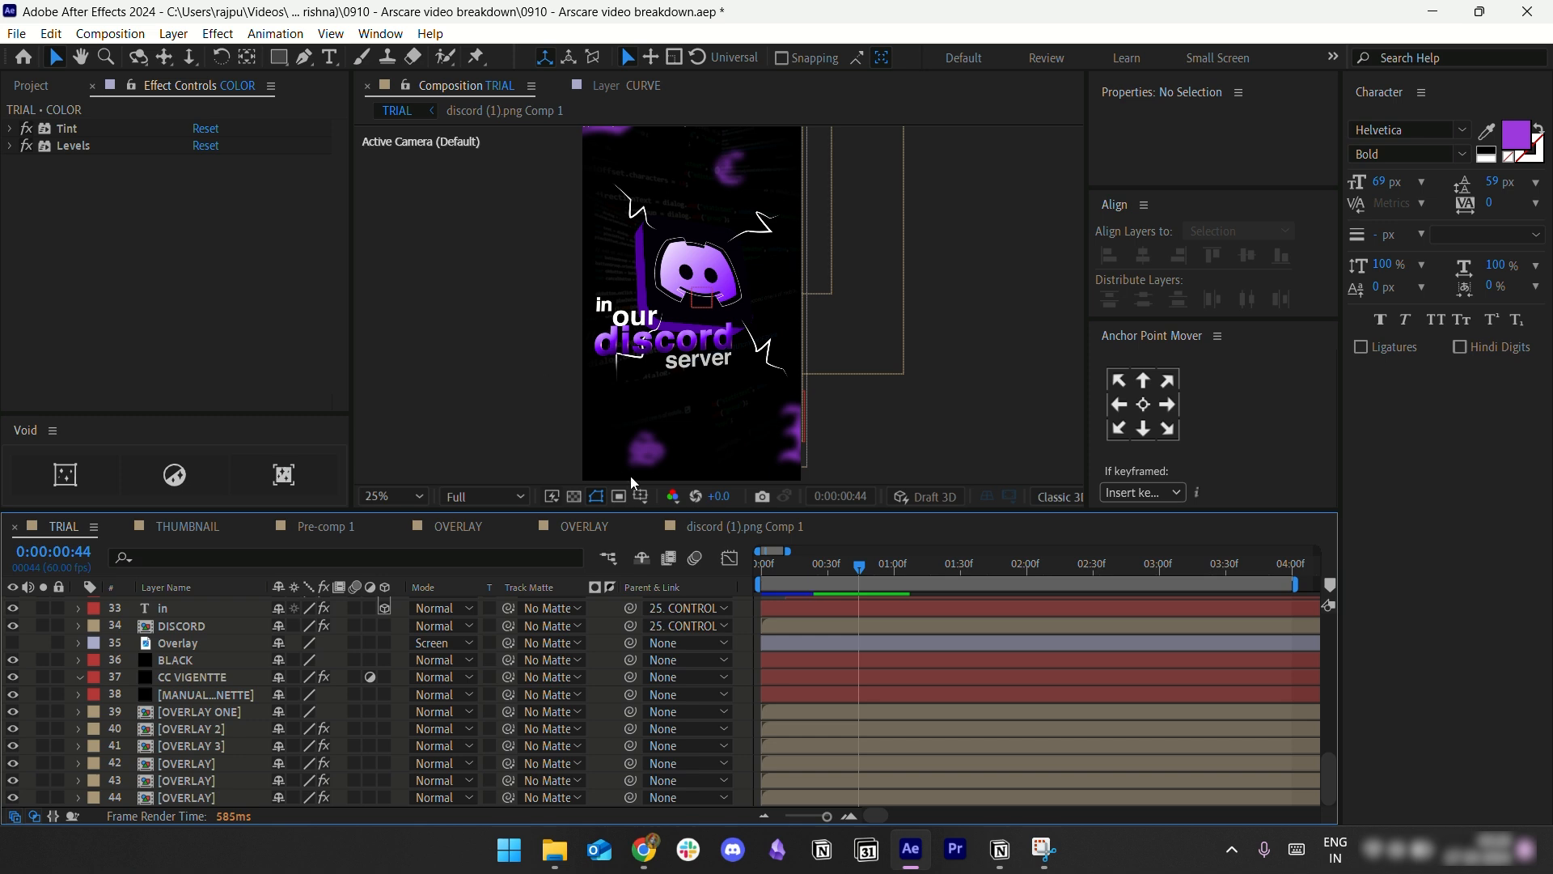
scroll(815, 633, up, 3)
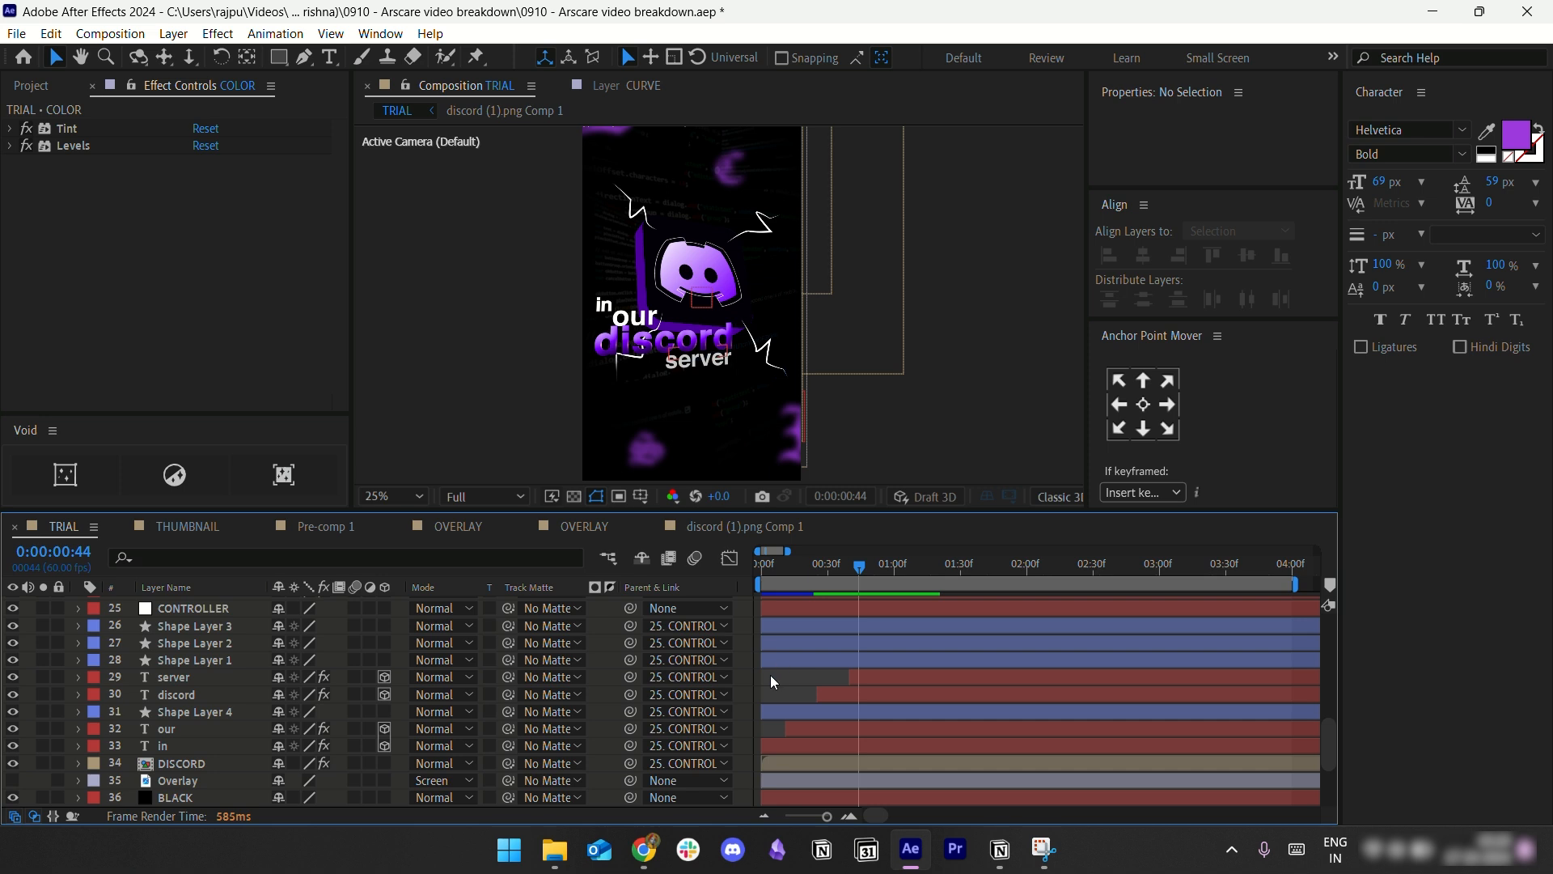
scroll(781, 688, up, 2)
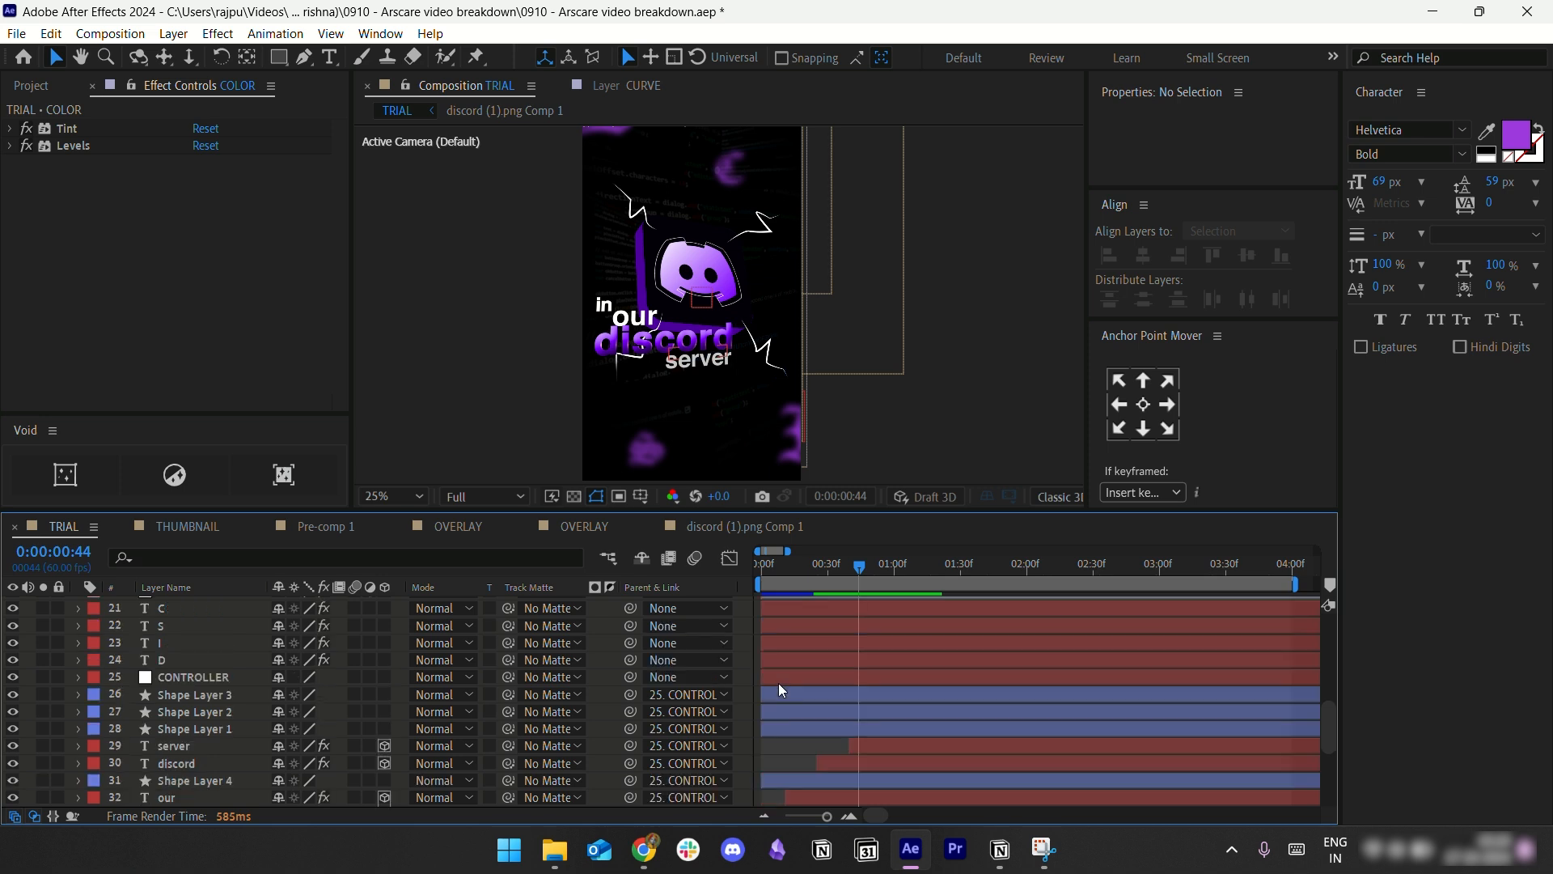
scroll(778, 690, up, 3)
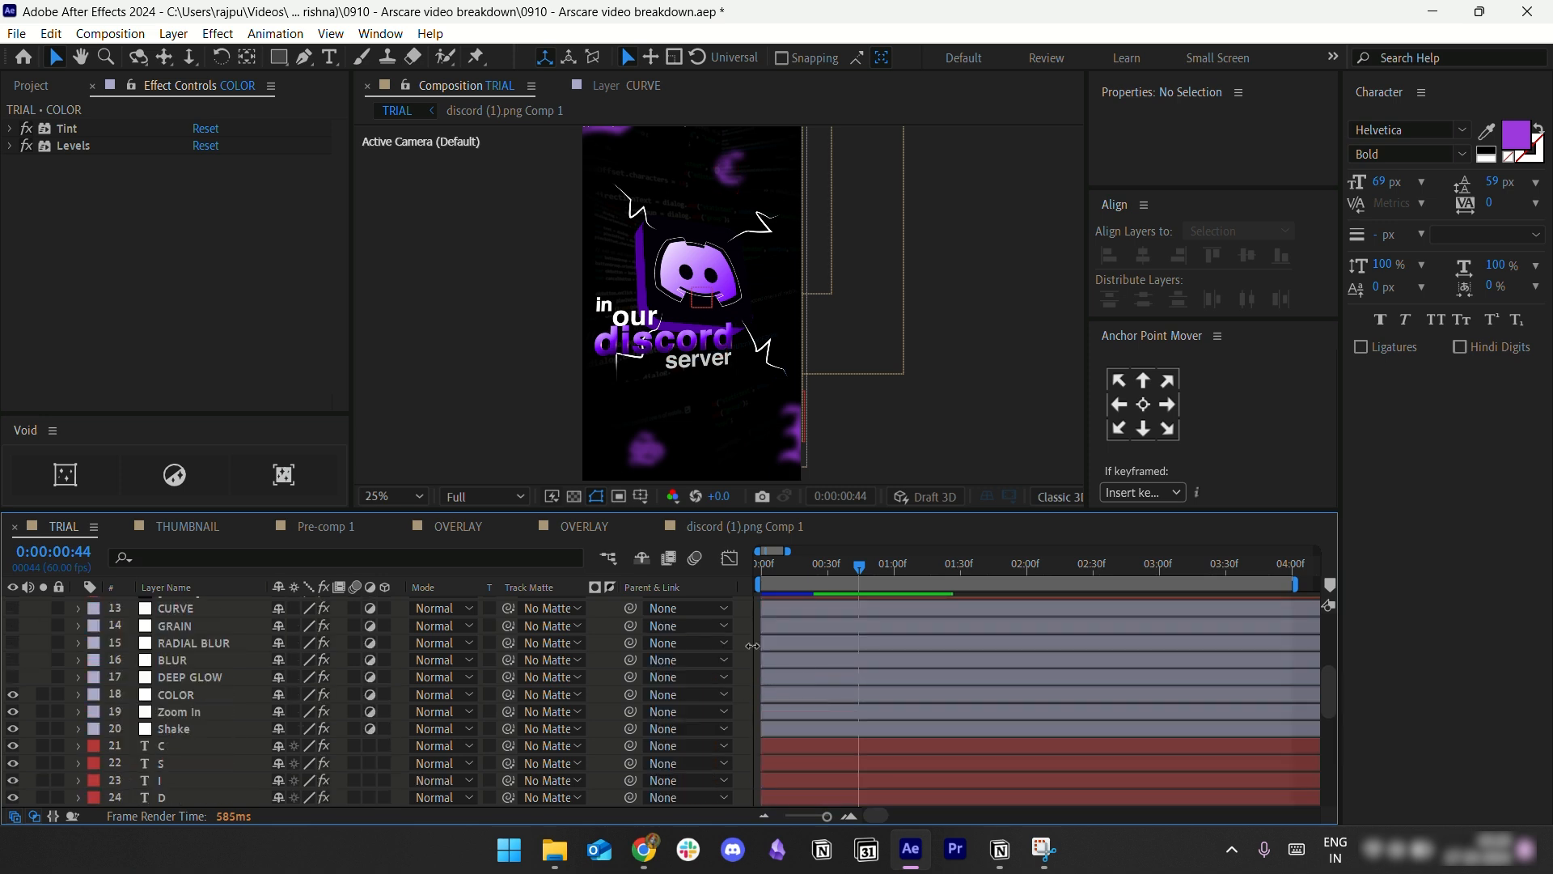
scroll(789, 680, down, 7)
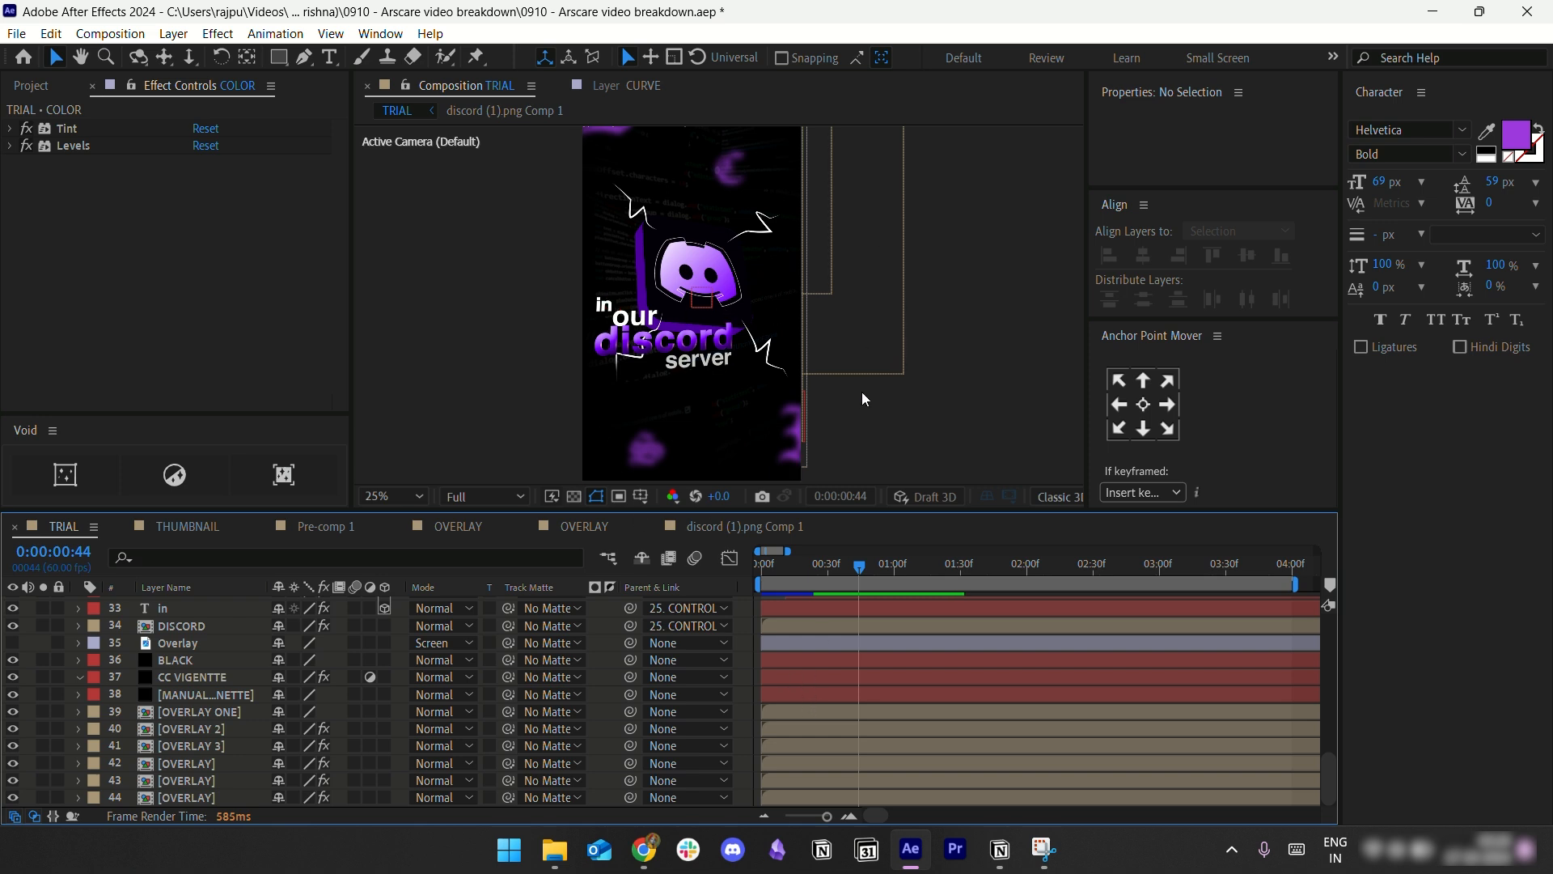
Step: Examine the lowest OVERLAY layer's Gaussian Blur, collapse the effect, and select all six overlay layers, 39 to 44
click(815, 793)
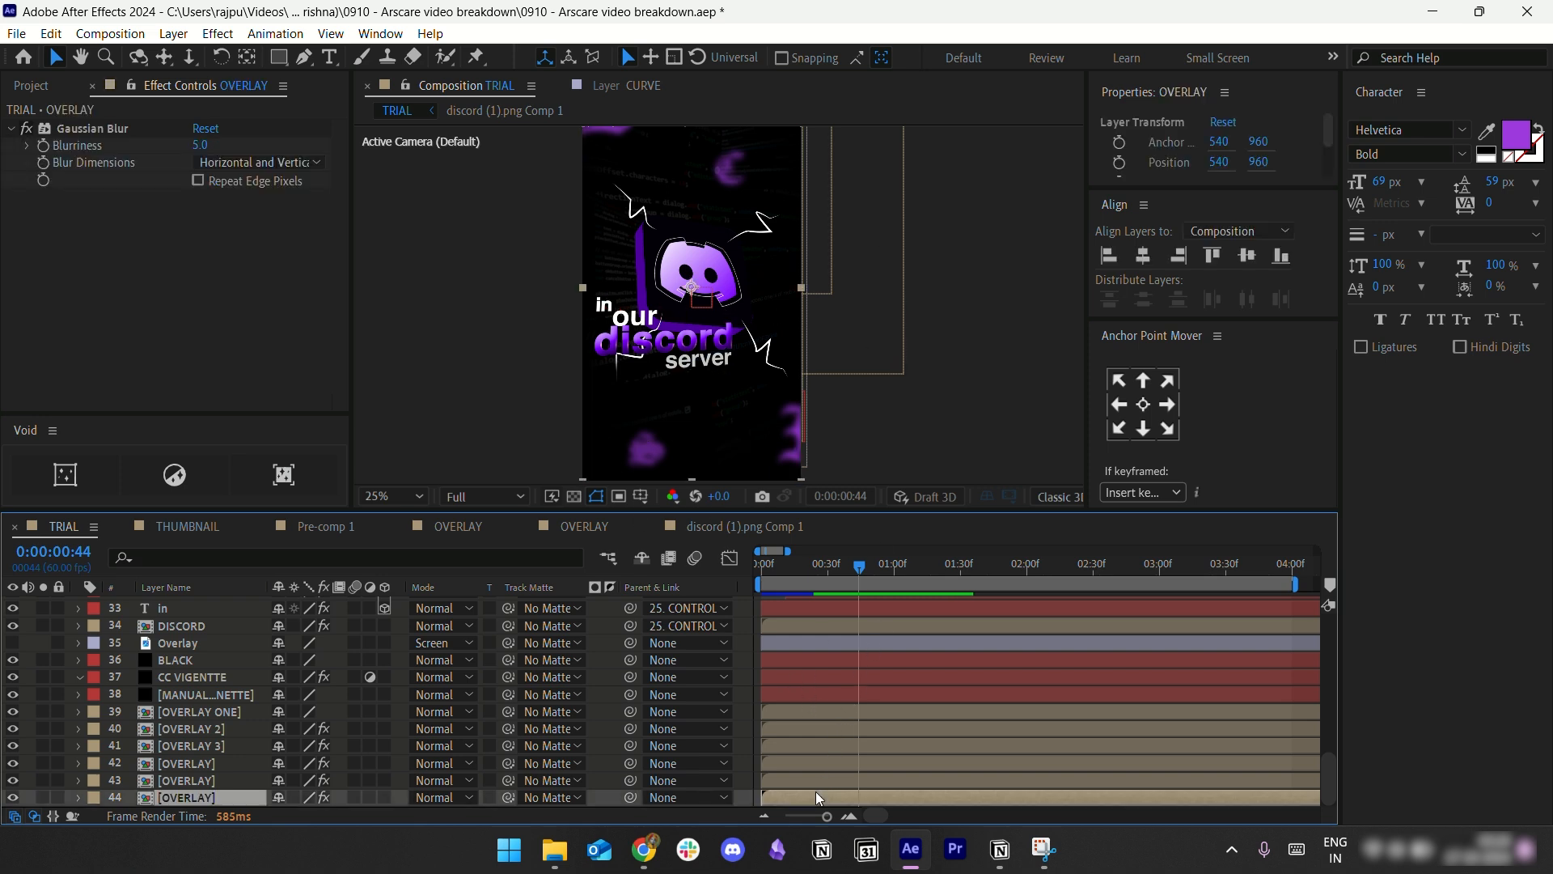
click(12, 130)
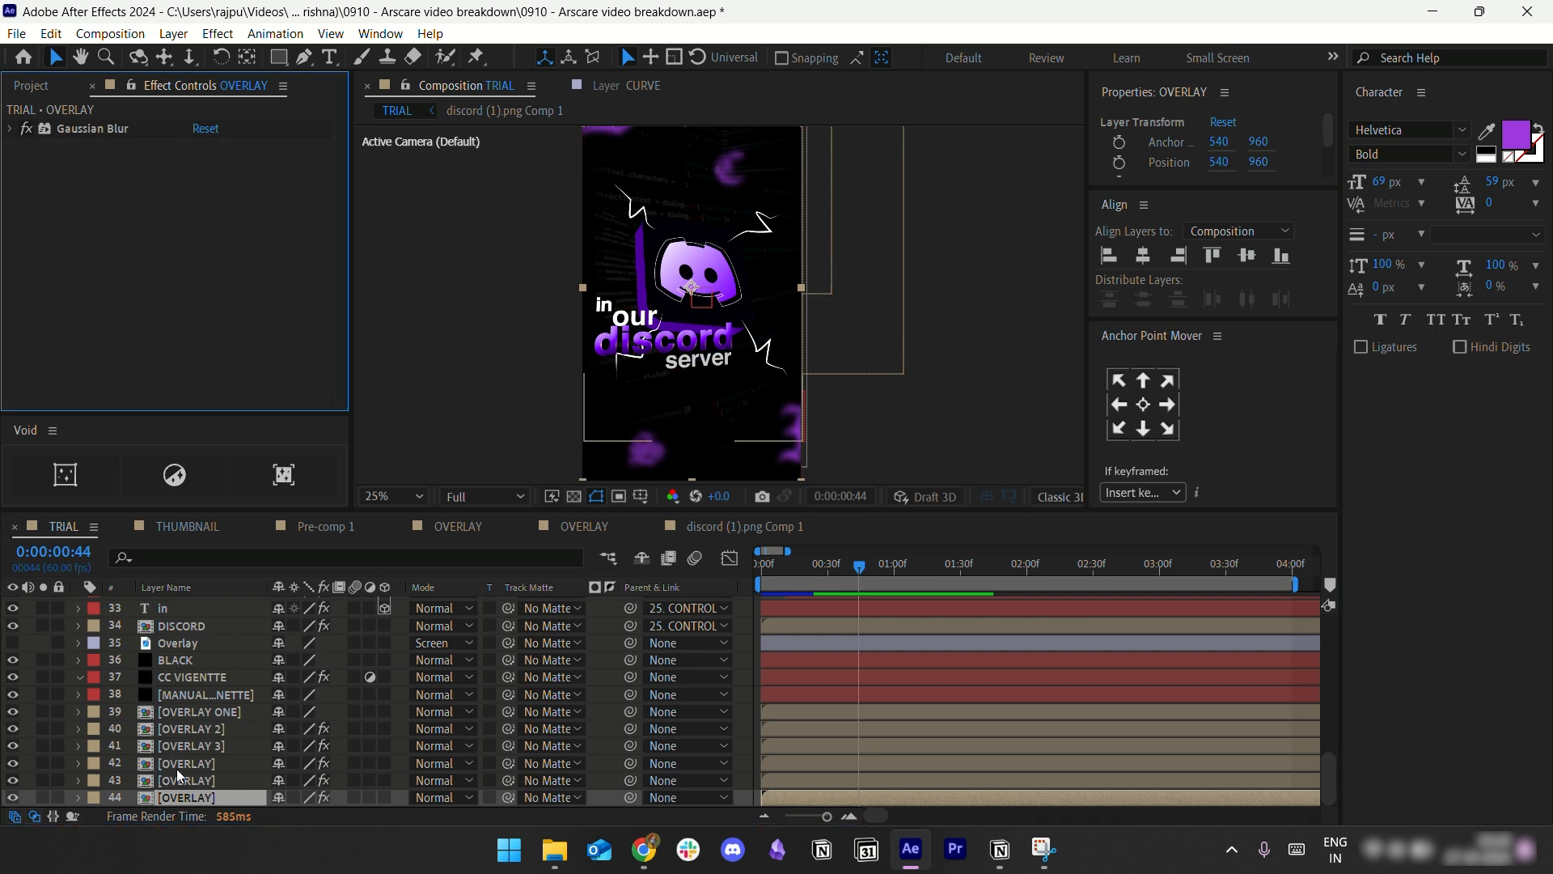
shift+click(174, 712)
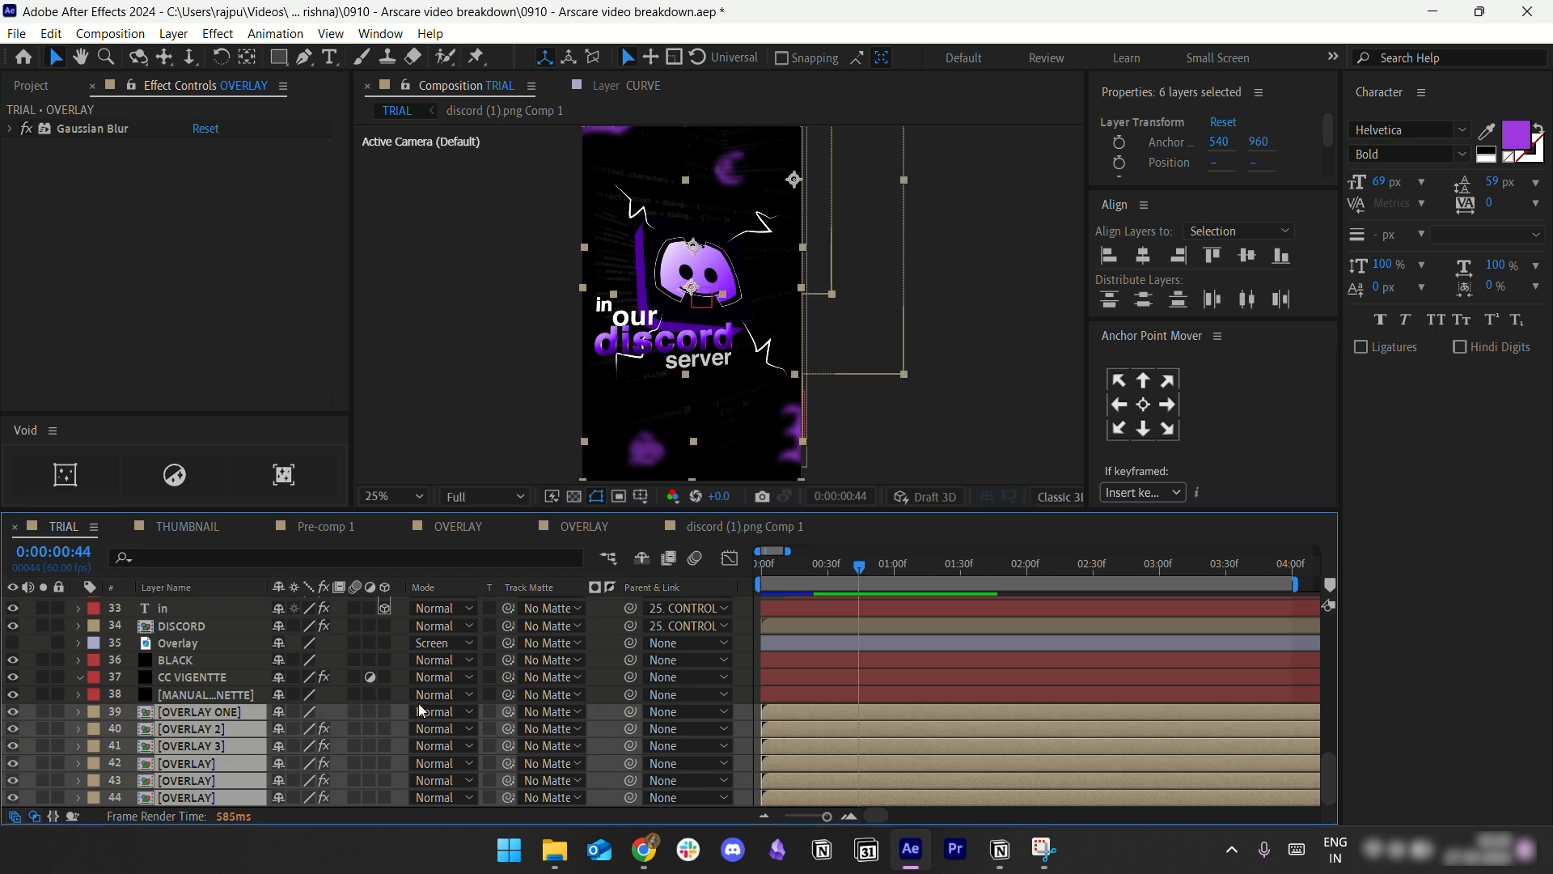
Step: Inspect the MANUAL VIGNETTE layer's elliptical mask and the effect on the CC VIGENTTE layer
click(207, 694)
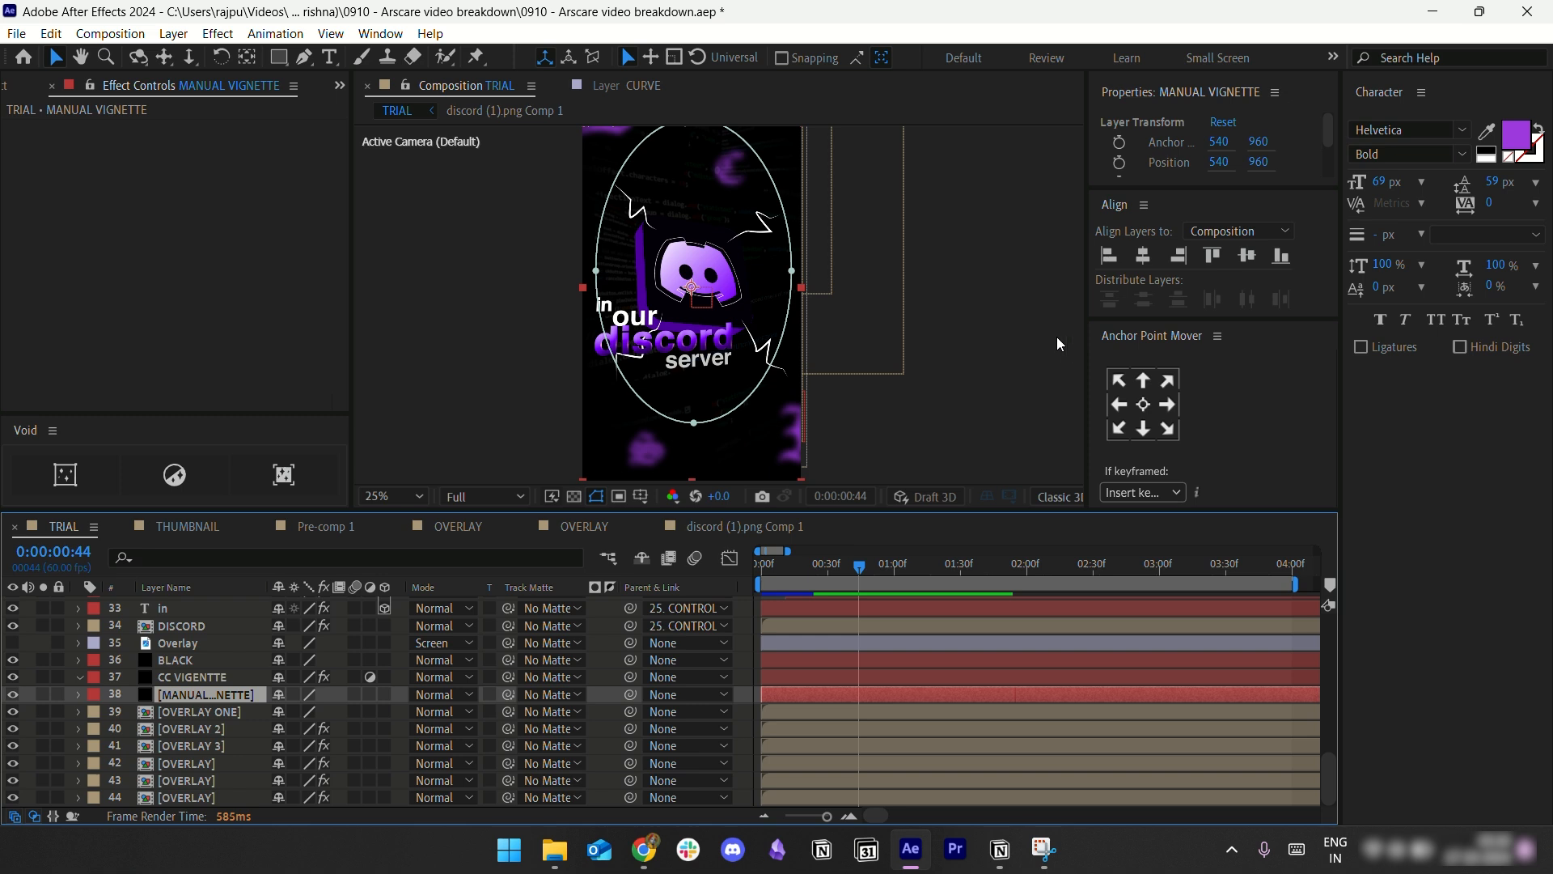
click(215, 674)
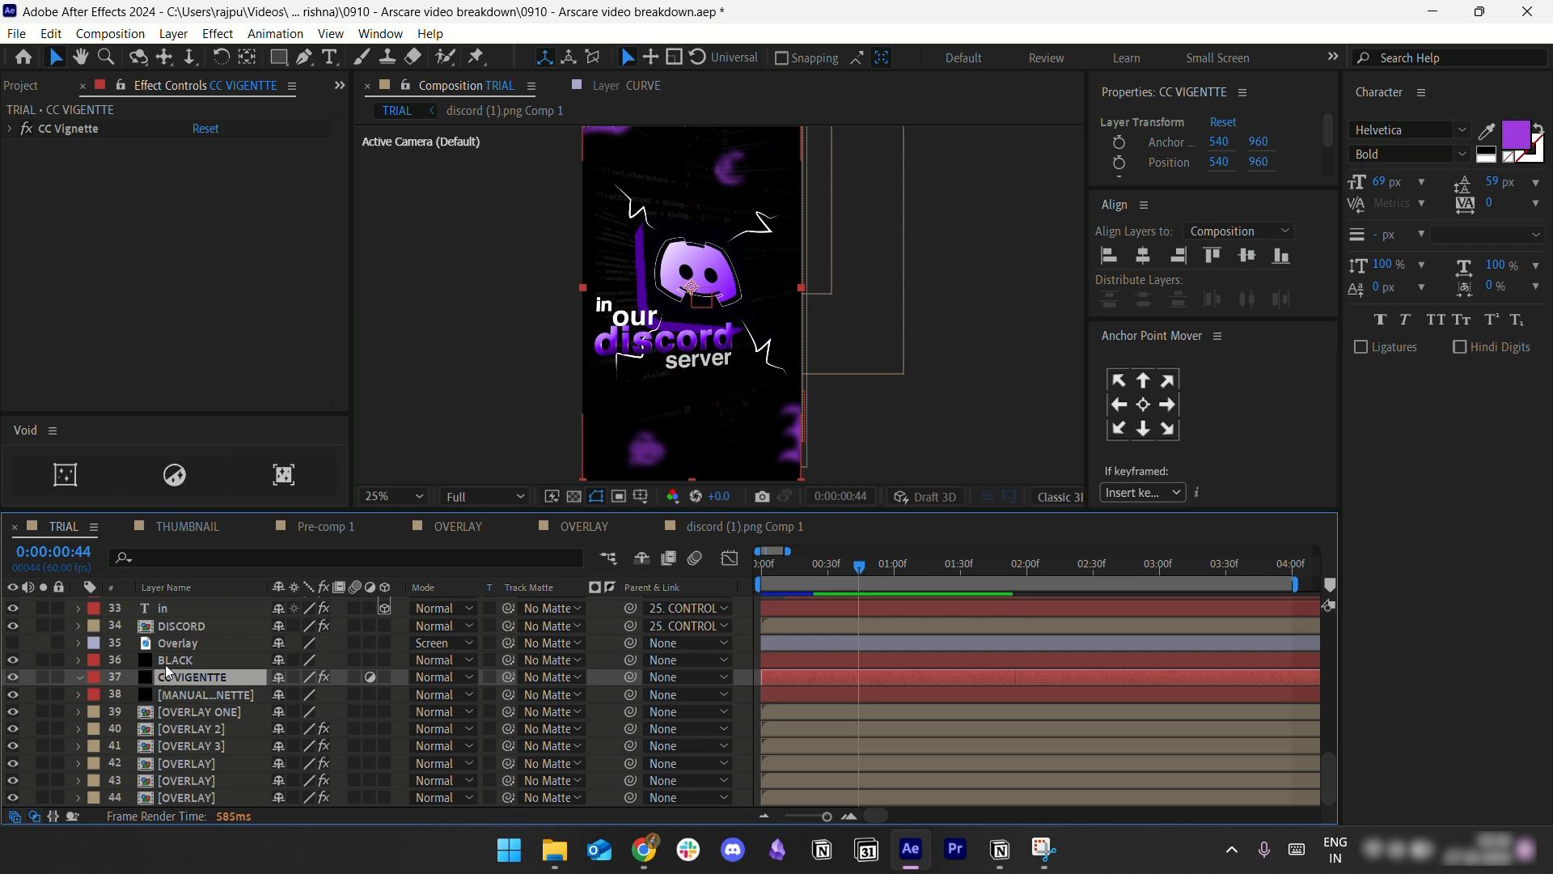
scroll(145, 662, up, 1)
scroll(164, 690, down, 1)
Step: Check the Gaussian Blur effect on the OVERLAY 2 layer and collapse it again
click(173, 728)
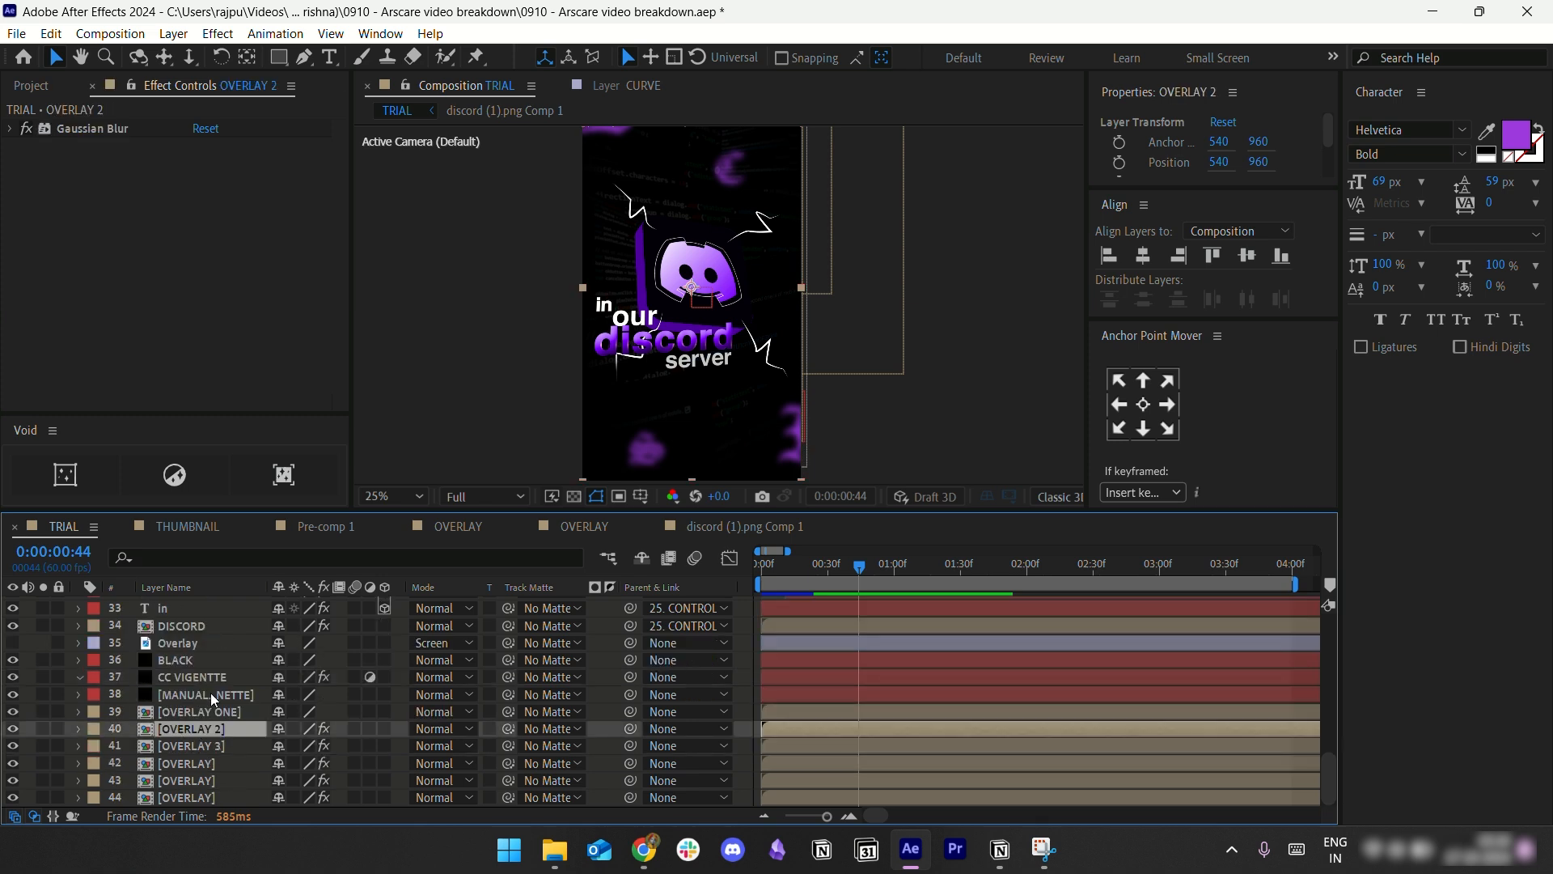
scroll(184, 680, up, 2)
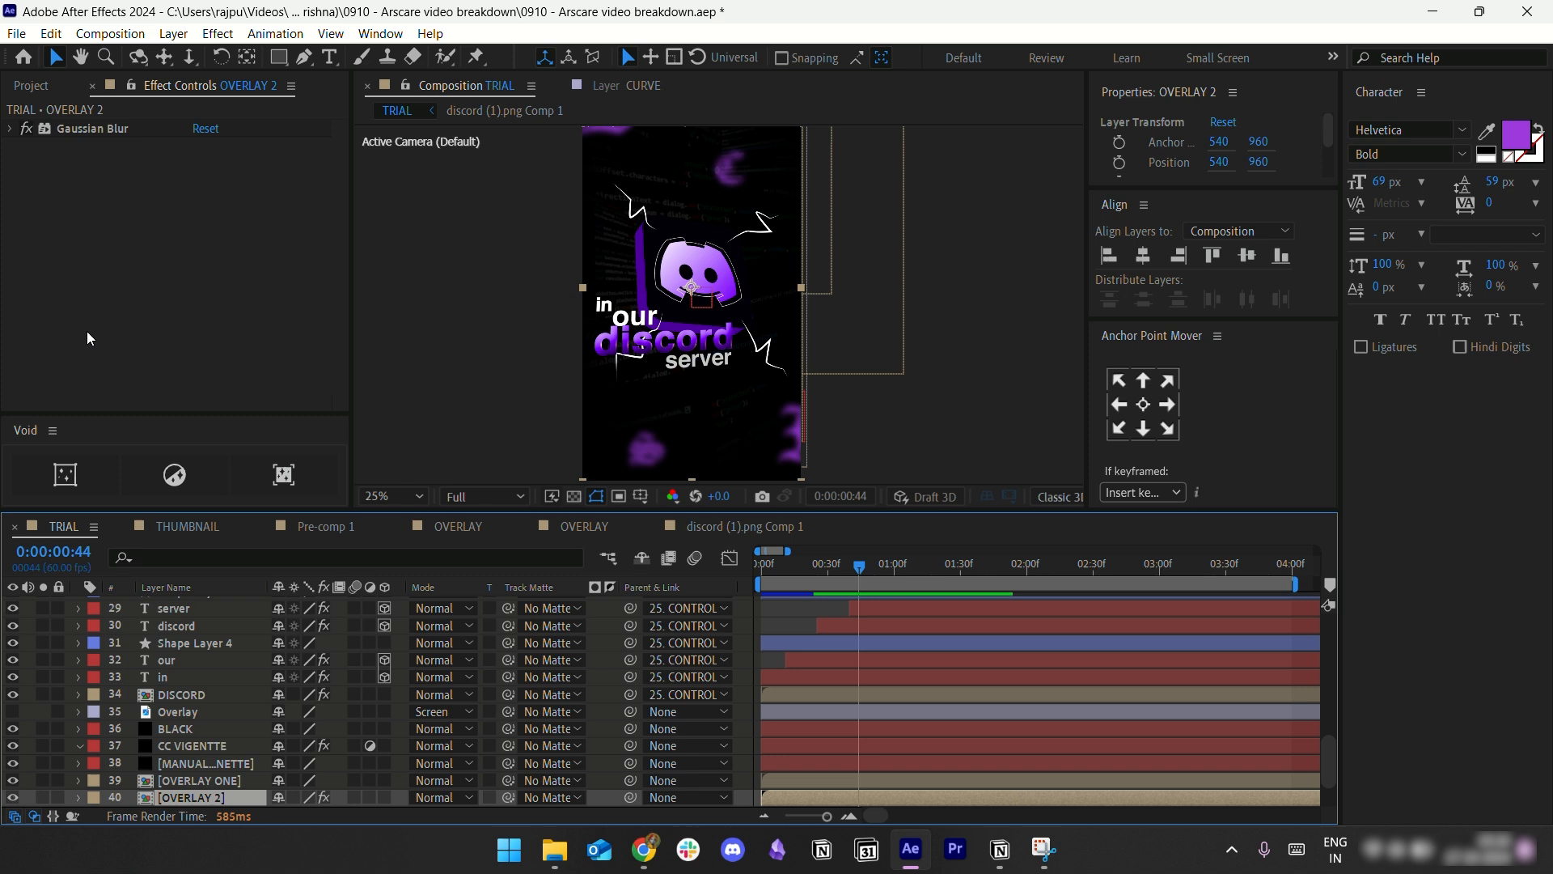
click(10, 128)
click(11, 128)
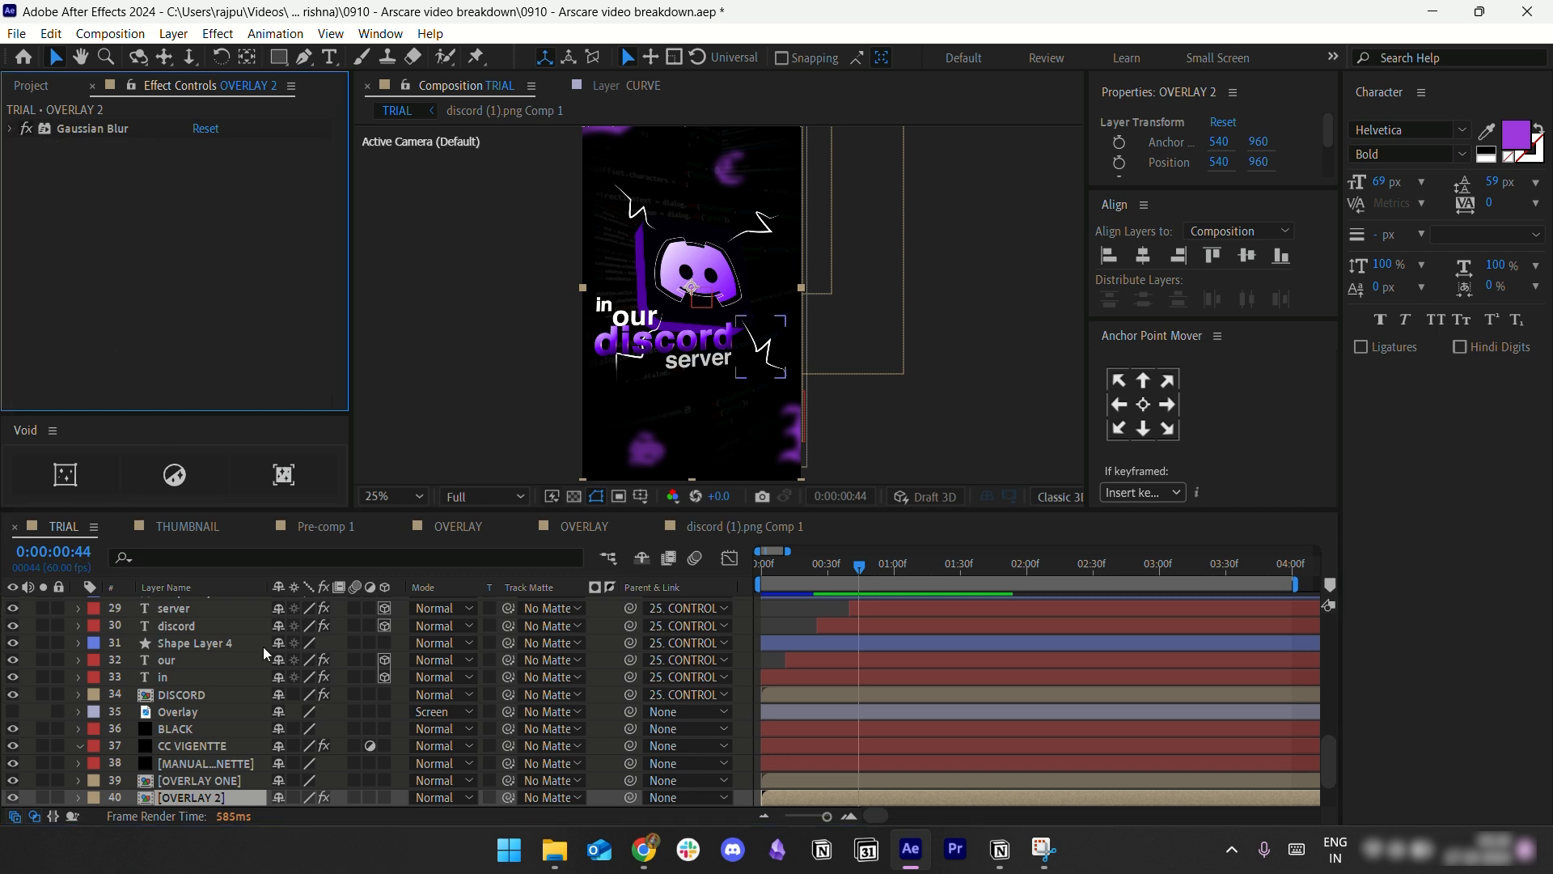
Step: Open the DISCORD layer's Shatter effect with the preview at 50%, and check the available View modes
click(178, 708)
click(179, 694)
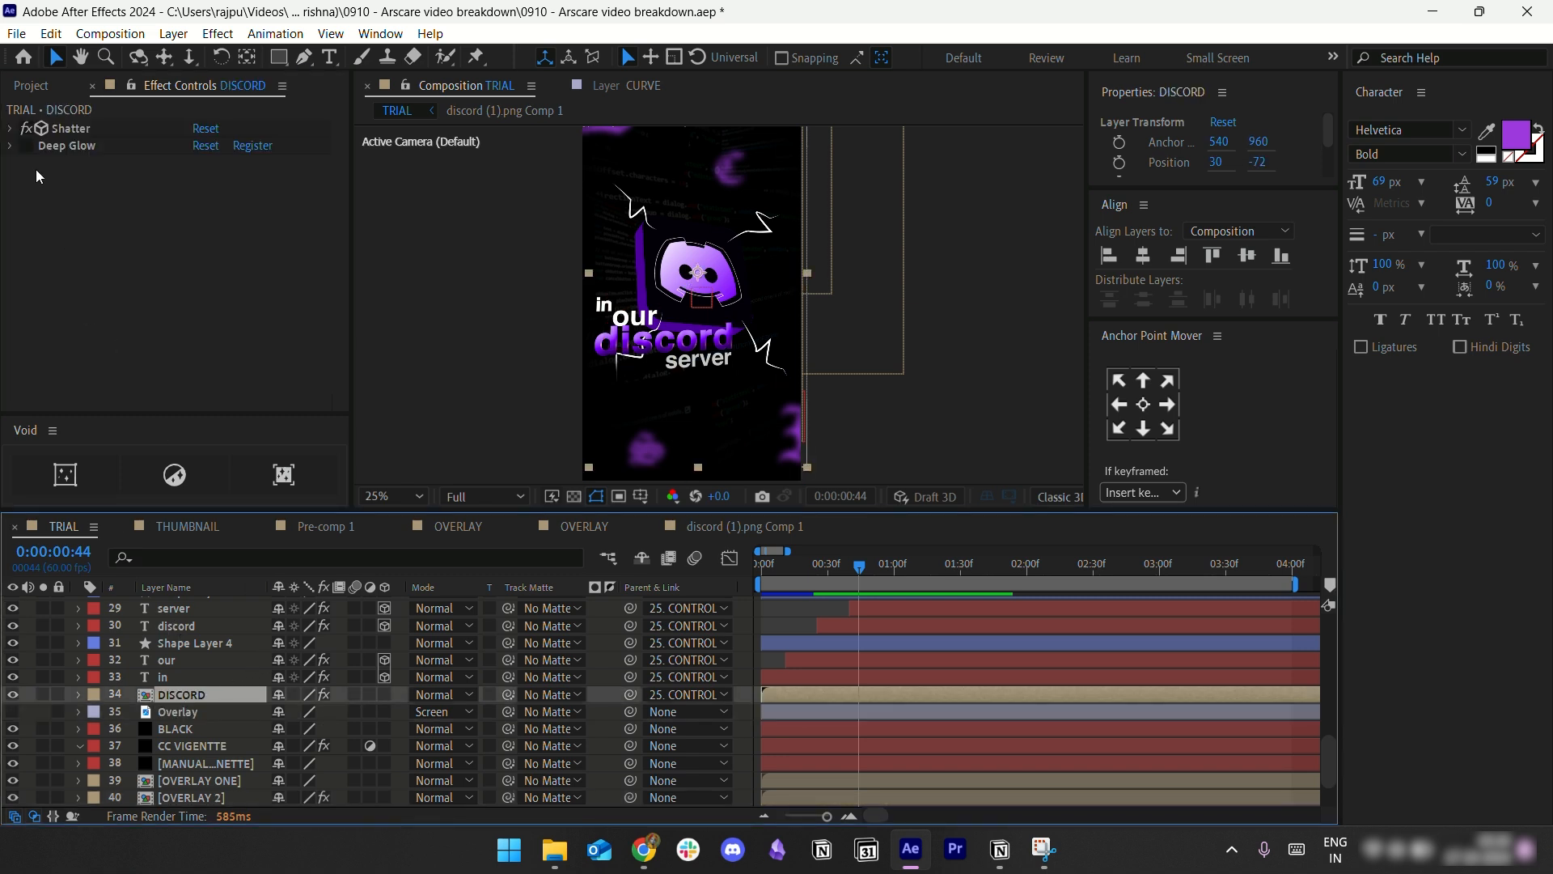
scroll(686, 304, up, 2)
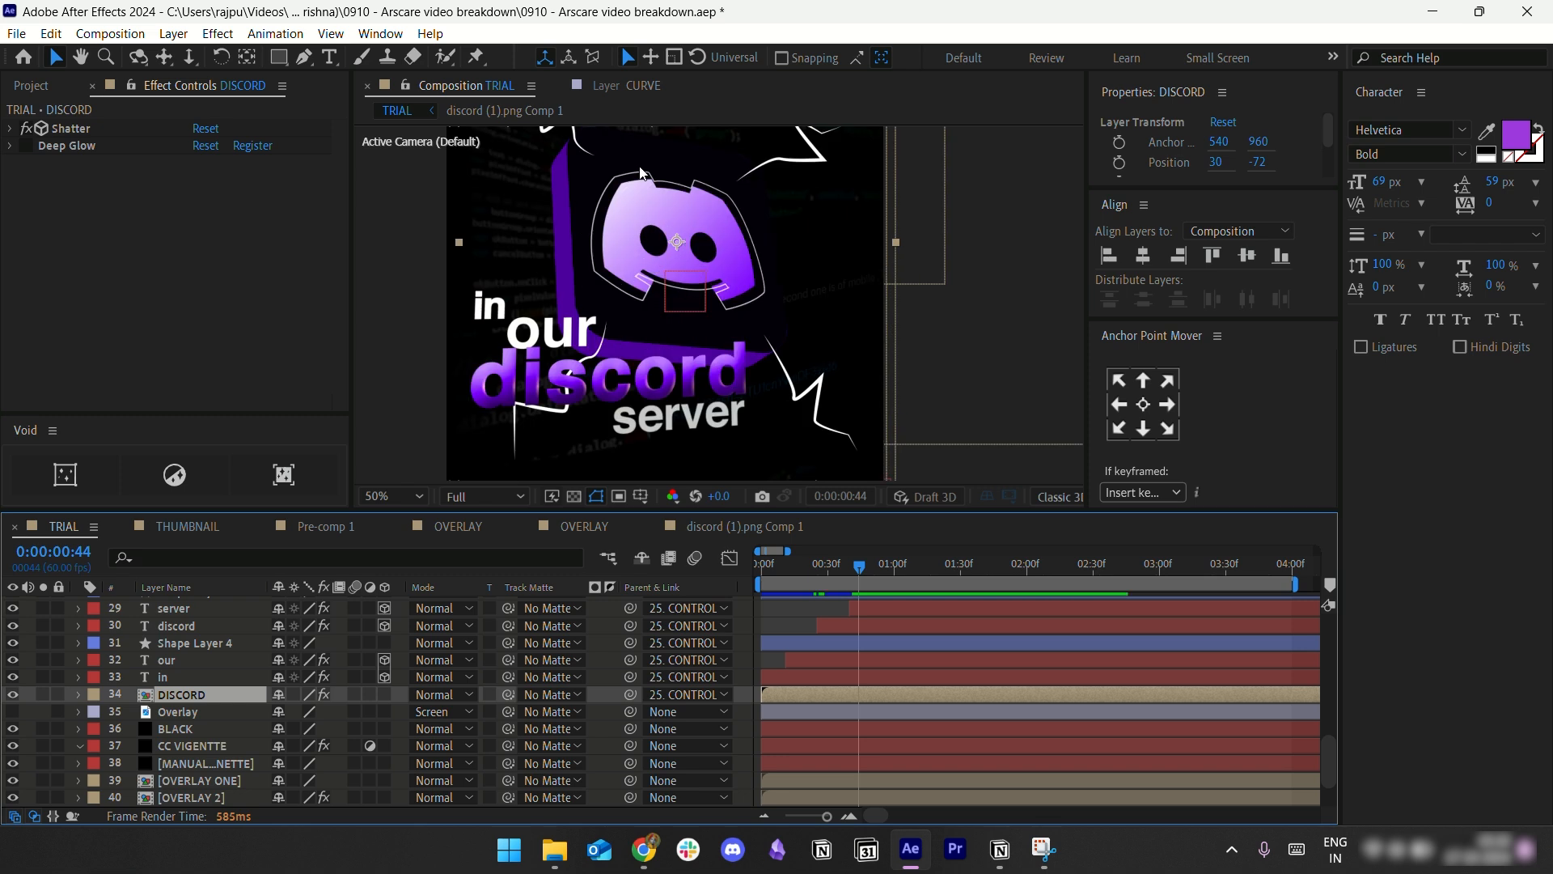
click(10, 130)
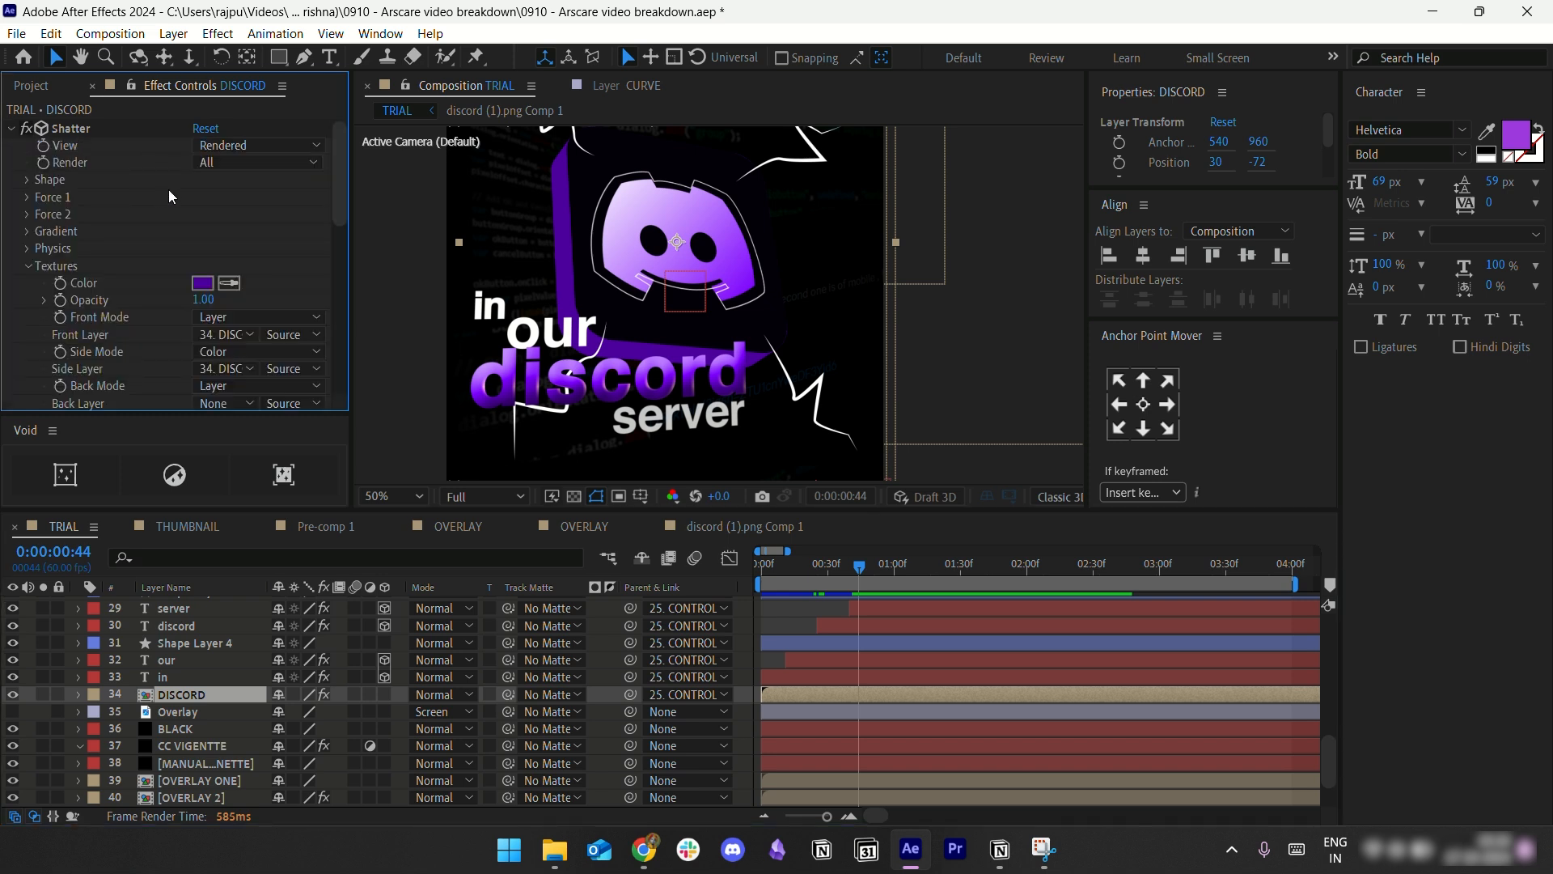
click(221, 151)
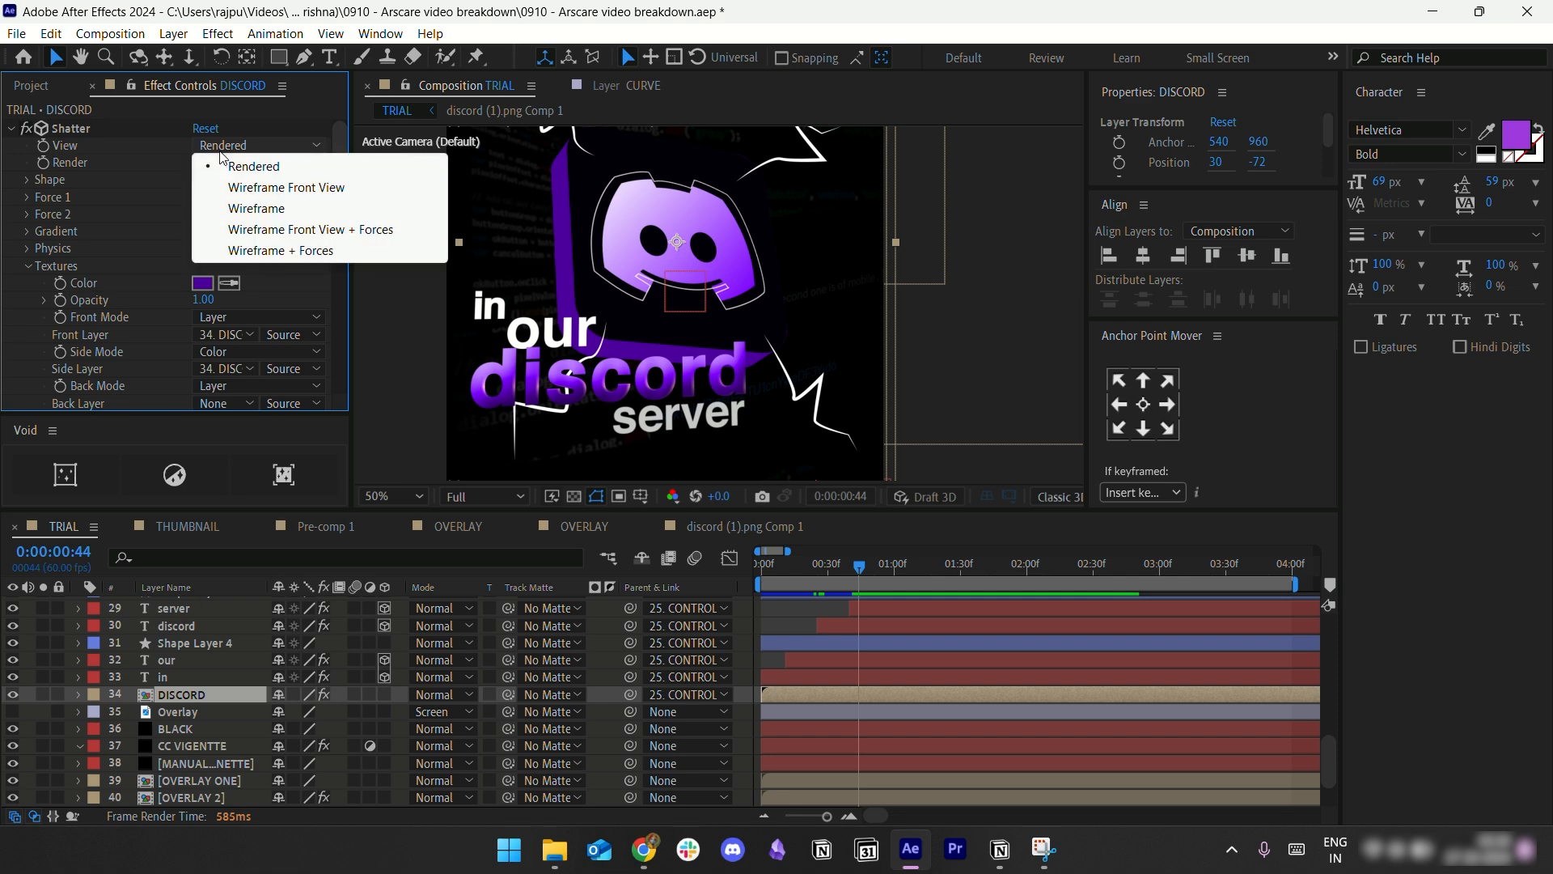
click(158, 186)
Step: Inspect the Shatter effect's Shape settings, including the layer choices for Custom Shatter Map, and collapse the group
click(29, 180)
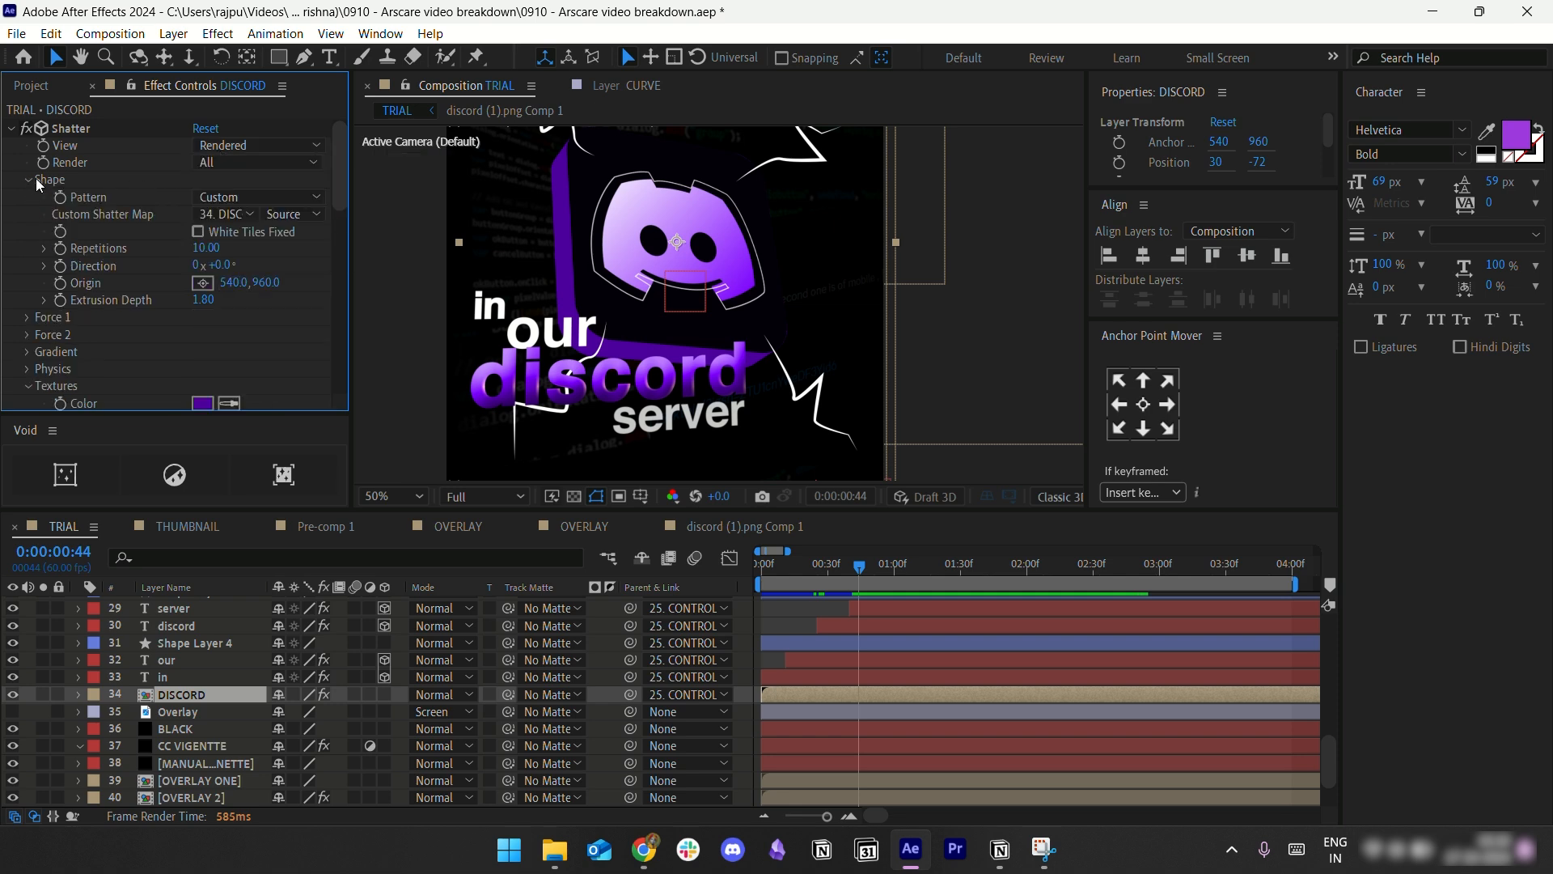
click(236, 213)
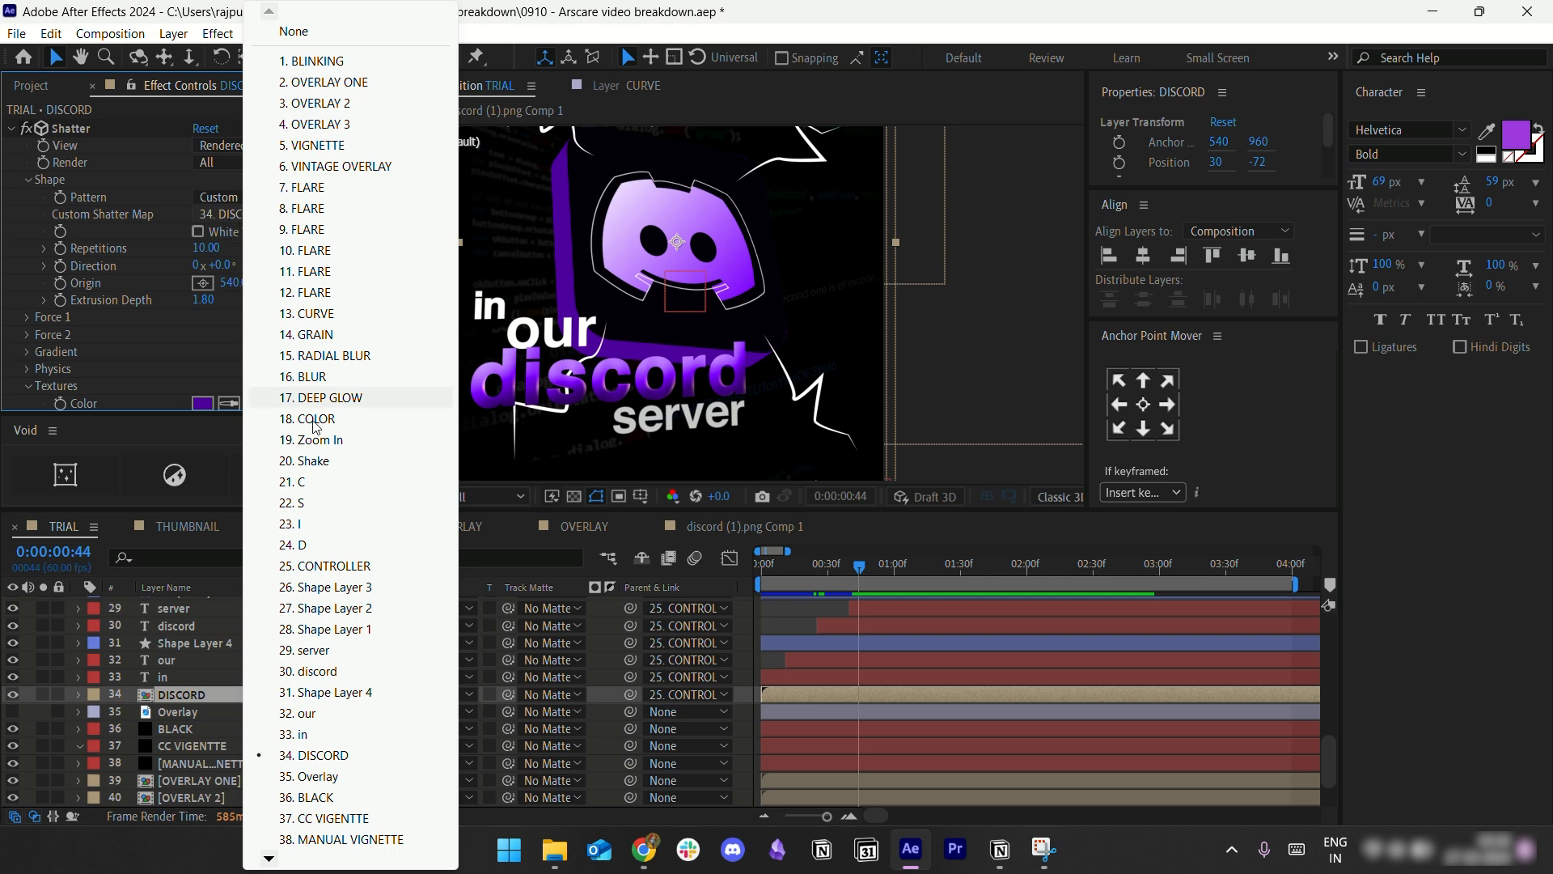
click(215, 217)
click(216, 215)
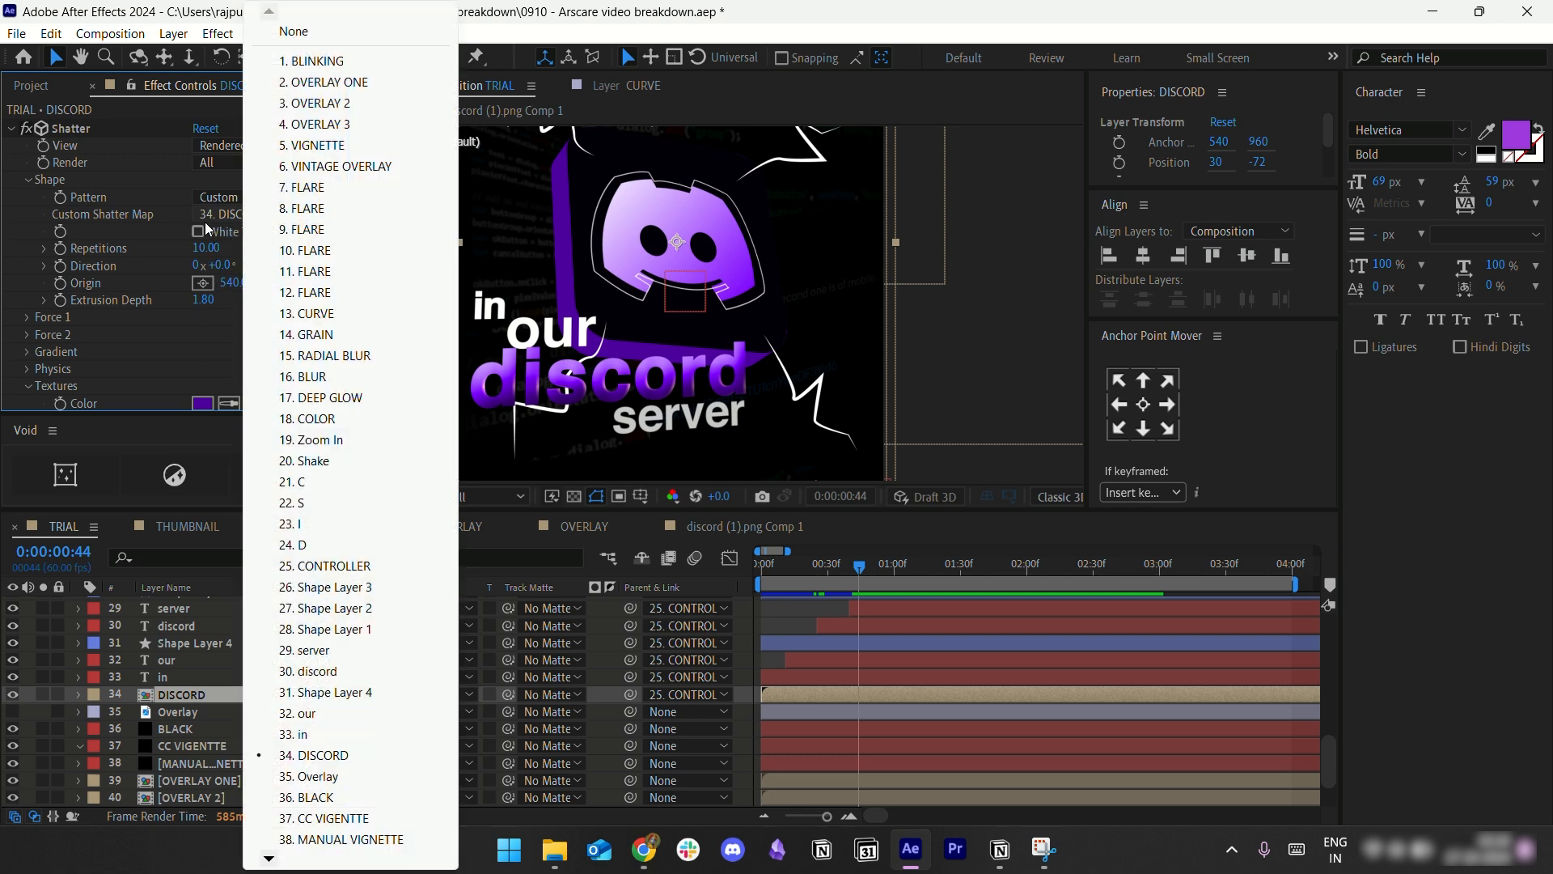
click(207, 222)
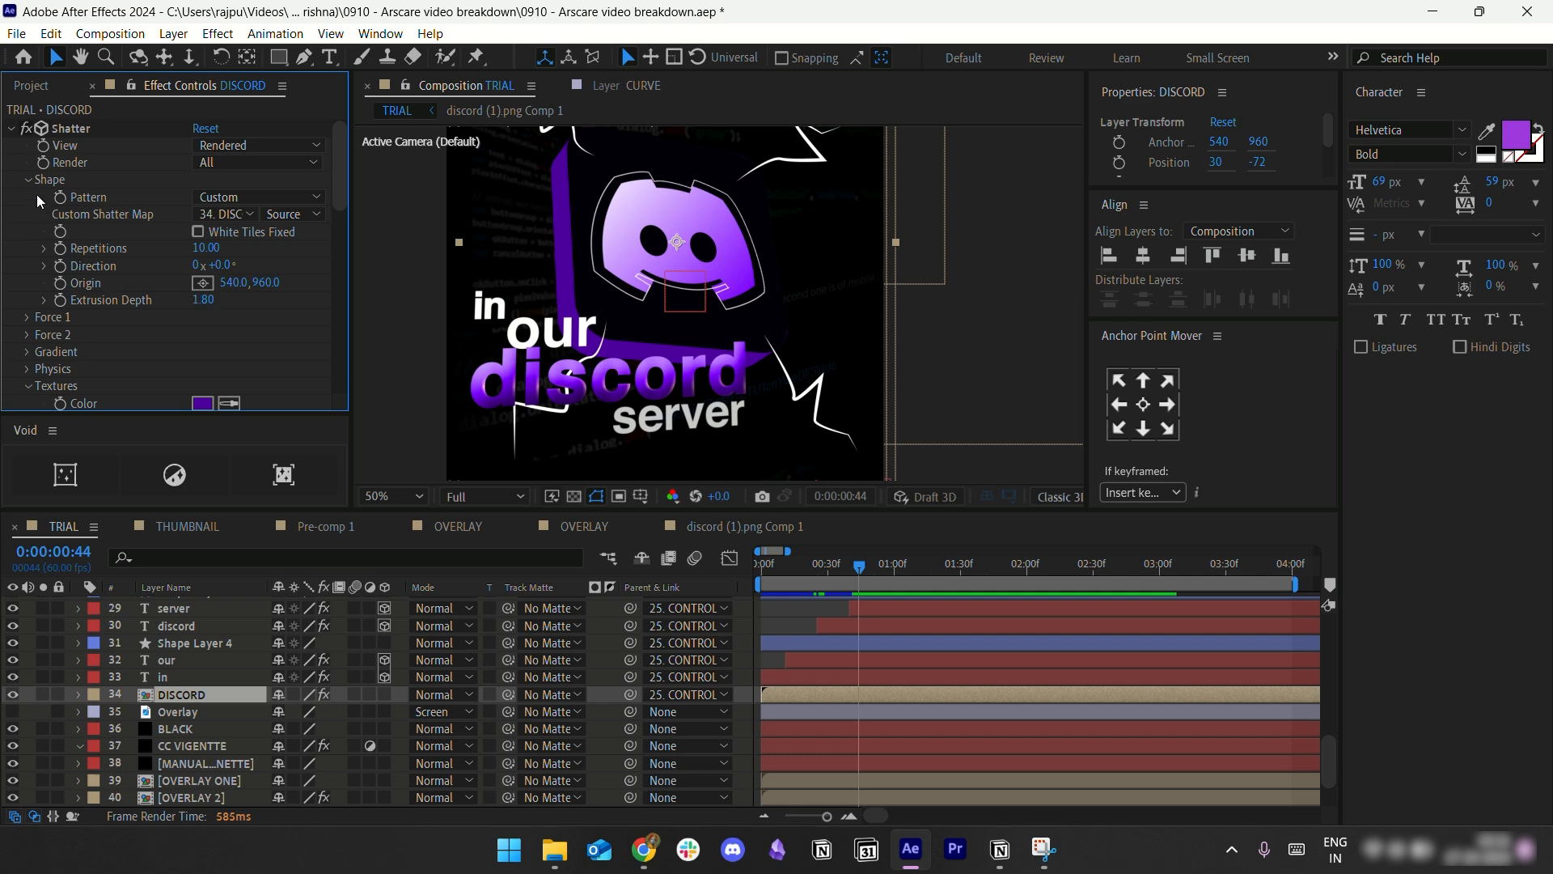
click(51, 180)
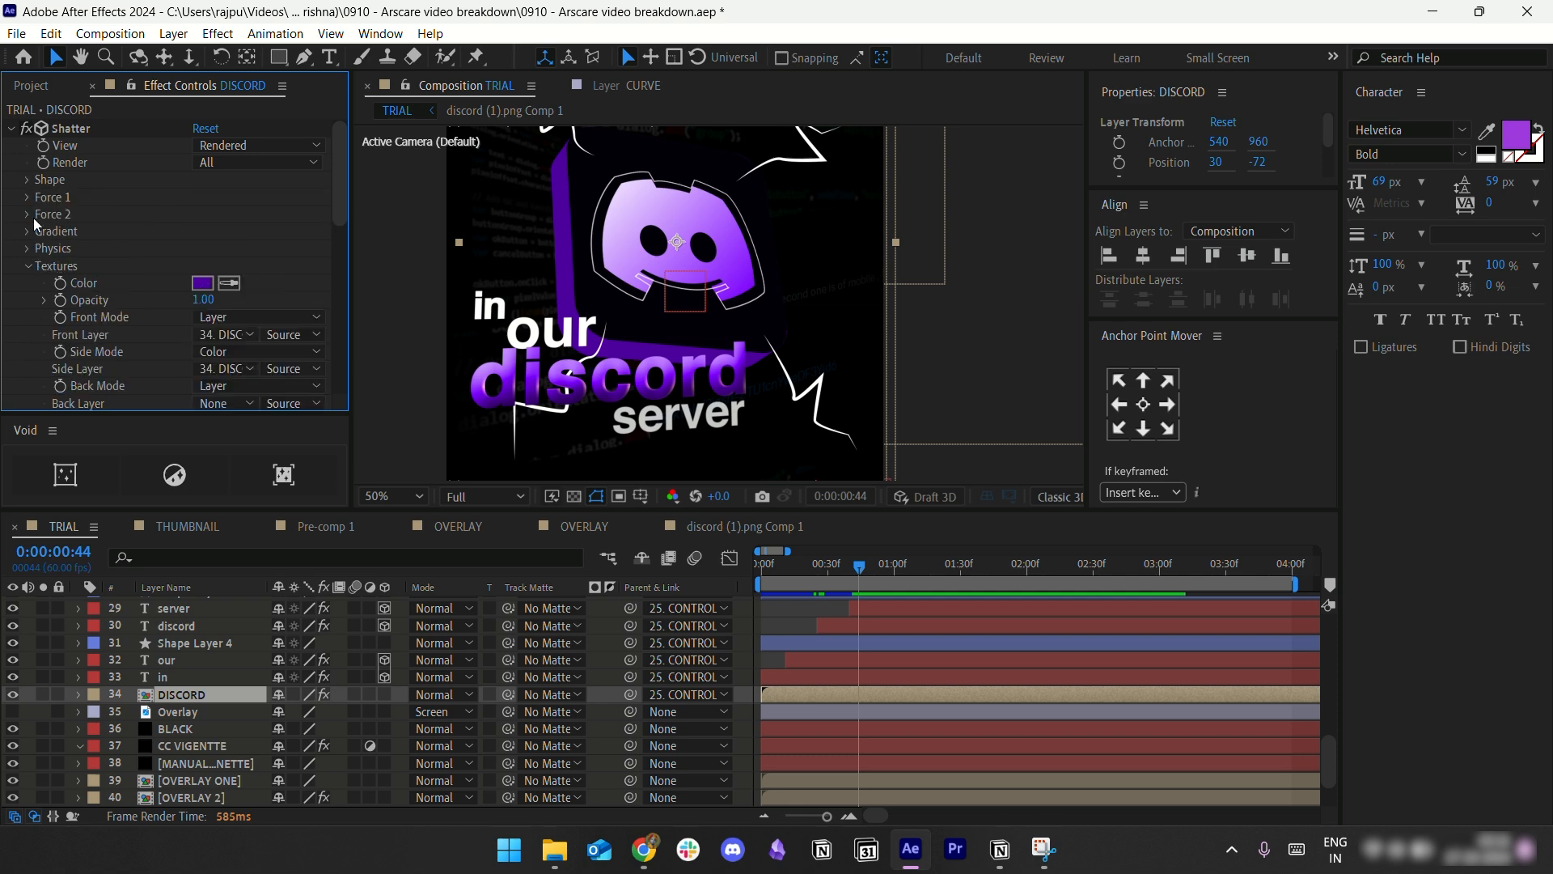
Step: Check the layer choices for Gradient Layer in the Shatter effect's Gradient group and collapse the group
click(27, 230)
click(244, 267)
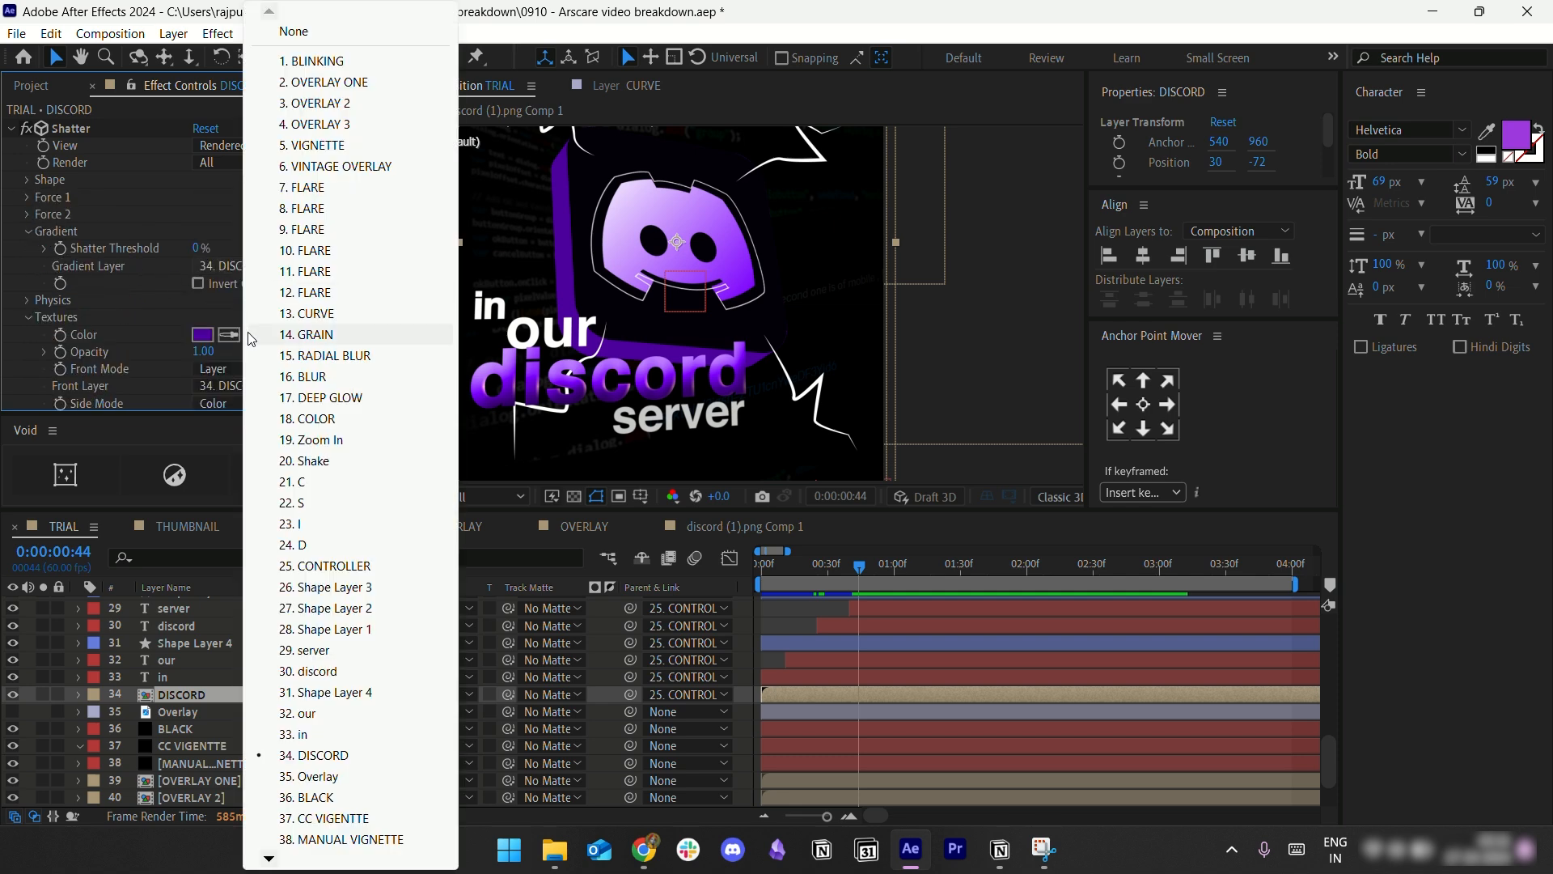
click(26, 234)
click(28, 231)
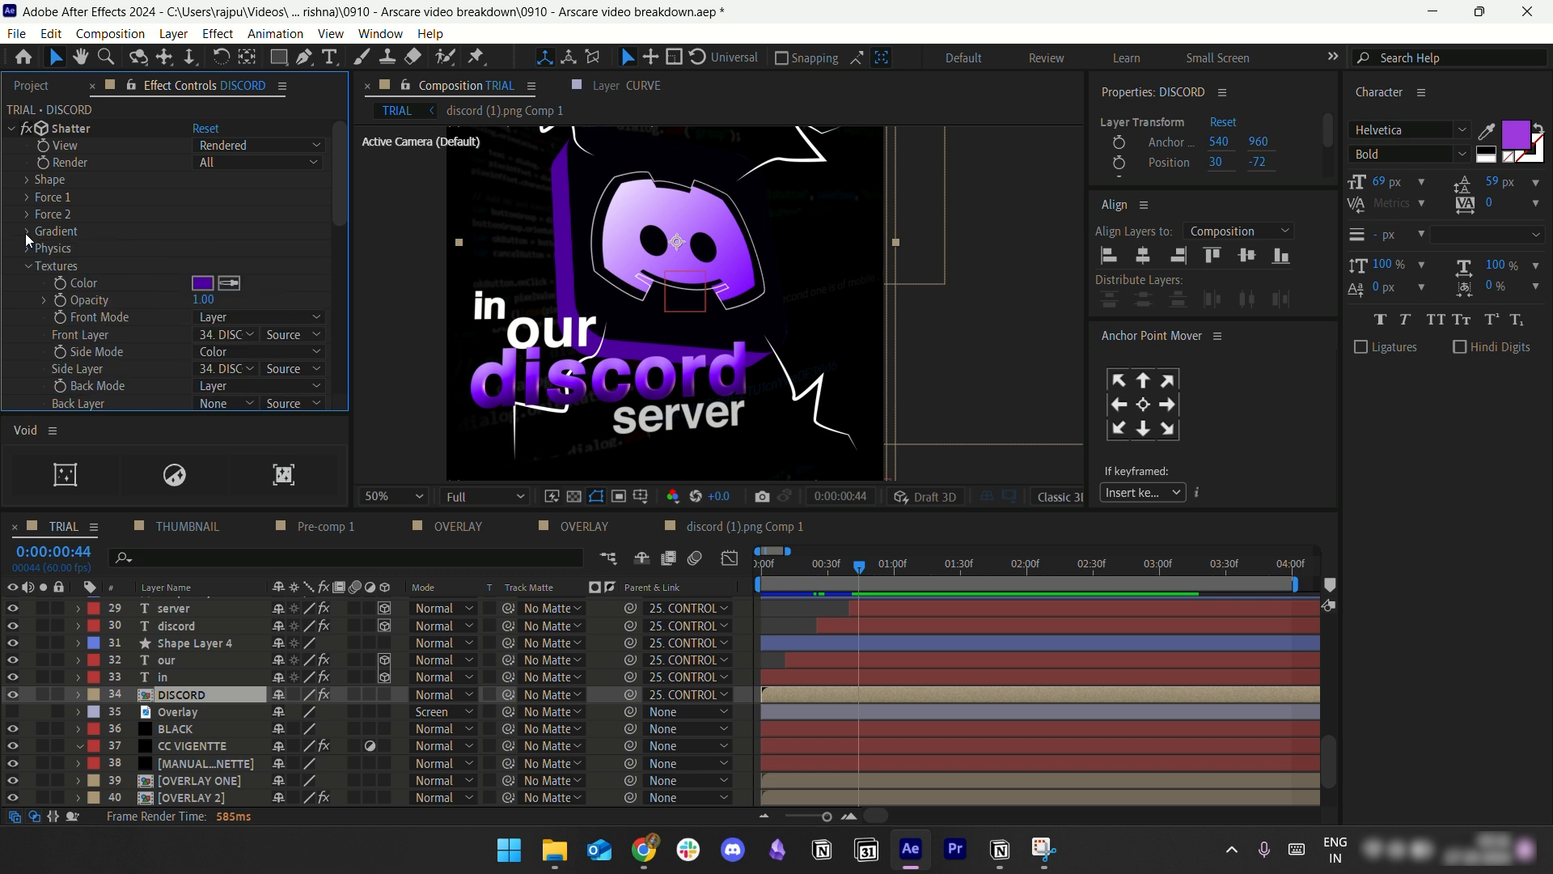
Step: Review the Side Mode and Side Layer options in the Shatter effect's Textures group
scroll(122, 251, down, 3)
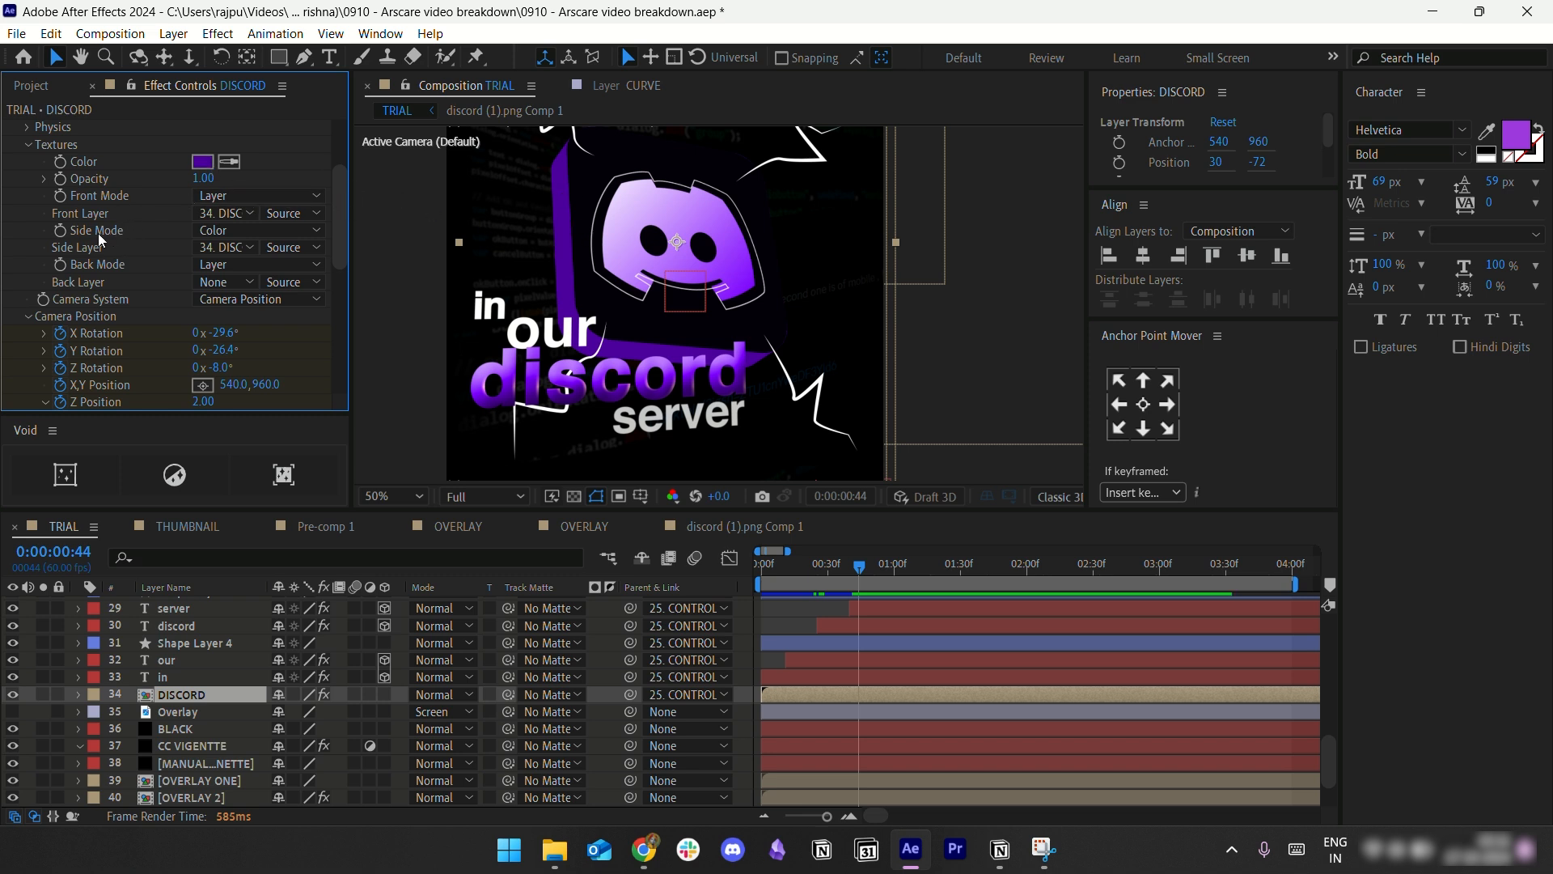
click(234, 229)
click(138, 236)
click(220, 247)
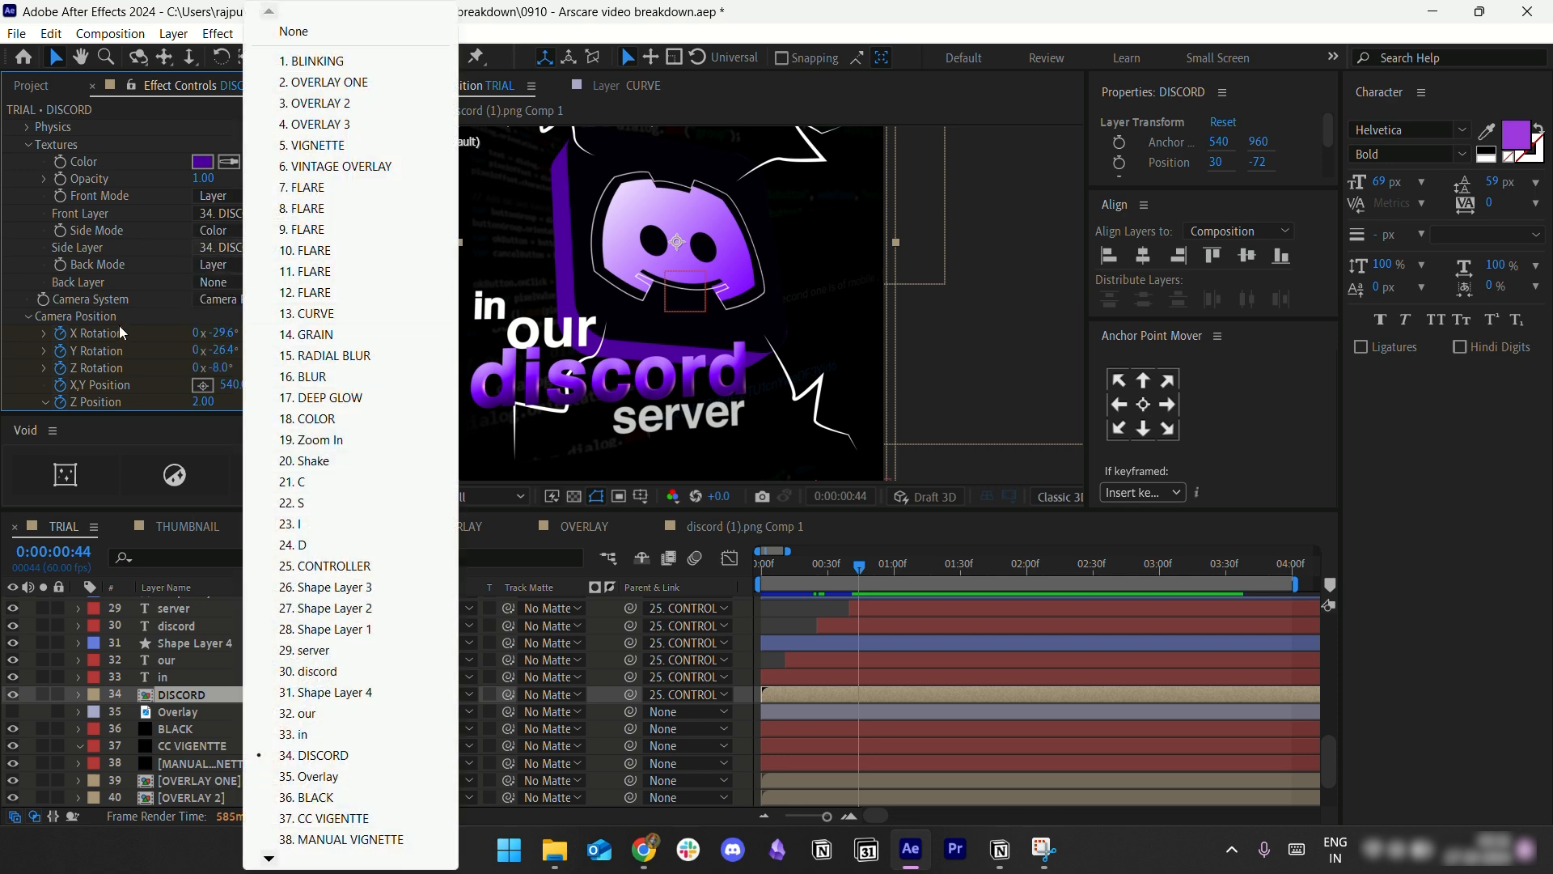
click(128, 278)
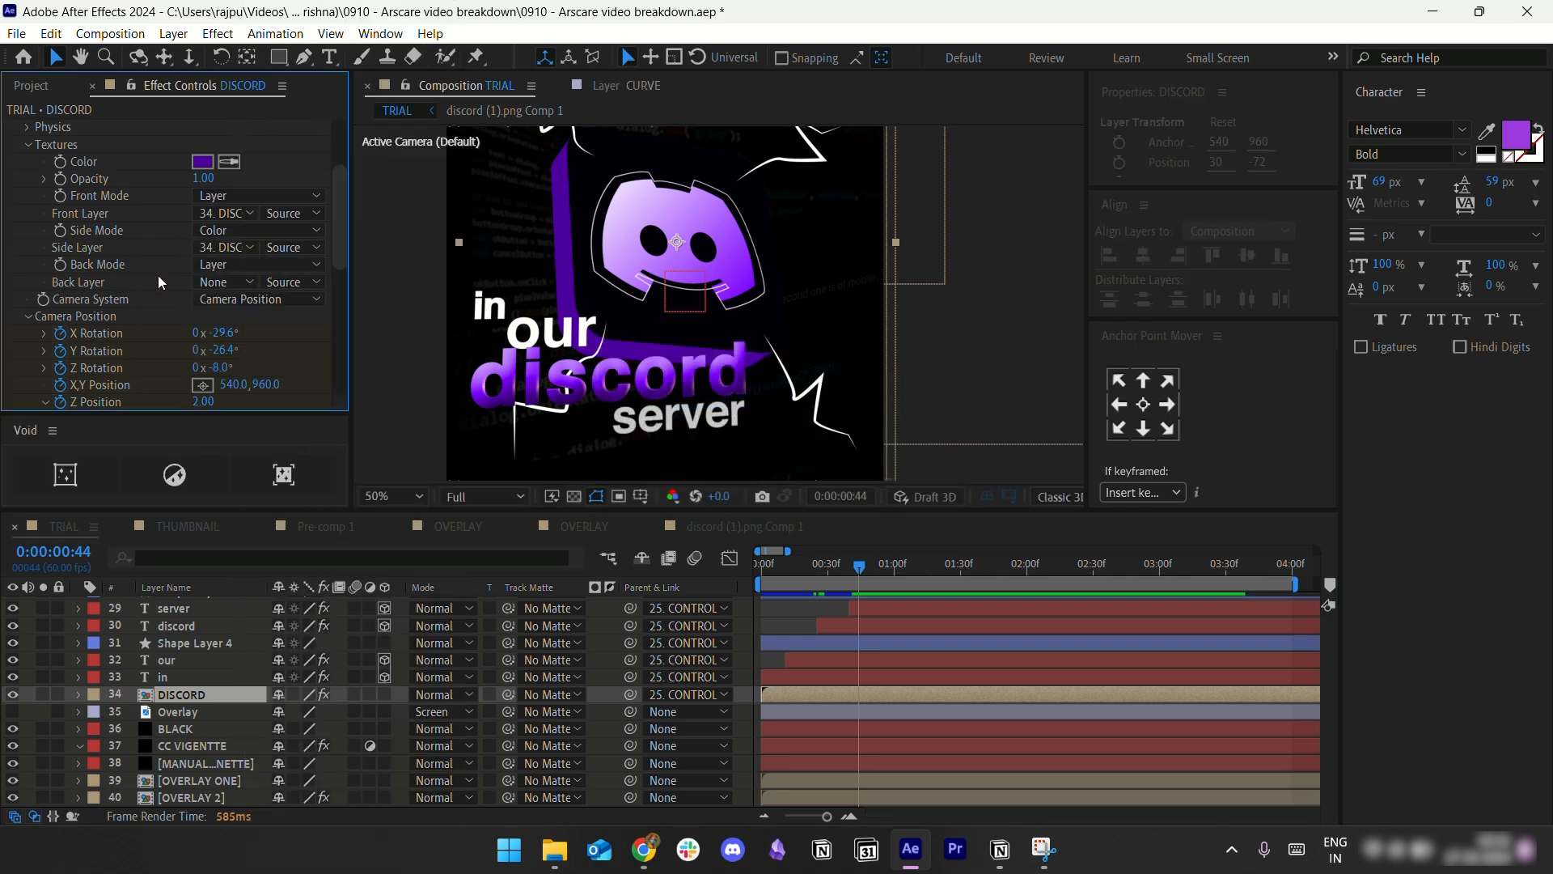
Step: Return to the first frame, check the Back Mode and Back Layer texture options, and undo the last action
click(770, 575)
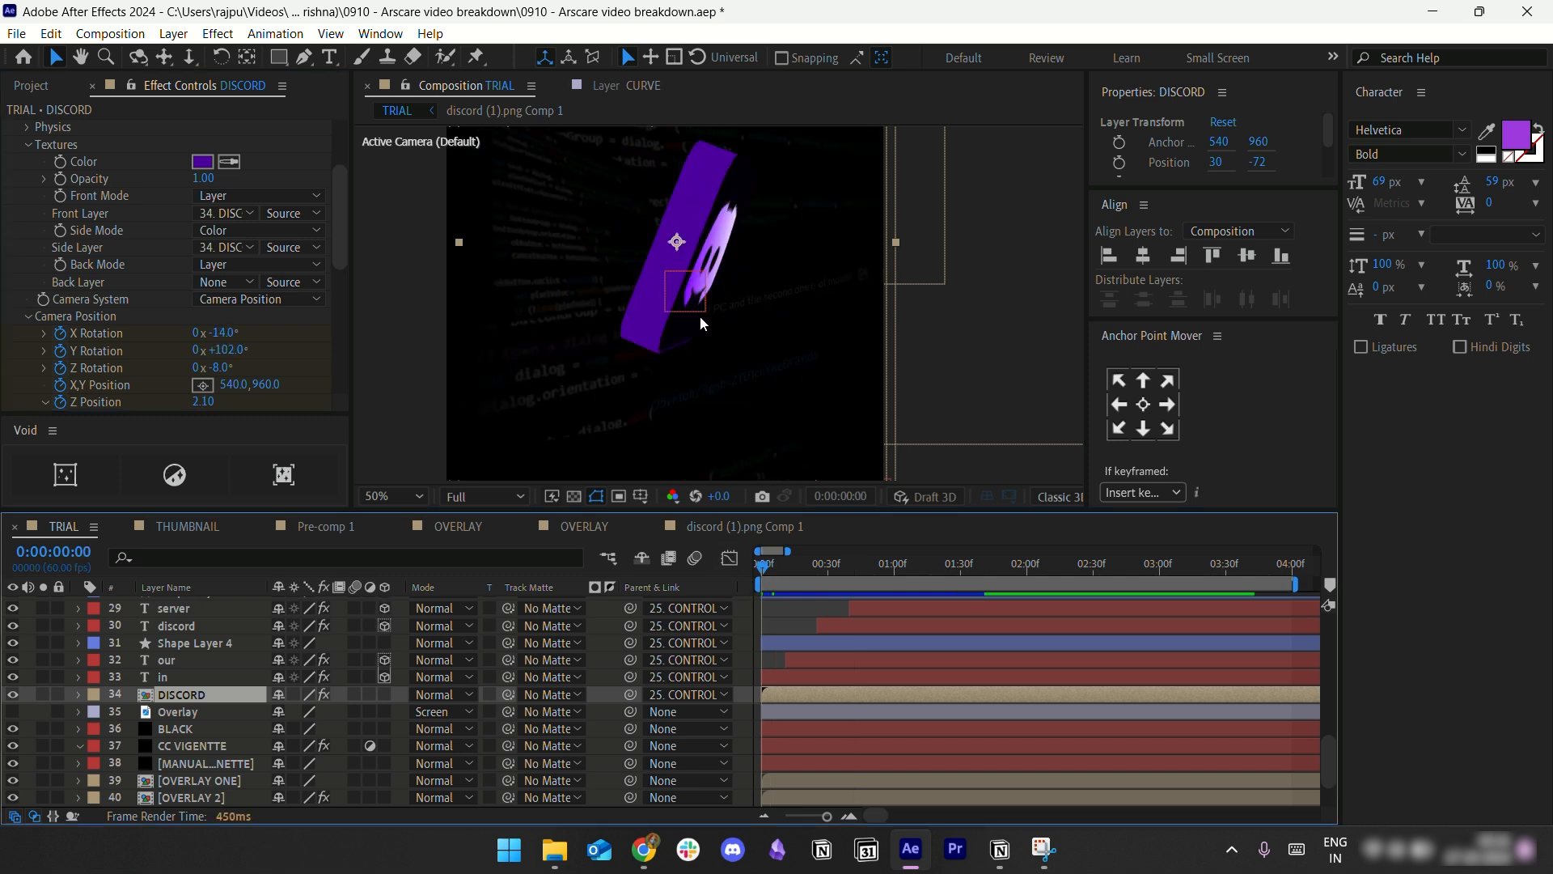
click(267, 265)
click(219, 284)
key(ctrl+z)
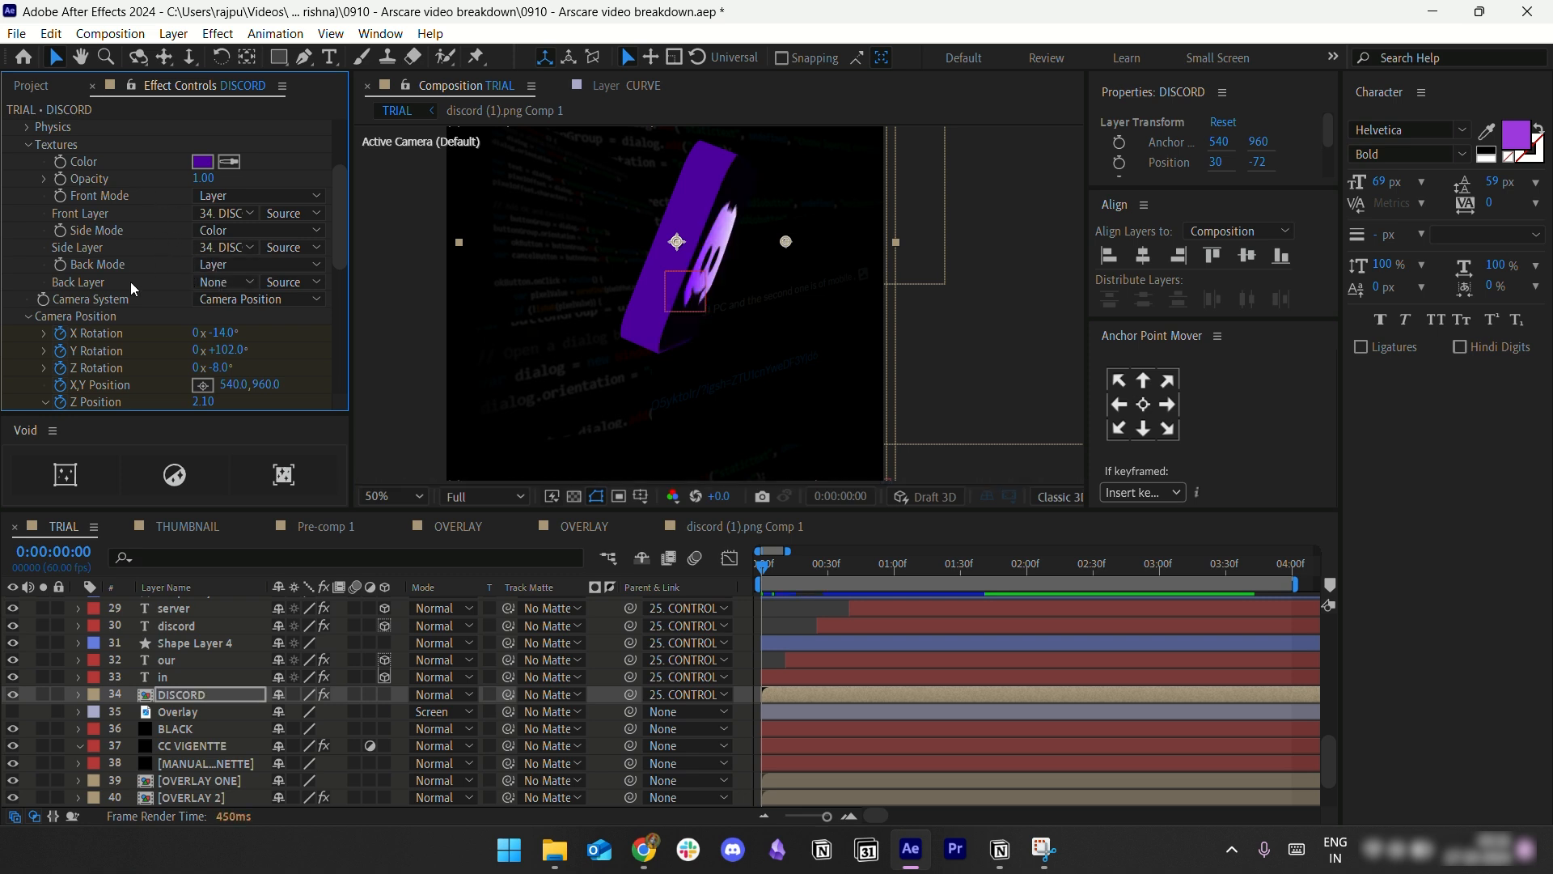
Step: Collapse the Textures group and examine the Shatter effect's Camera Position and Lighting settings
scroll(81, 259, down, 2)
scroll(32, 226, up, 4)
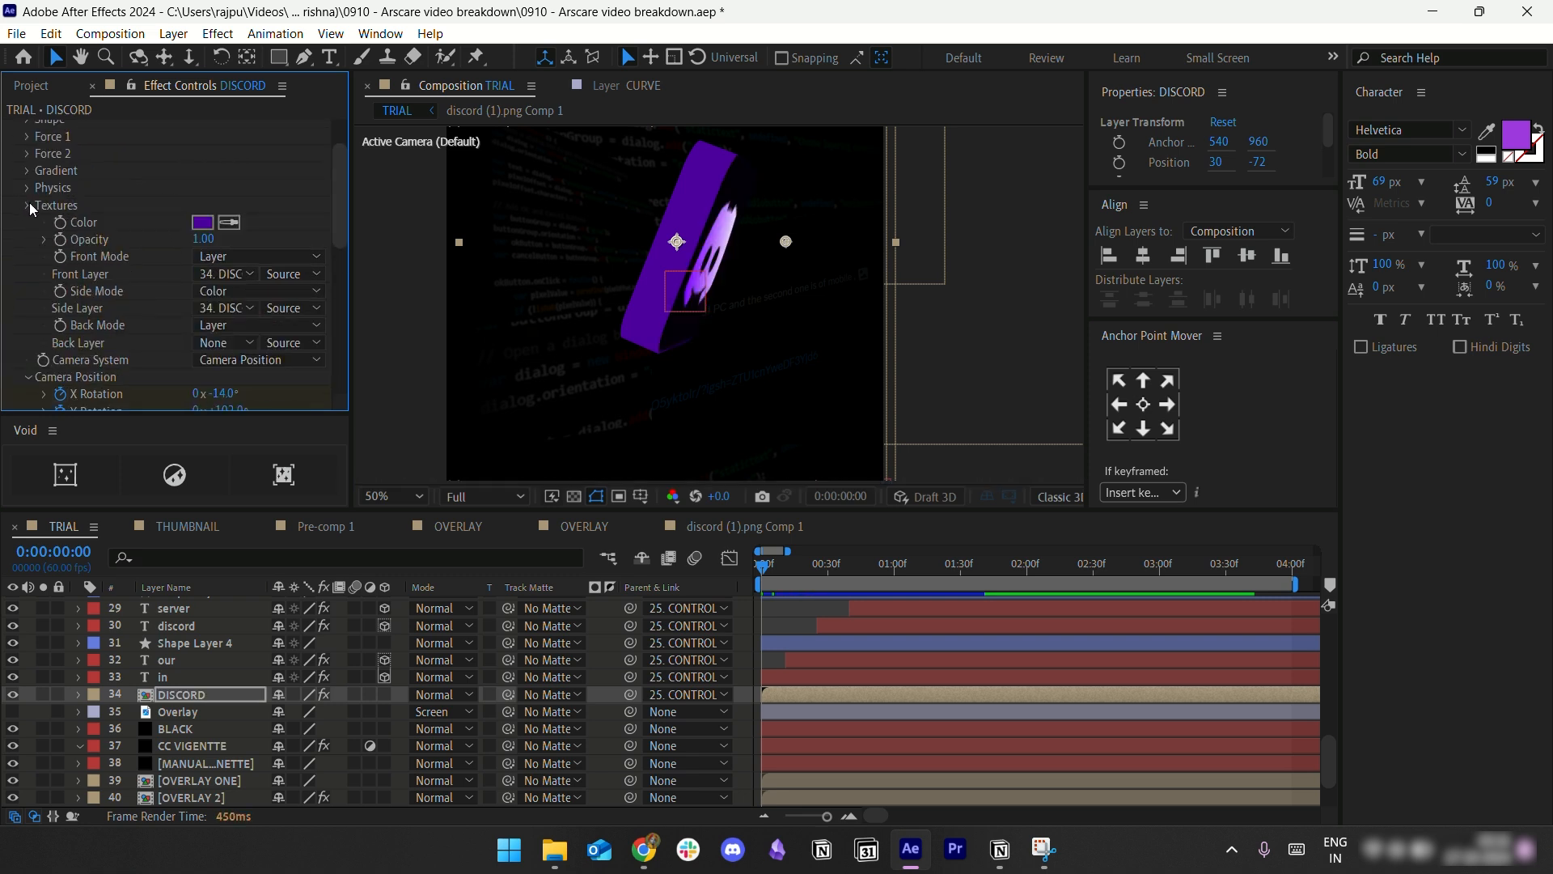
click(28, 204)
scroll(114, 263, down, 2)
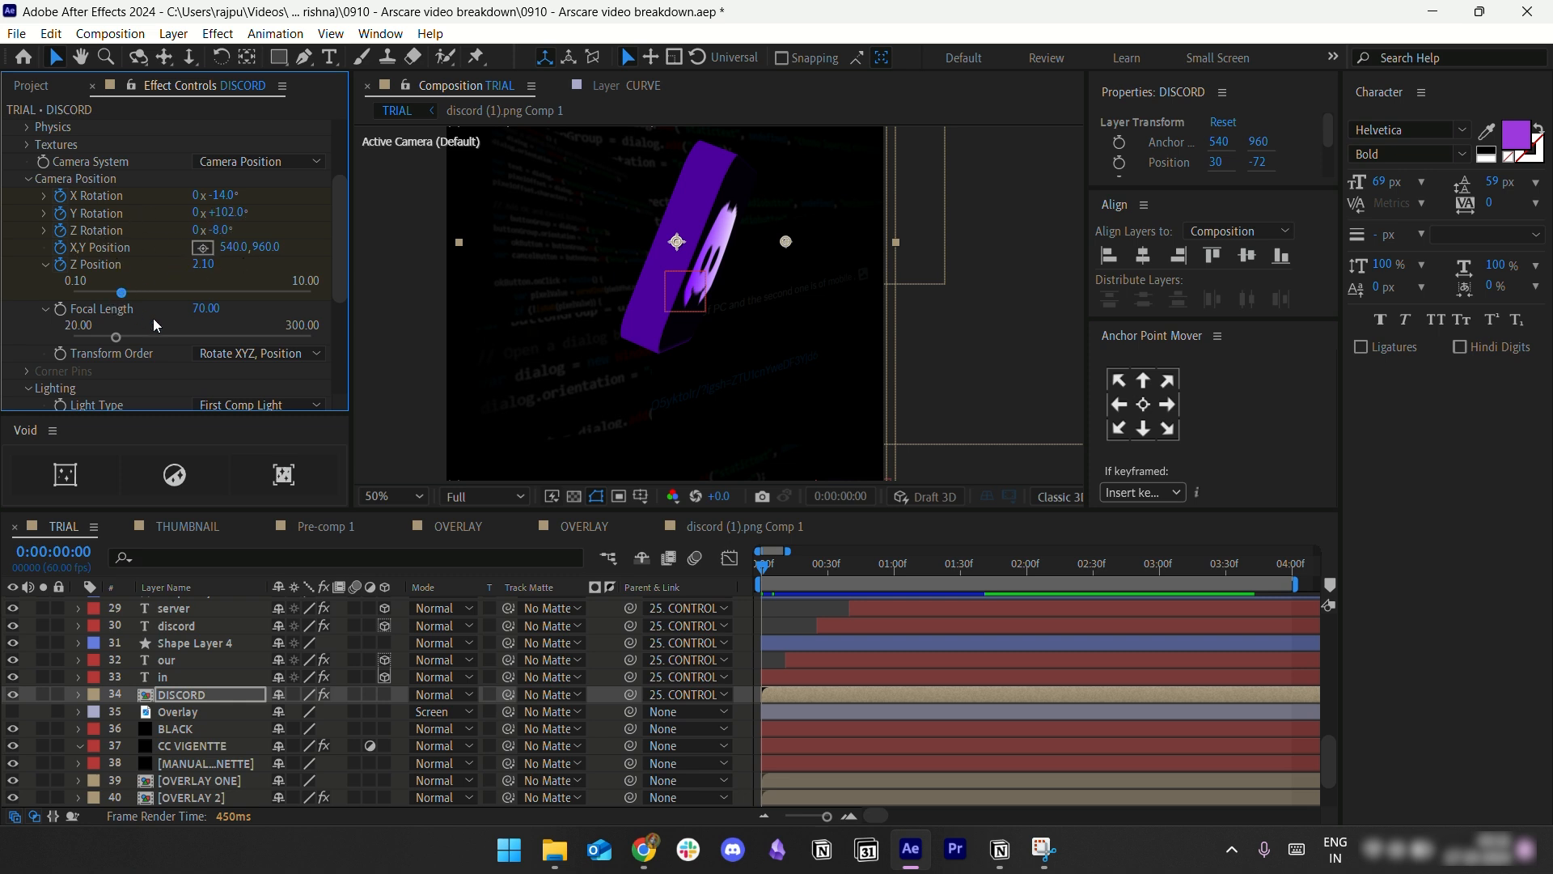
scroll(89, 334, down, 3)
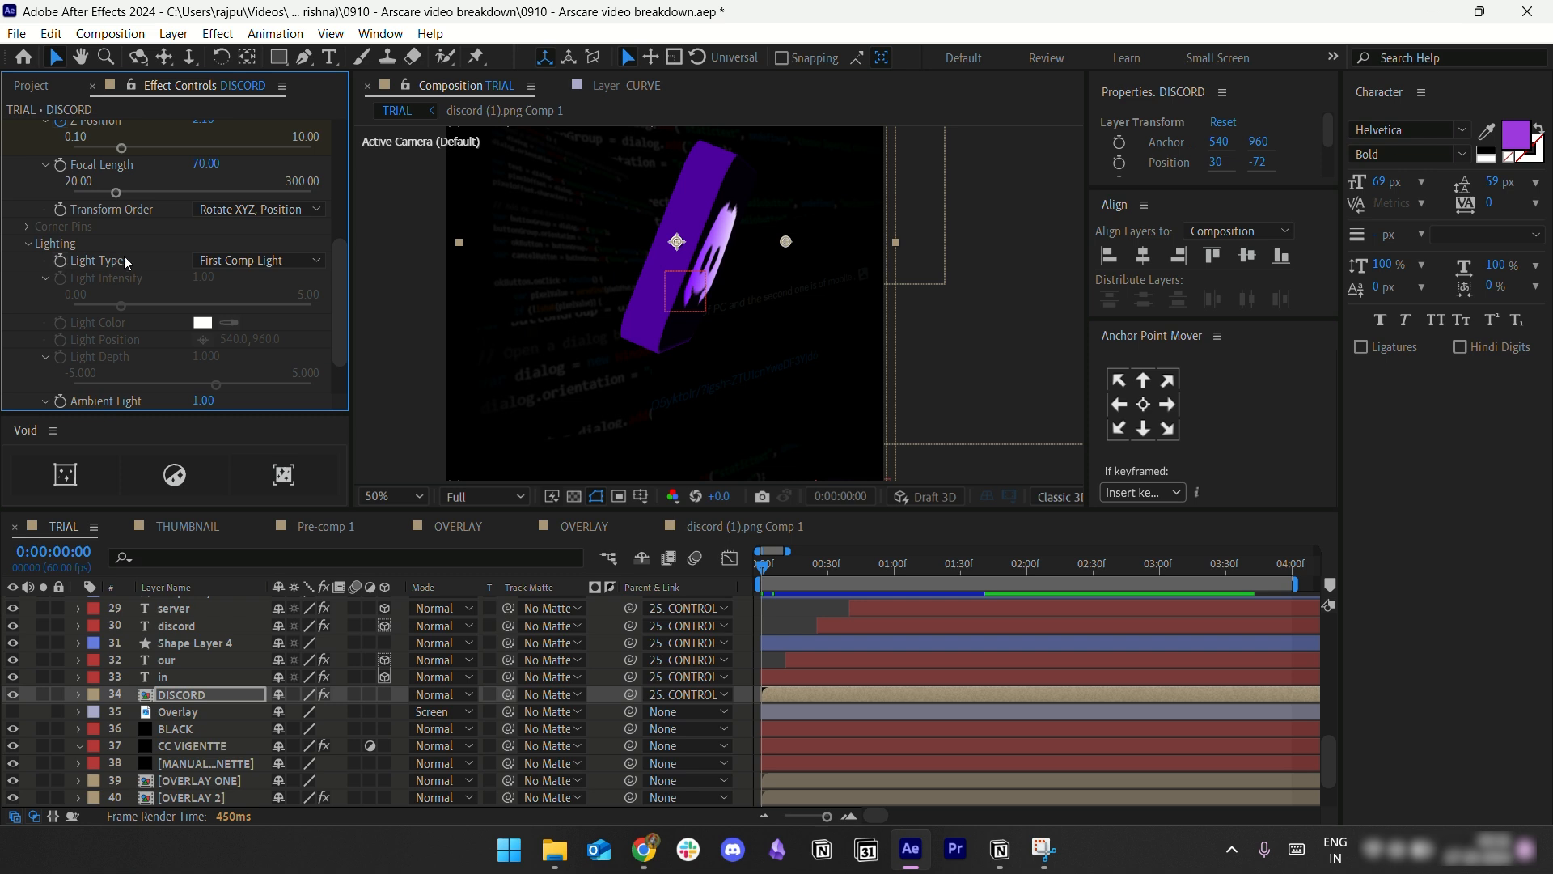
scroll(247, 304, down, 2)
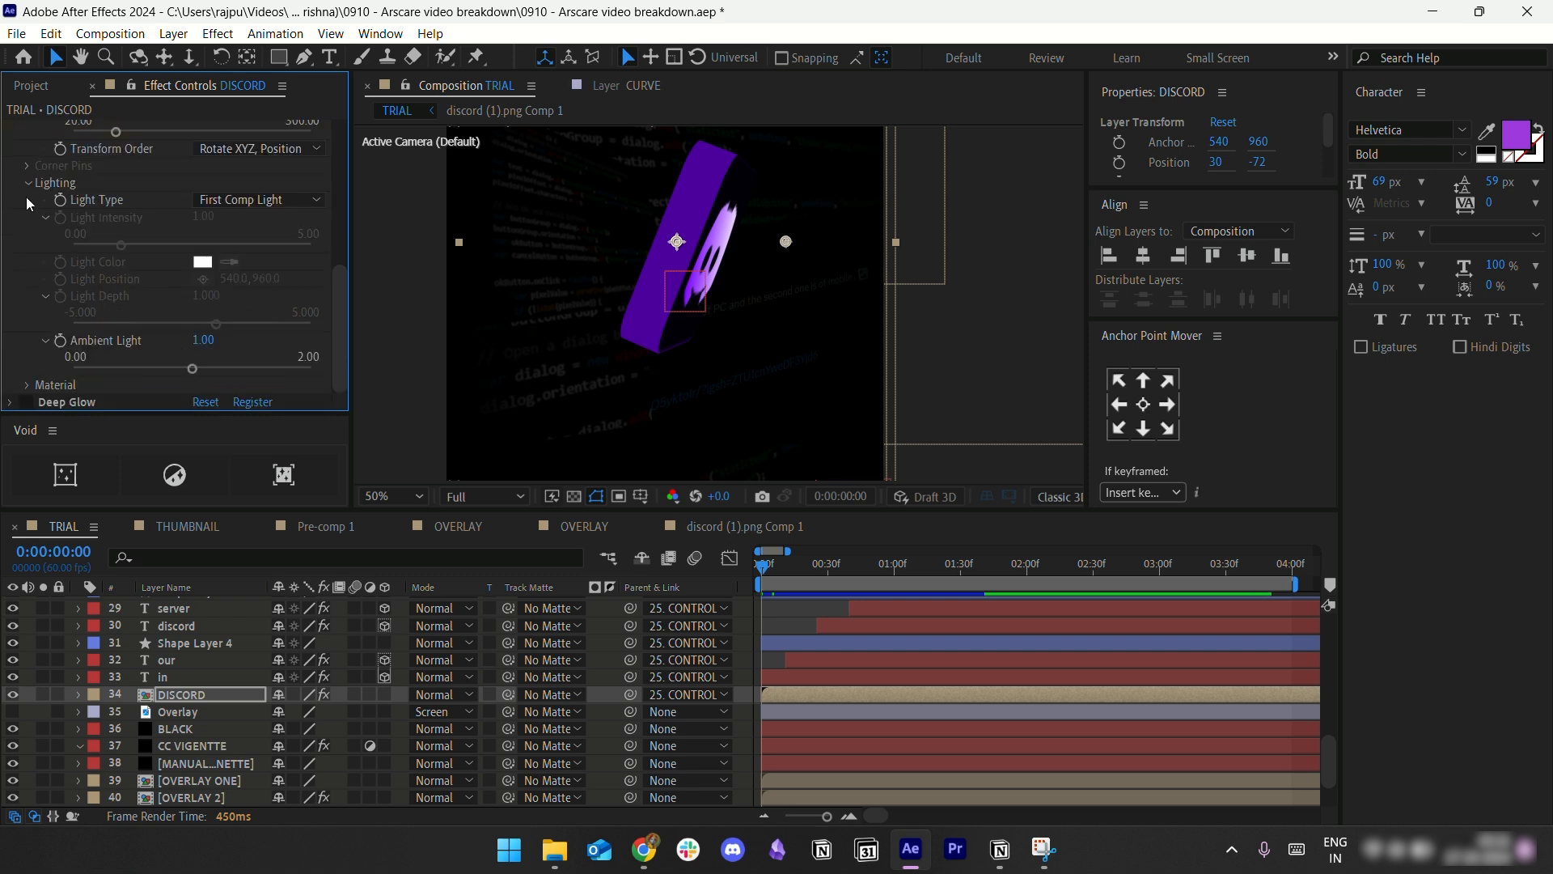
scroll(26, 183, up, 5)
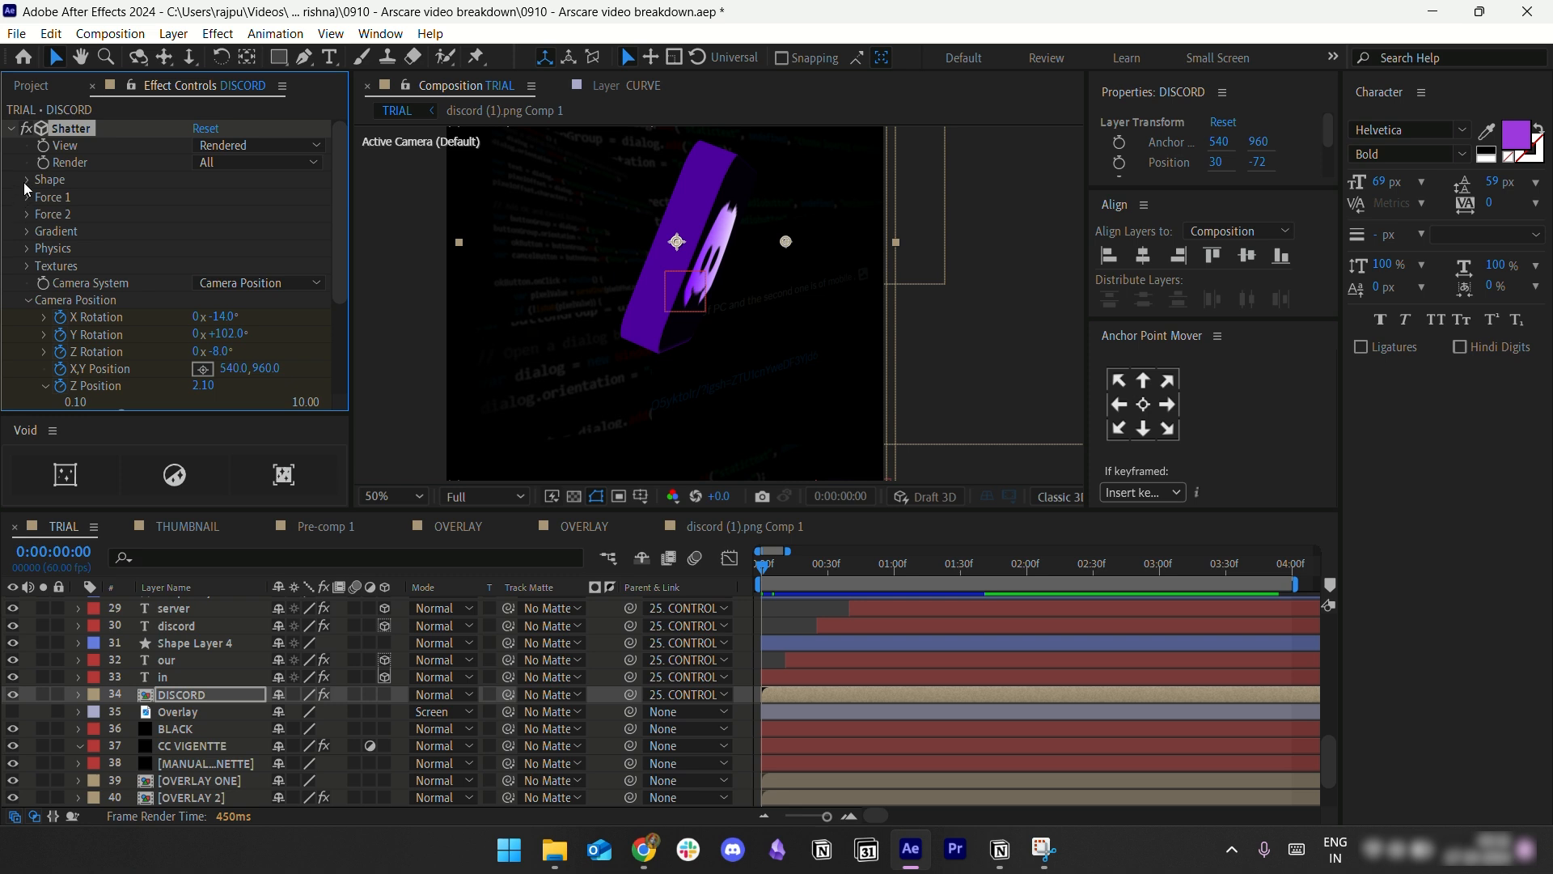
Step: Try a larger Extrusion Depth in the Shatter effect's Shape group, restore it to 1.80, and collapse the group
click(26, 179)
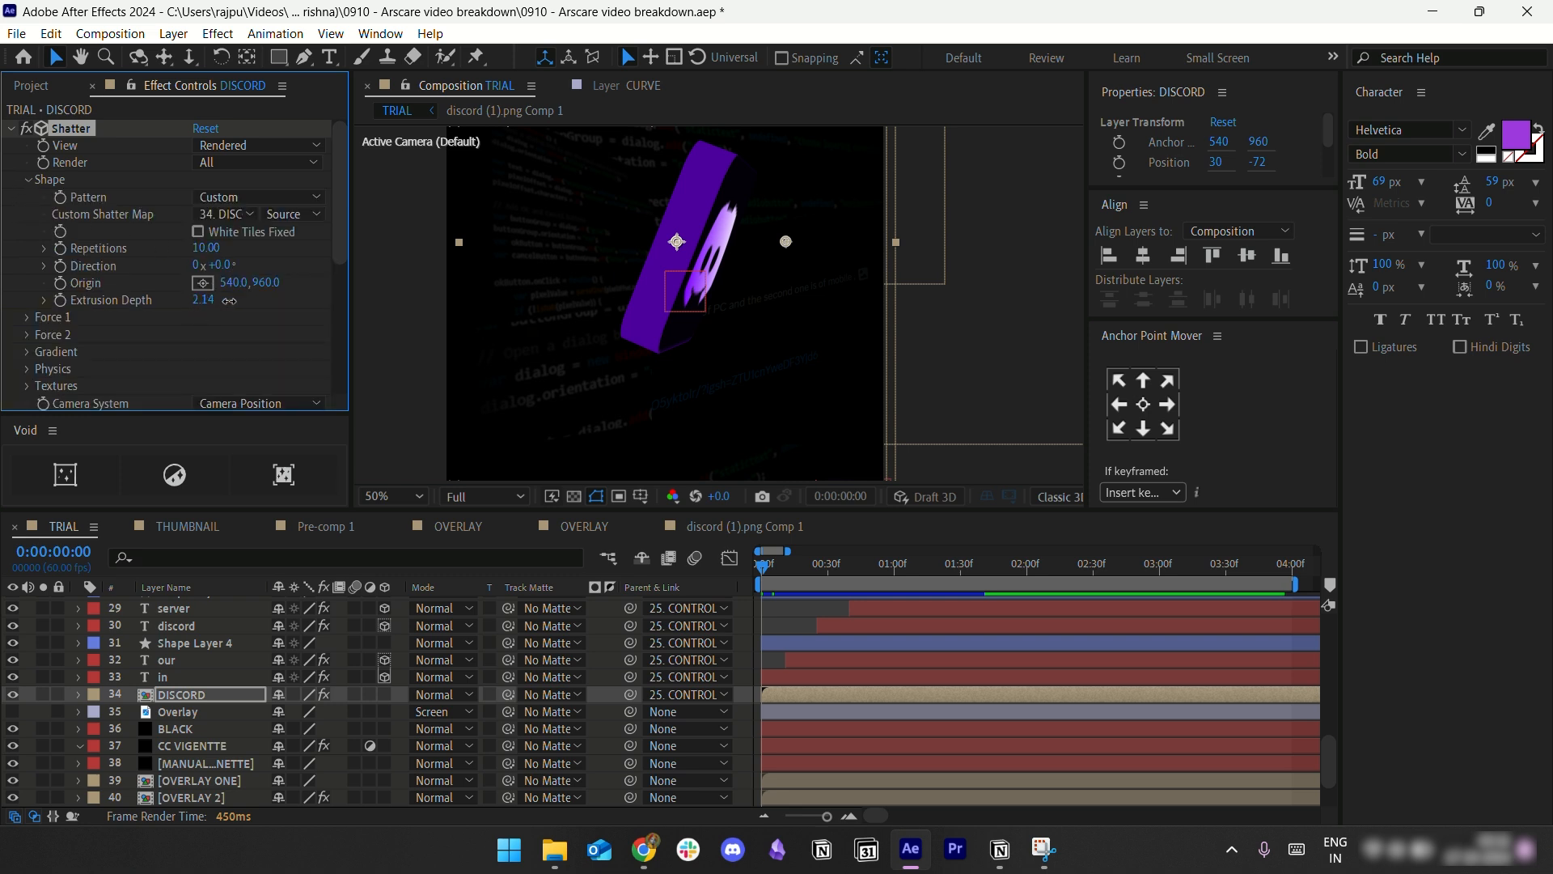
drag(230, 301, 233, 301)
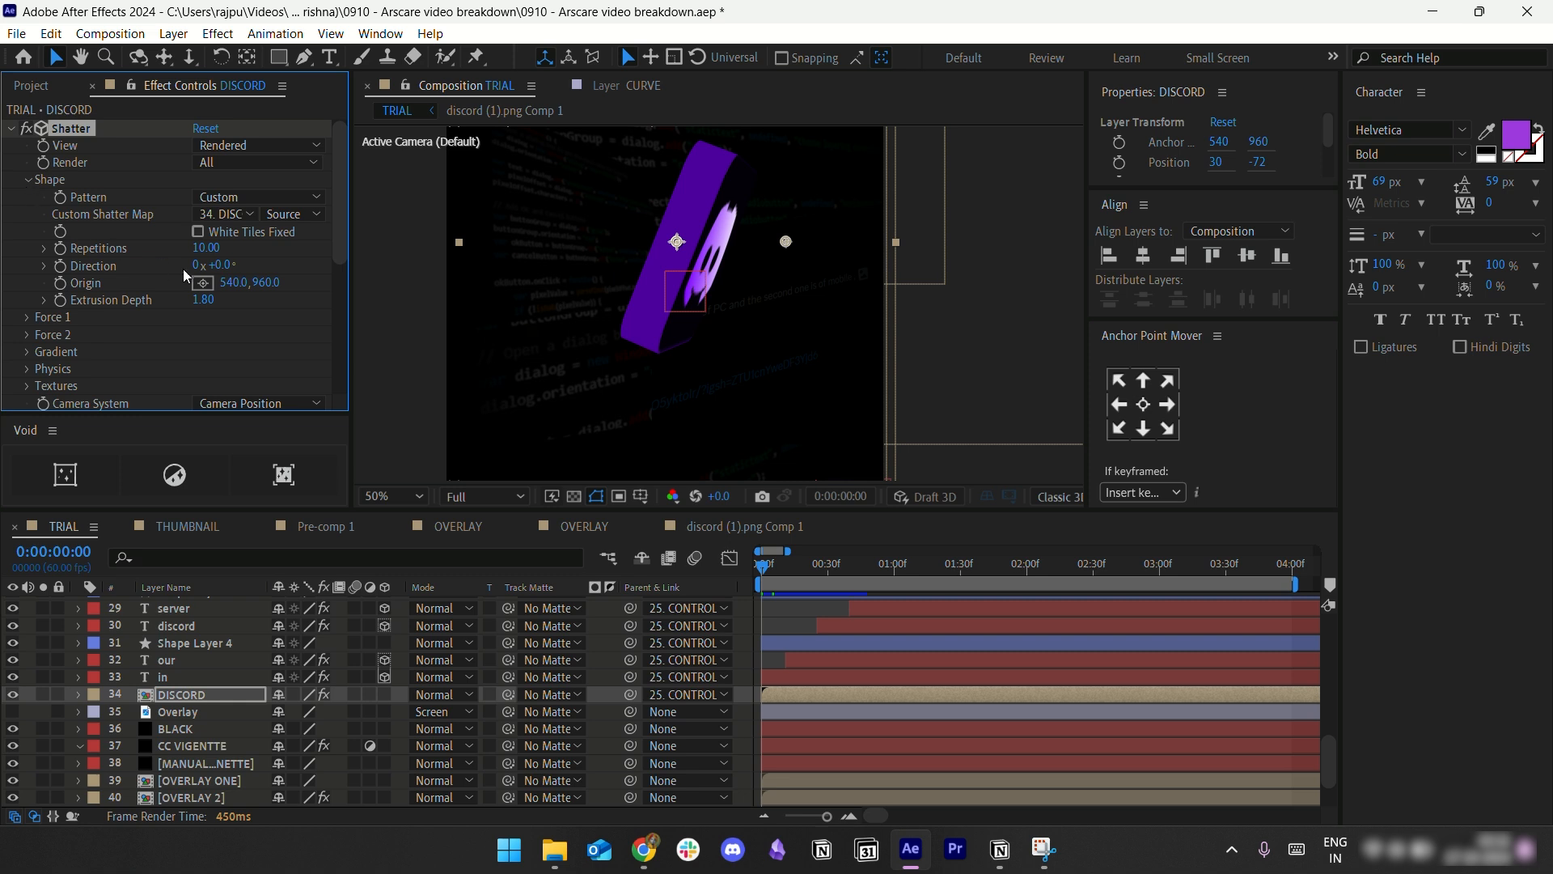
click(26, 179)
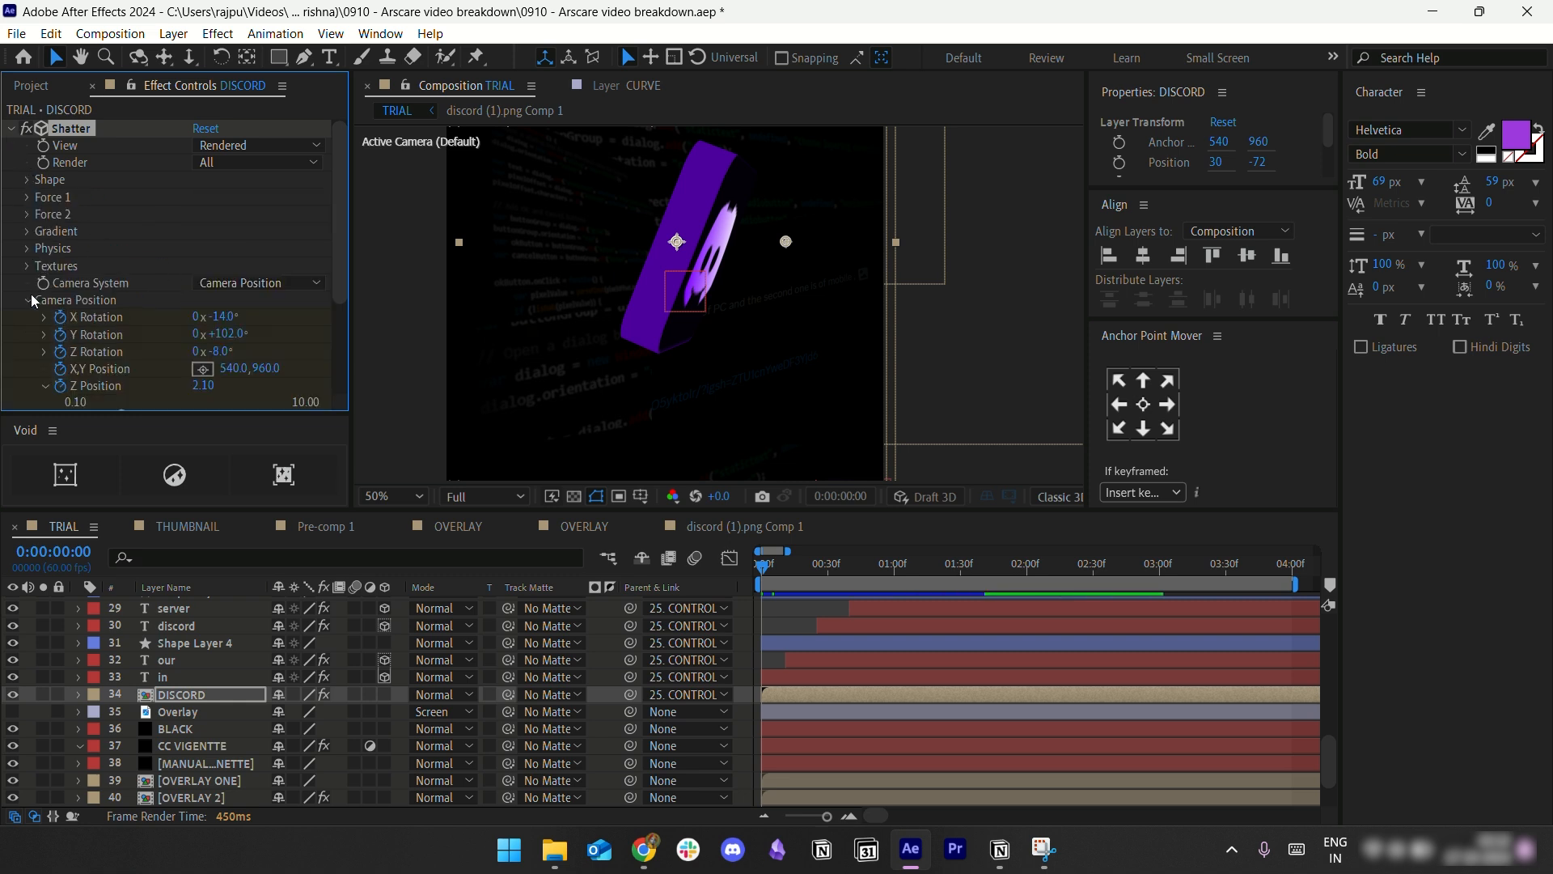
Step: Collapse the Camera Position group and the whole Shatter effect
click(31, 300)
click(12, 129)
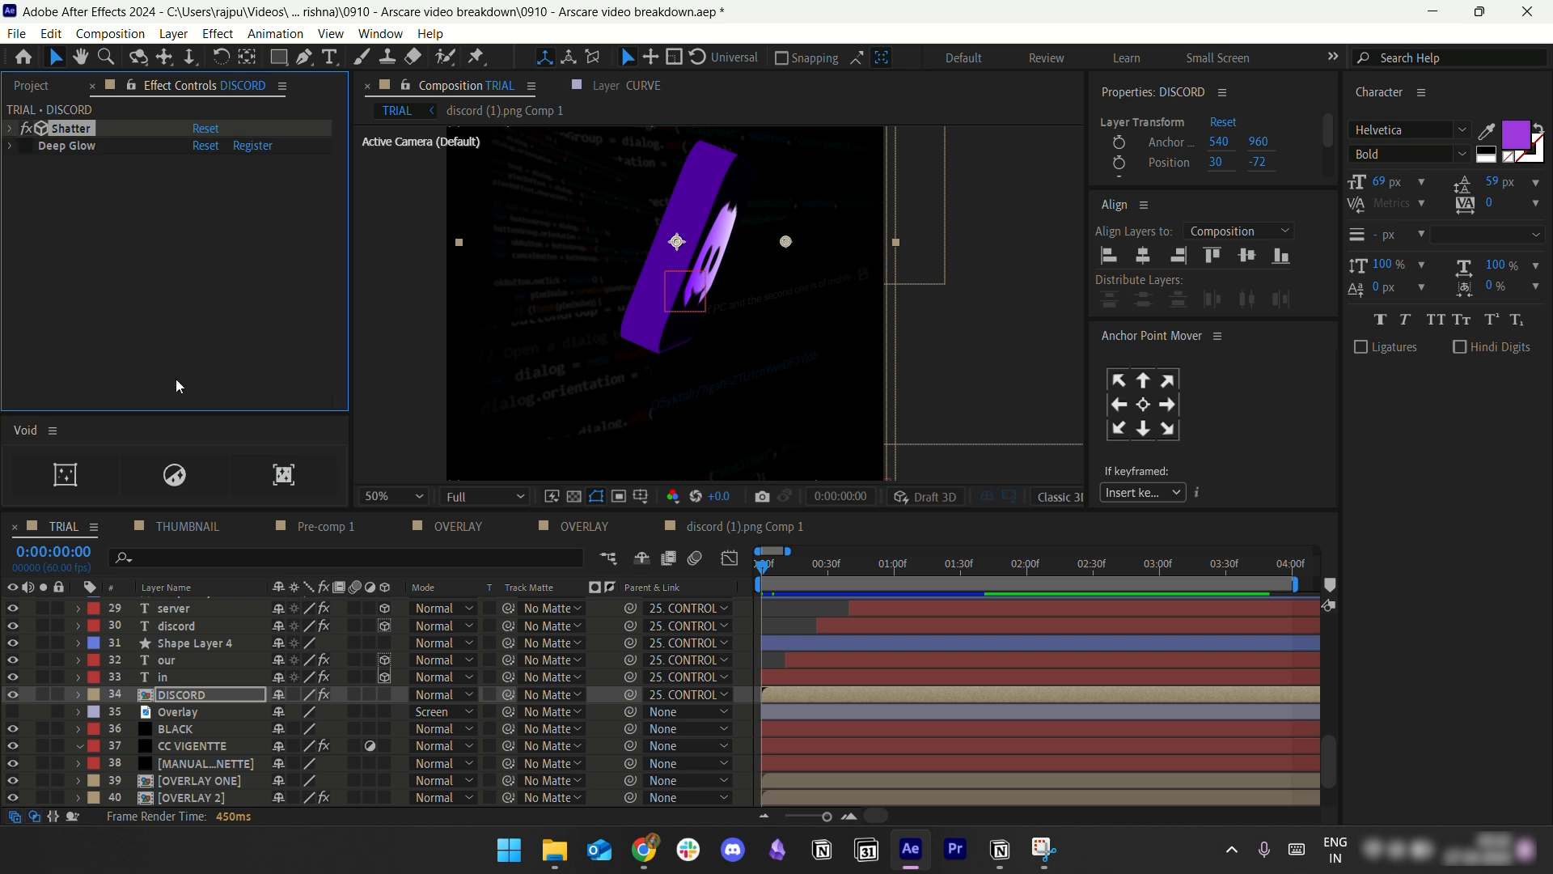
click(31, 149)
Step: Look through the layer stack, reveal the DISCORD layer's Shatter keyframes in the timeline, and collapse them again
scroll(212, 648, up, 5)
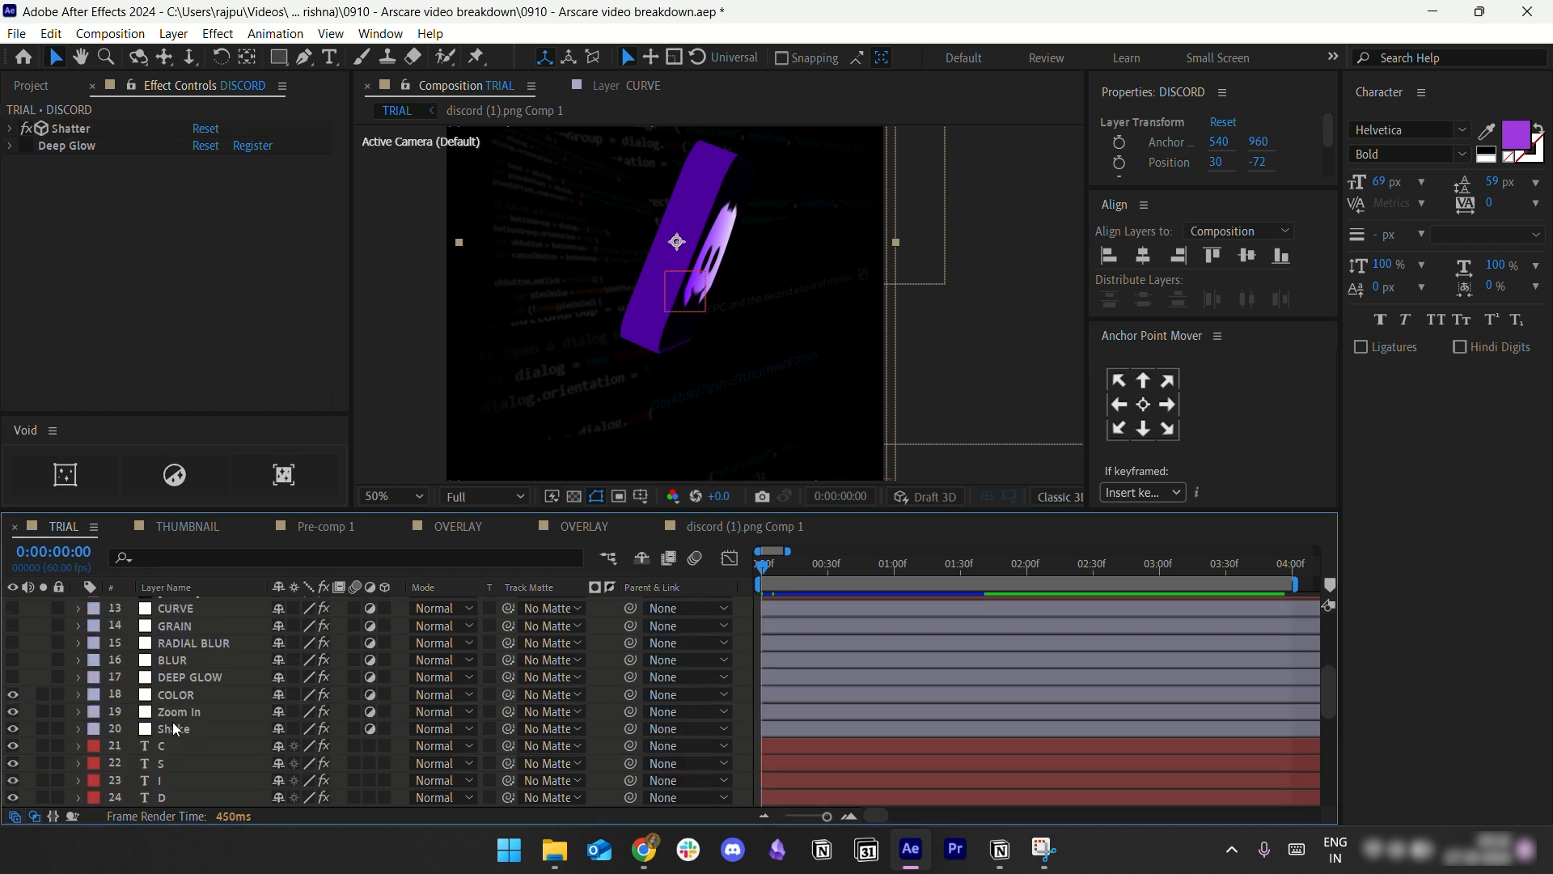
scroll(180, 687, up, 2)
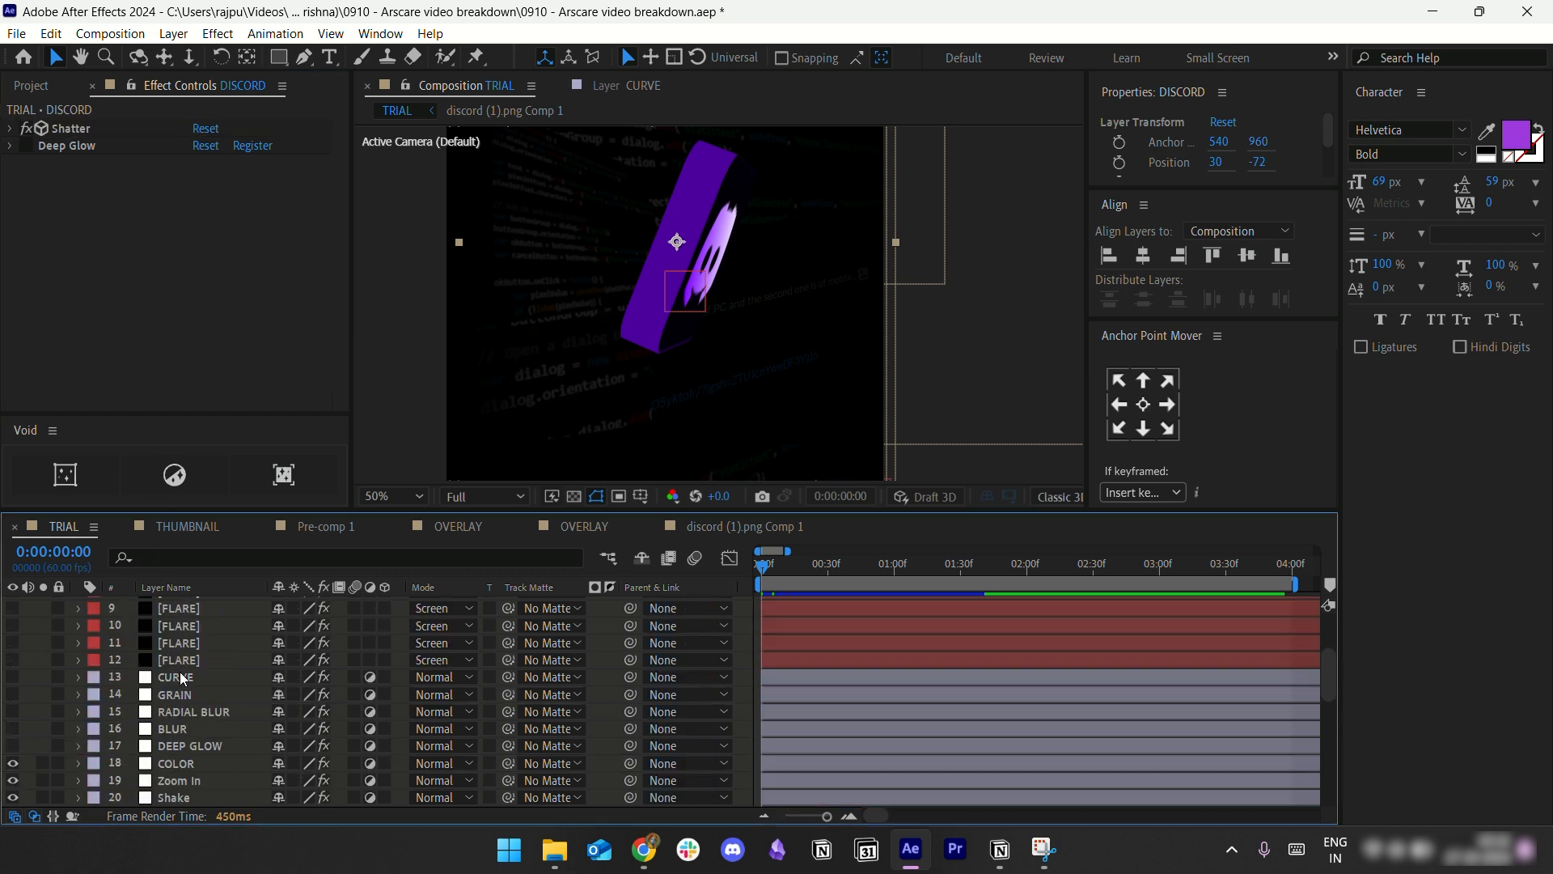
scroll(179, 671, down, 2)
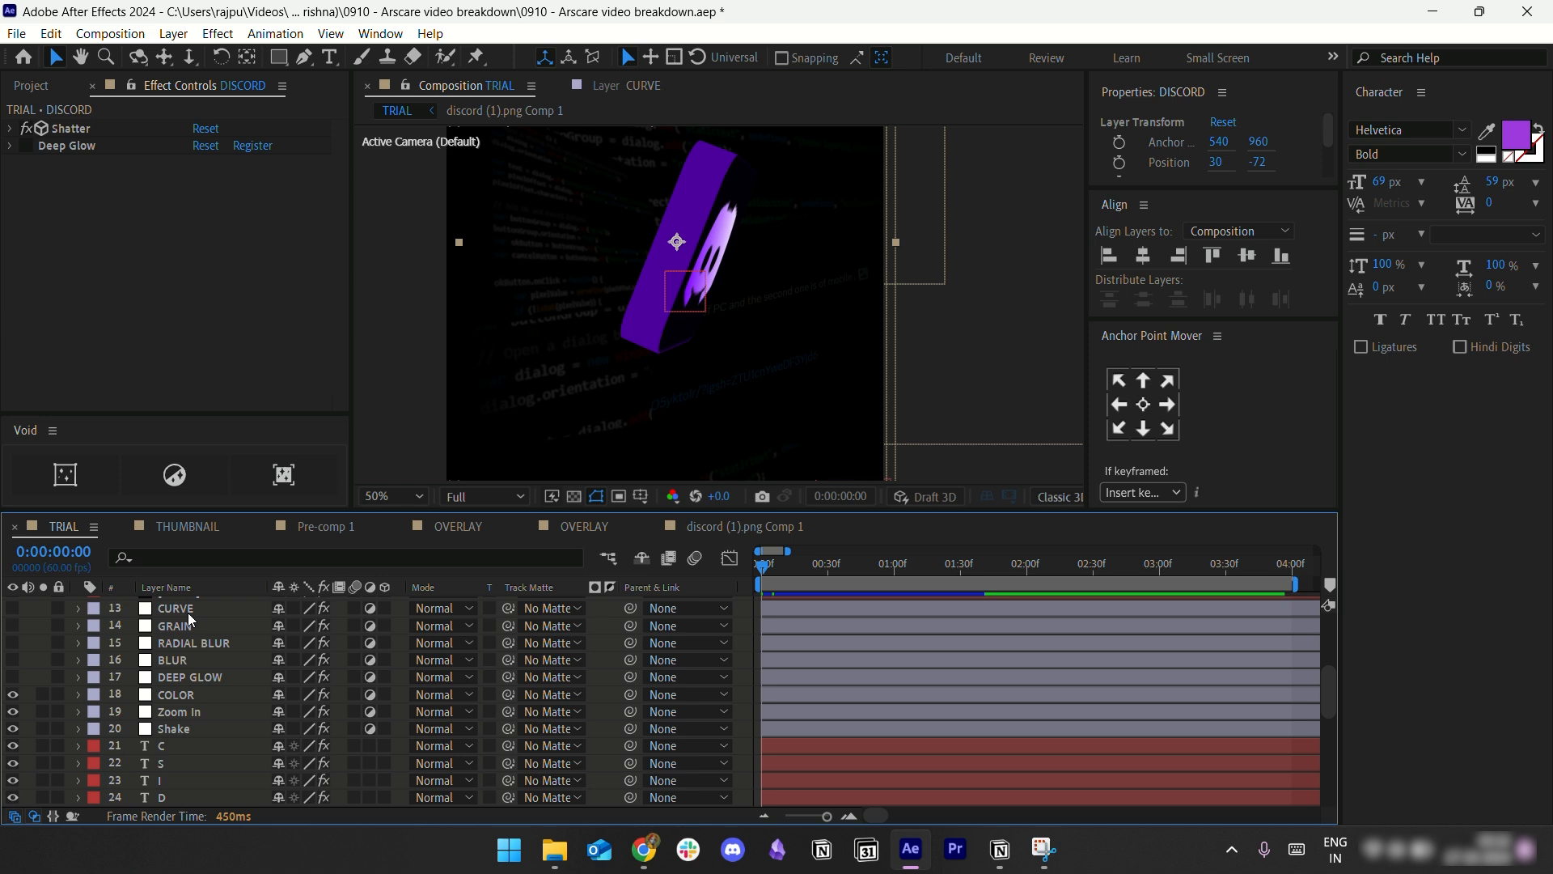
scroll(212, 665, down, 5)
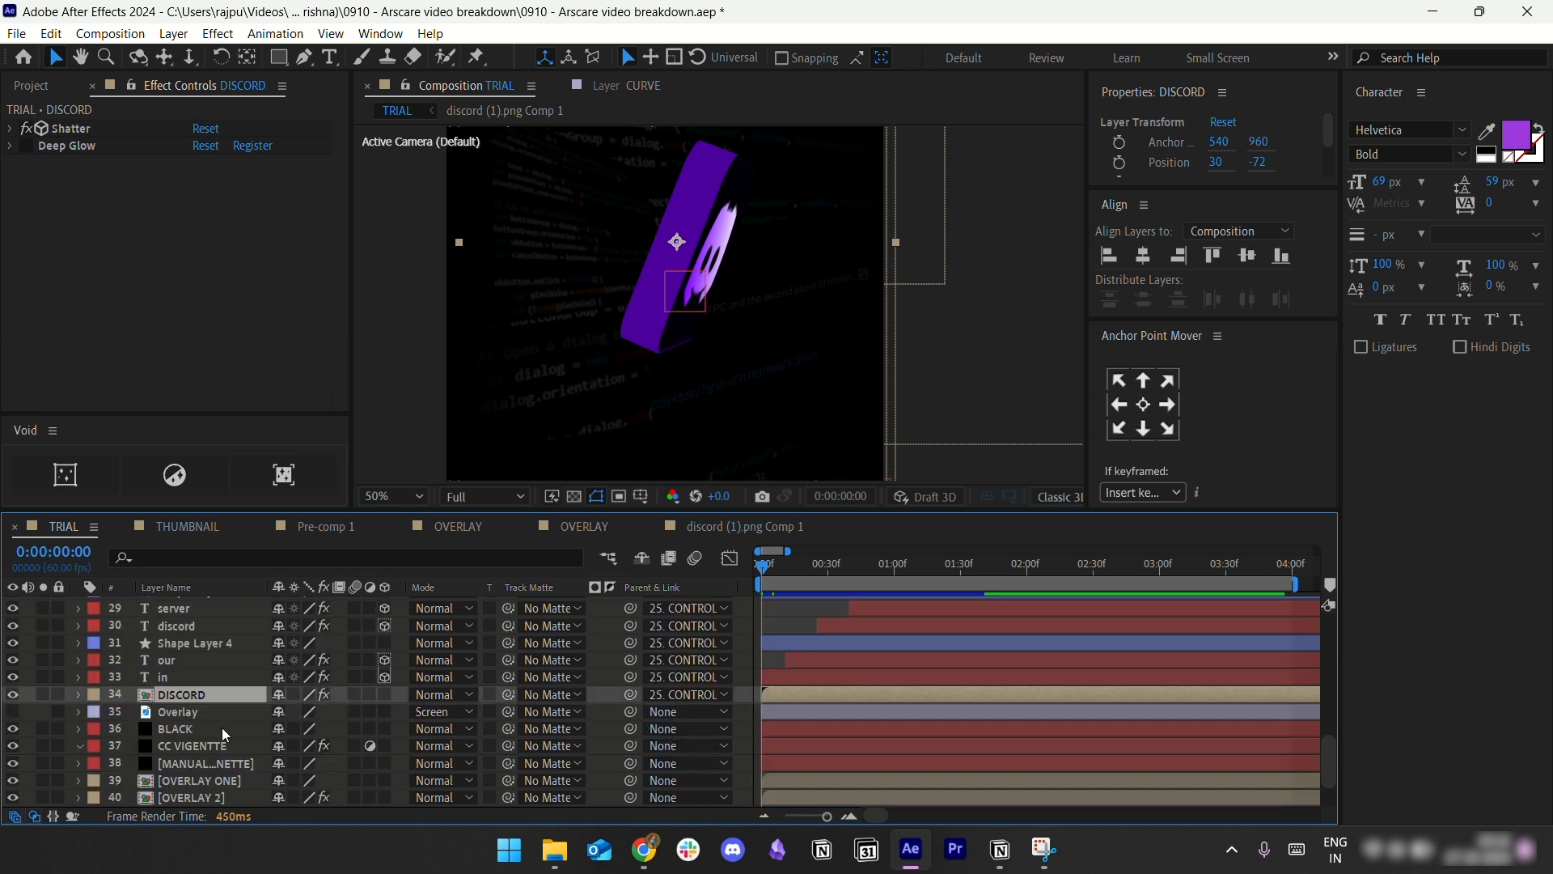
key(u)
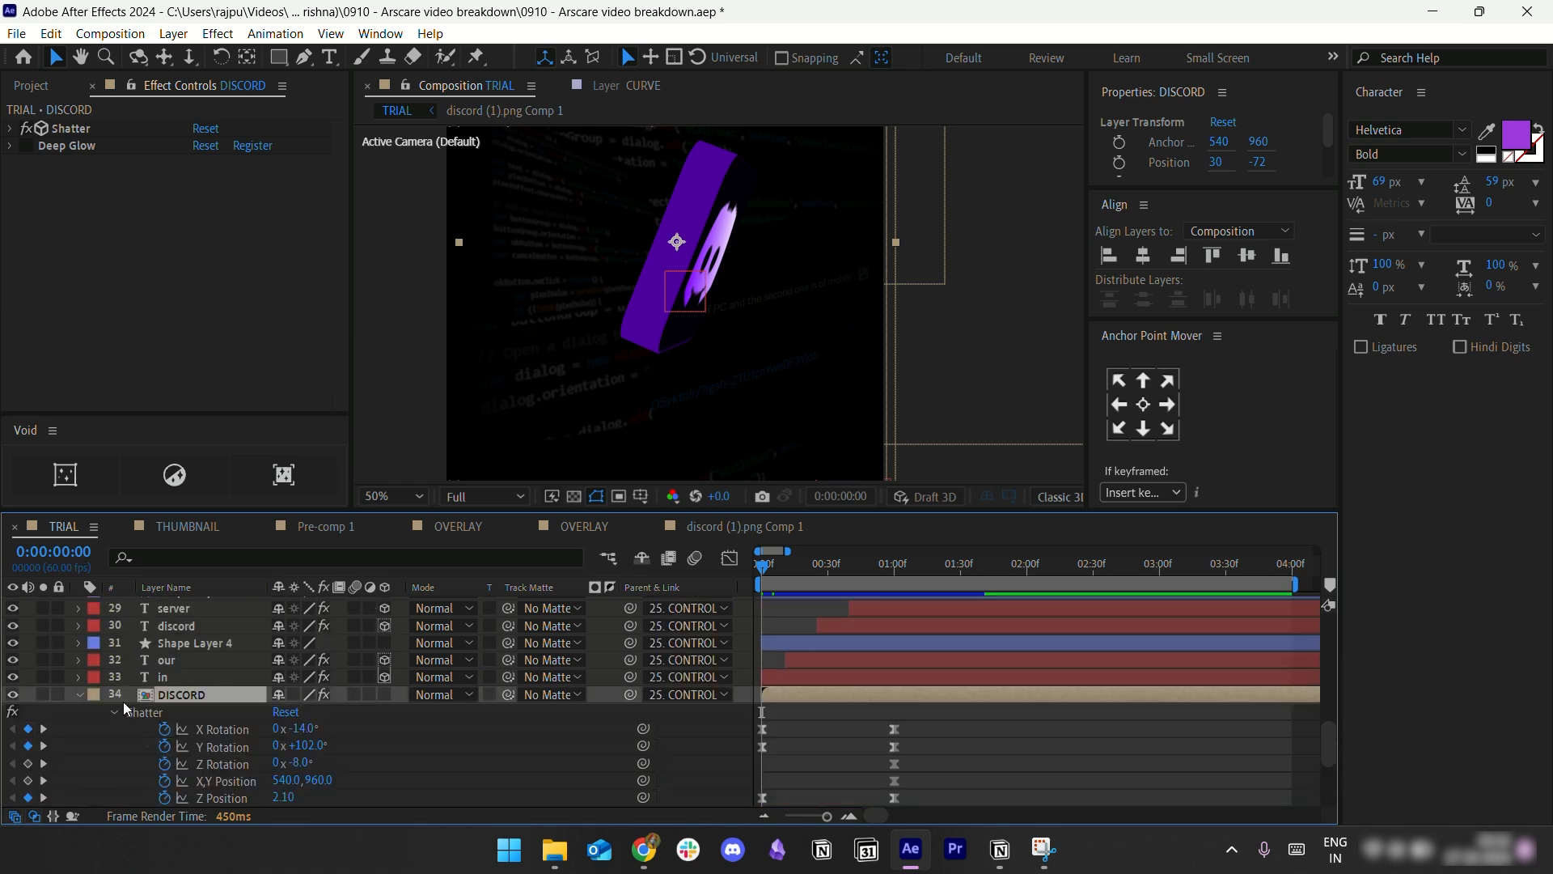
click(80, 694)
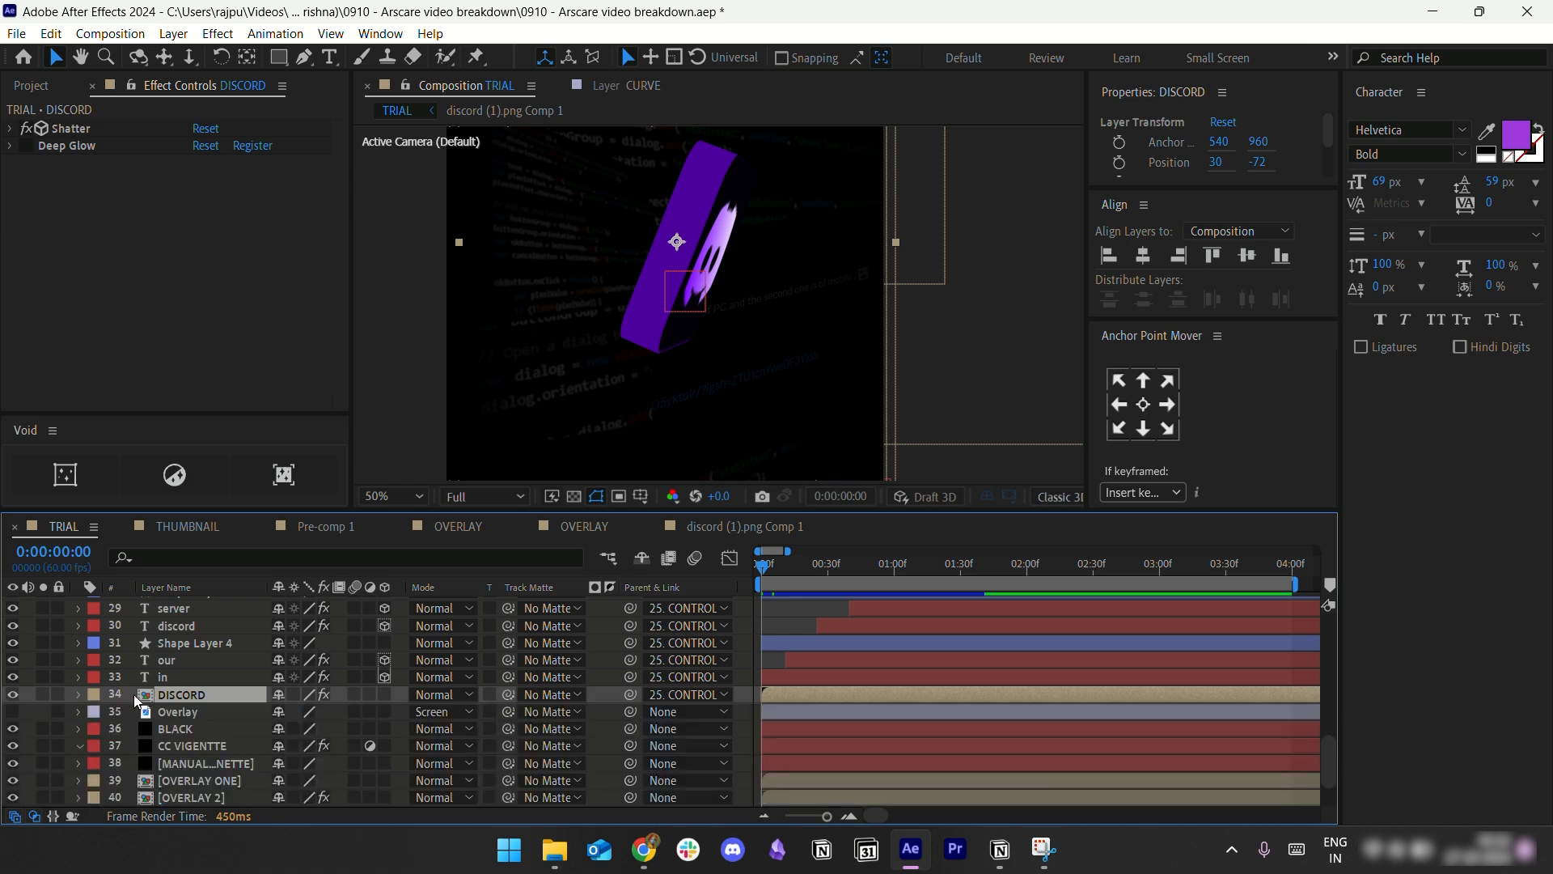
Step: Check the Gaussian Blur on the "in" text layer, scrub to 0:00:00:59, and clear the layer selection
click(167, 678)
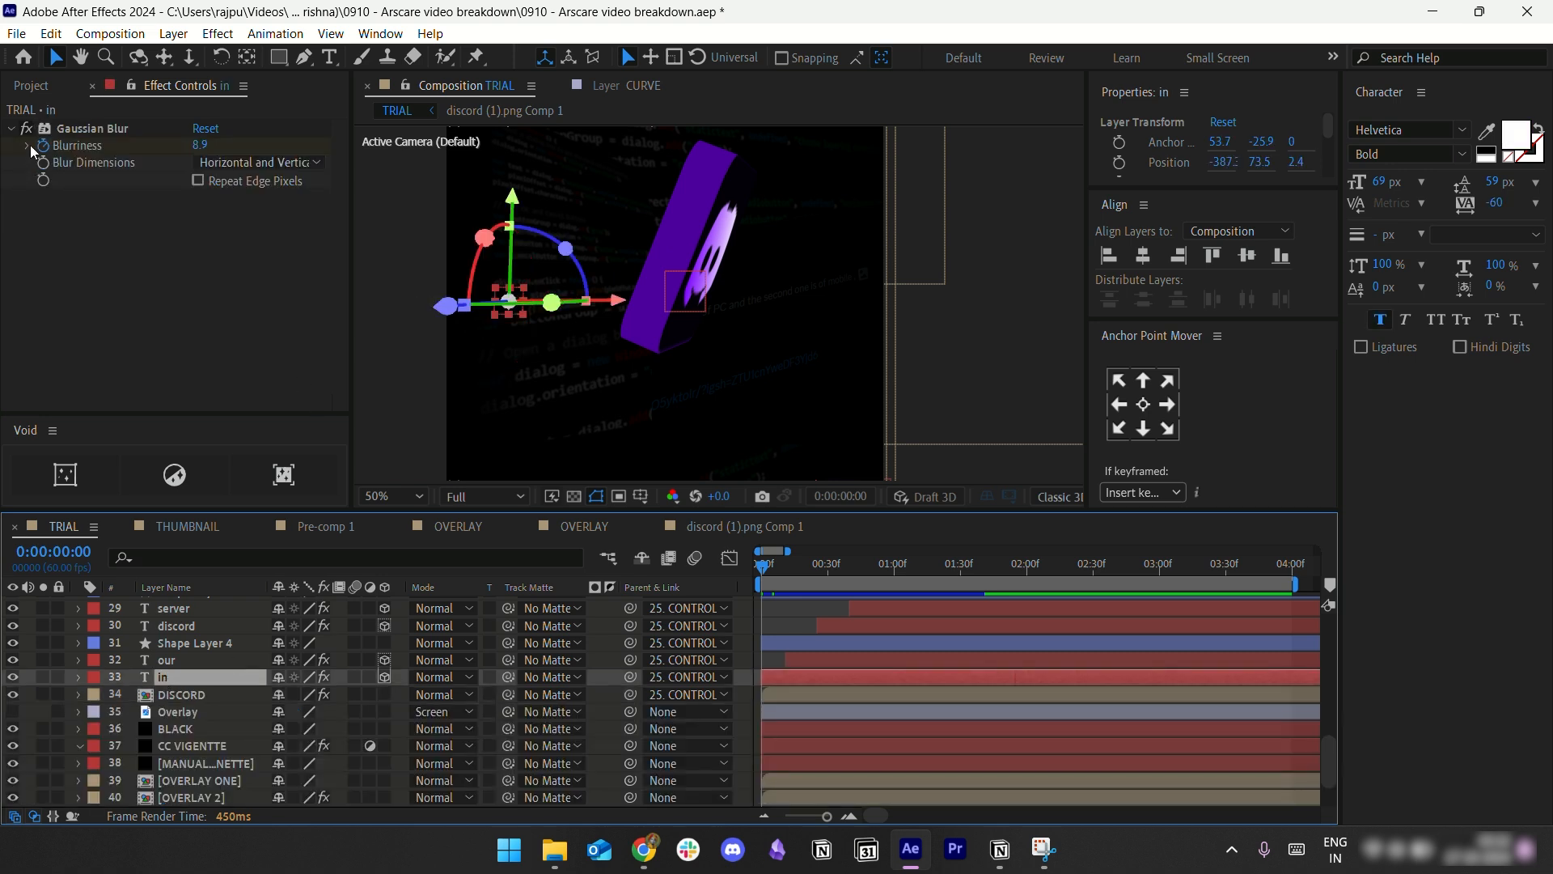
click(13, 129)
click(12, 130)
drag(795, 566, 893, 566)
click(785, 624)
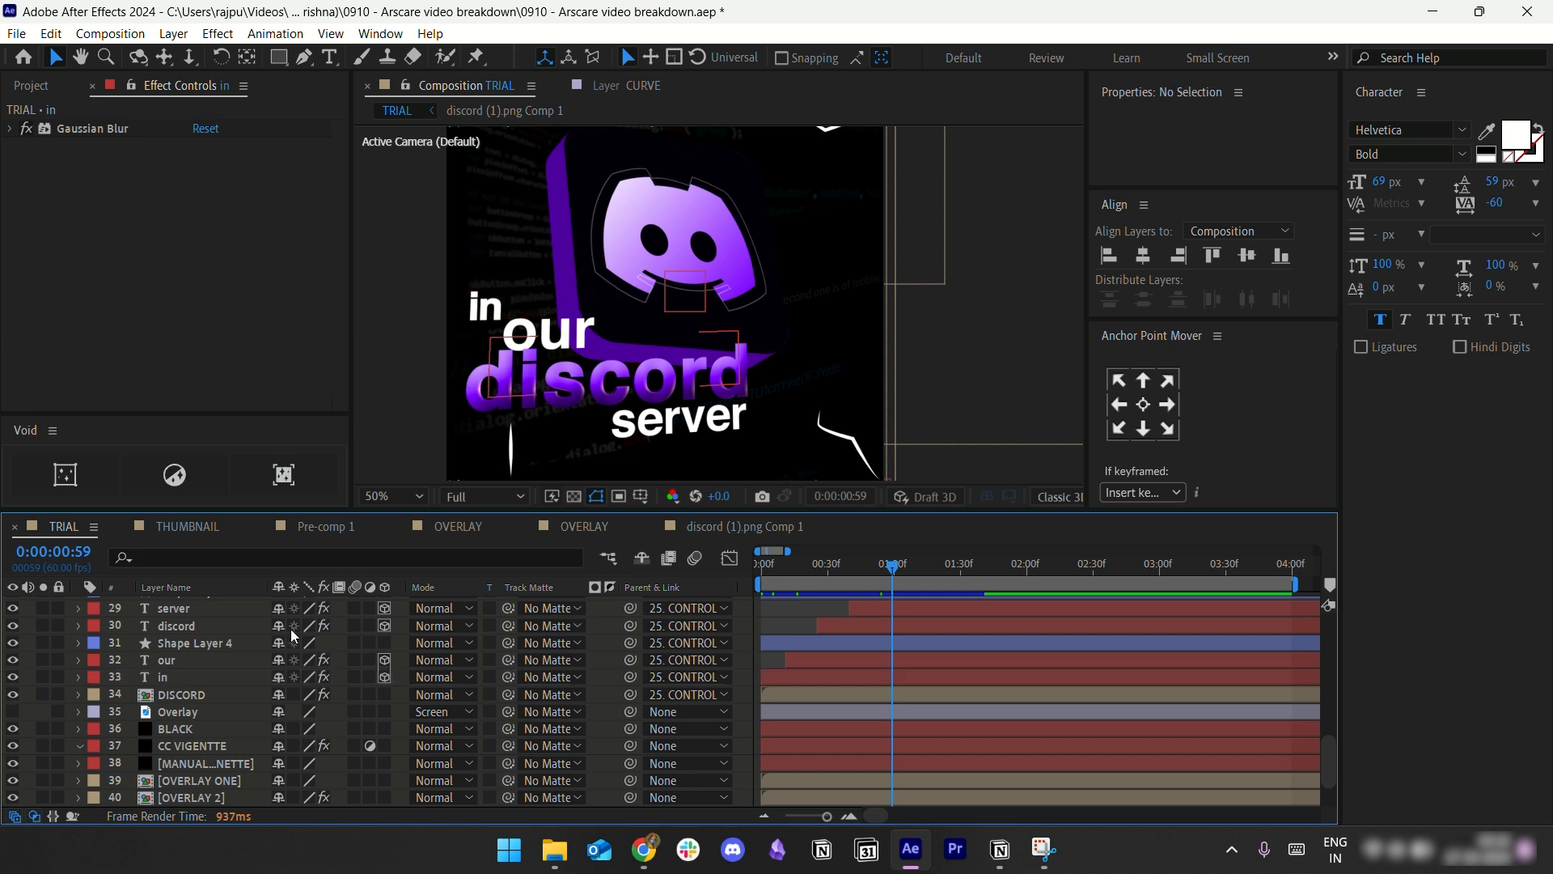
Step: Select Shape Layer 4 and the lowercase "discord" text layer in turn to inspect their effects
click(180, 644)
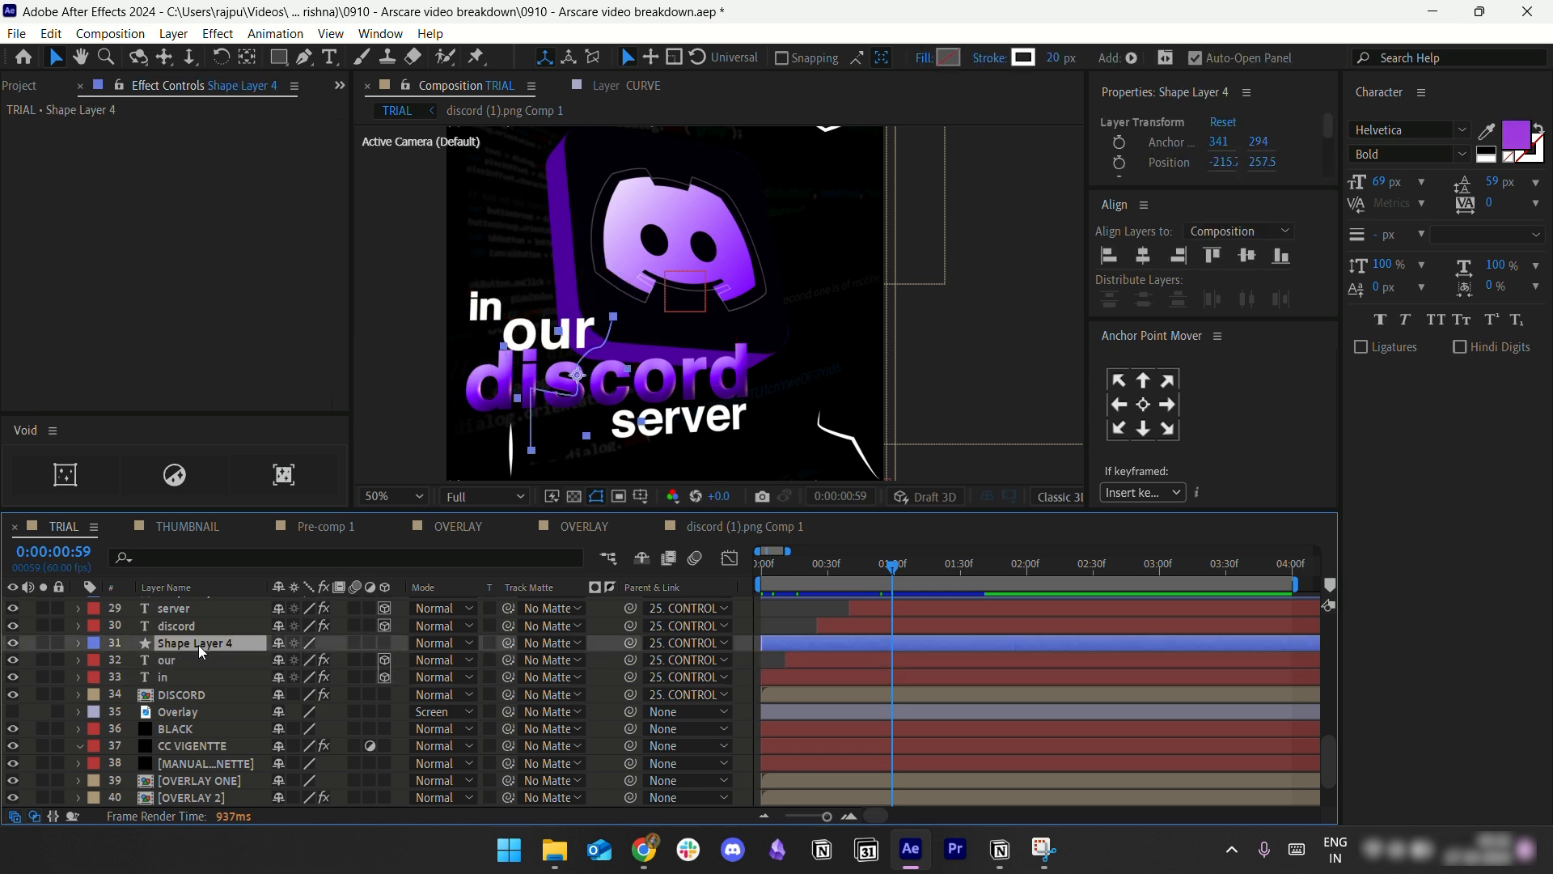
scroll(198, 644, up, 2)
click(189, 693)
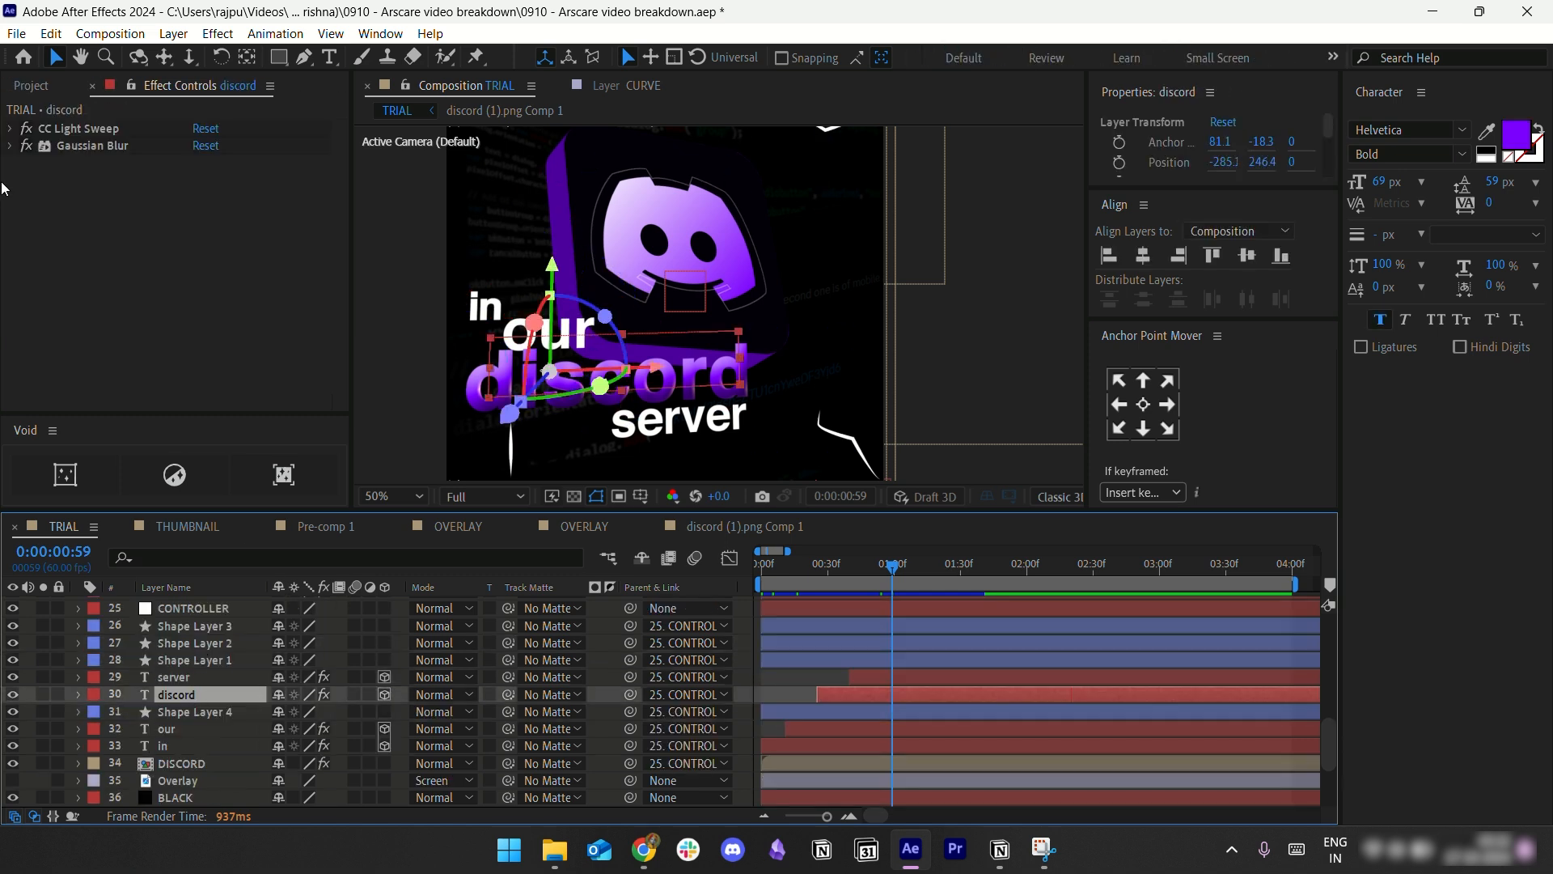
Step: Check the CC Light Sweep settings of the lowercase "discord" text layer and reveal its Bevel and Emboss layer style
click(10, 130)
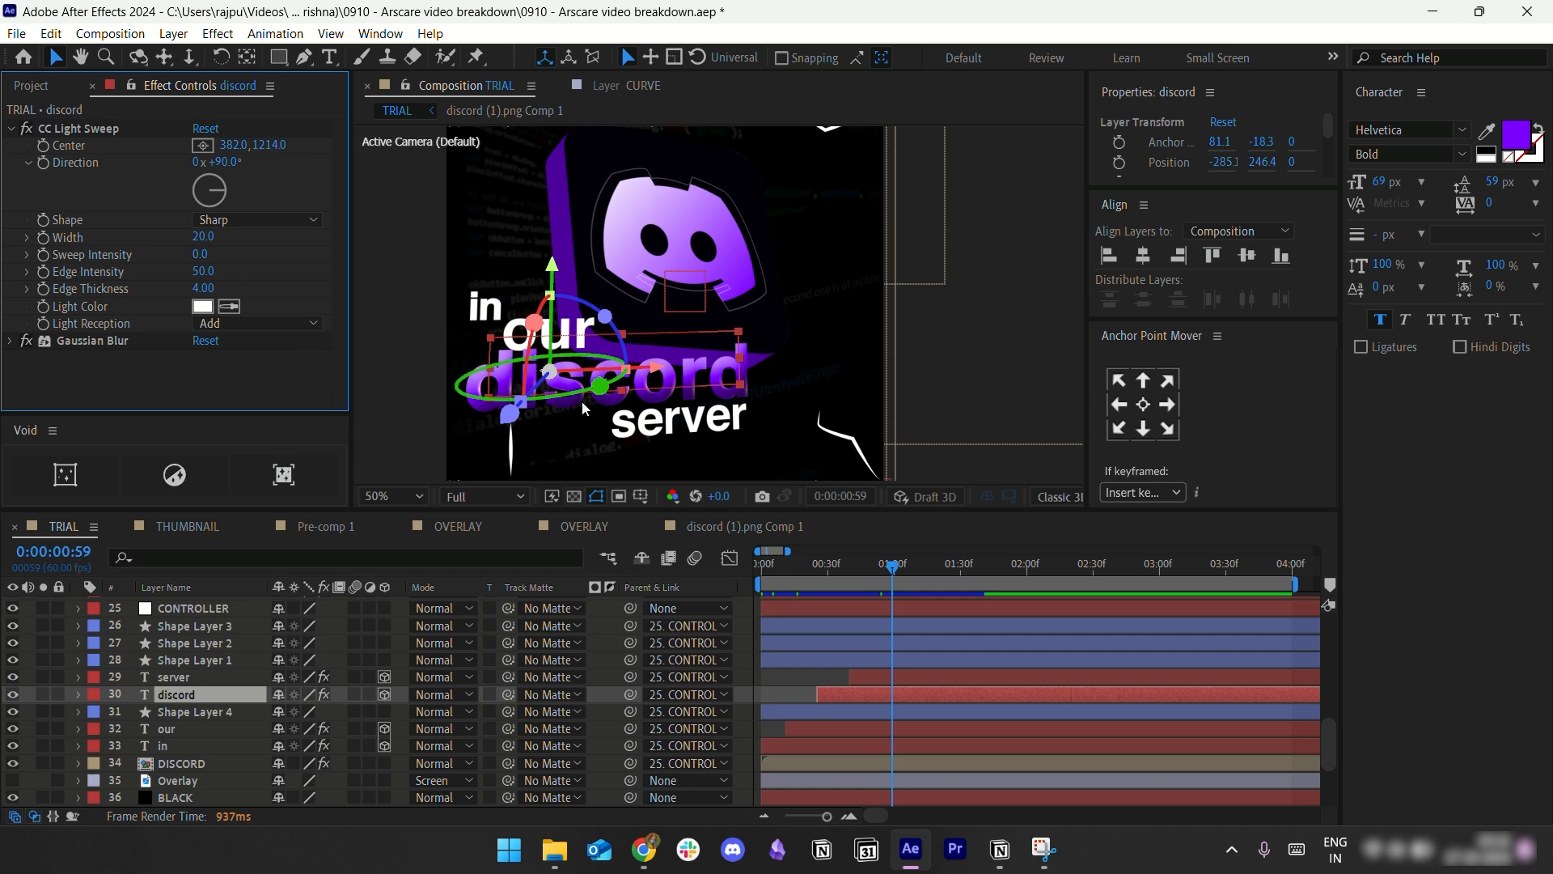
click(11, 129)
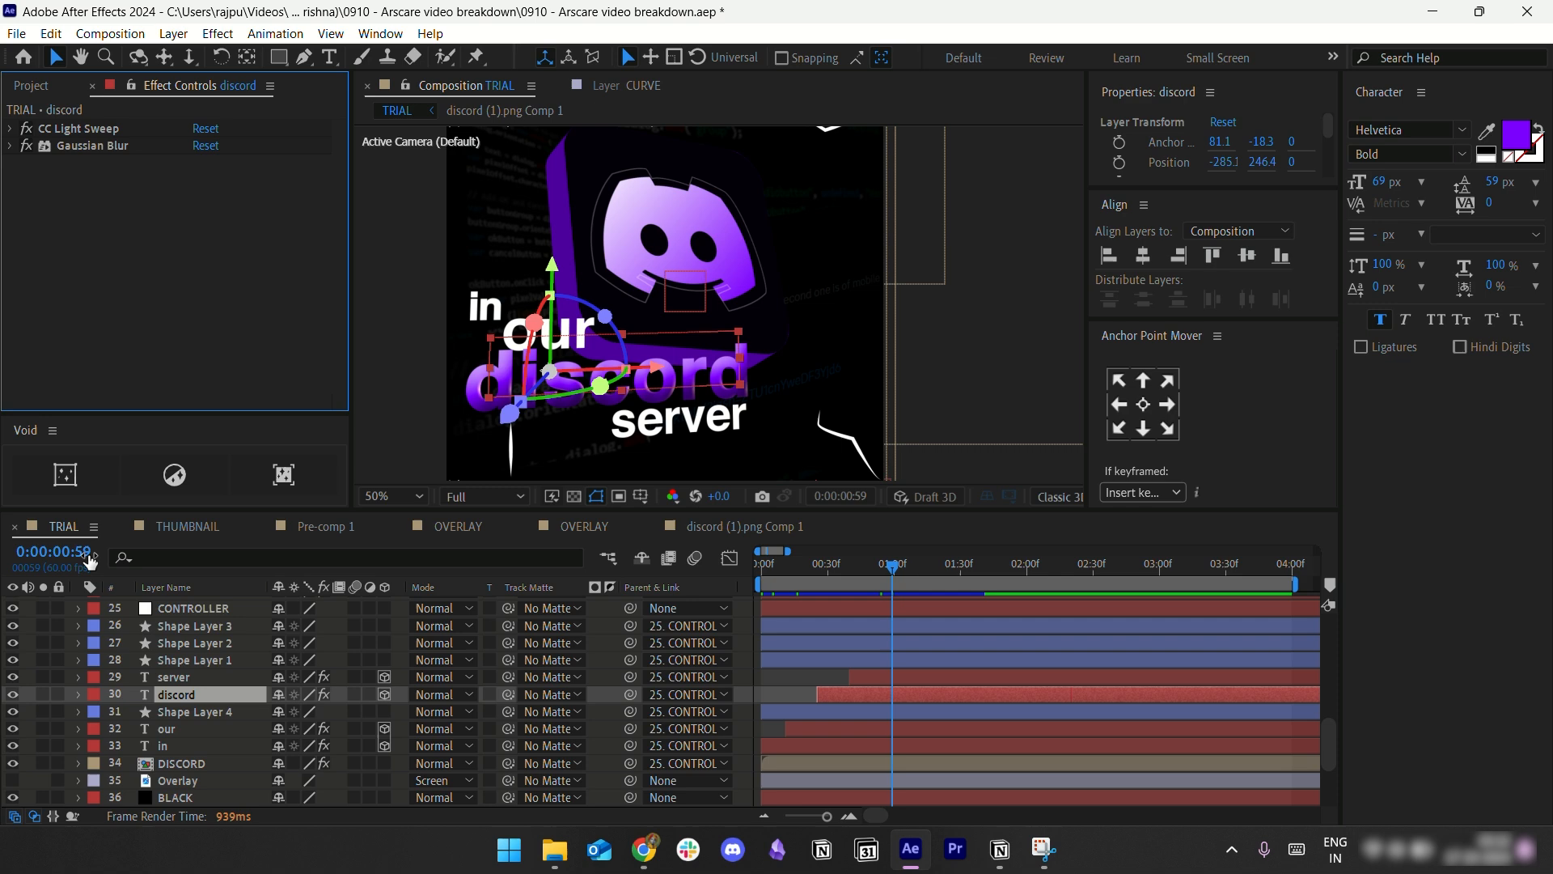
click(79, 695)
scroll(89, 693, down, 4)
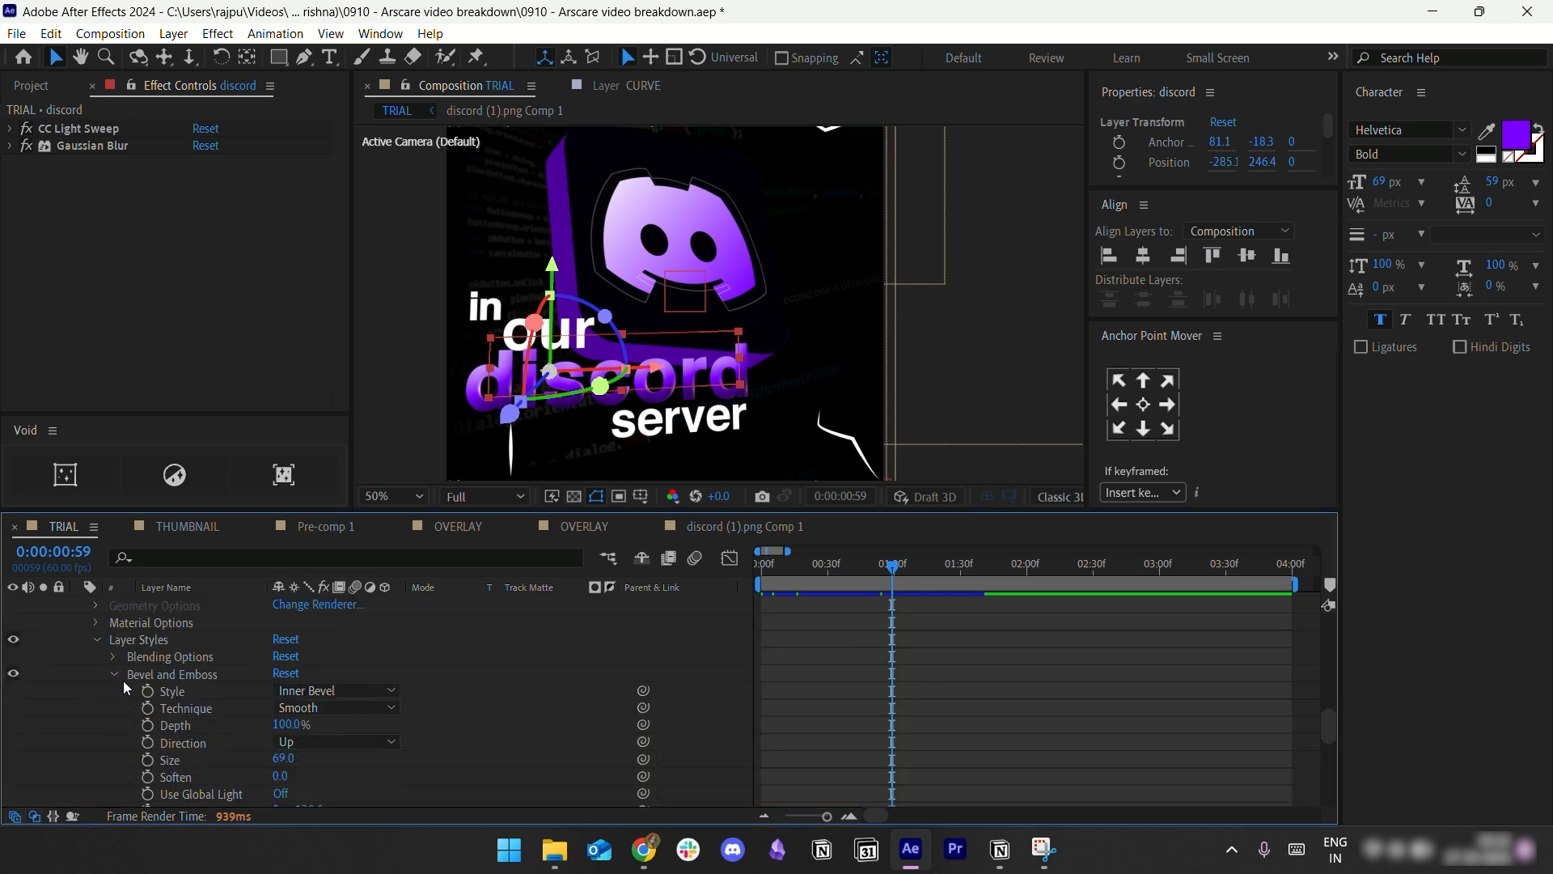
scroll(215, 696, down, 4)
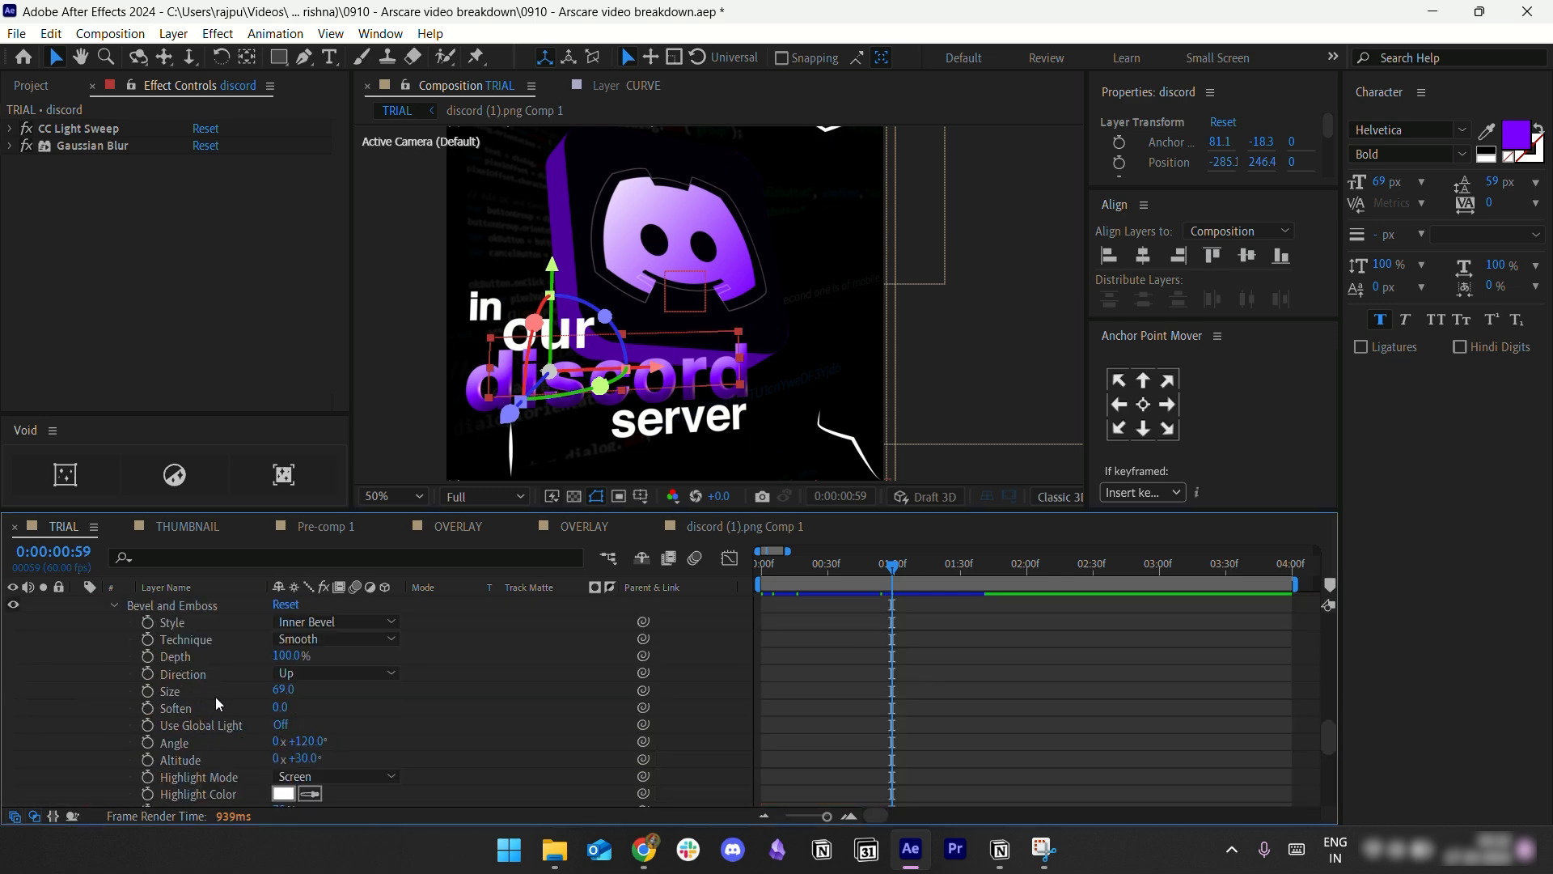
scroll(162, 686, up, 5)
scroll(141, 692, down, 4)
Step: Set the Bevel and Emboss size to 70 on the "discord" text layer and collapse the layer's properties
click(285, 690)
text(70)
click(347, 696)
scroll(153, 663, up, 4)
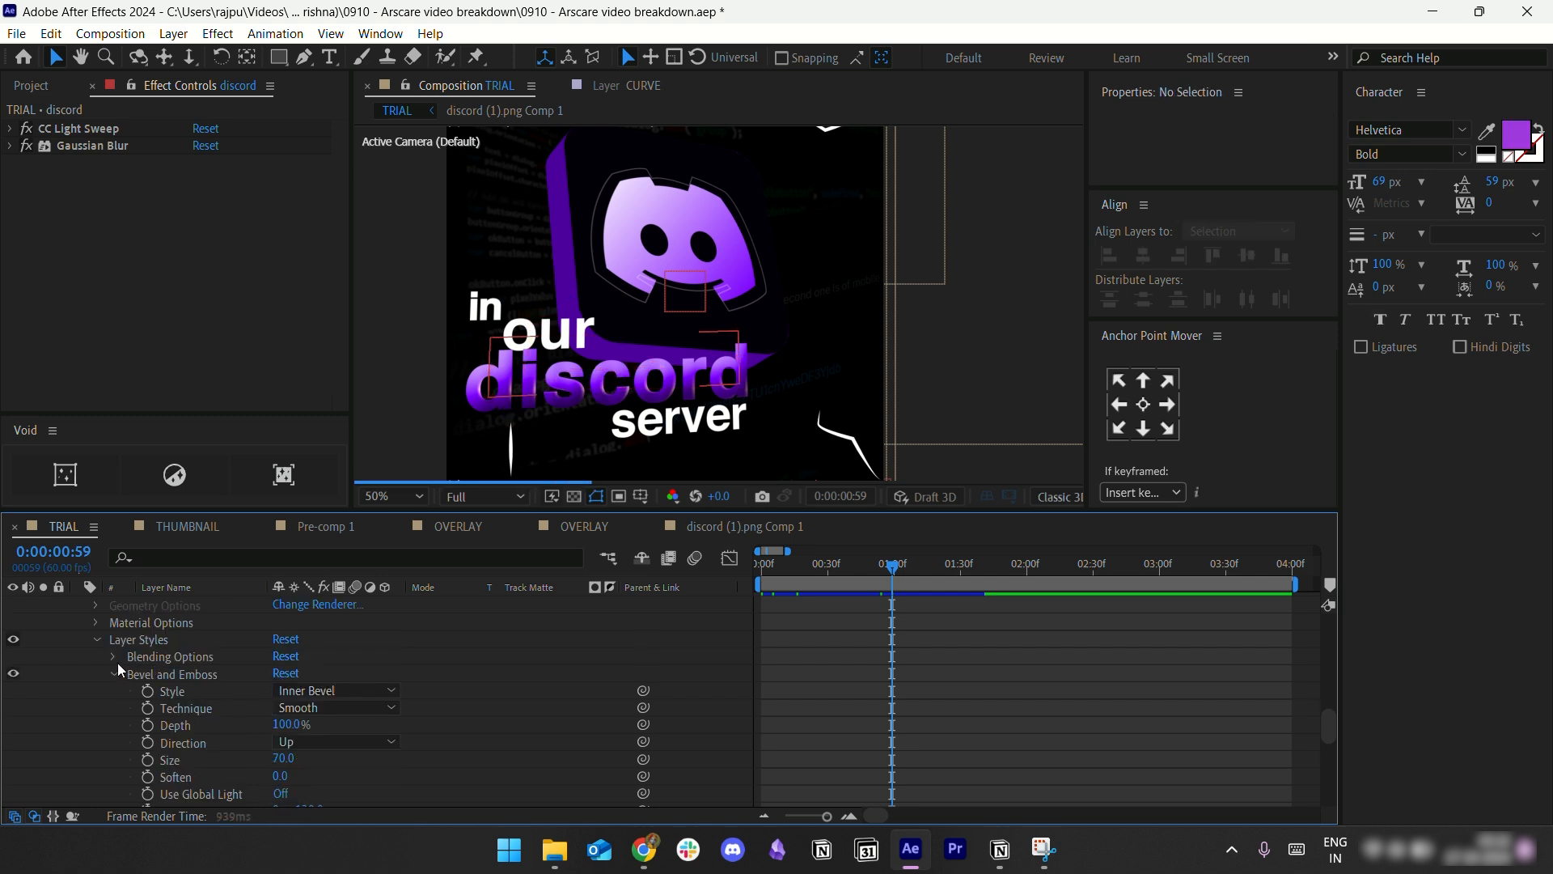
click(114, 674)
scroll(188, 653, up, 4)
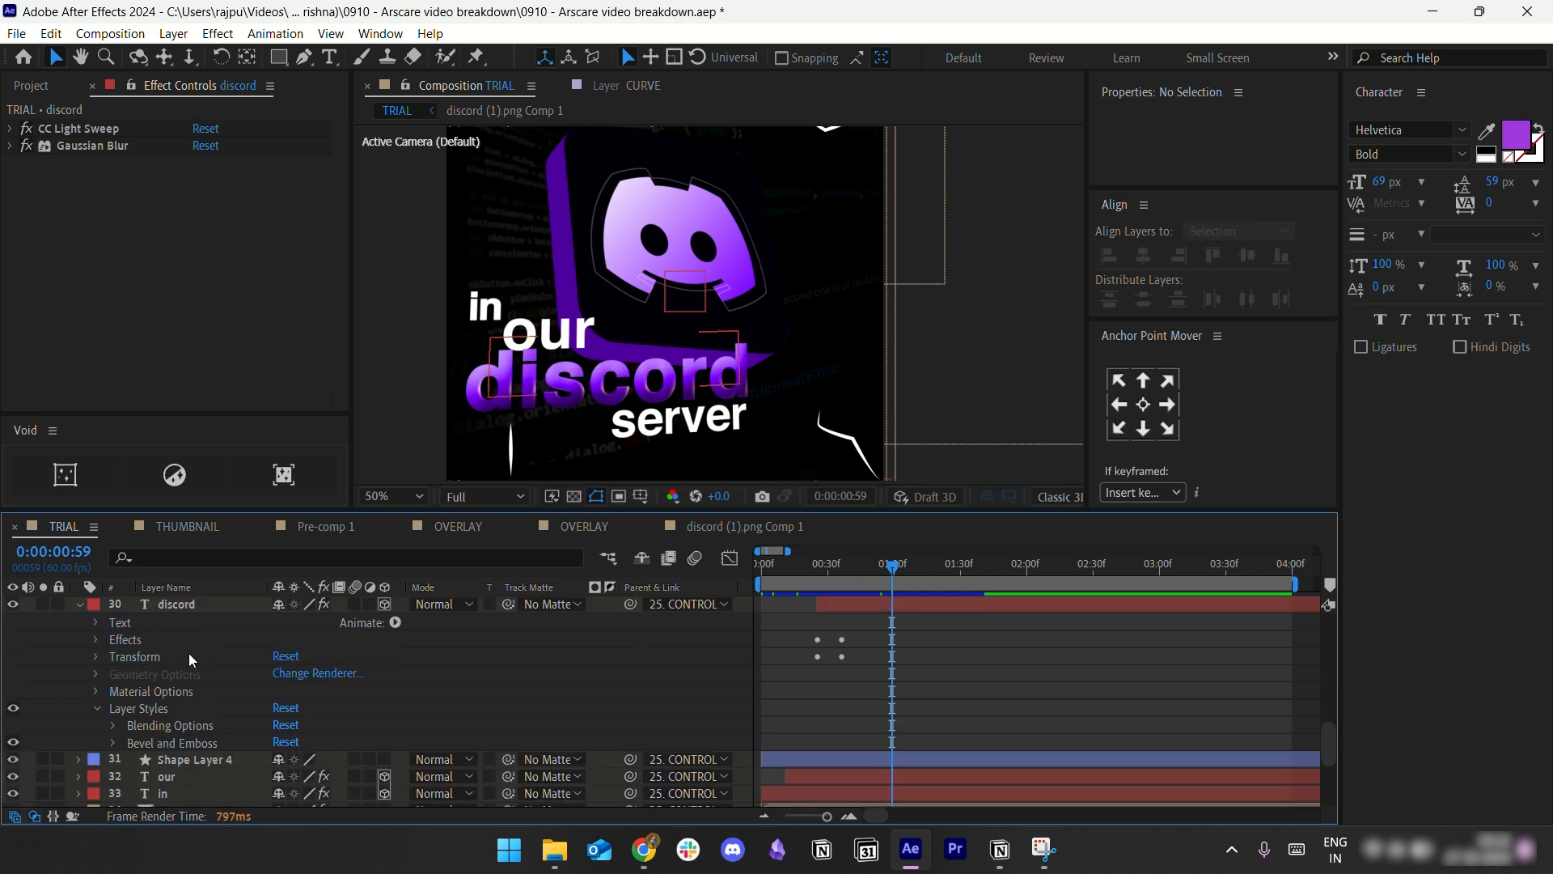
click(79, 607)
Step: Select the "discord" and "server" text layers and Shape Layer 1 in turn to inspect them in the whole frame
key(comma)
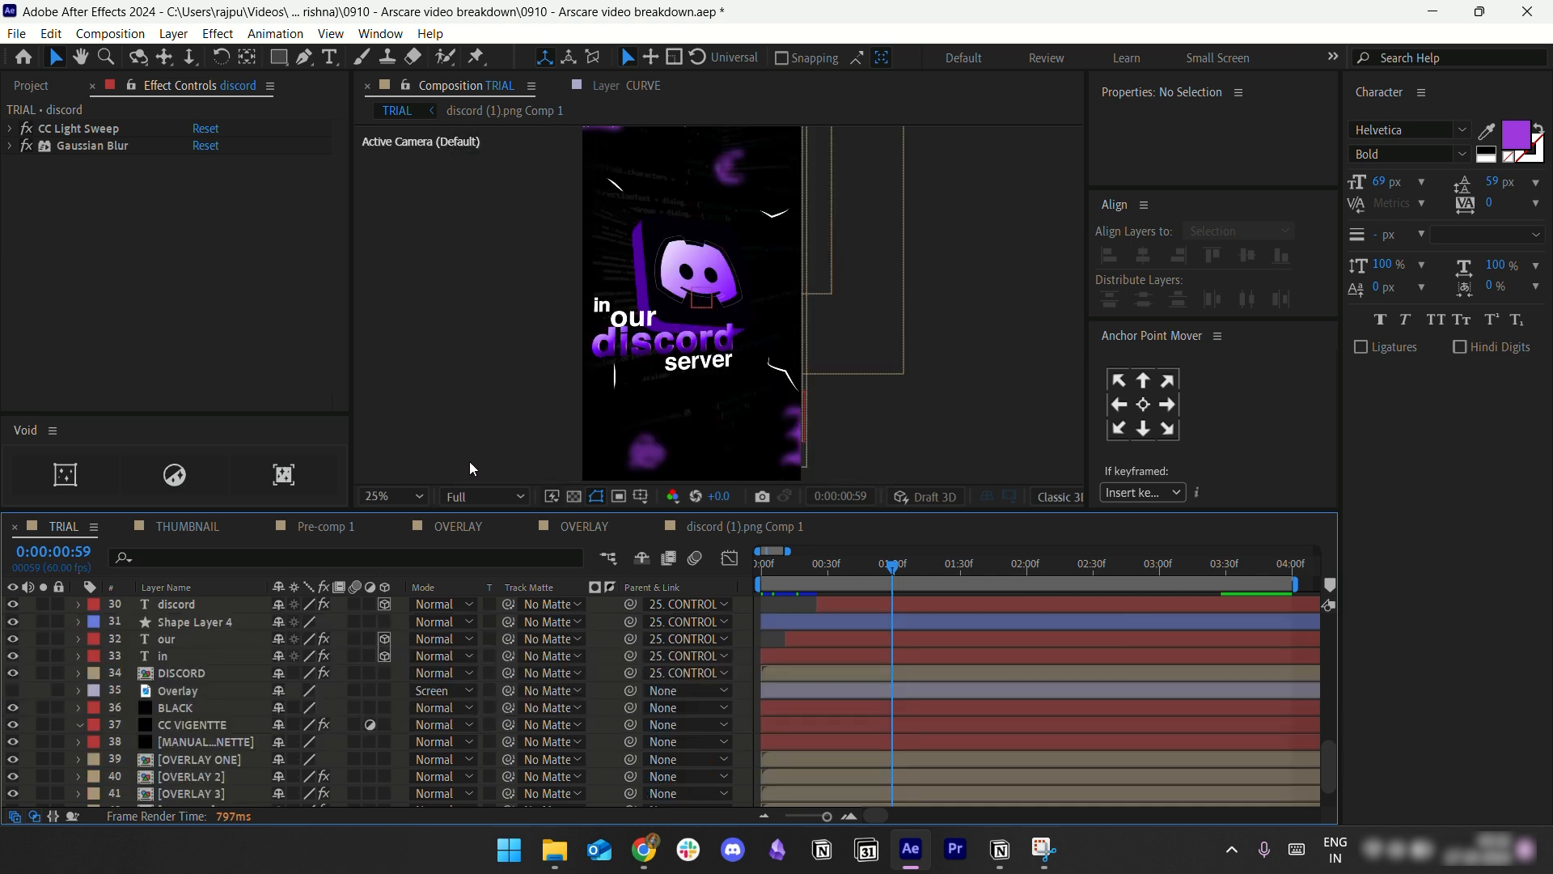
scroll(223, 663, up, 4)
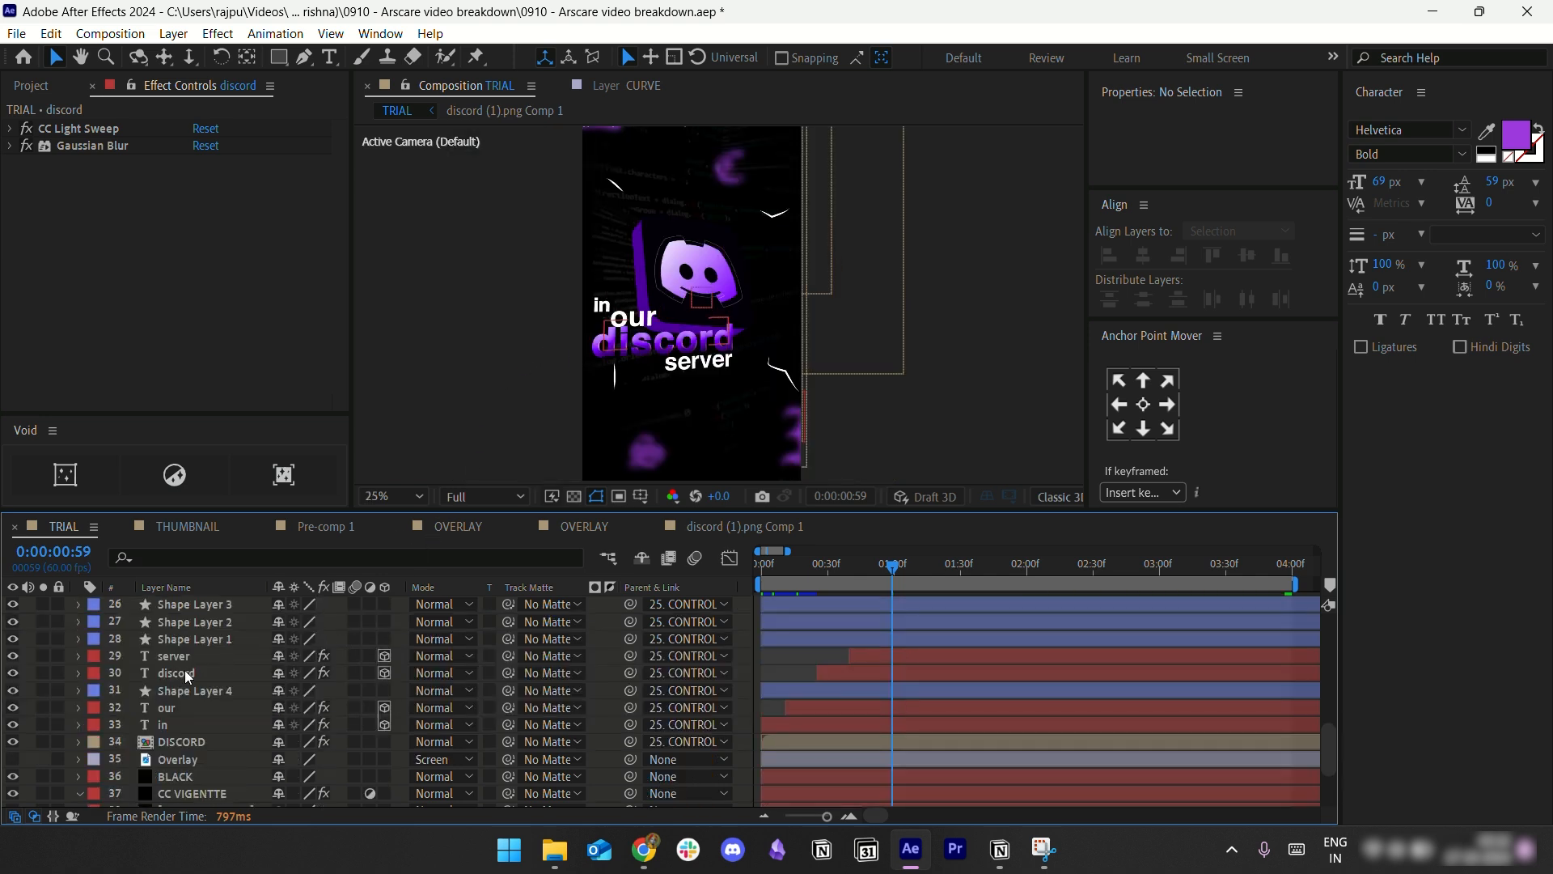
click(184, 670)
click(184, 654)
click(191, 642)
scroll(186, 643, up, 4)
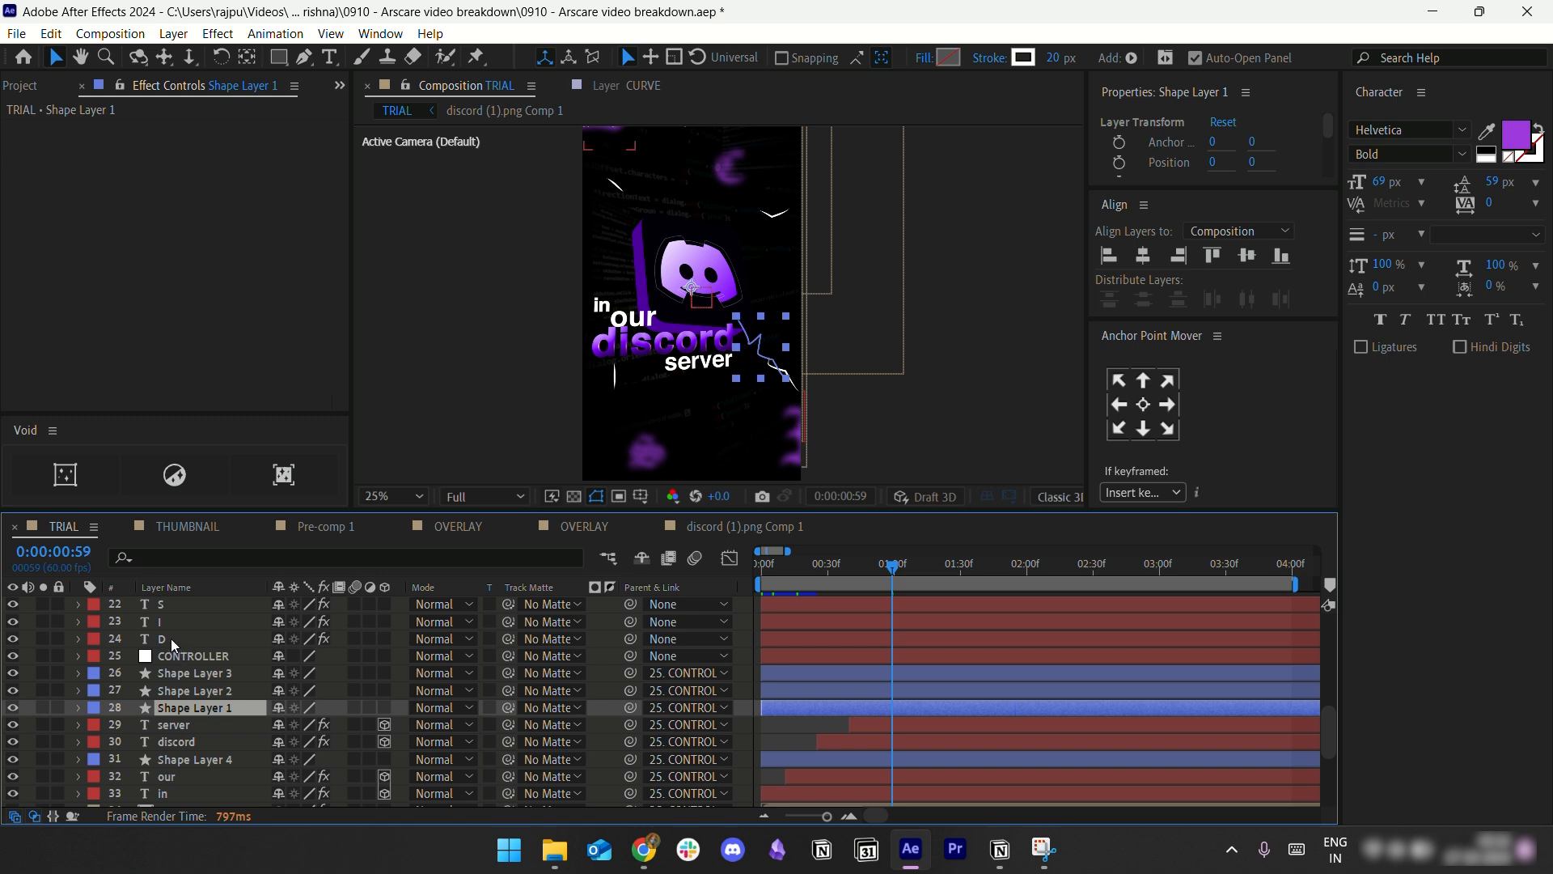
Step: Select the D text layer and check its Gaussian Blur settings
click(171, 638)
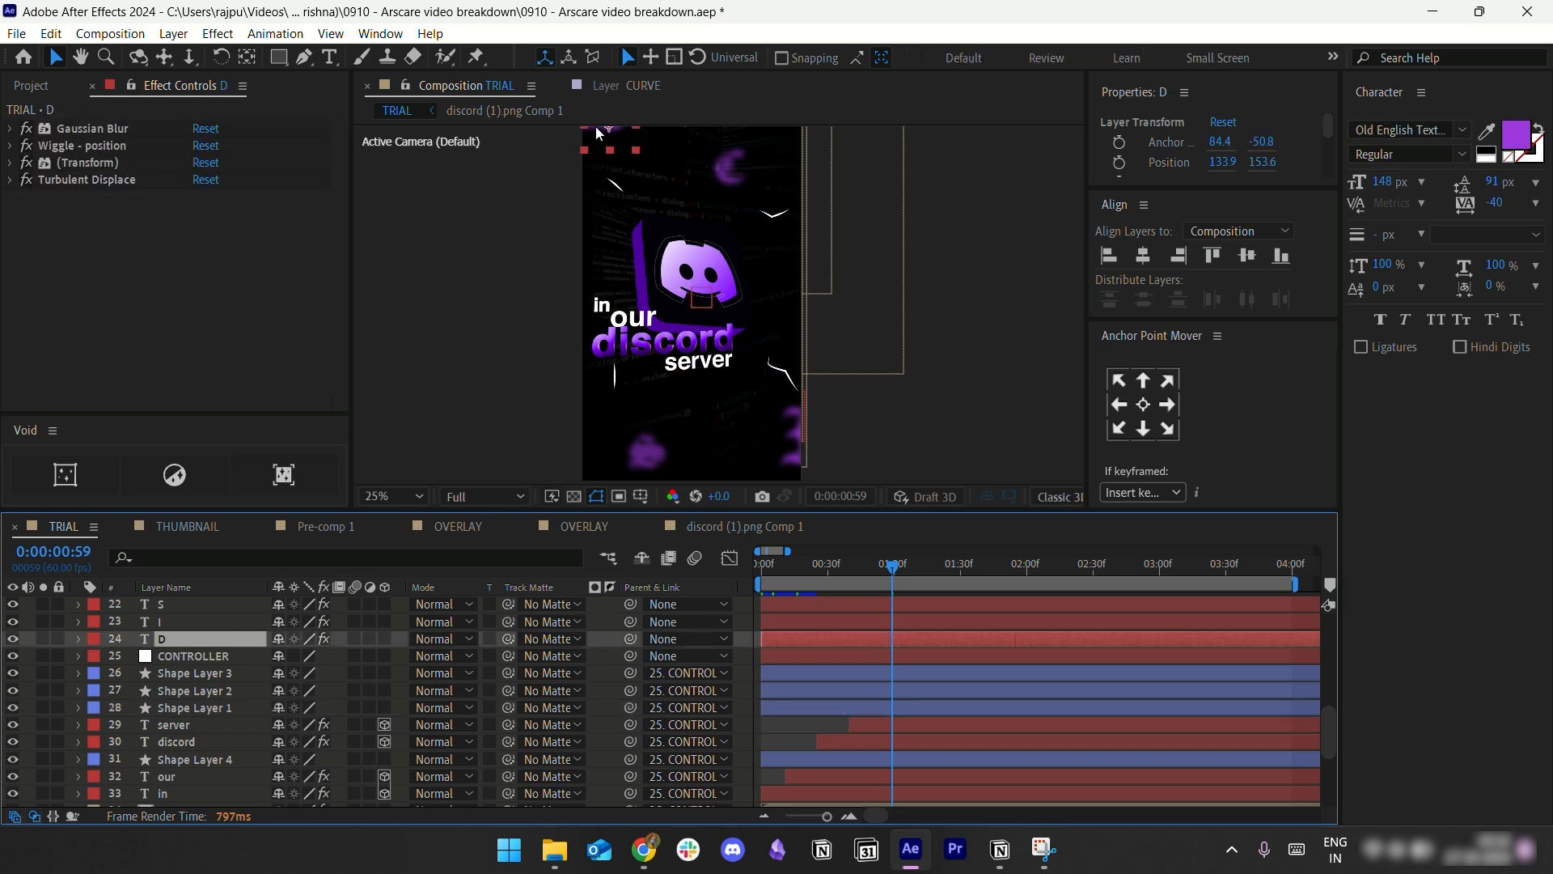
click(21, 139)
click(11, 129)
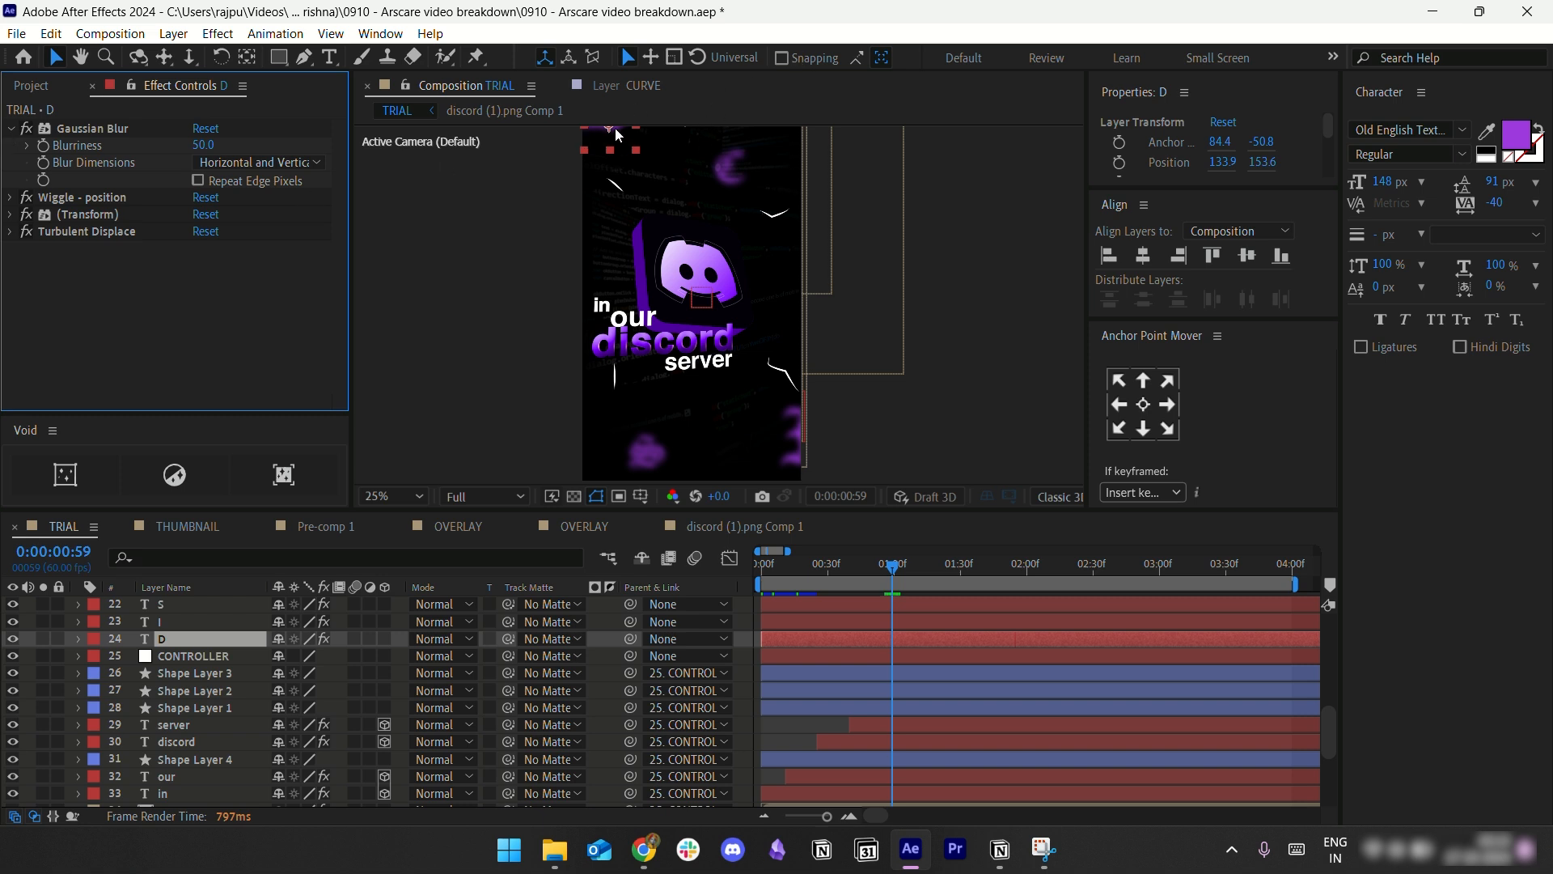
click(12, 129)
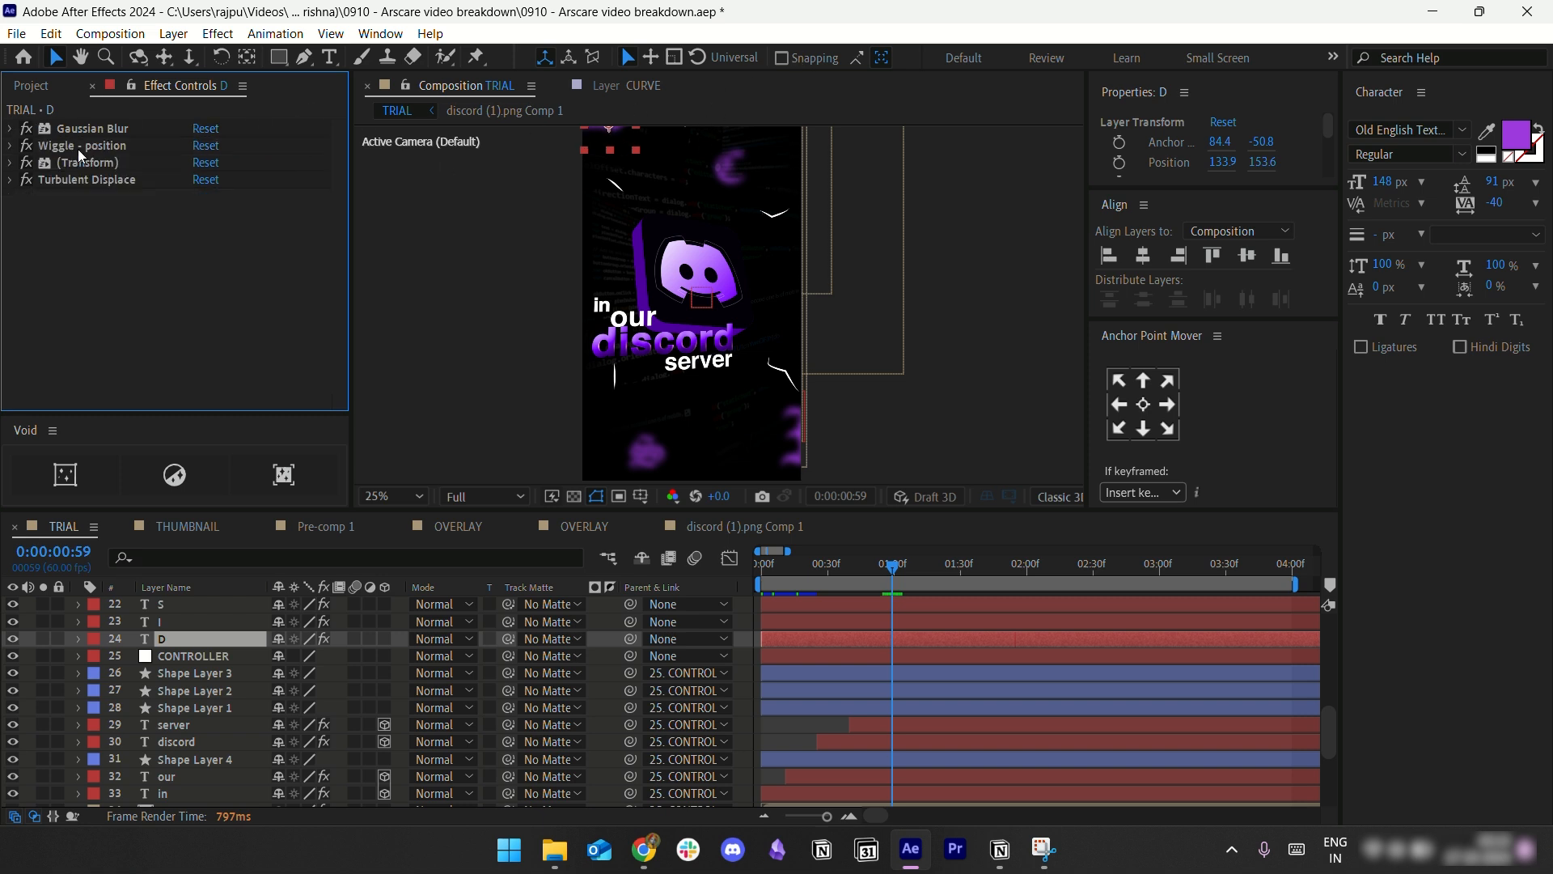
Step: Check the D layer's Wiggle - position and Turbulent Displace settings, collapsing each effect again
click(21, 146)
click(11, 146)
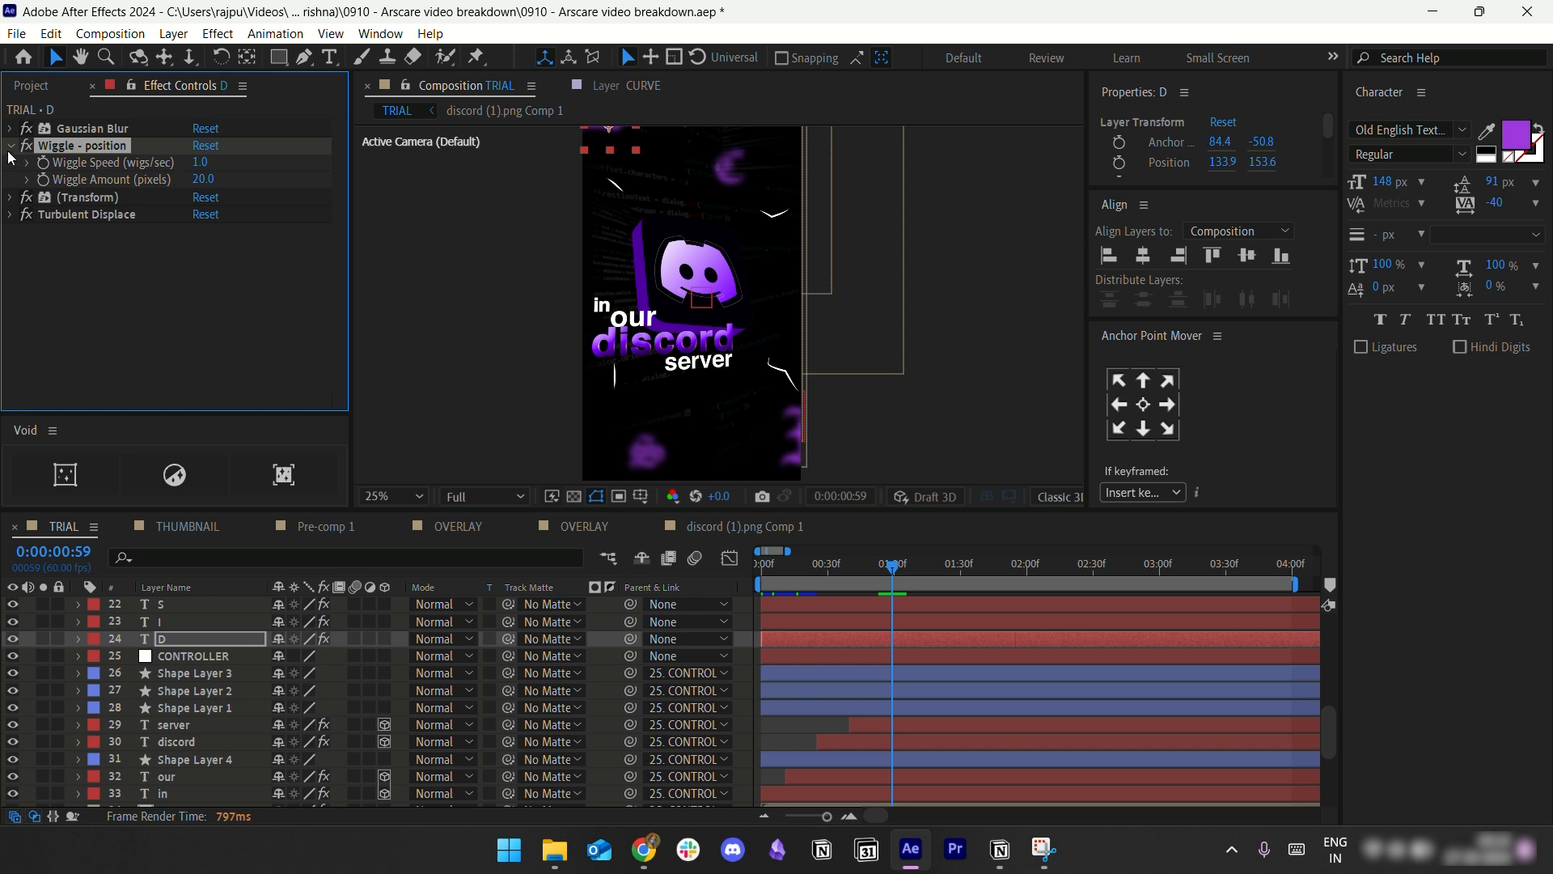
click(11, 146)
click(10, 179)
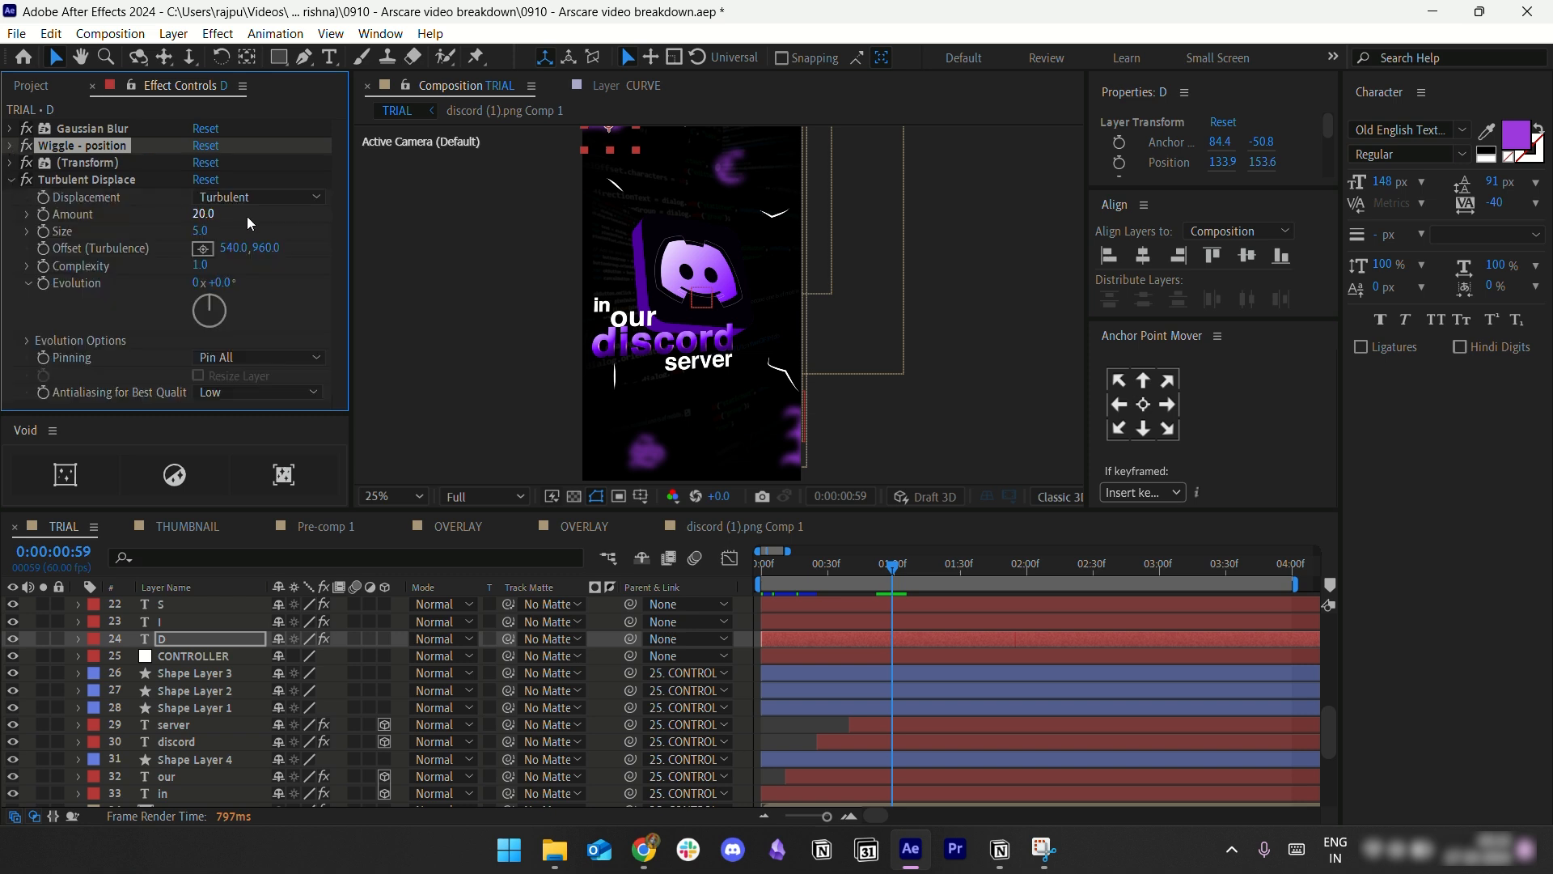
click(9, 179)
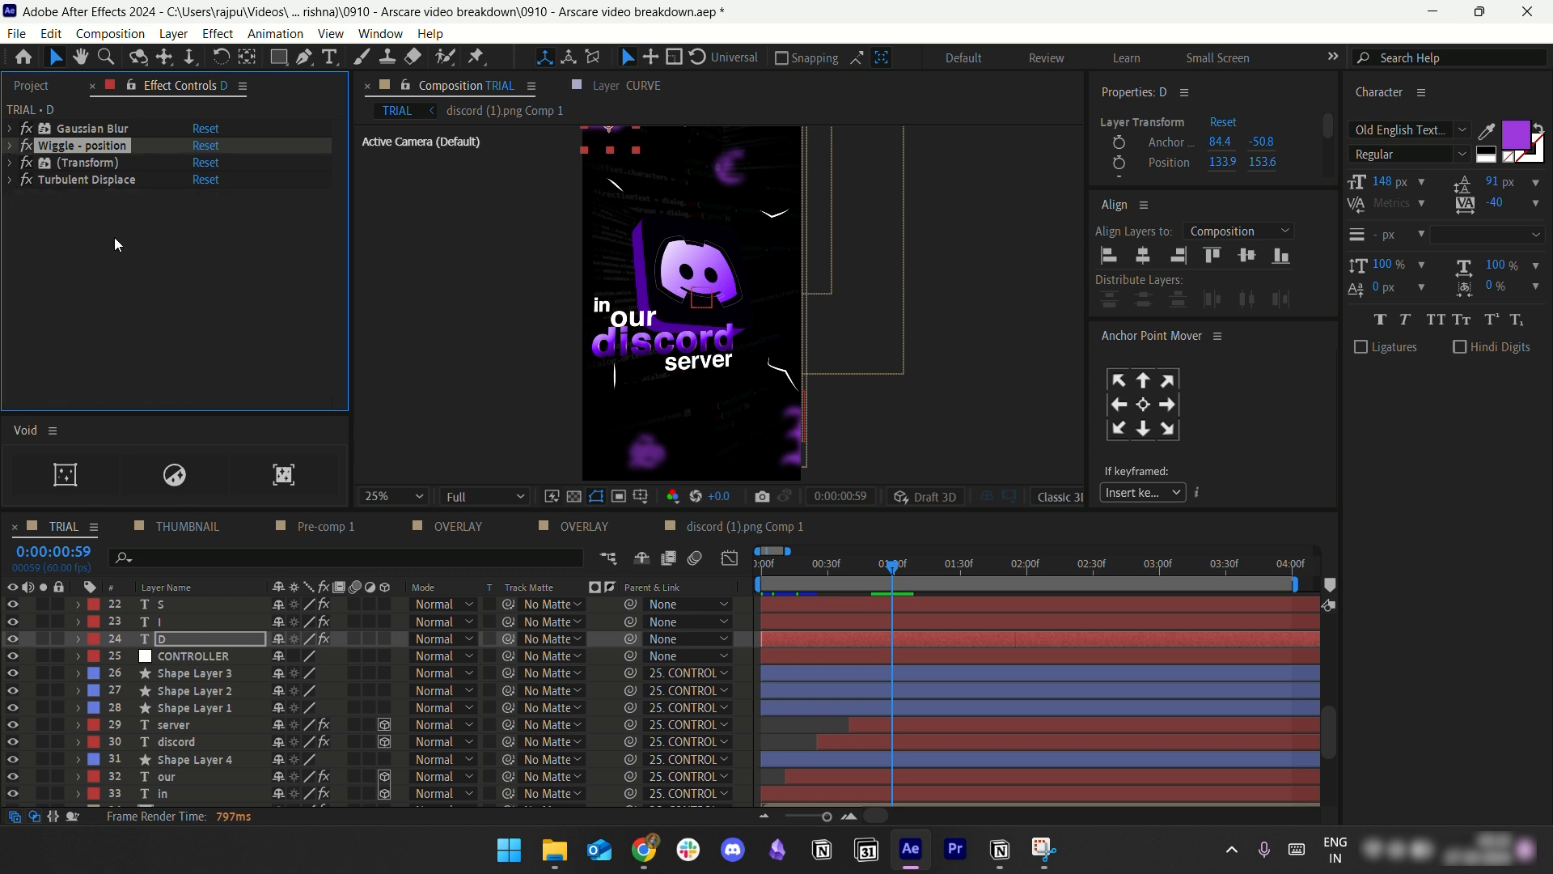
click(93, 179)
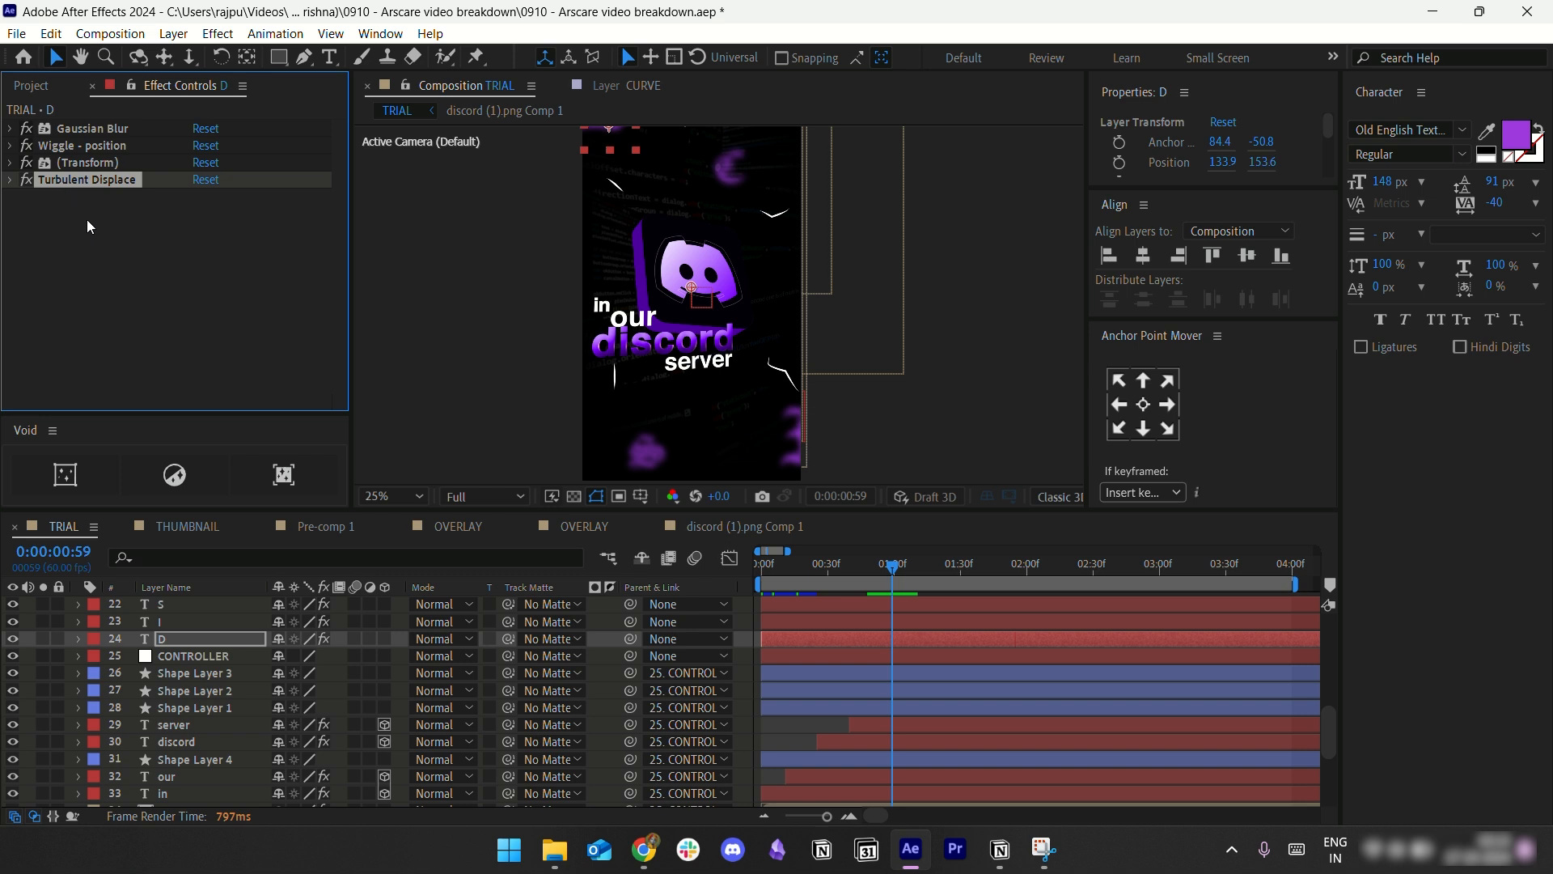
Step: Select the C text layer and the Shake, Zoom In and COLOR adjustment layers in turn to inspect their effects
scroll(196, 628, up, 2)
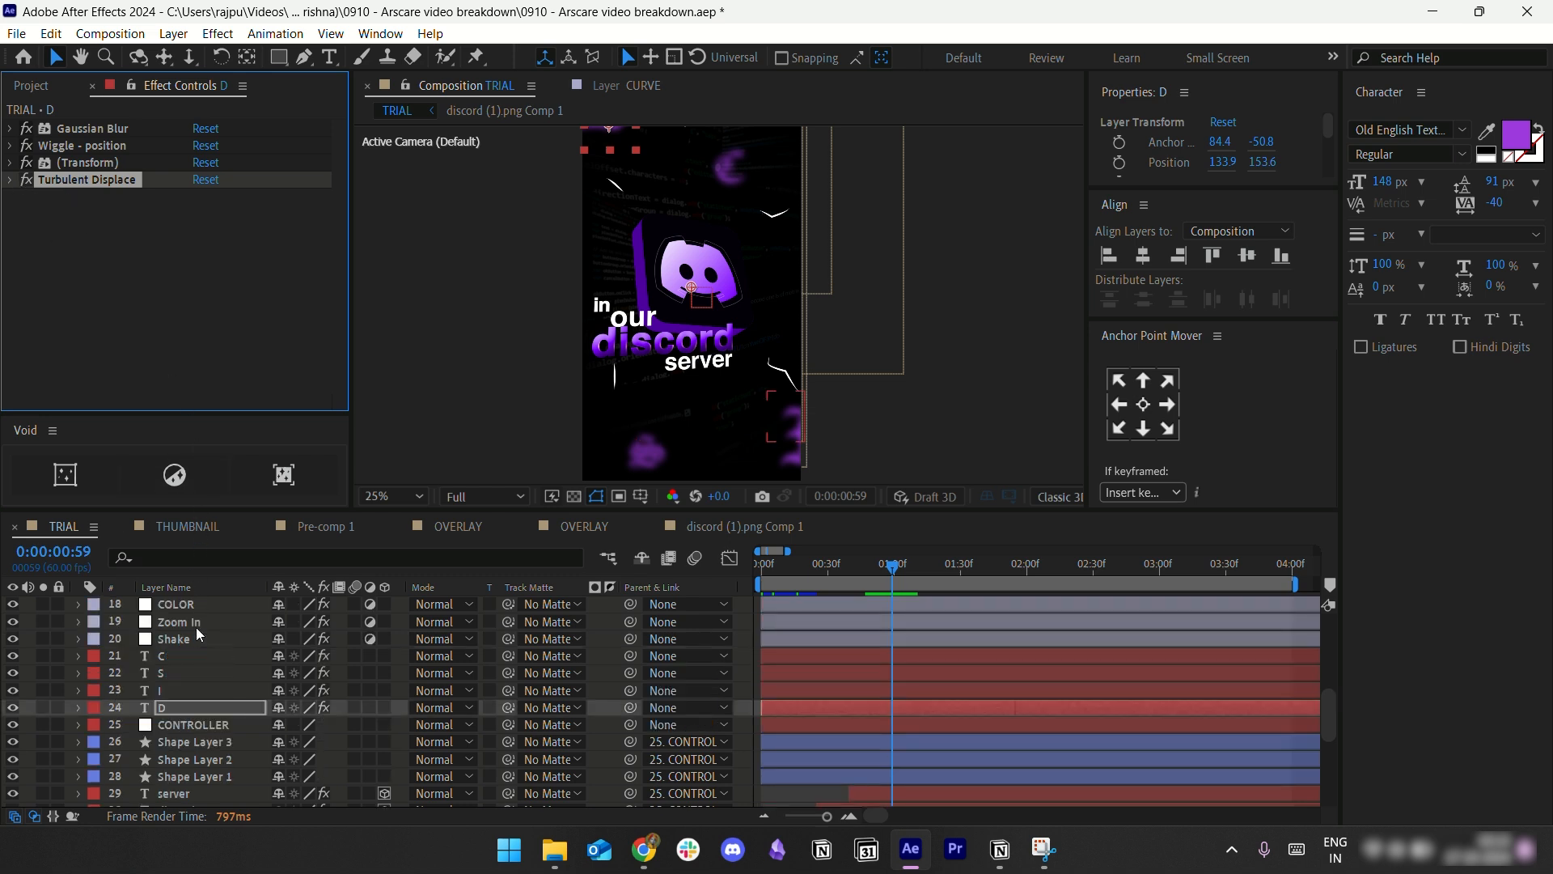
click(175, 656)
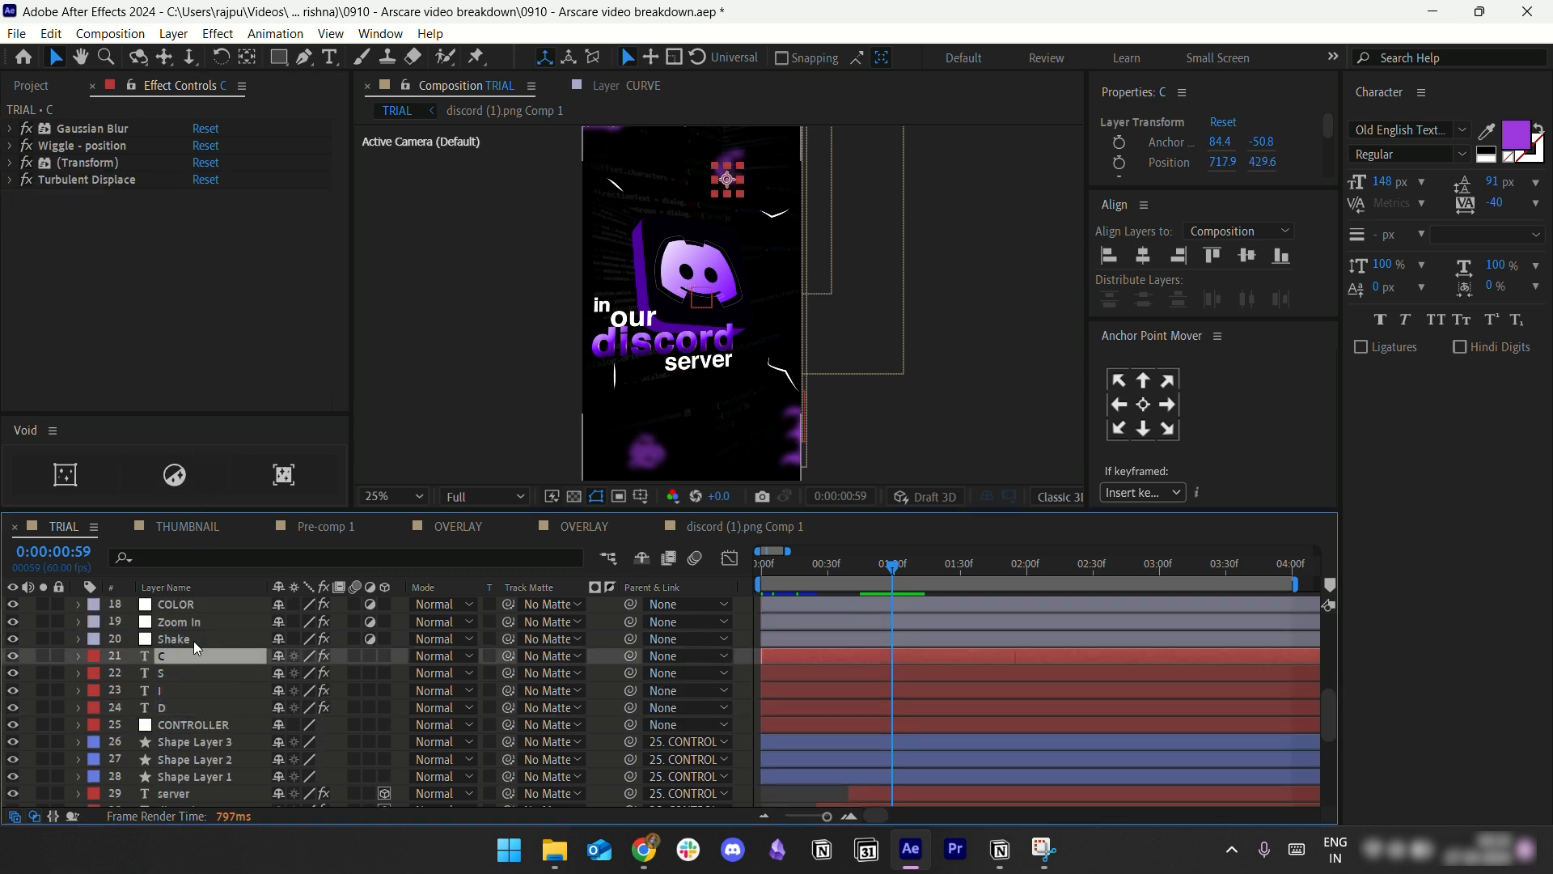
click(193, 639)
click(185, 623)
click(191, 606)
scroll(191, 642, up, 4)
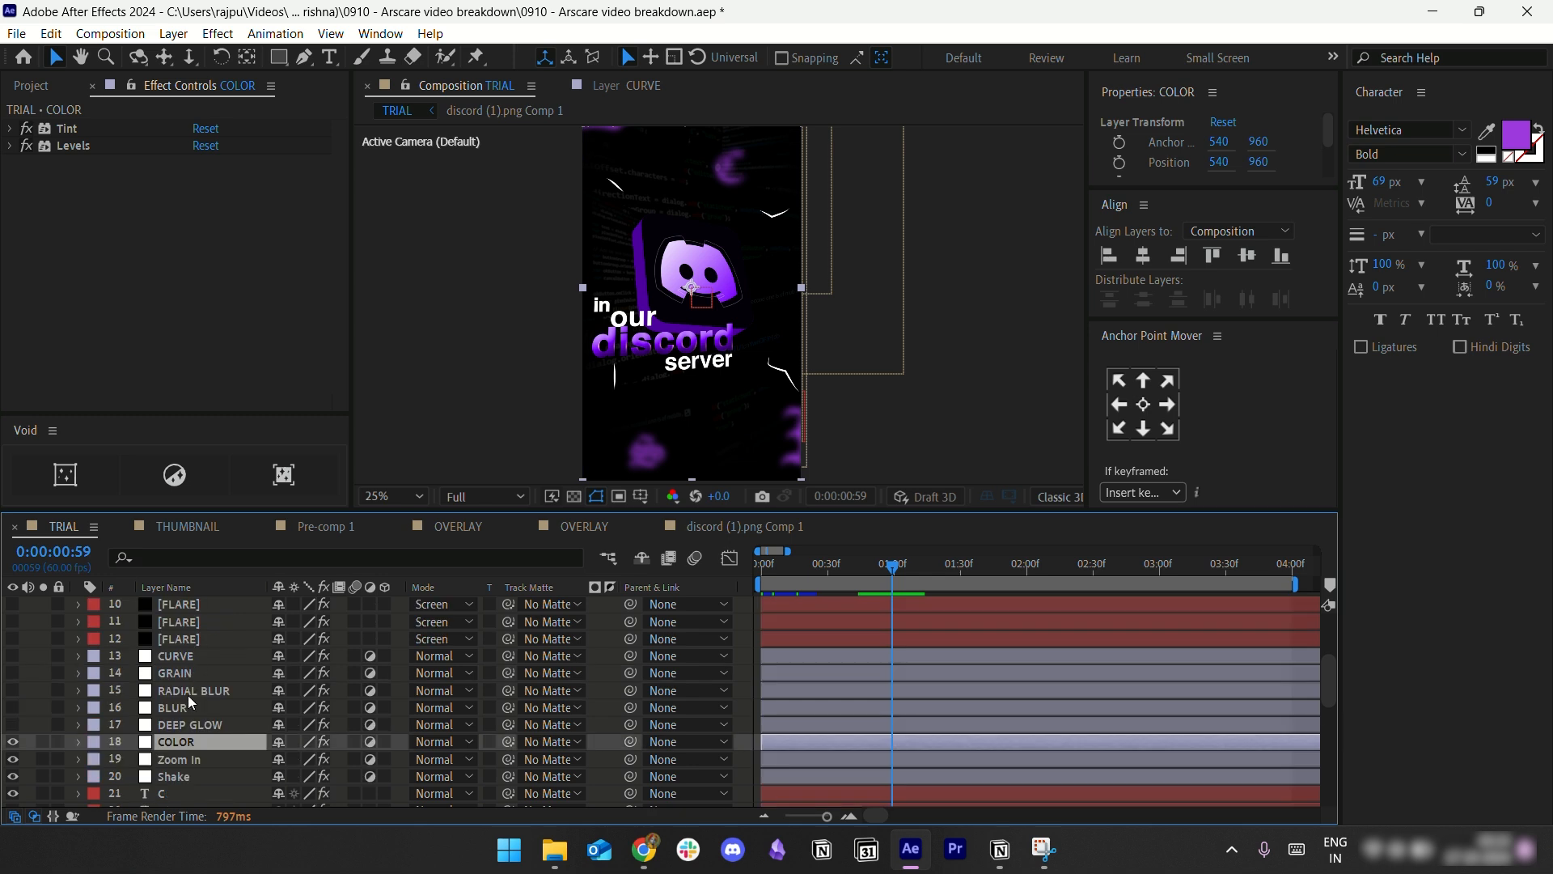
Step: Make the DEEP GLOW adjustment layer visible and expand its Deep Glow effect settings
click(178, 726)
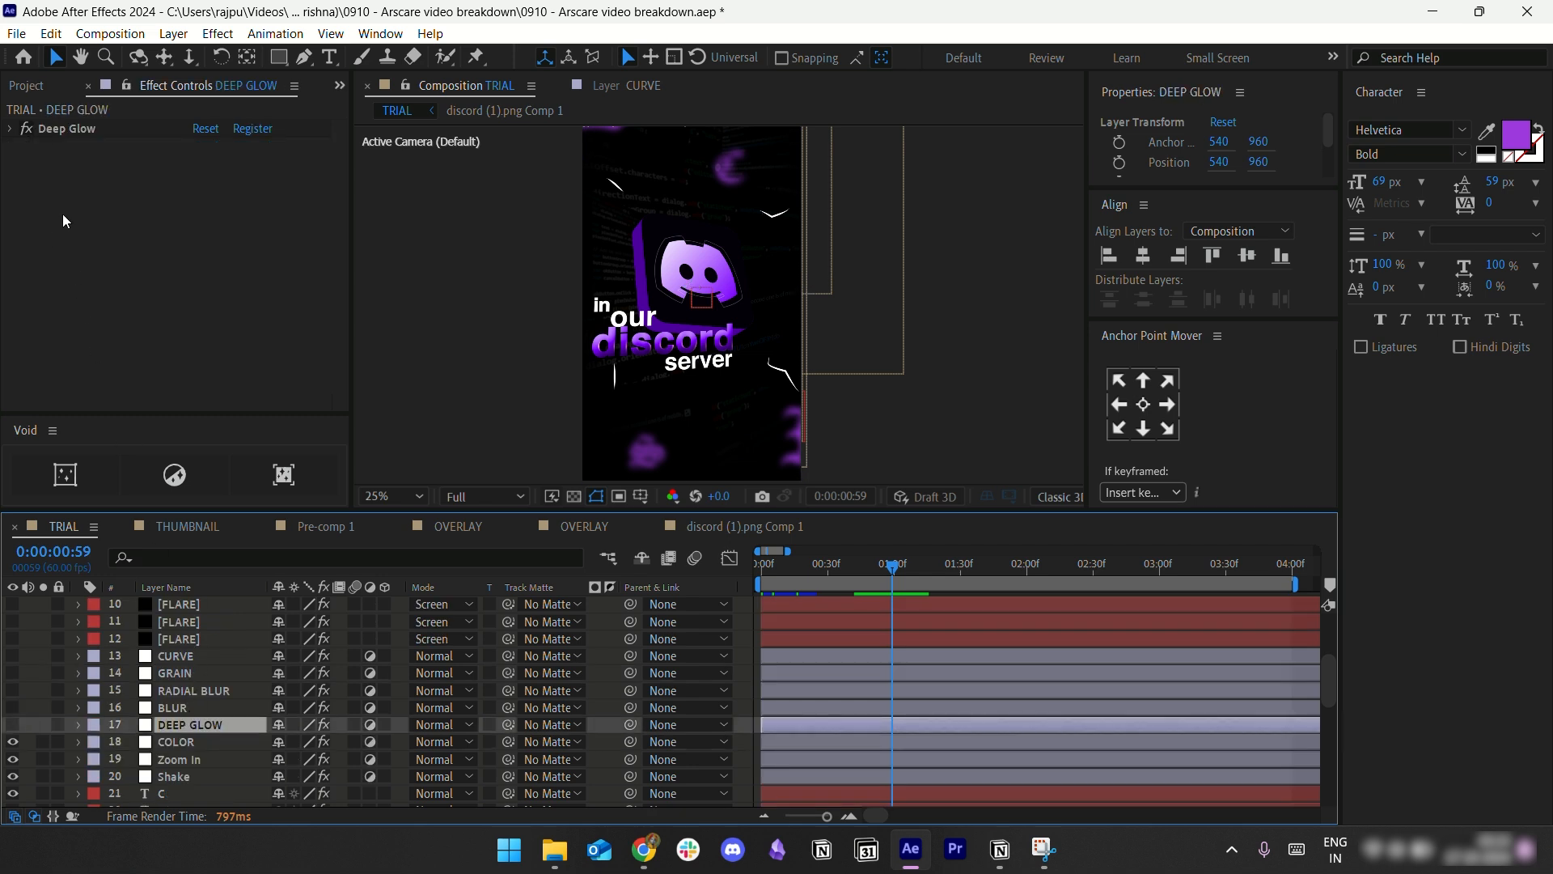
click(13, 725)
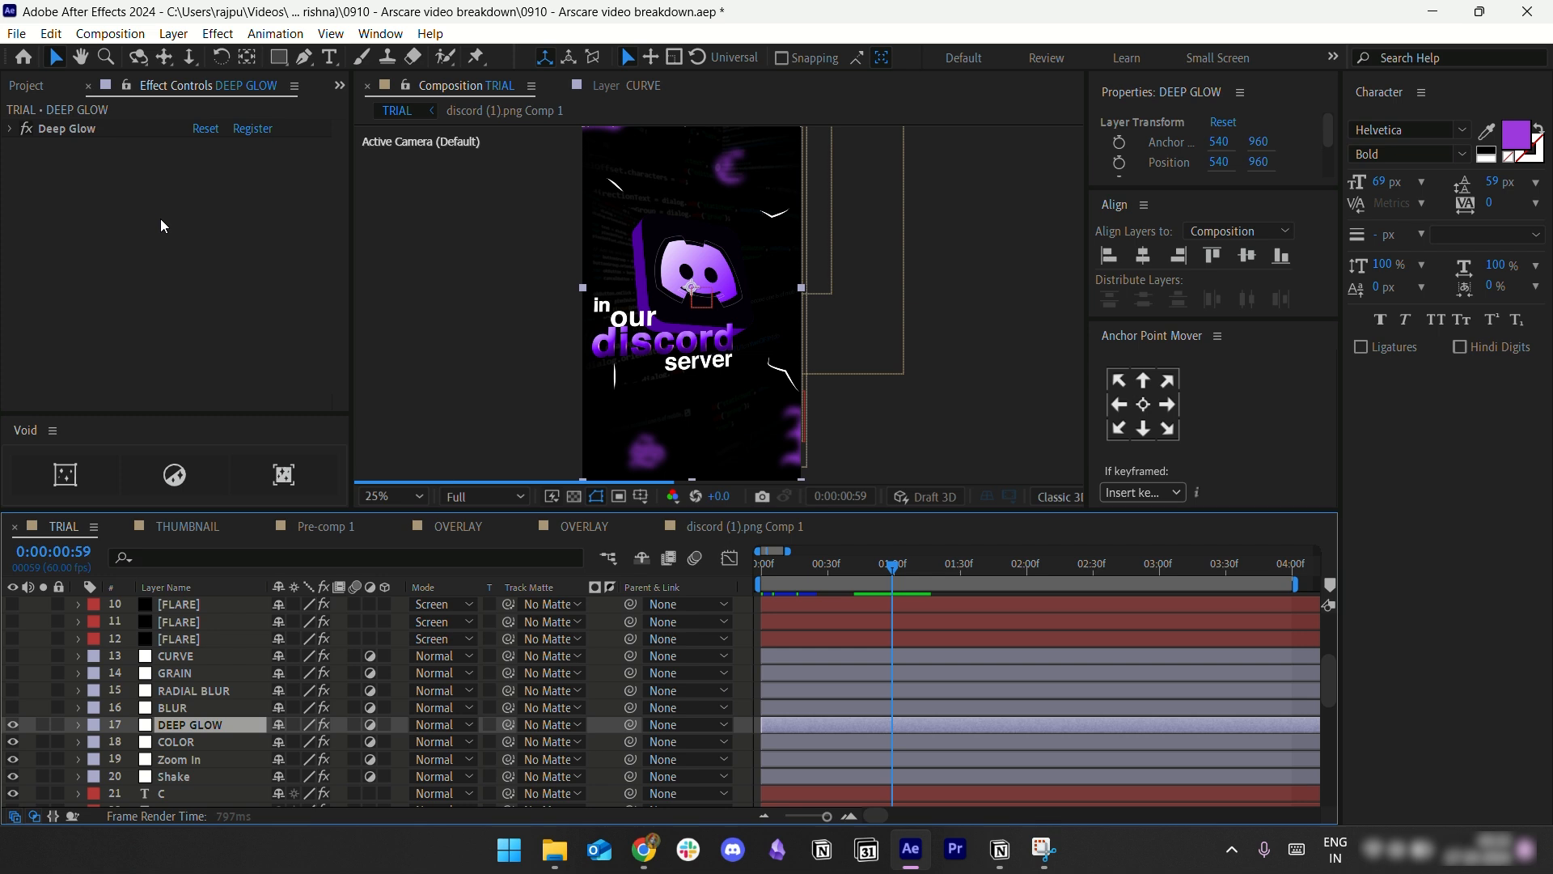
click(12, 129)
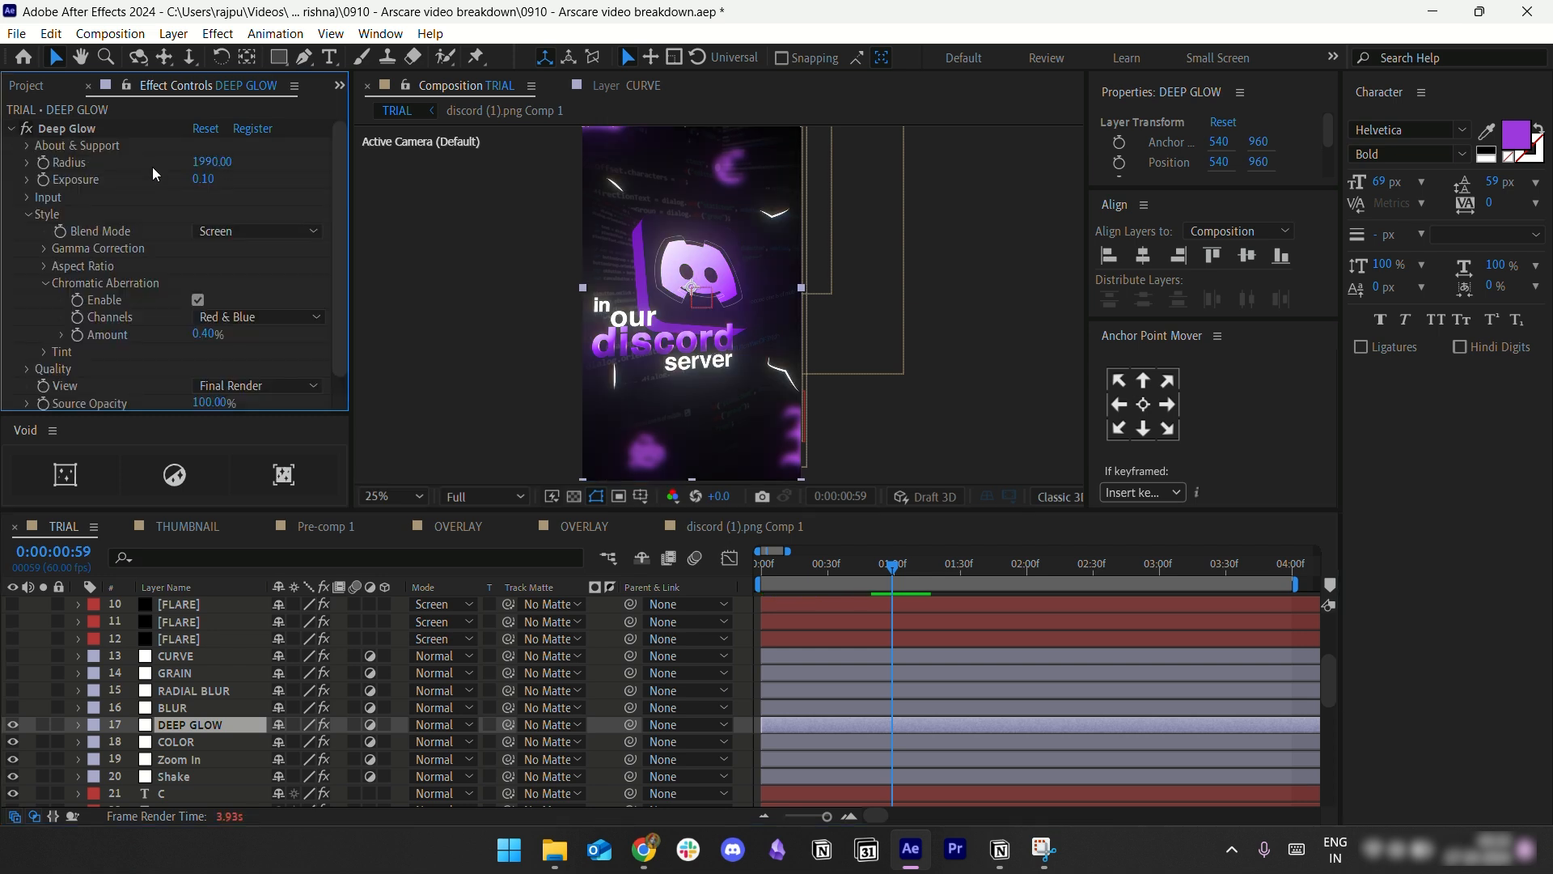
Step: Try a Deep Glow exposure of 0.5 and lower the composition's preview resolution to Quarter
click(204, 179)
text(0.1)
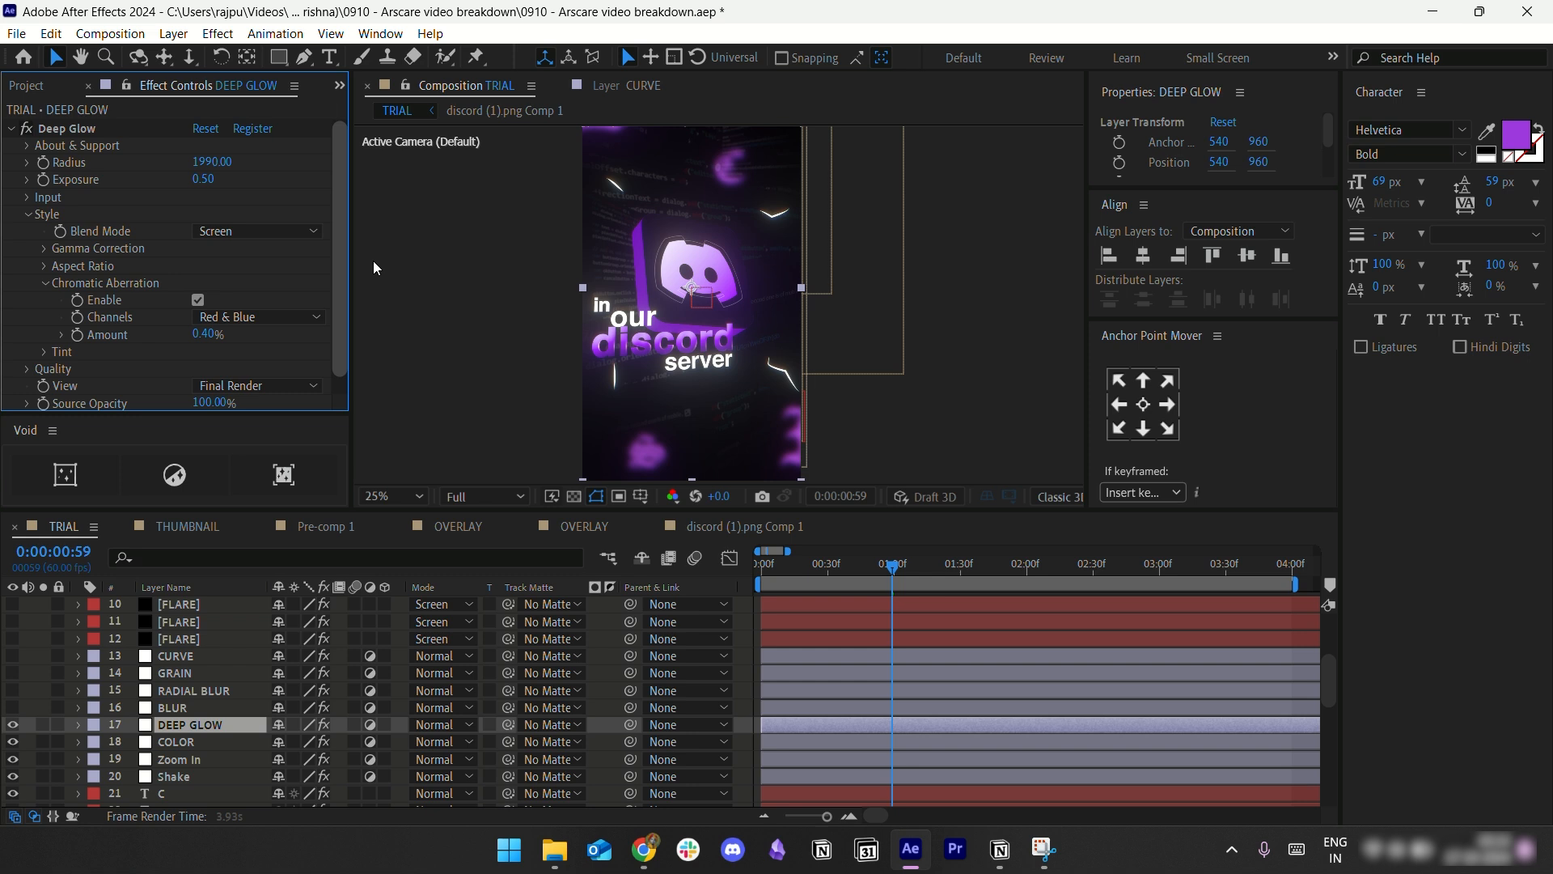
click(462, 497)
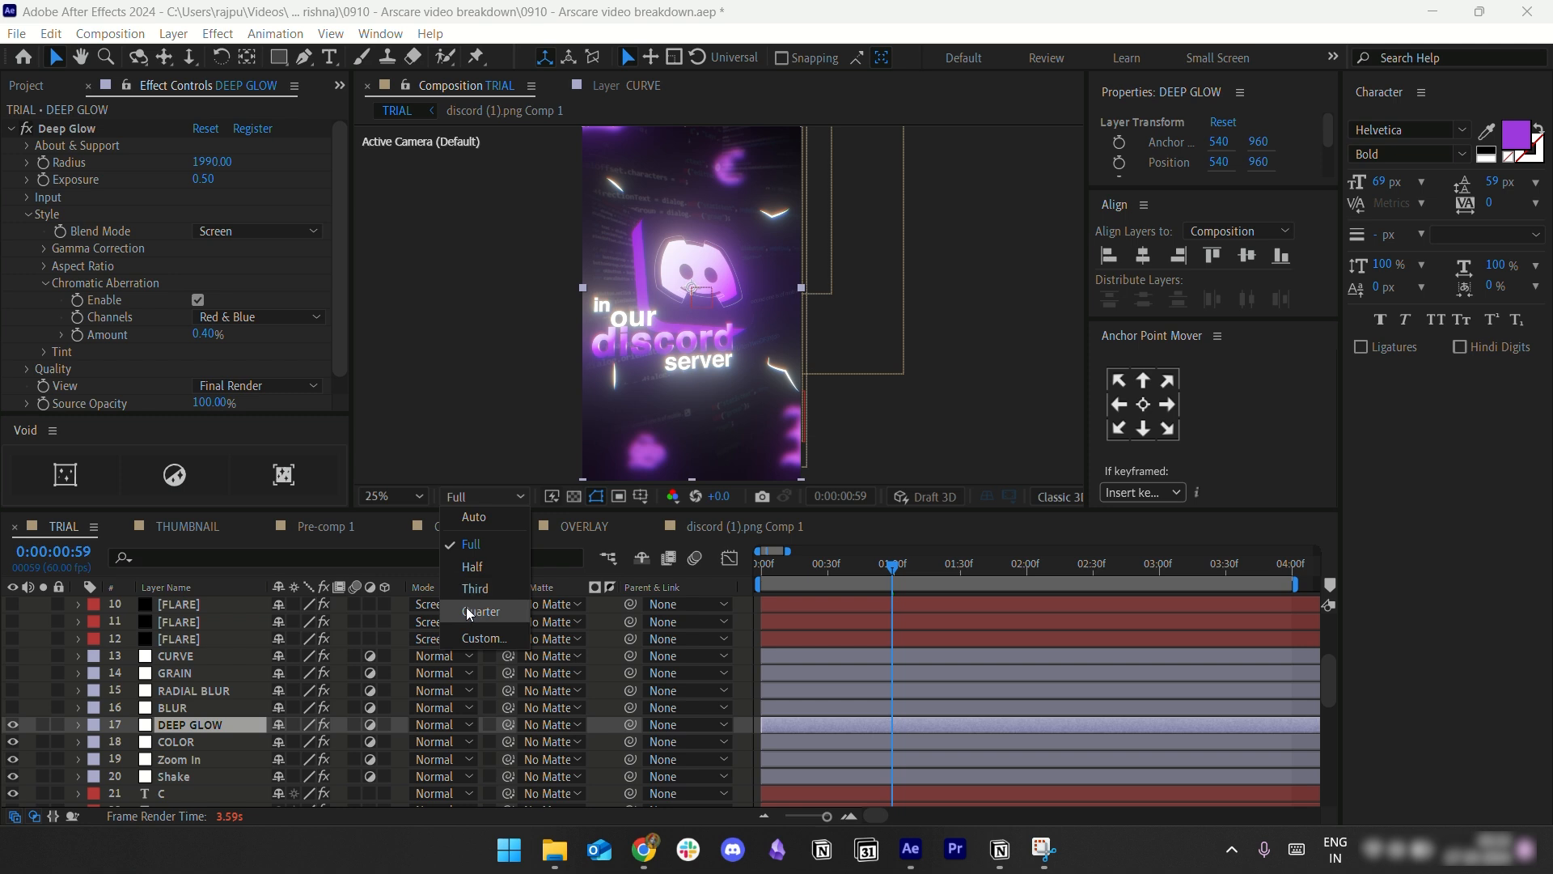
click(469, 612)
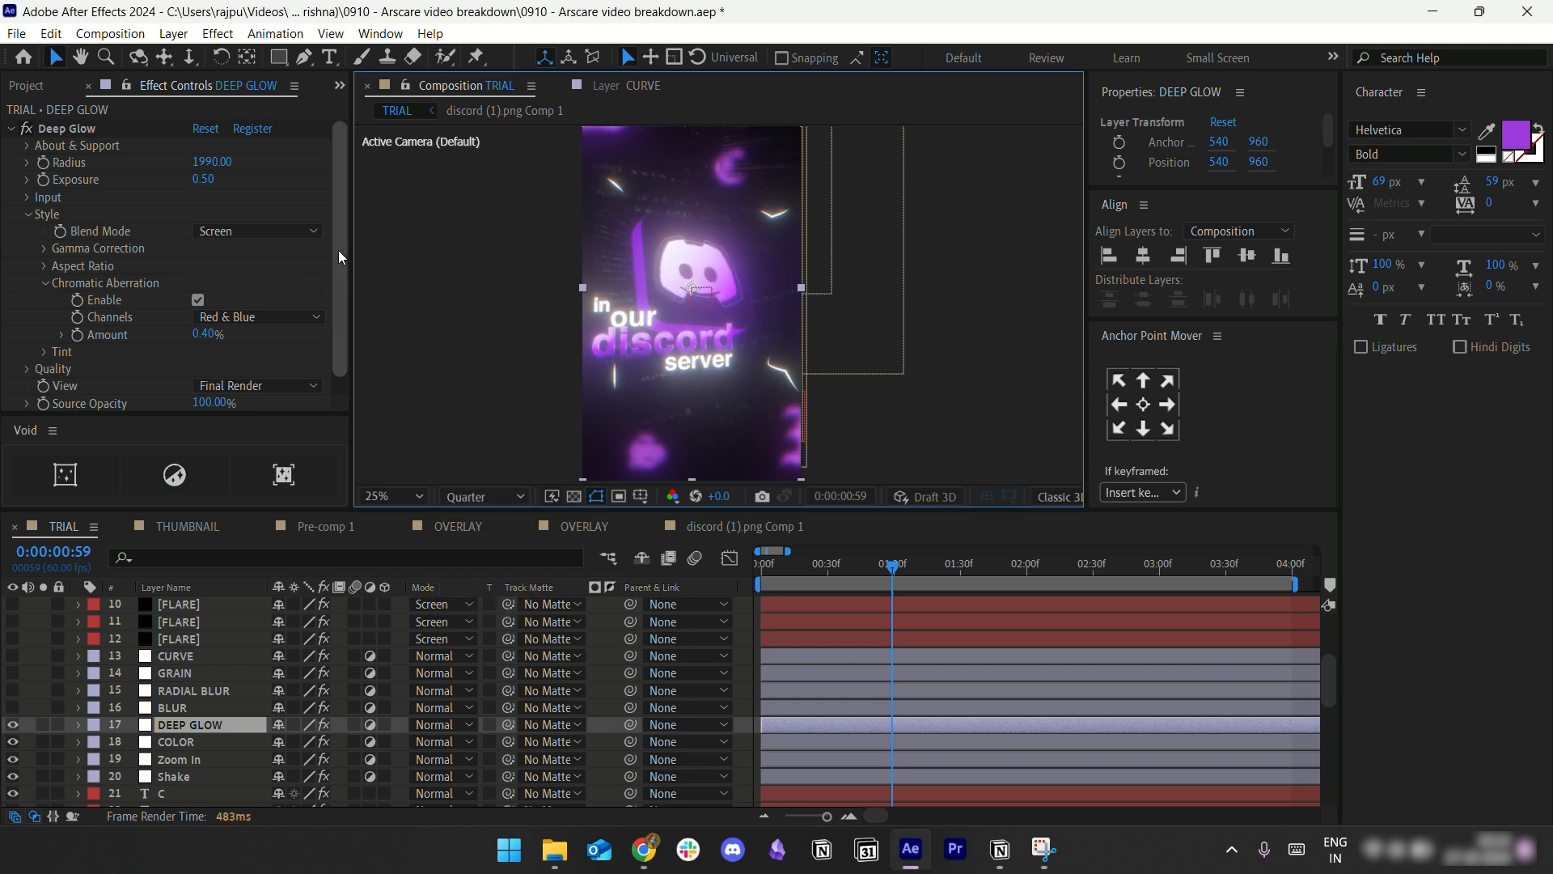
Step: Set the Deep Glow exposure to 0.1
click(203, 179)
text(0)
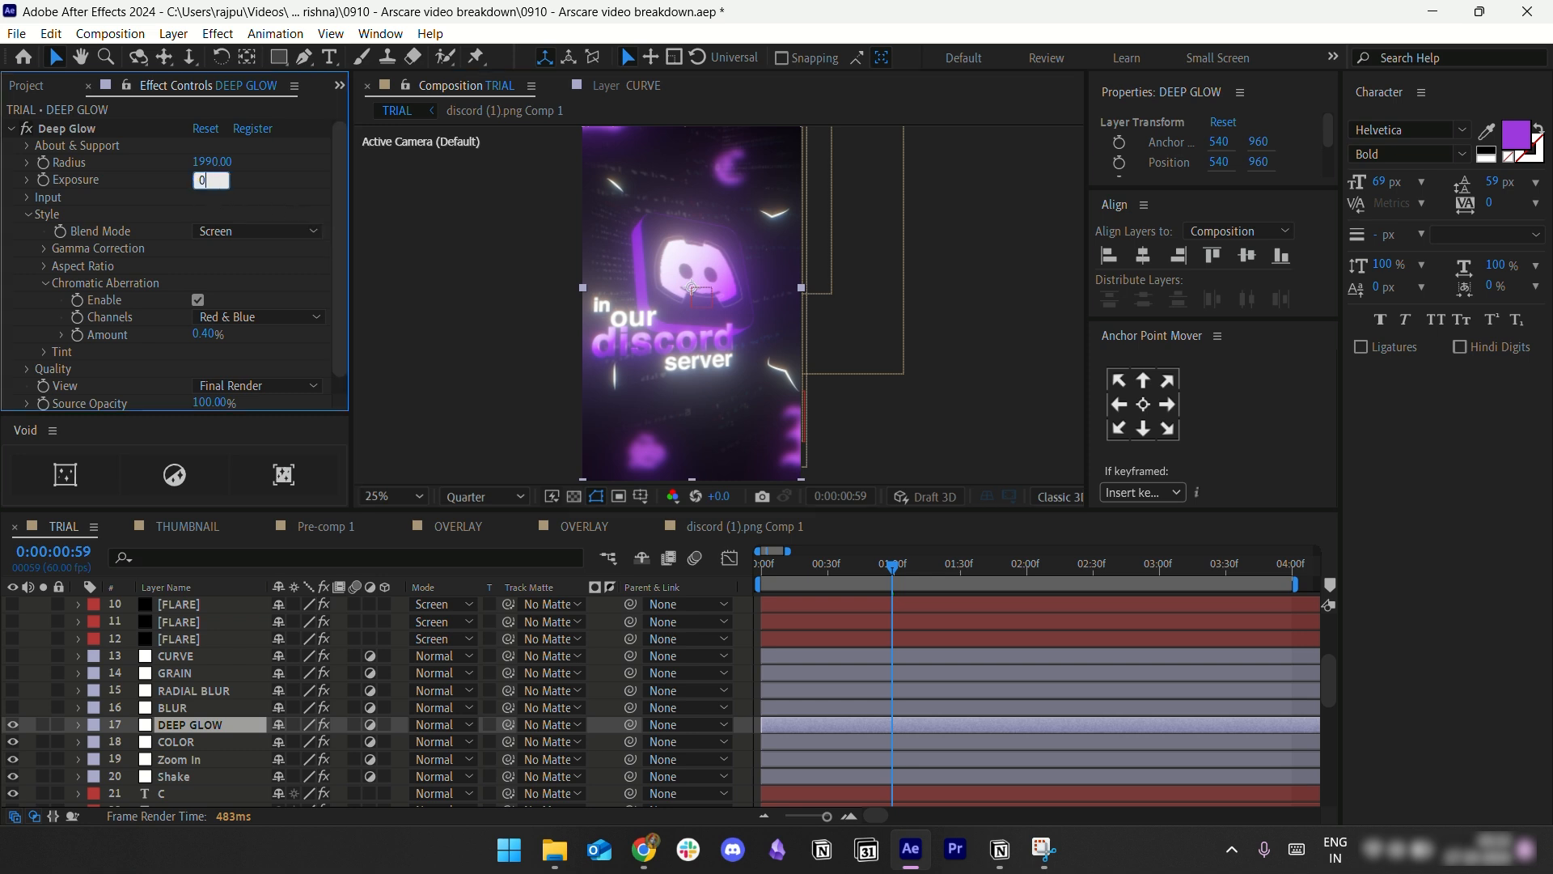
key(Return)
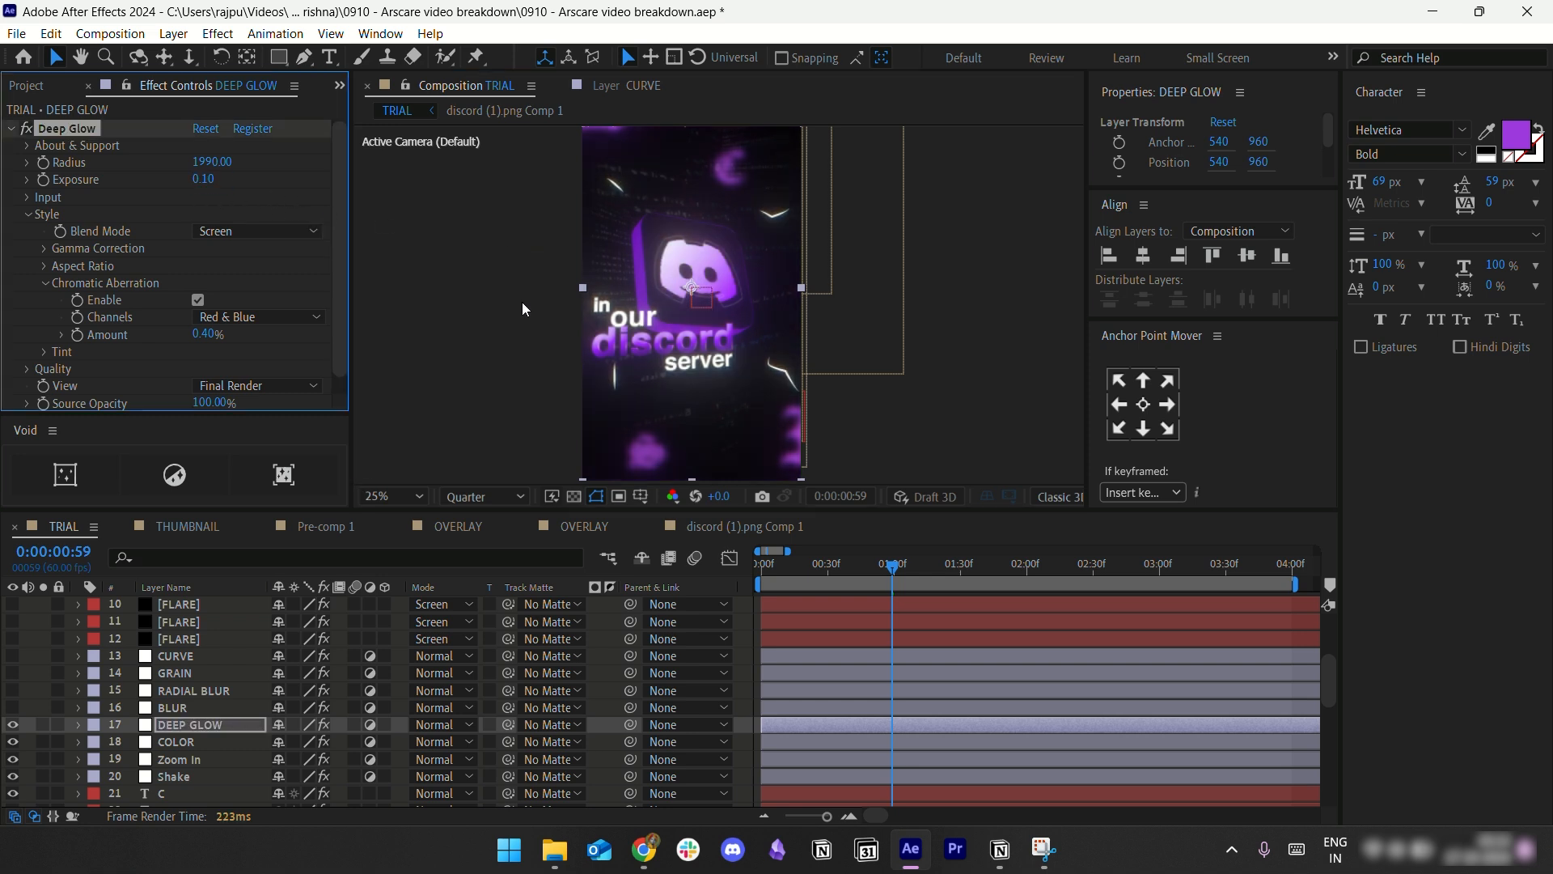
Step: Set the Deep Glow exposure to 0.07, look over its Chromatic Aberration settings, and collapse the effect
click(212, 186)
text(0.07)
key(Return)
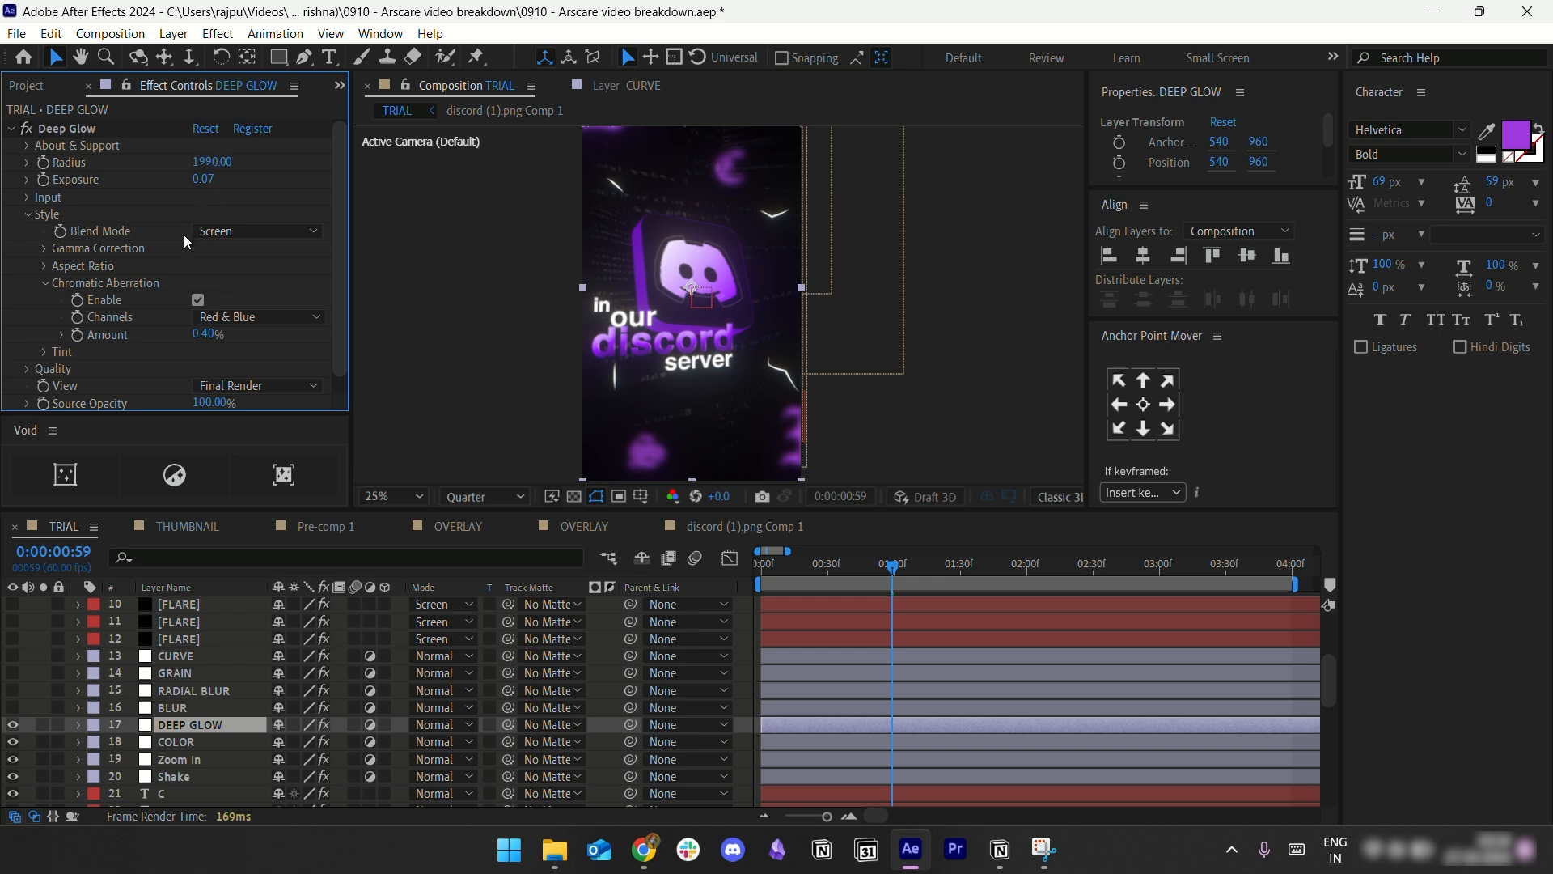
scroll(186, 233, down, 1)
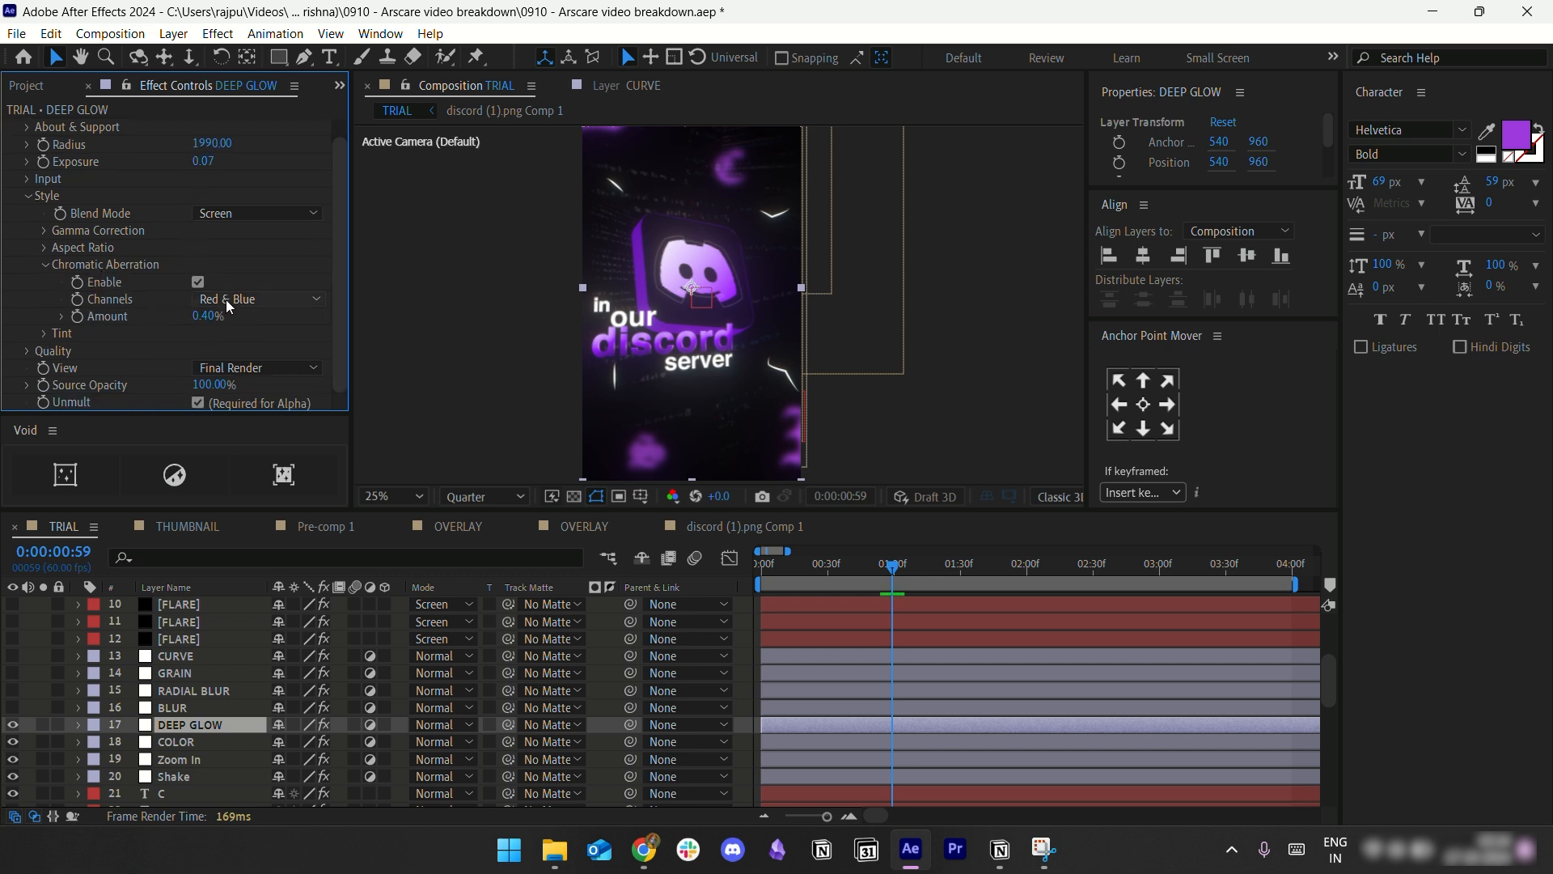
scroll(104, 304, up, 1)
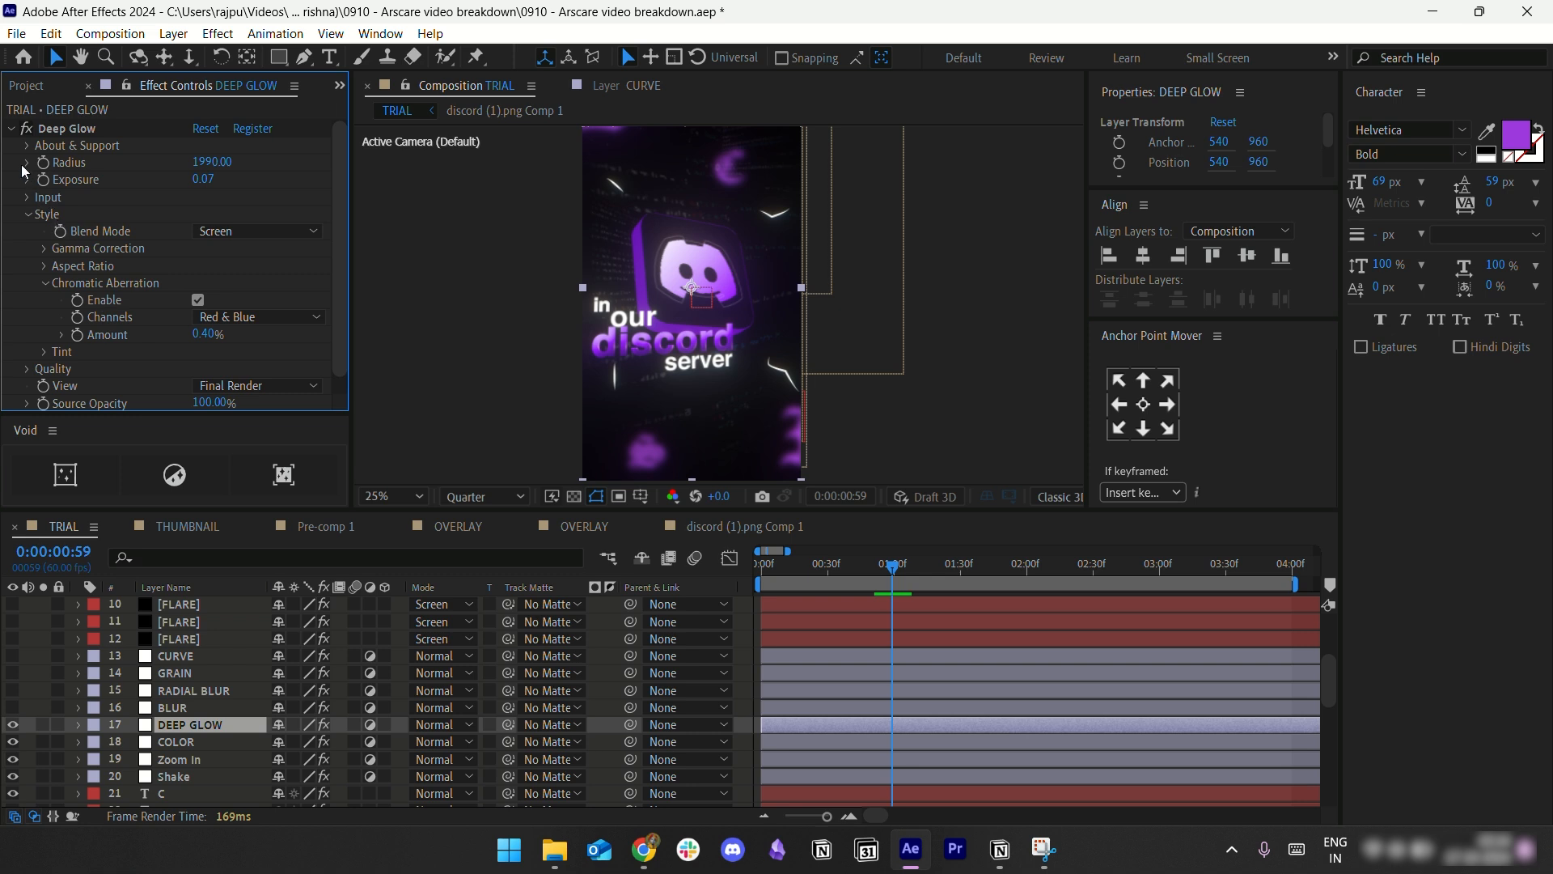
click(13, 132)
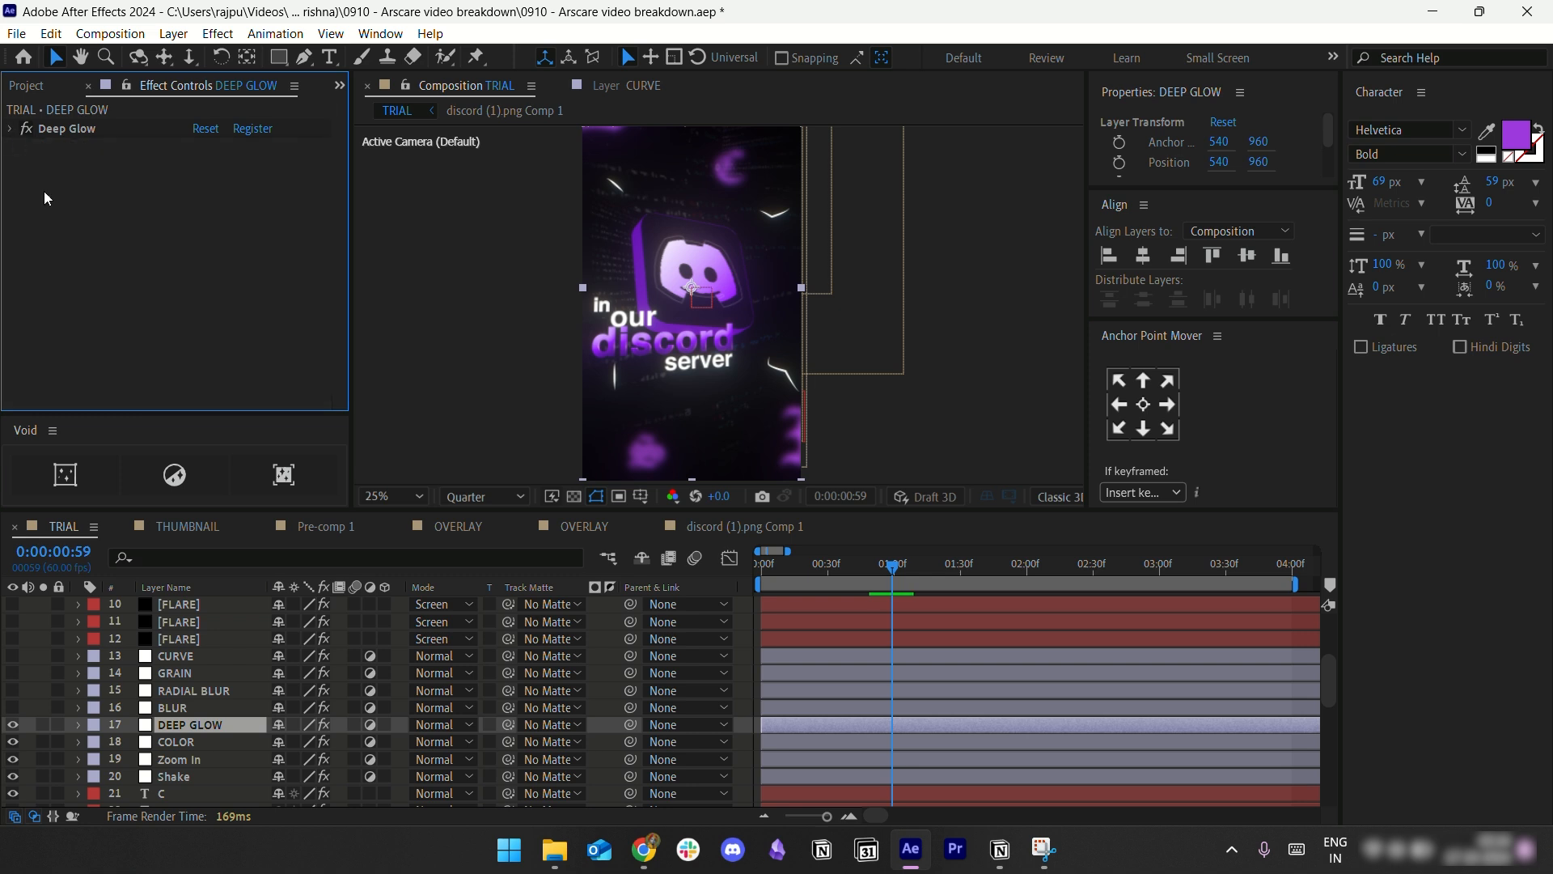
Step: Make the BLUR adjustment layer visible, check its Gaussian Blur settings and elliptical mask, and clear the layer selection
click(175, 707)
click(12, 707)
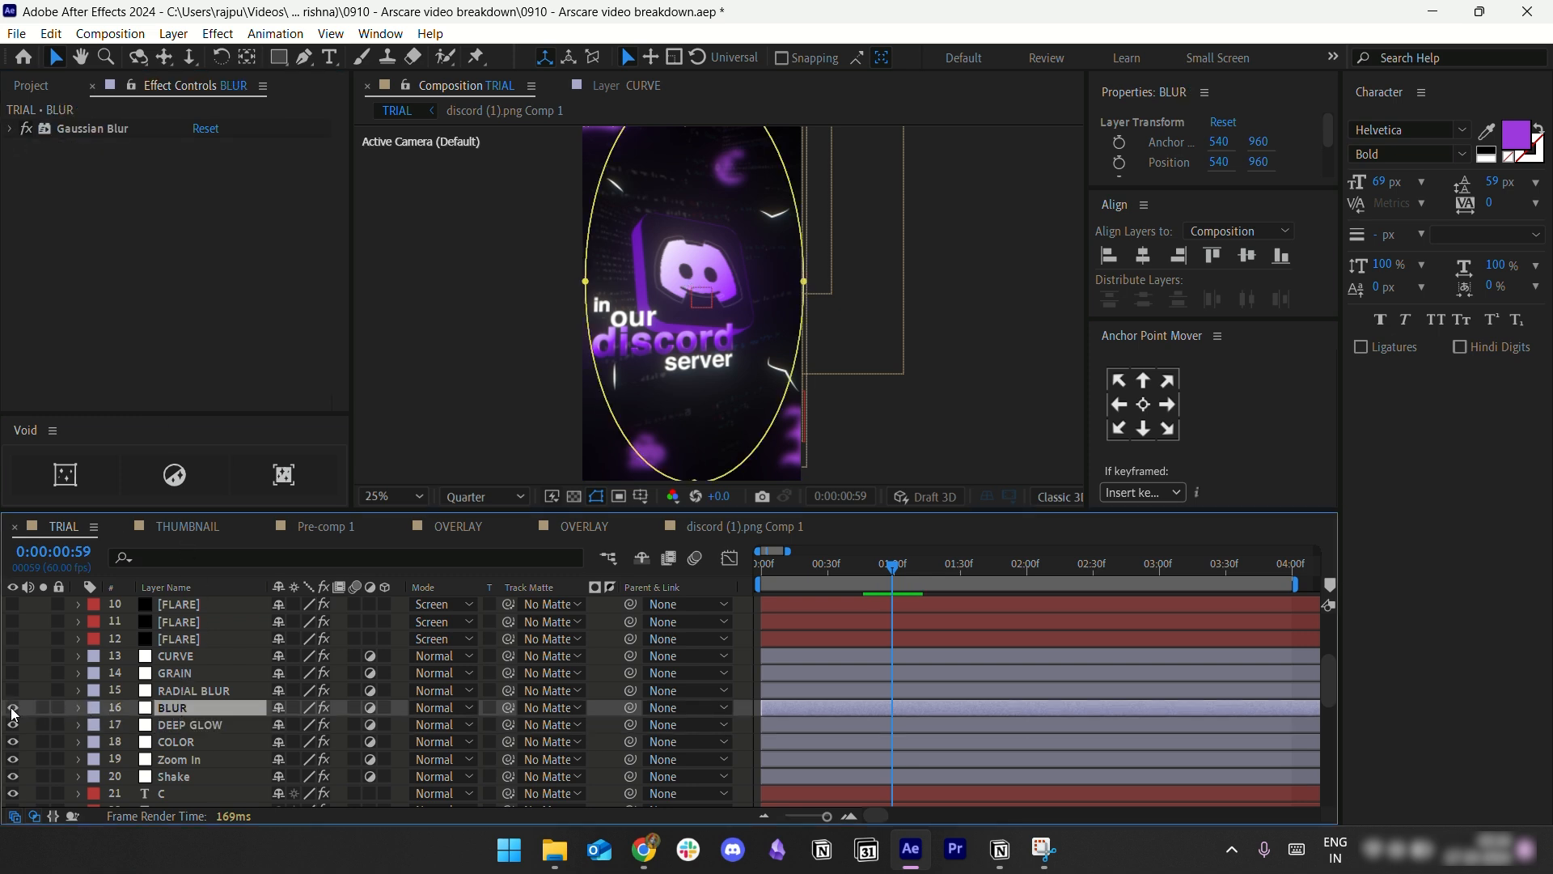
click(12, 130)
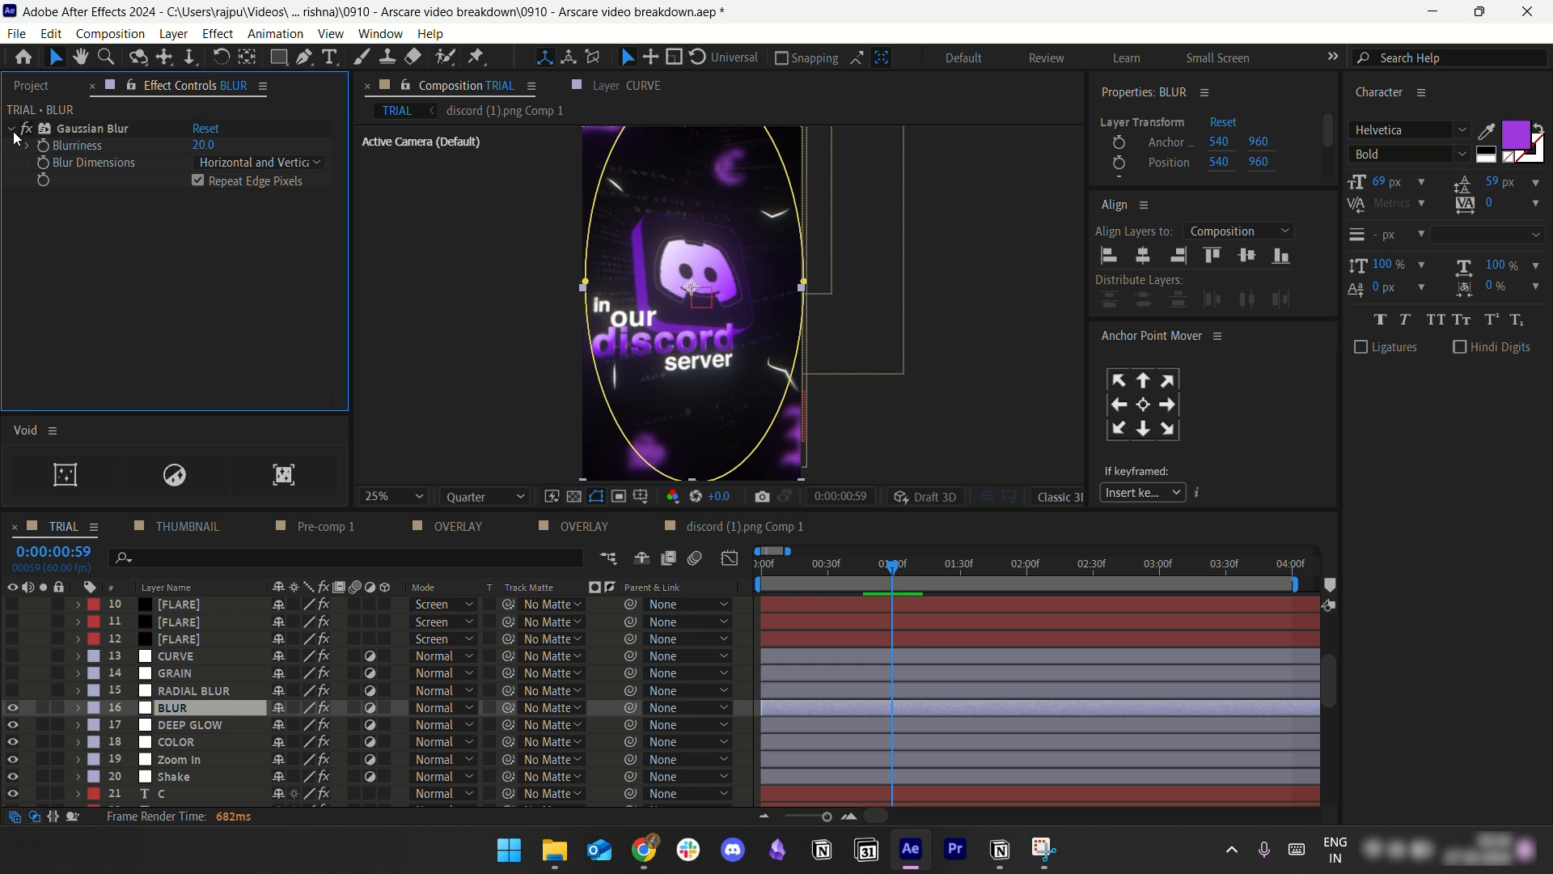
click(13, 130)
scroll(701, 224, down, 1)
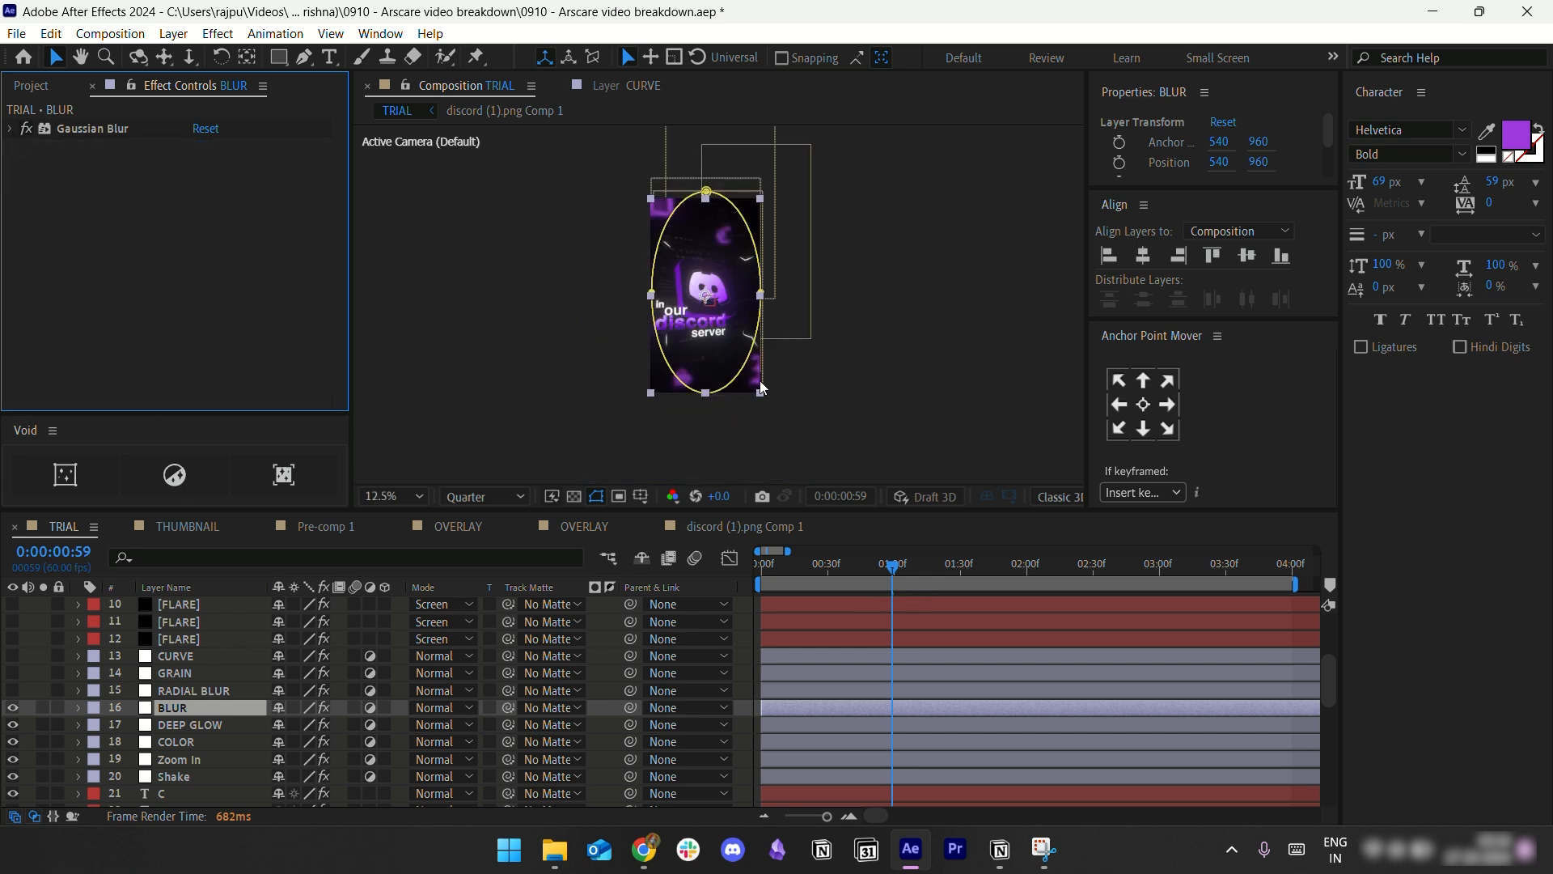
click(854, 307)
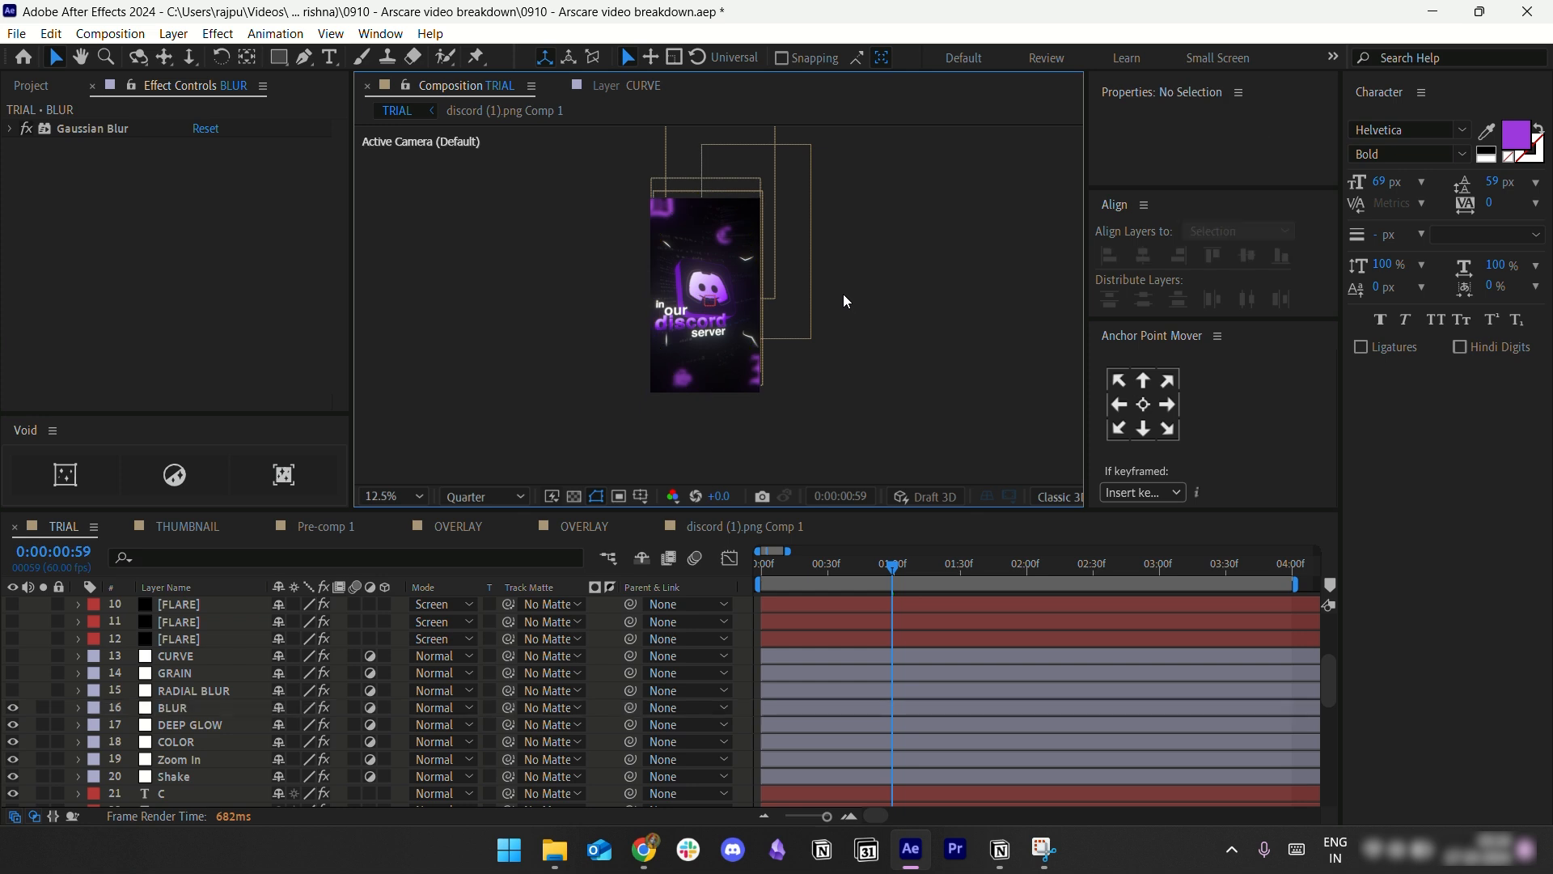
Step: Make the RADIAL BLUR adjustment layer visible and open its Radial Blur settings
key(period)
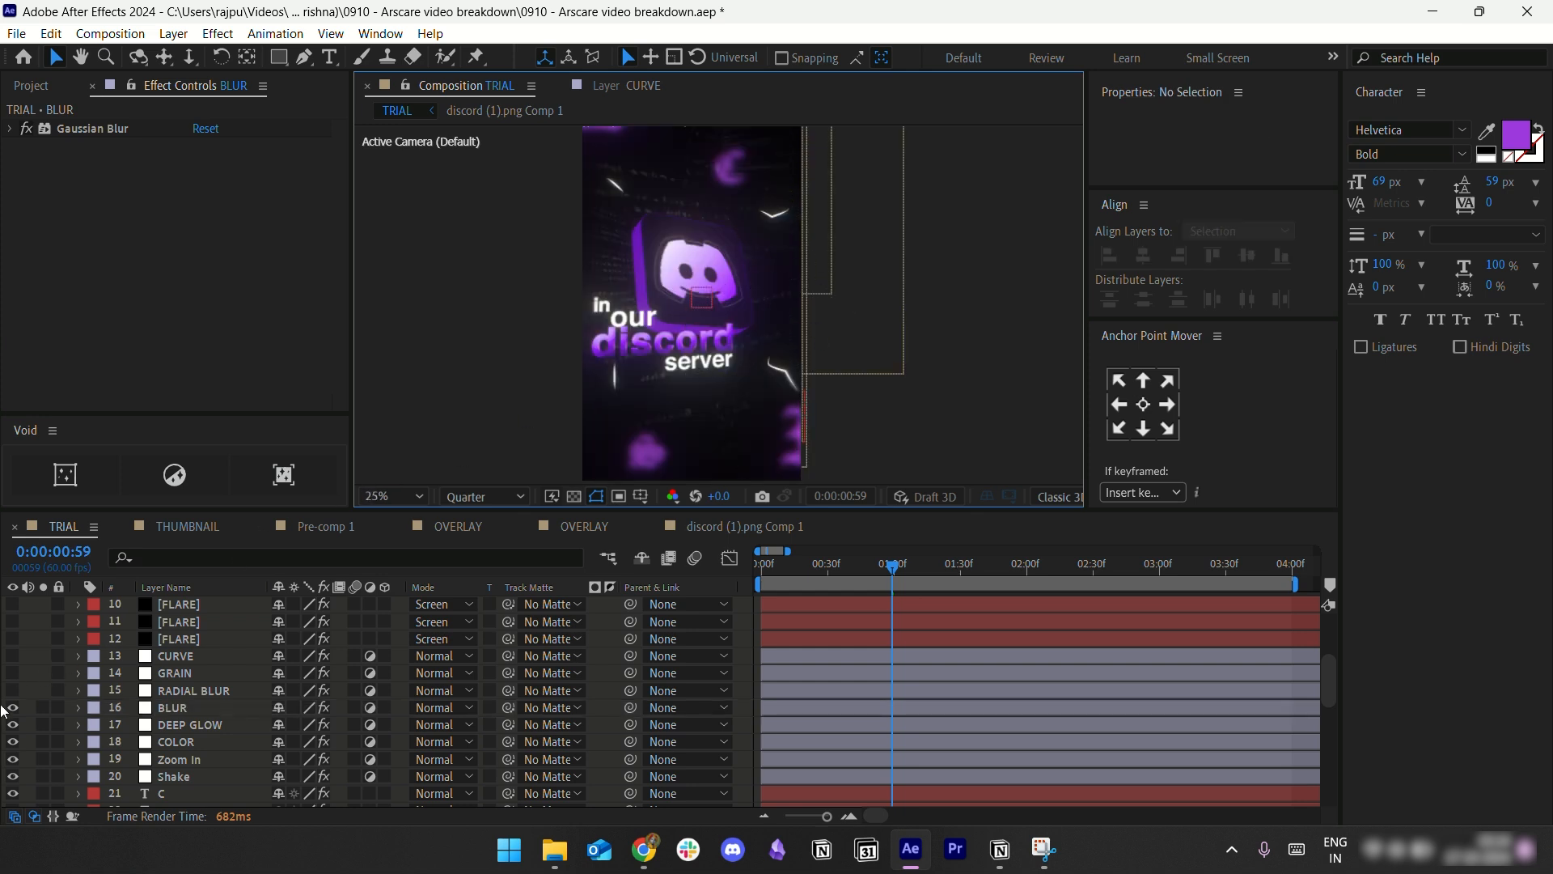
click(13, 690)
click(194, 690)
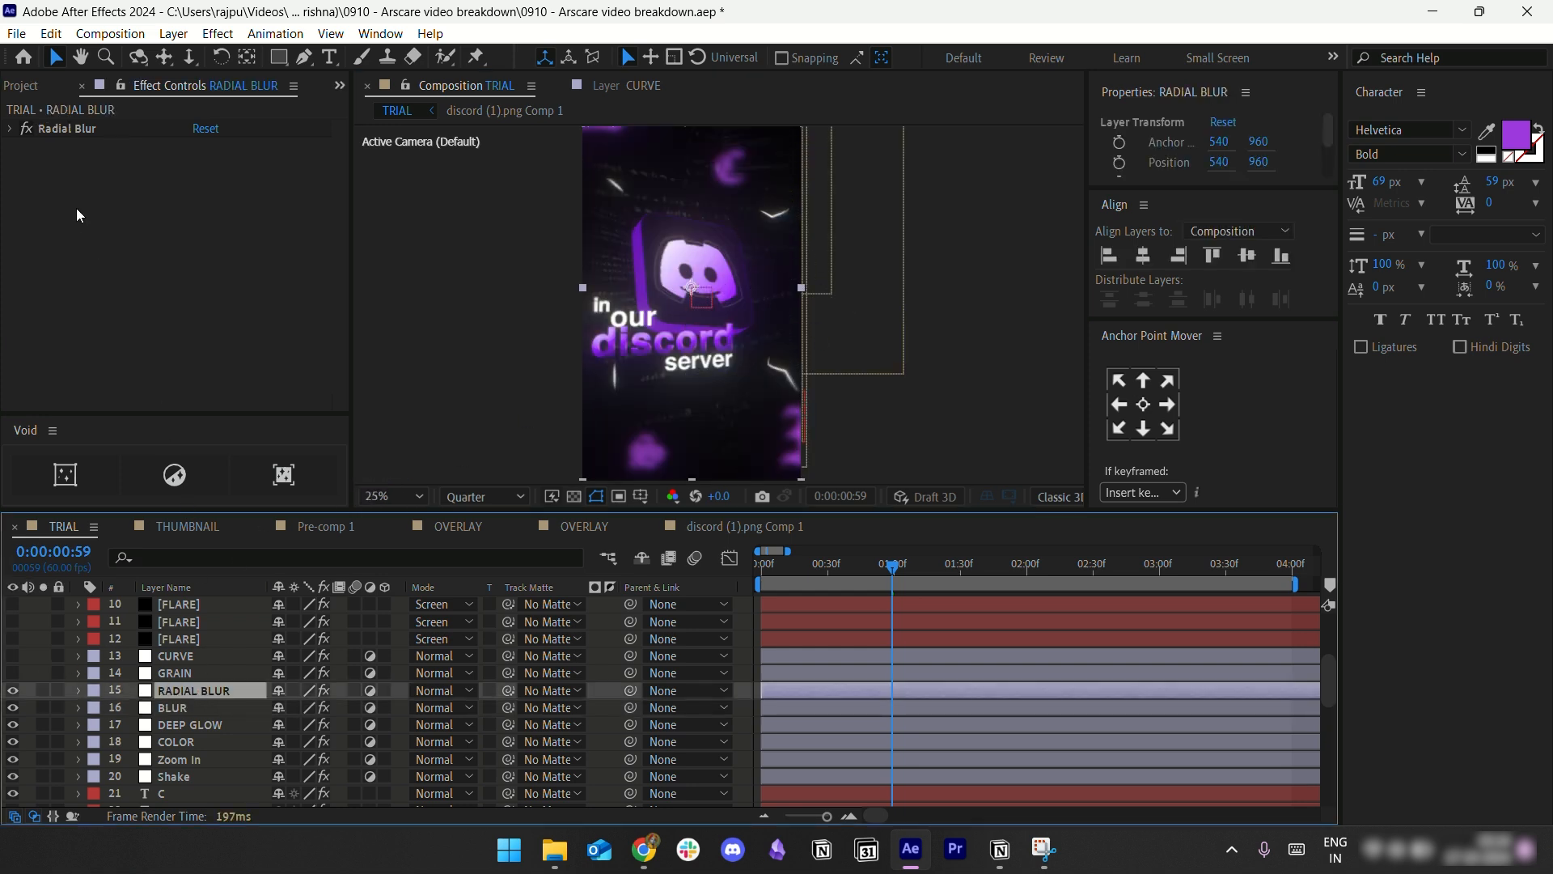
click(8, 129)
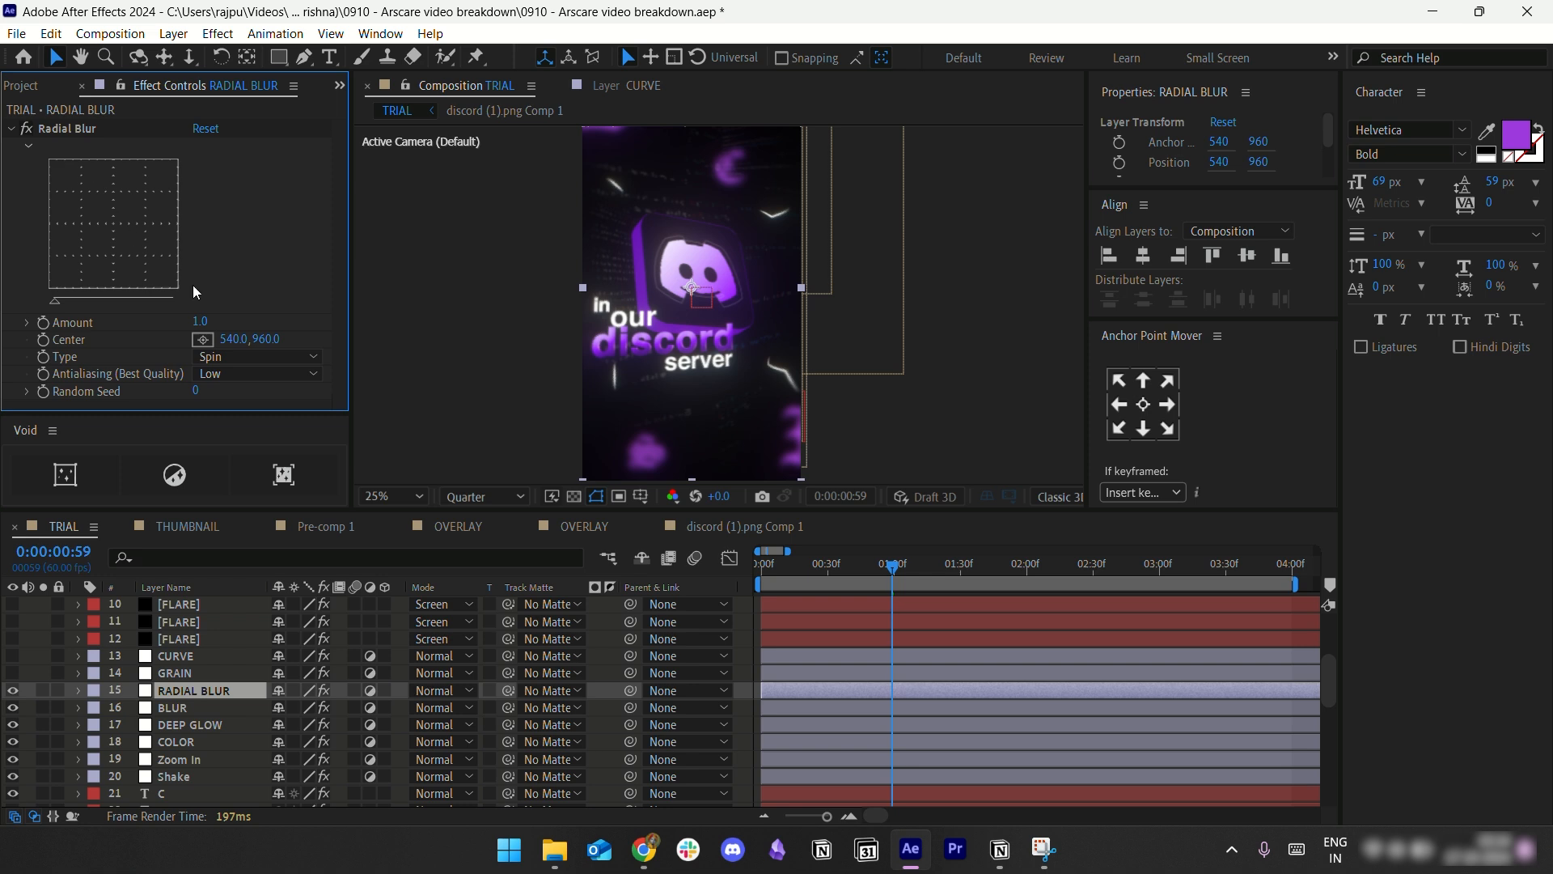
Step: Try the Radial Blur type Zoom with an amount of 31 and compare it with the Discord reference video in the browser
mouse_move(201, 322)
mouse_down()
mouse_move(244, 331)
mouse_move(211, 348)
mouse_up()
click(212, 356)
click(230, 382)
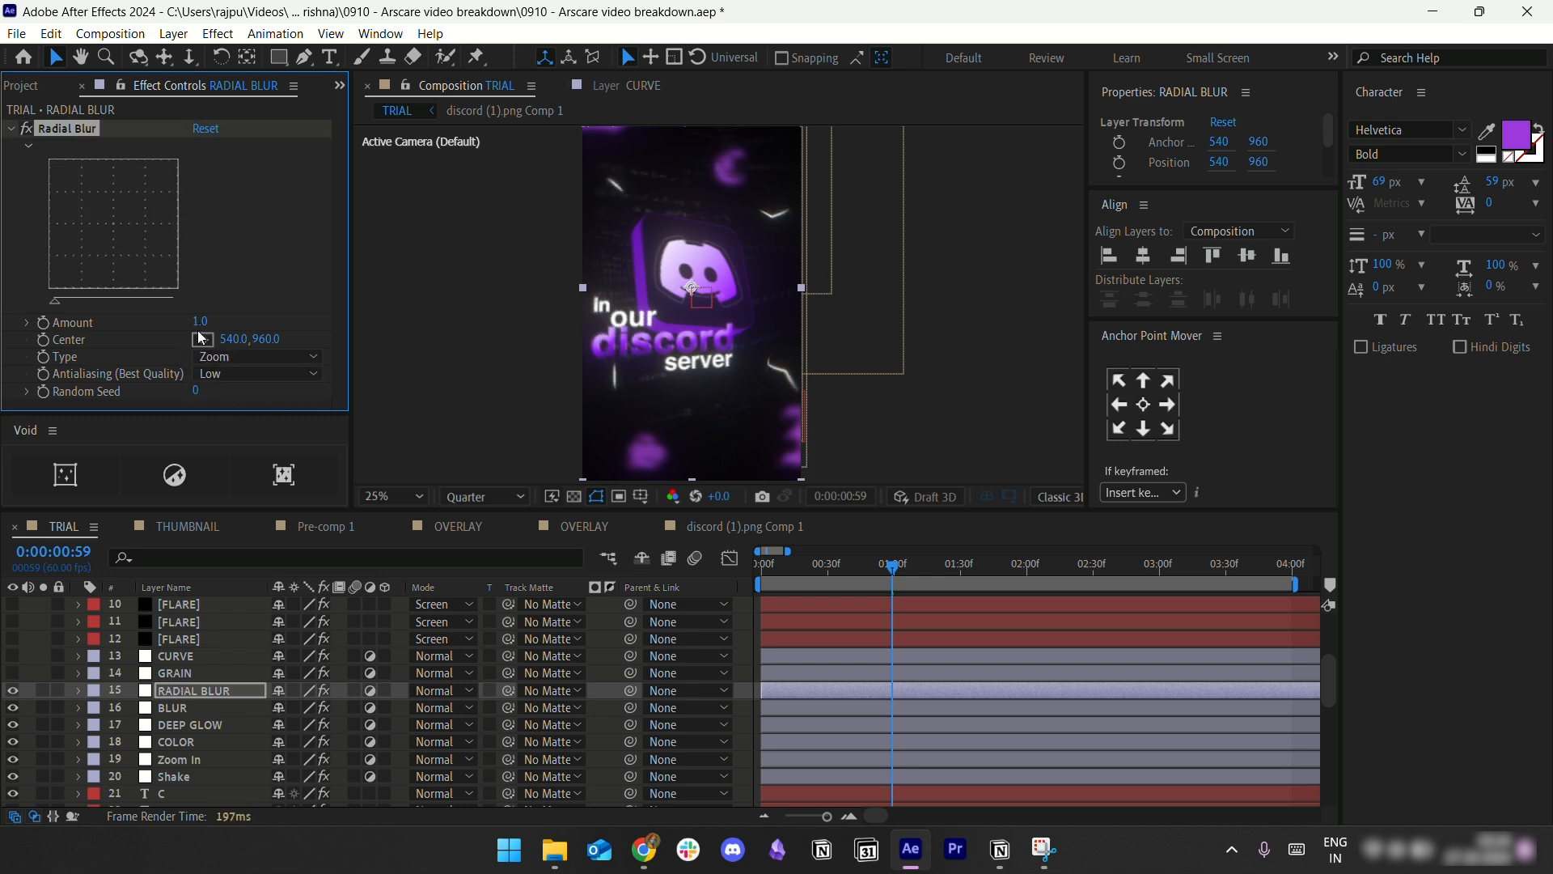
drag(200, 322, 229, 322)
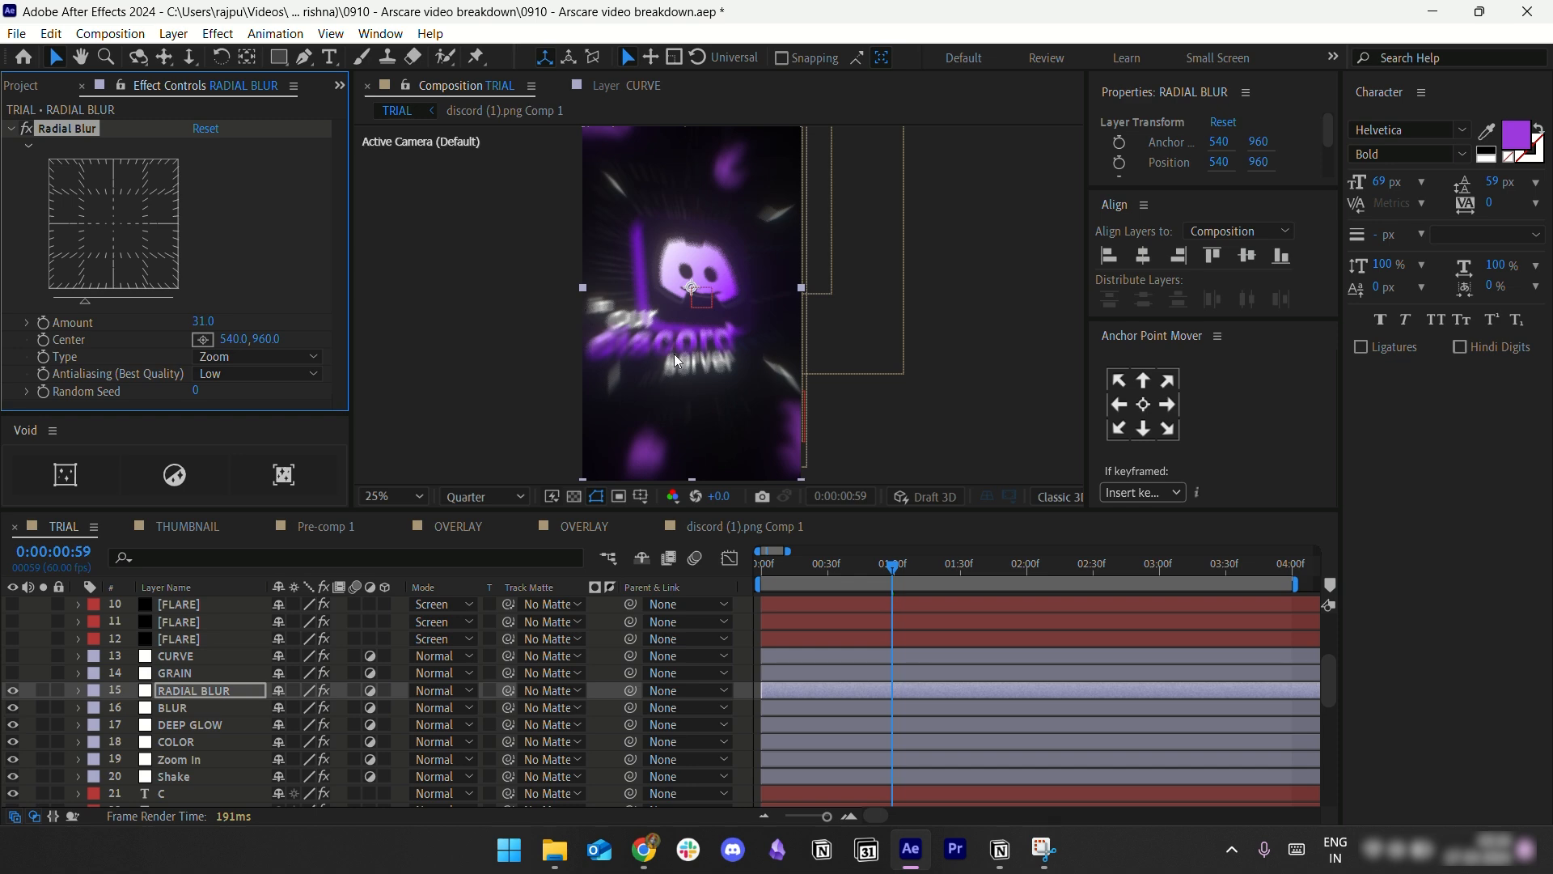
click(644, 848)
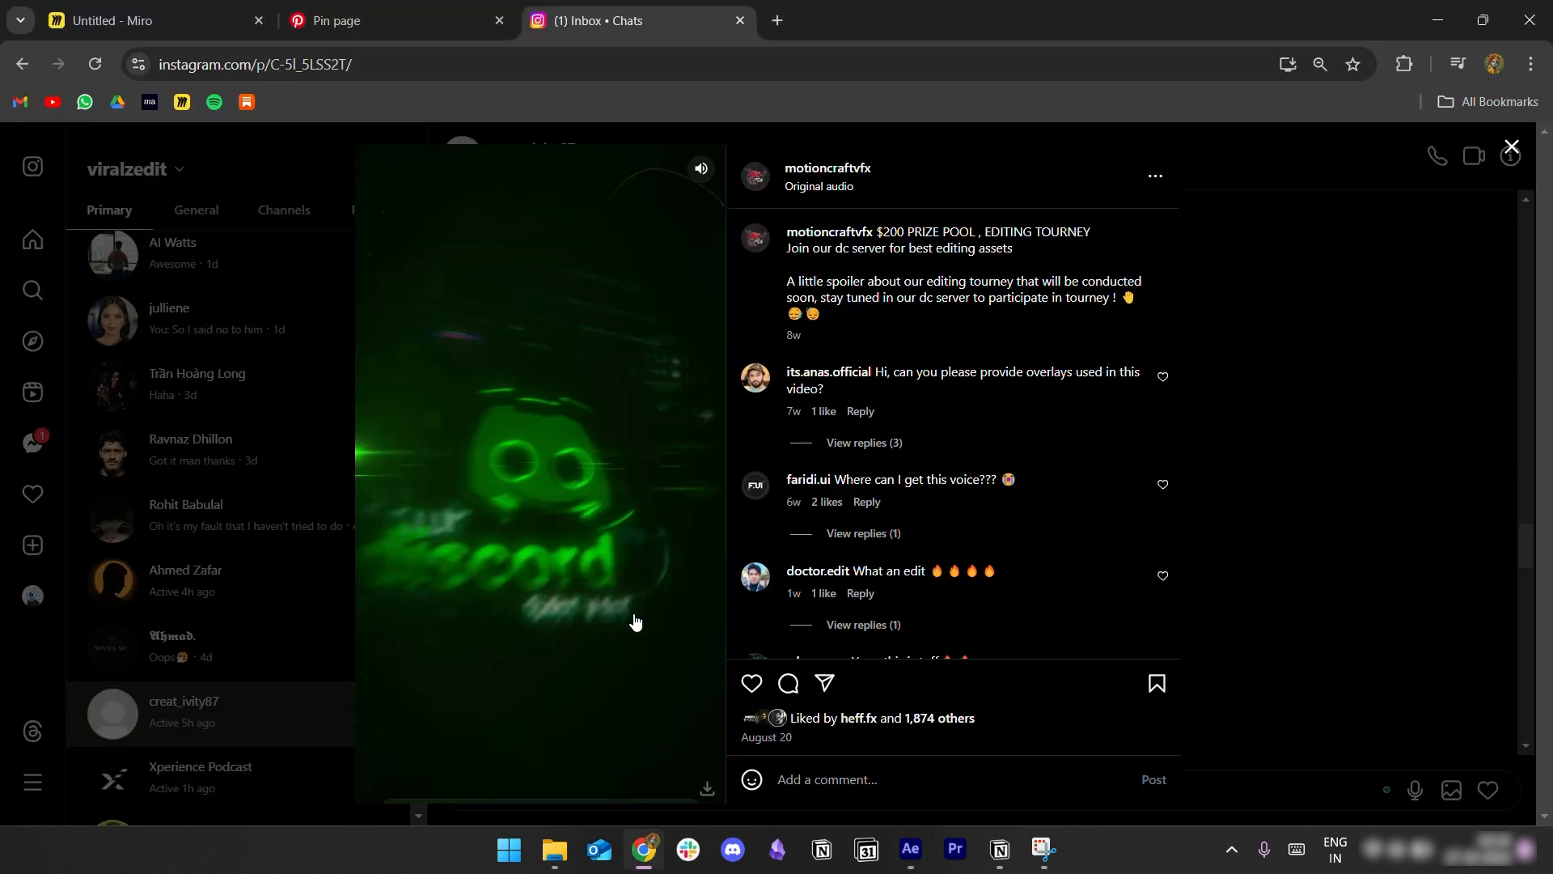
click(908, 849)
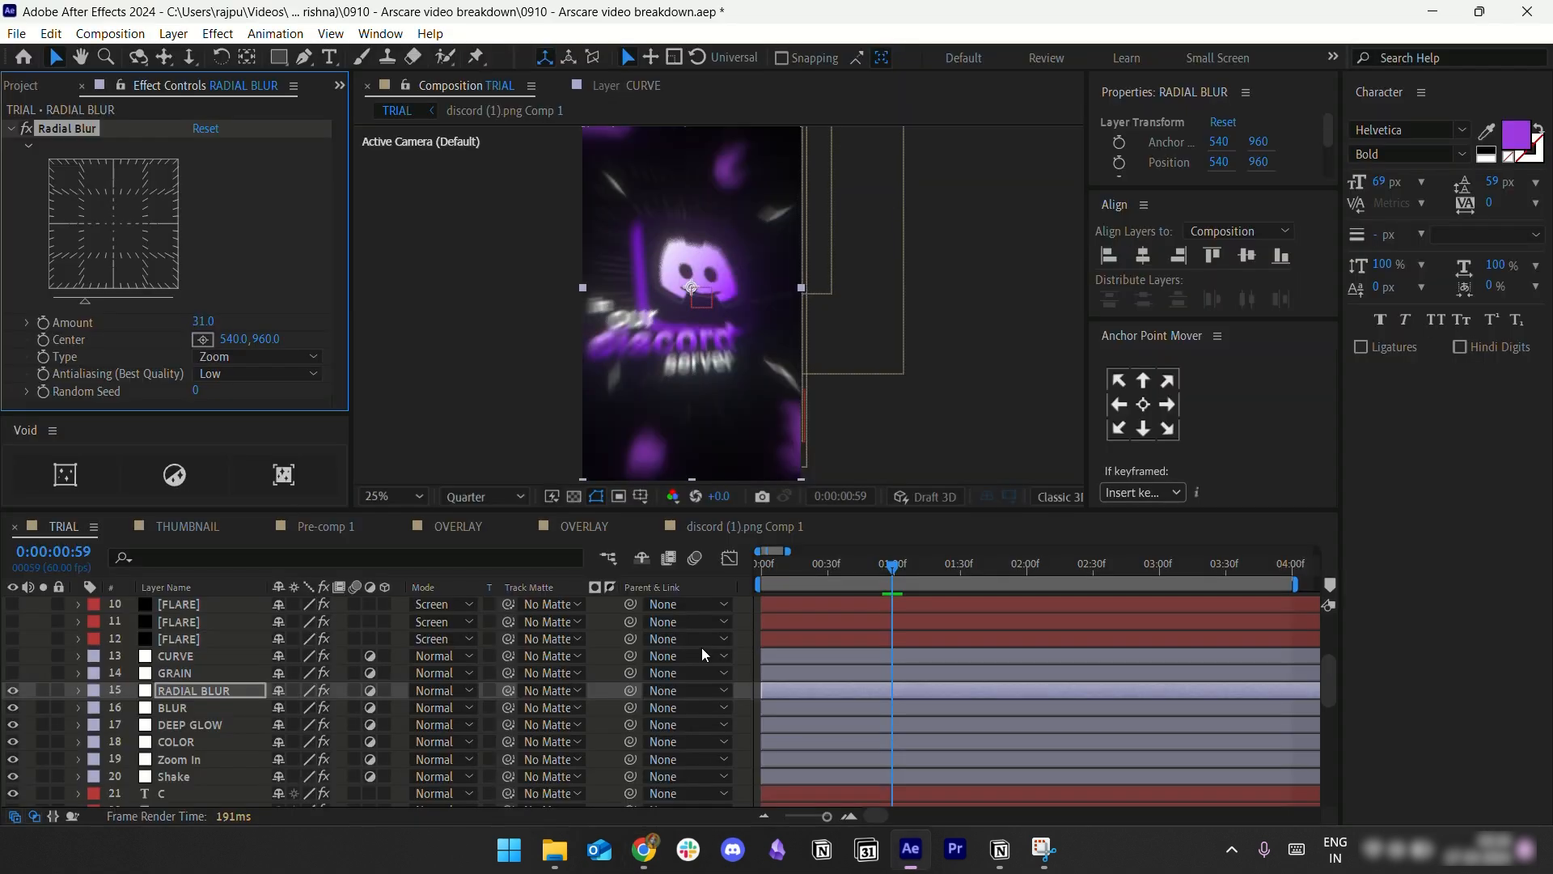
Step: Set the Radial Blur type to Spin and its amount to 1, and collapse the effect
click(218, 357)
click(223, 370)
click(203, 321)
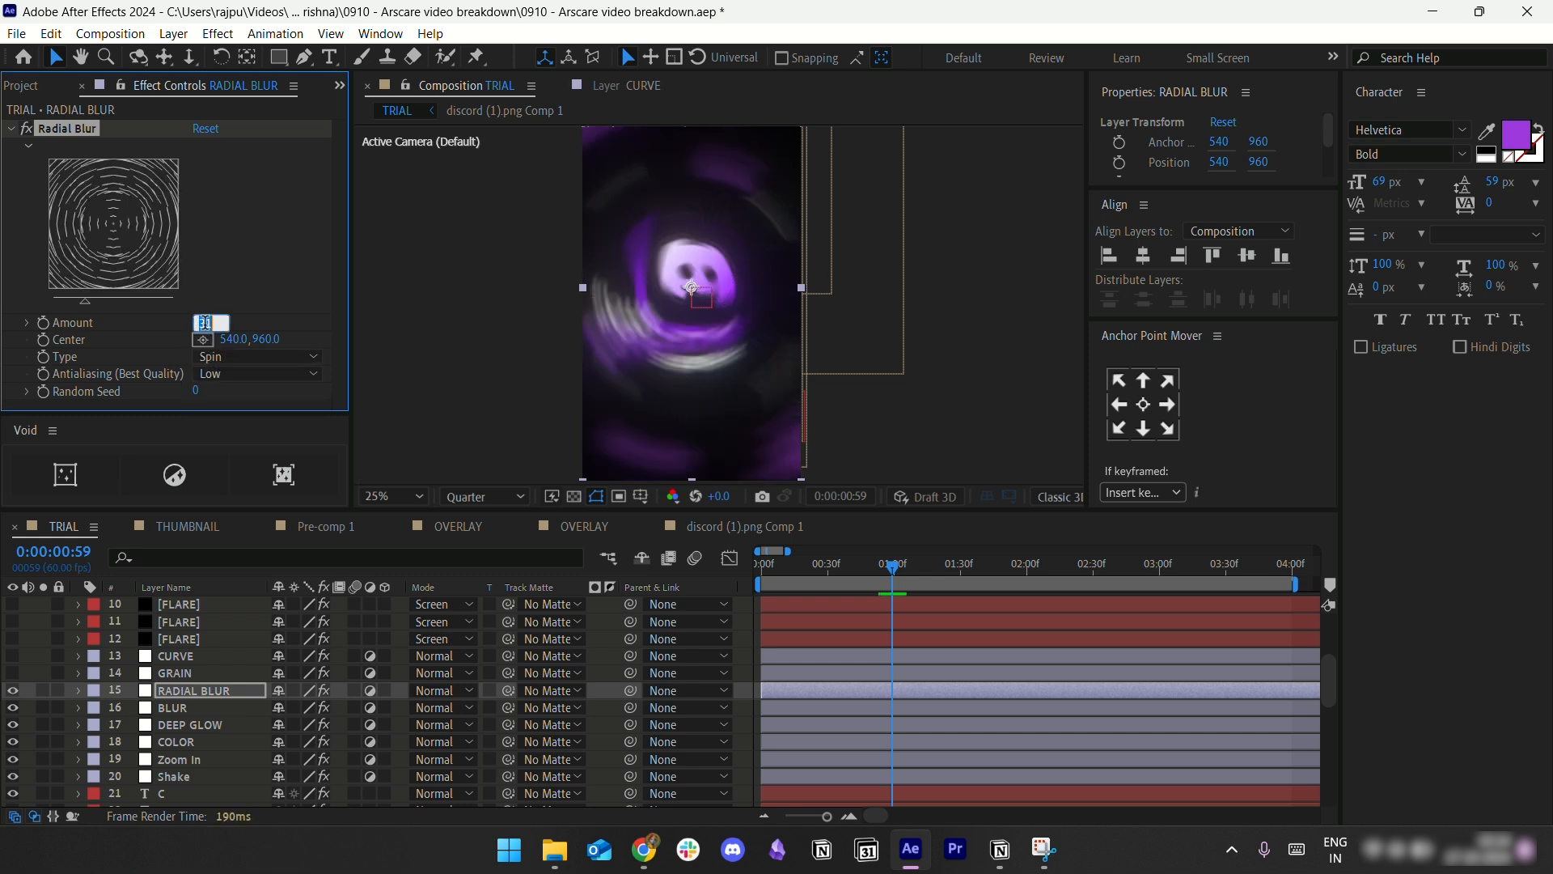
text(1)
key(Return)
click(10, 129)
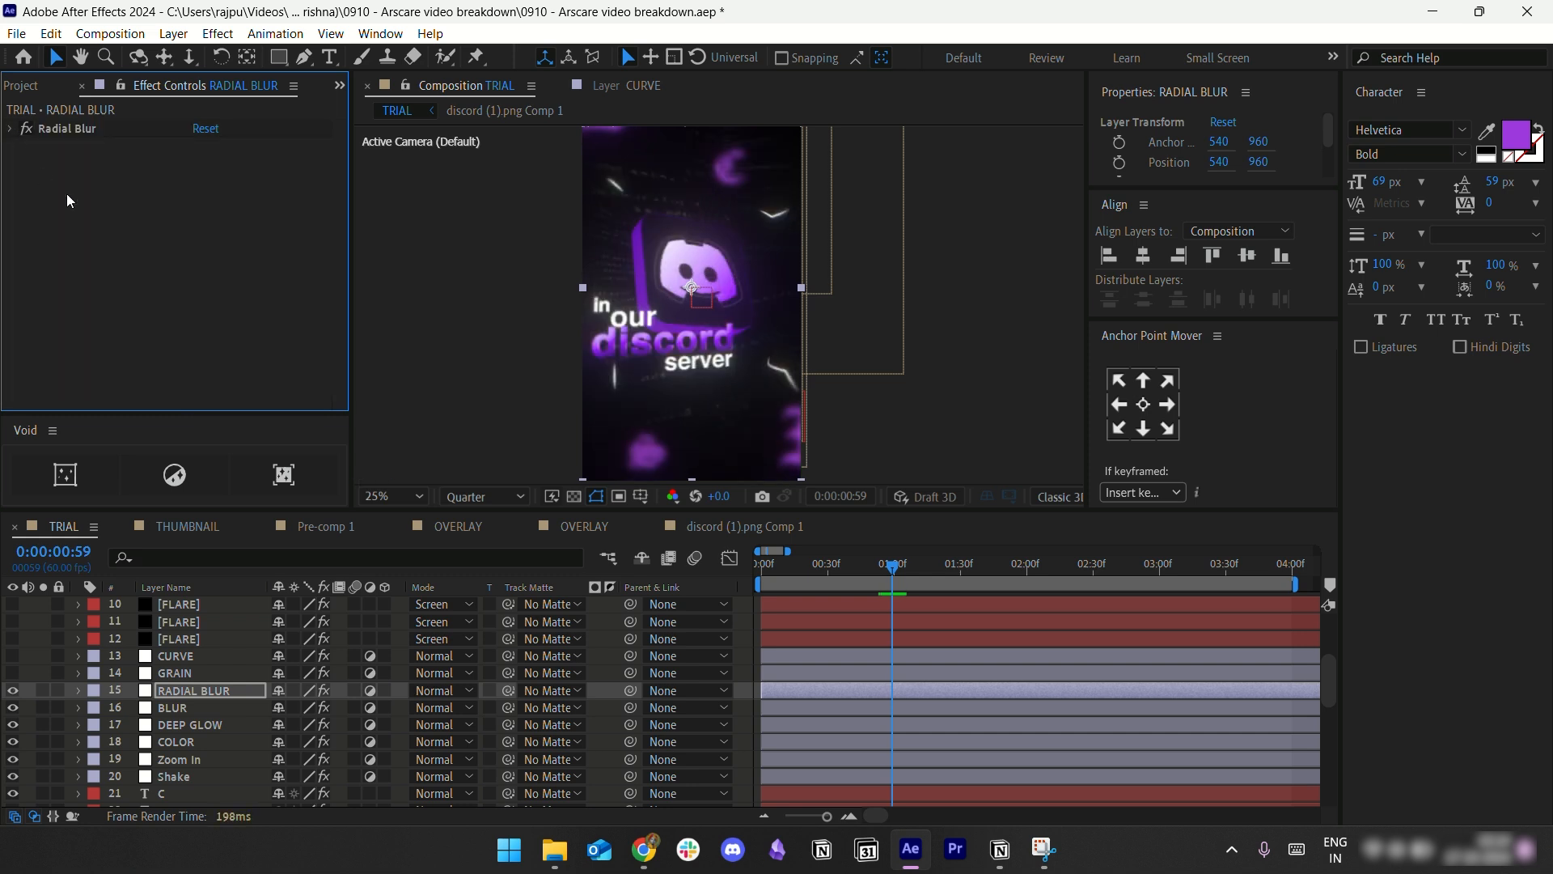
Step: Make the GRAIN adjustment layer visible, inspect the grain up close in the preview, and check the Add Grain viewing modes
click(172, 674)
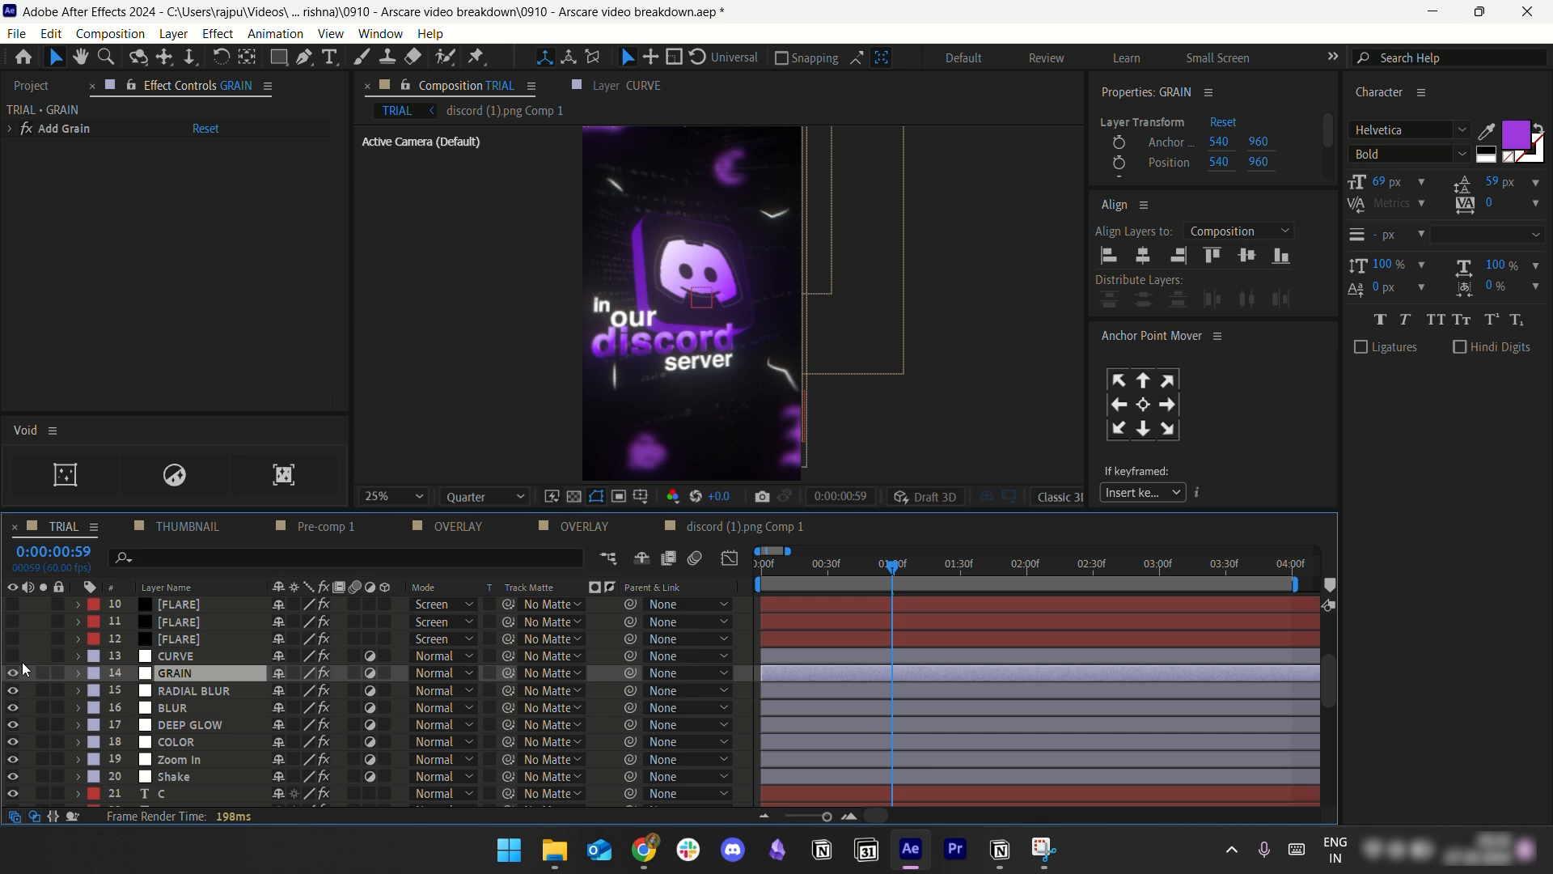
click(10, 128)
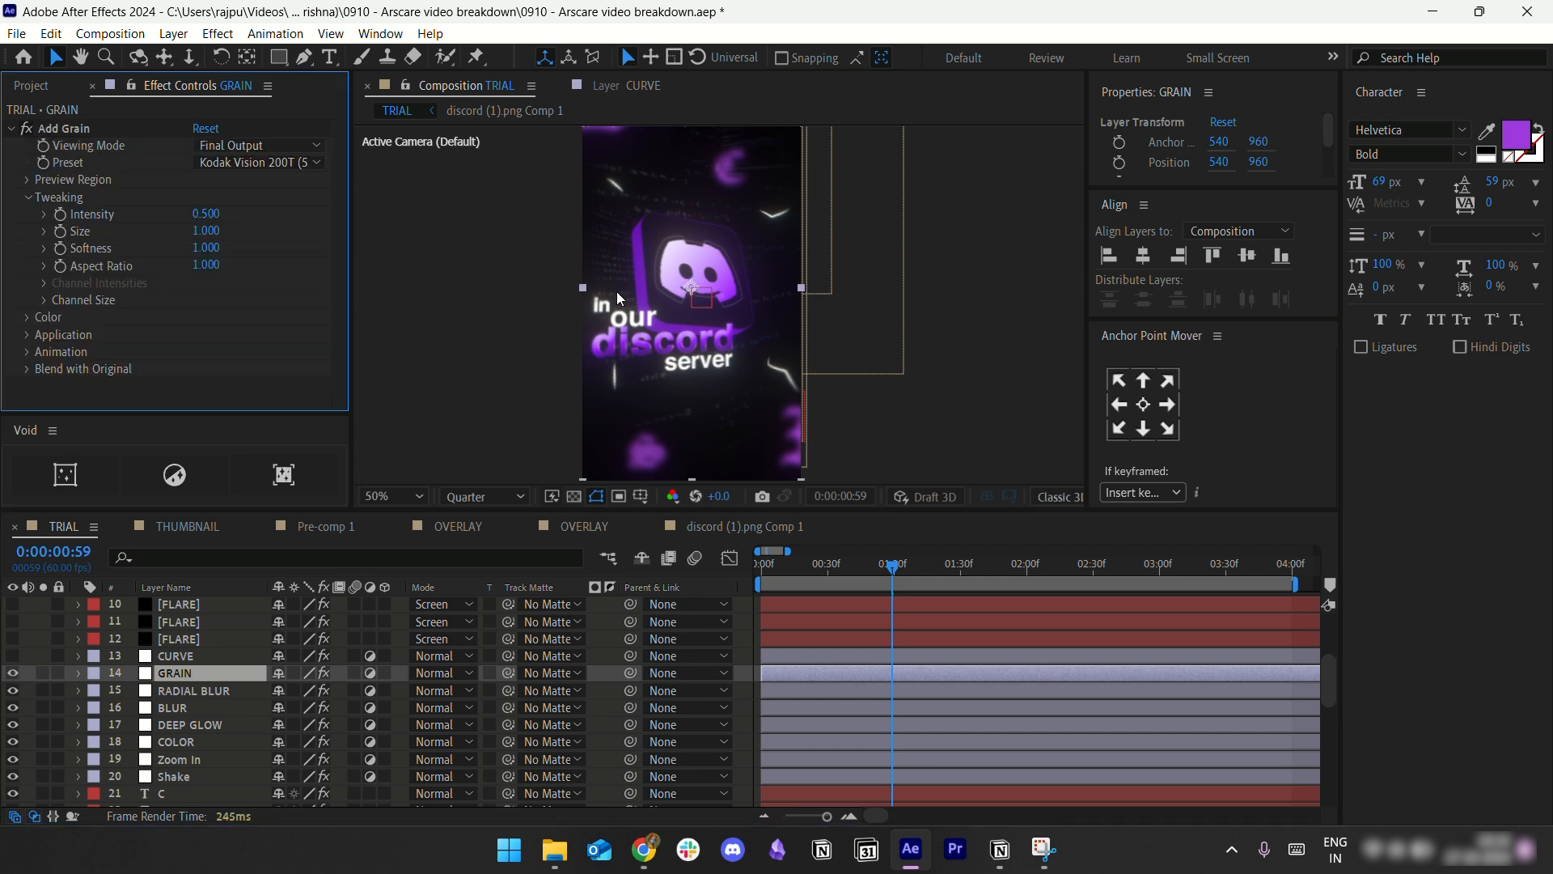
scroll(620, 293, up, 2)
scroll(623, 295, down, 2)
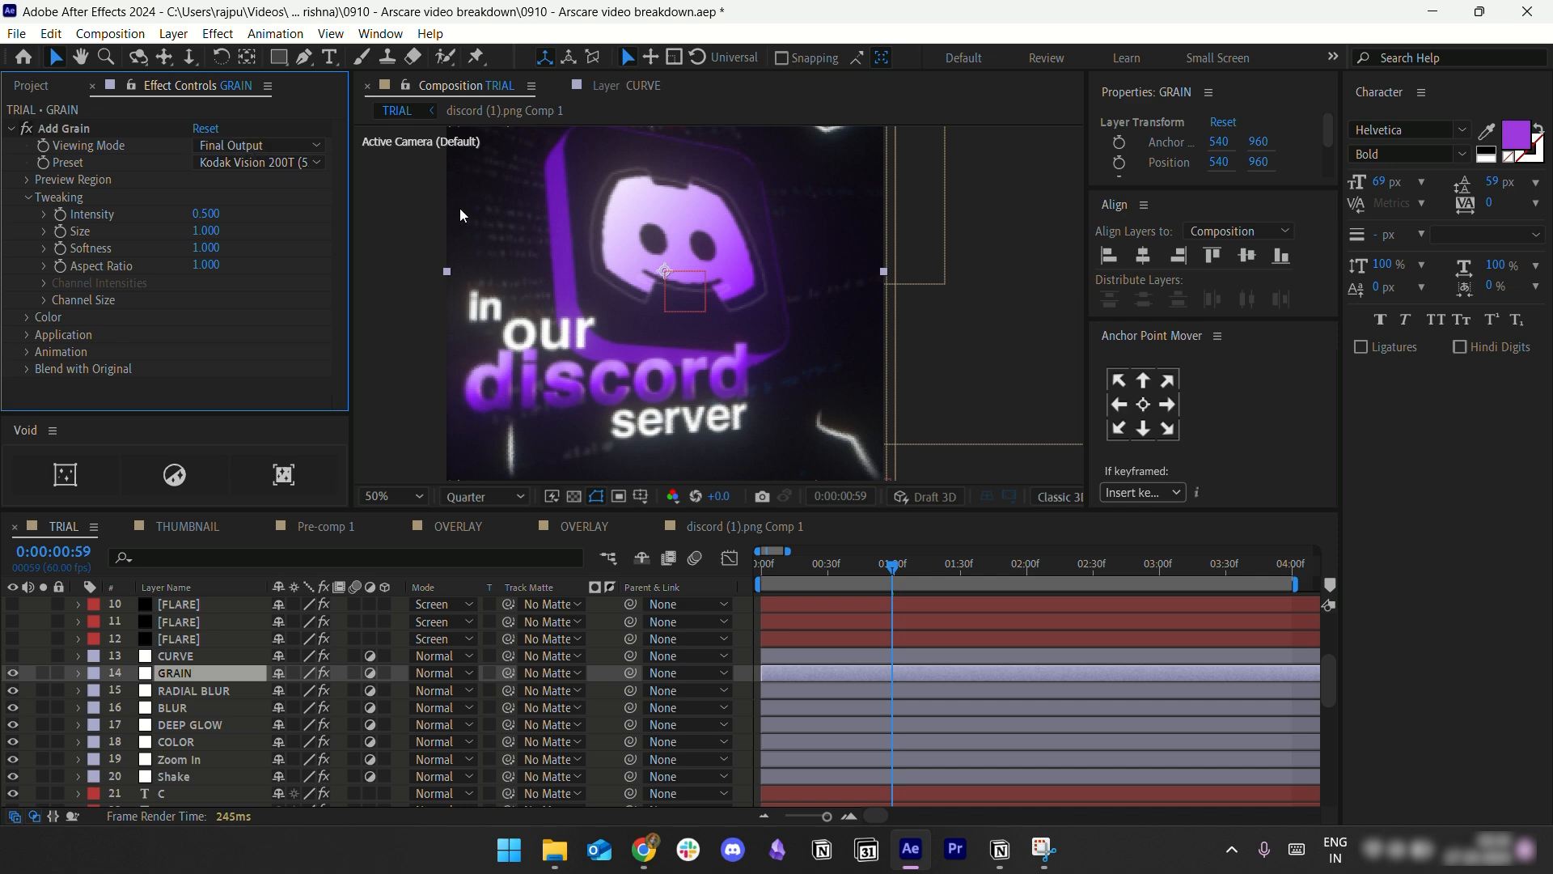
scroll(614, 270, down, 1)
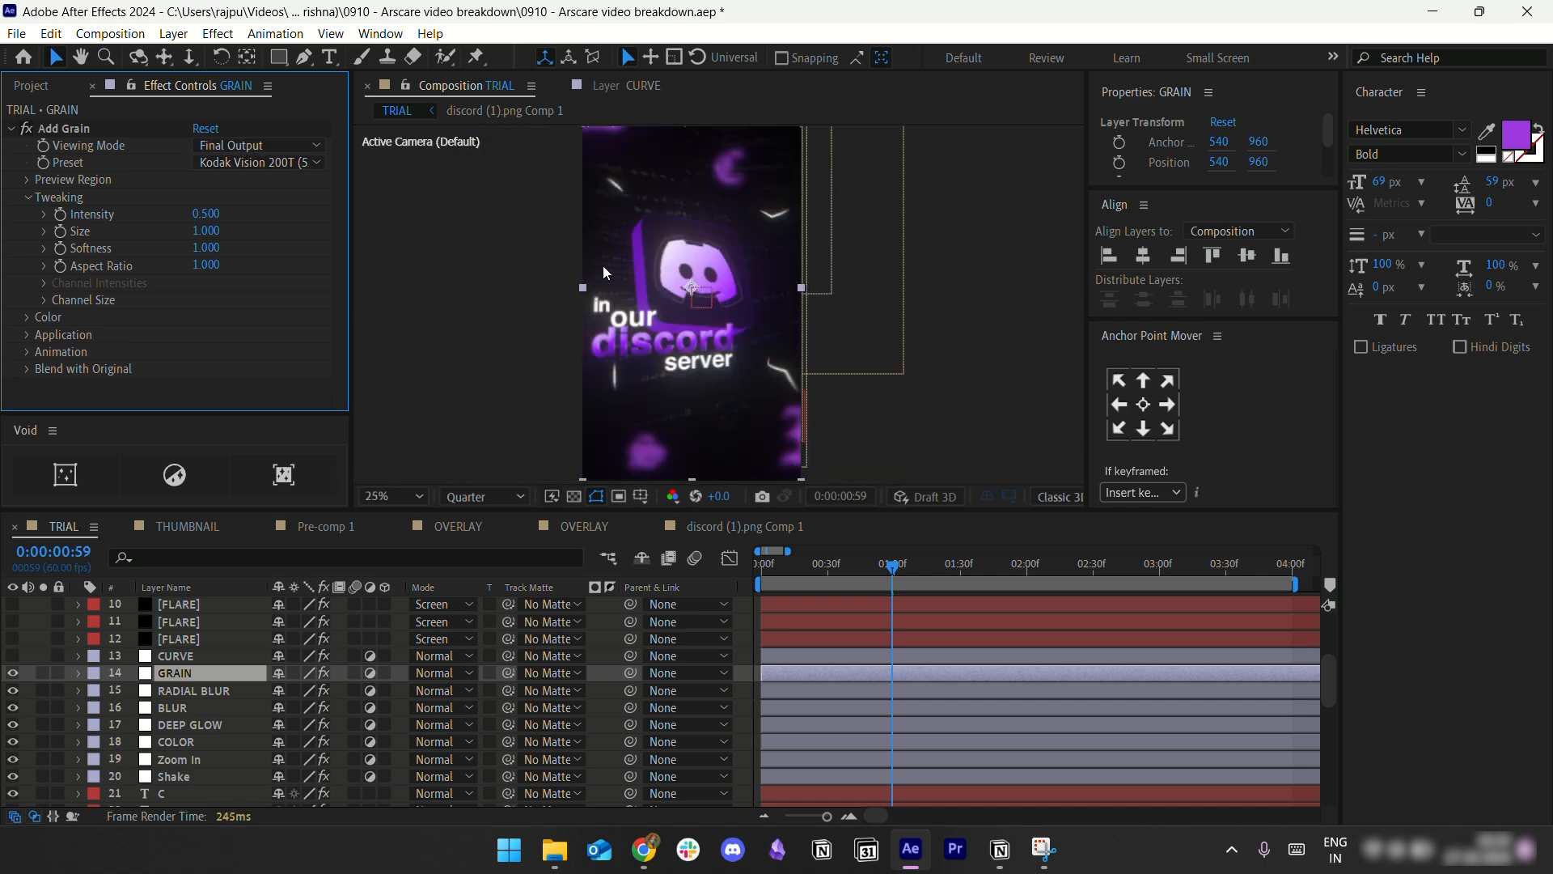
click(260, 148)
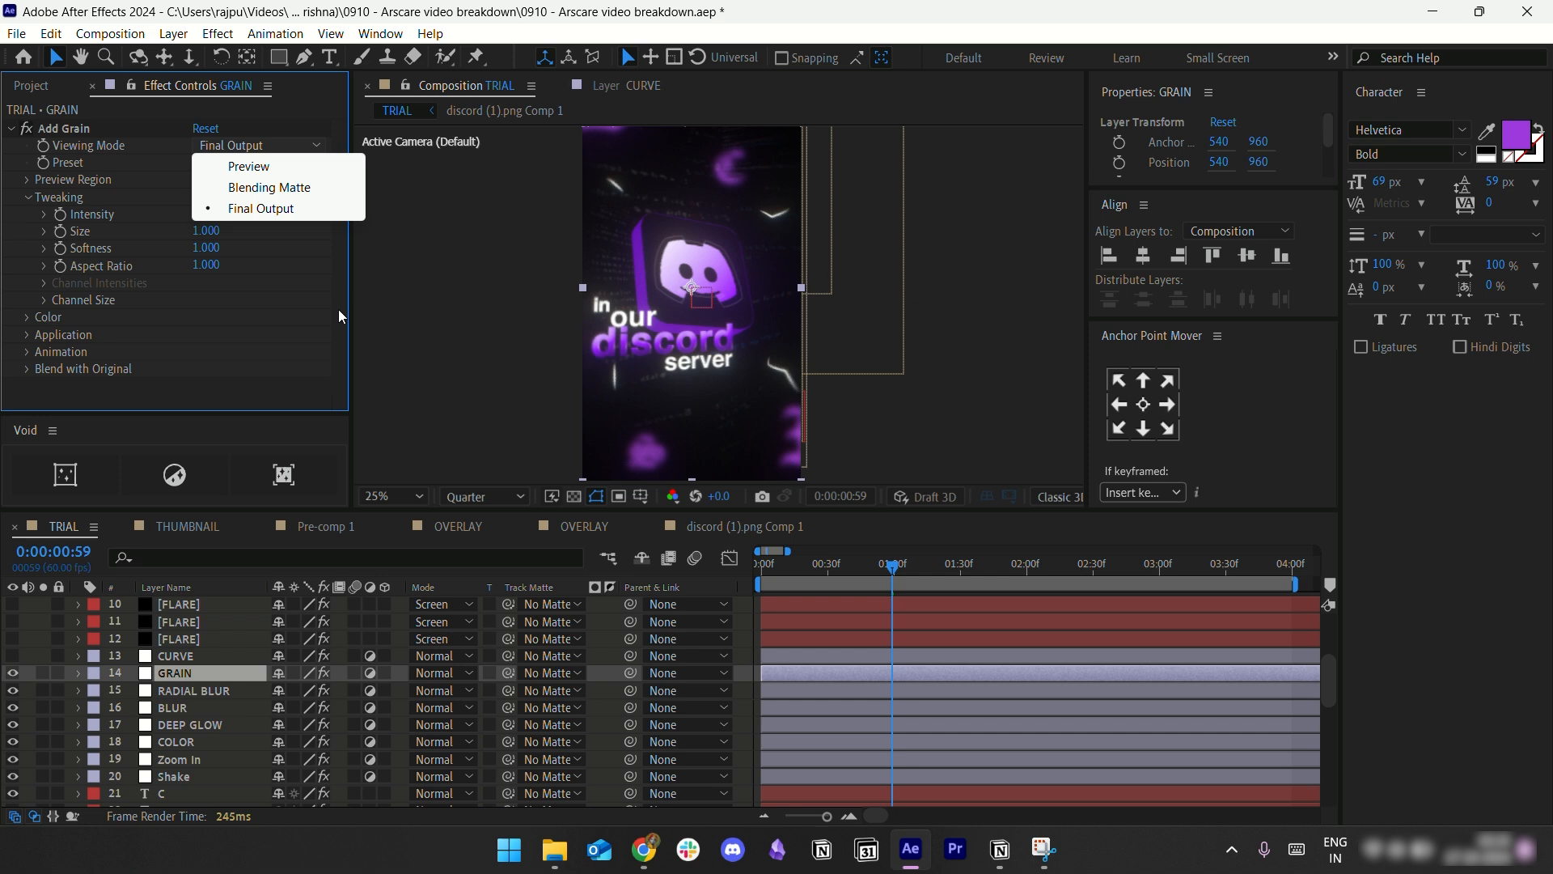
click(181, 381)
click(243, 147)
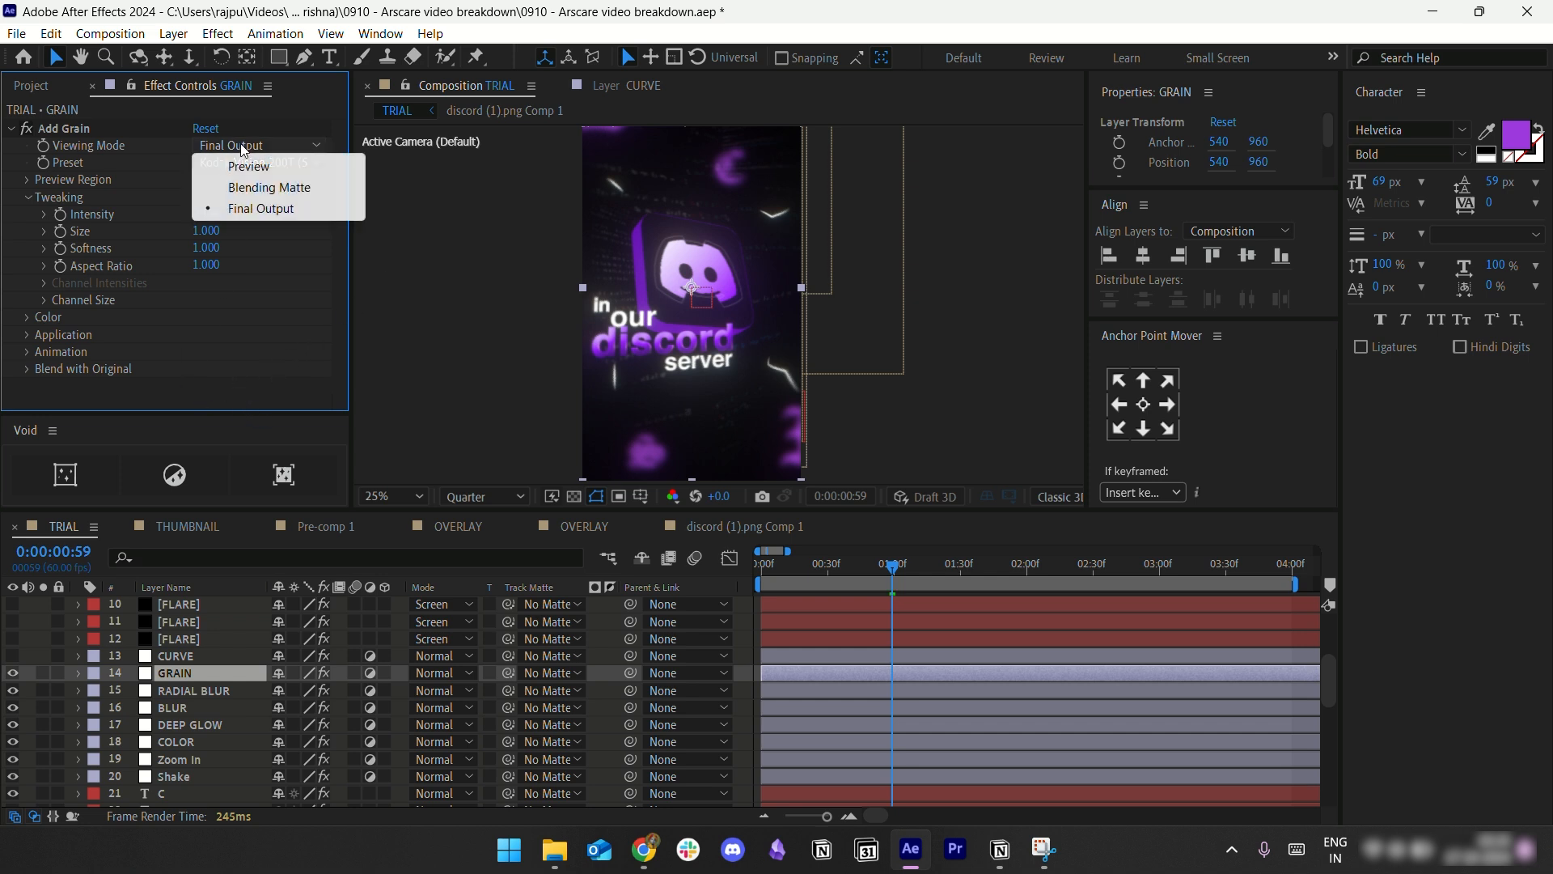
Step: Switch to Pinterest in the browser and search for "texture grain"
click(643, 850)
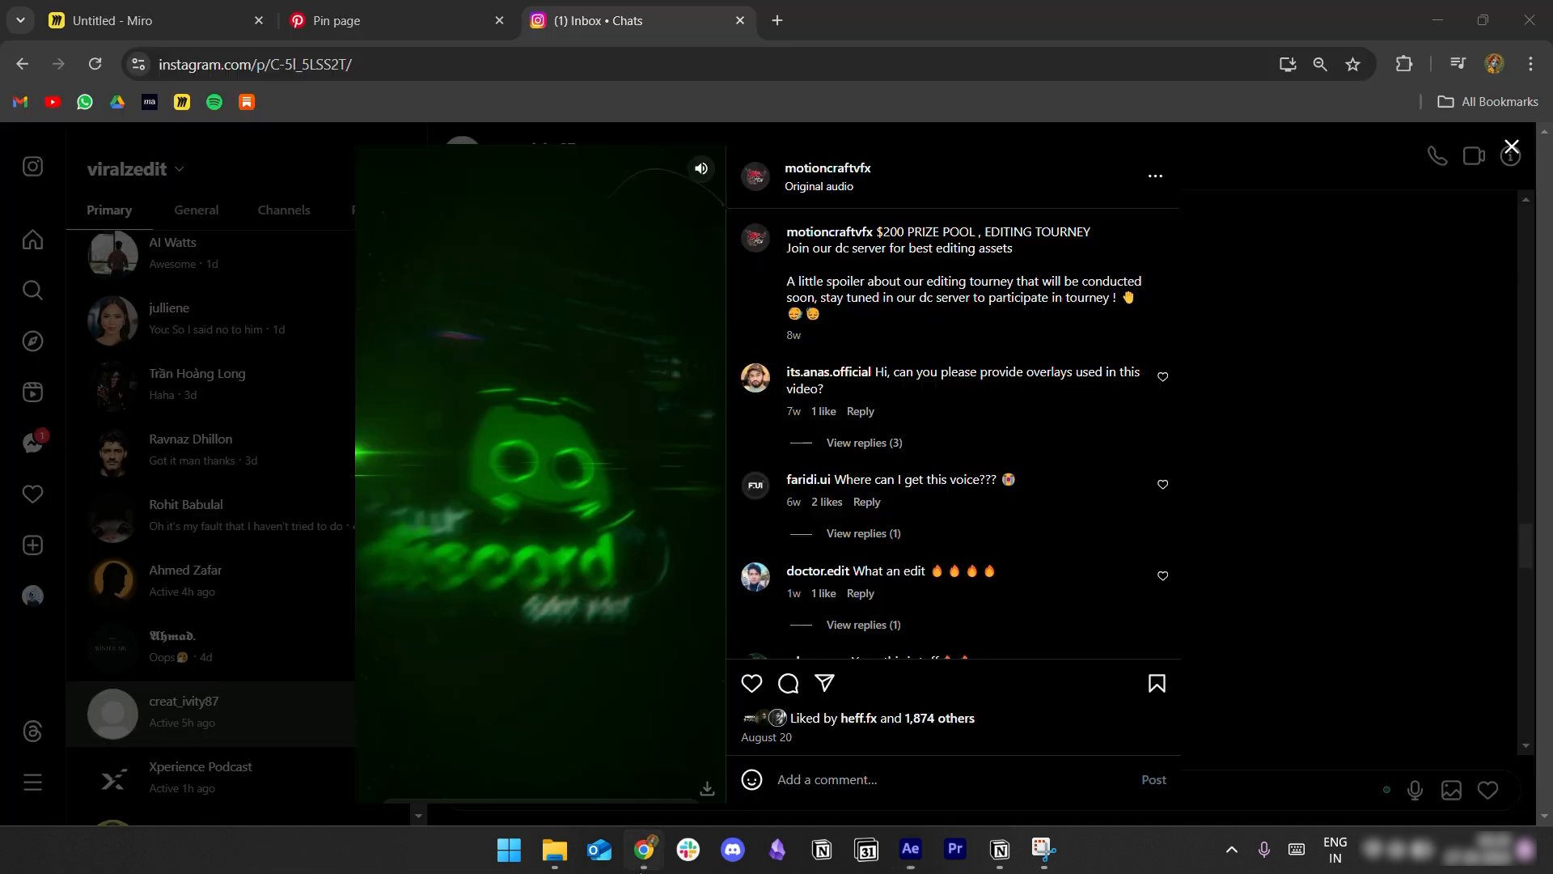
click(362, 24)
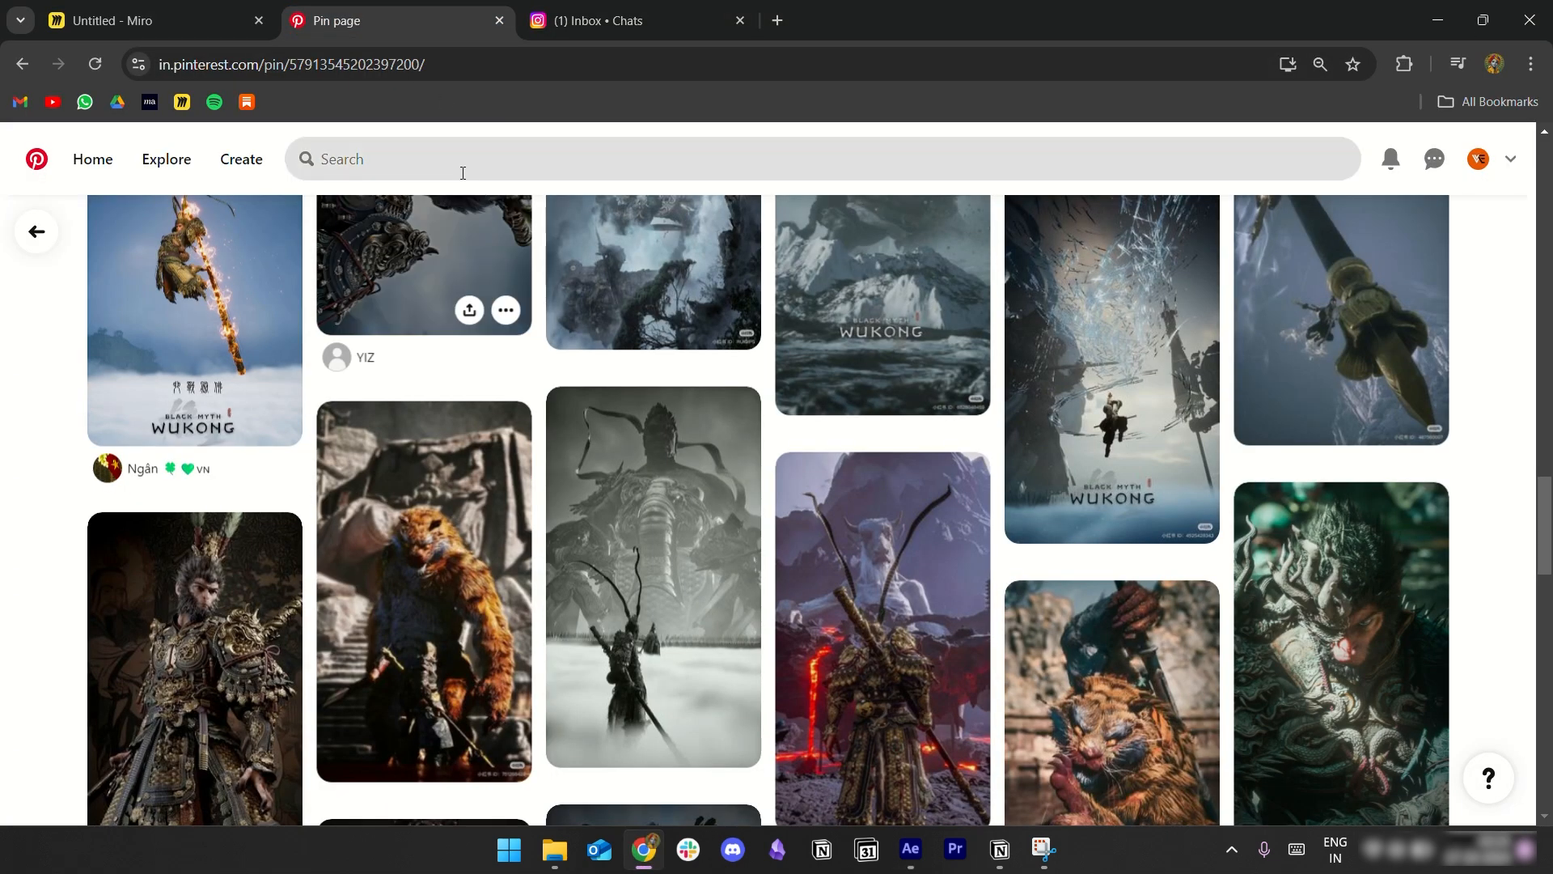
click(463, 170)
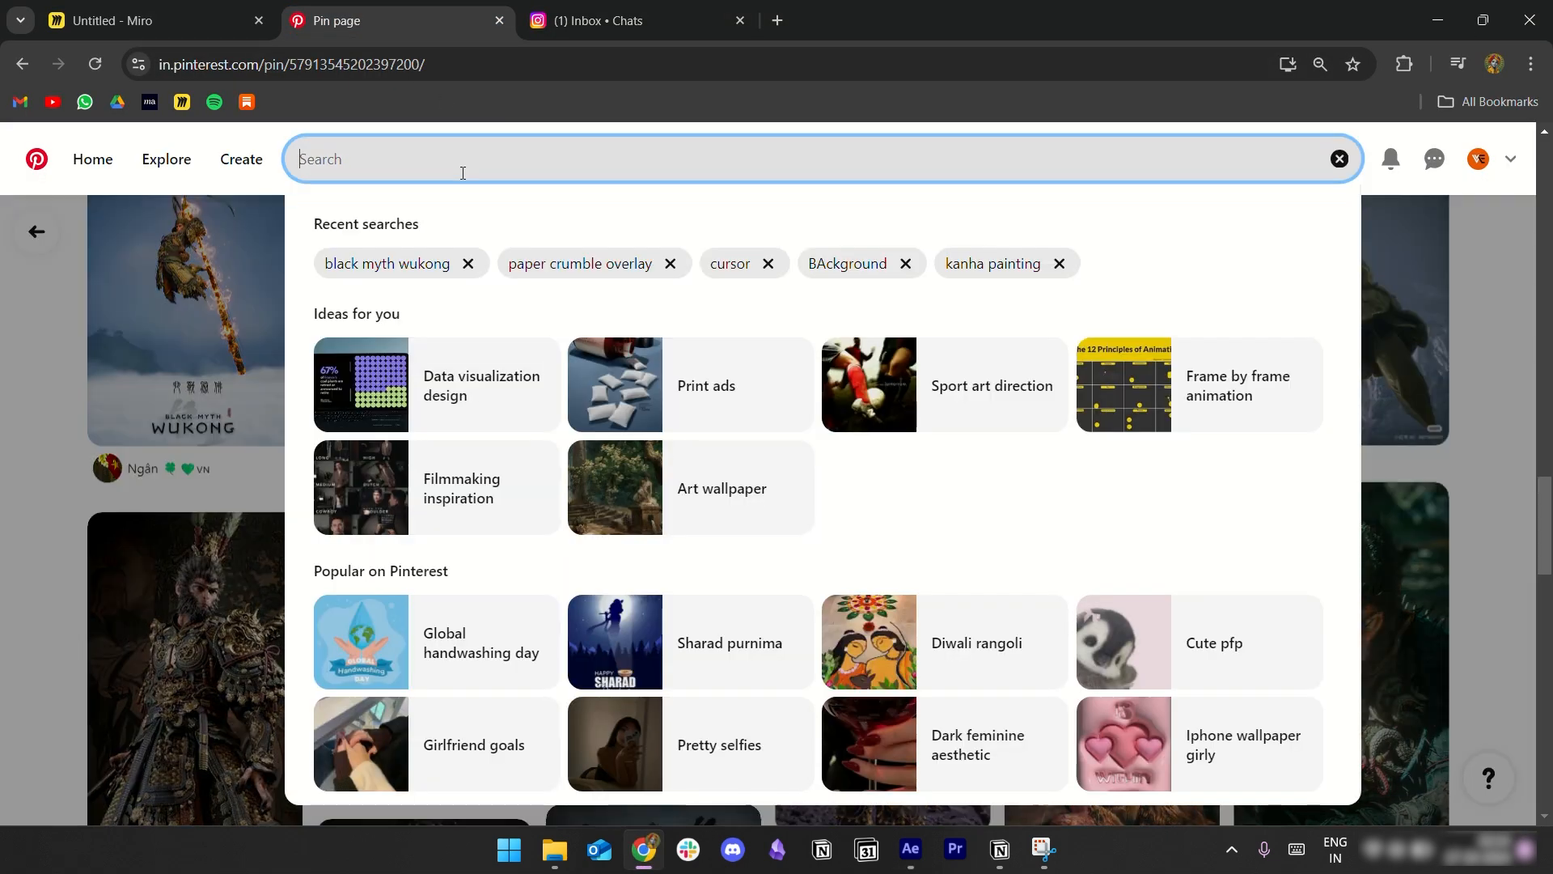
text(texture grain)
key(Return)
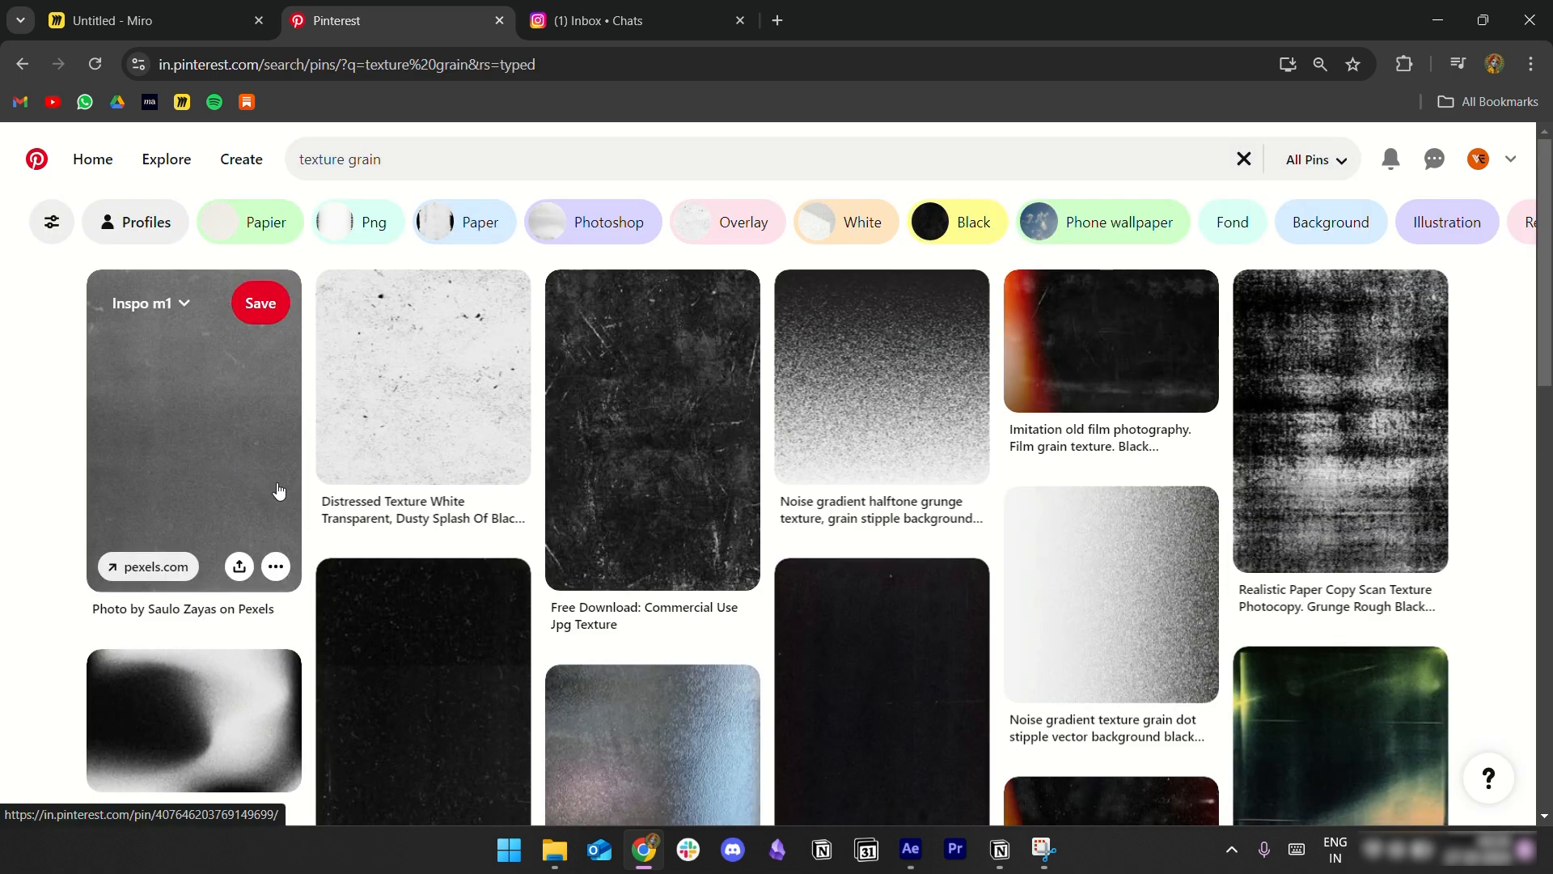
Step: Browse the texture grain results for example grain and film overlay images
scroll(272, 491, down, 2)
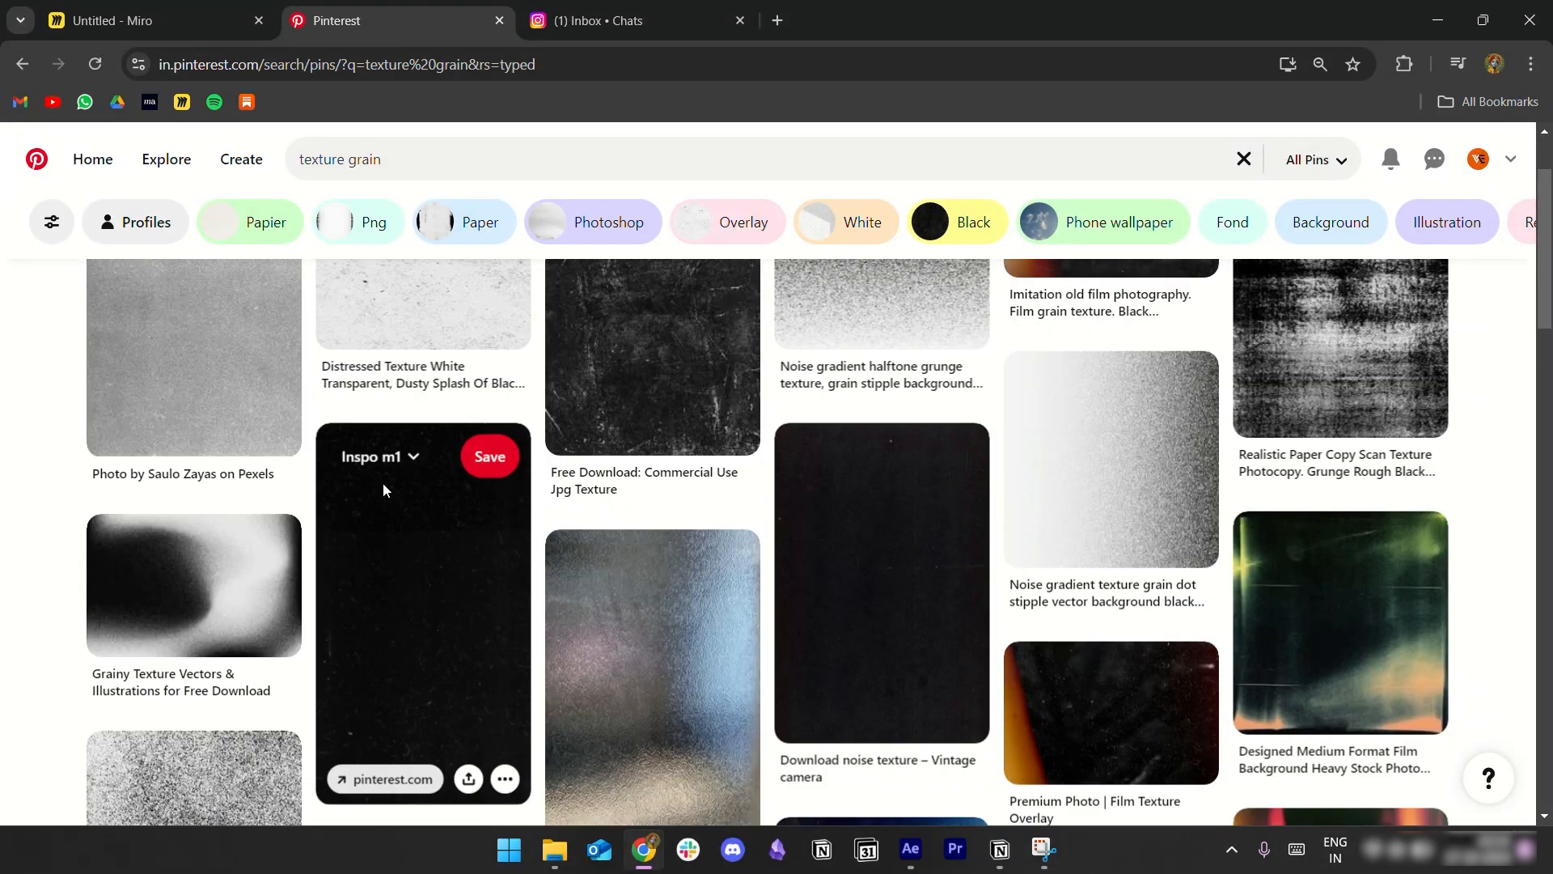
scroll(486, 493, down, 2)
scroll(1262, 509, down, 7)
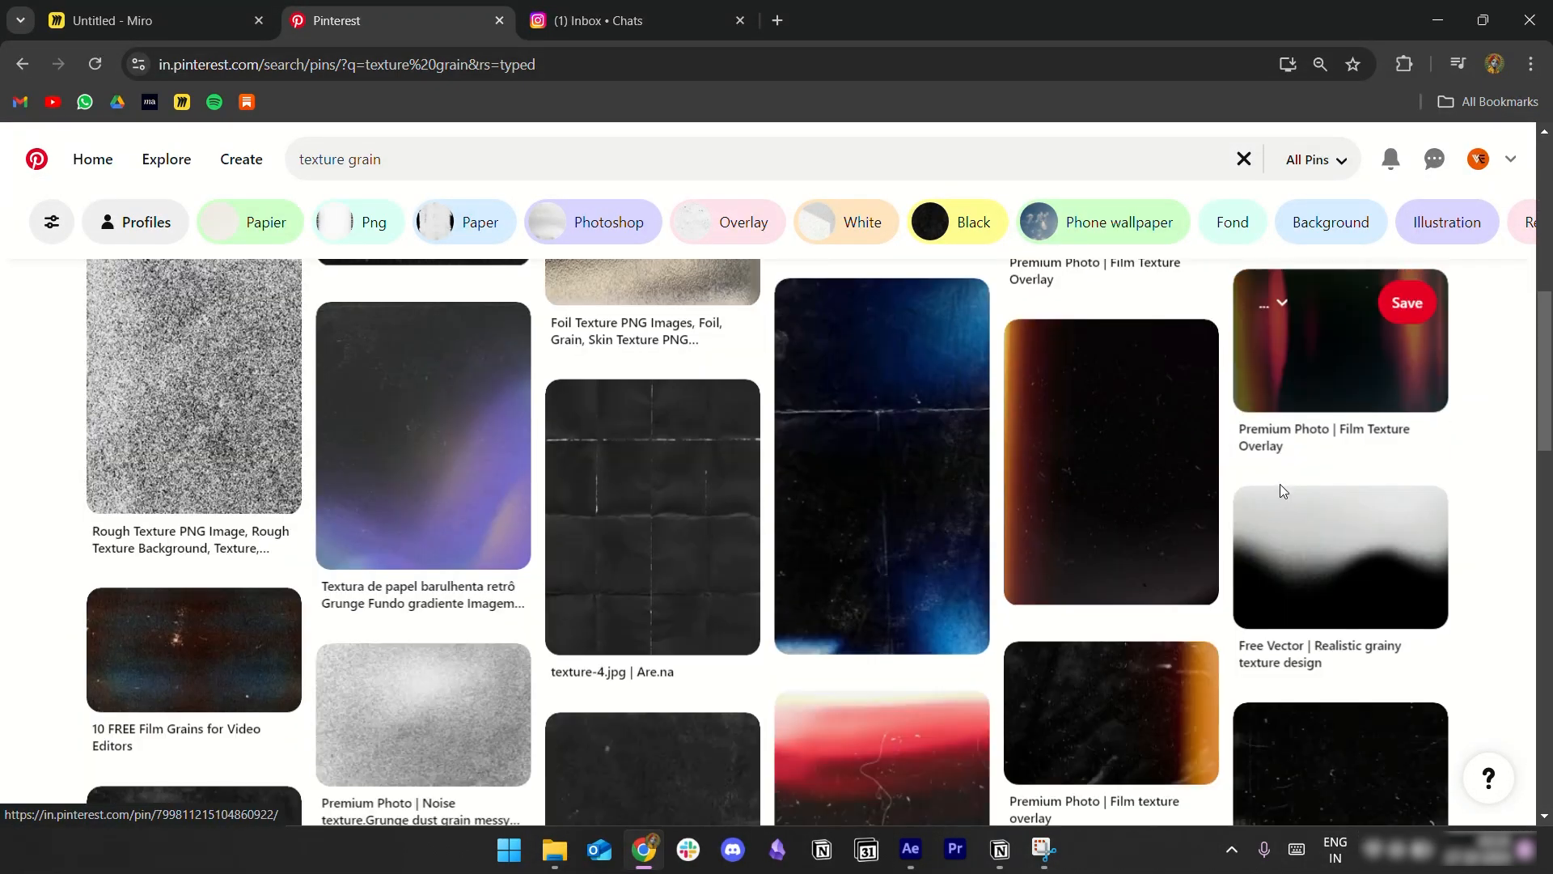
scroll(1216, 489, down, 2)
scroll(1213, 485, down, 10)
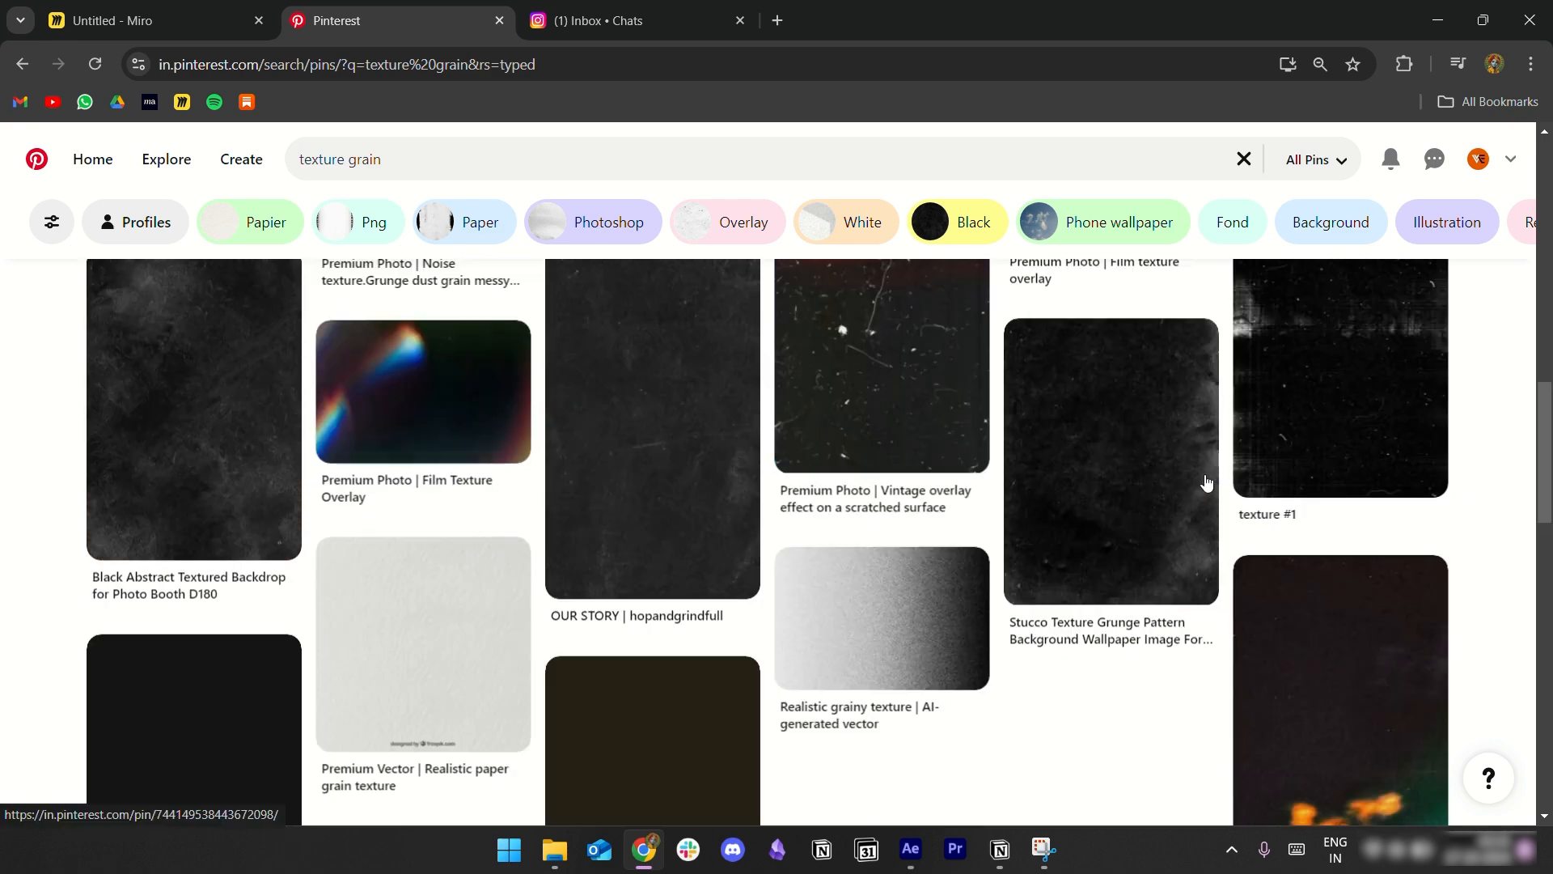
scroll(1221, 469, down, 5)
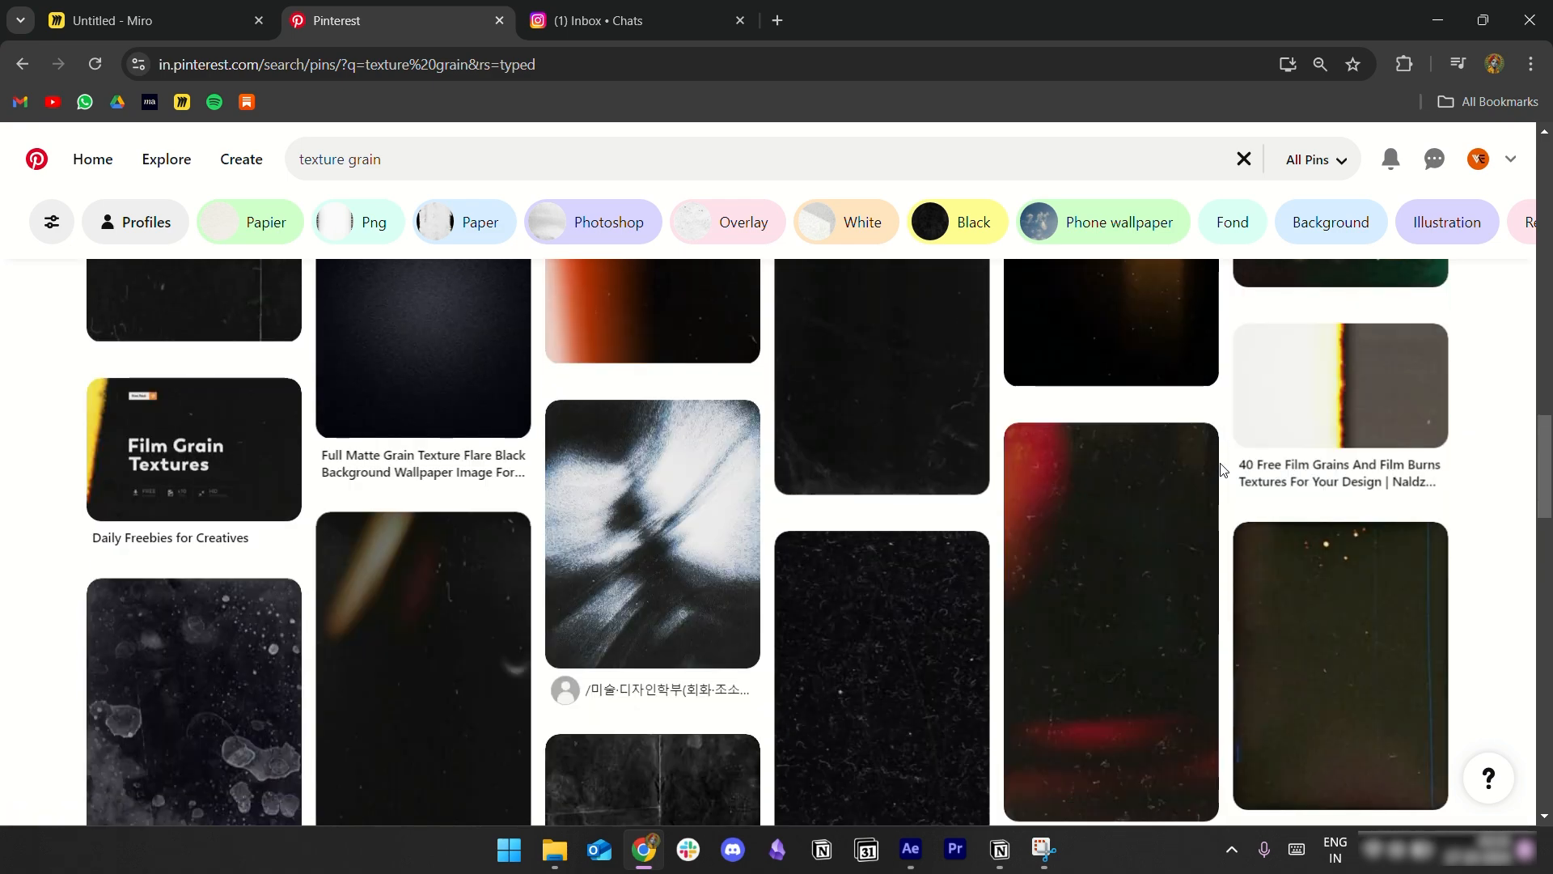
scroll(1221, 469, up, 9)
scroll(1262, 486, up, 11)
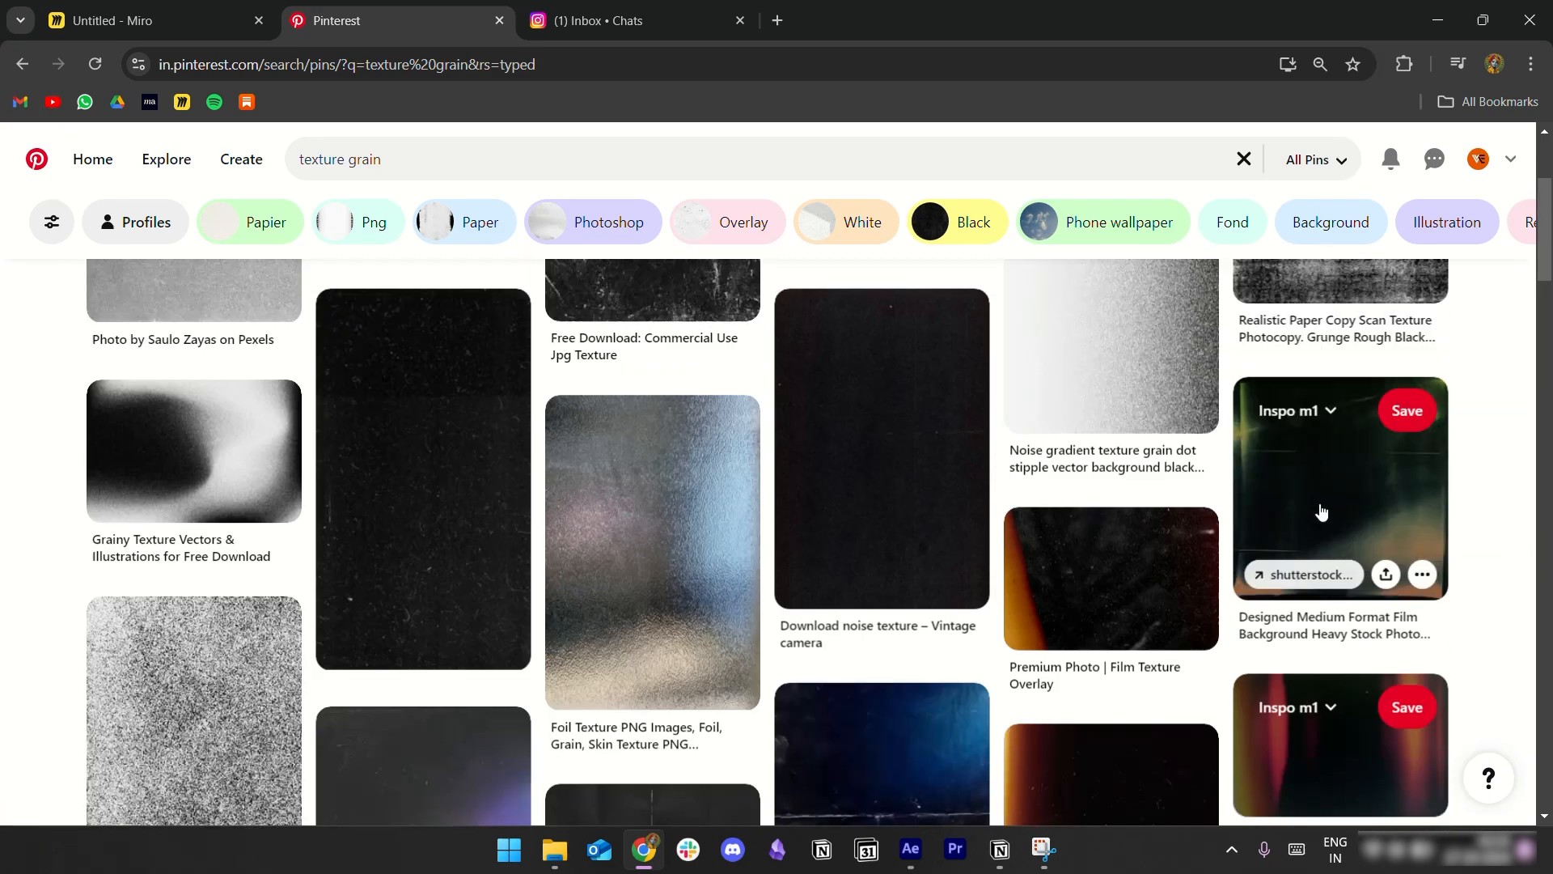
Step: Open the medium format film background pin, look over its related images, and return to the search results
click(1341, 512)
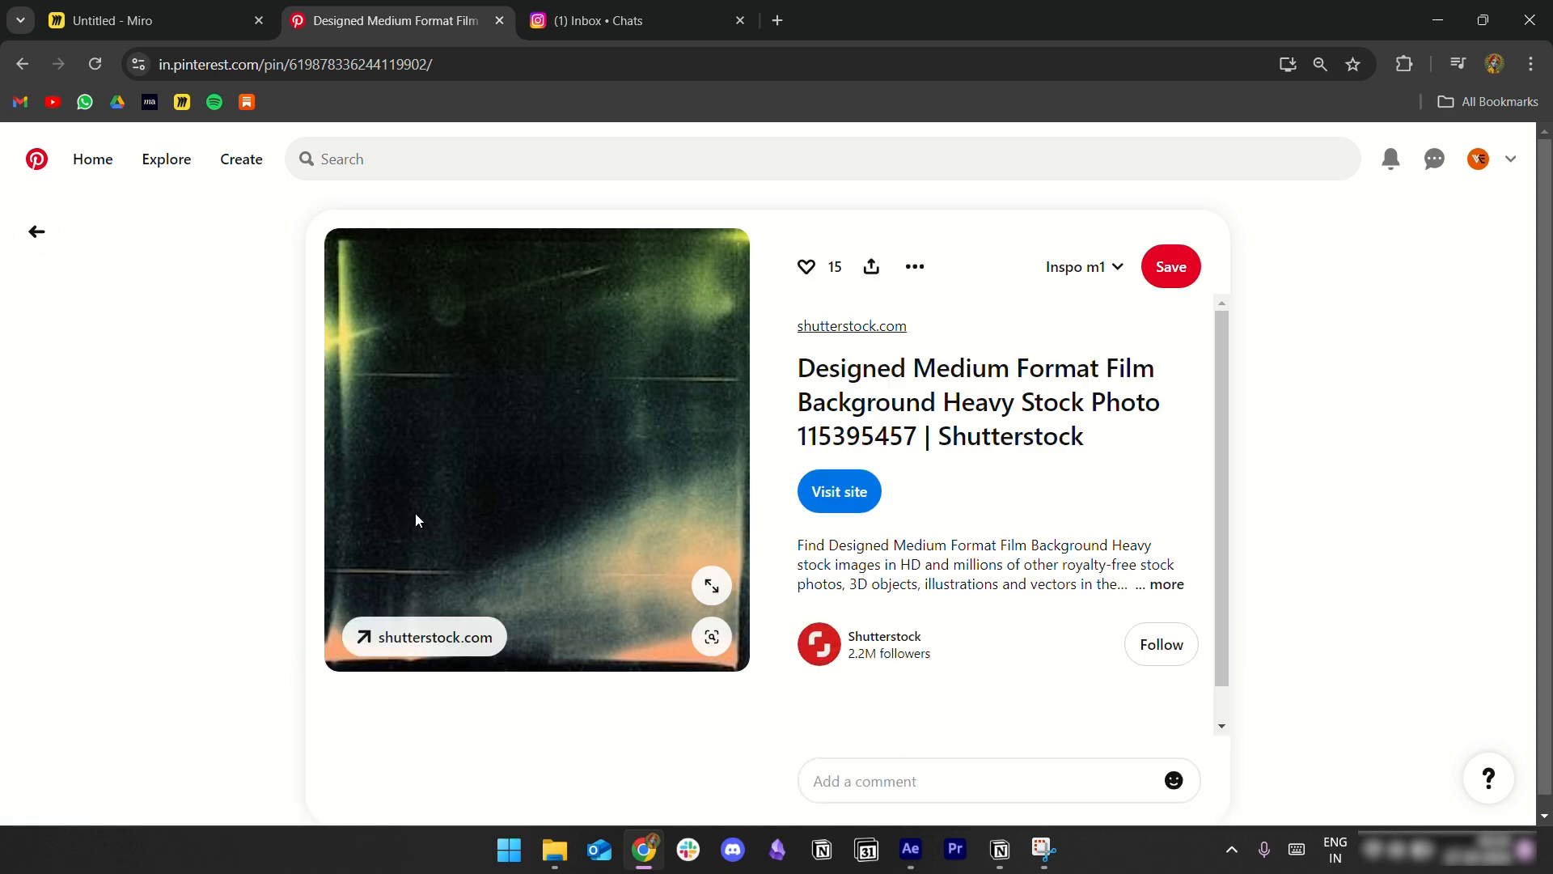
scroll(415, 513, down, 7)
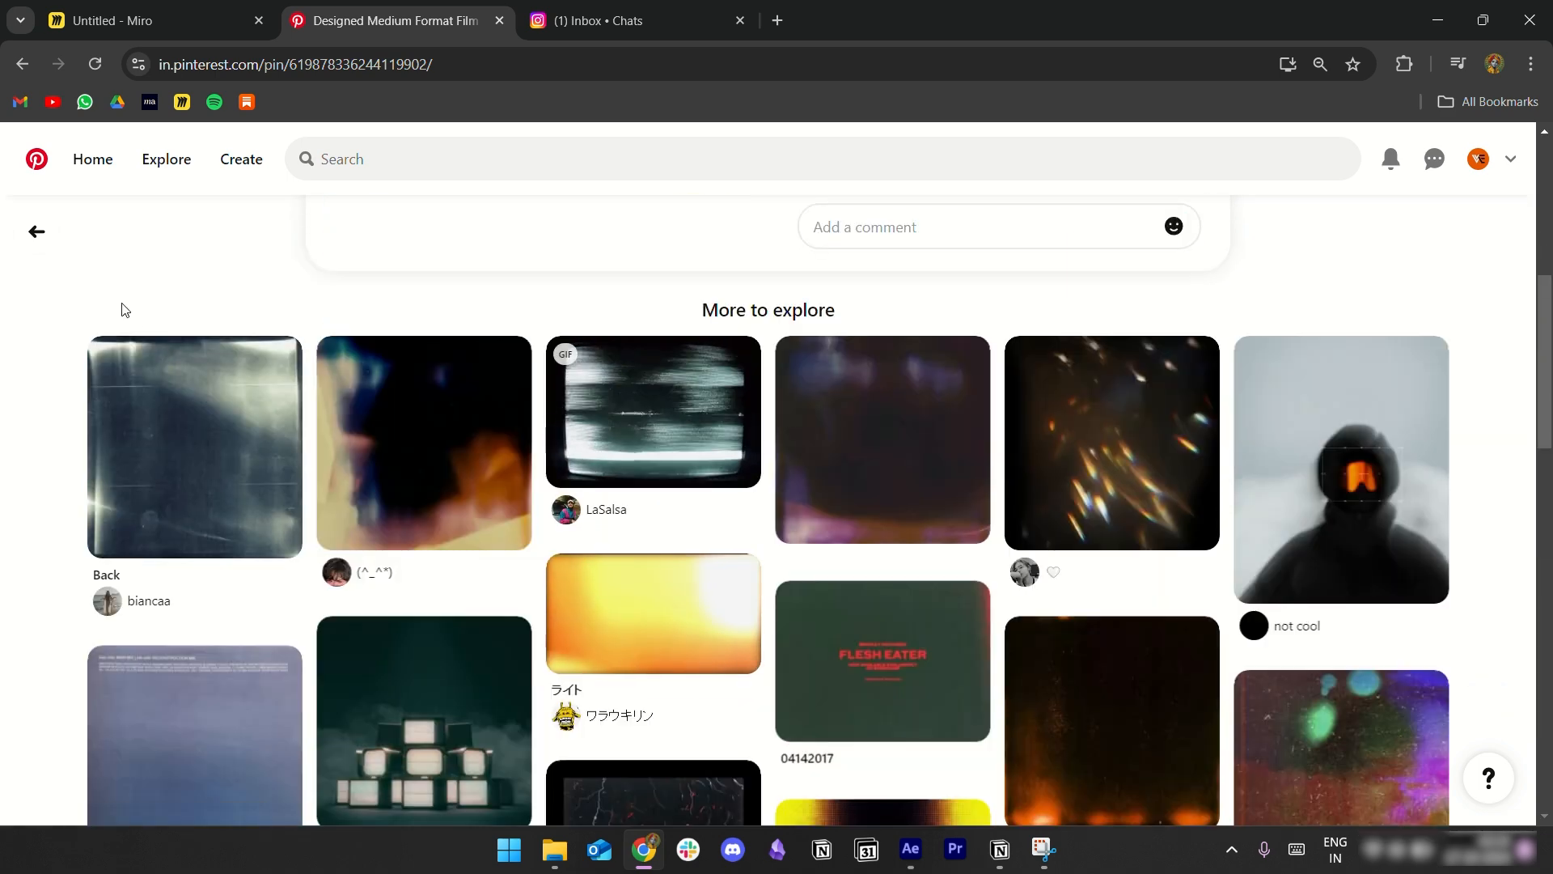
click(33, 242)
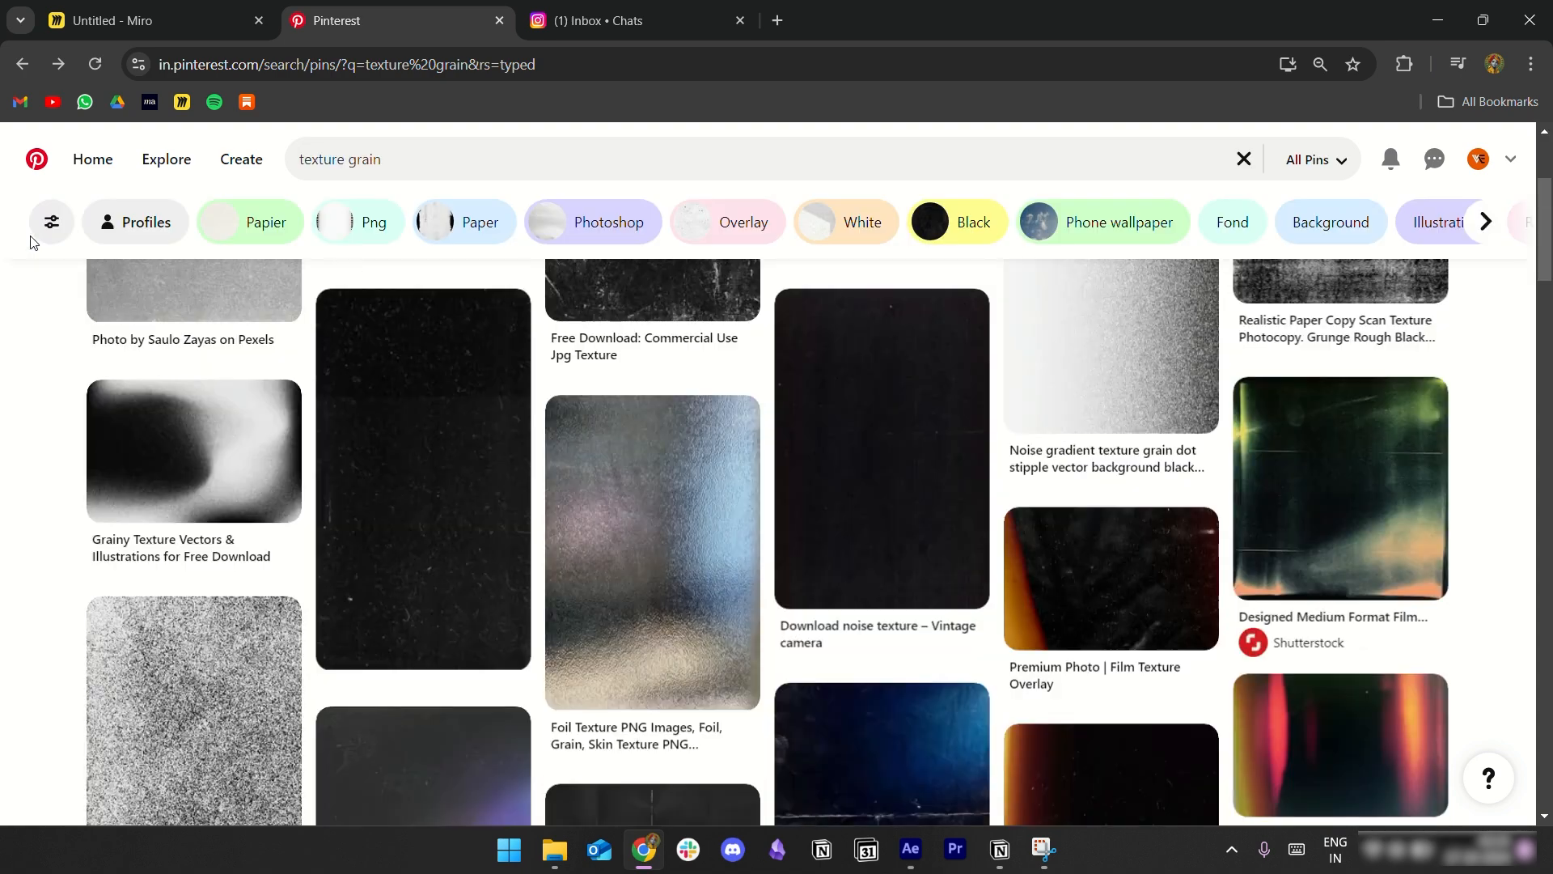
Step: Return to After Effects, look over the Add Grain presets and tweaking settings, and collapse the effect
click(907, 849)
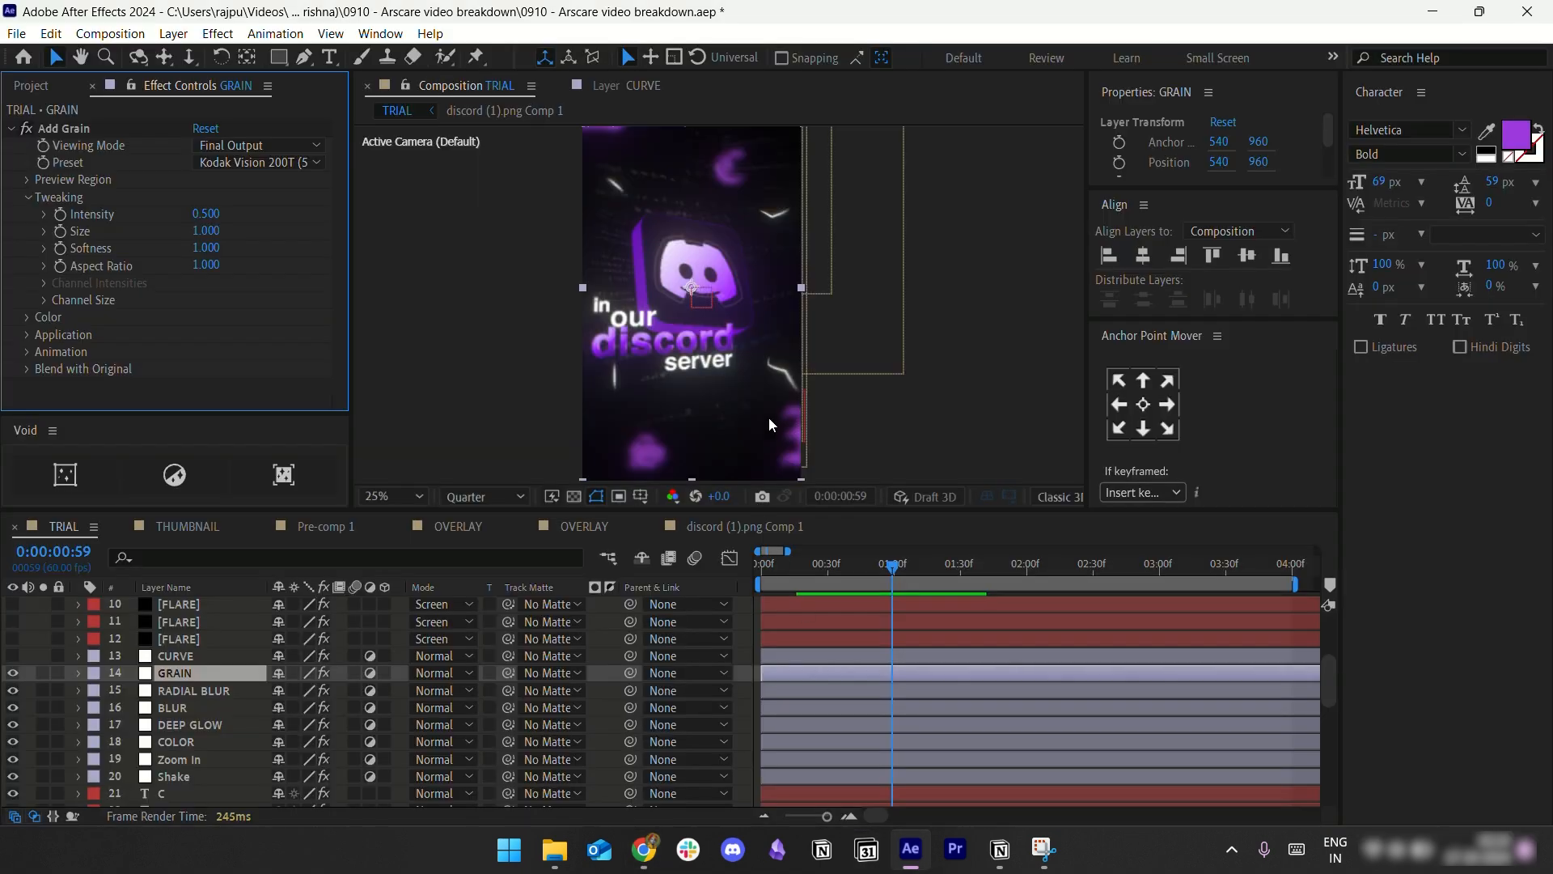
click(9, 129)
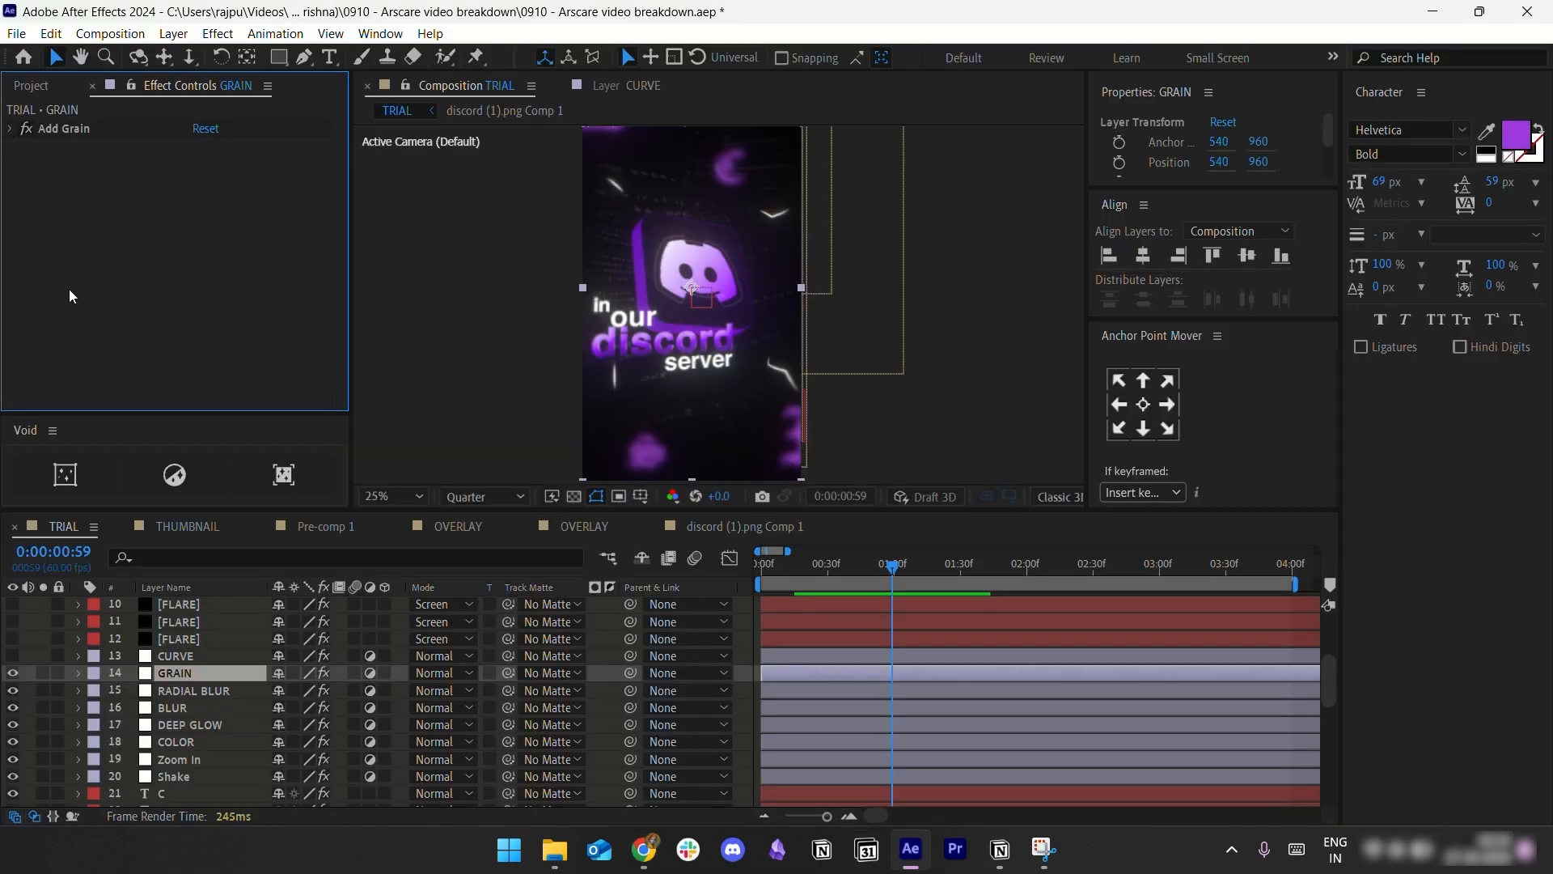
click(10, 128)
click(259, 161)
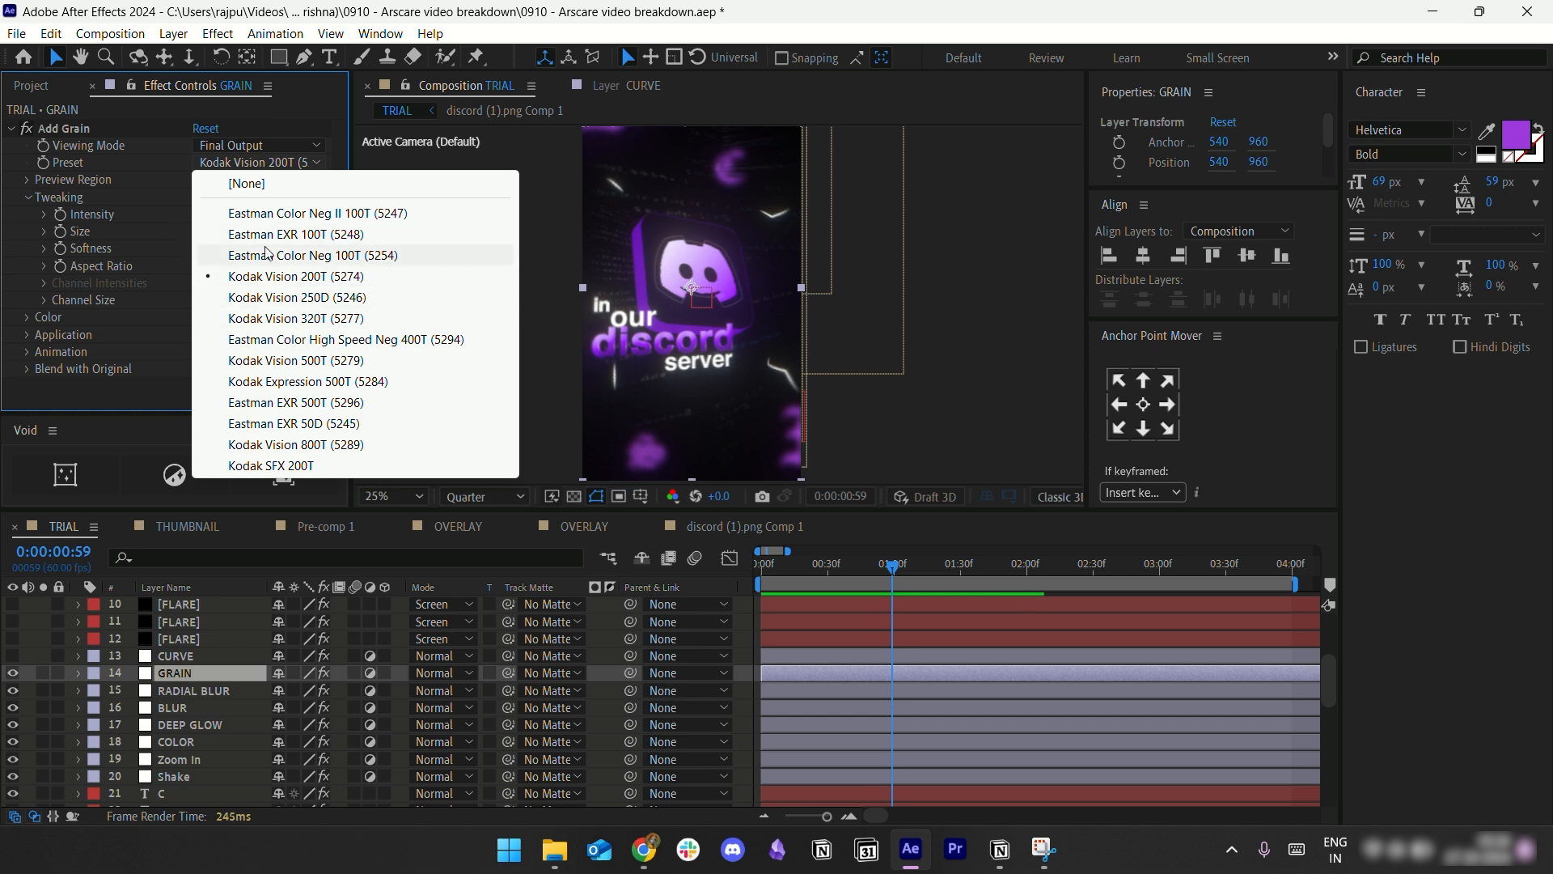
click(112, 216)
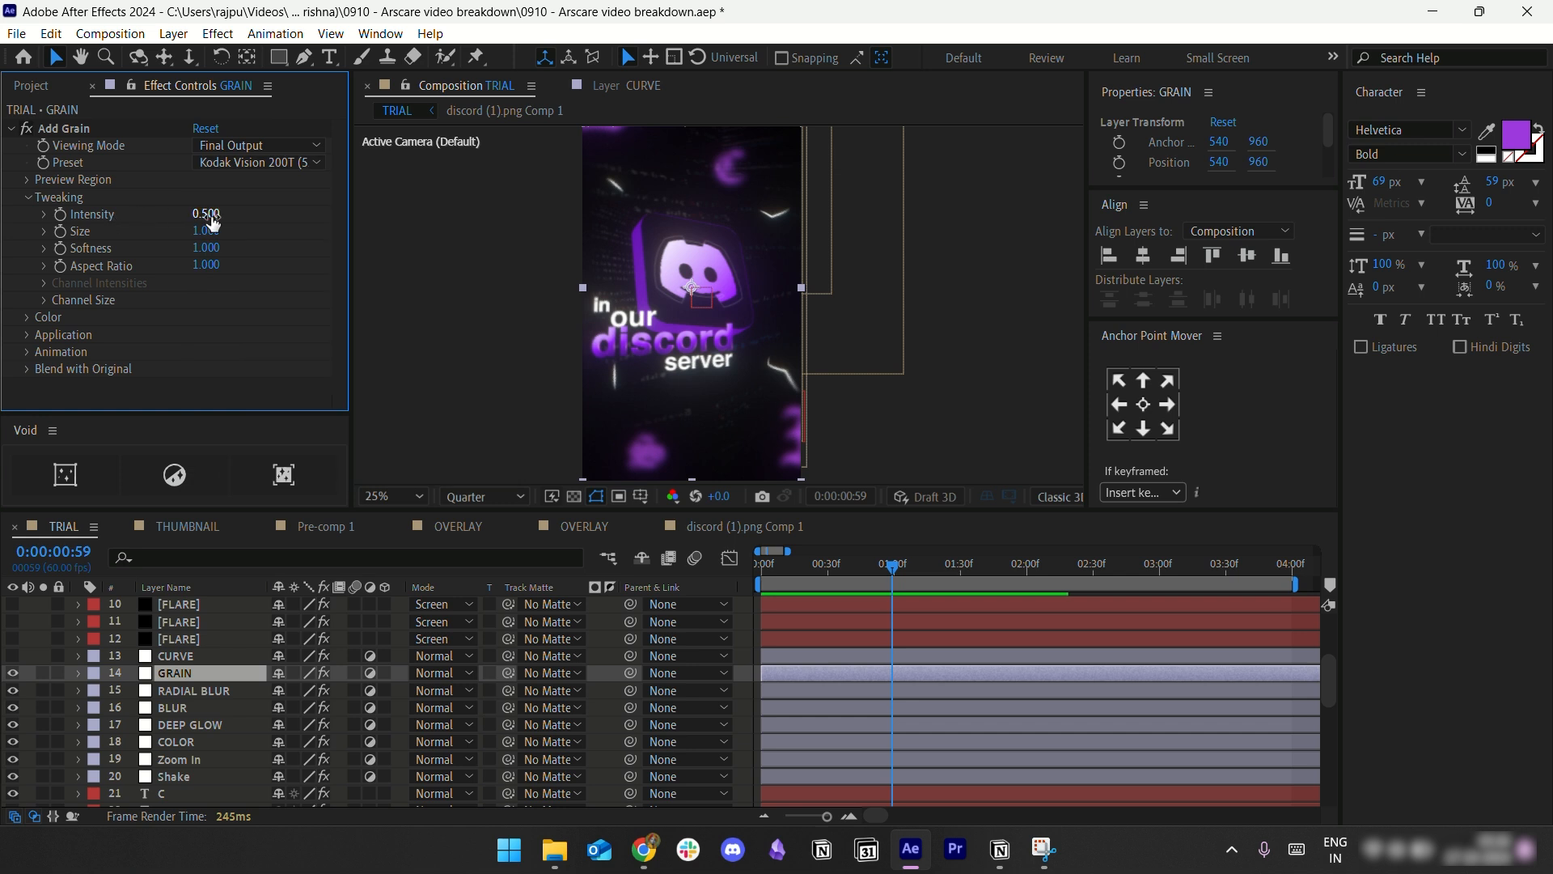
click(10, 130)
Step: Make the CURVE adjustment layer visible and open its Levels settings
click(13, 656)
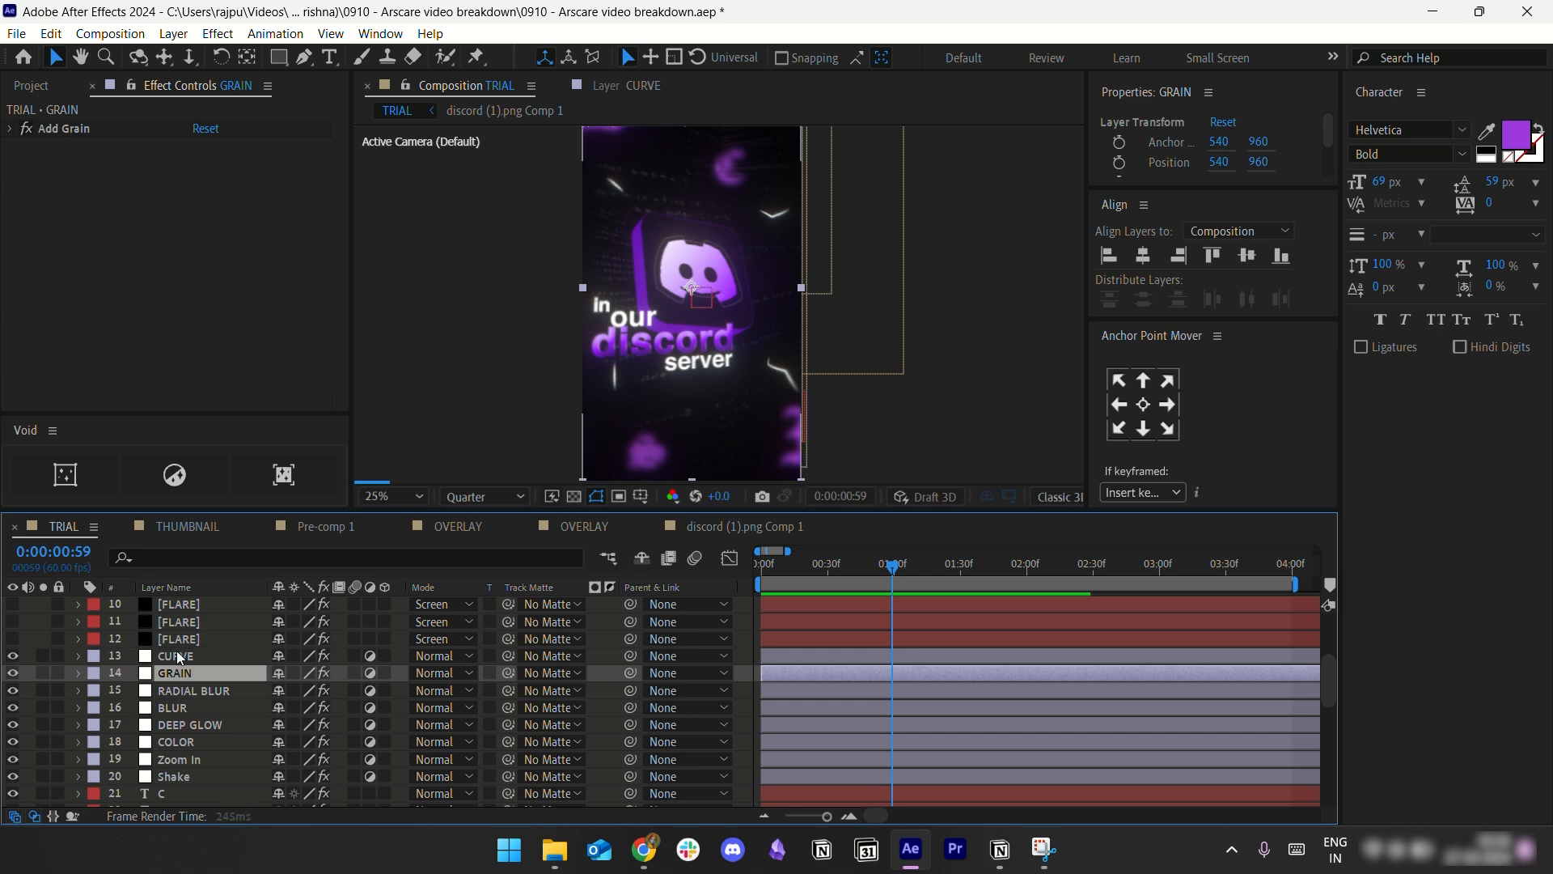
click(114, 655)
click(10, 128)
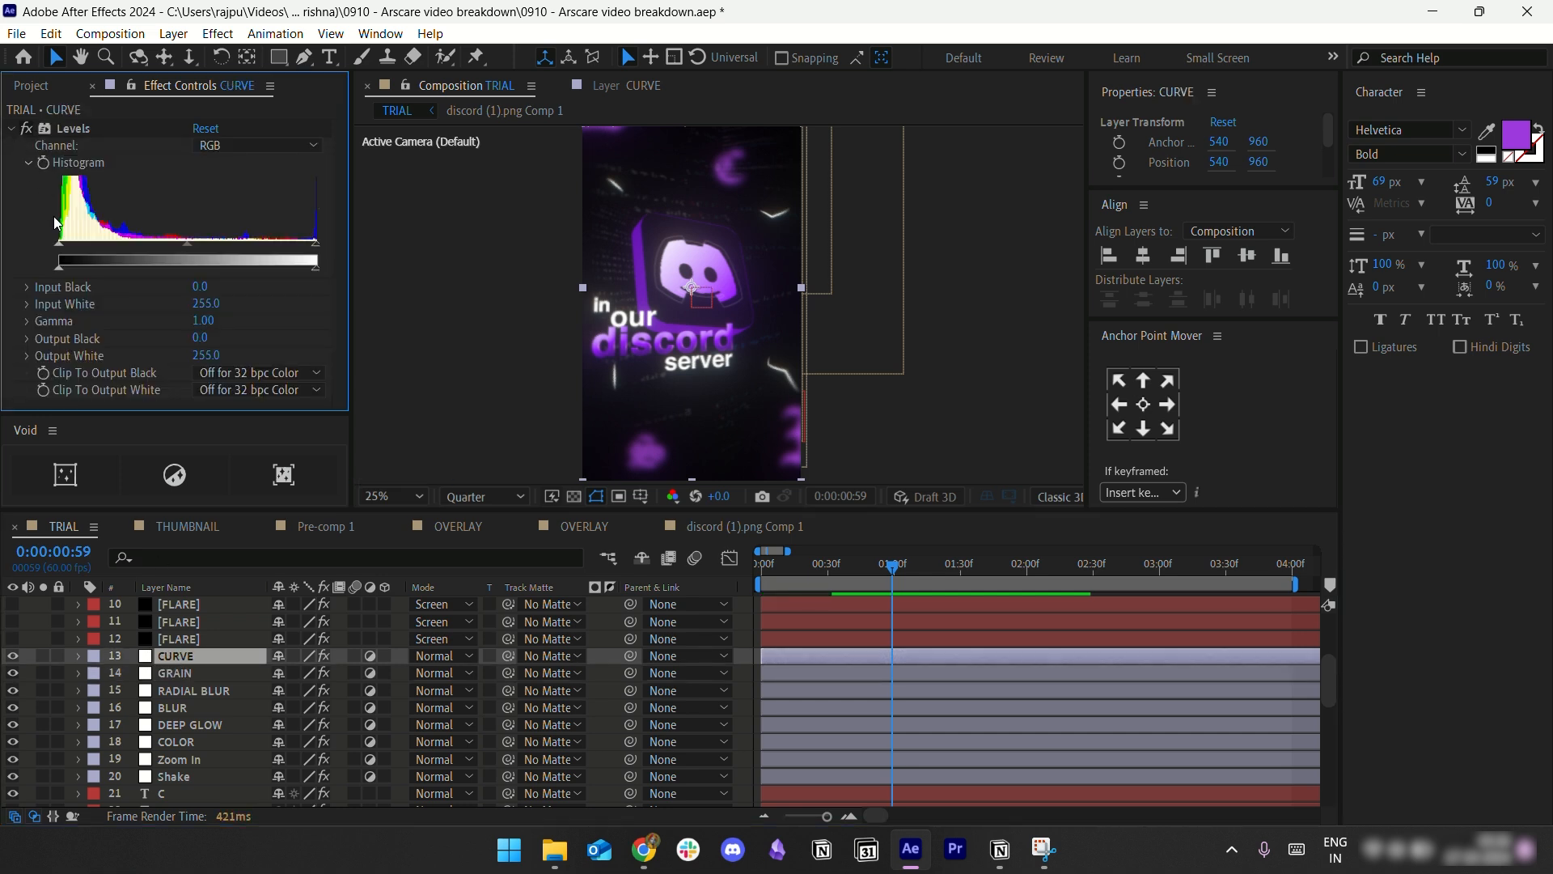
Step: Undo a trial change to the Levels Input Black on the CURVE layer and set Input Black to 1
click(200, 287)
key(ctrl+z)
click(200, 289)
text(1)
Step: Select the FLARE layer directly above CURVE and look over its Optical Flares settings
click(168, 638)
scroll(168, 638, up, 2)
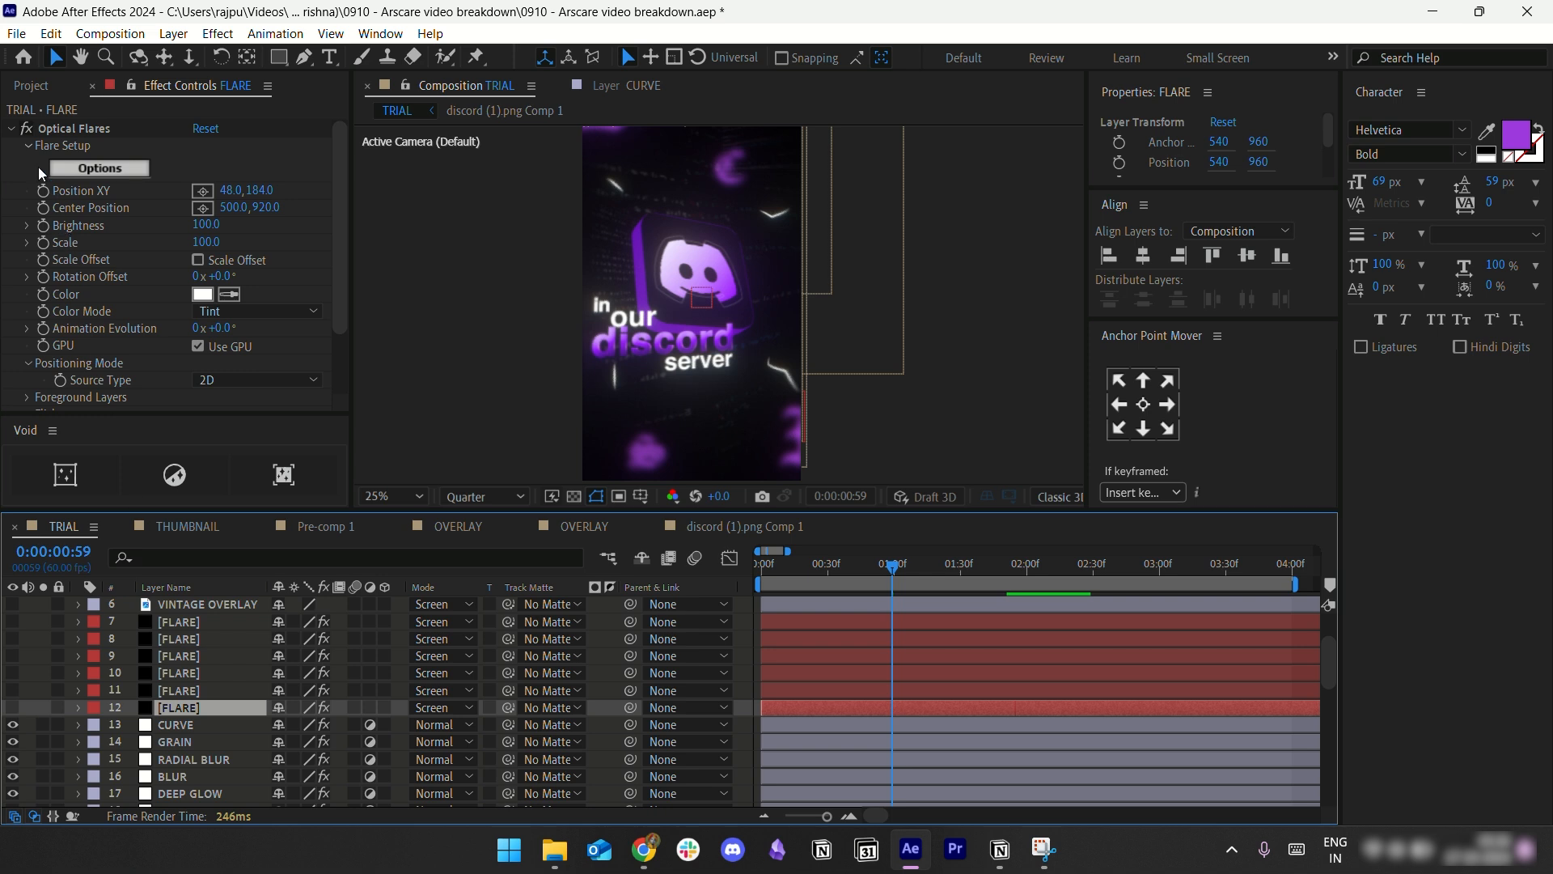
click(10, 129)
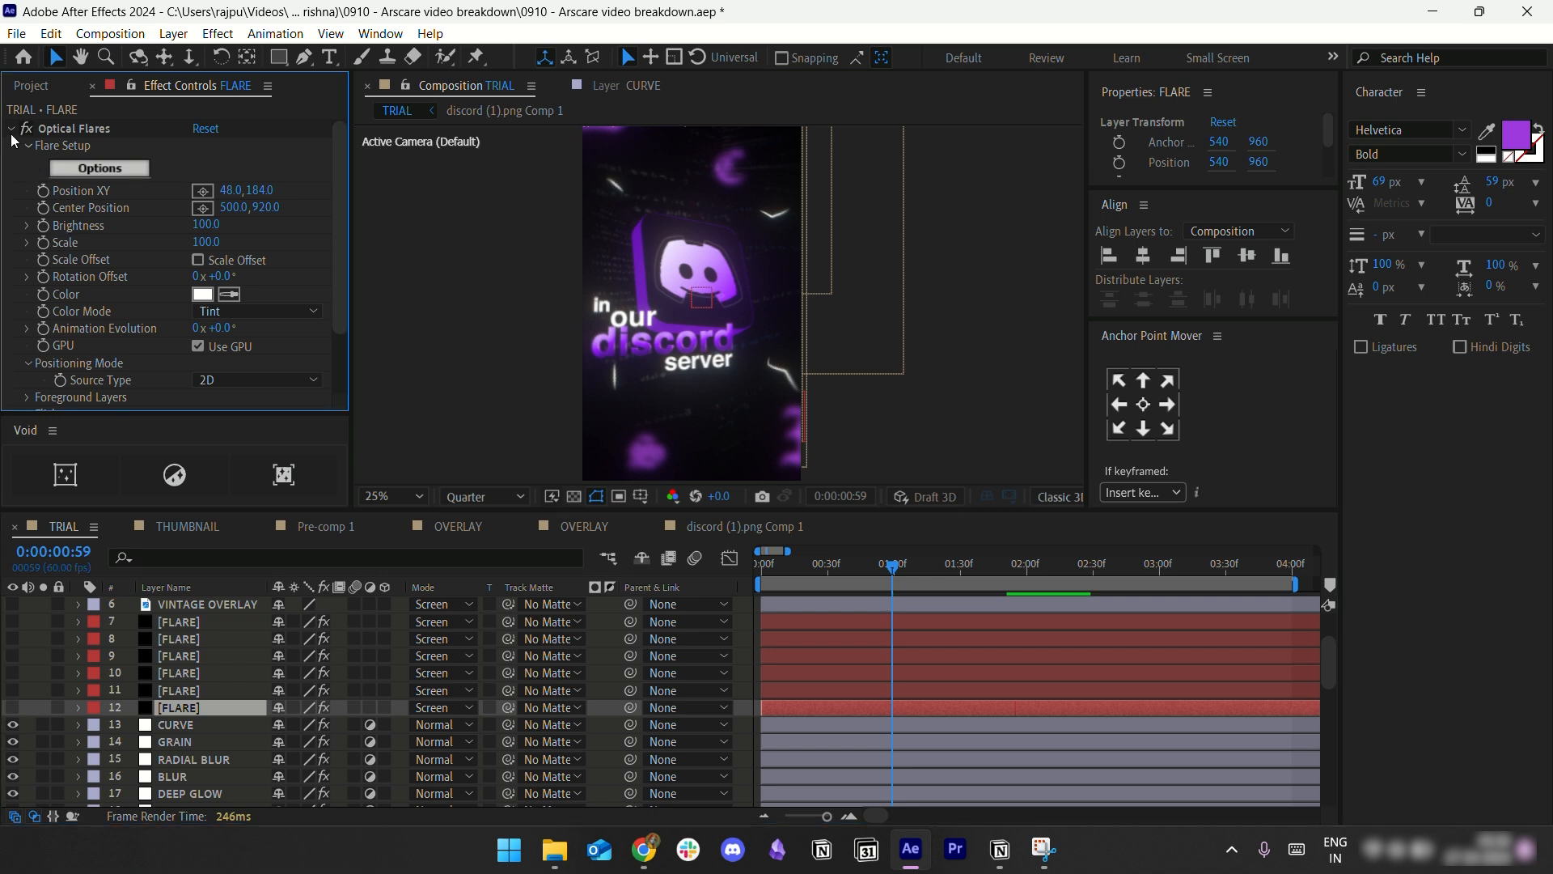
Step: Look through the effects applied to the hidden FLARE layers 7 to 11
click(184, 690)
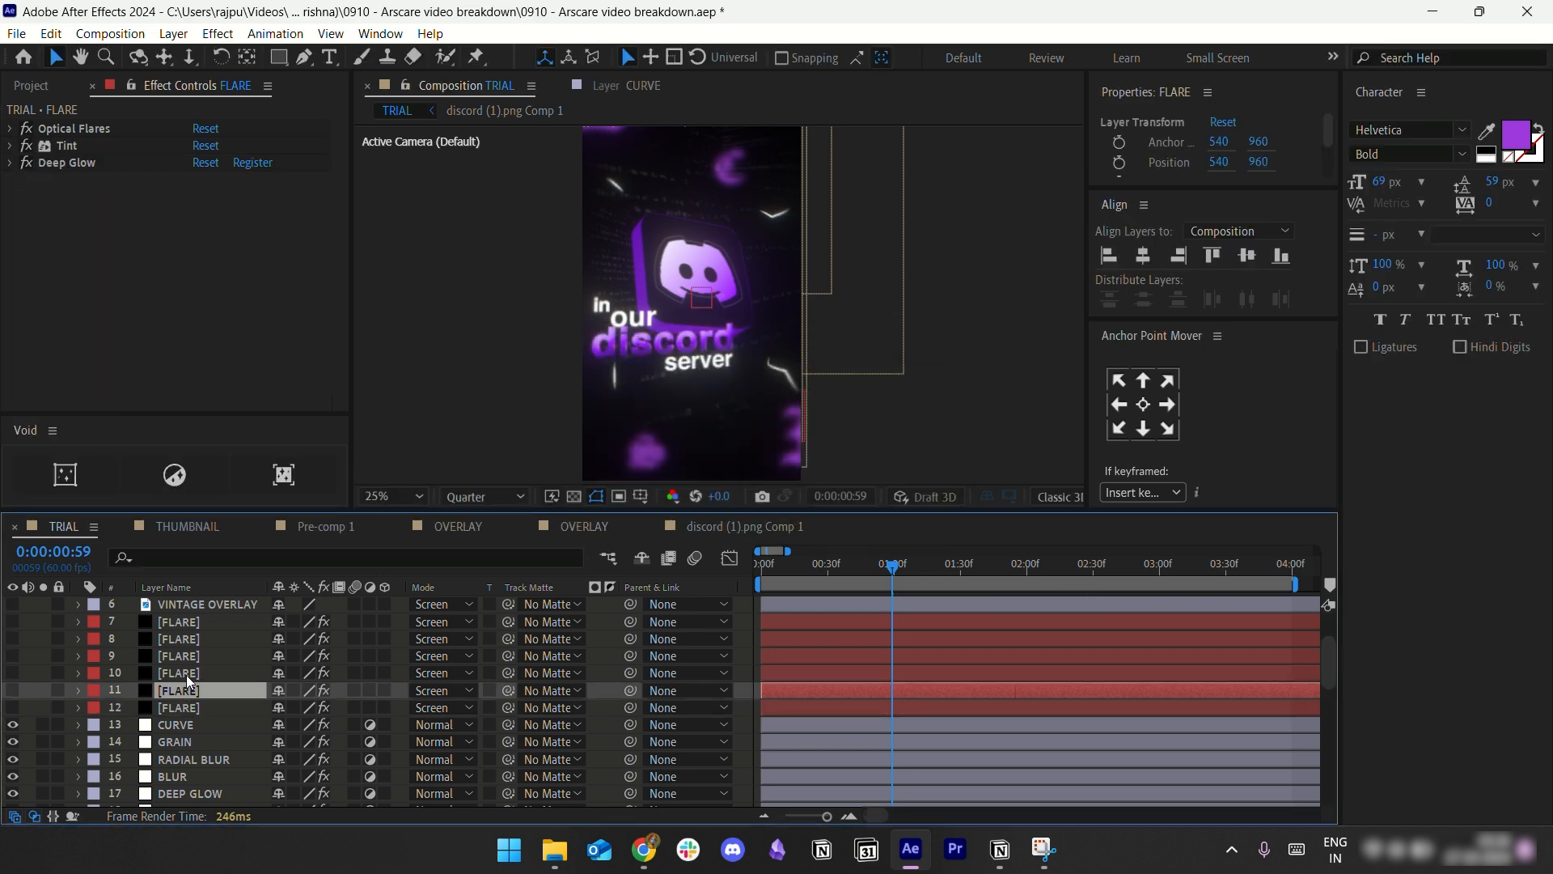
click(186, 674)
click(192, 658)
click(199, 639)
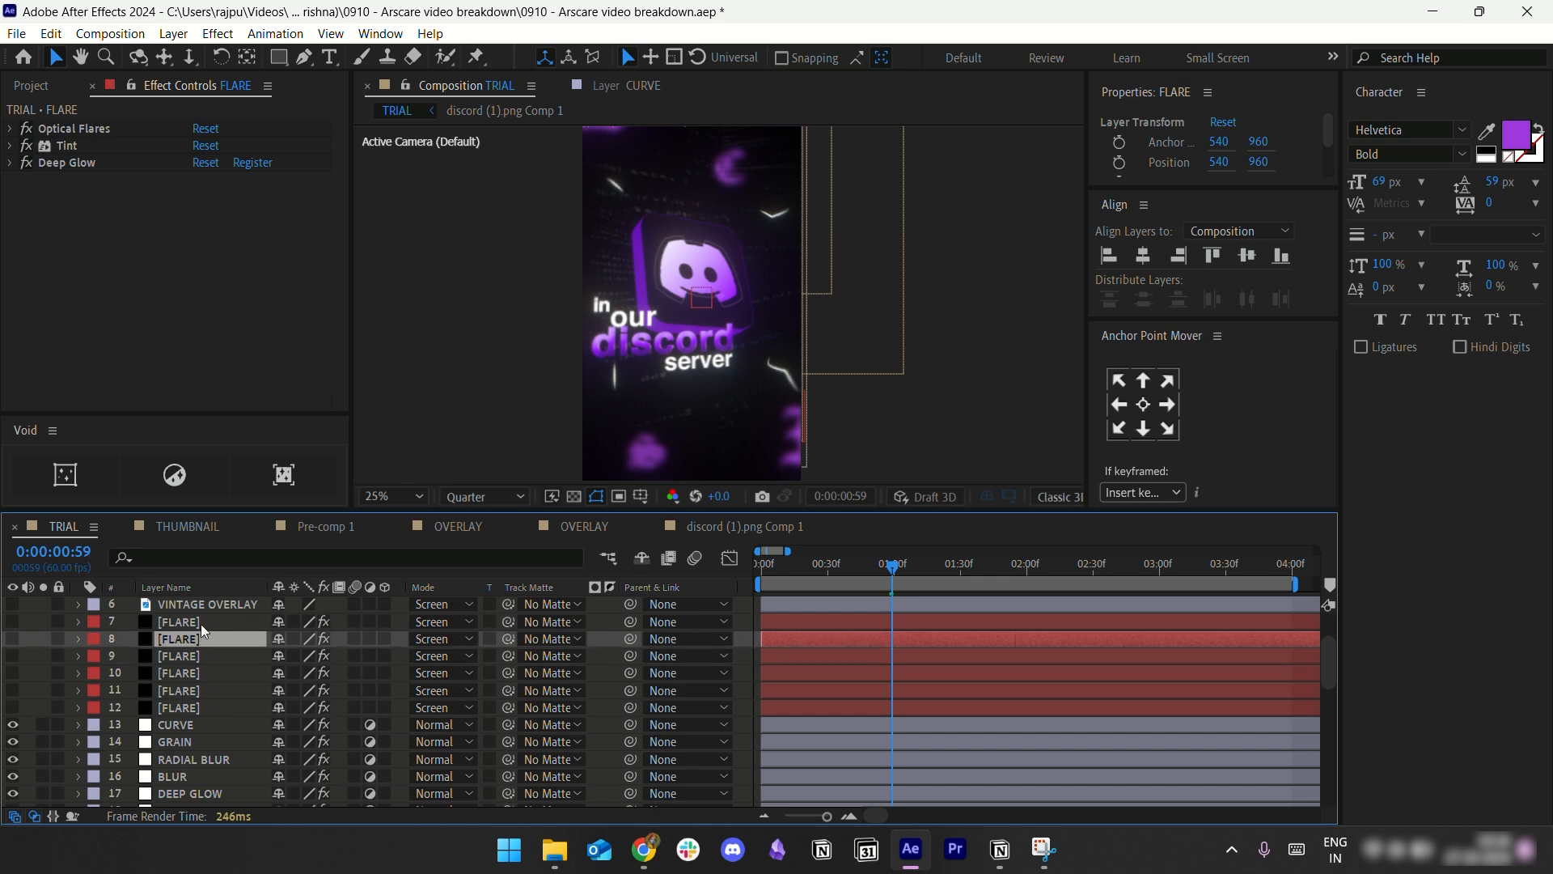
click(201, 623)
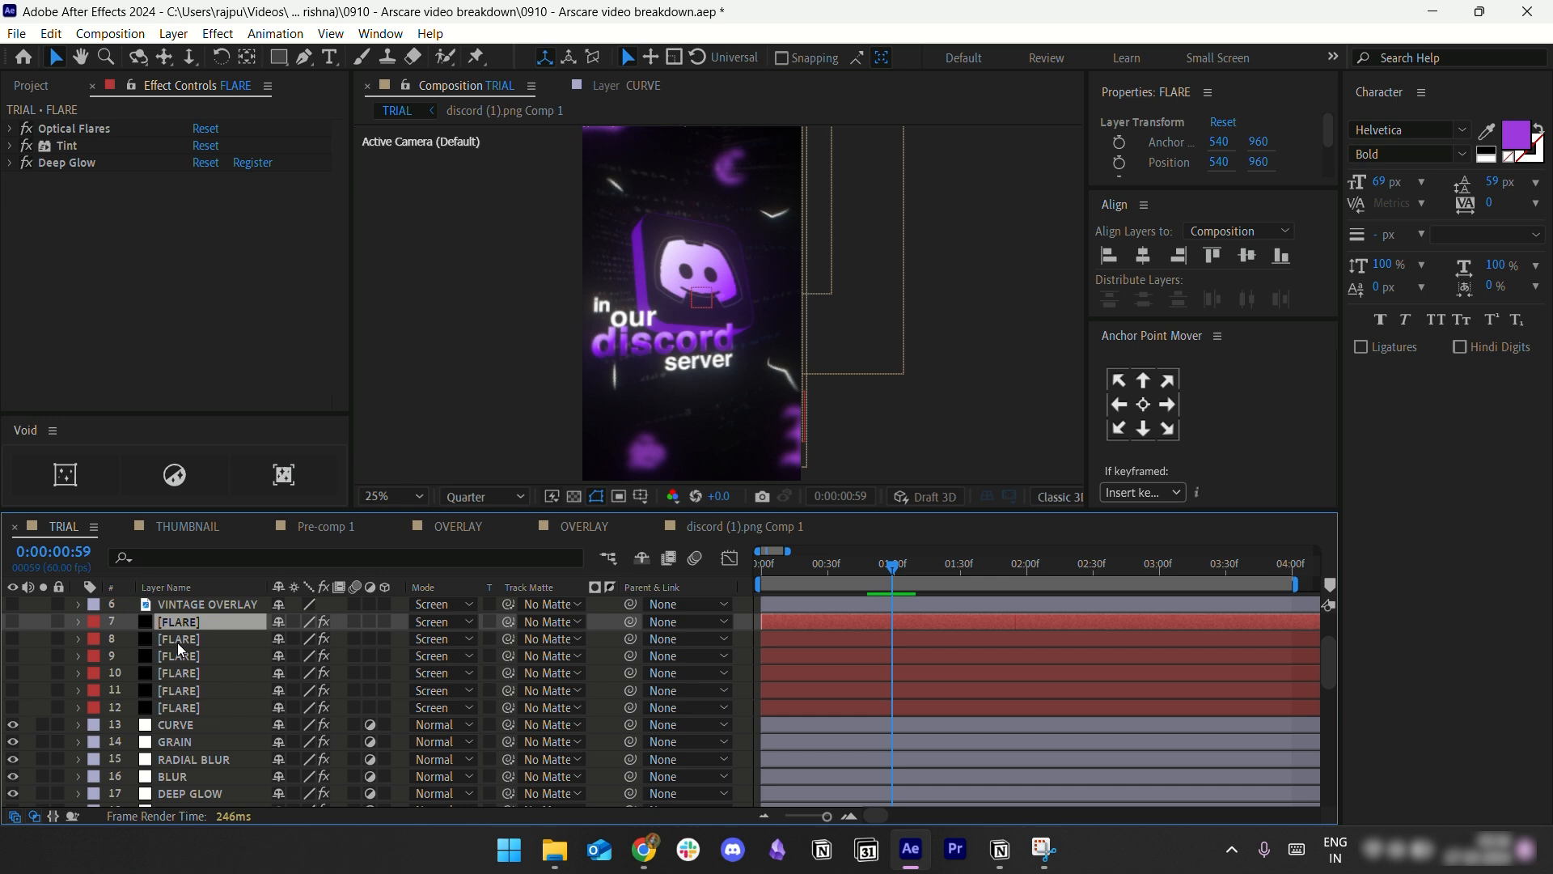
click(177, 641)
Step: Make the lowest FLARE layer (layer 12) visible and check its flare on its own with a temporary solo
click(192, 705)
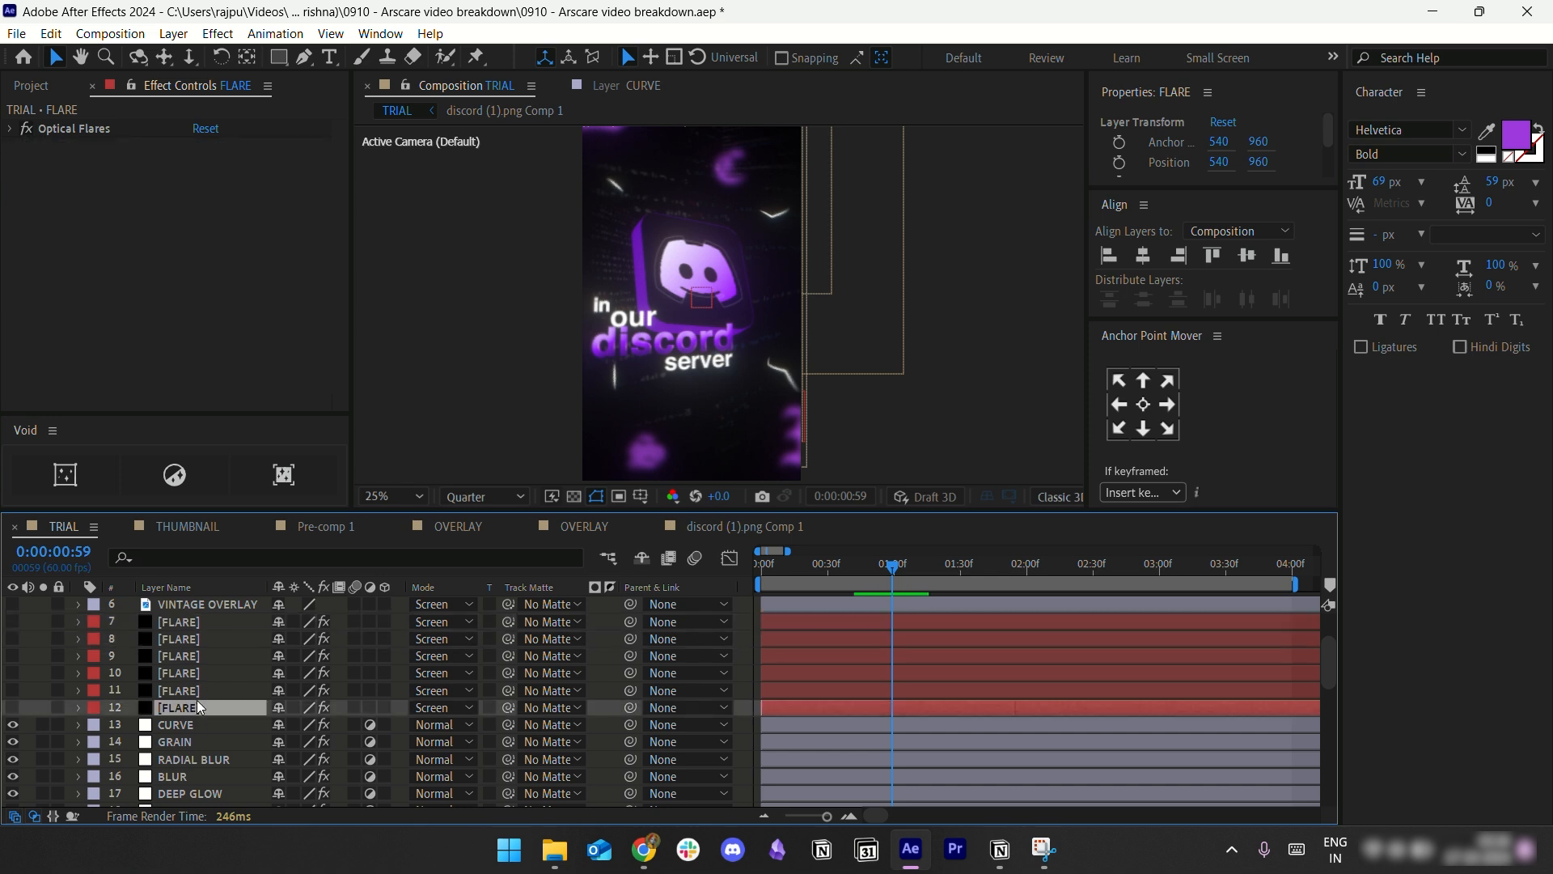
click(13, 708)
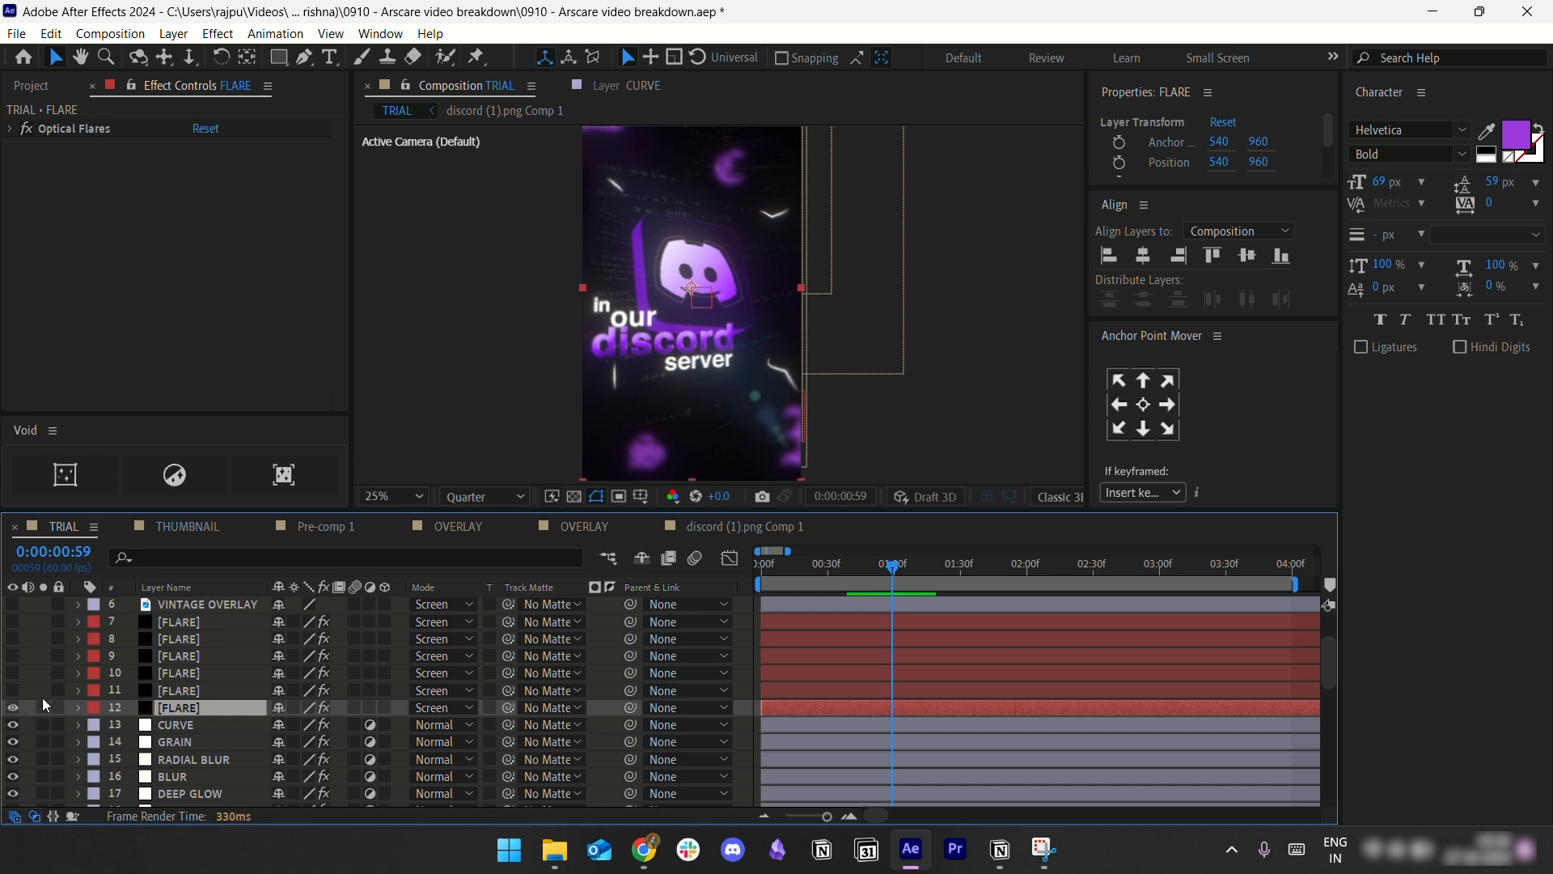
click(43, 707)
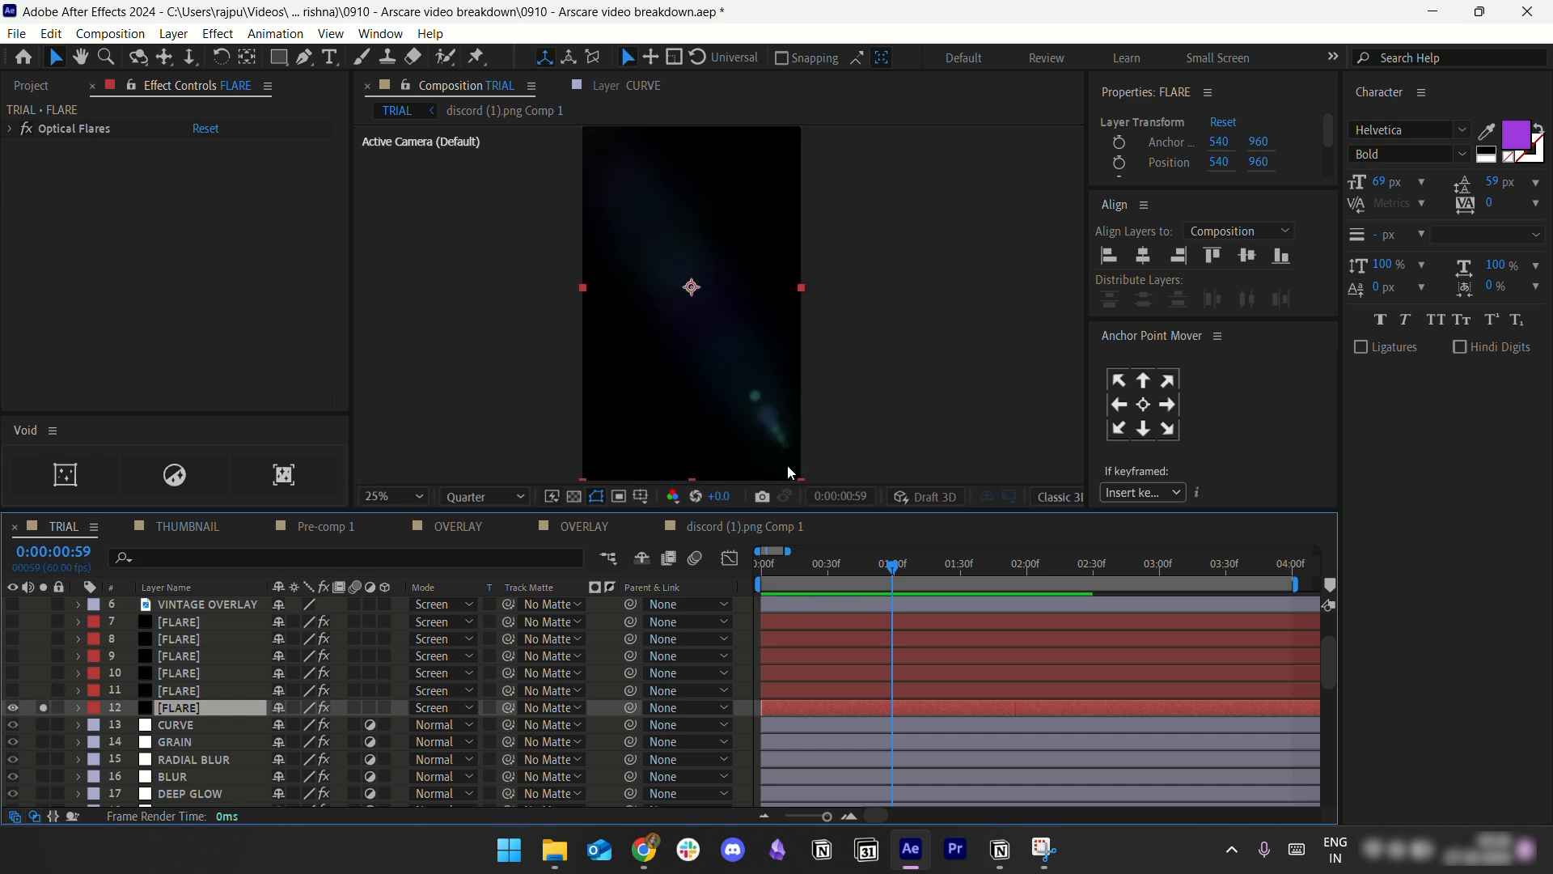
click(42, 707)
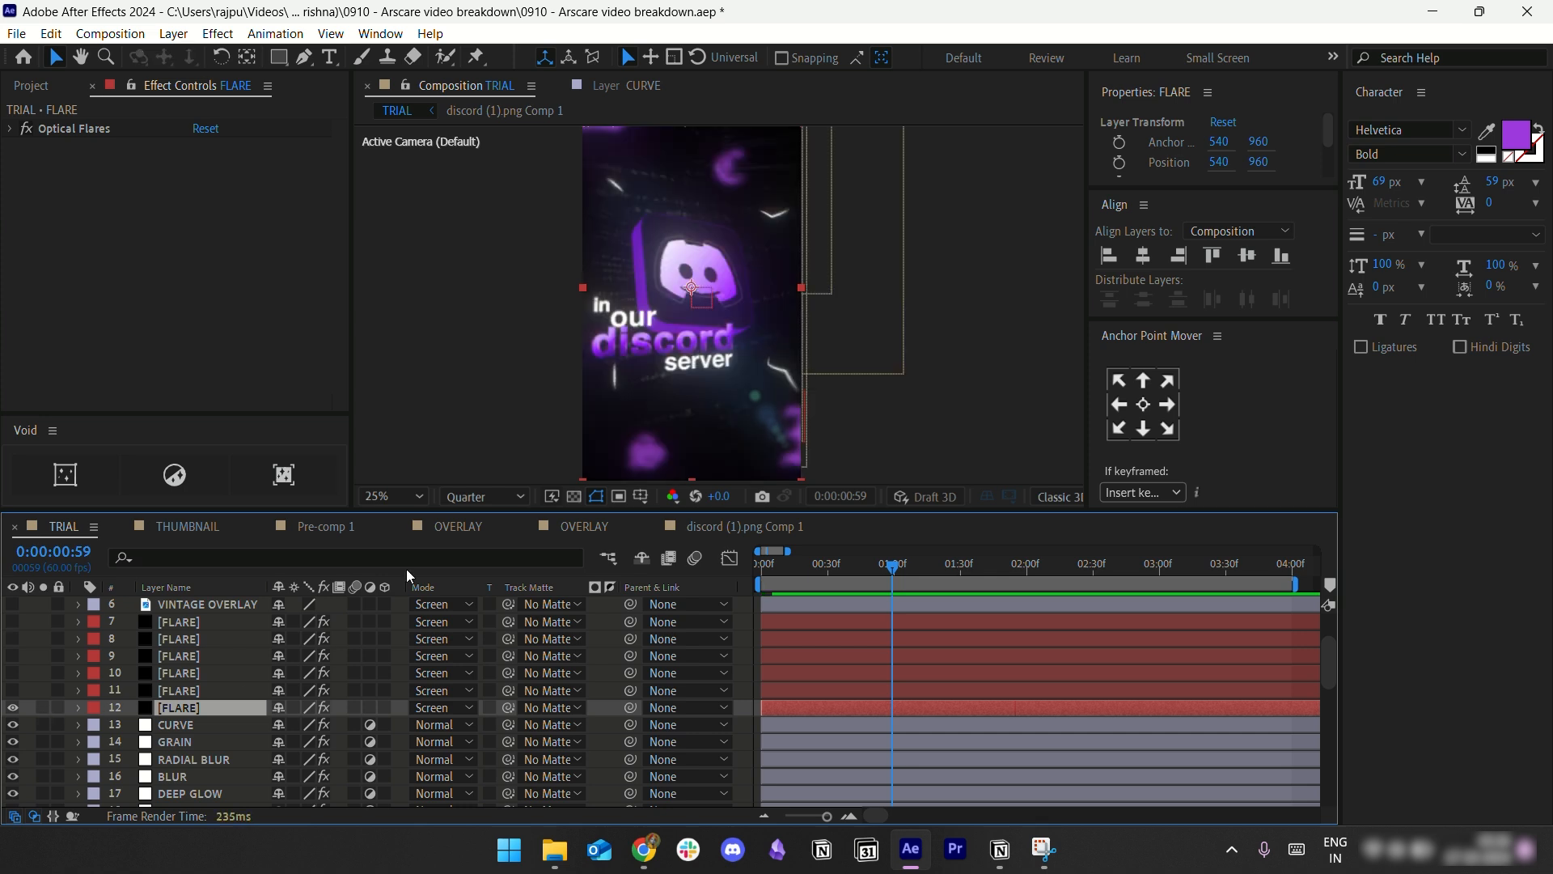
Step: Make FLARE layer 11 visible and look over its Deep Glow settings
click(13, 690)
click(198, 690)
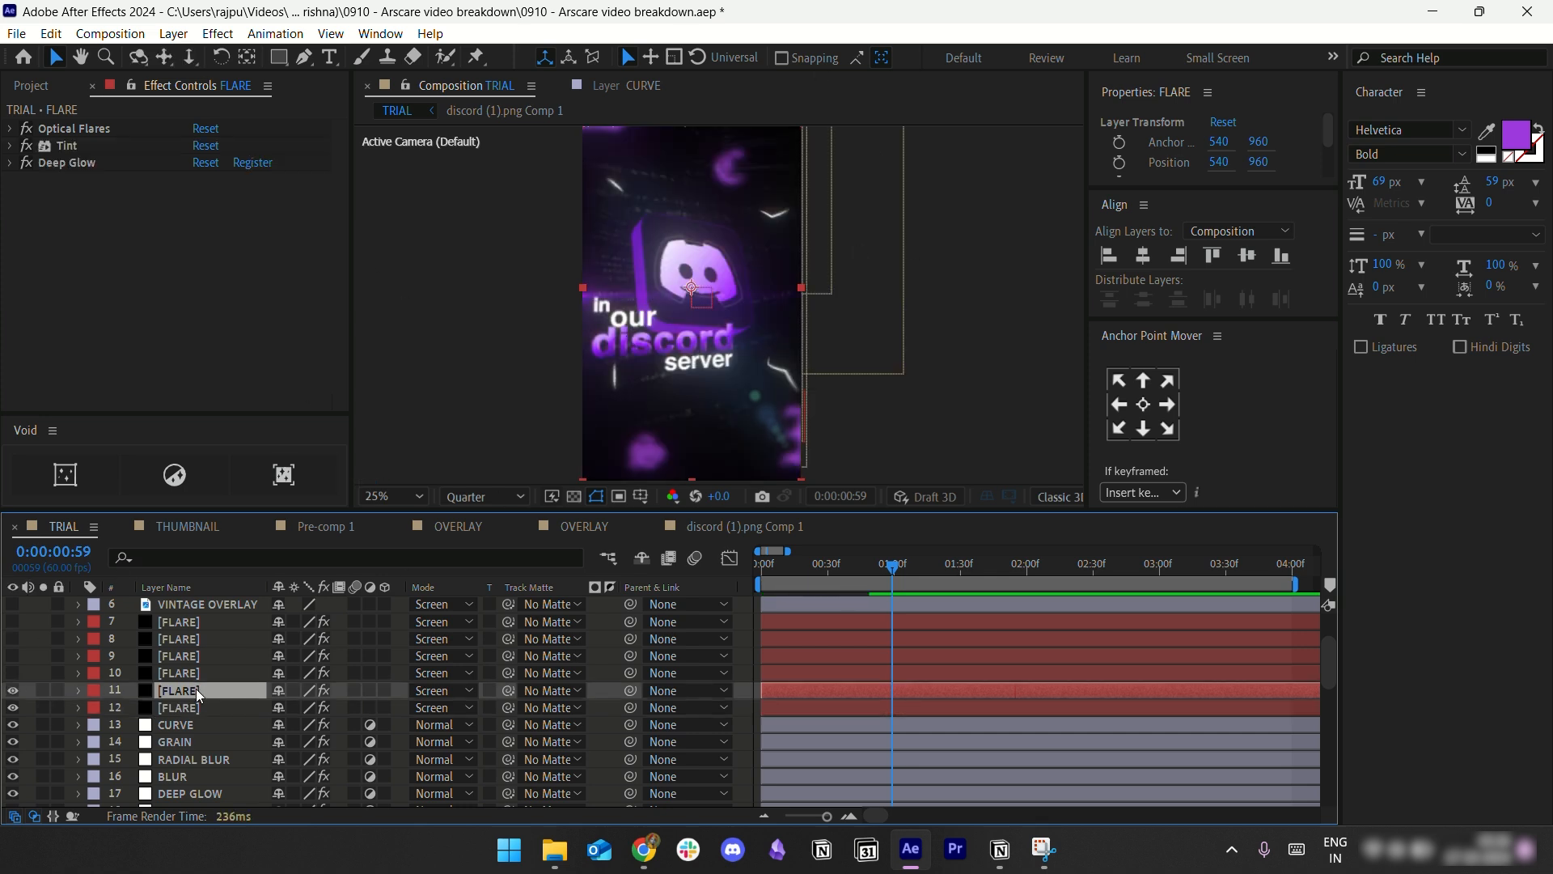
click(10, 160)
click(11, 160)
click(10, 162)
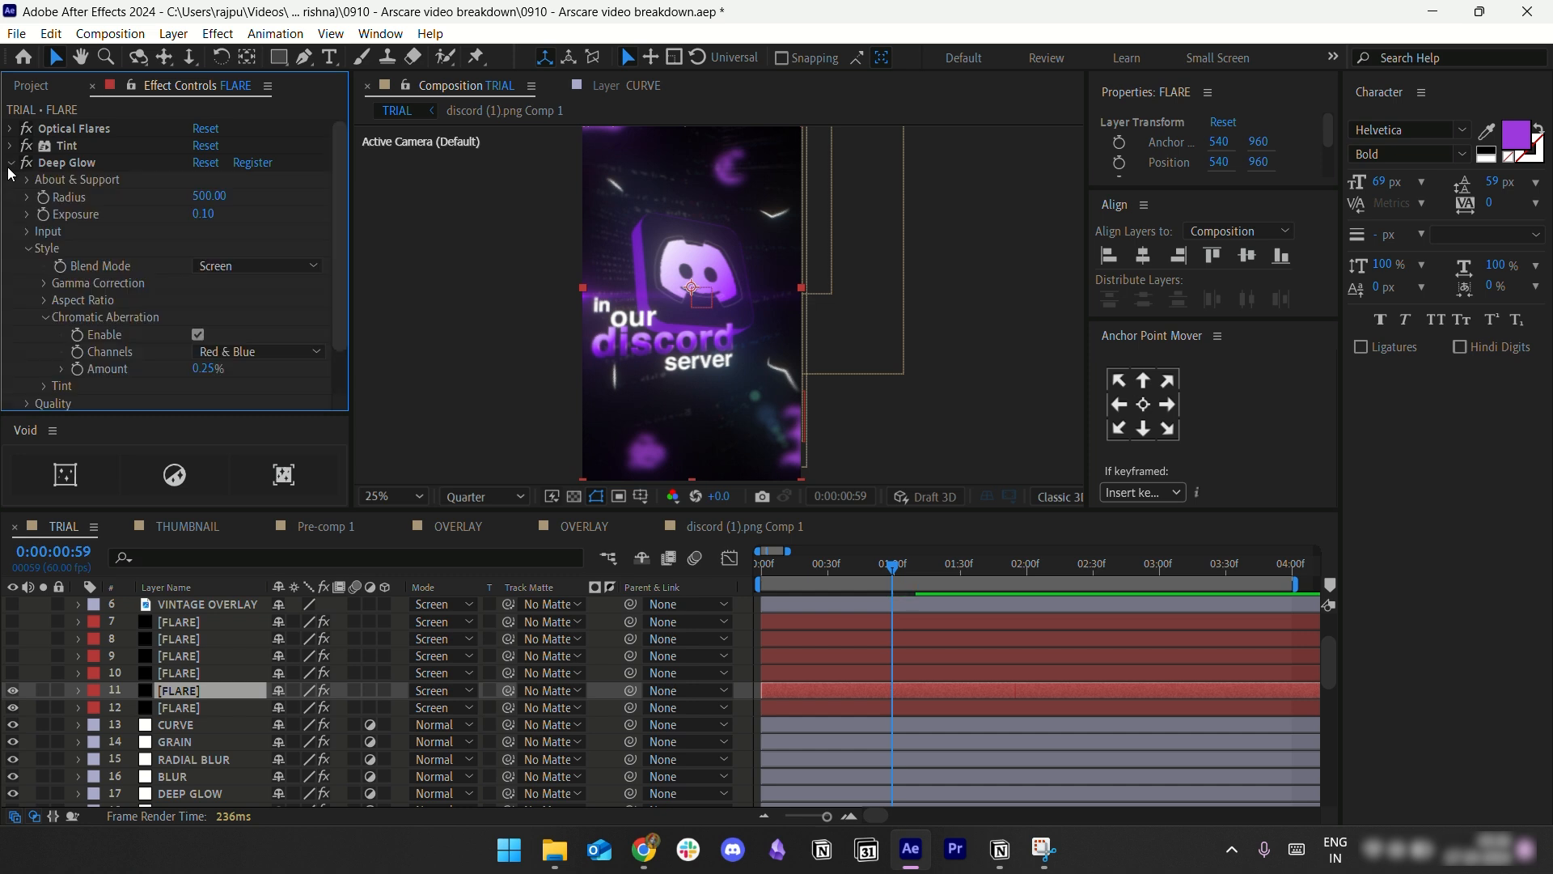
click(9, 162)
Step: Examine the streak and glow elements of layer 11's flare in the Optical Flares options and close them
click(11, 129)
click(97, 167)
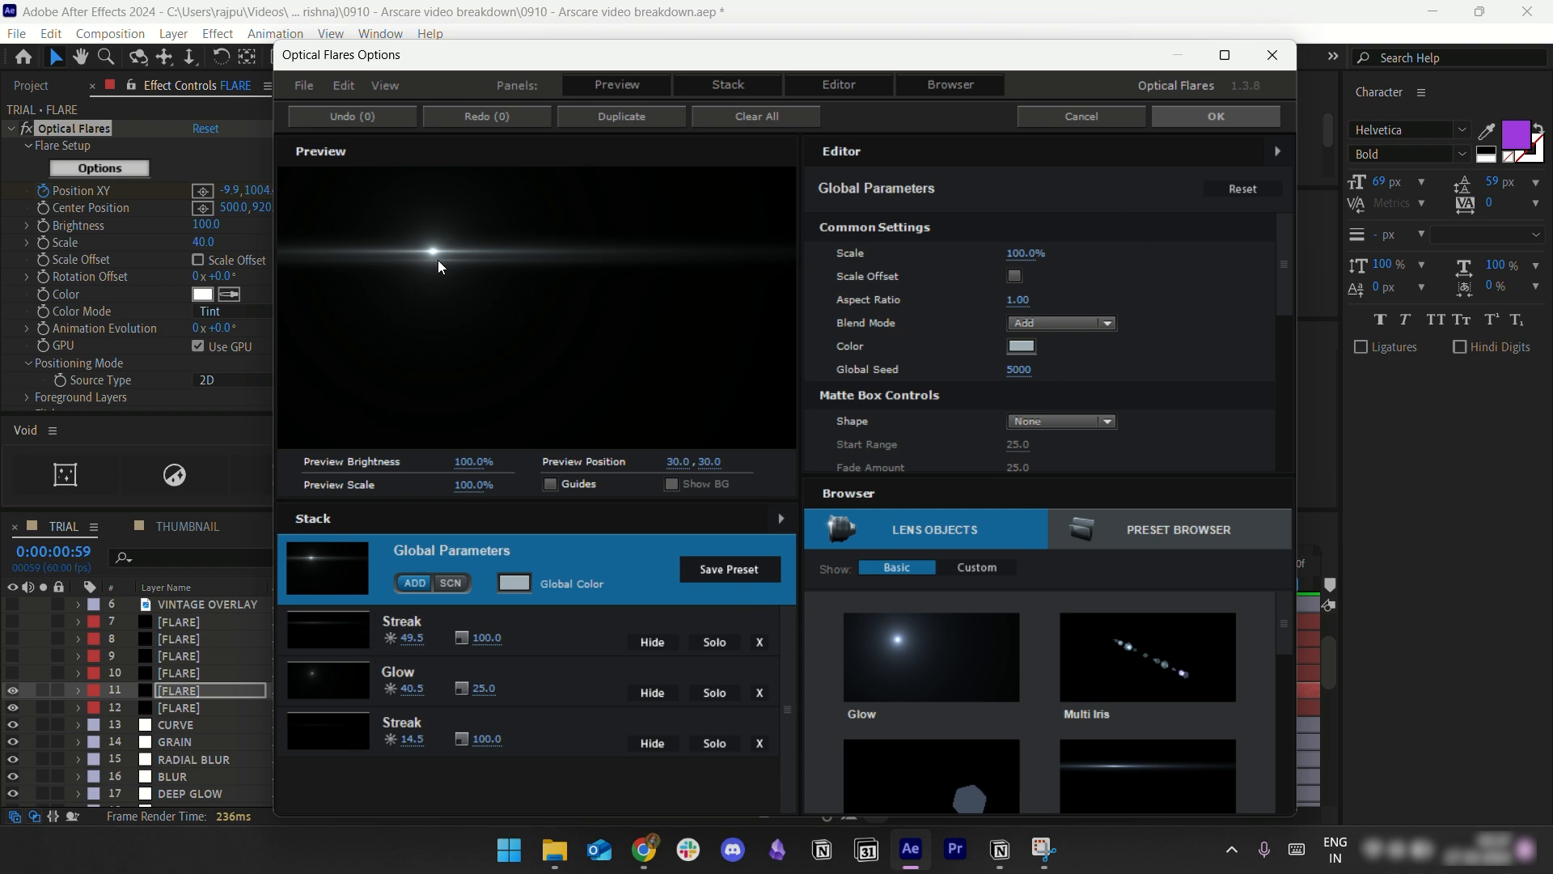
click(1163, 118)
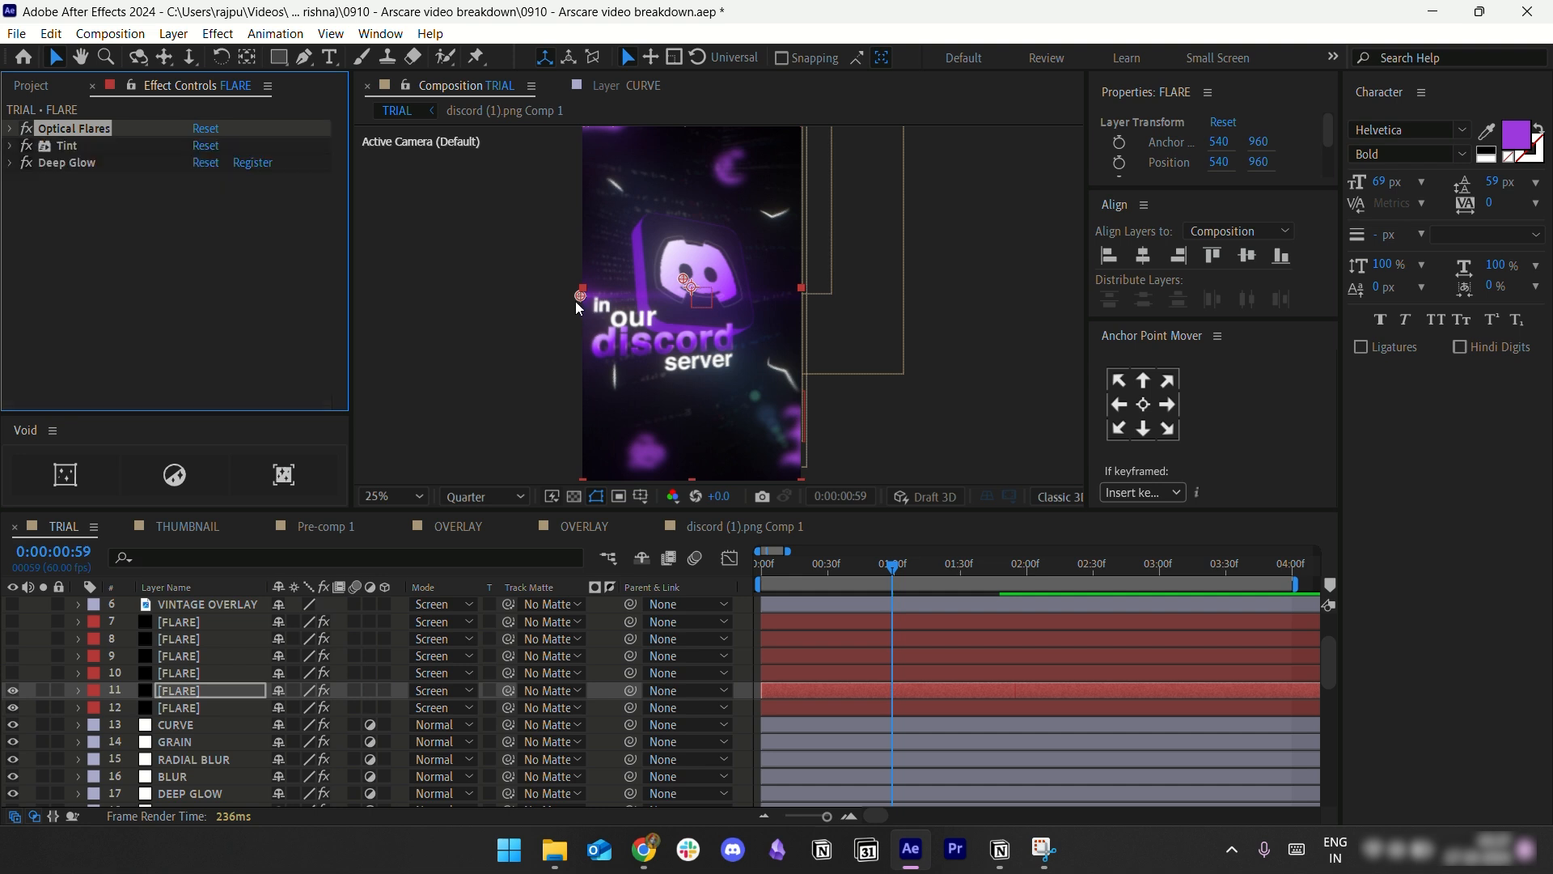
Step: Reveal the Position XY keyframes of FLARE layer 11 and preview the flare's movement from the start of the composition
click(759, 576)
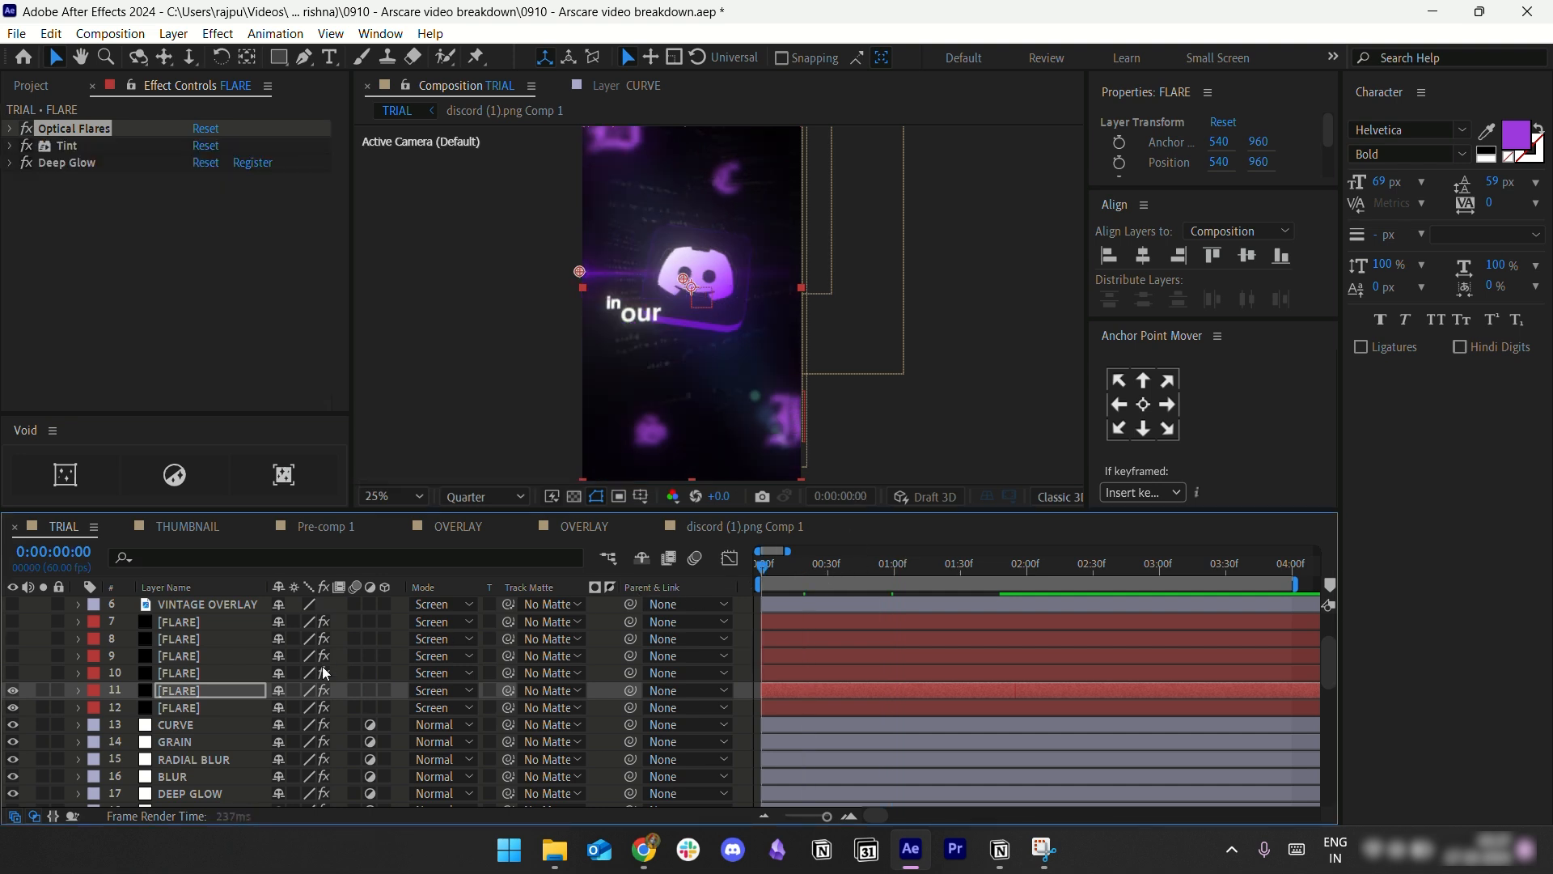
key(u)
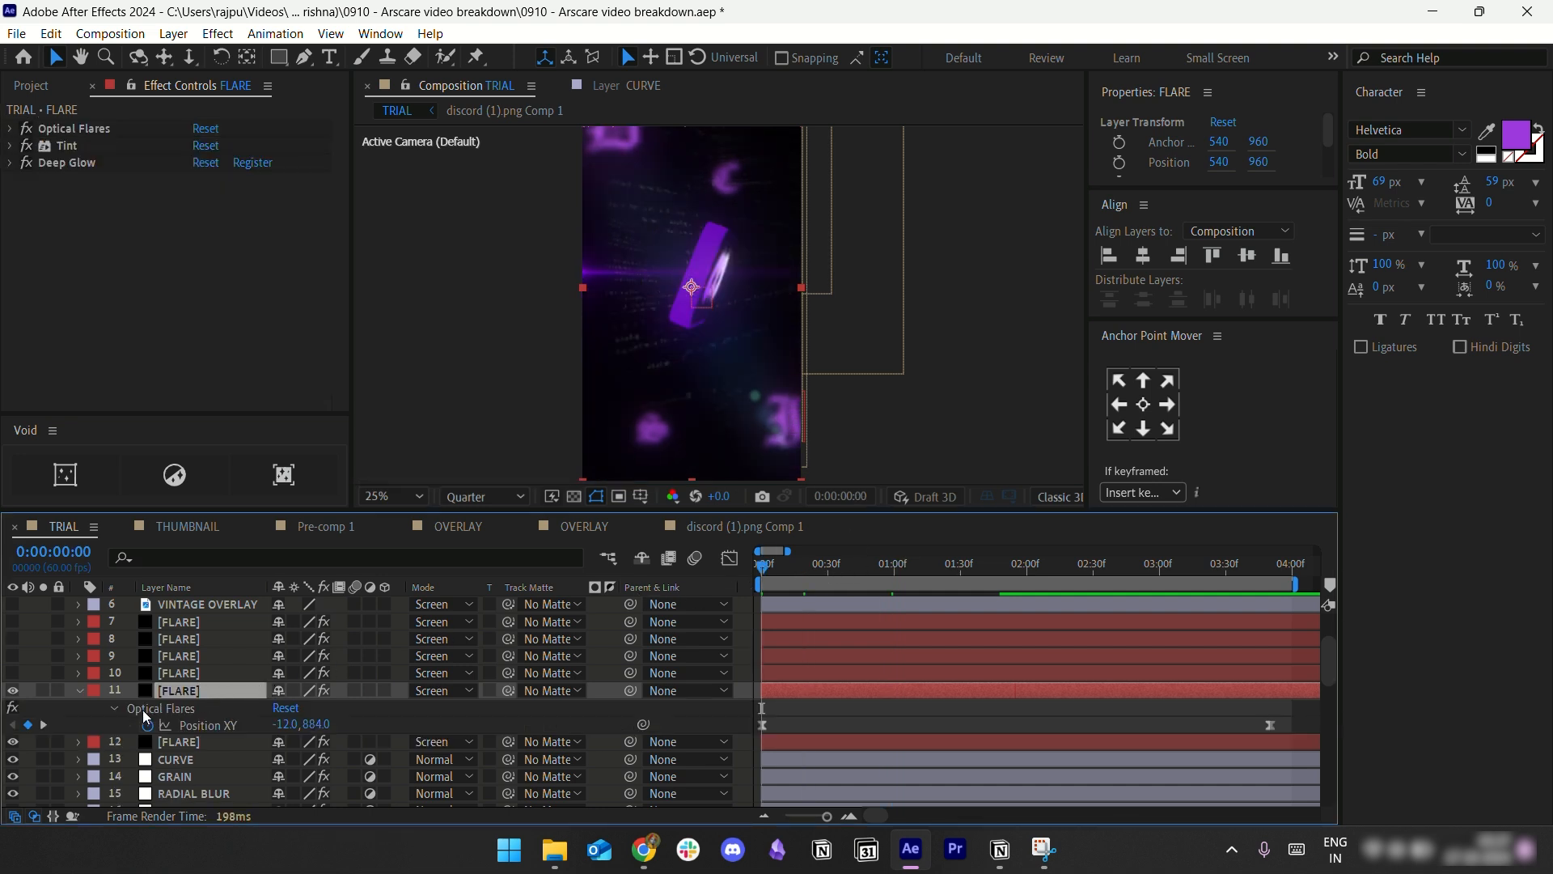
click(856, 710)
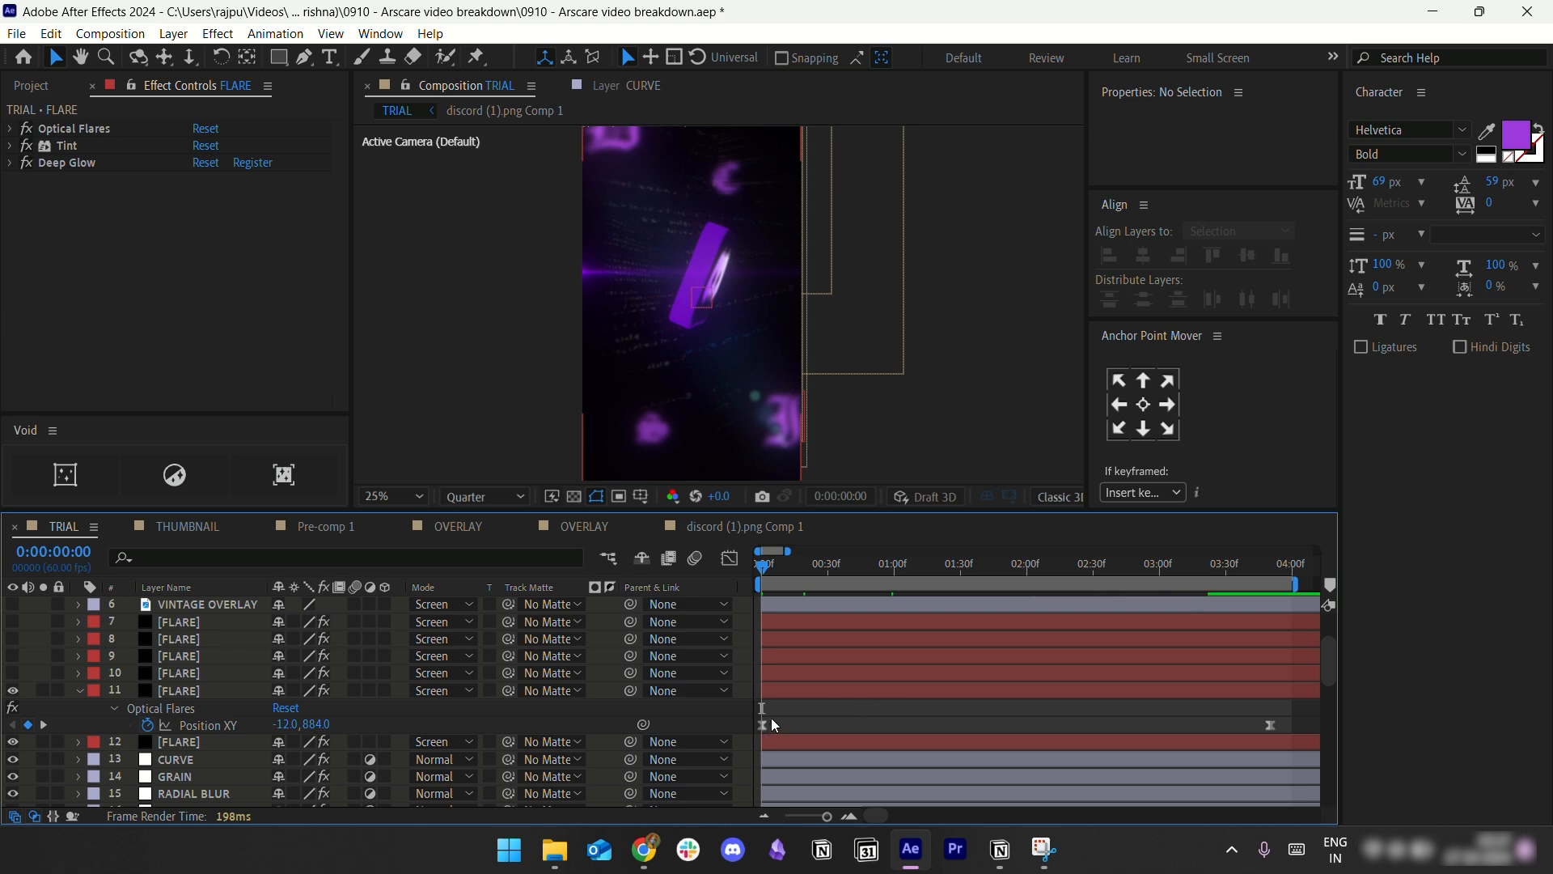
drag(785, 566, 739, 574)
drag(832, 574, 671, 542)
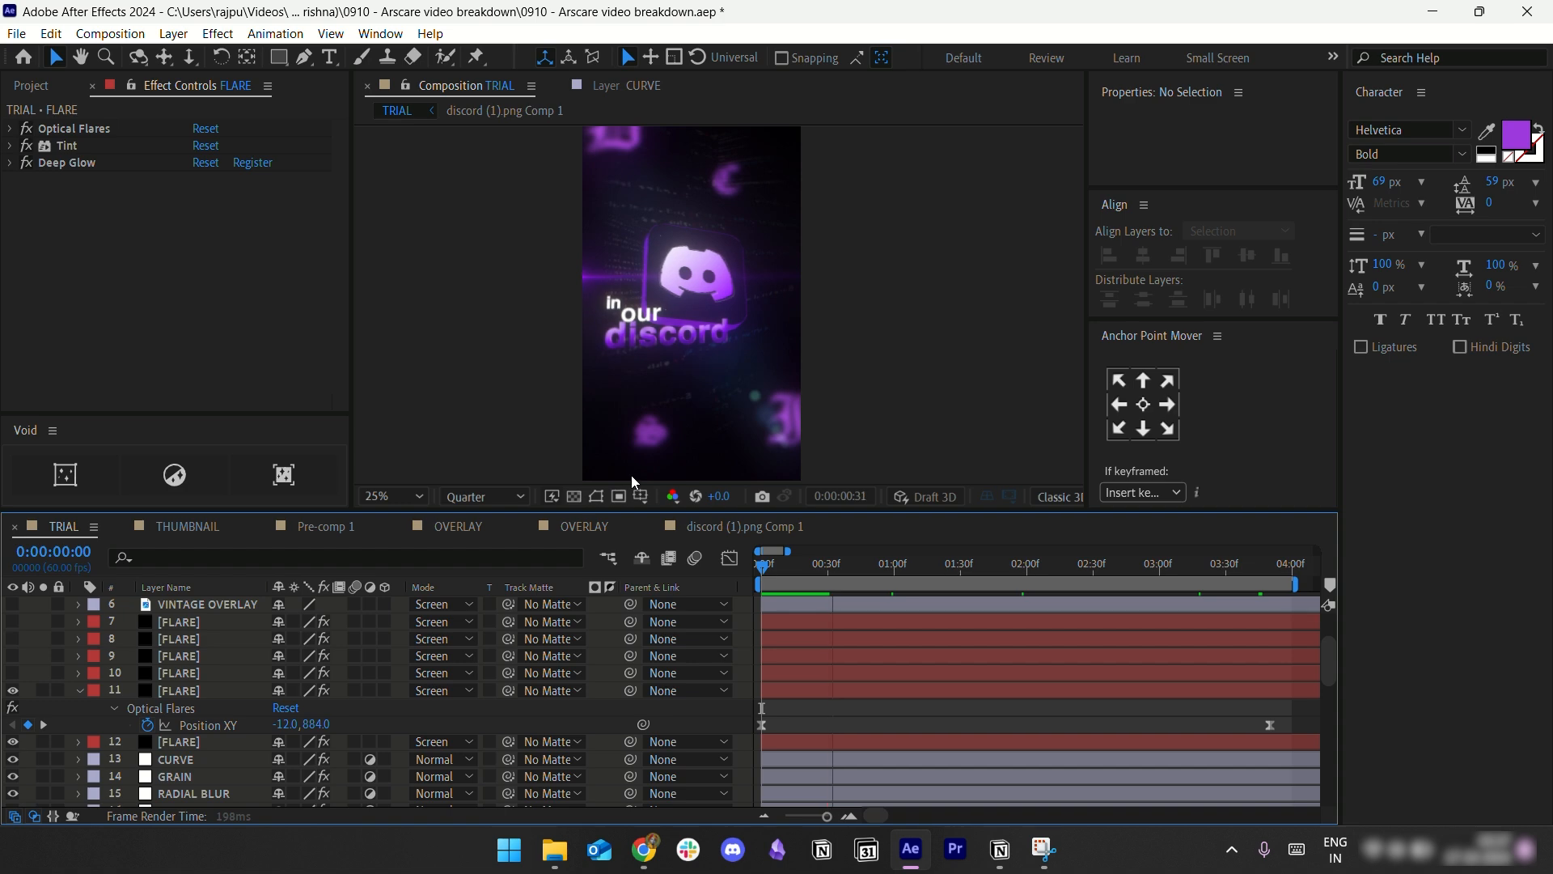
key(space)
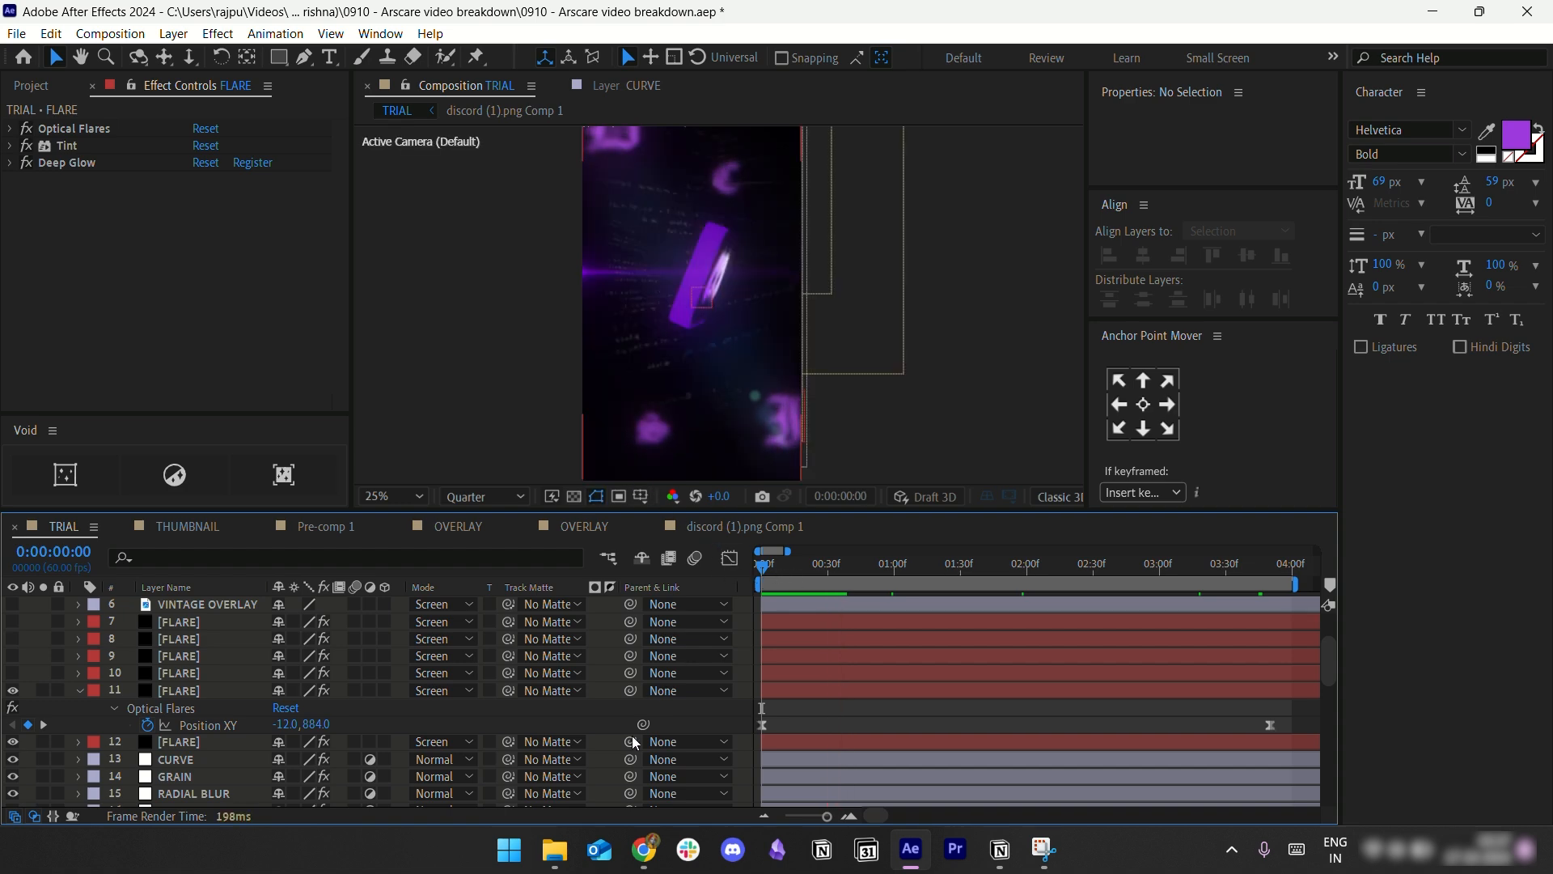
Step: Switch to Chrome to examine the flares in the reference Instagram video and return to After Effects
click(645, 851)
click(587, 21)
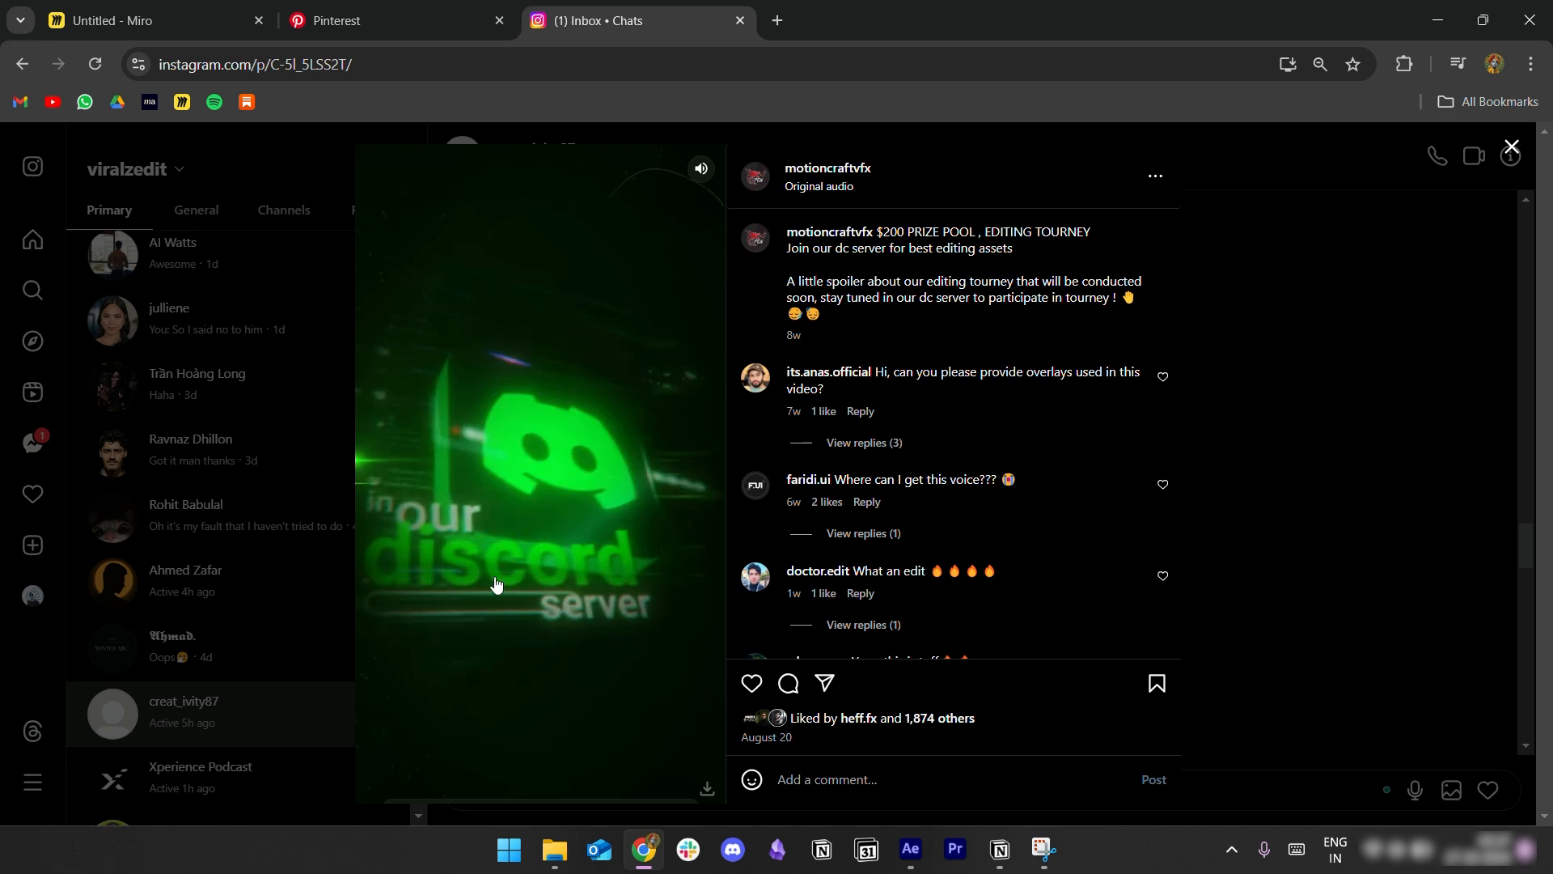
click(912, 851)
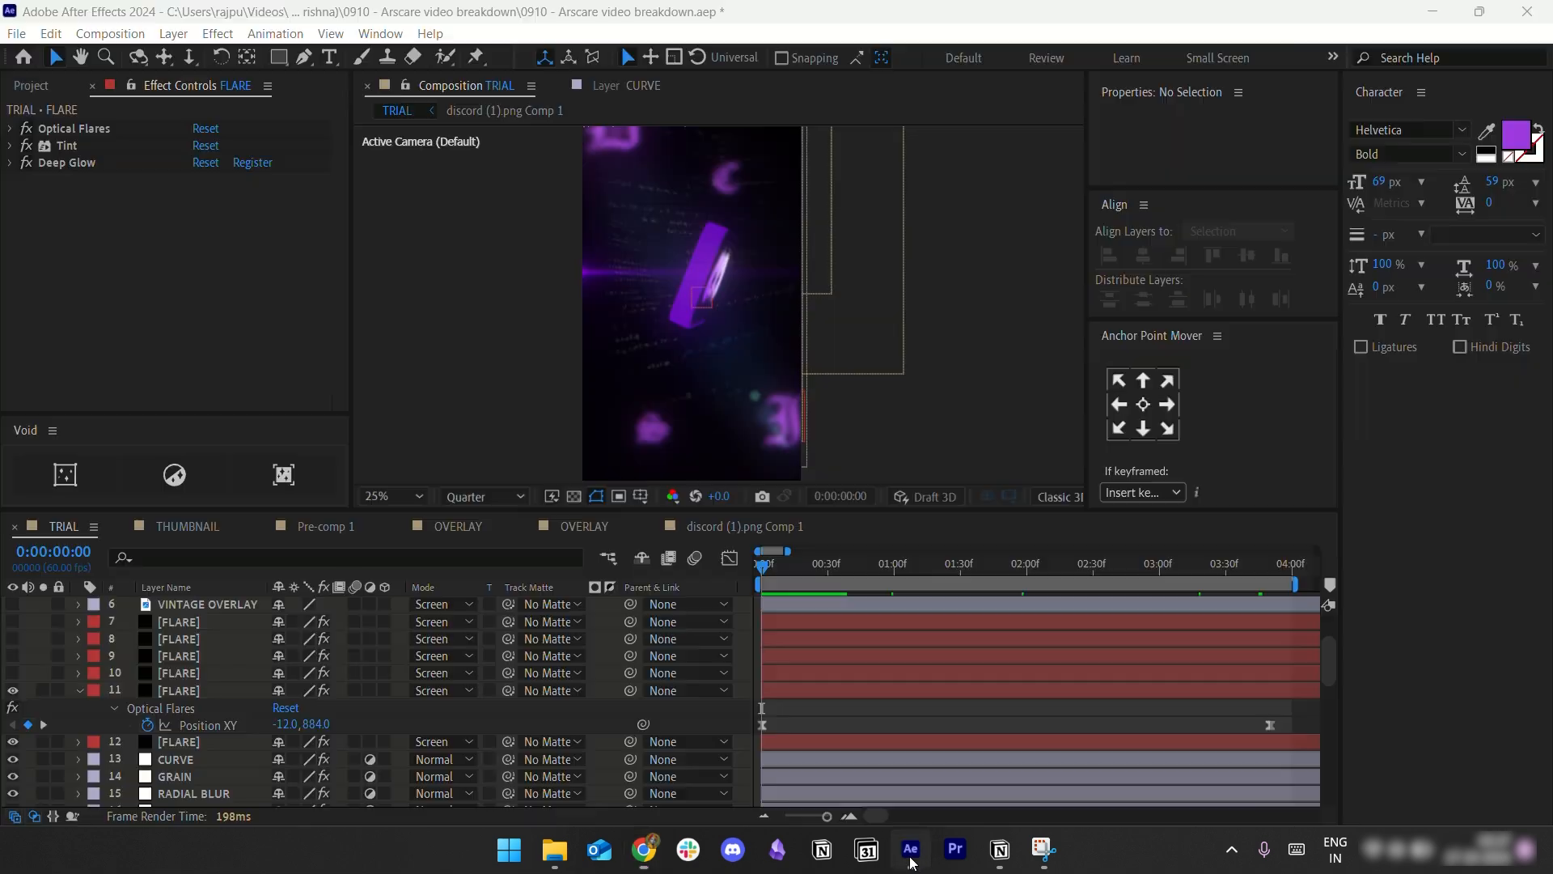
click(644, 851)
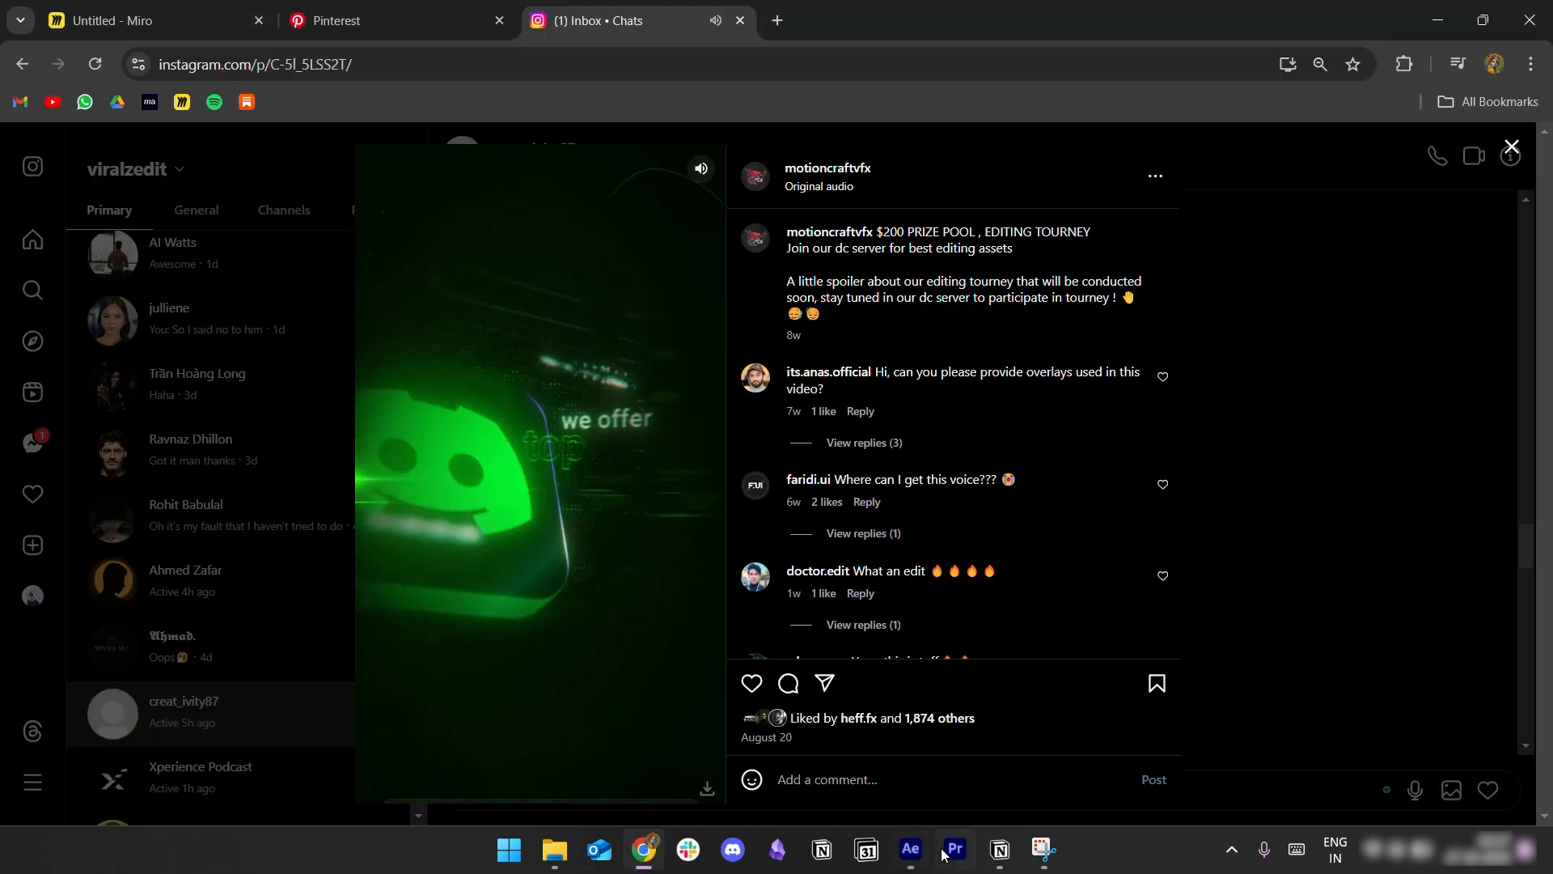
click(911, 851)
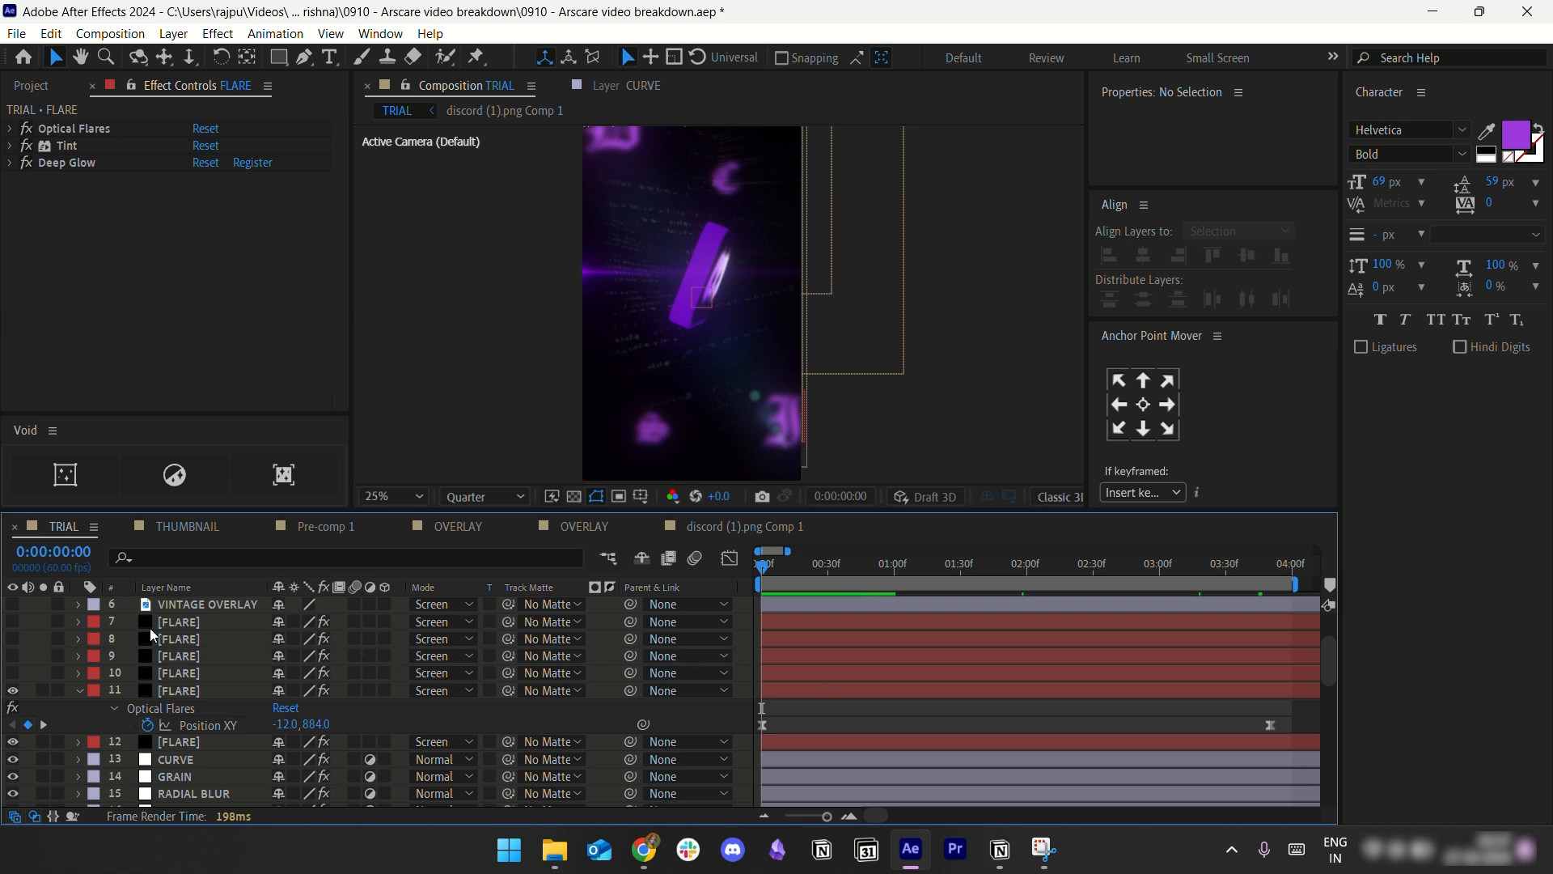
Step: Collapse the properties of FLARE layer 11 and make FLARE layers 10 and 9 visible
scroll(151, 631, up, 2)
scroll(153, 635, down, 2)
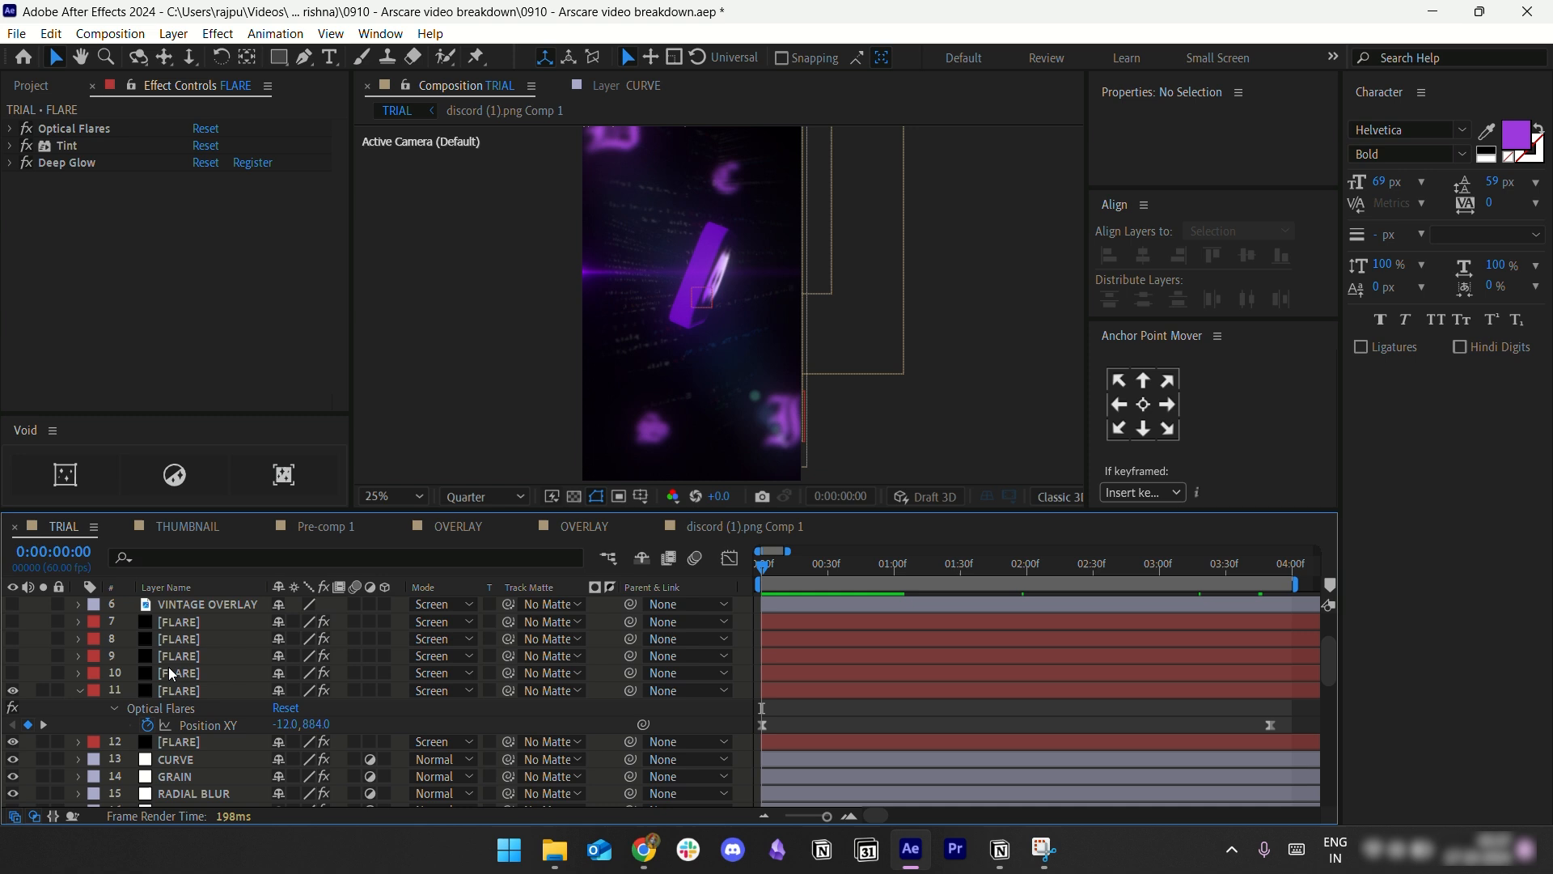
click(78, 691)
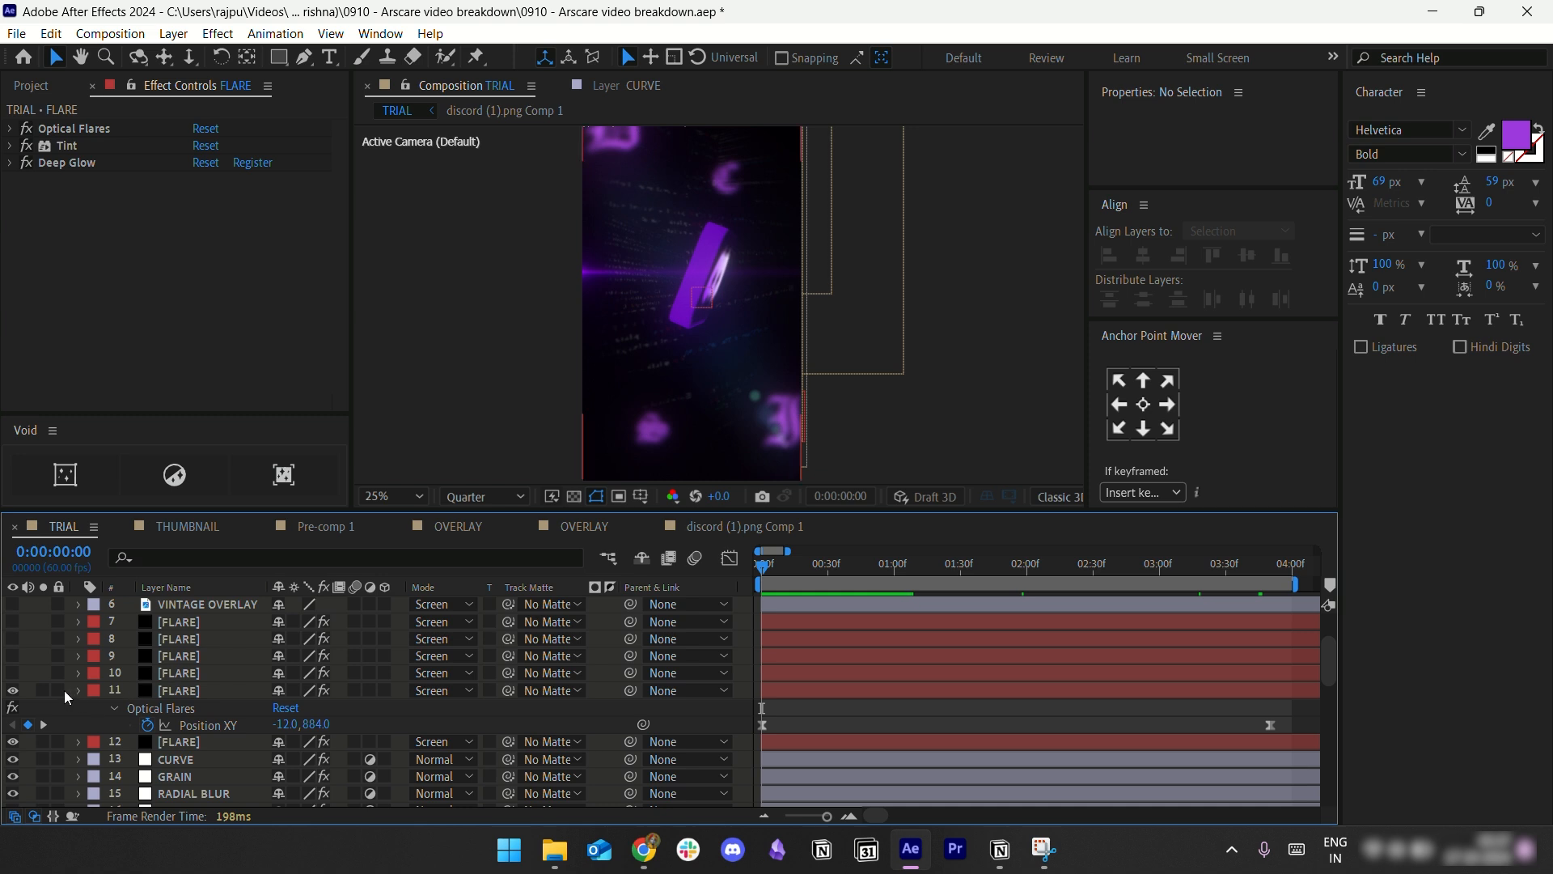
click(12, 672)
click(13, 655)
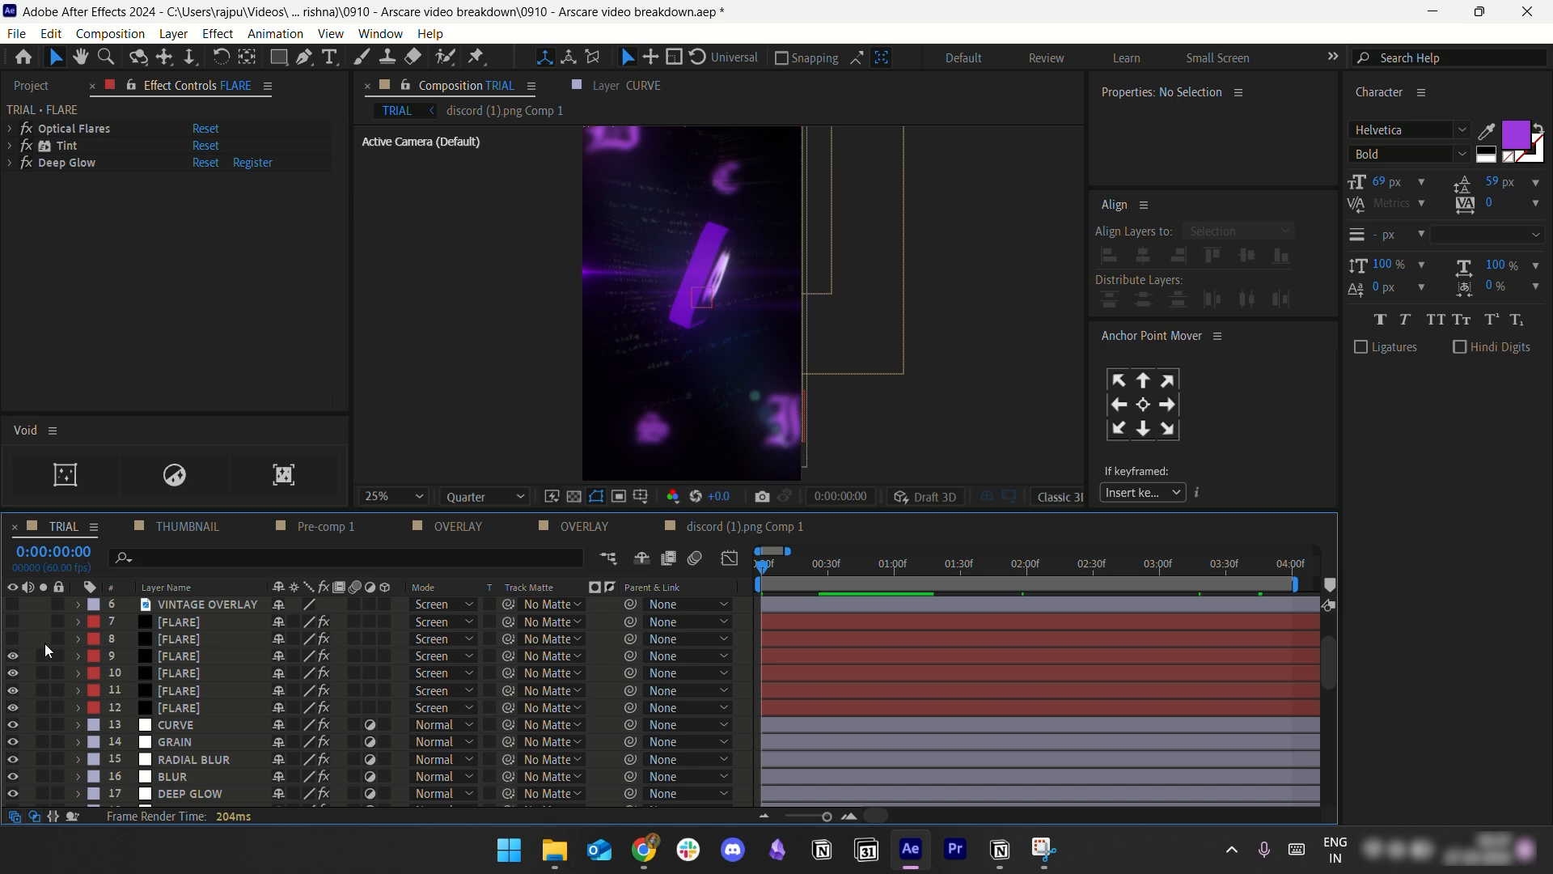
Step: Check FLARE layer 9 on its own with a temporary solo and make FLARE layers 8 and 7 visible
scroll(605, 380, up, 2)
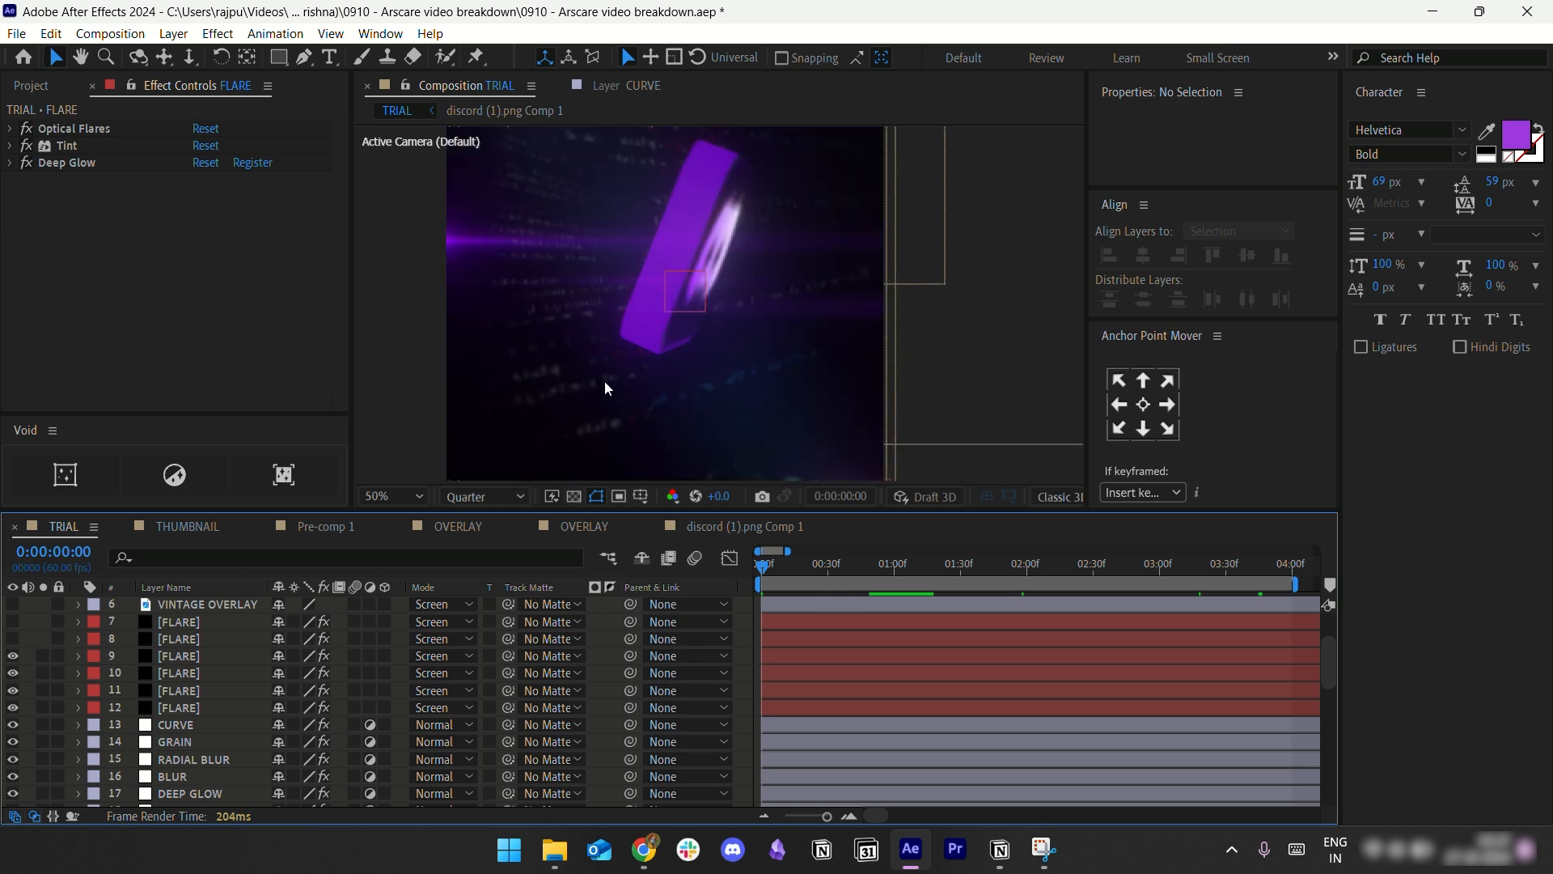
click(196, 657)
click(43, 655)
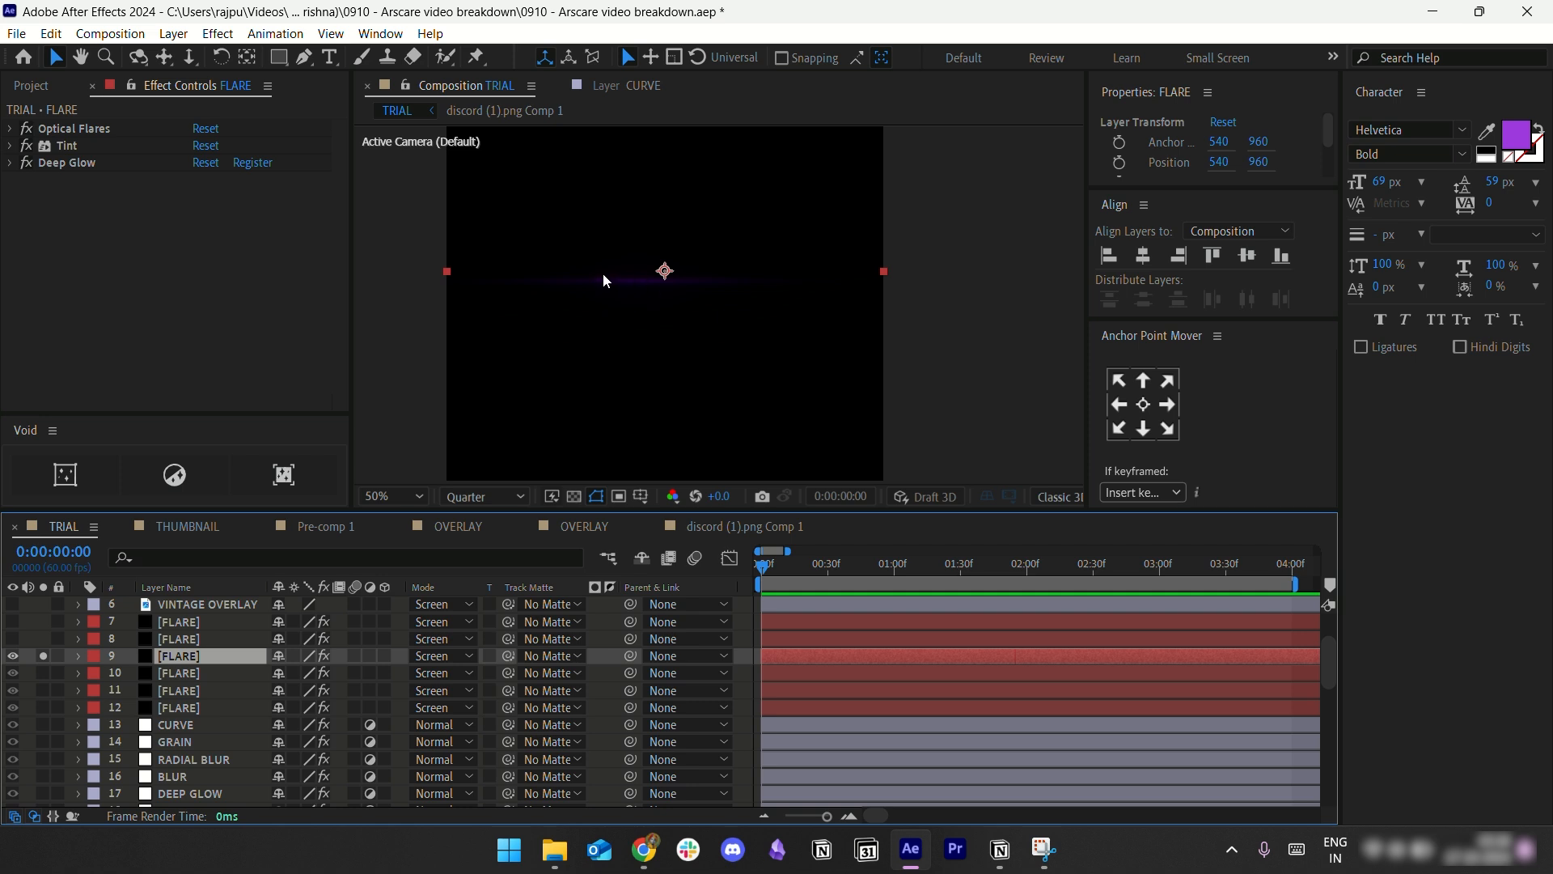
click(44, 655)
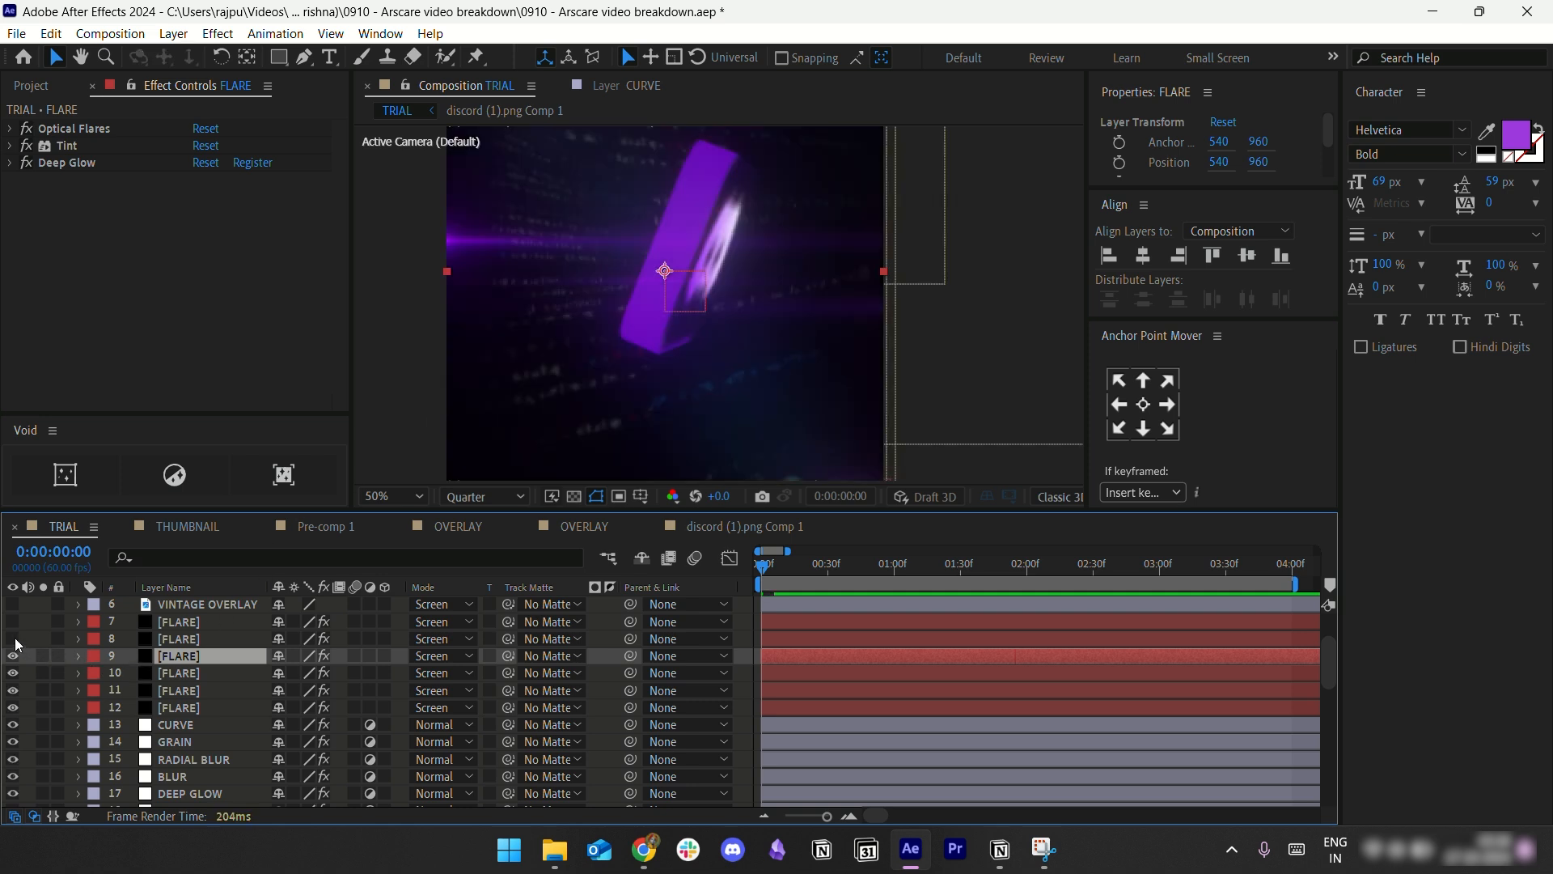
click(13, 638)
click(13, 621)
Step: Make the VINTAGE OVERLAY layer visible and examine its texture around the edges of the frame
scroll(304, 694, up, 2)
click(183, 672)
key(comma)
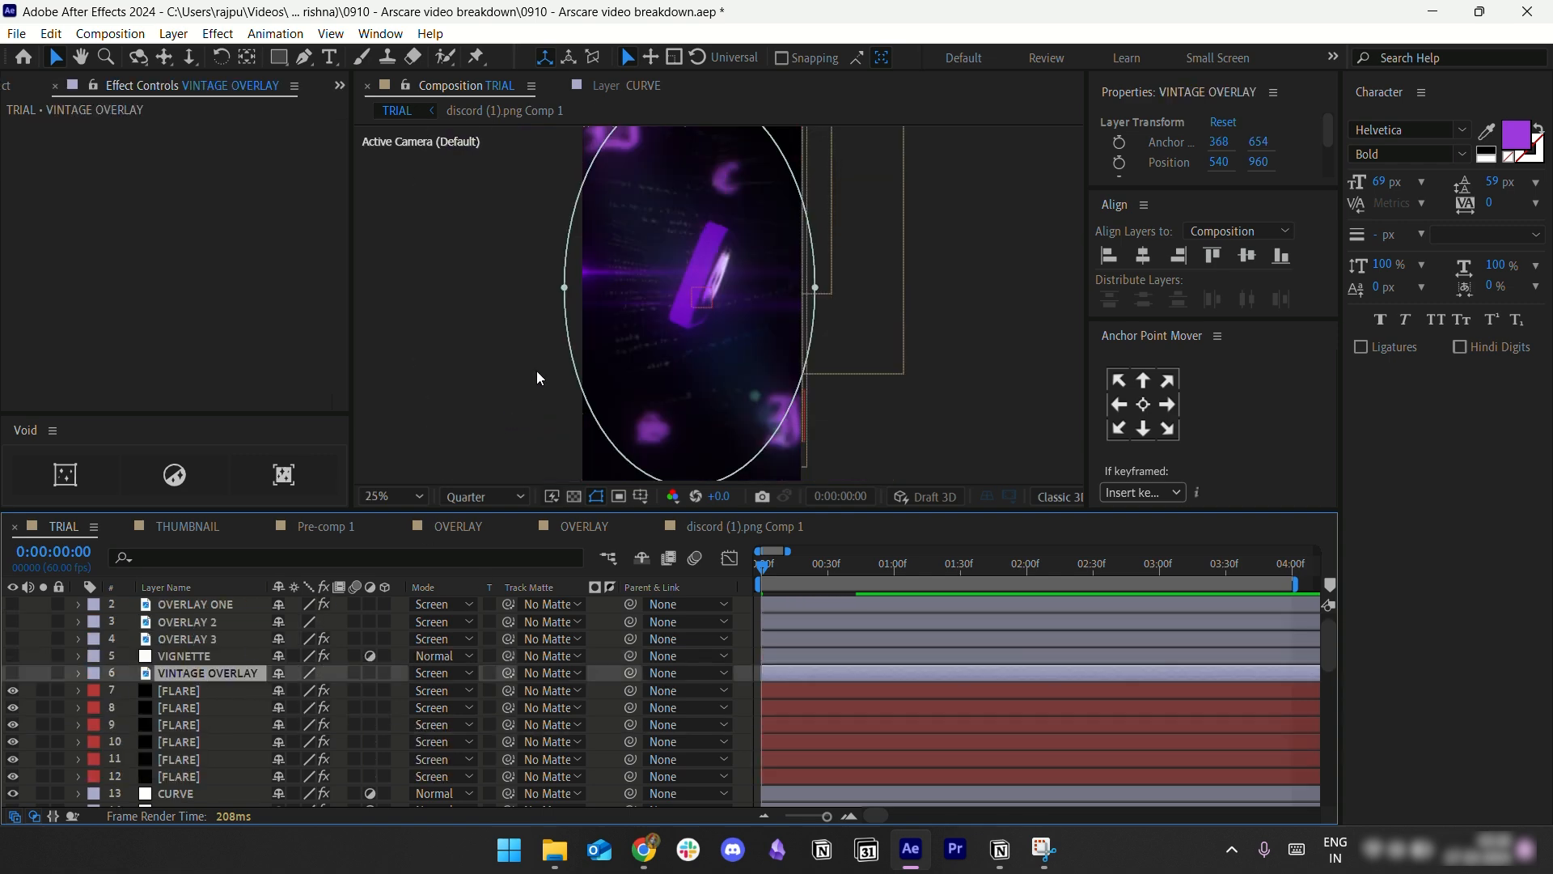
click(12, 674)
click(867, 419)
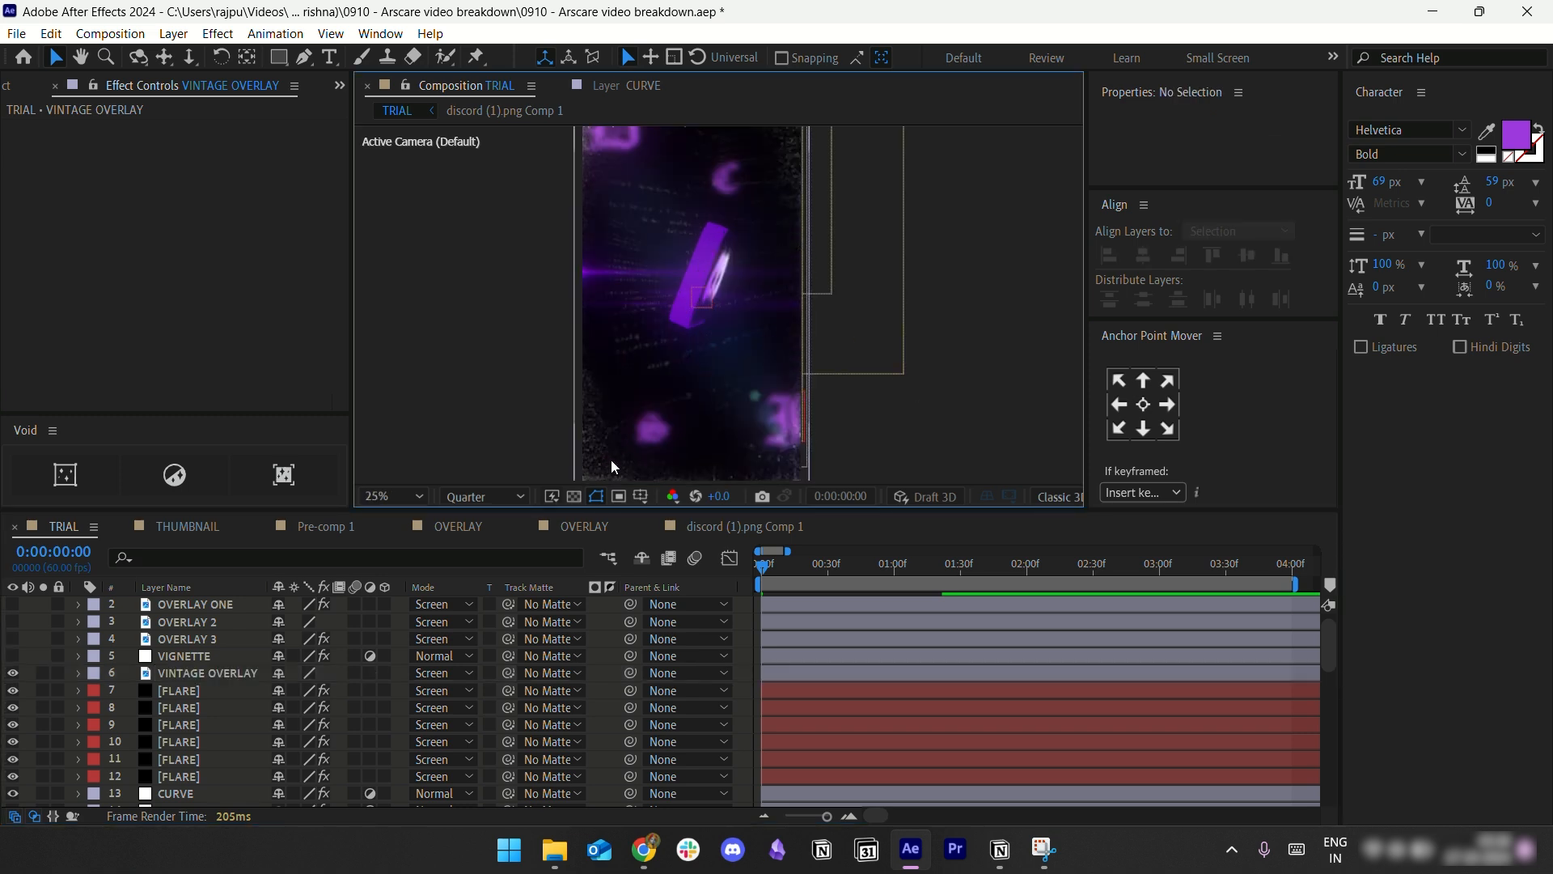
scroll(786, 197, down, 1)
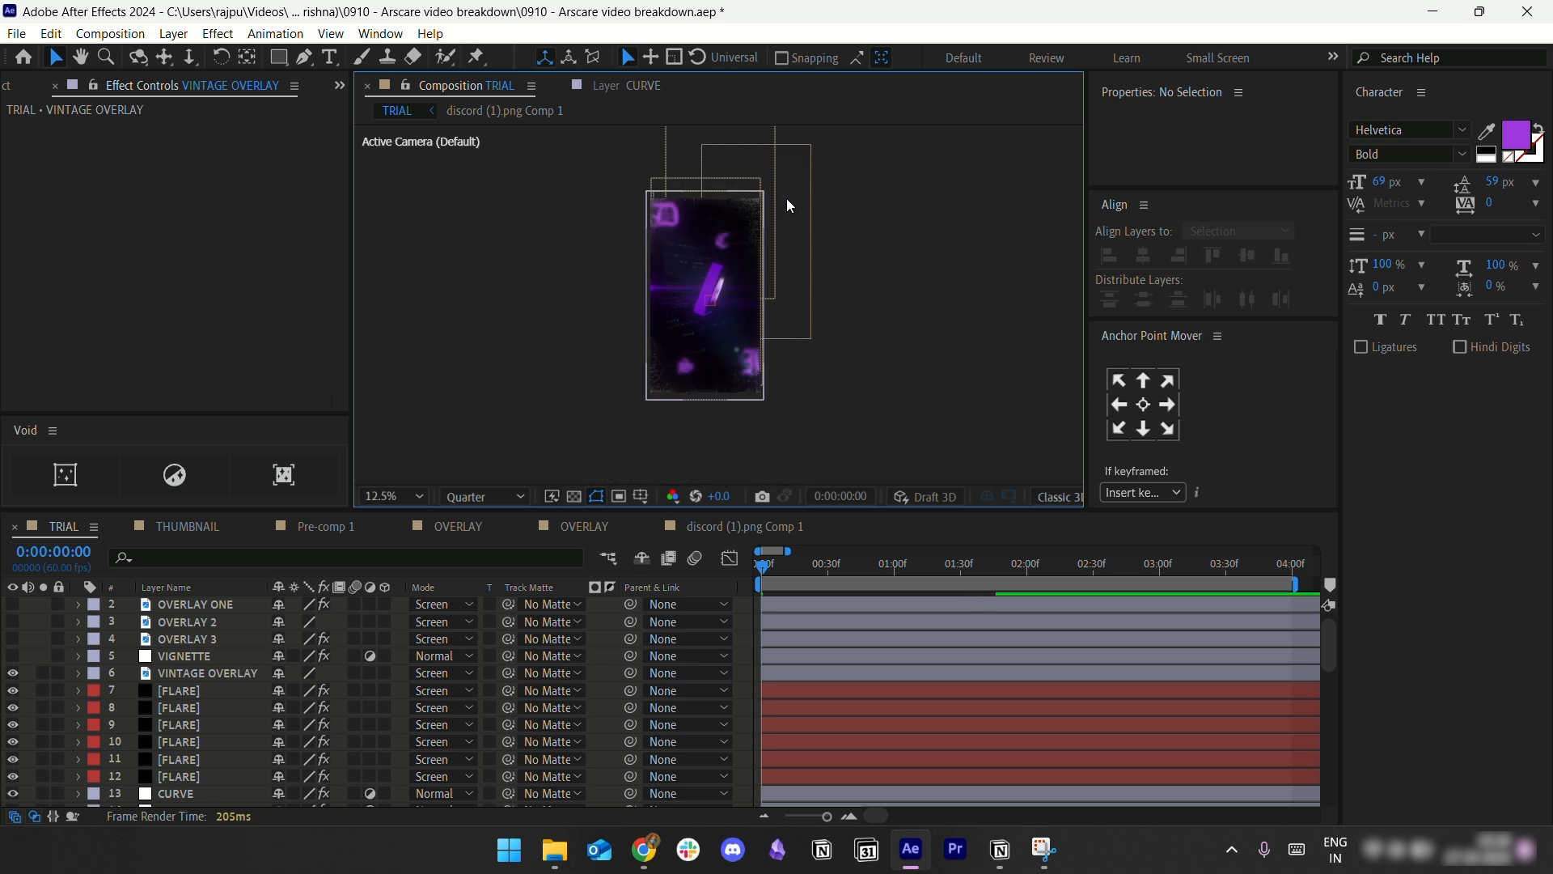
scroll(889, 267, up, 1)
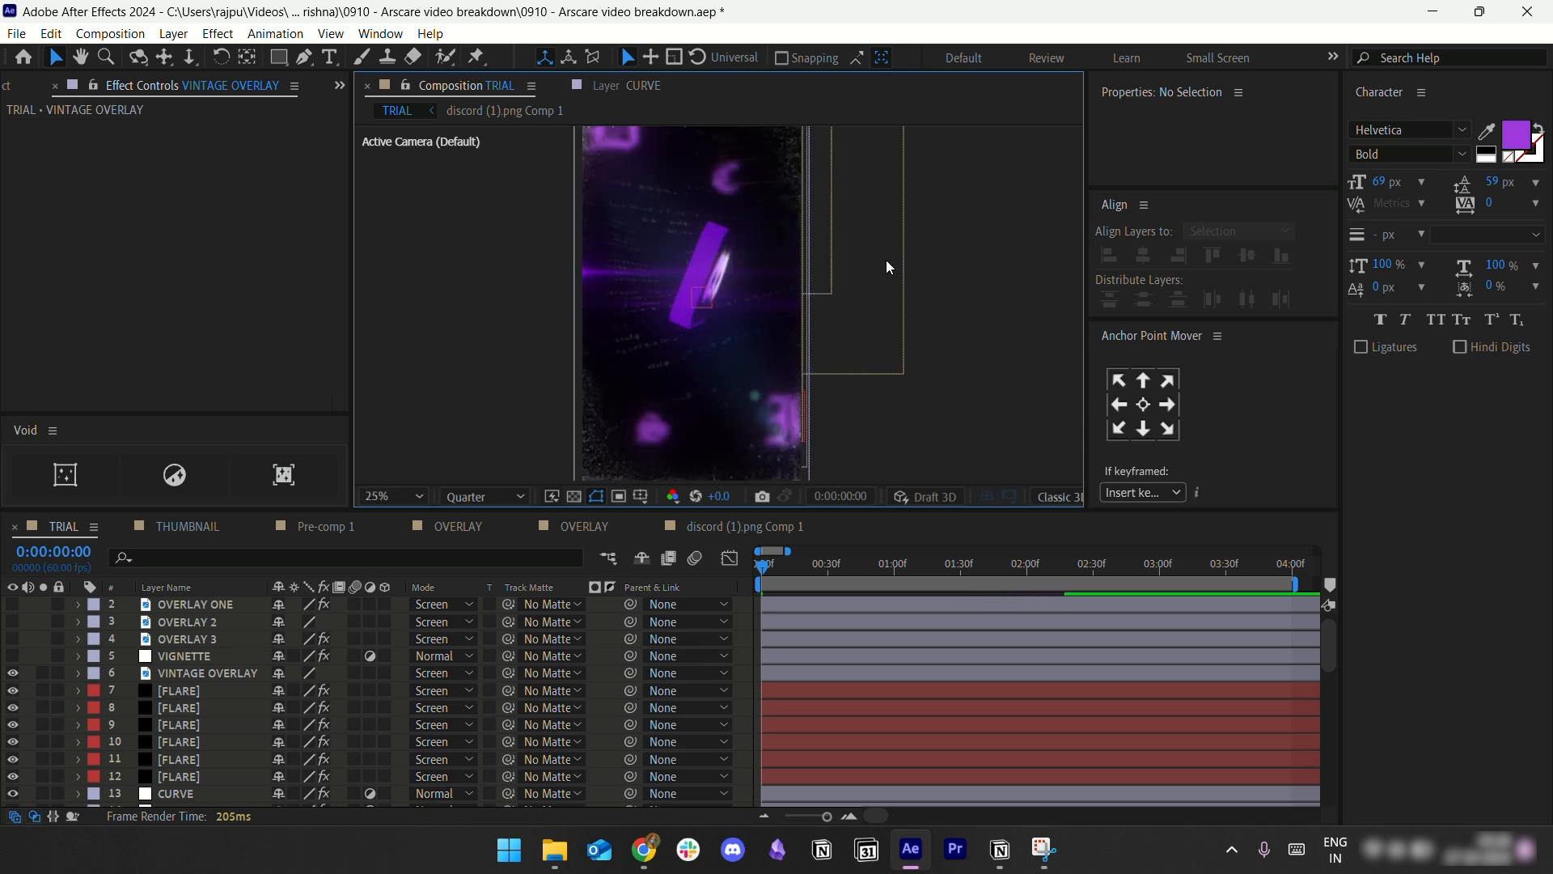
scroll(887, 262, down, 1)
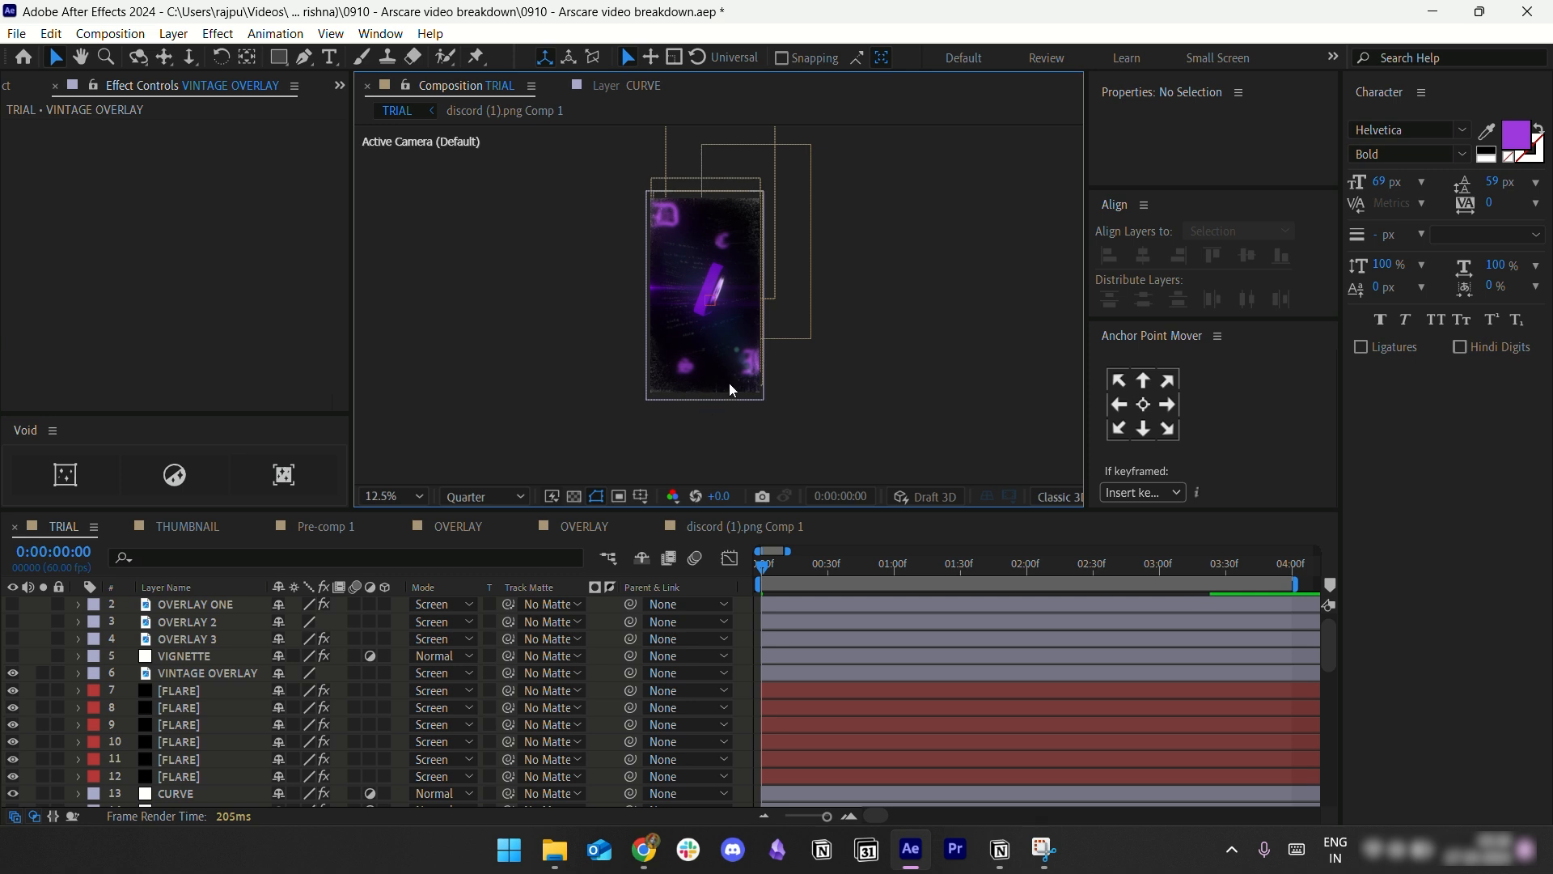
Step: Make the VIGNETTE adjustment layer visible and look over its CC Vignette effect and the darkened frame
click(14, 657)
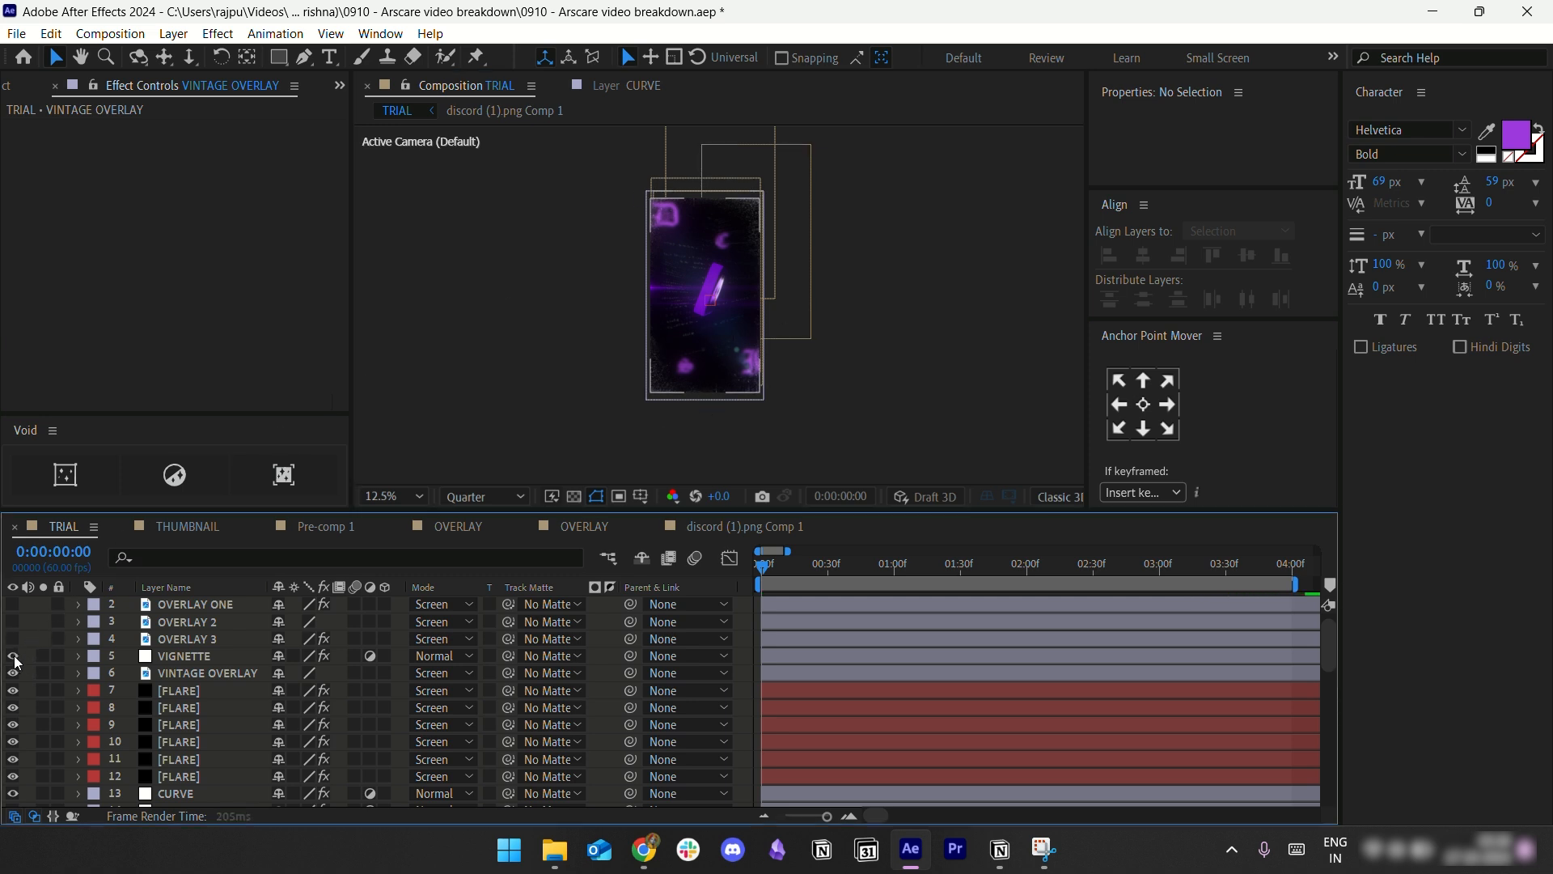
click(186, 652)
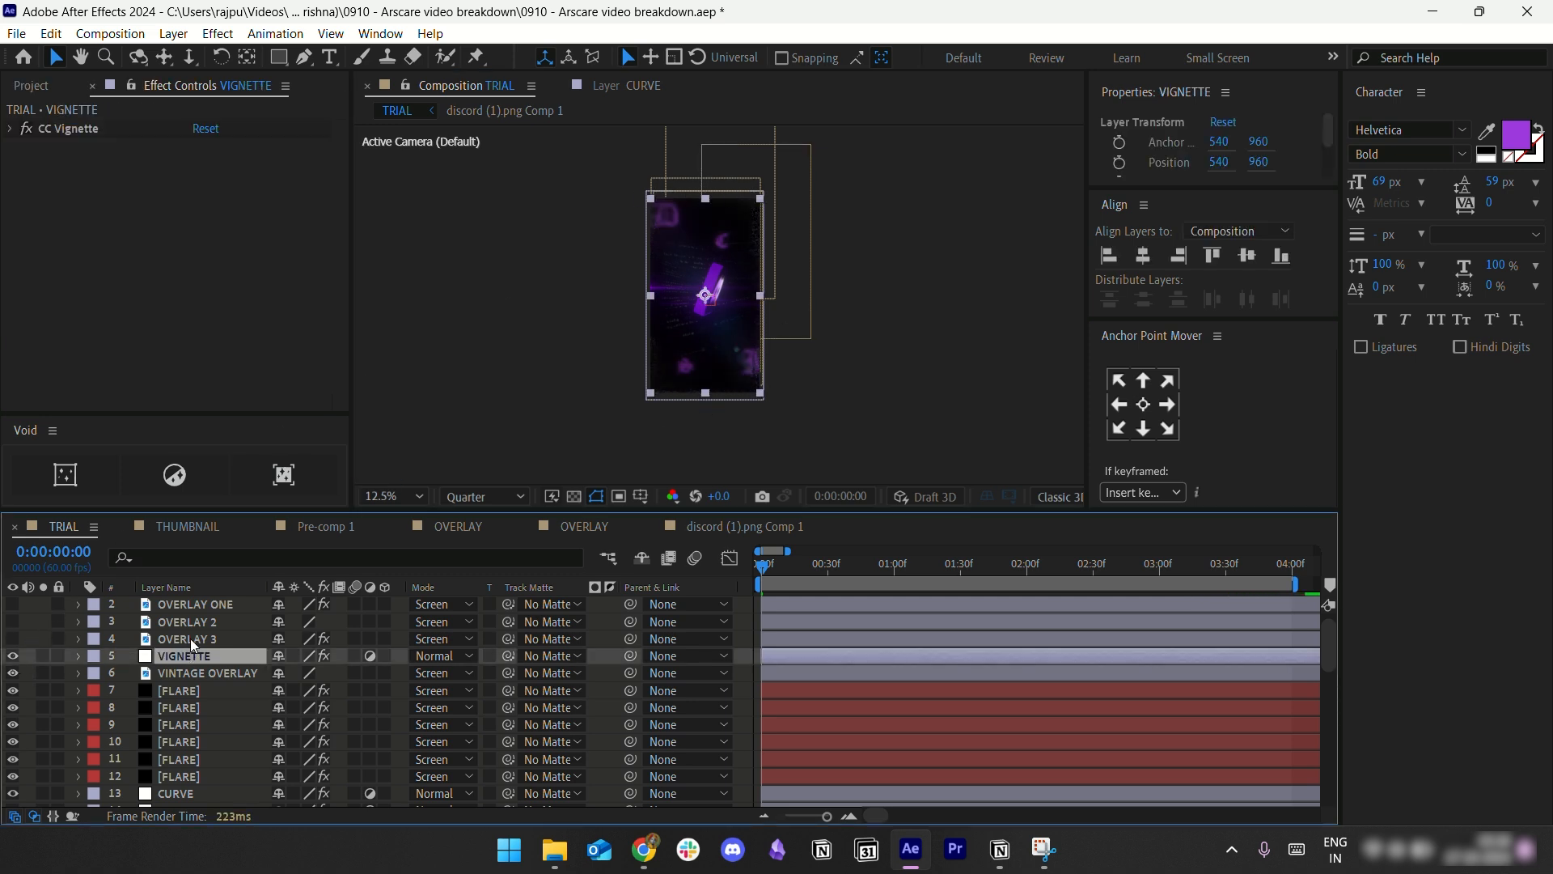
click(9, 129)
click(9, 129)
click(930, 262)
key(period)
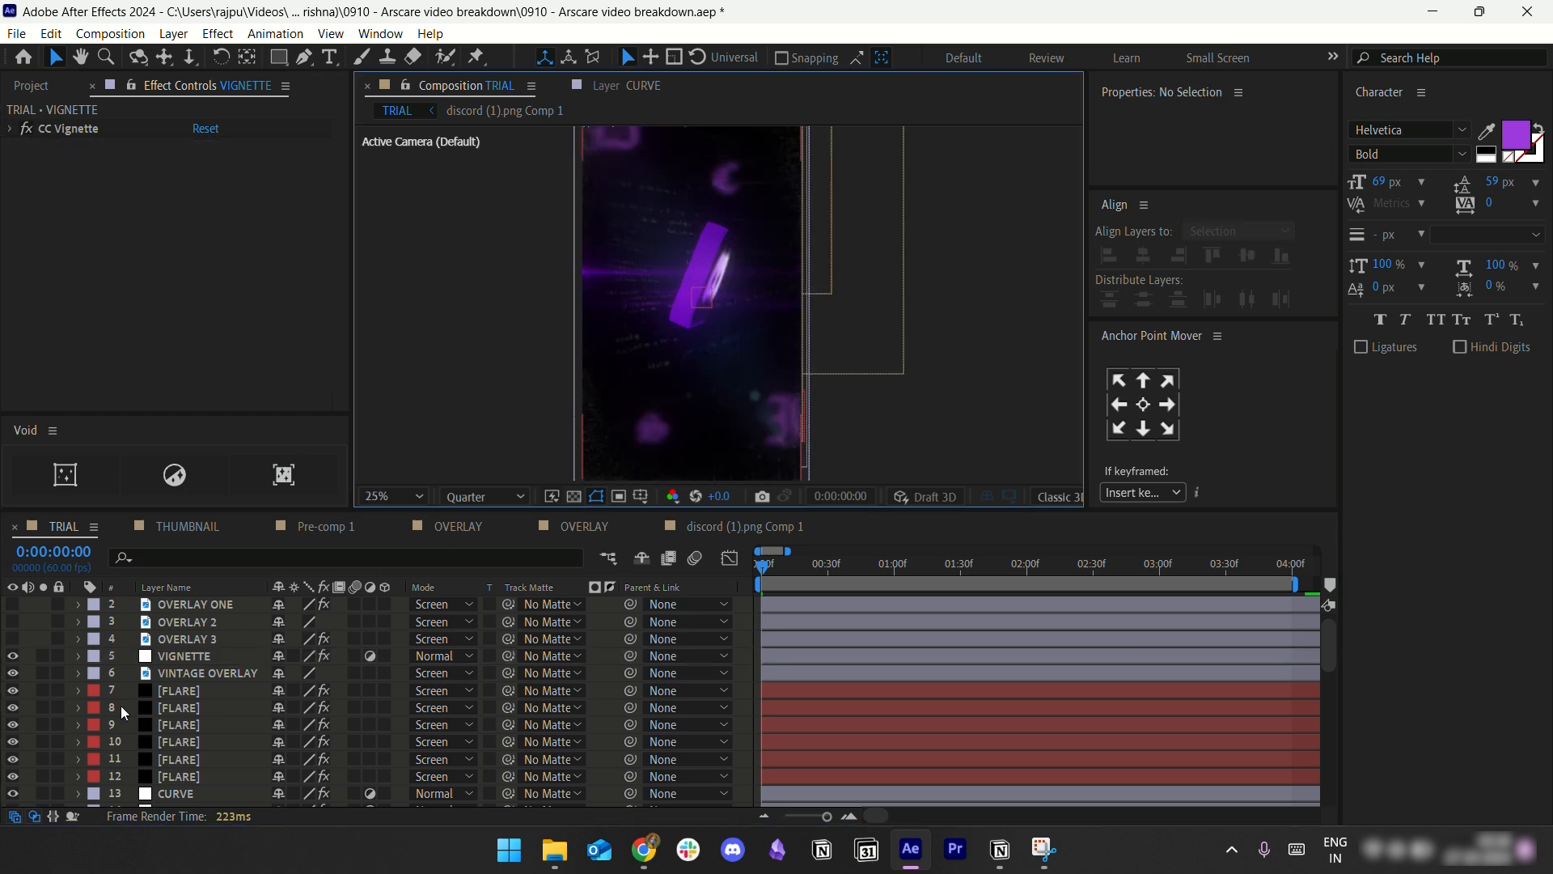
scroll(120, 706, up, 1)
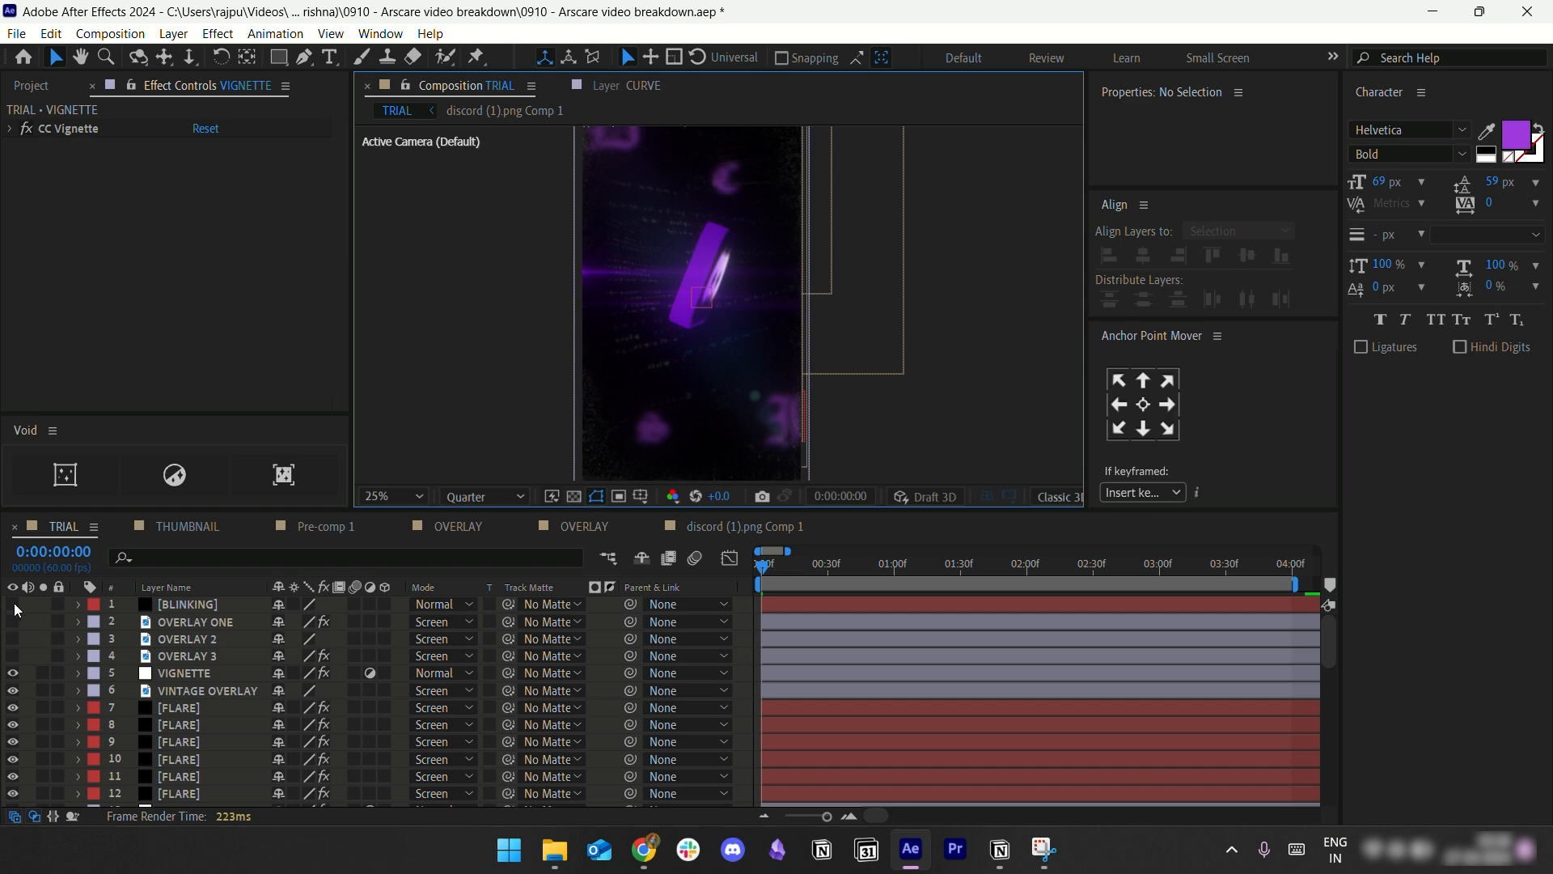
Step: Glance at the reference reel in Chrome, return to After Effects, make the BLINKING layer visible and reveal its Opacity expression
click(644, 850)
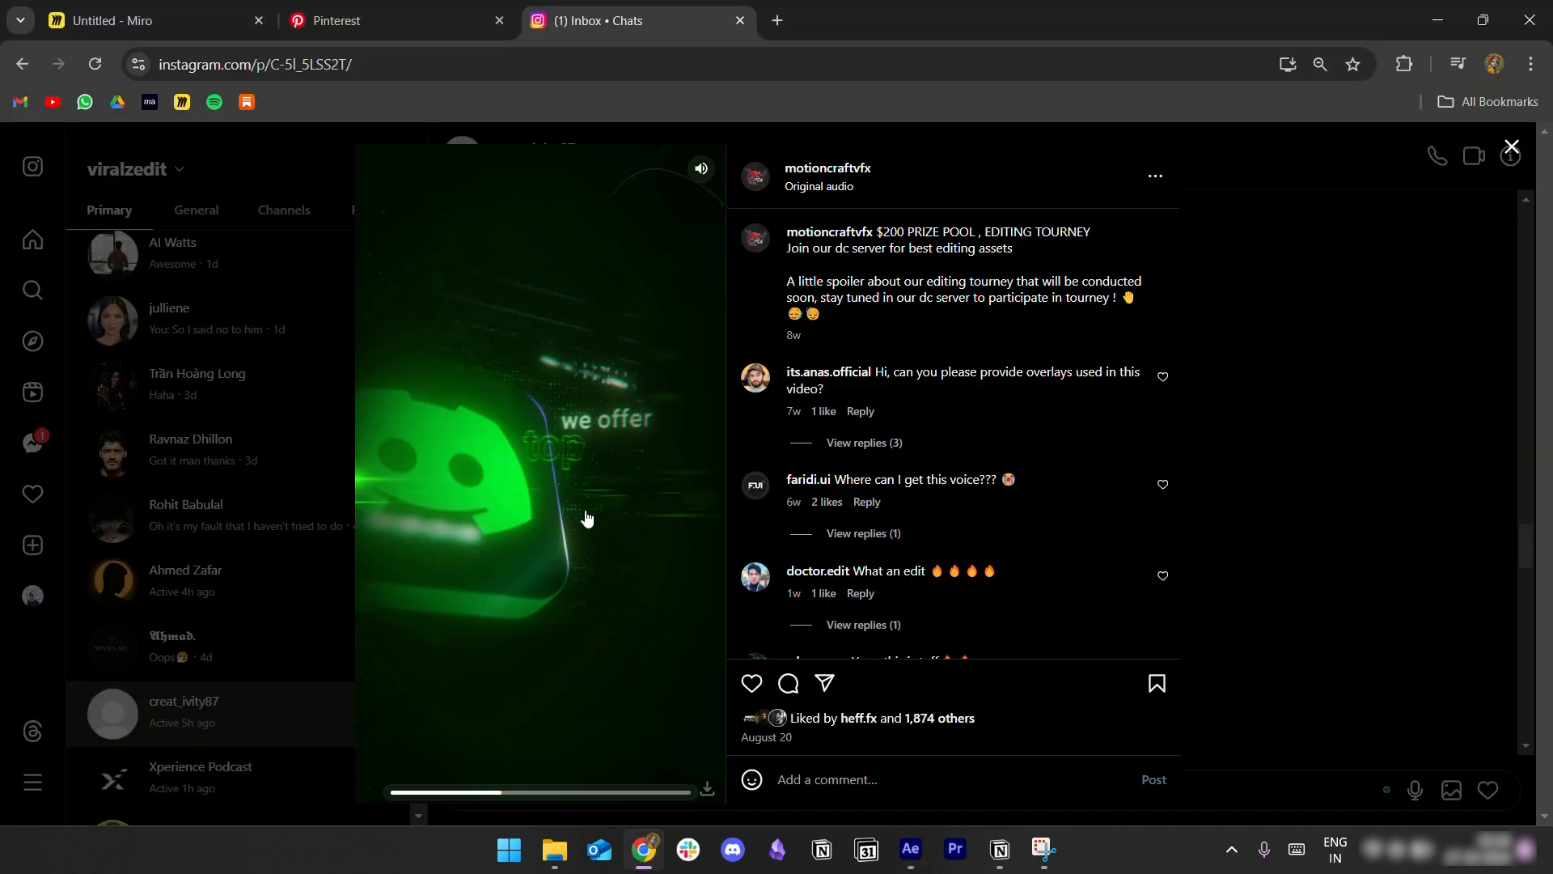
key(alt+Tab)
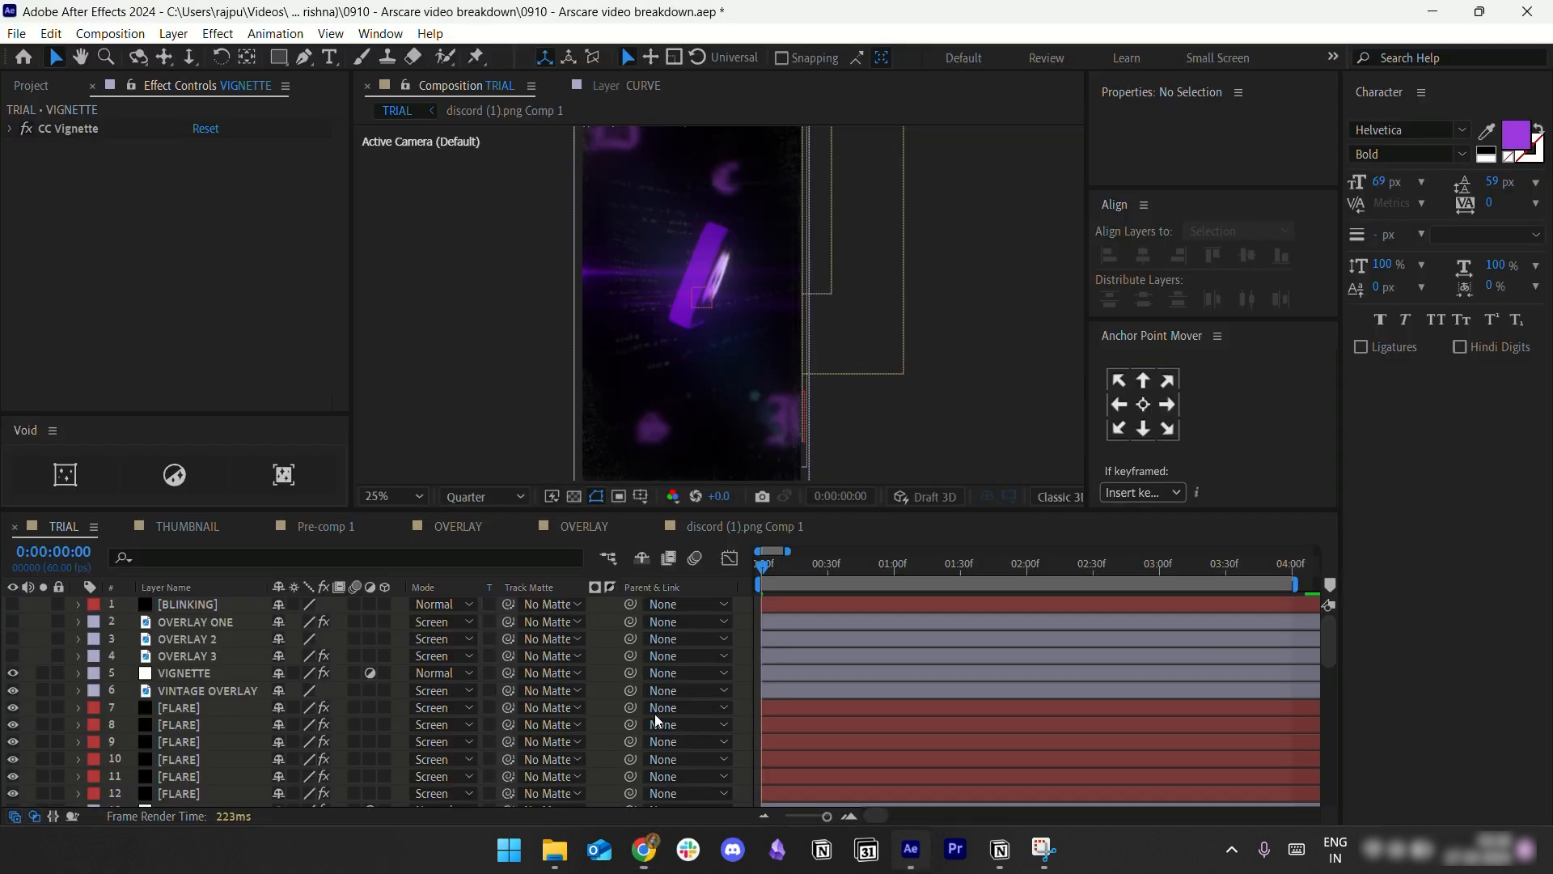
click(13, 609)
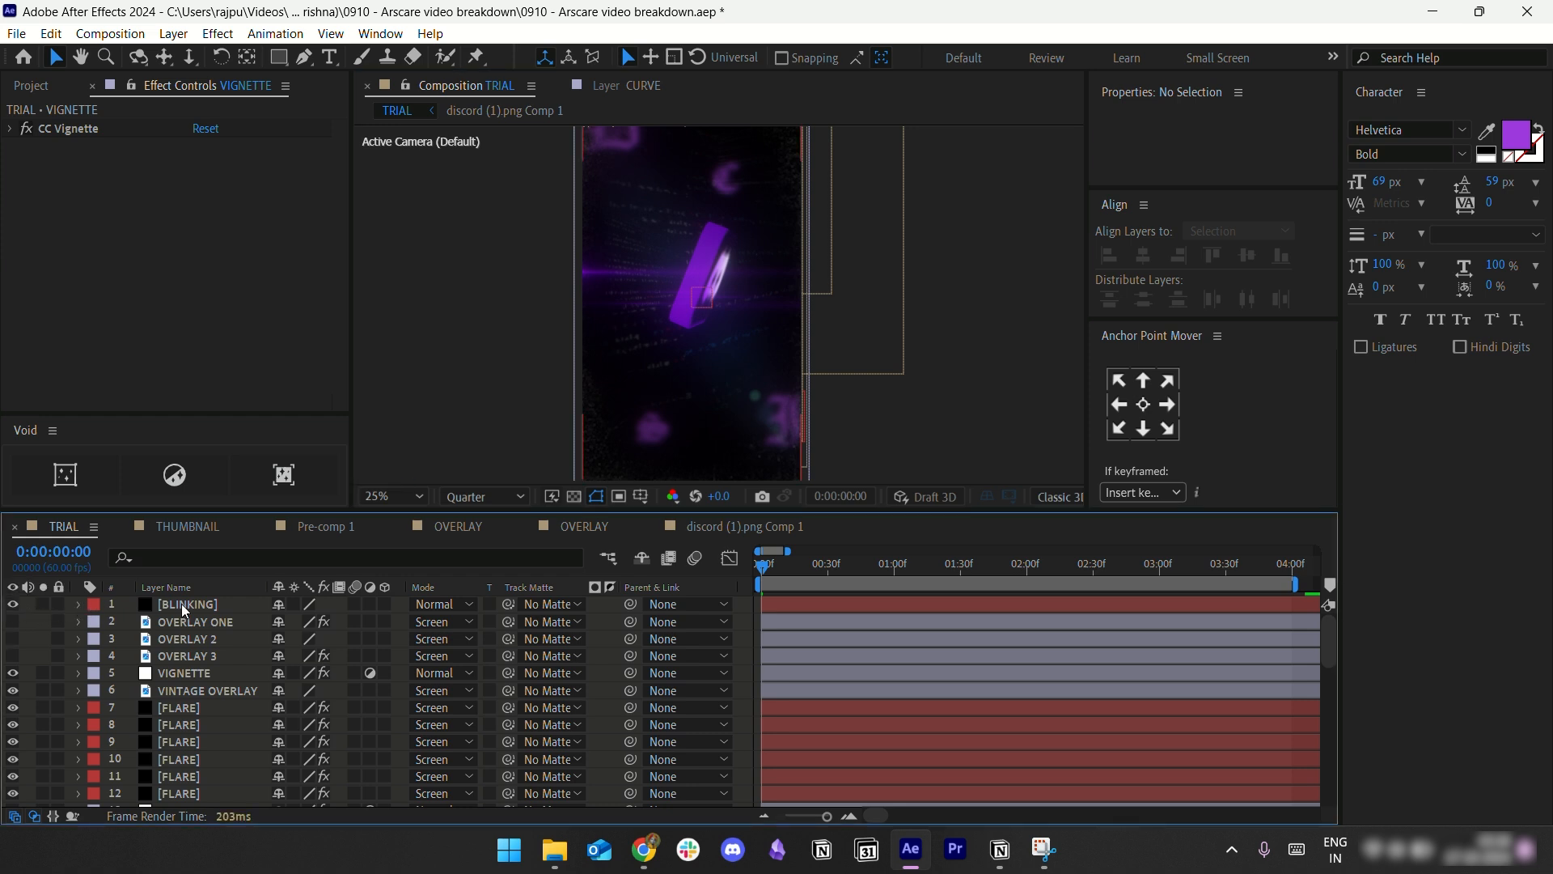
click(167, 603)
click(77, 605)
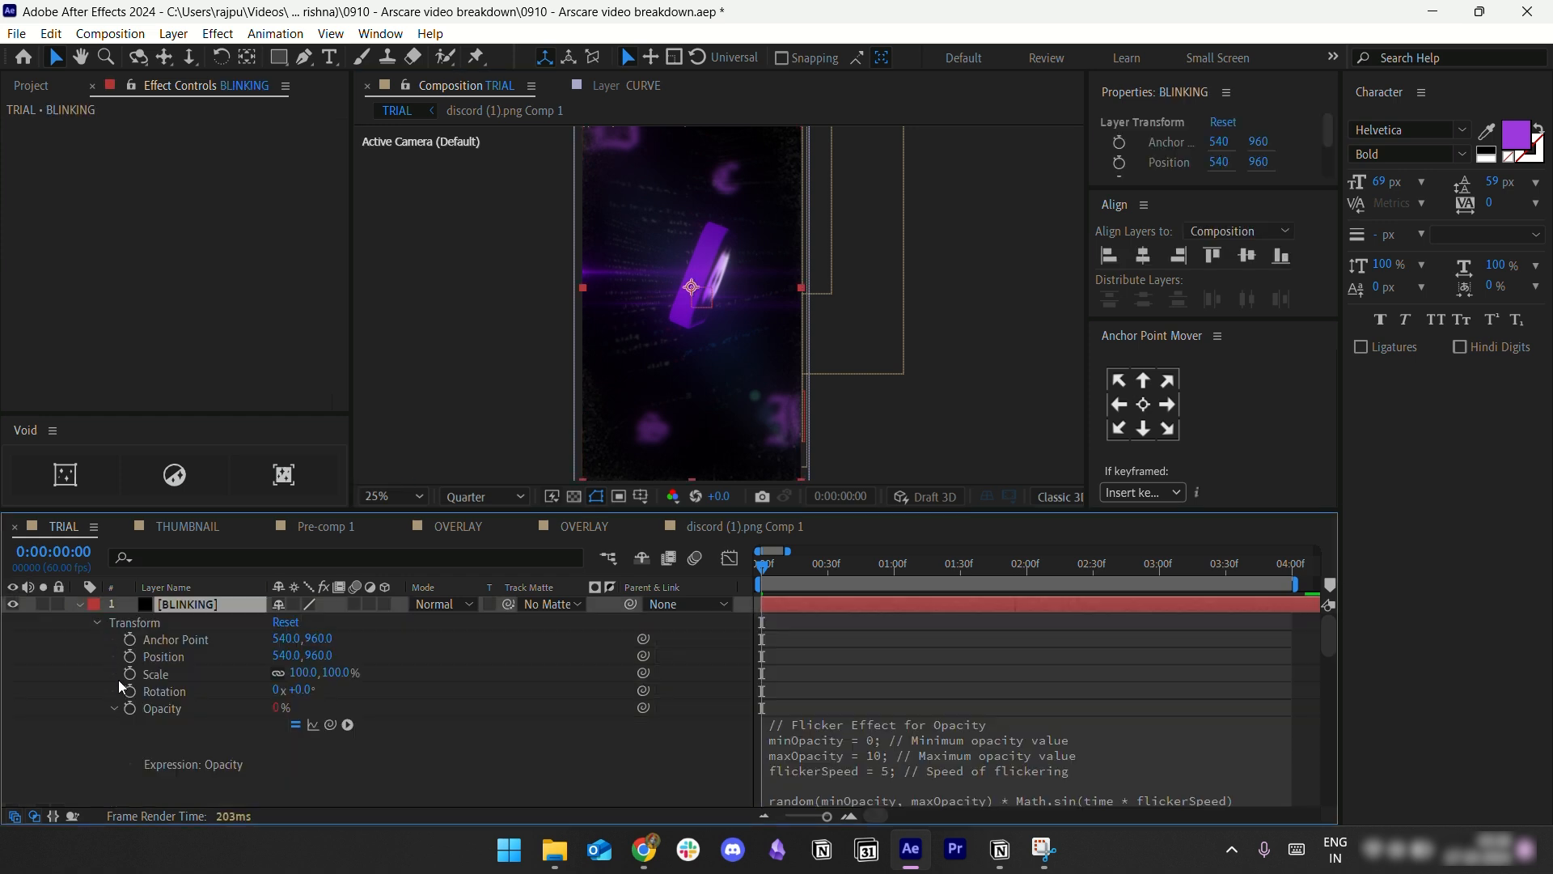
scroll(841, 724, down, 2)
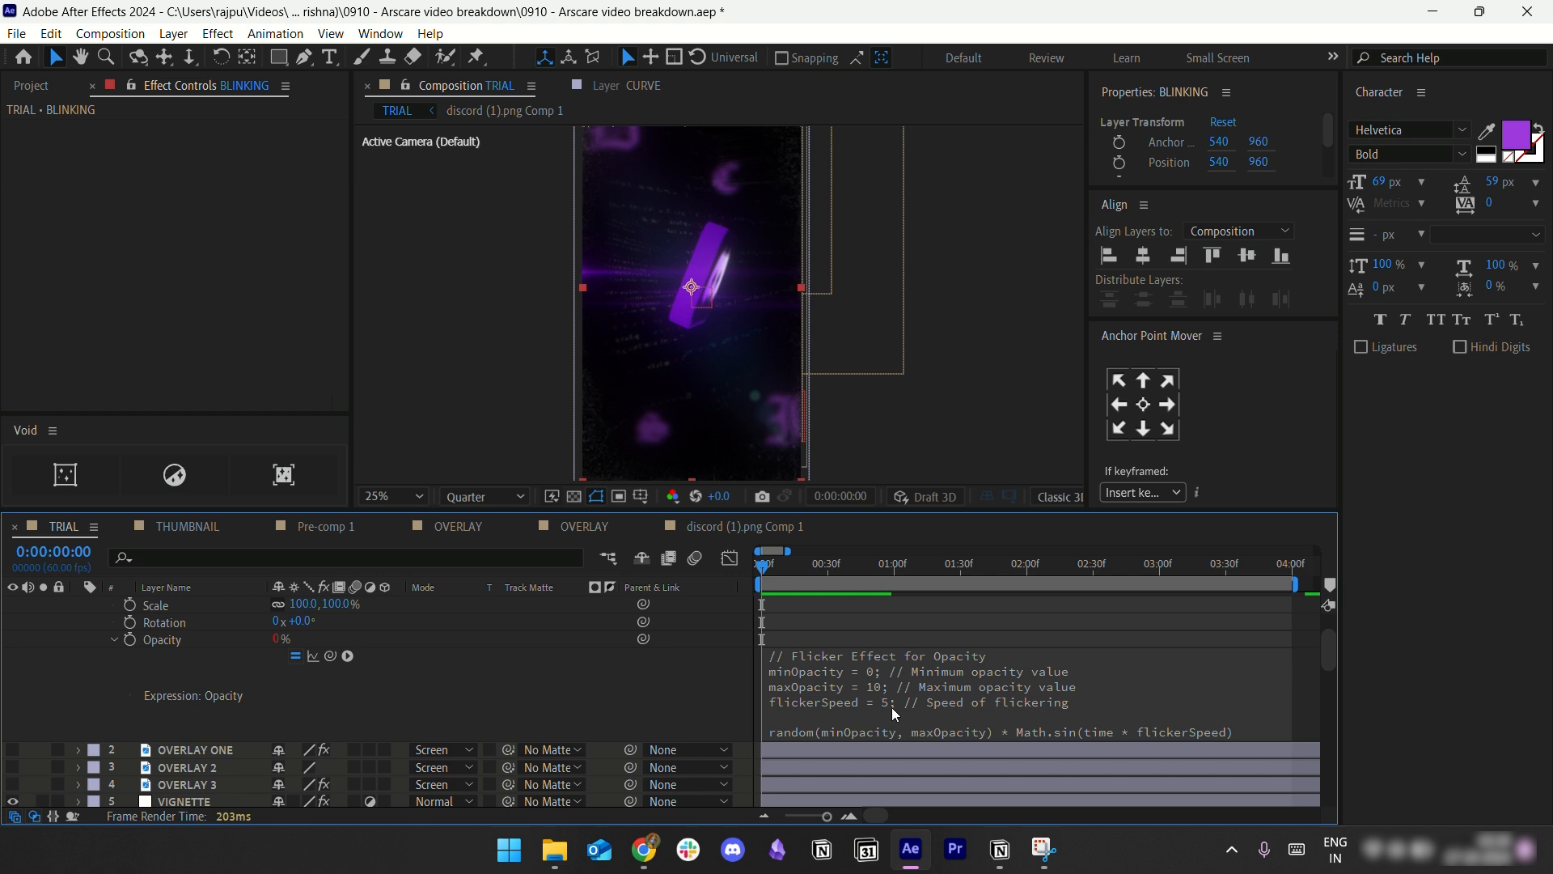
Step: Copy the entire flicker expression from the BLINKING layer's Opacity and collapse the layer's properties
click(908, 731)
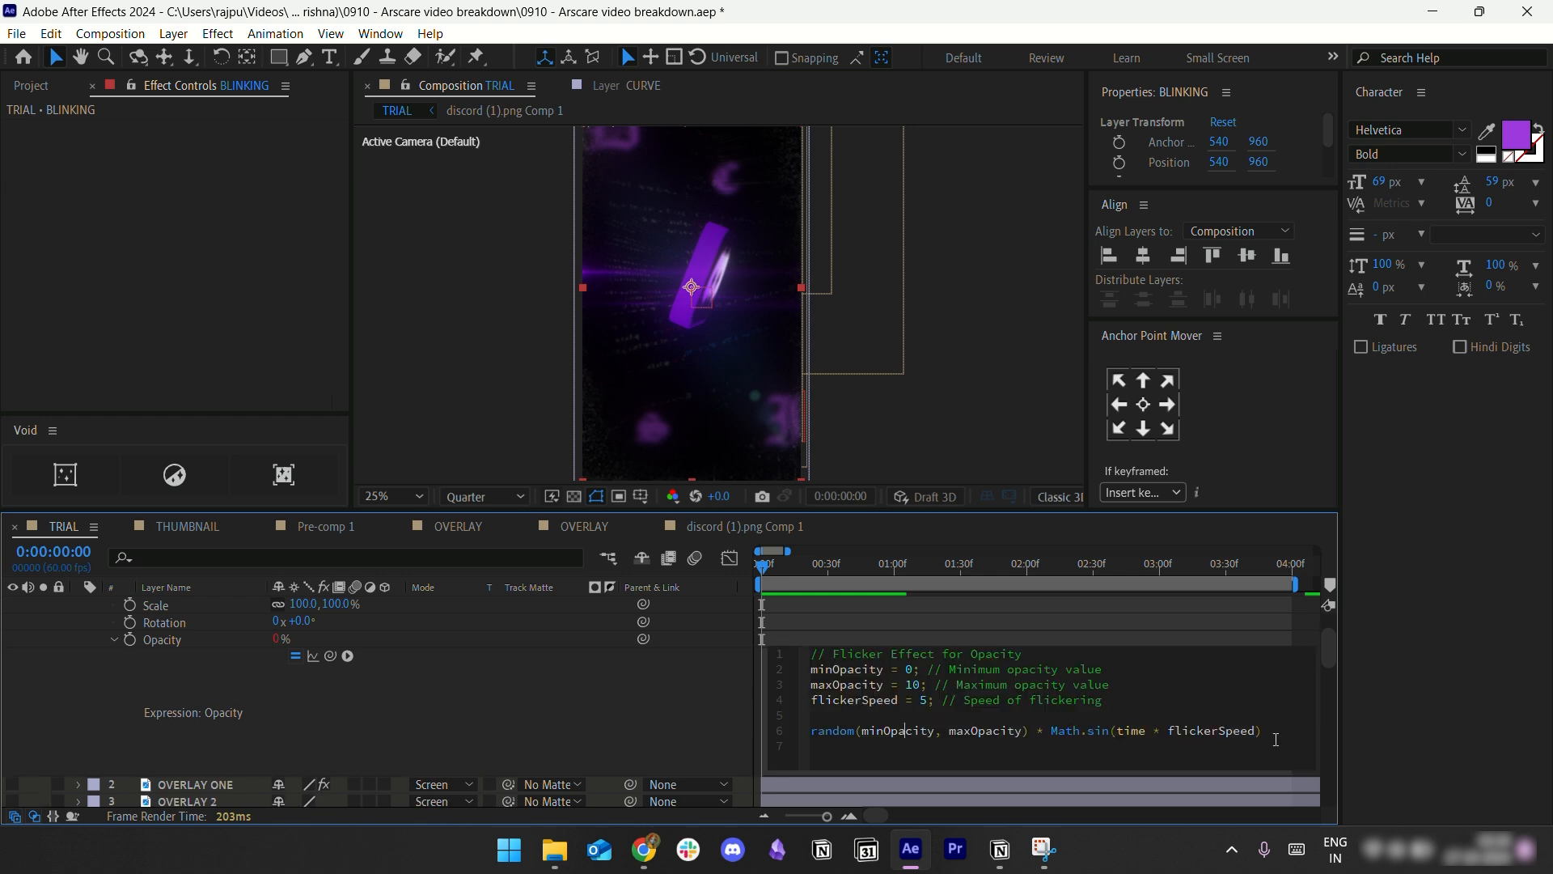
drag(1275, 740, 774, 630)
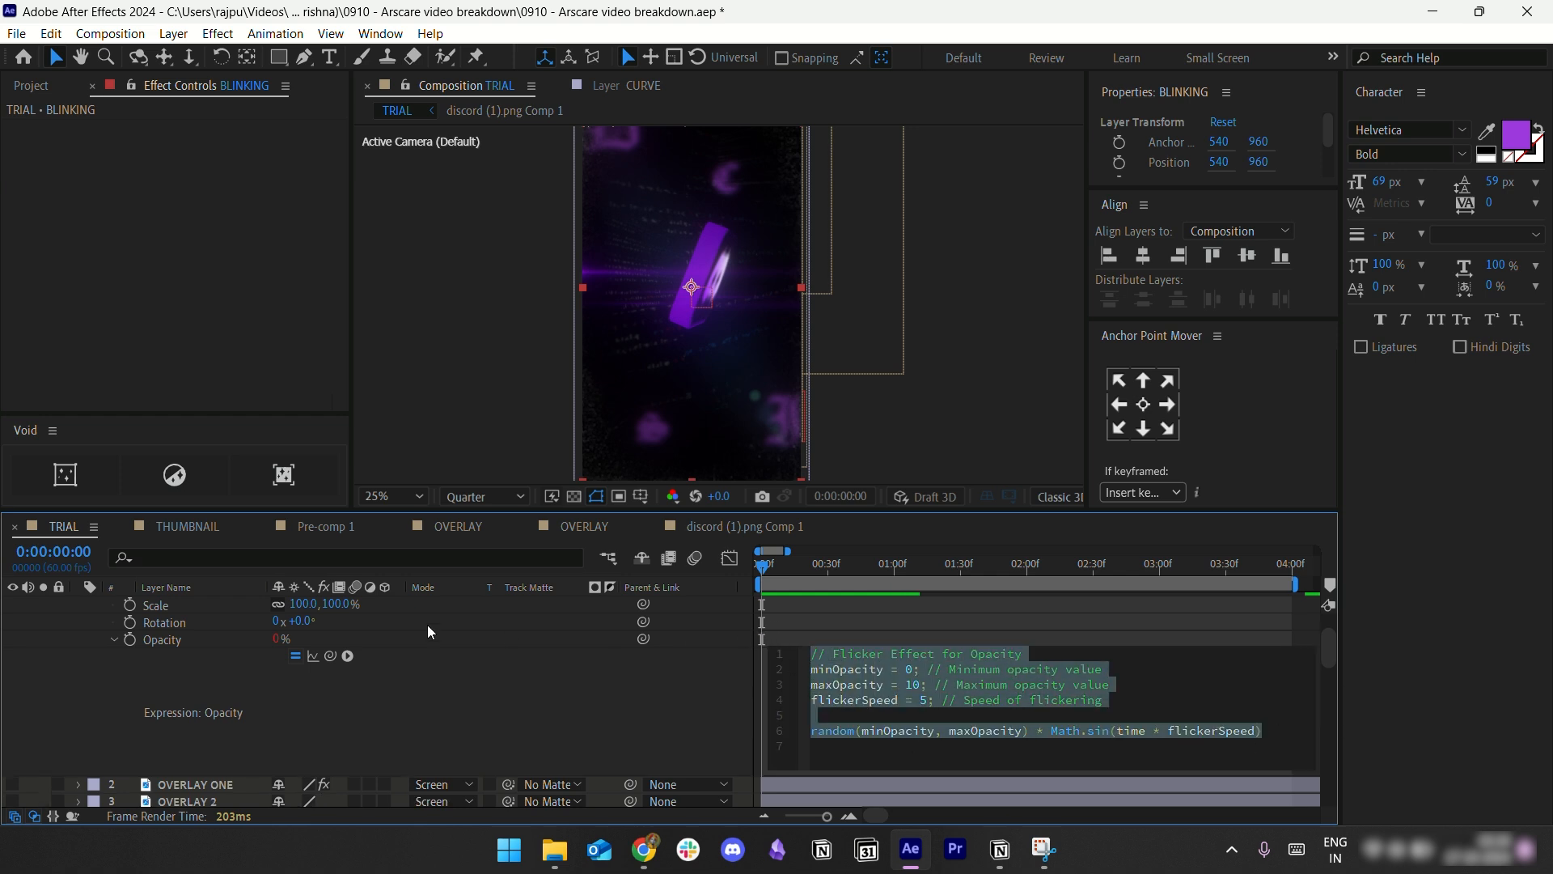
scroll(143, 643, up, 2)
click(78, 606)
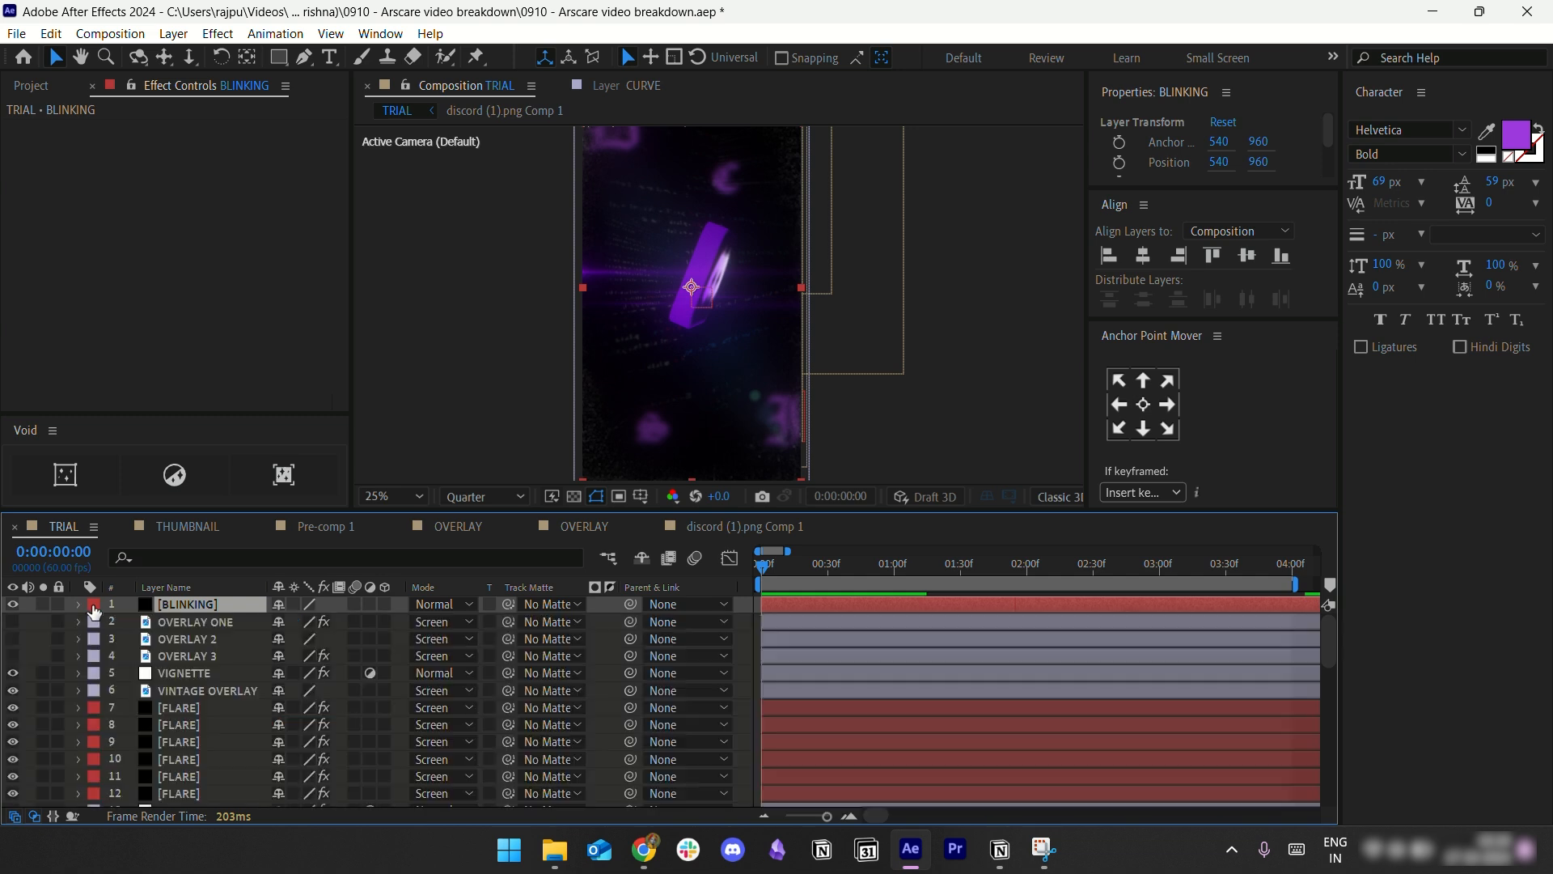
Step: Add an expression to the Opacity of FLARE layer 11 and paste the copied flicker code into it
scroll(145, 672, down, 2)
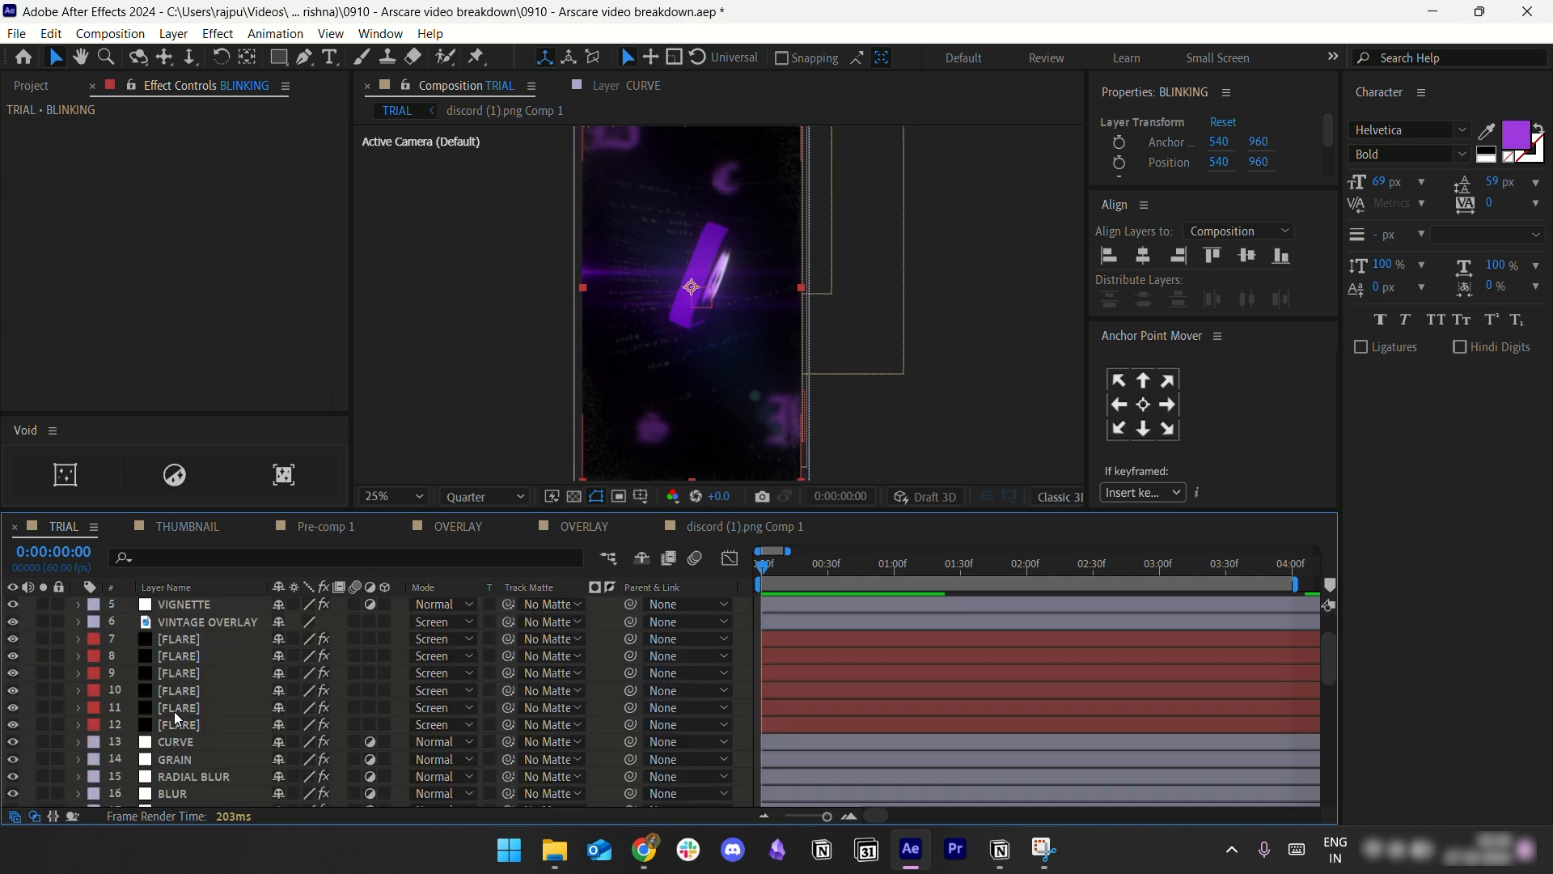
click(173, 709)
click(79, 707)
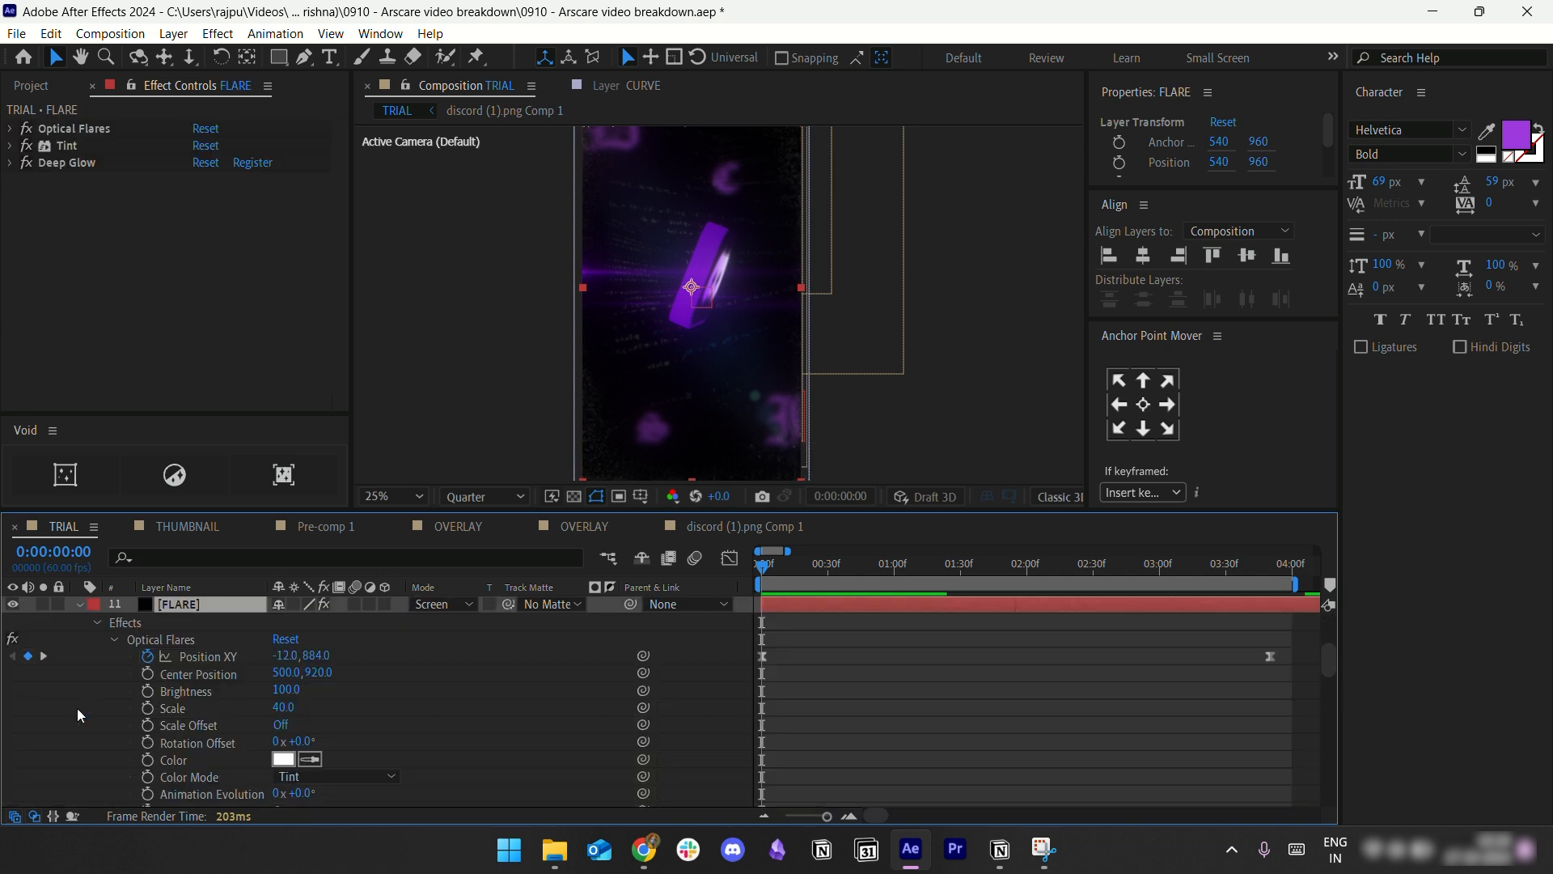
click(79, 606)
key(t)
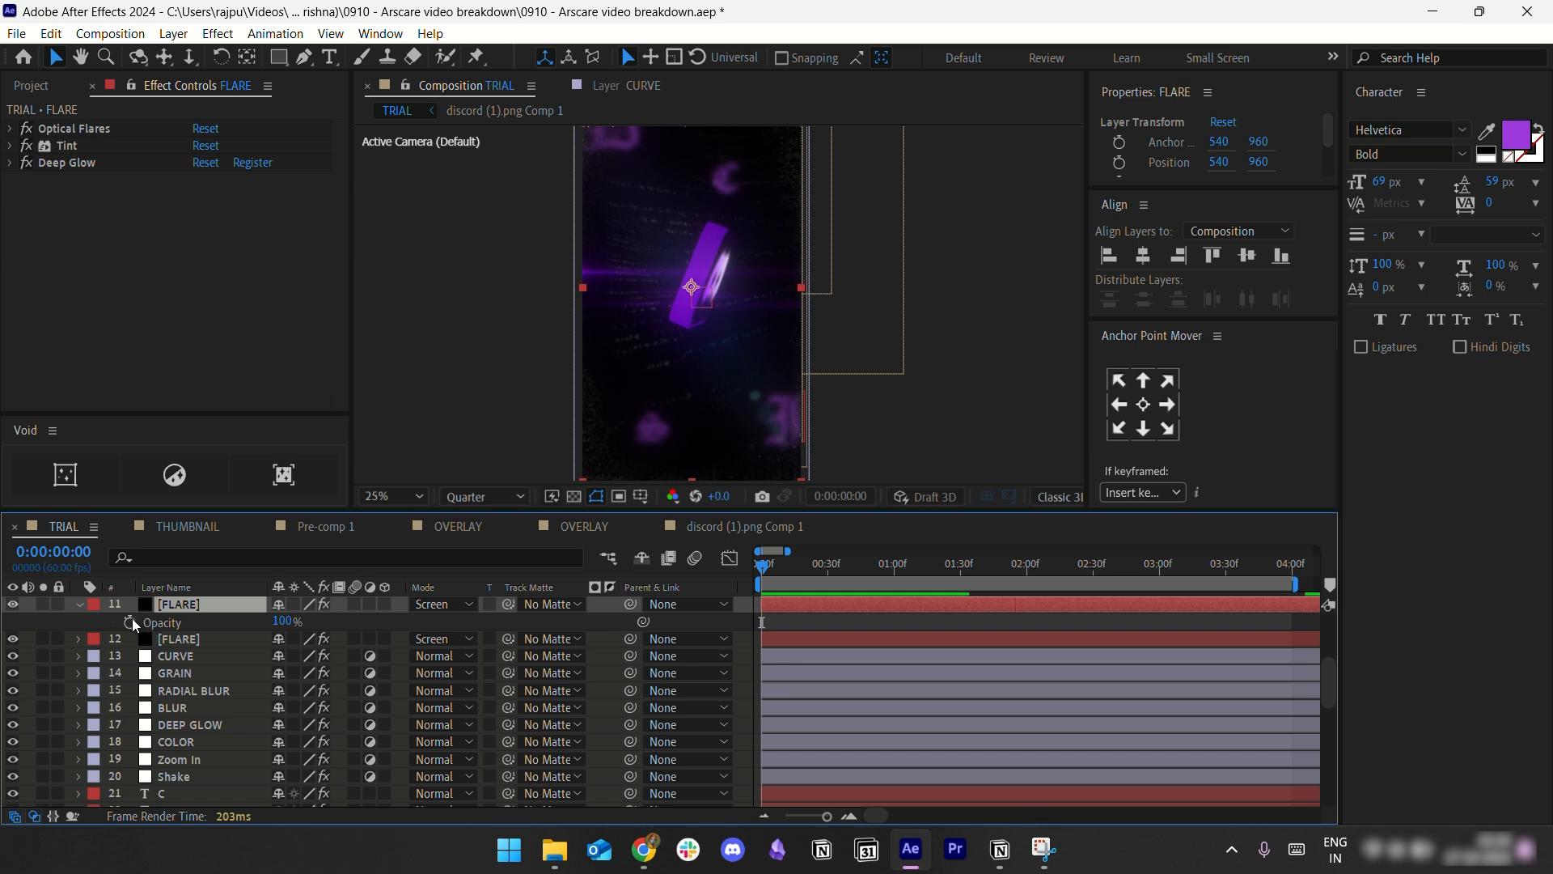
alt+click(133, 618)
text(random(minOpacity, maxOpacity) * Math.sin(time * flickerSpeed))
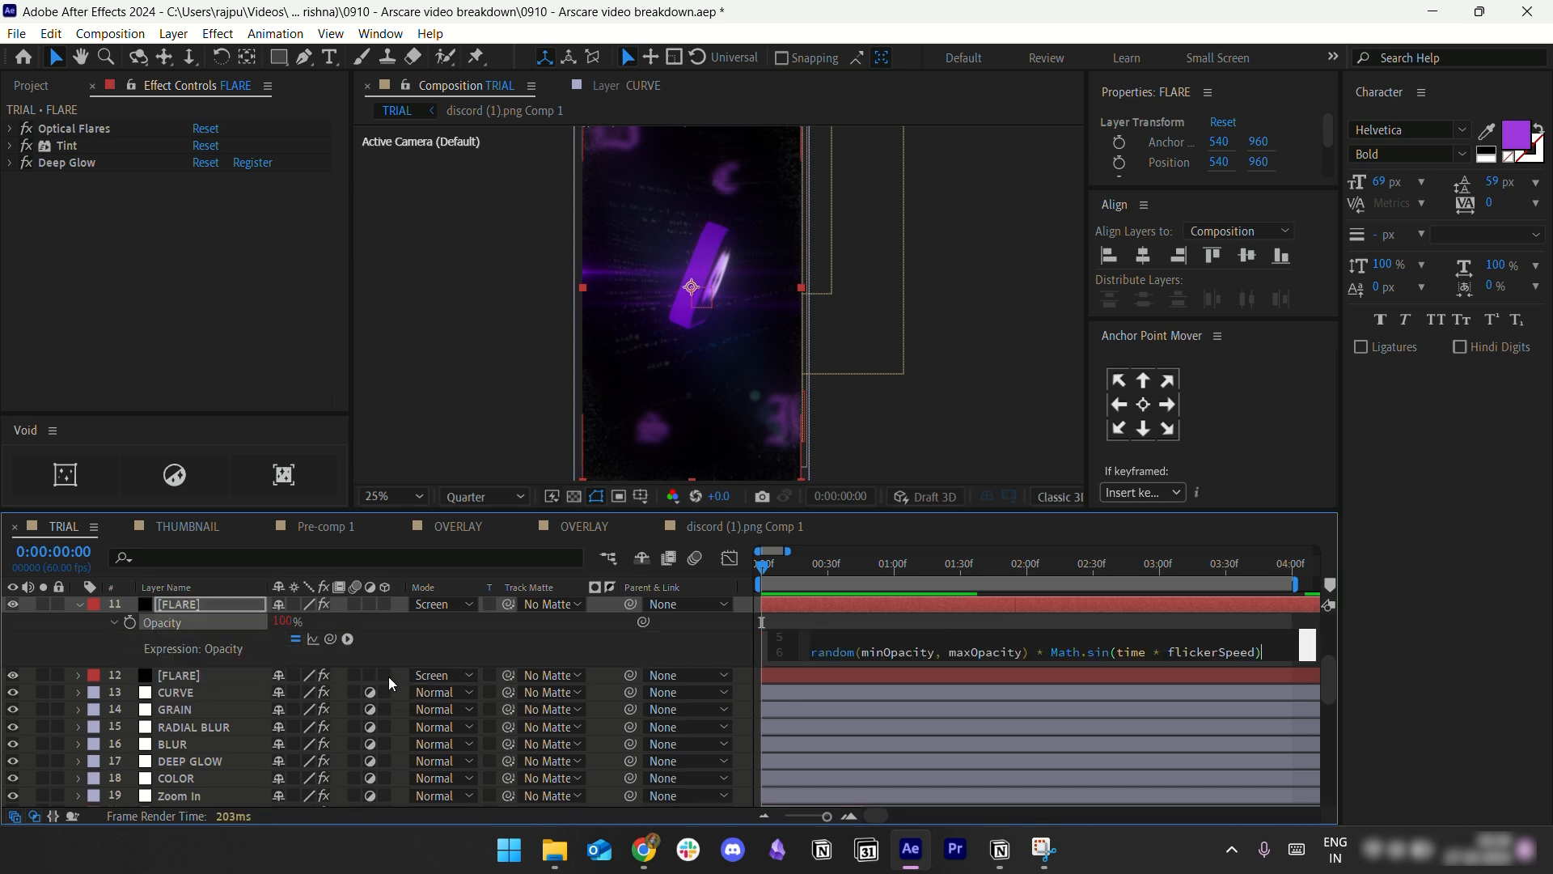
click(84, 603)
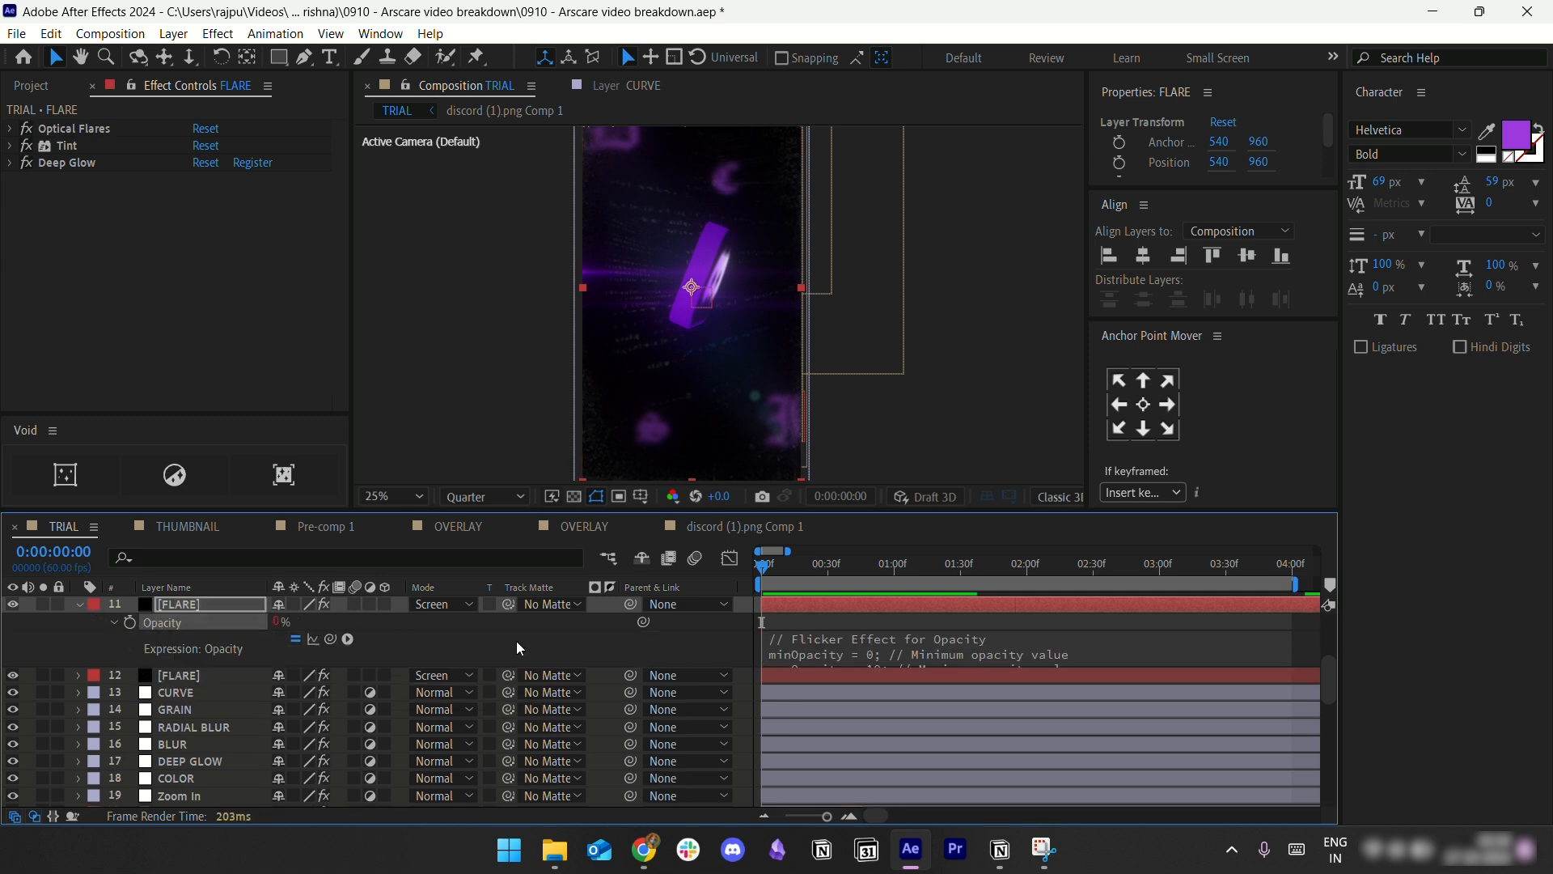
Step: Preview the opening frames to check the flicker on FLARE layer 11
click(788, 623)
key(space)
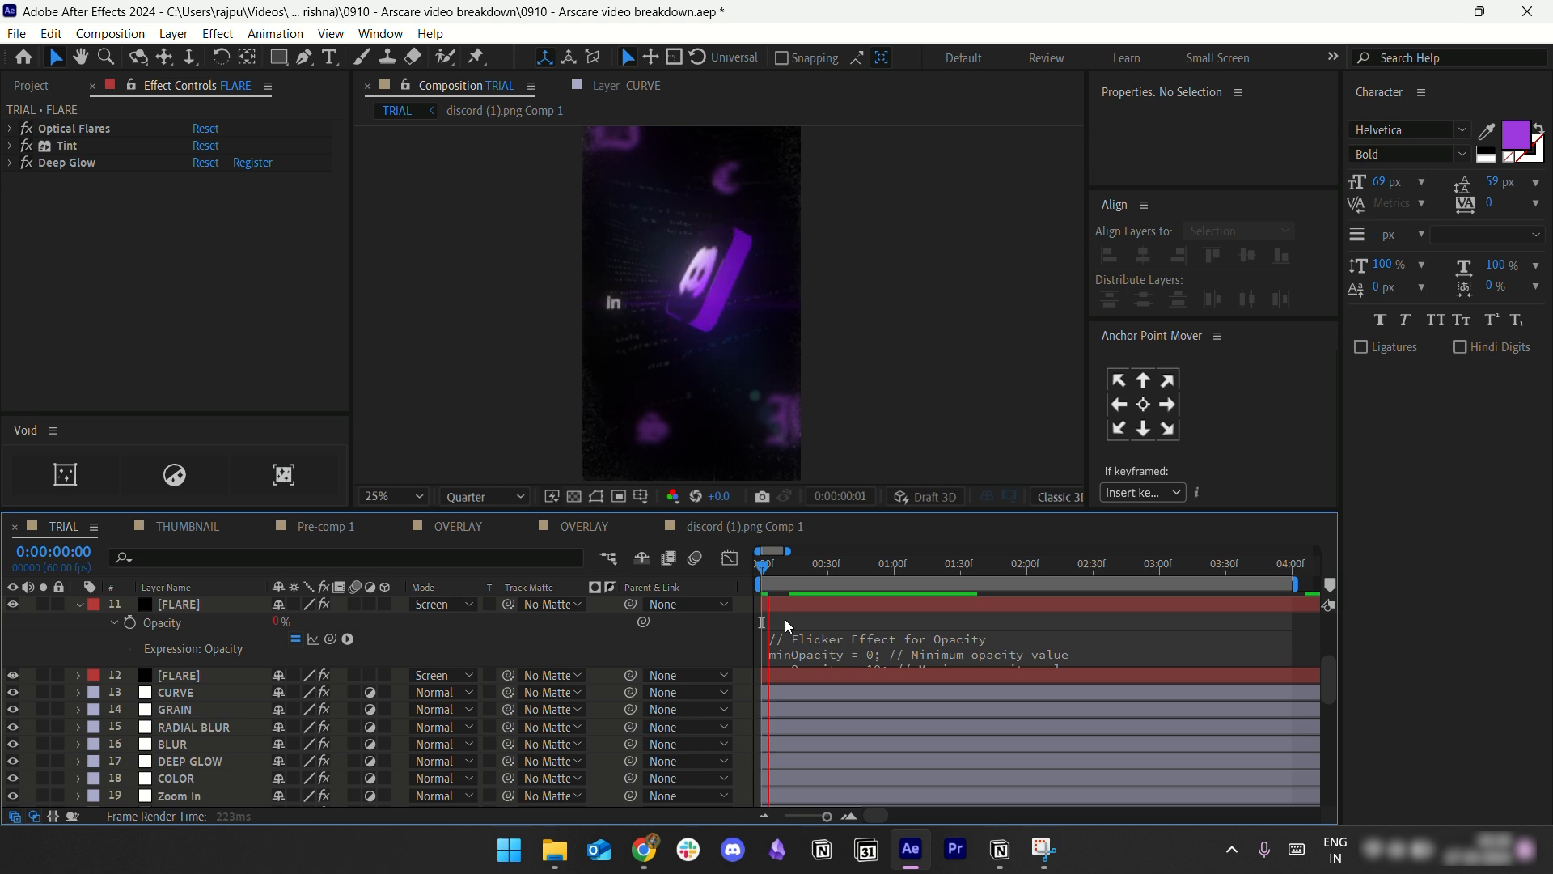
click(792, 597)
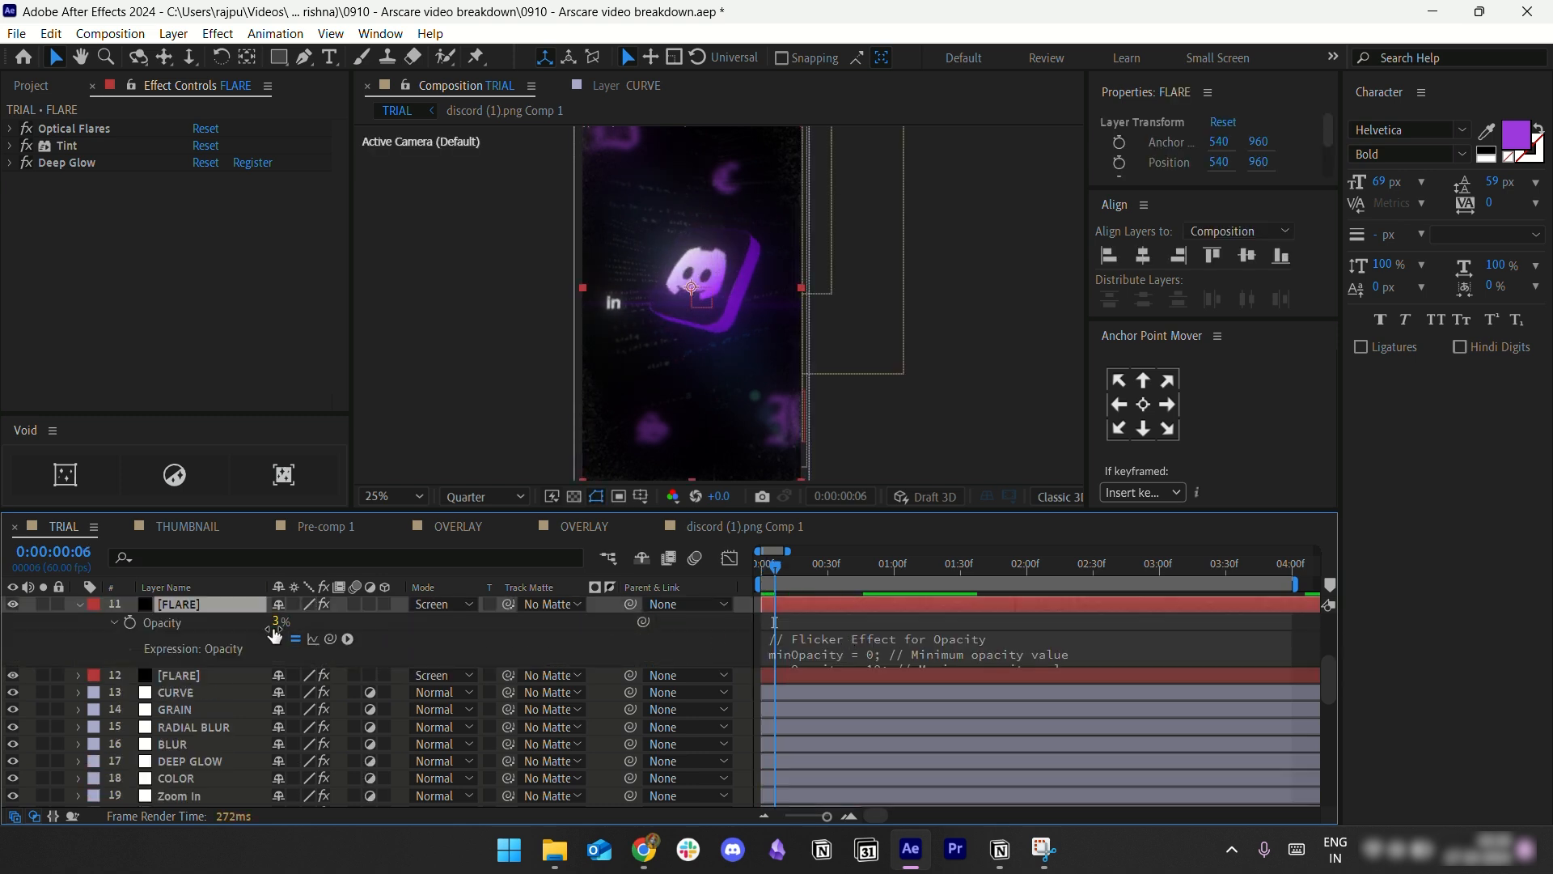
Step: In FLARE layer 11's Opacity expression, set minOpacity to 50 and maxOpacity to 100
click(112, 624)
click(112, 624)
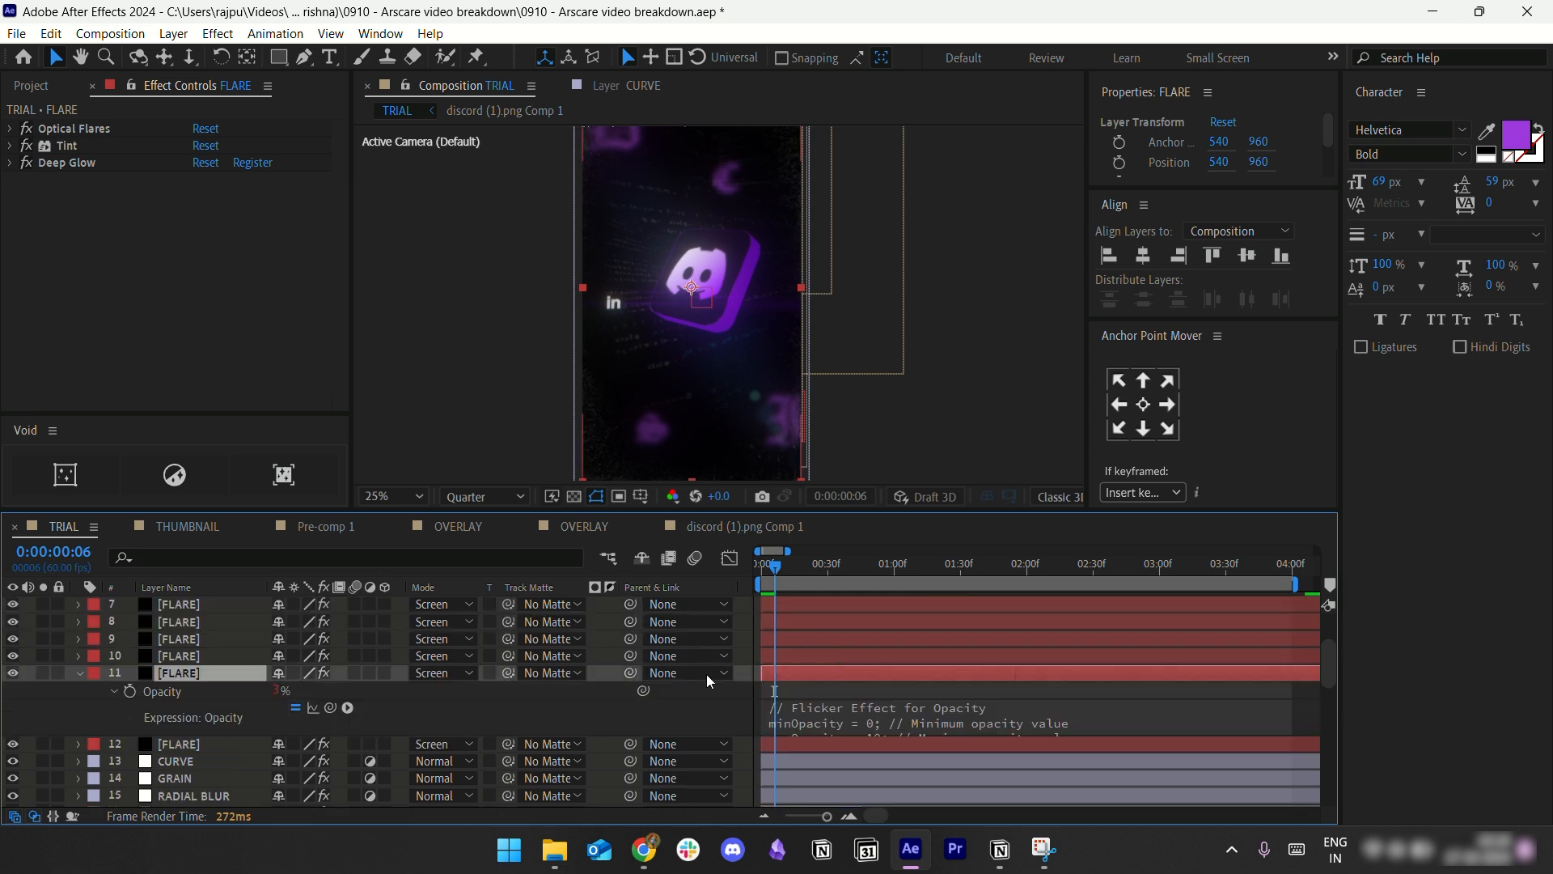
scroll(107, 685, up, 2)
click(82, 675)
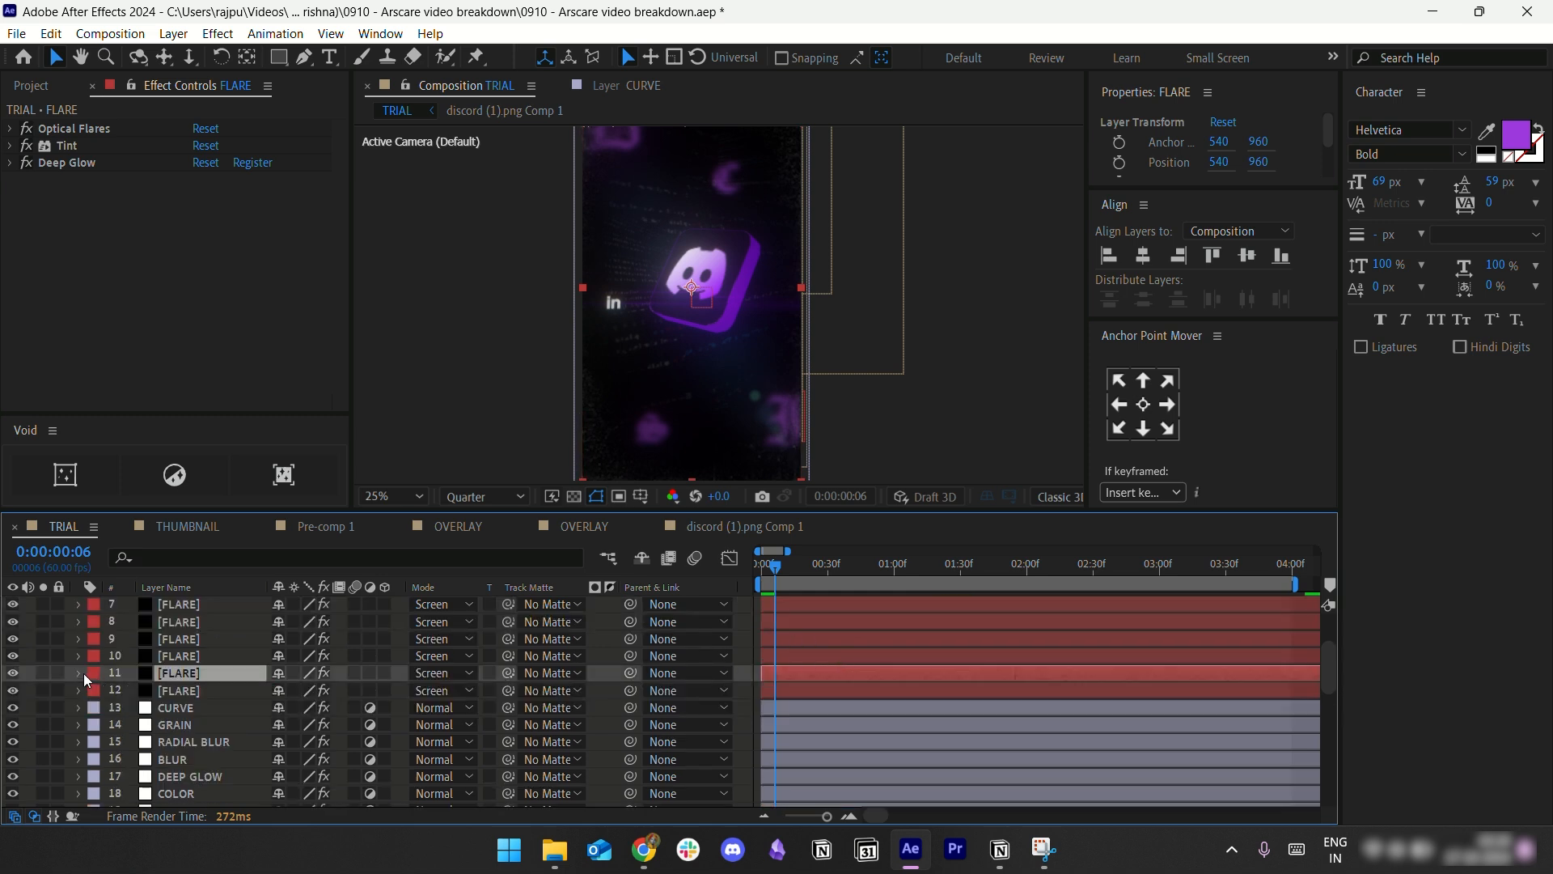
click(84, 673)
scroll(837, 697, down, 2)
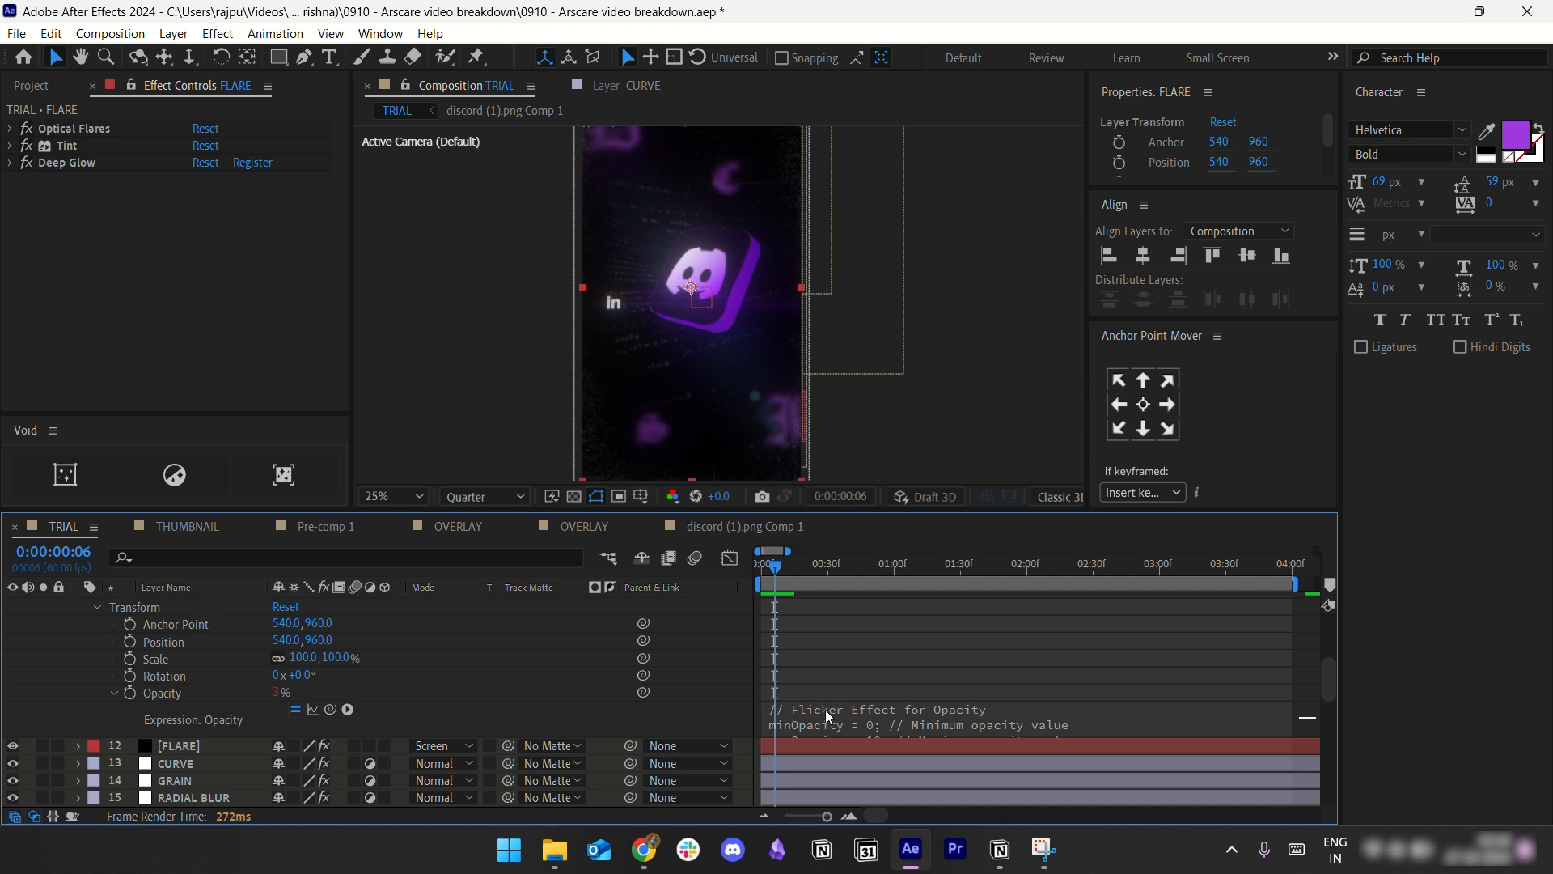
click(825, 710)
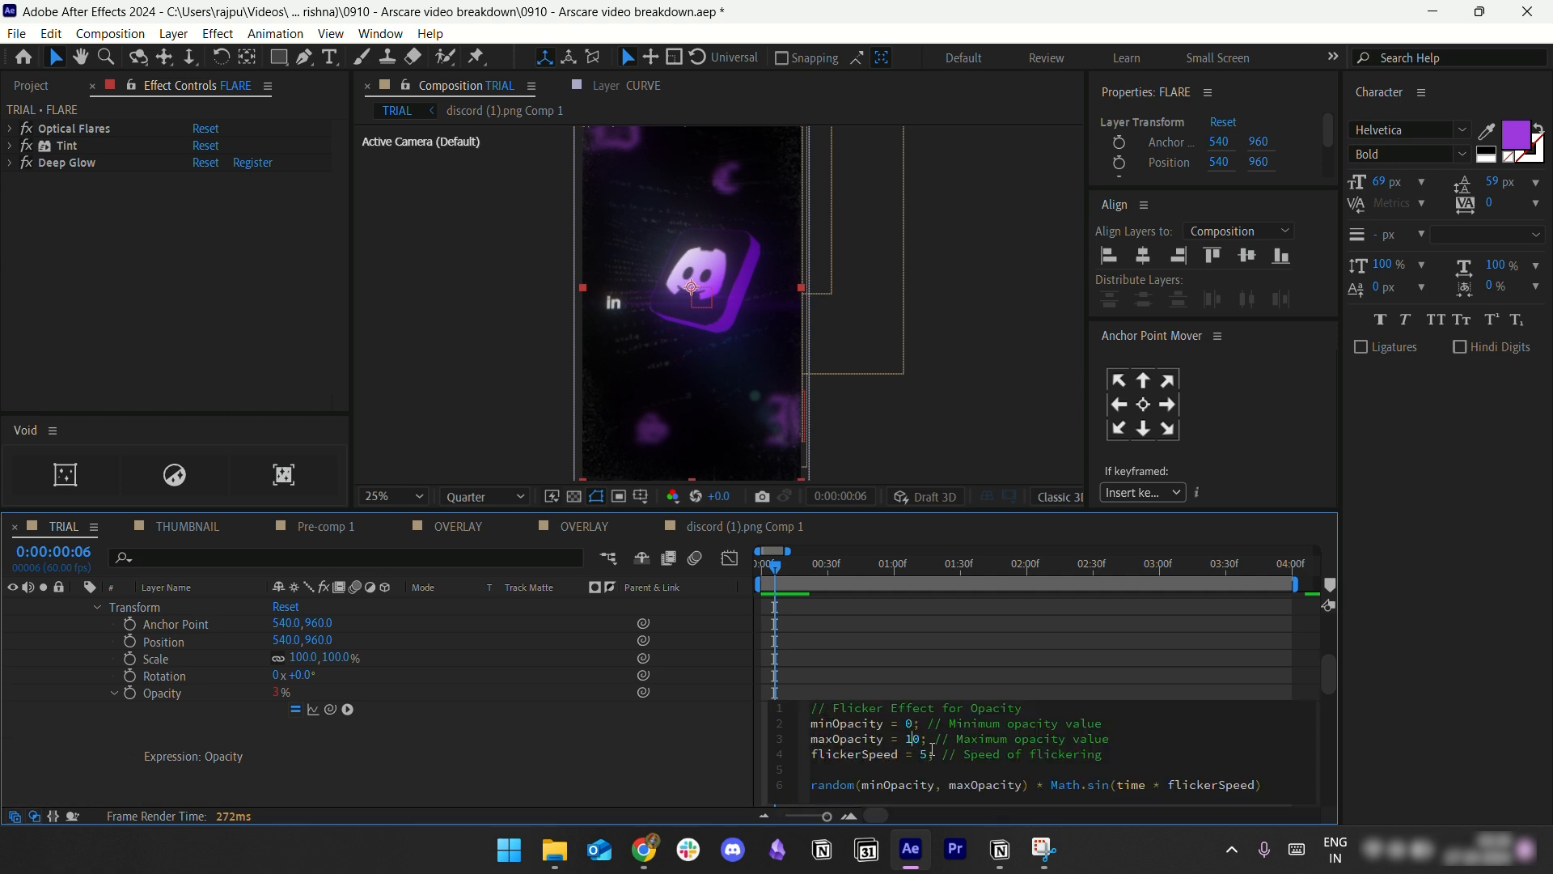
text(0)
click(909, 724)
text(5)
click(891, 673)
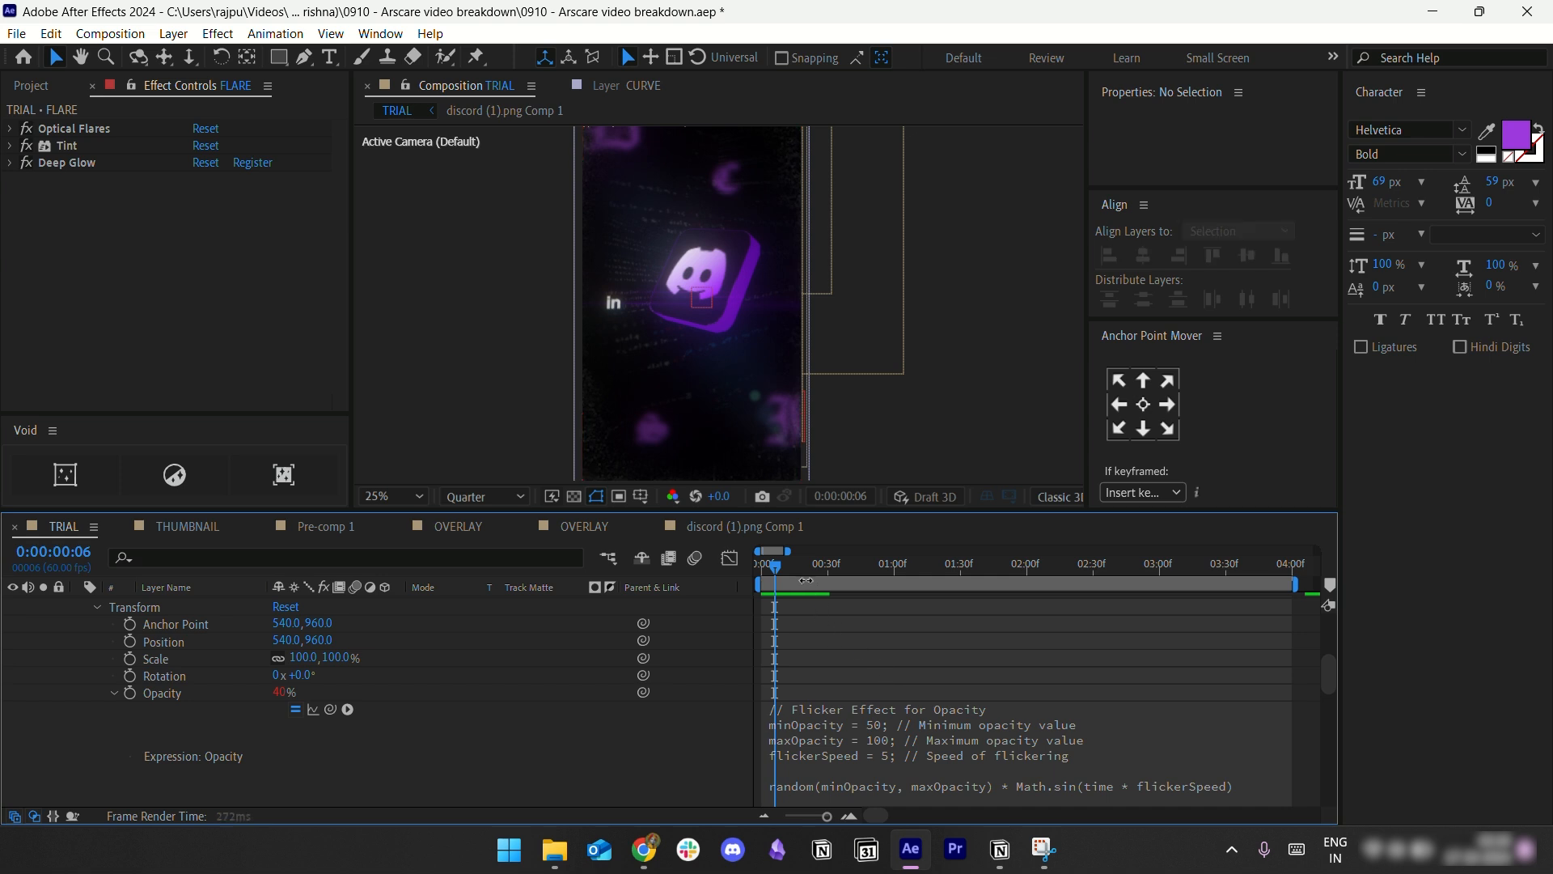
Step: Play the composition from the first frame to check the stronger flare flicker
drag(778, 568, 745, 569)
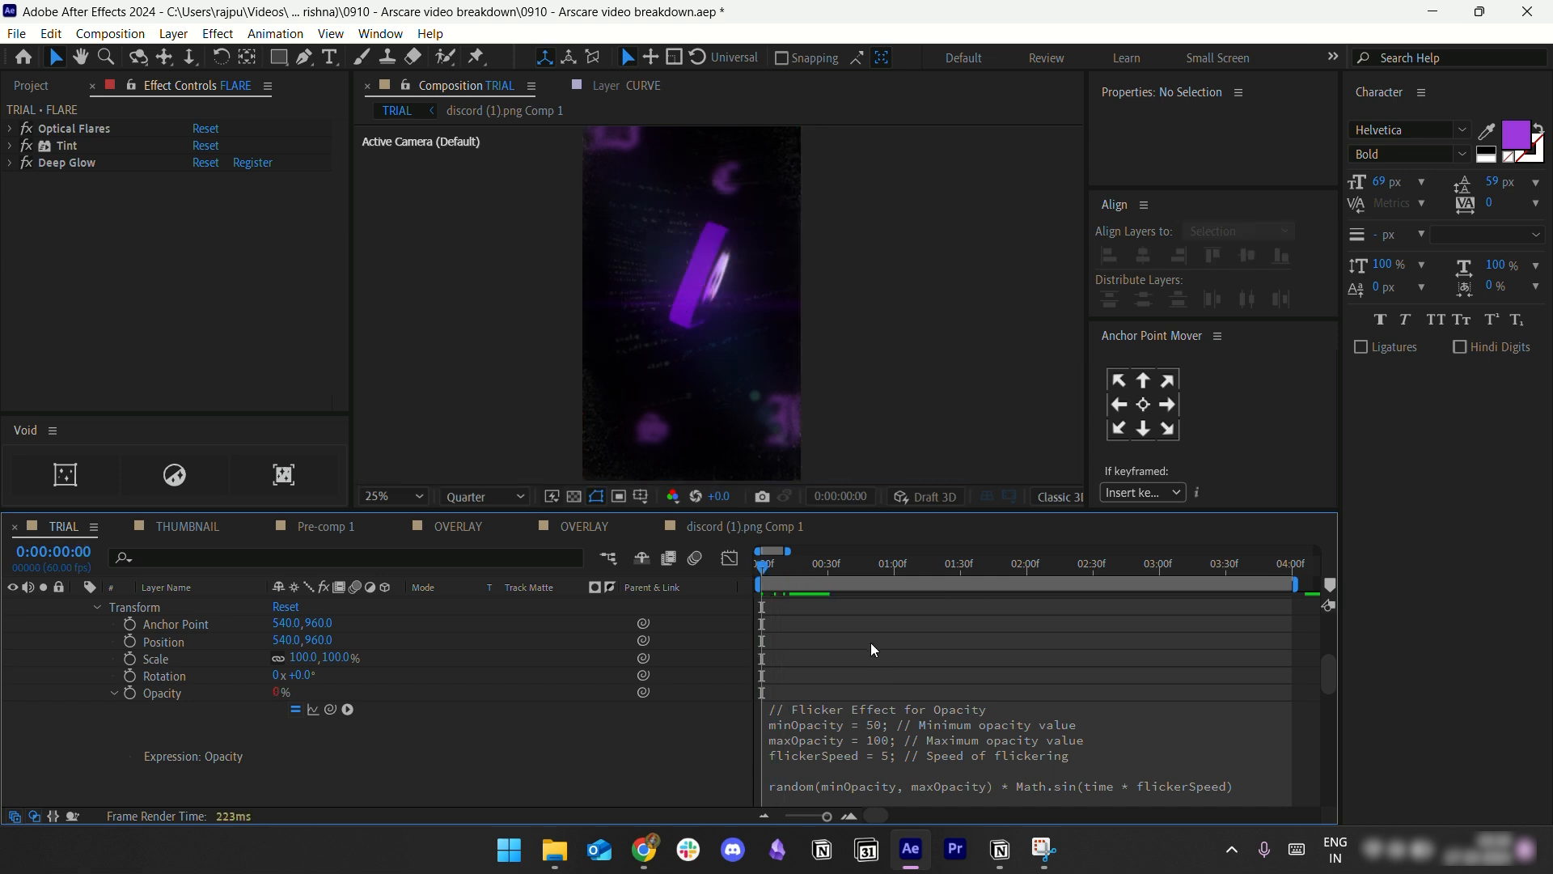
key(space)
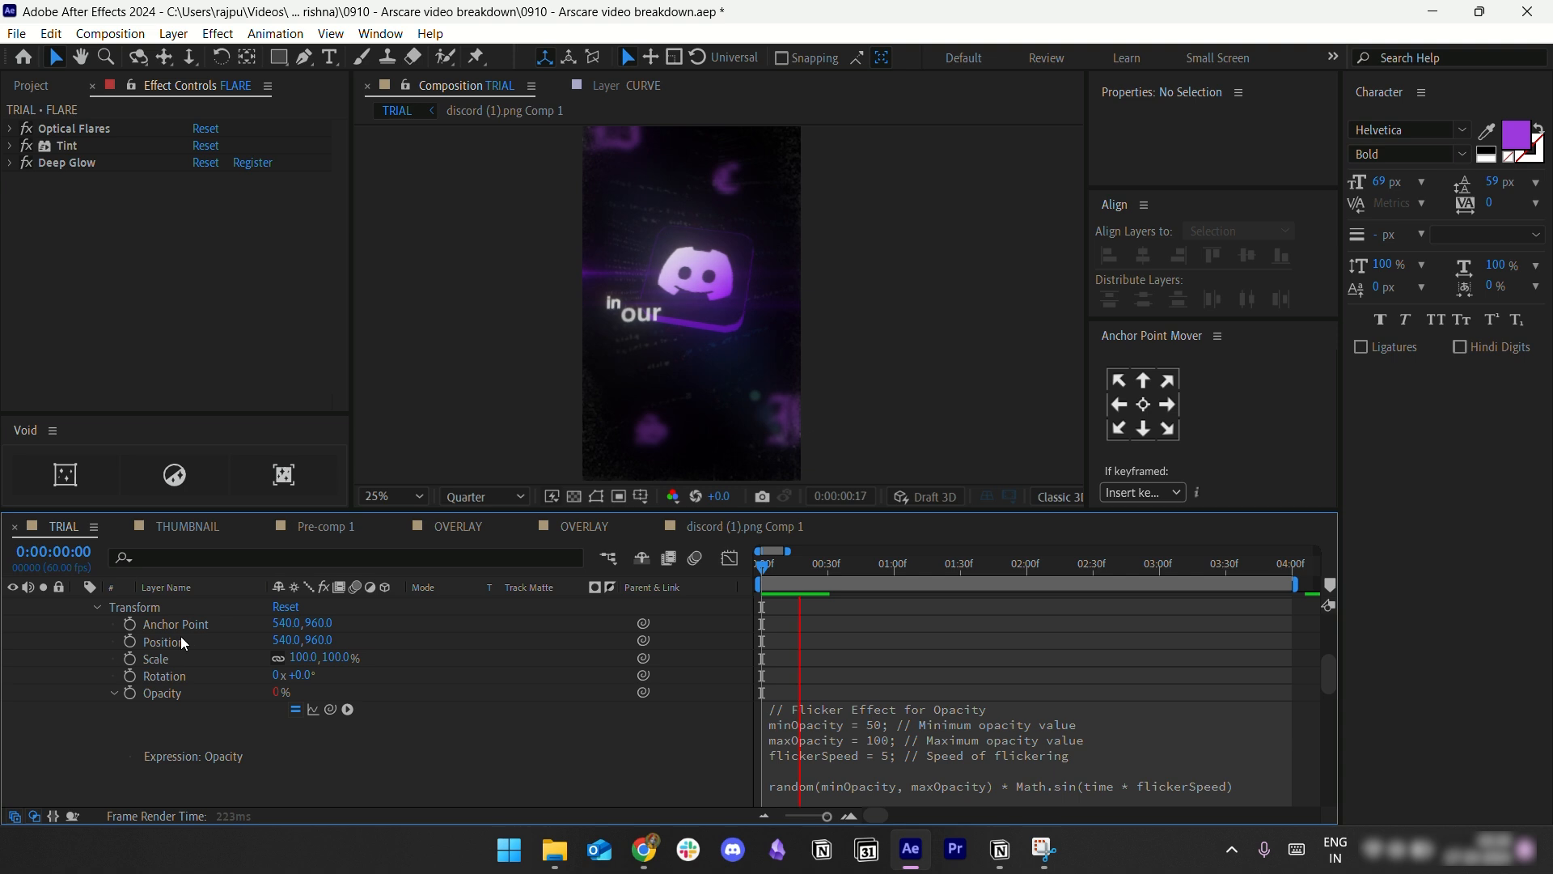
key(space)
Step: Set minOpacity to 75 in FLARE layer 11's Opacity expression, return to the first frame and collapse the layer's properties
click(880, 725)
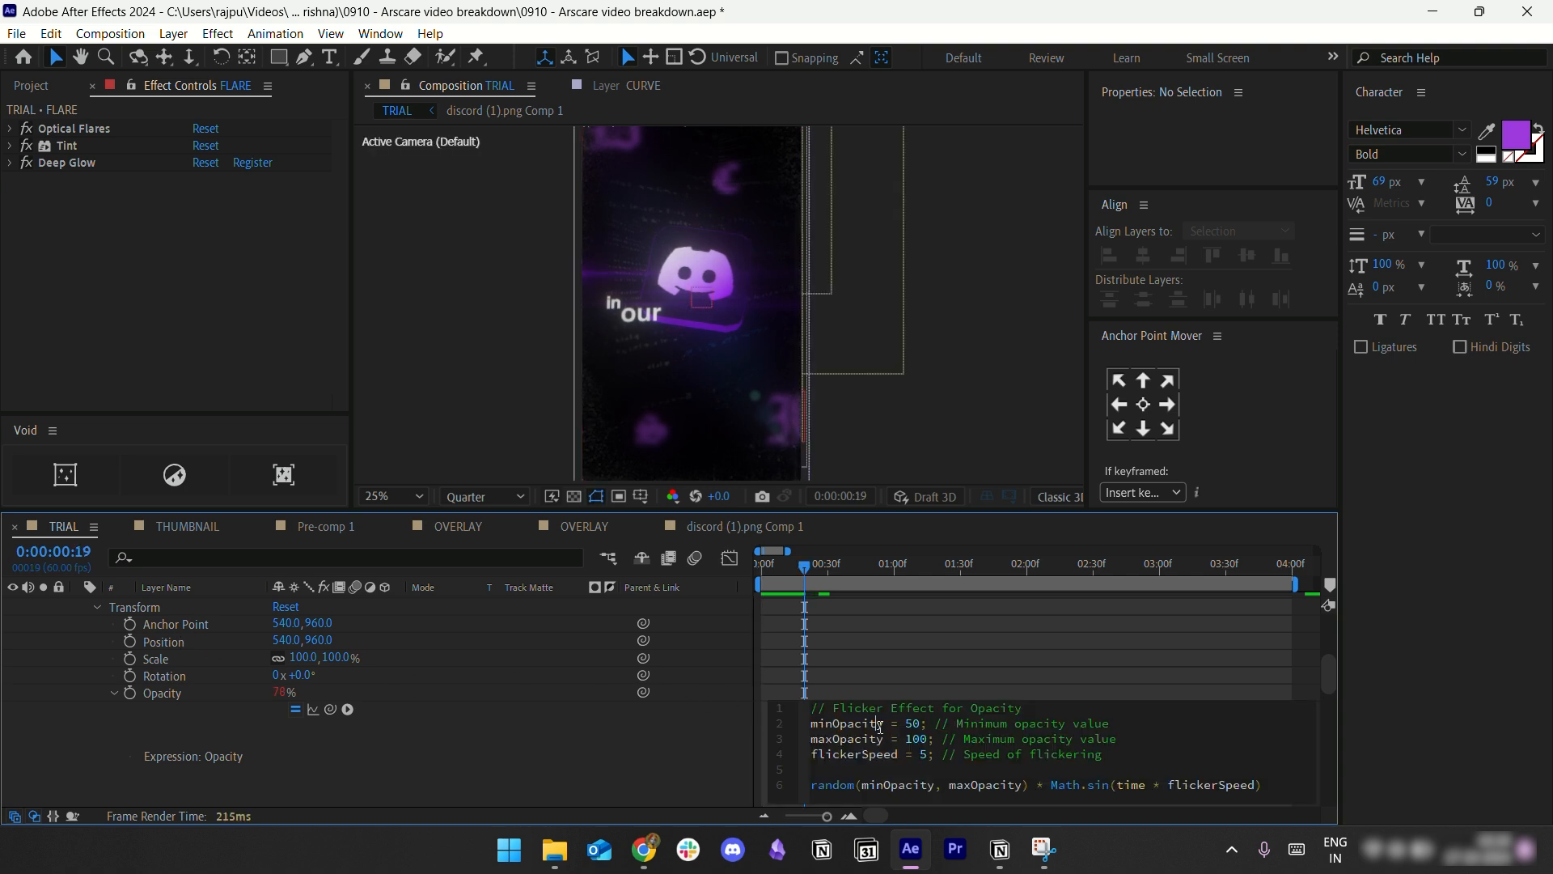
click(920, 725)
key(BackSpace)
key(BackSpace)
text(75)
click(804, 605)
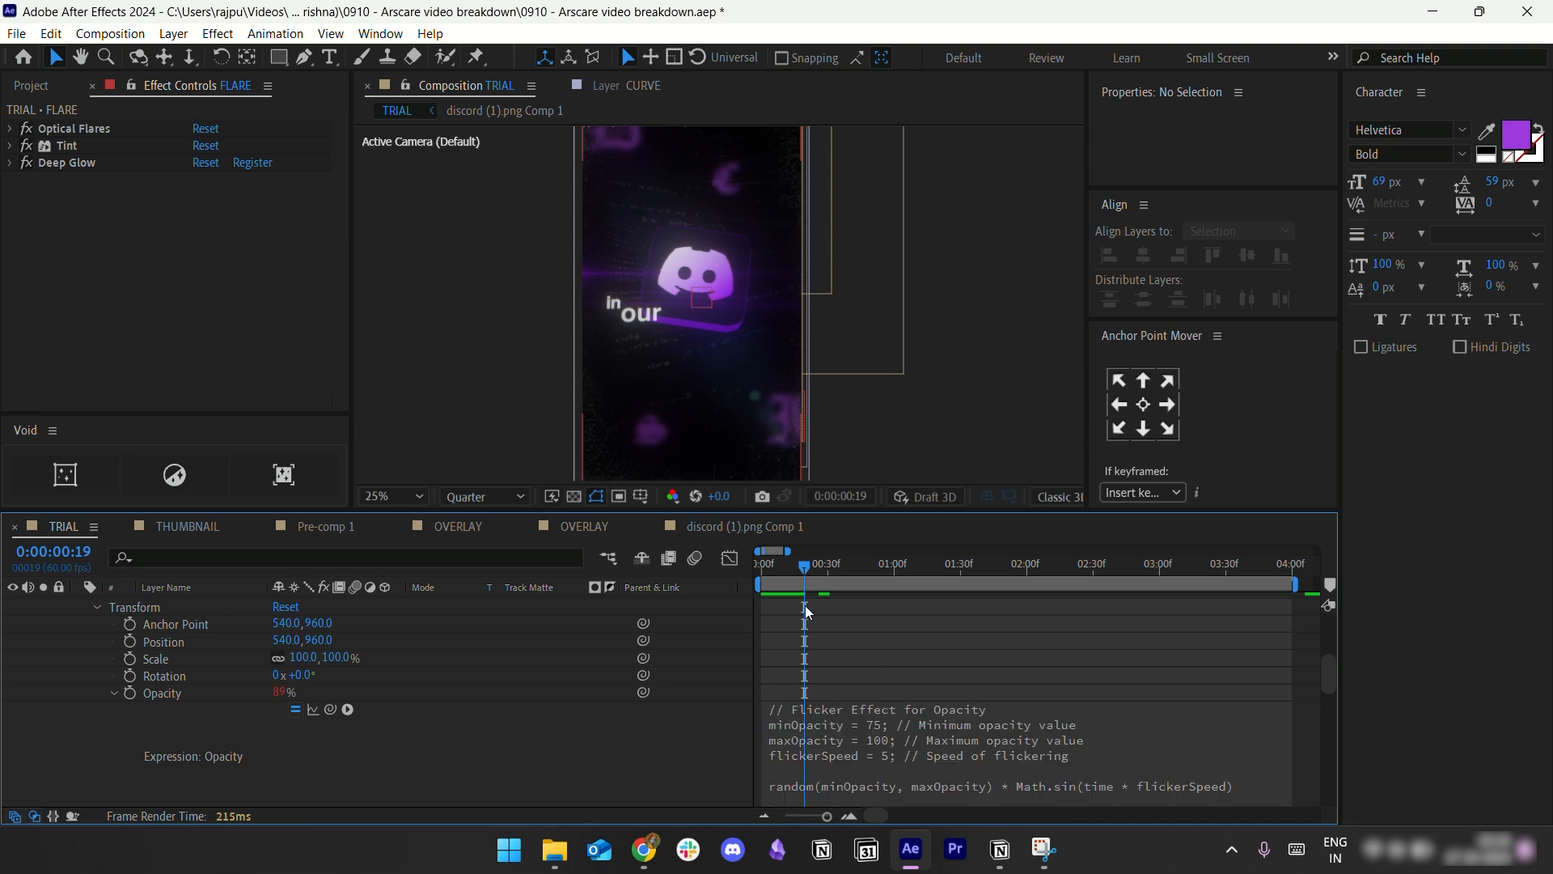
key(Home)
scroll(58, 645, up, 10)
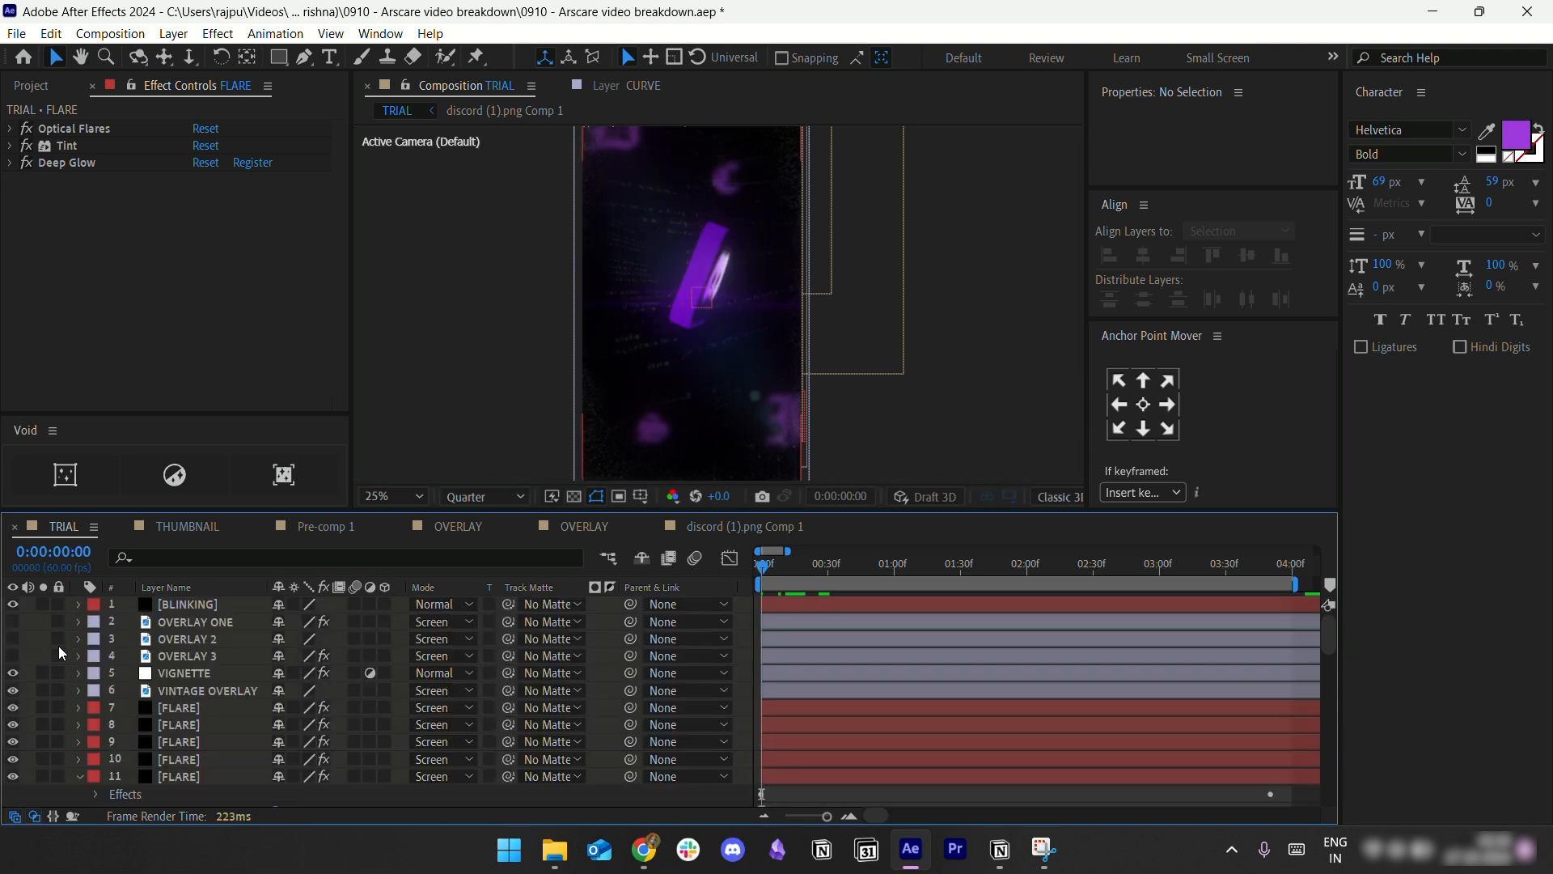
click(78, 776)
Step: Scrub the composition to about 0:00:01:06 to view the frame, and return to the start
scroll(768, 335, down, 2)
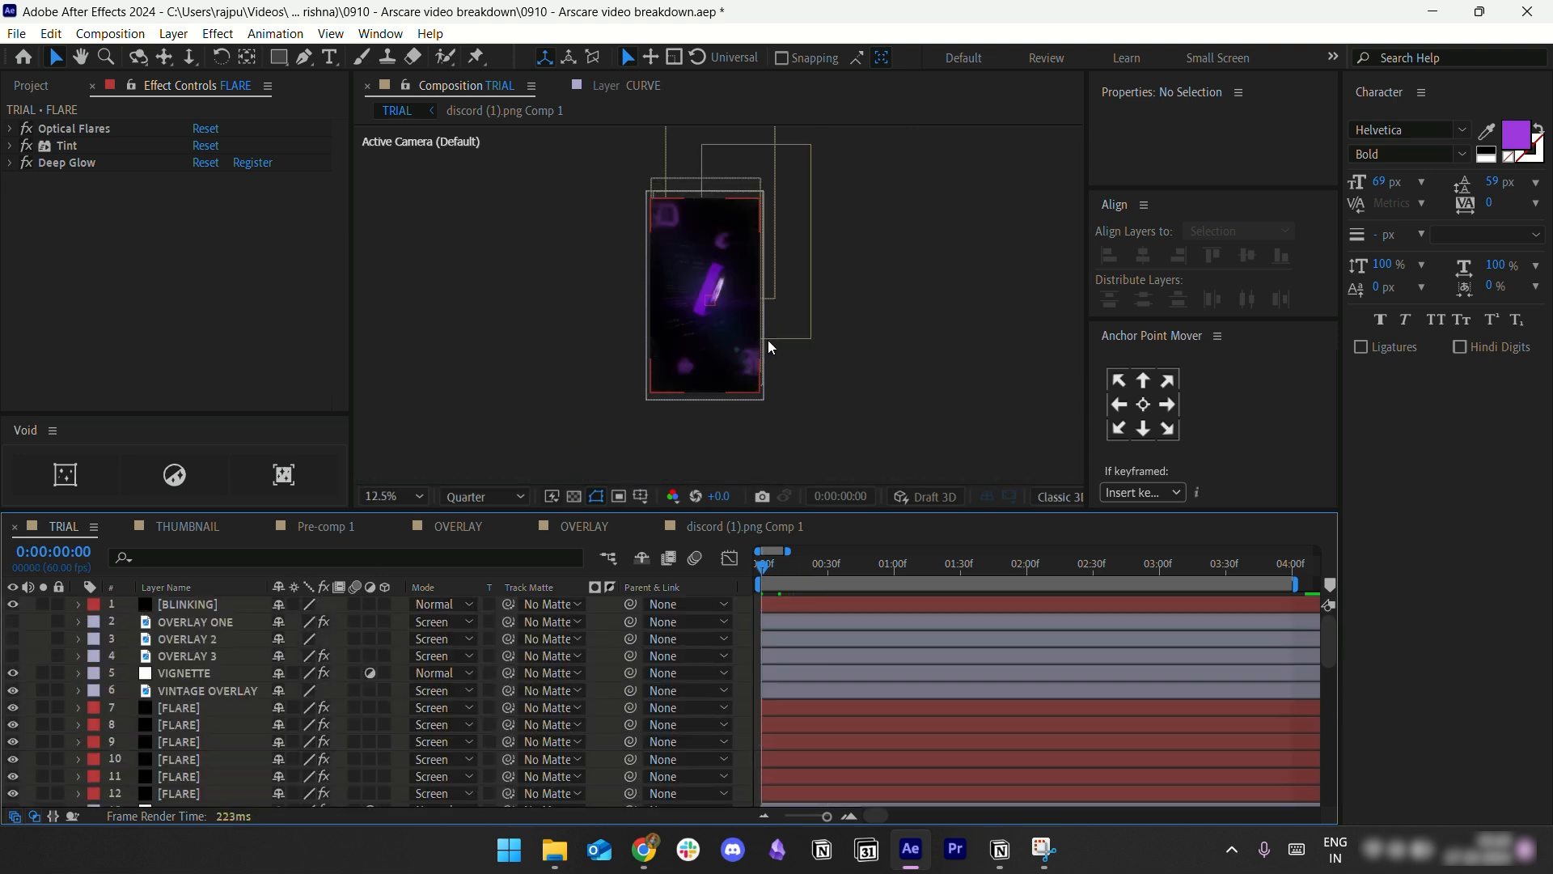
drag(790, 574, 907, 569)
scroll(794, 317, up, 1)
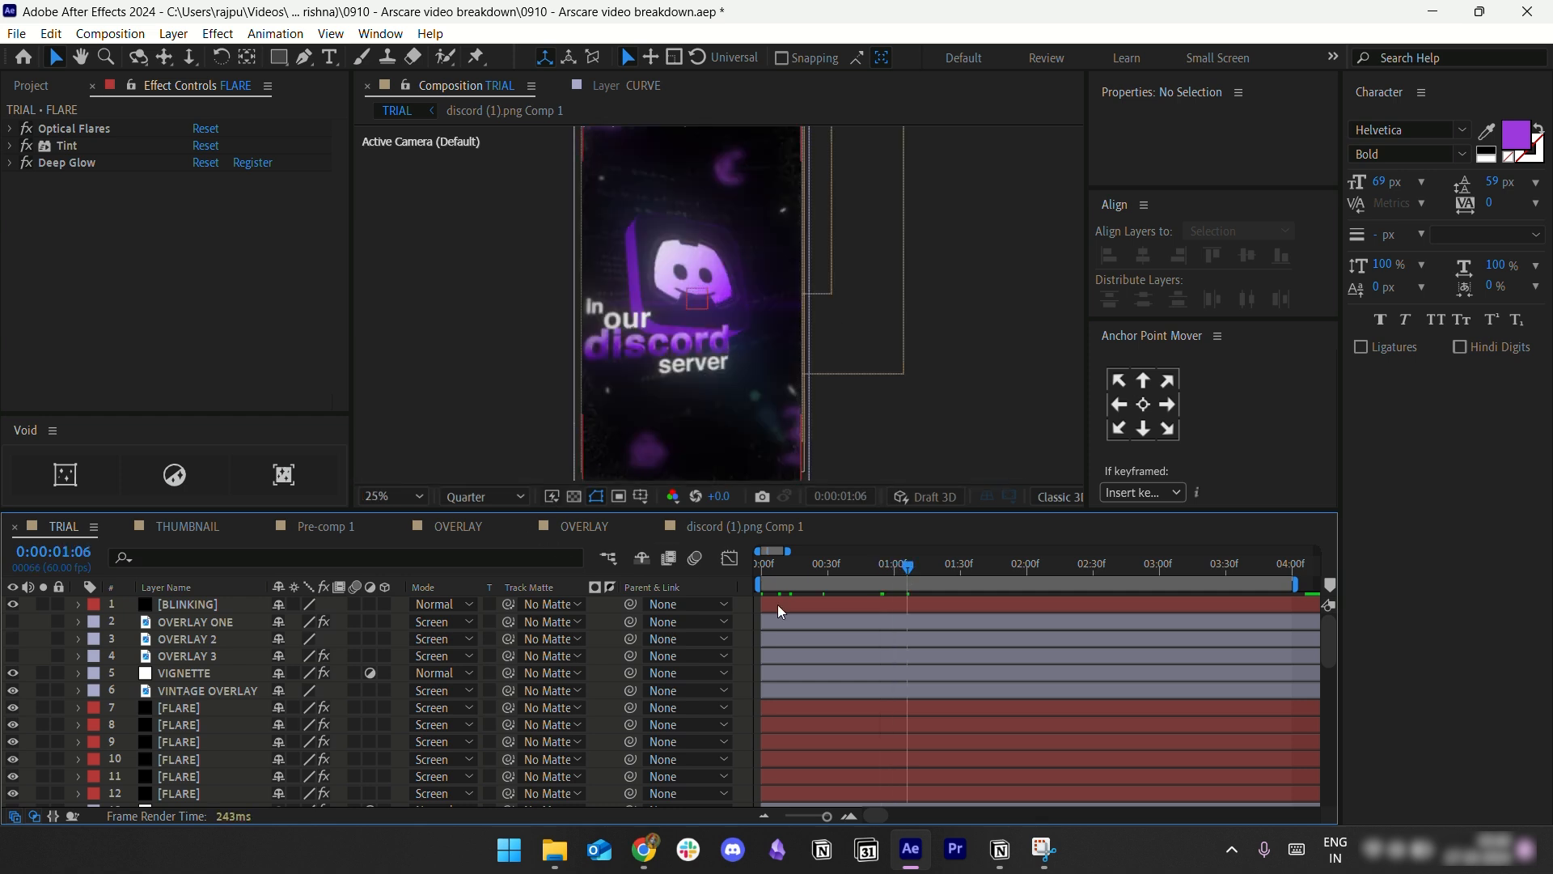
click(758, 571)
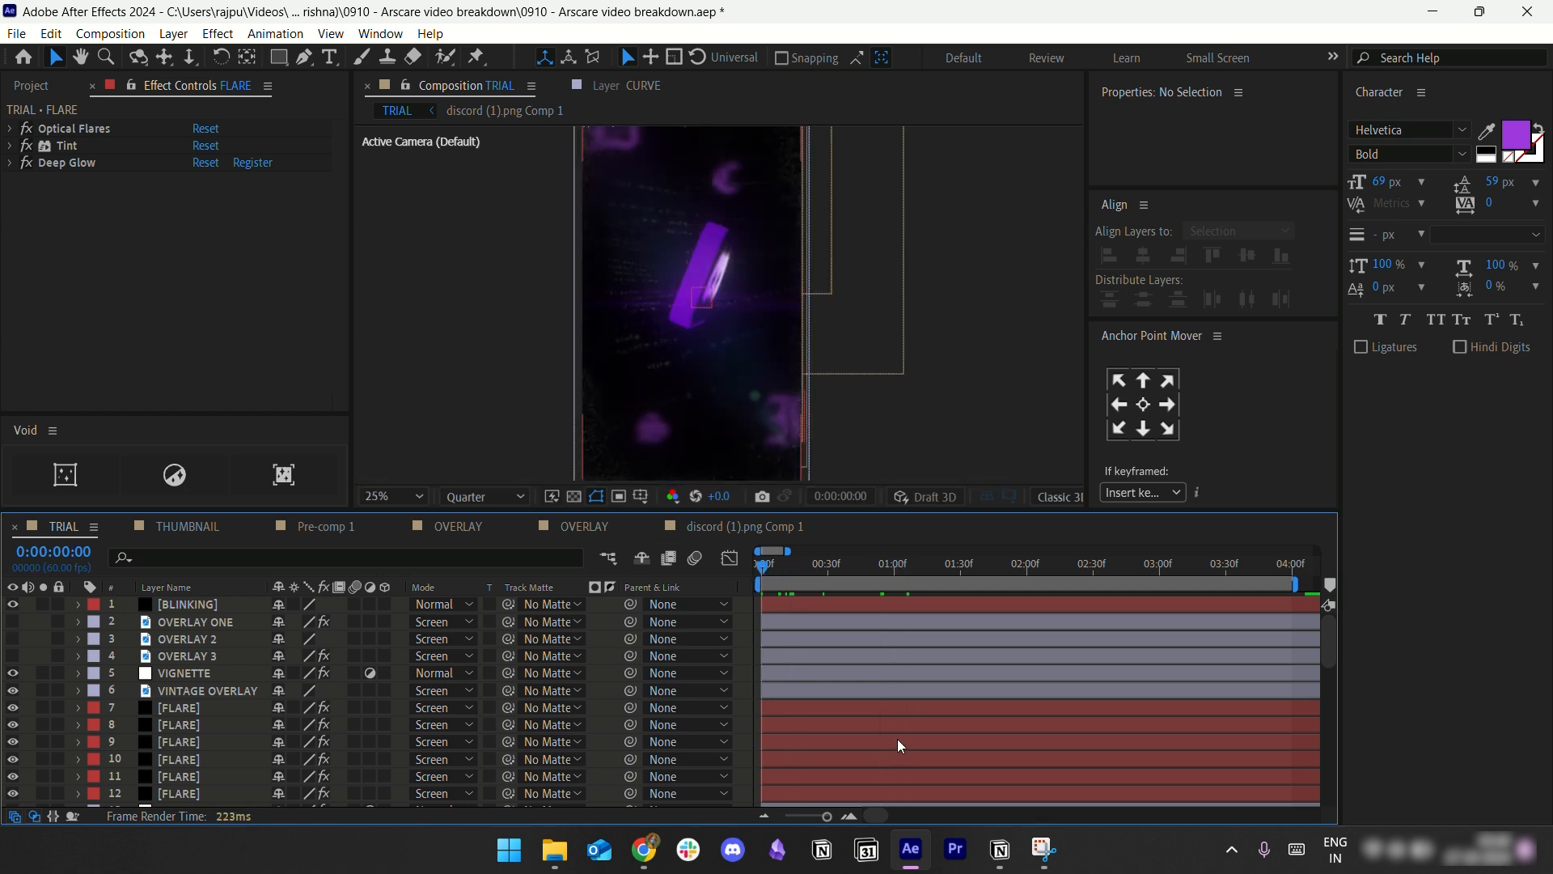
Step: Play the first two seconds of the TRIAL composition repeatedly to review the combined flare, vignette and blinking effects
click(765, 816)
click(764, 815)
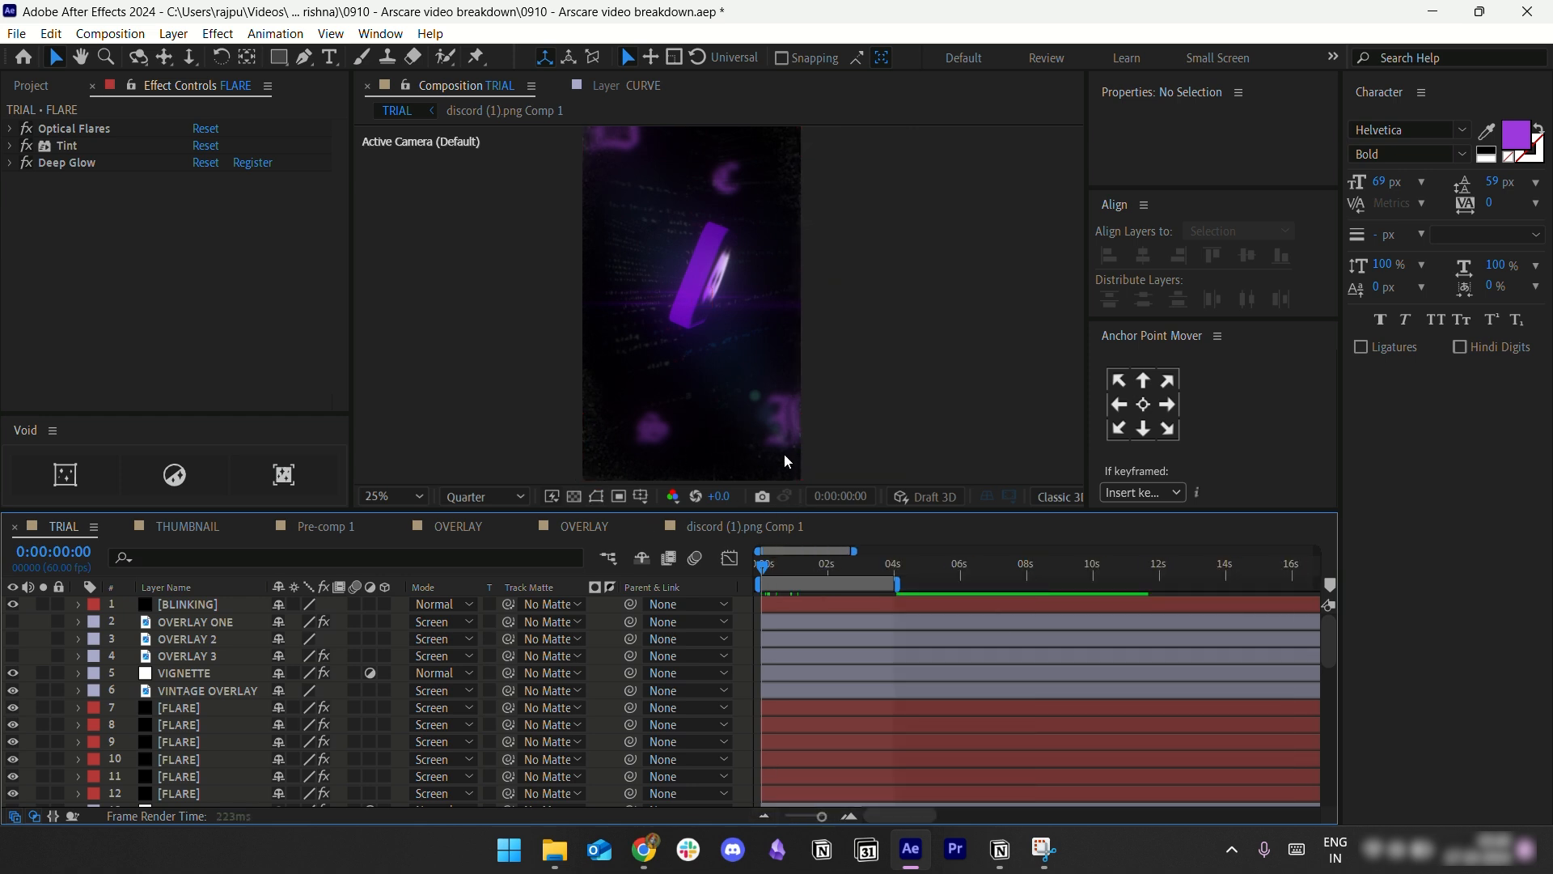
key(space)
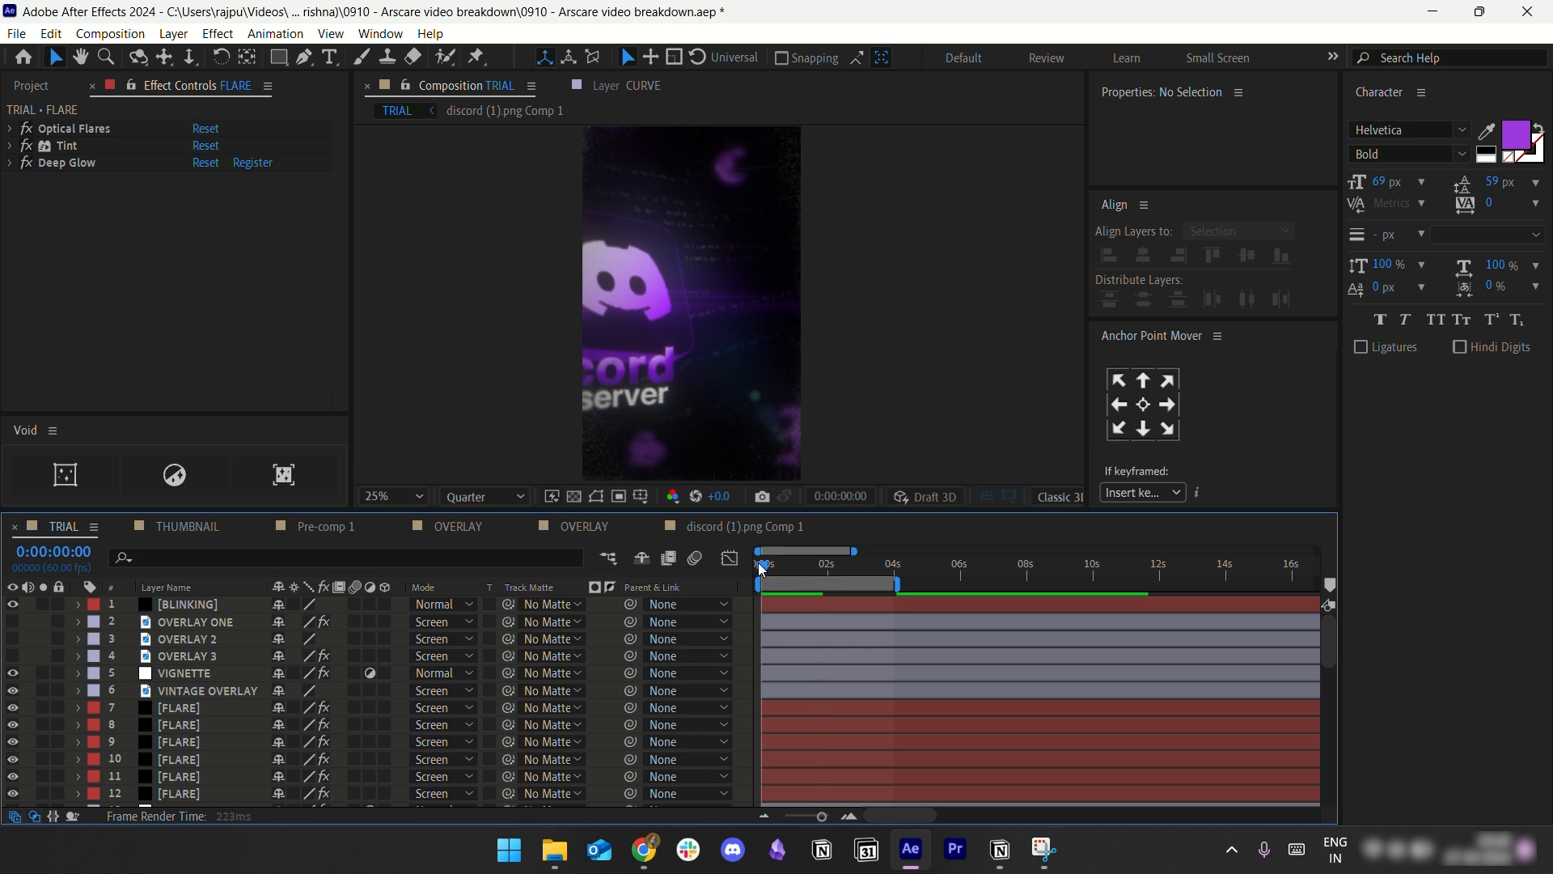
key(space)
key(space)
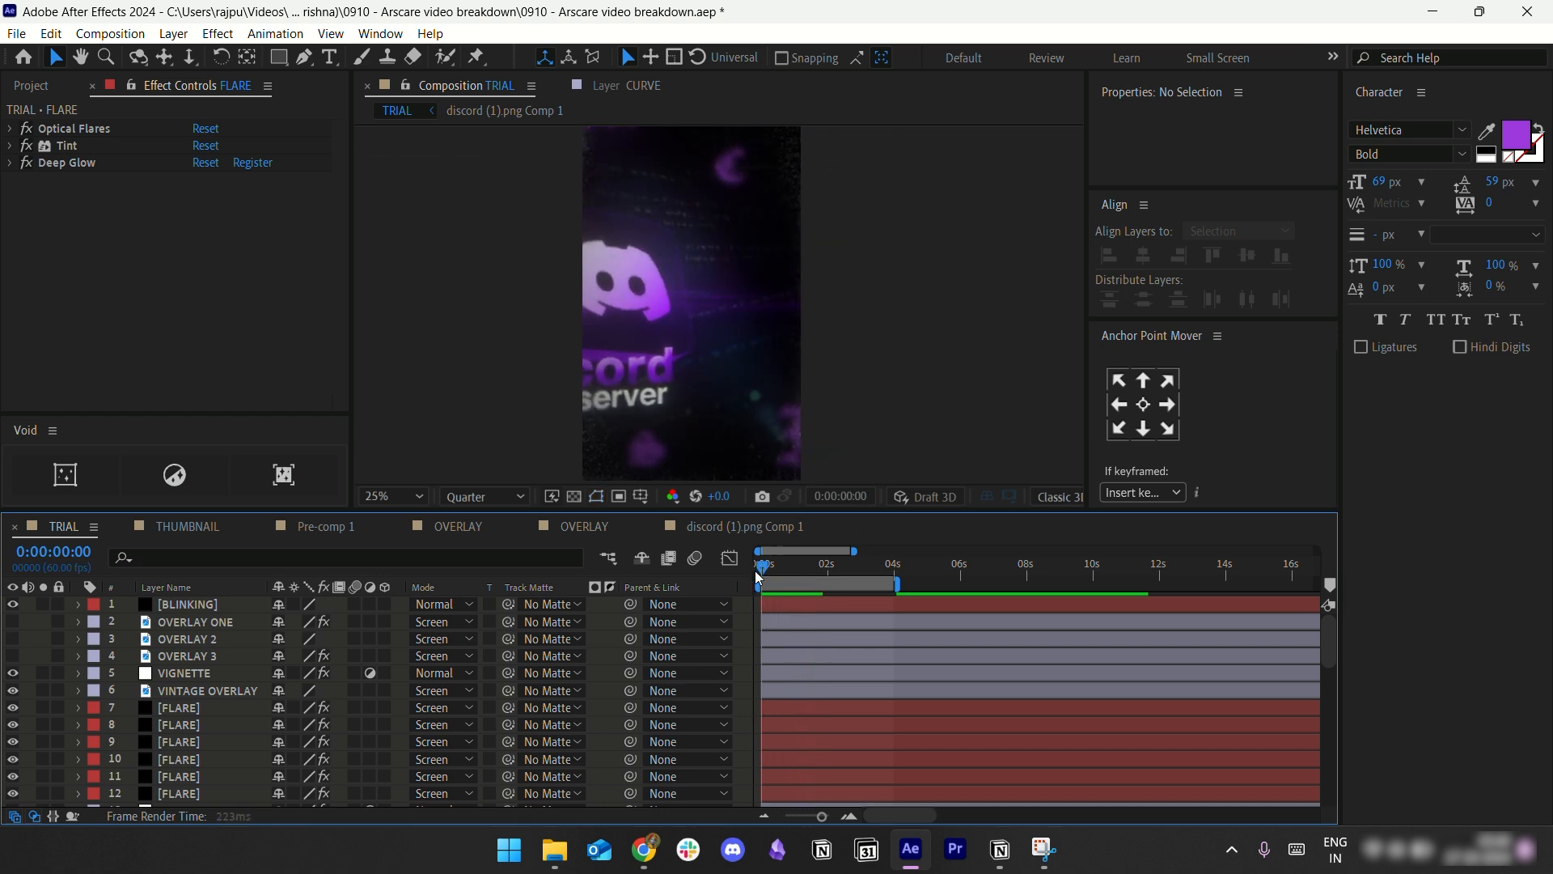
key(space)
key(space)
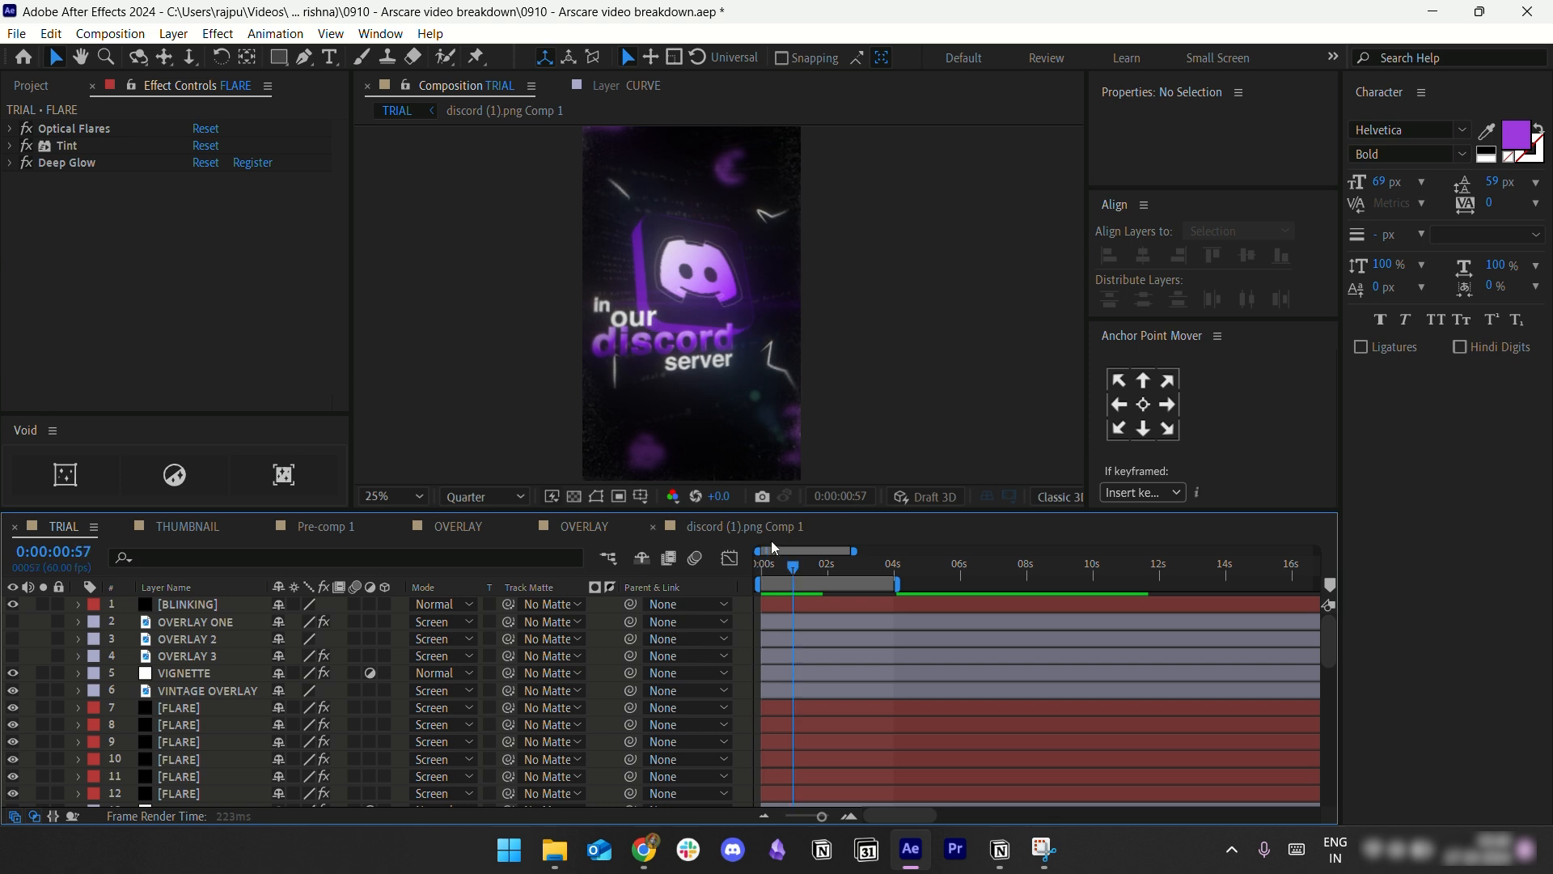
drag(791, 567, 740, 576)
key(space)
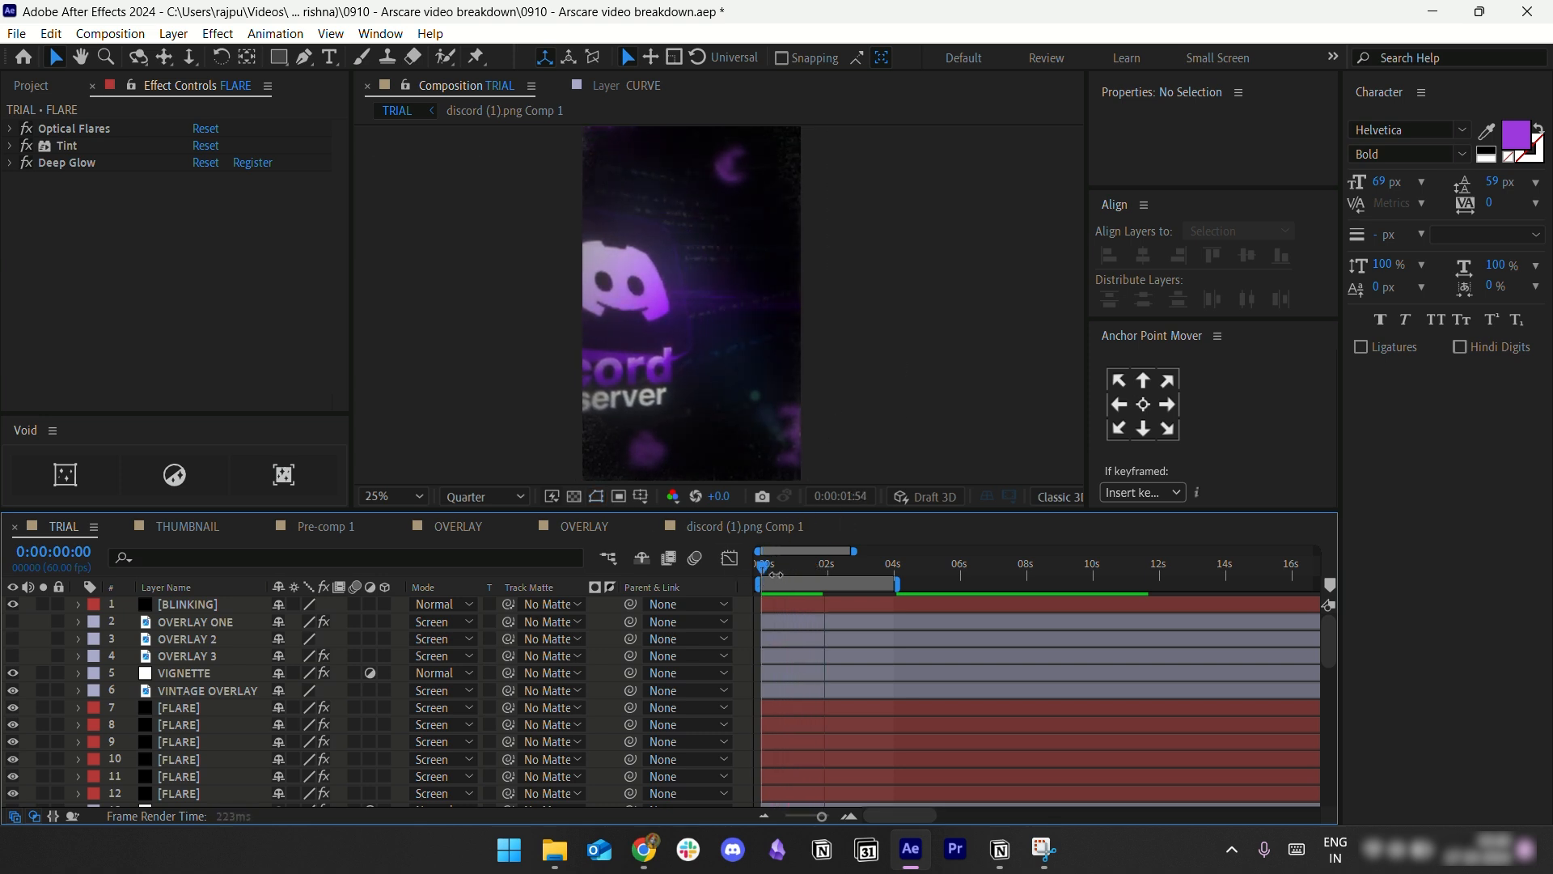
key(space)
key(space)
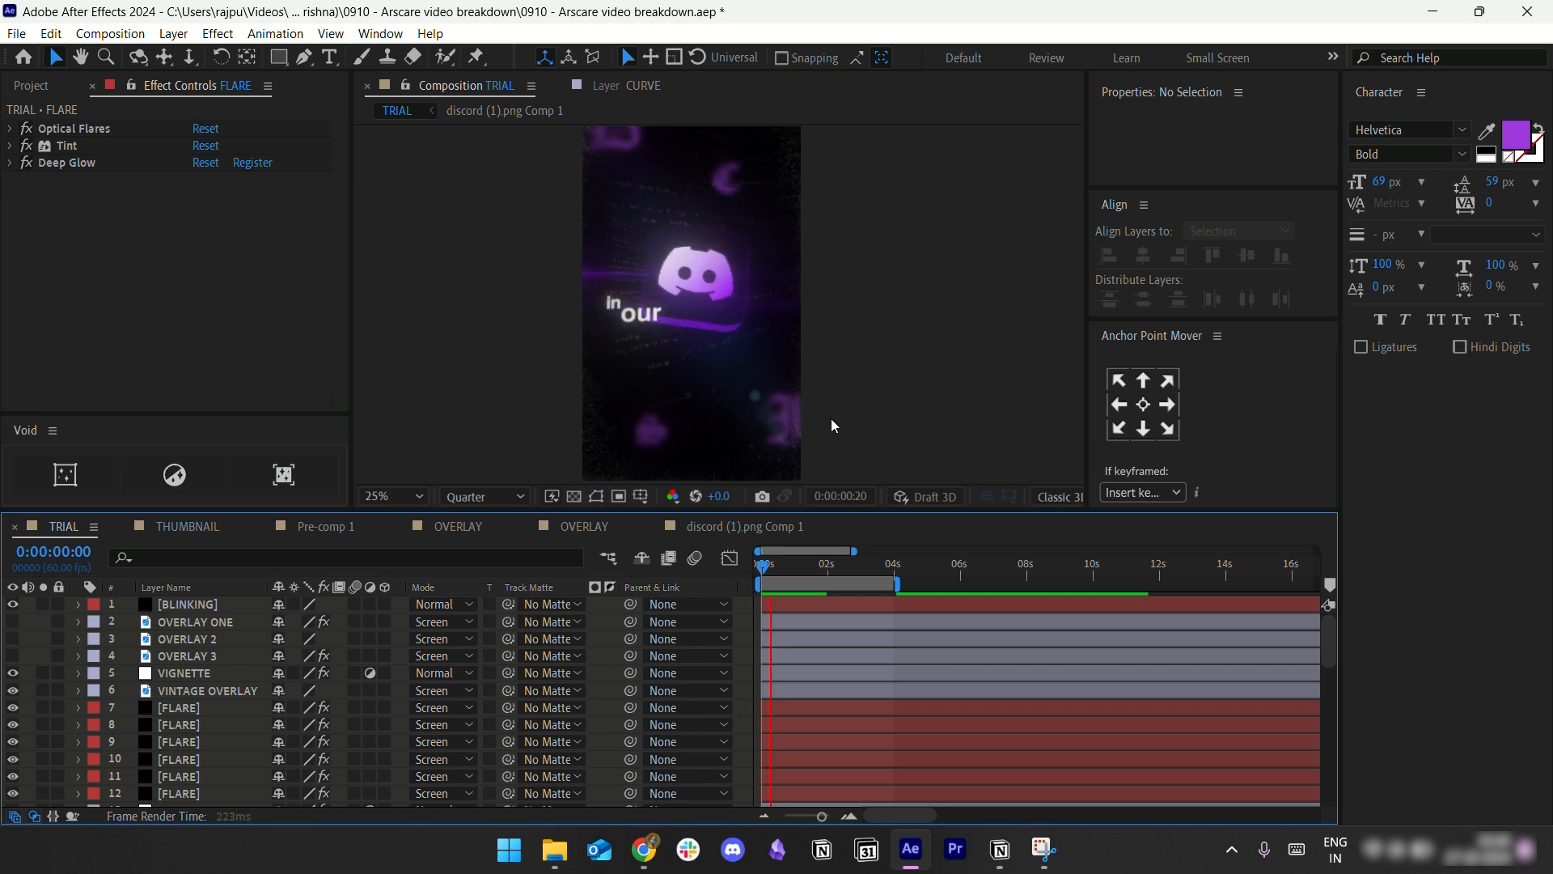
key(space)
drag(783, 568, 763, 568)
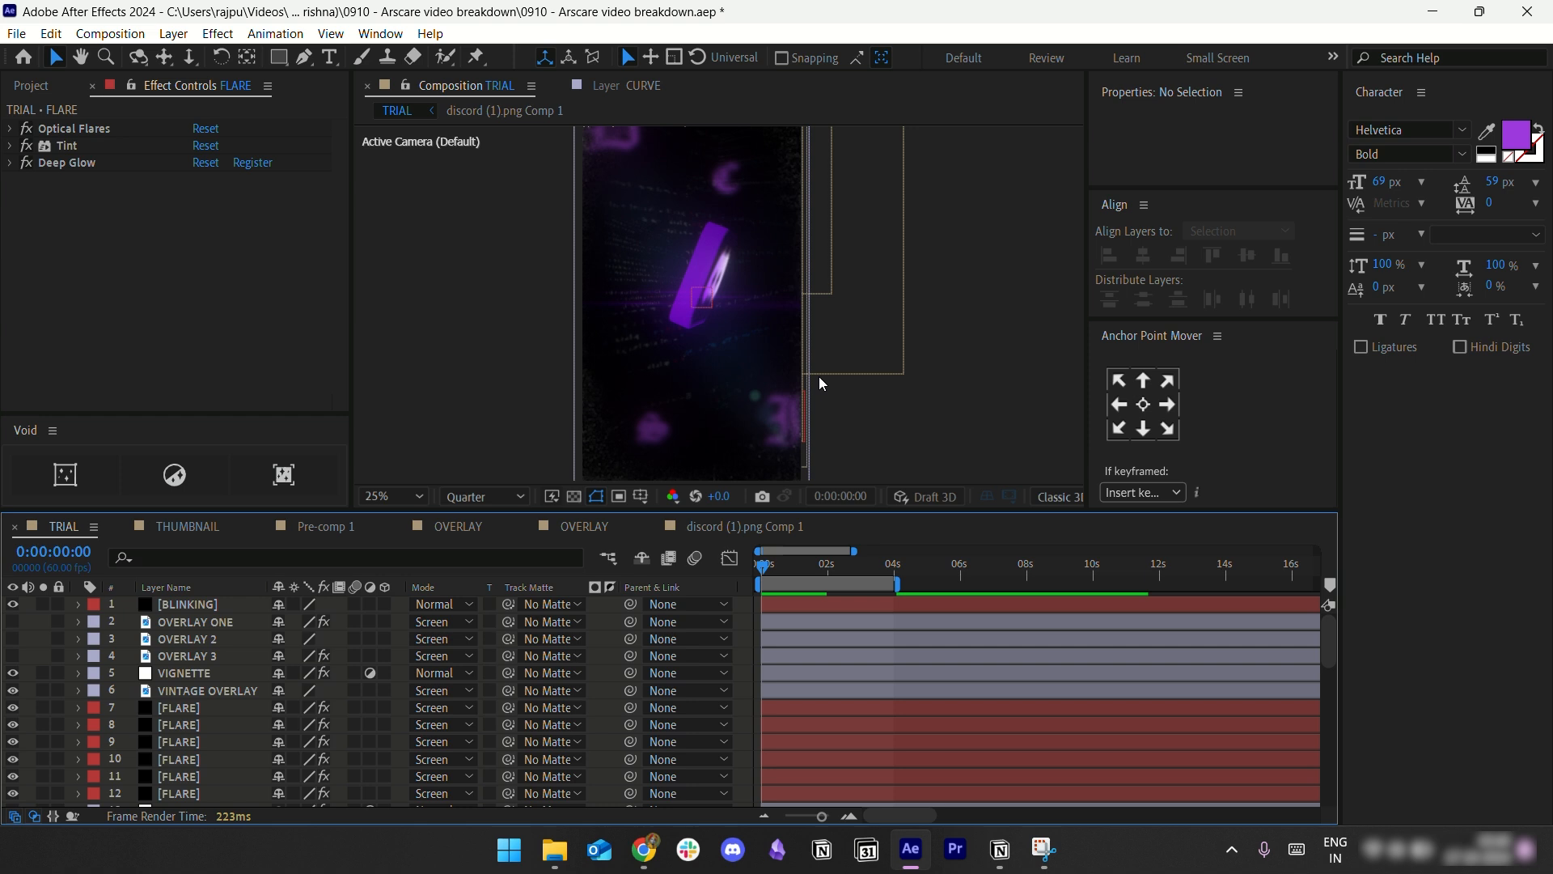
Step: Play the TRIAL composition, scrub it to about 0:00:03:52 to review the animation, and return to the first frame
key(space)
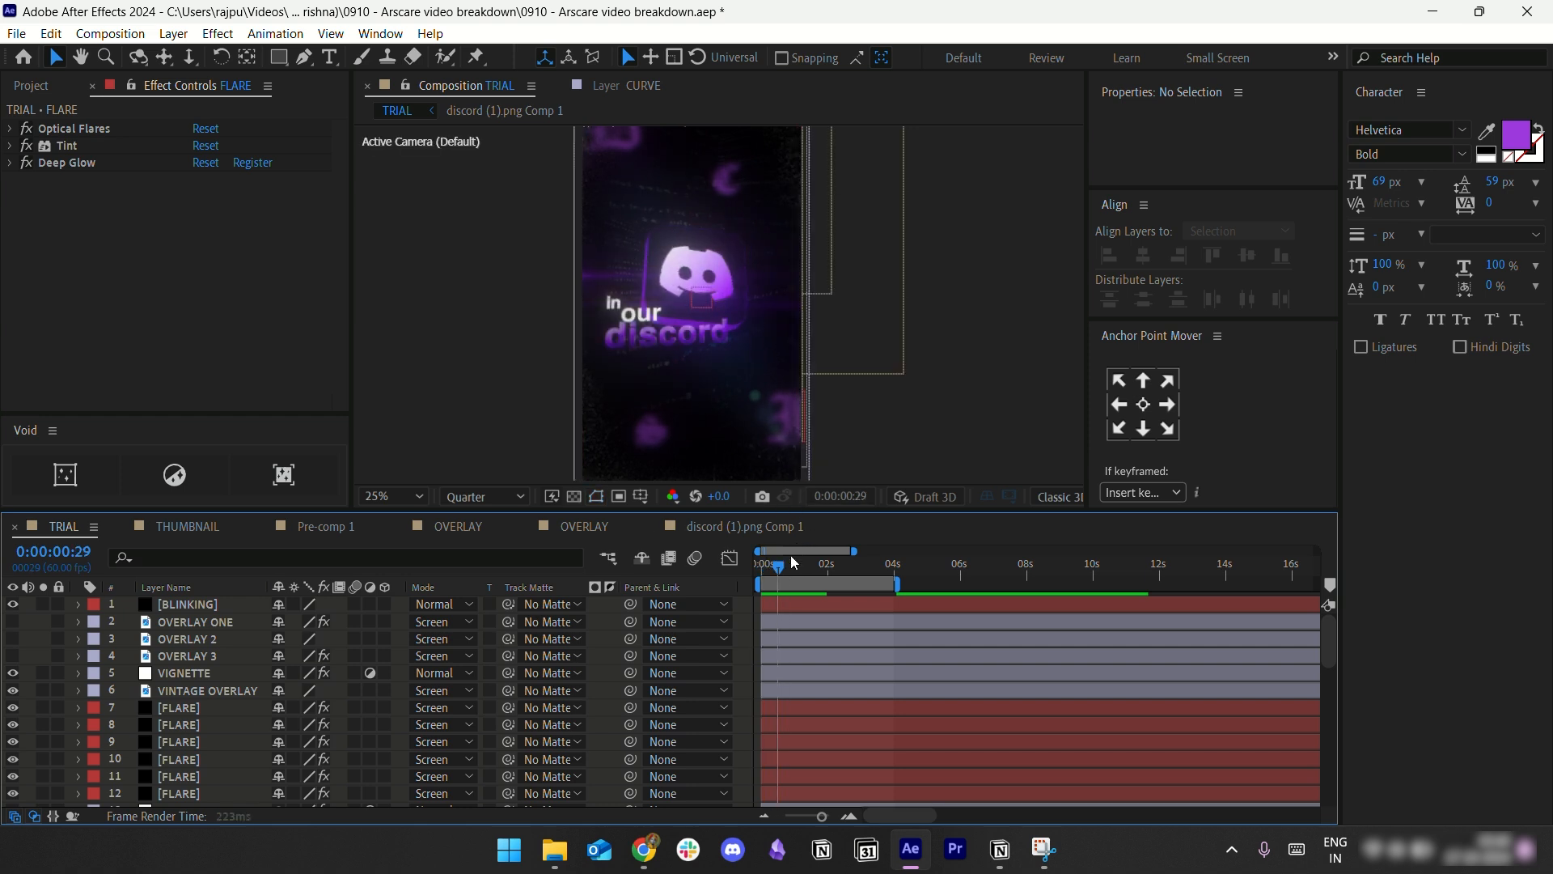
click(809, 571)
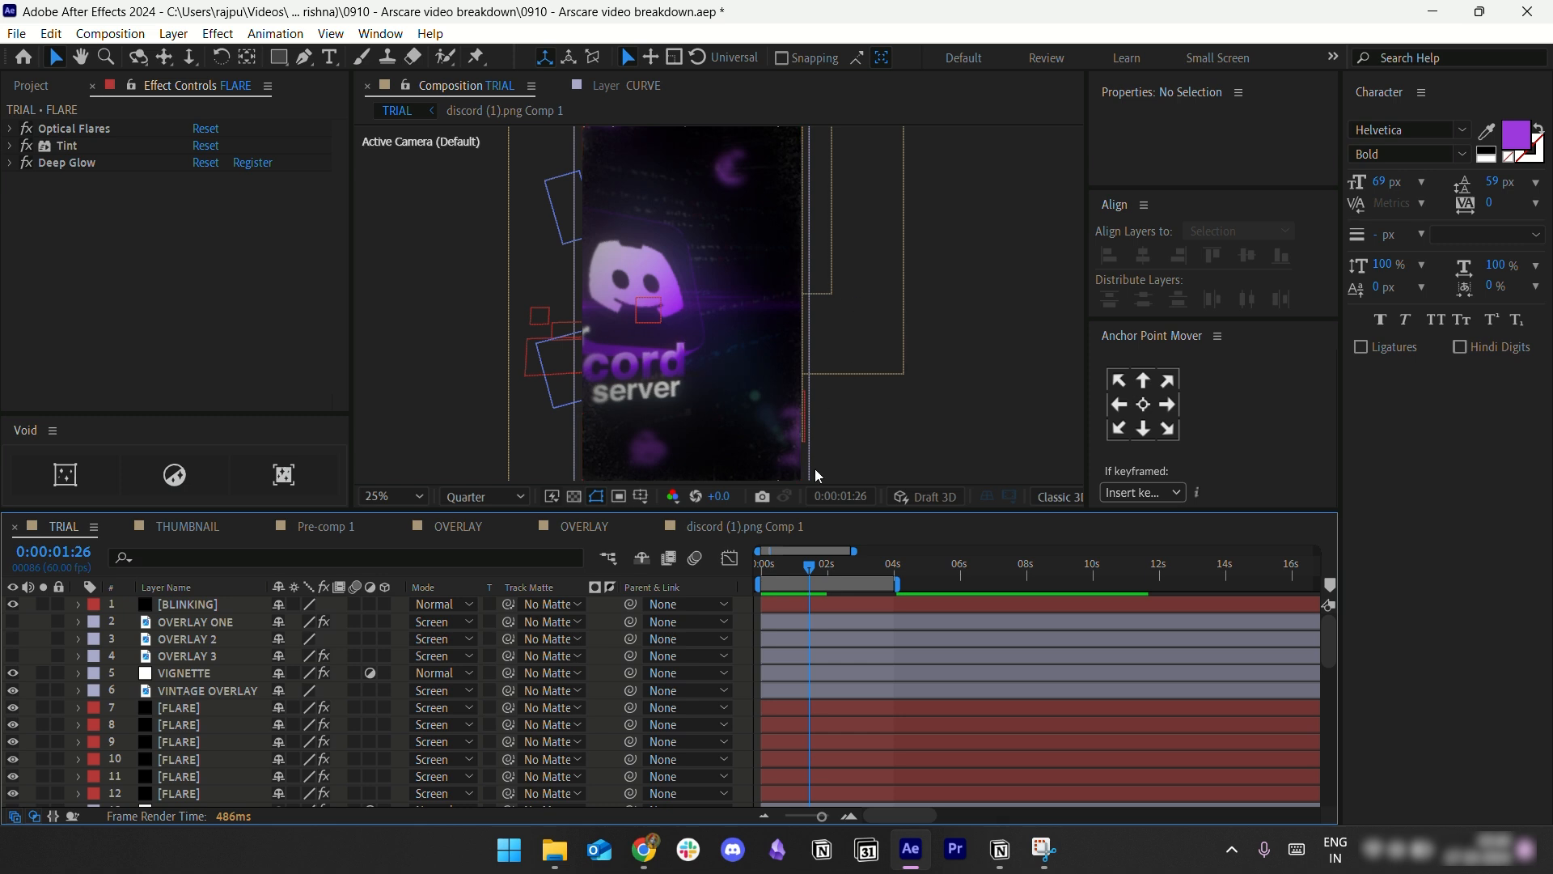
drag(813, 566, 891, 566)
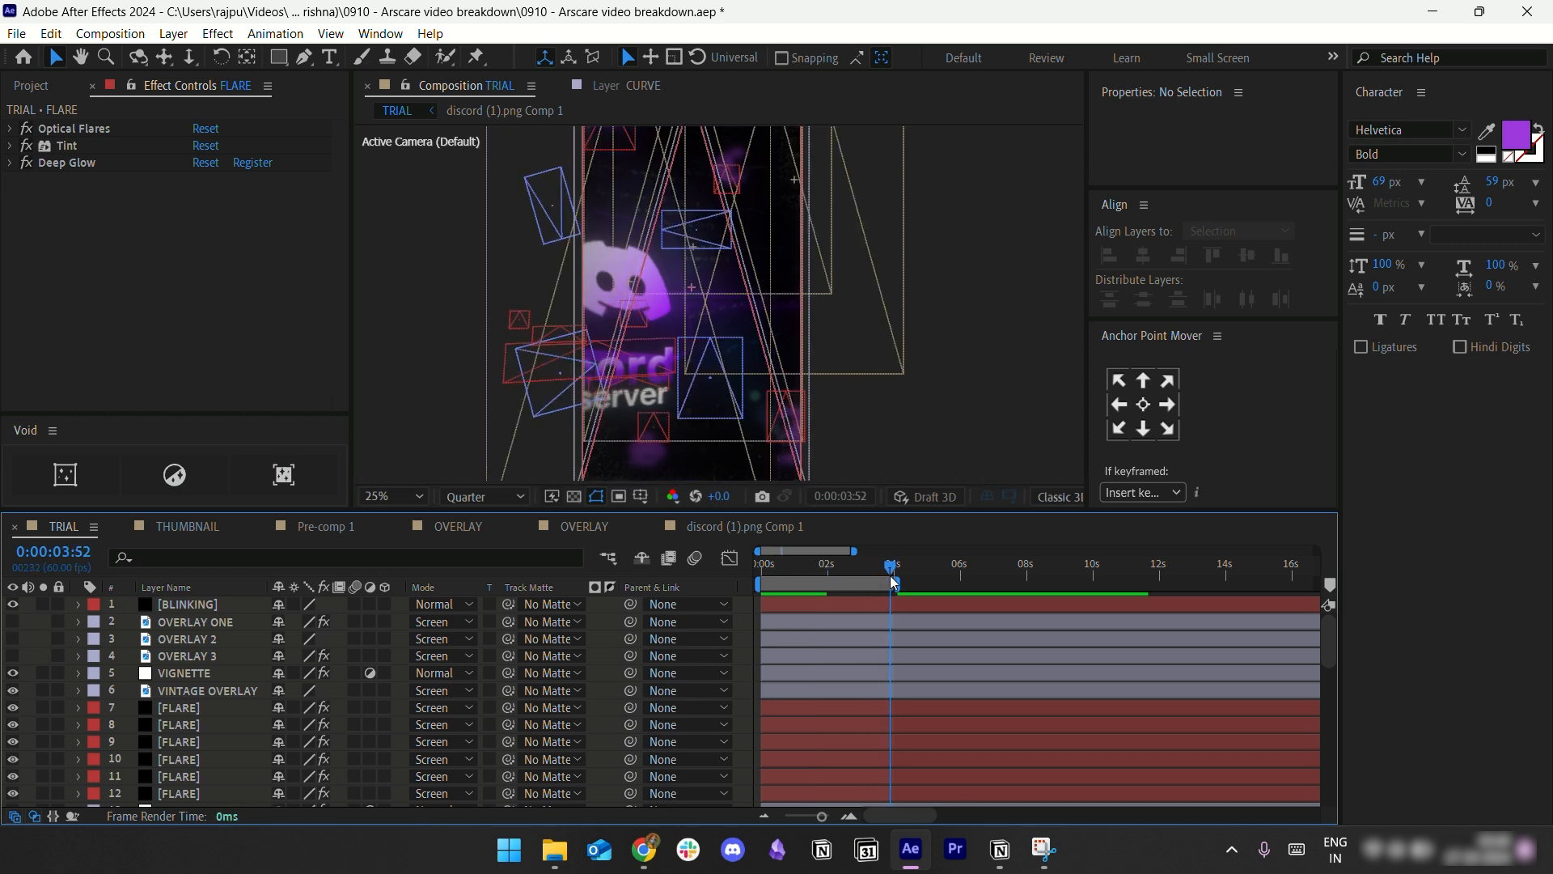
key(Home)
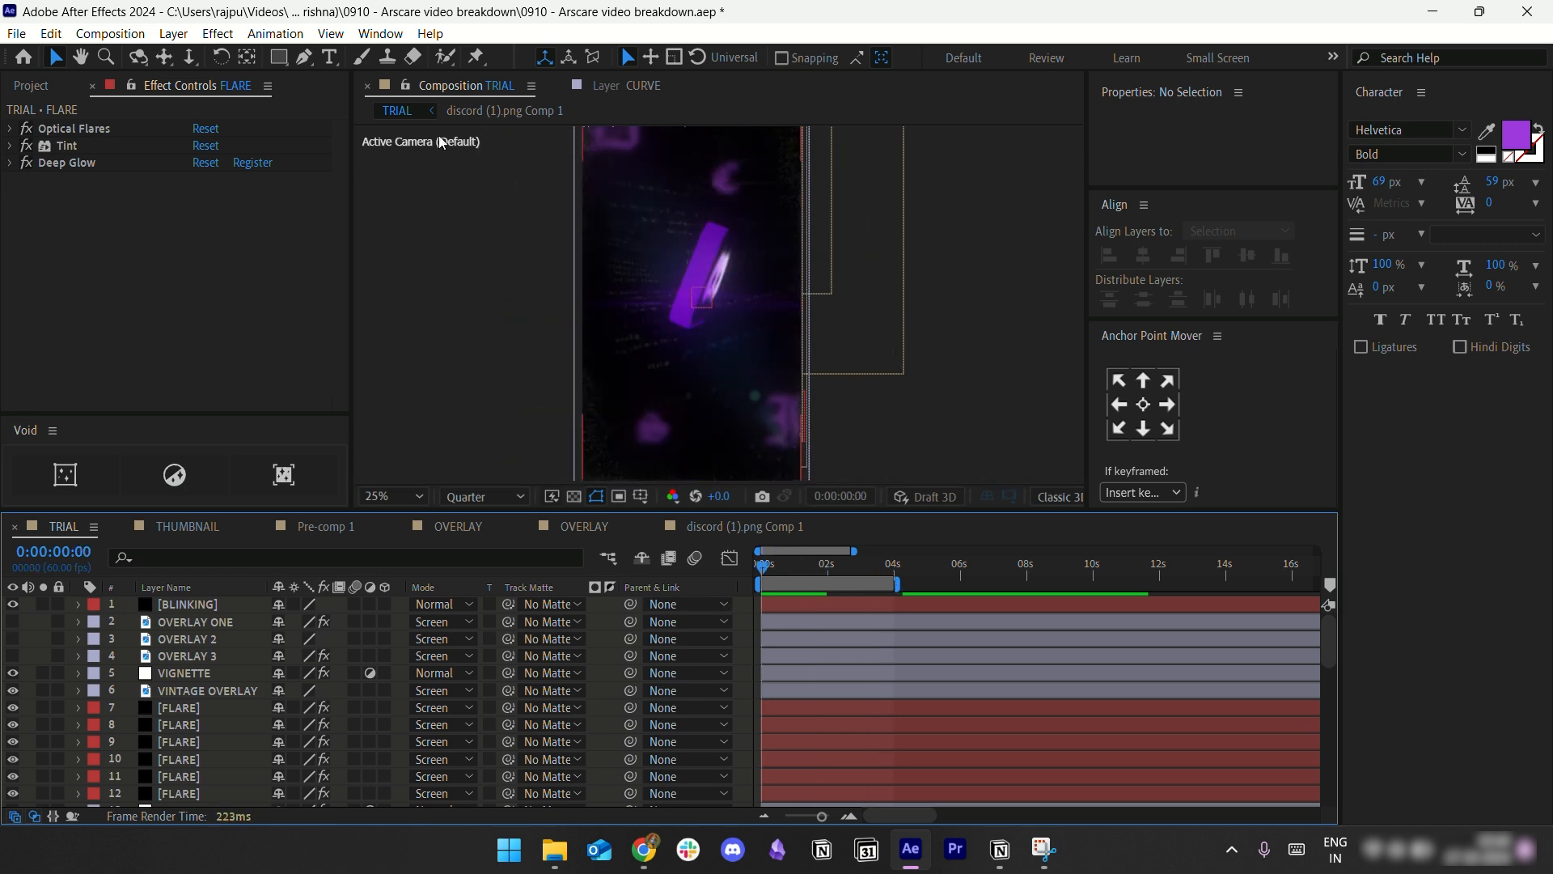
Step: Show the project's assets and look through the TRIAL layer stack from top to bottom and back
click(41, 87)
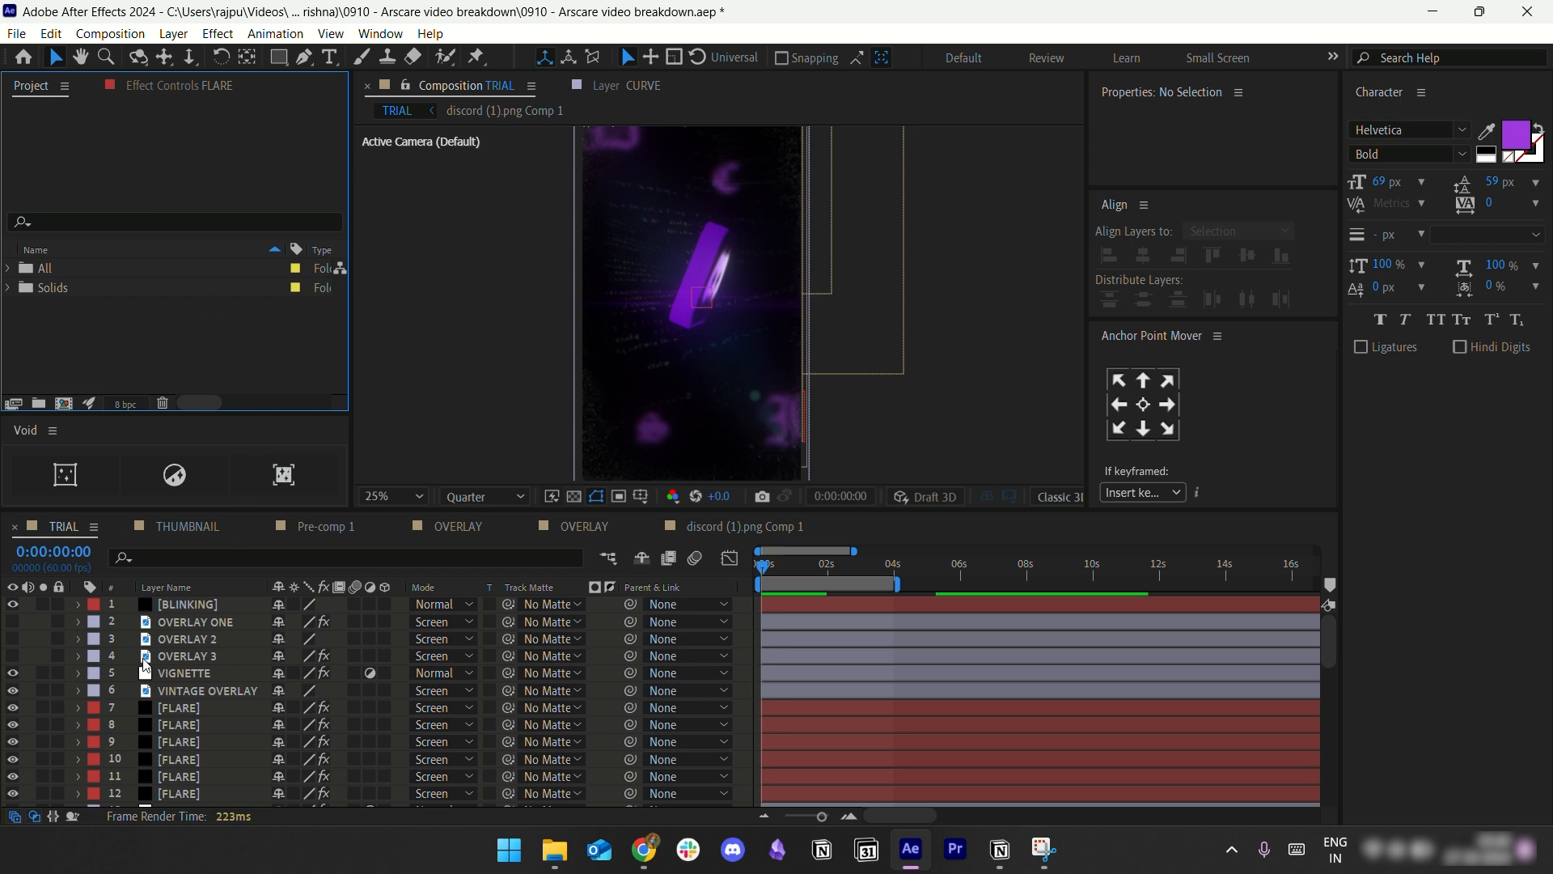
scroll(144, 665, down, 10)
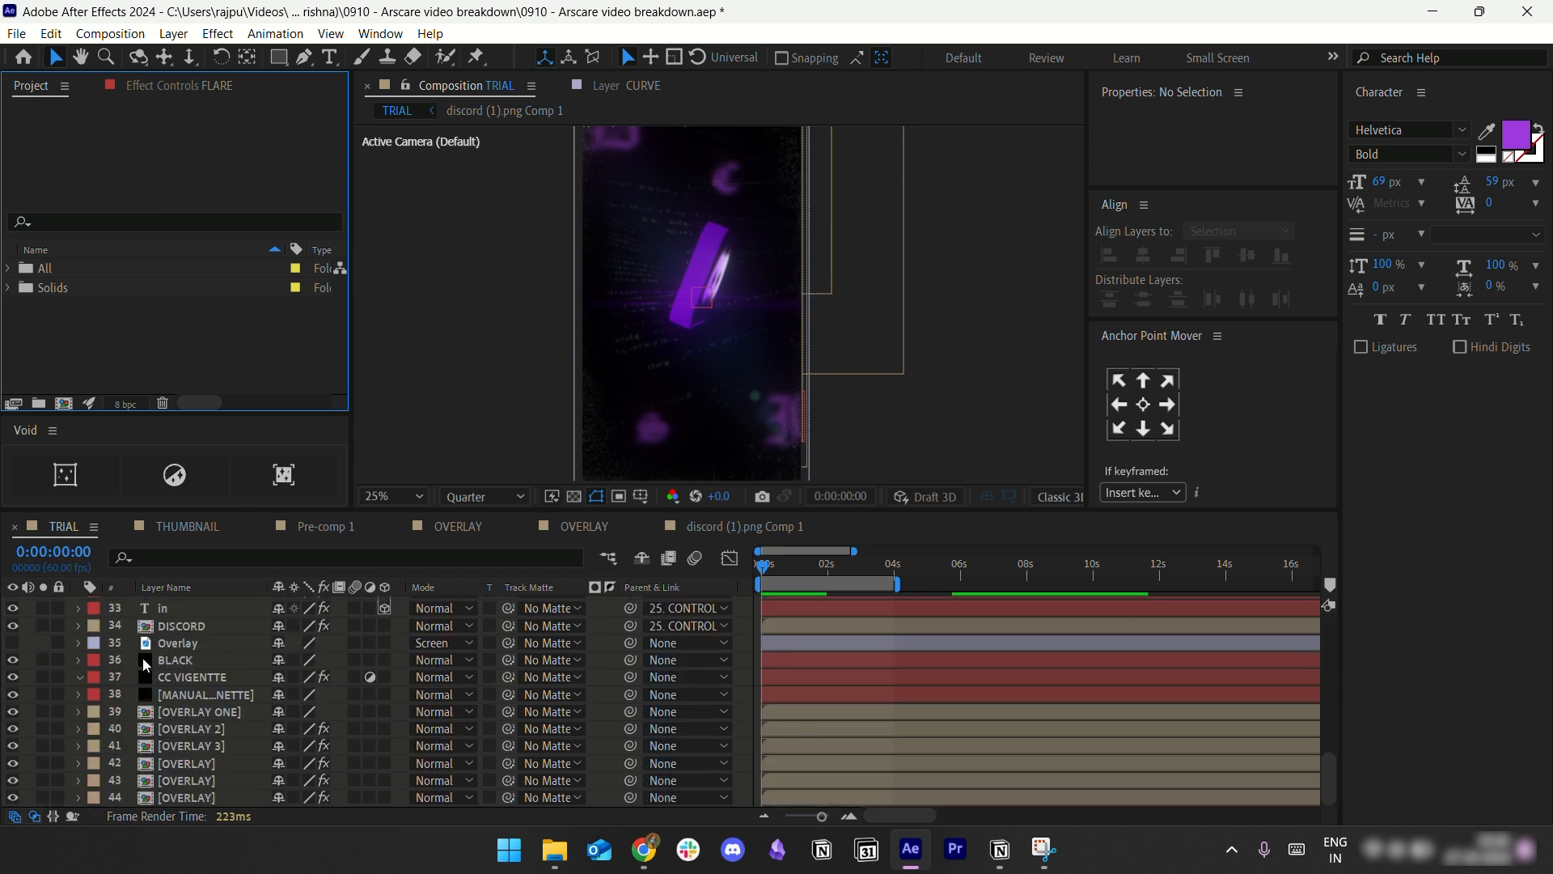
scroll(143, 657, up, 10)
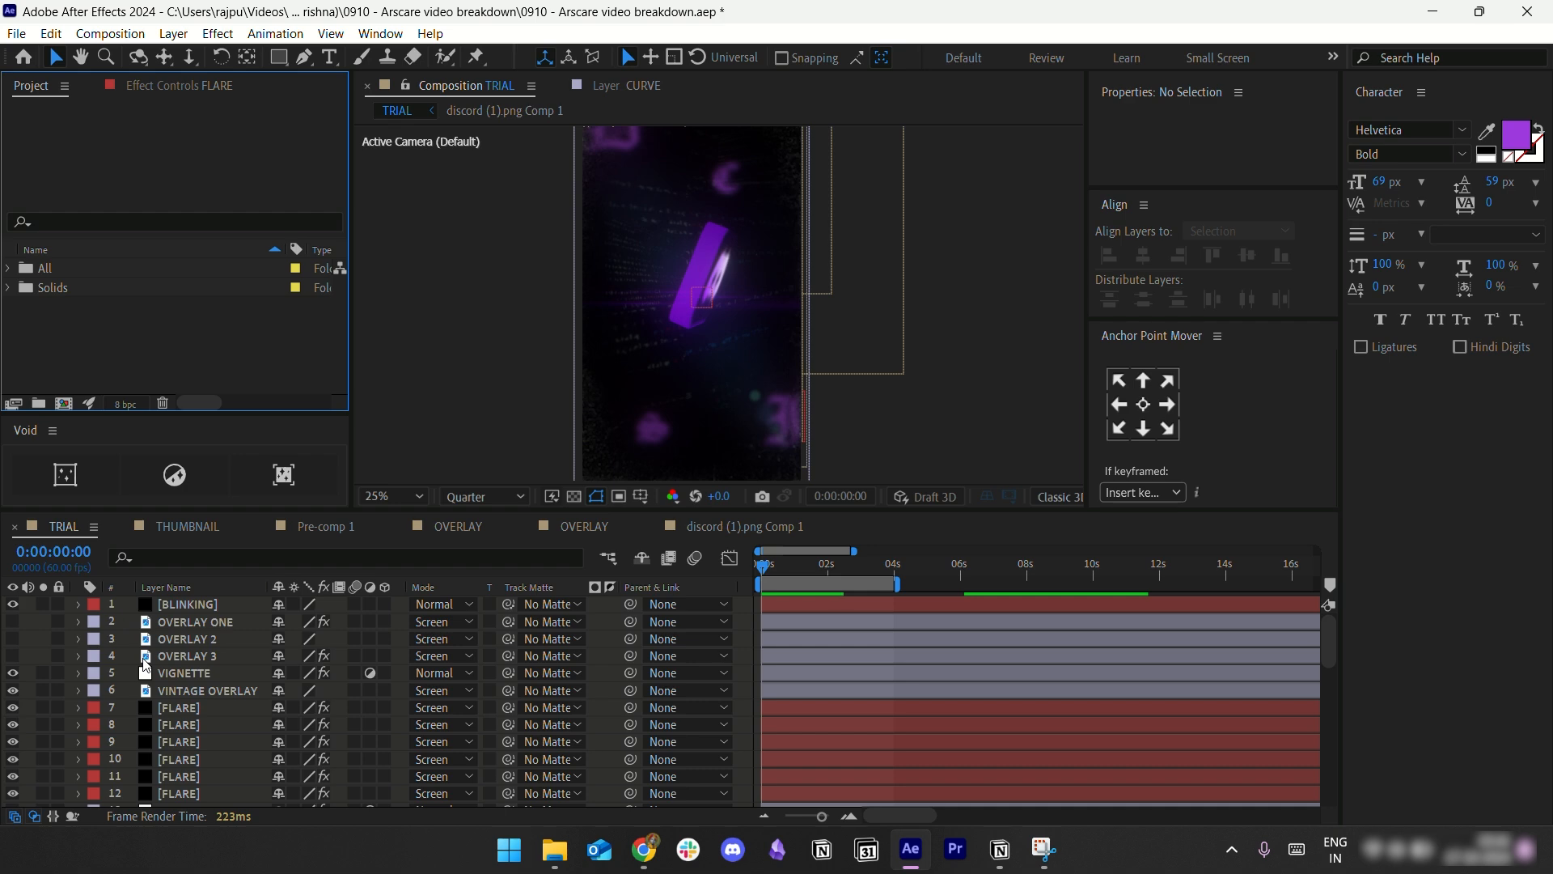
Step: Switch to Chrome, view the texture grain results on Pinterest, and open the Pinterest home feed
click(649, 852)
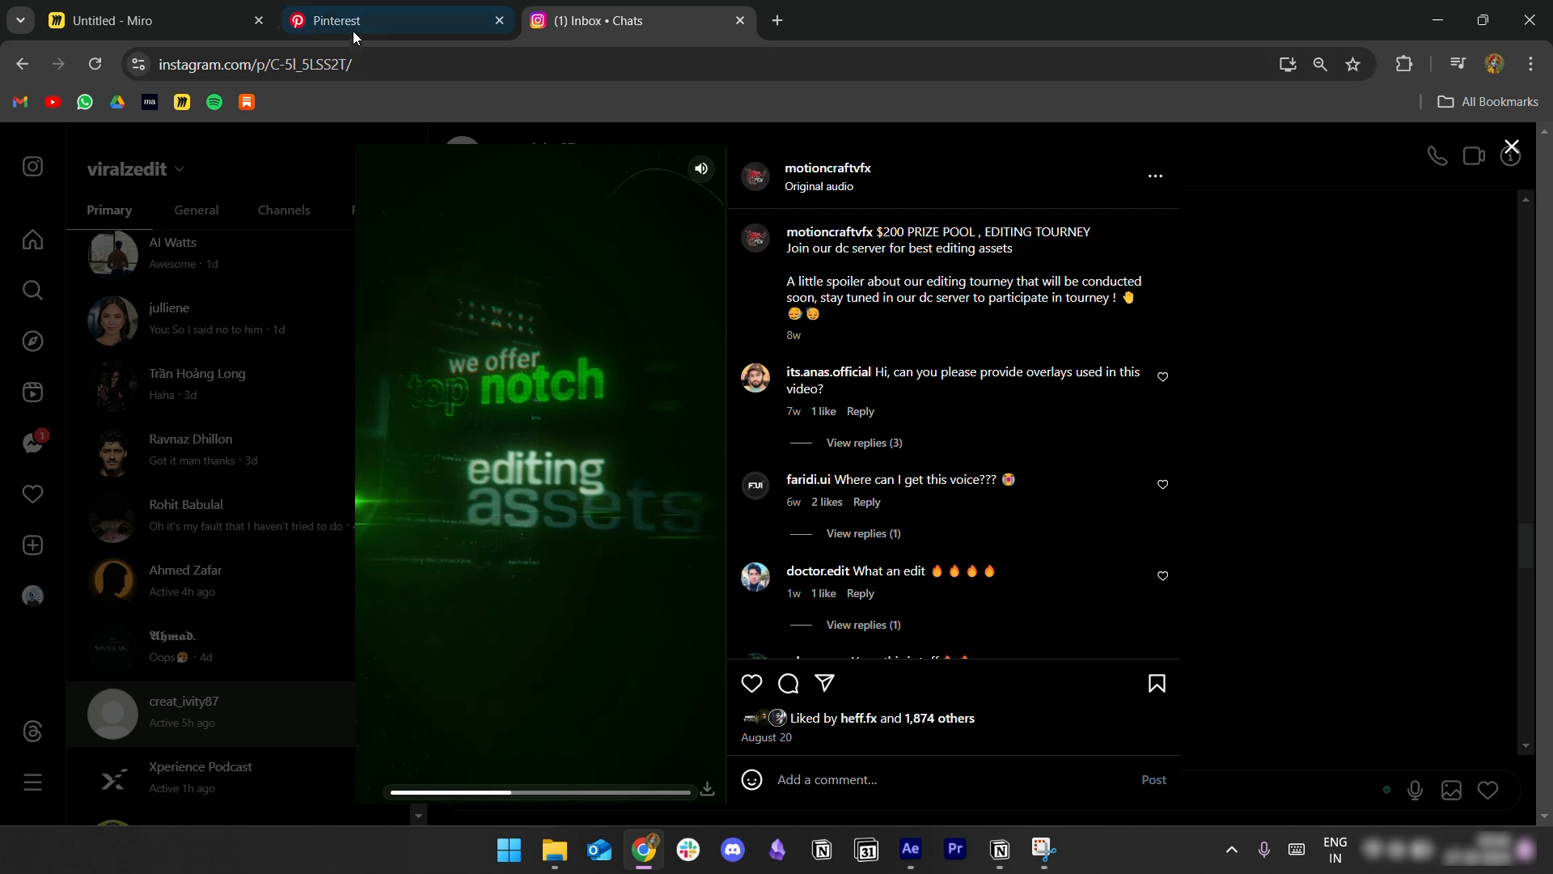
key(ctrl+1)
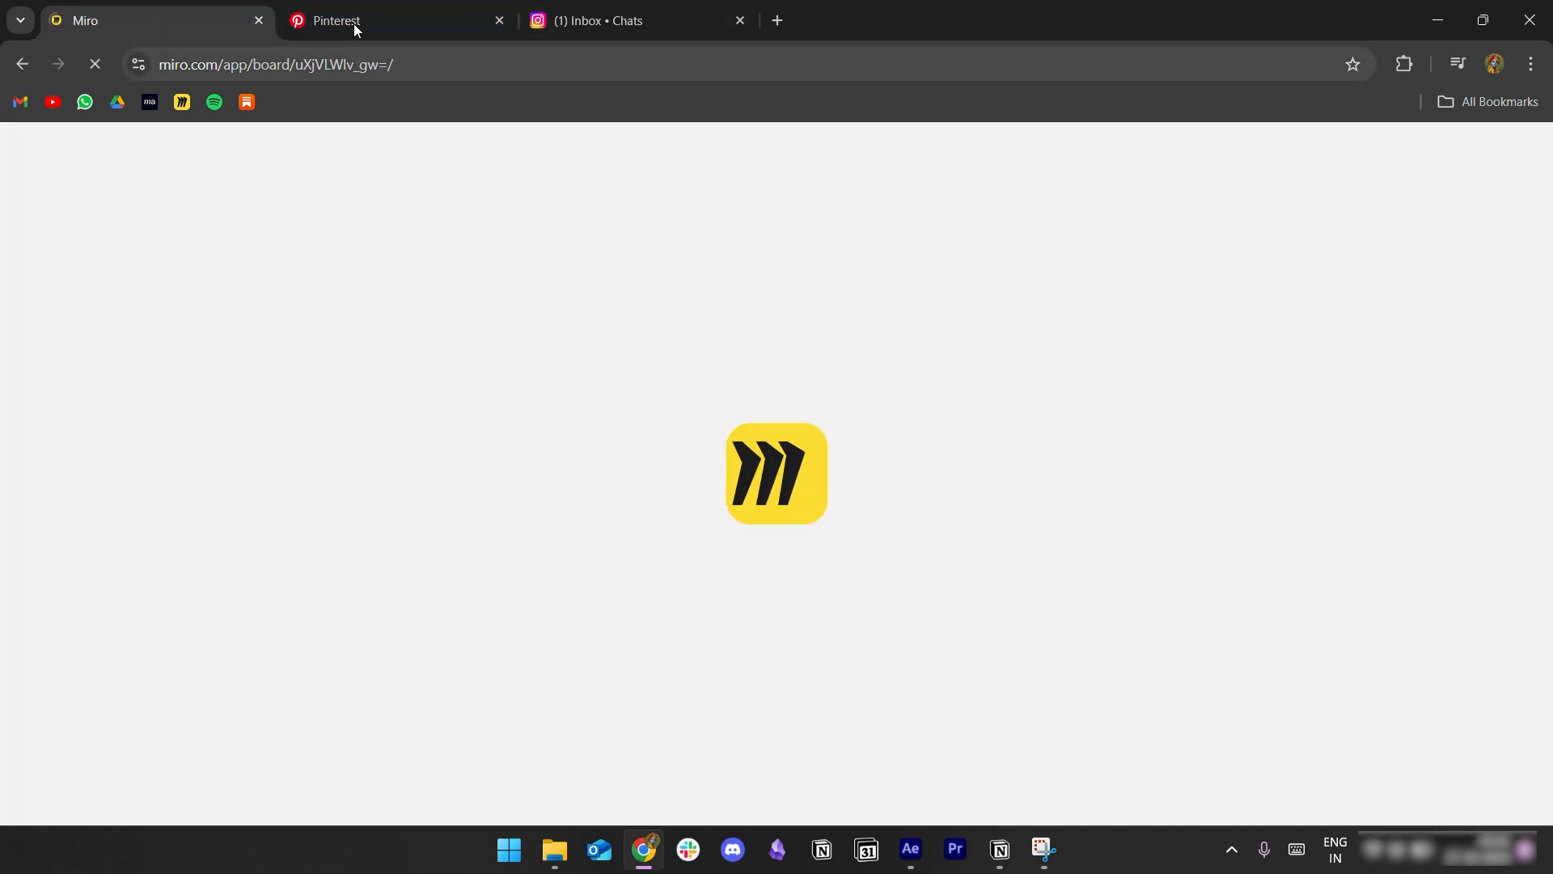
click(357, 30)
scroll(138, 575, up, 3)
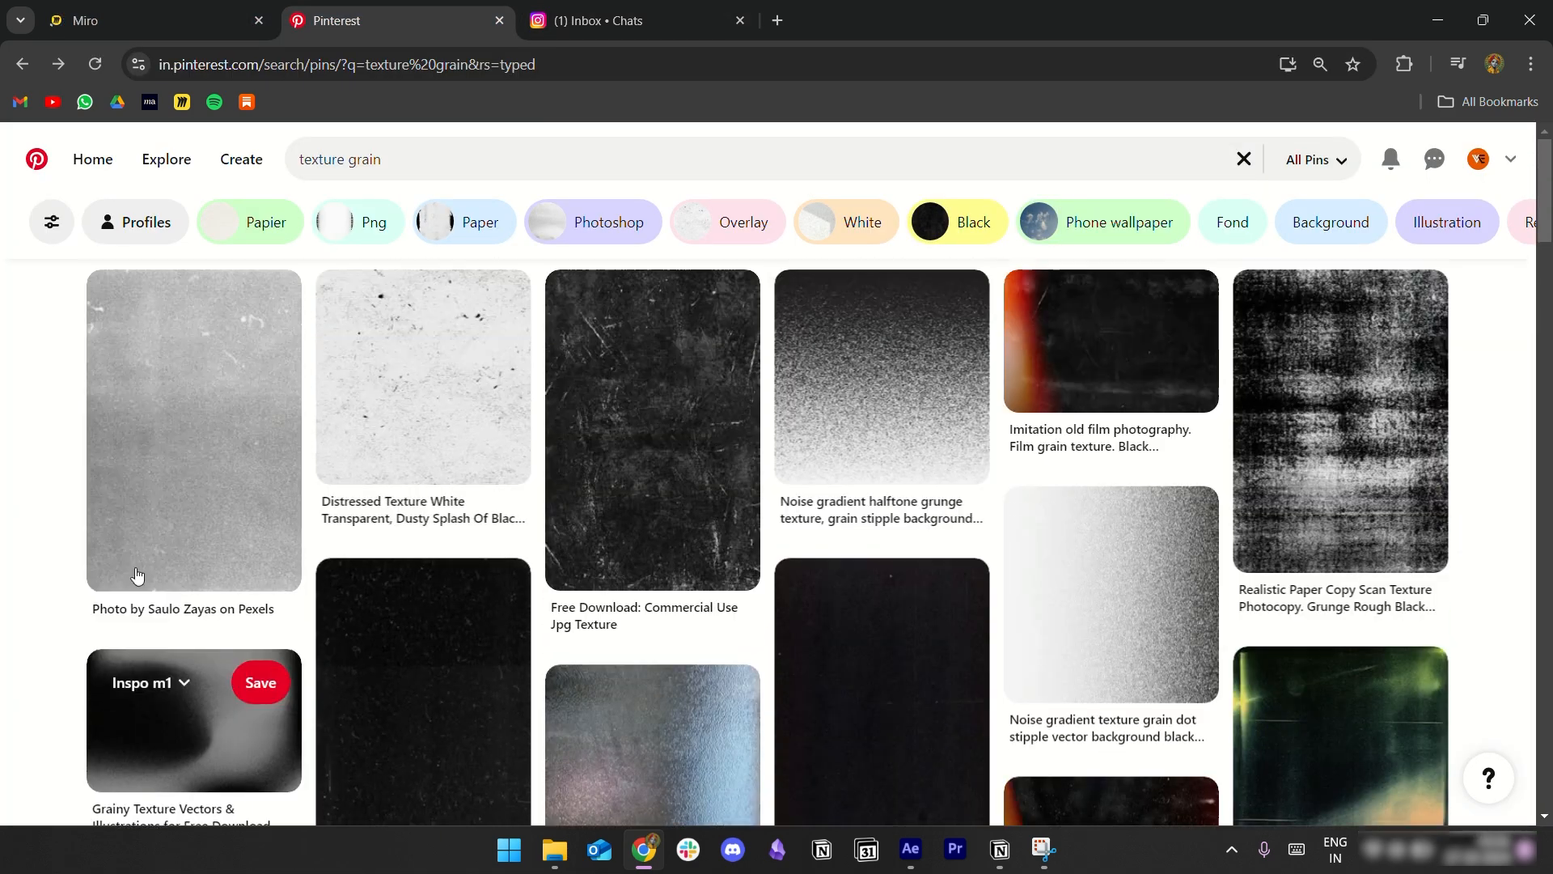
click(1477, 161)
click(118, 170)
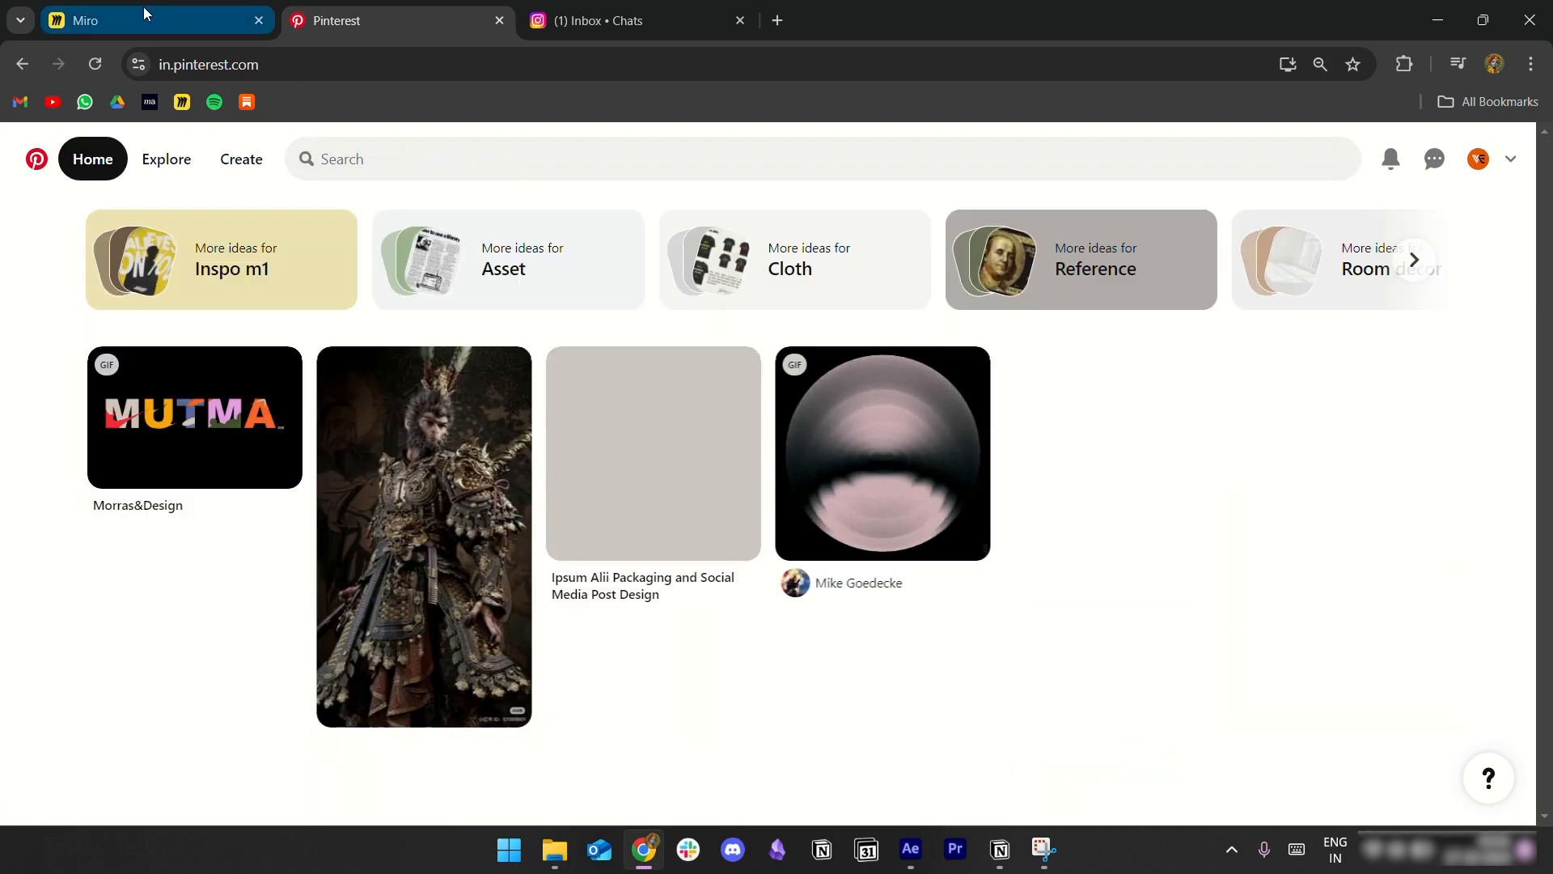
Step: On the Miro board, draw a freehand yellow arrow from the upper part of the green Discord reference image out to its right
click(142, 16)
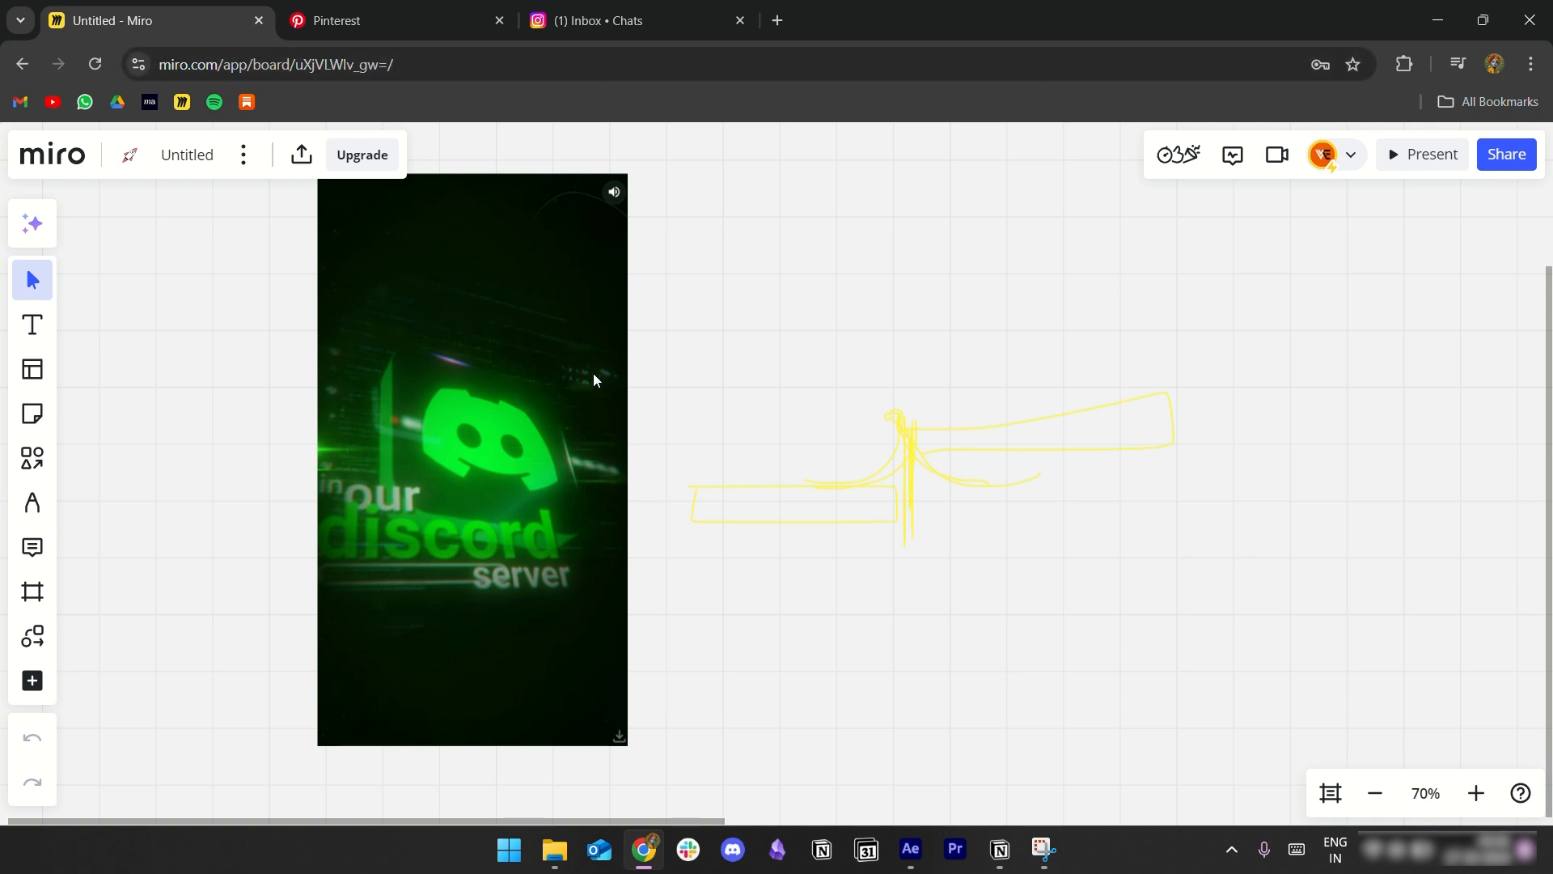
click(32, 503)
mouse_move(562, 322)
mouse_down()
mouse_move(722, 316)
mouse_move(699, 294)
mouse_move(735, 346)
mouse_up()
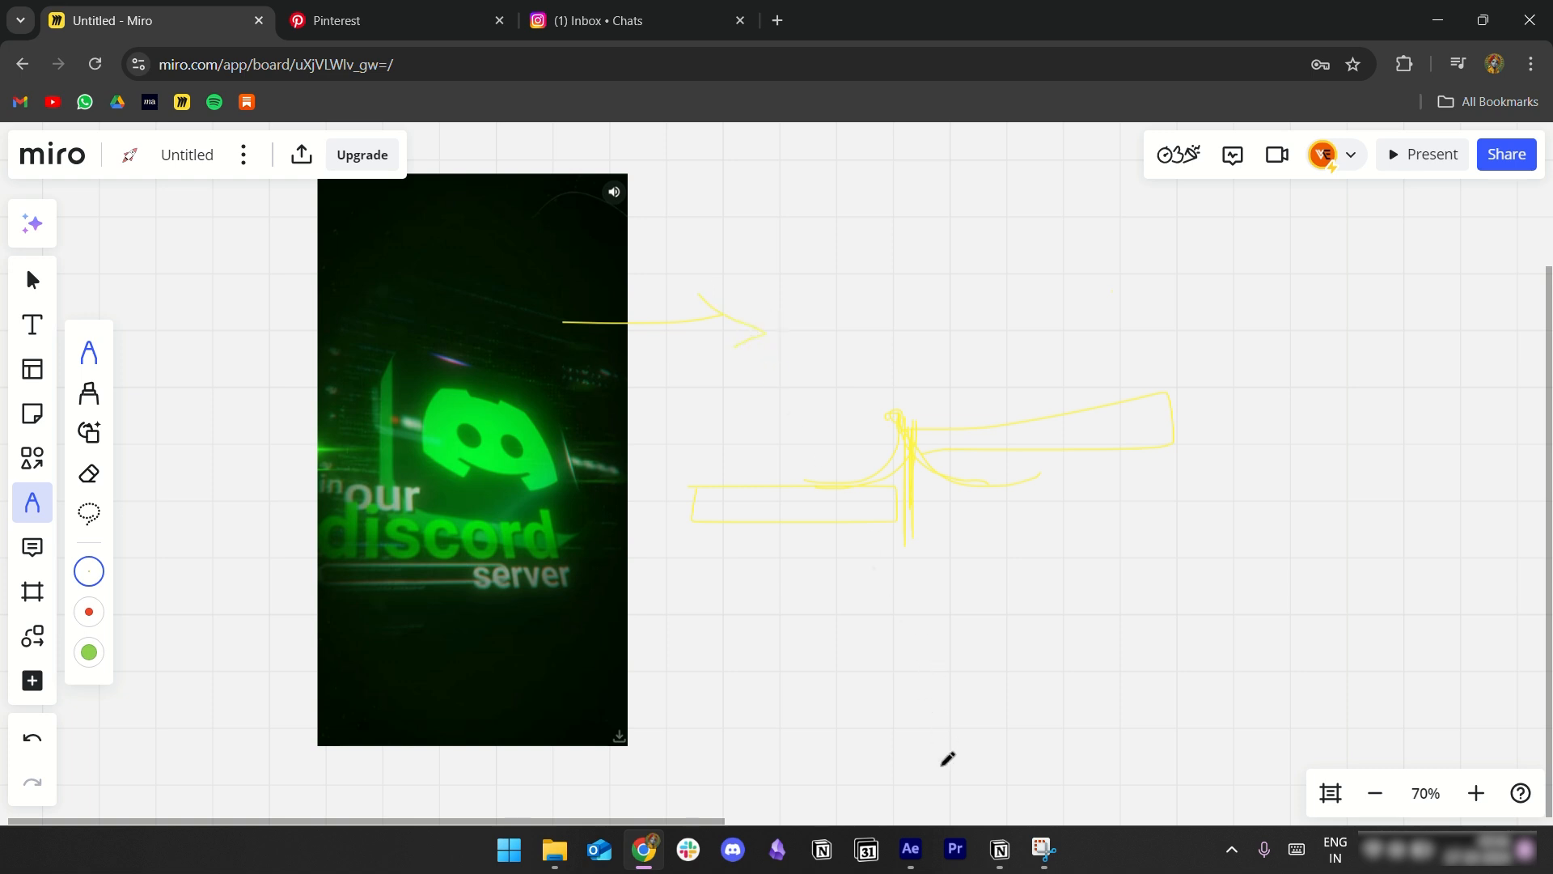
Step: Switch between After Effects and the Miro board to compare the composition with the reference image, ending in After Effects
click(910, 848)
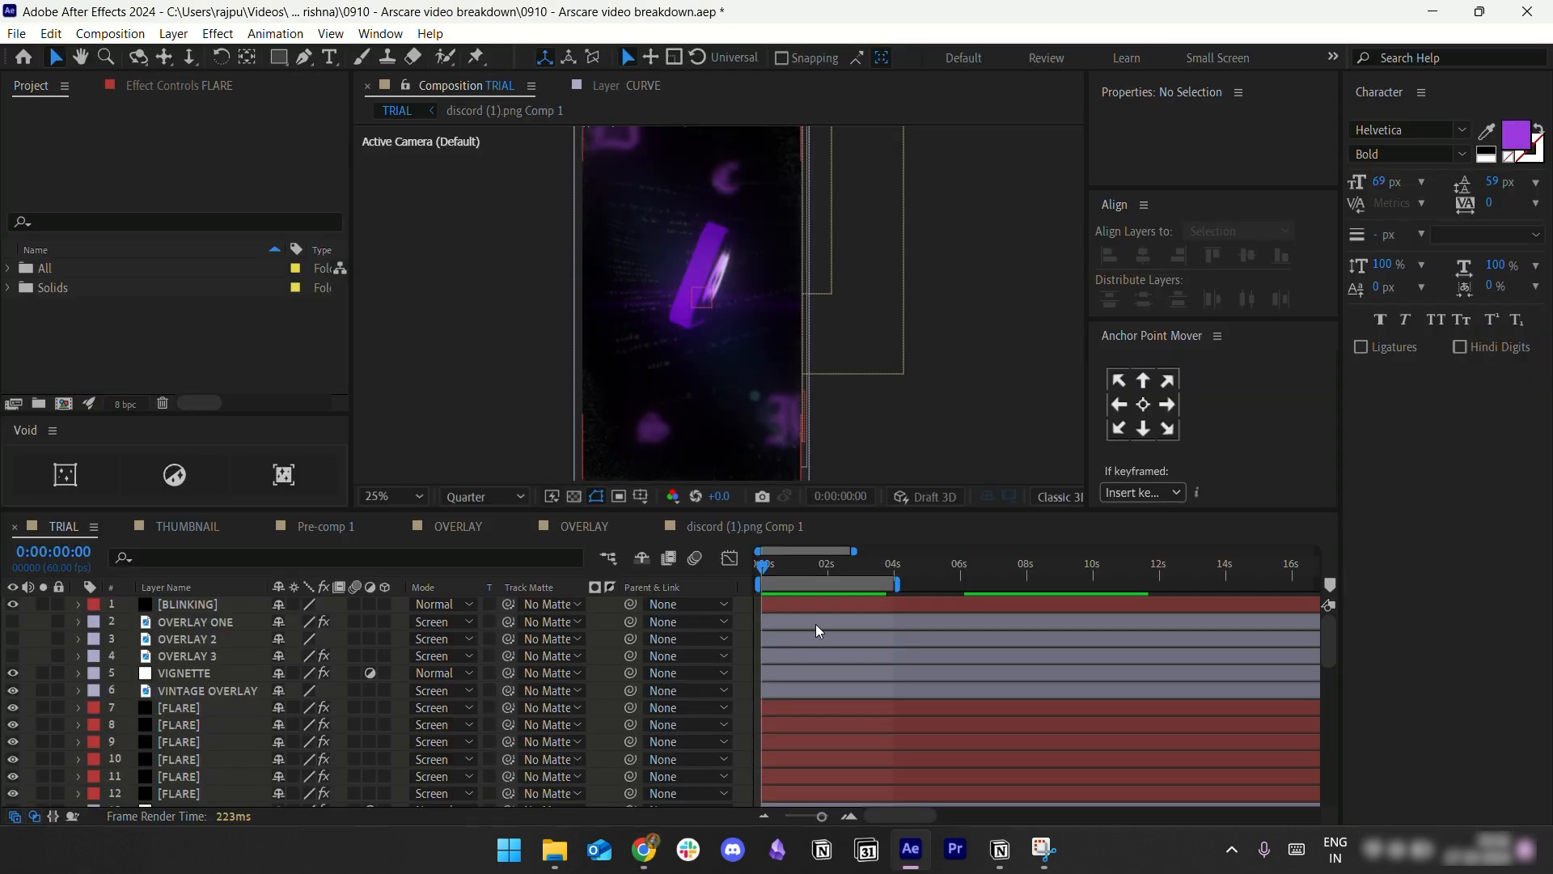
click(645, 848)
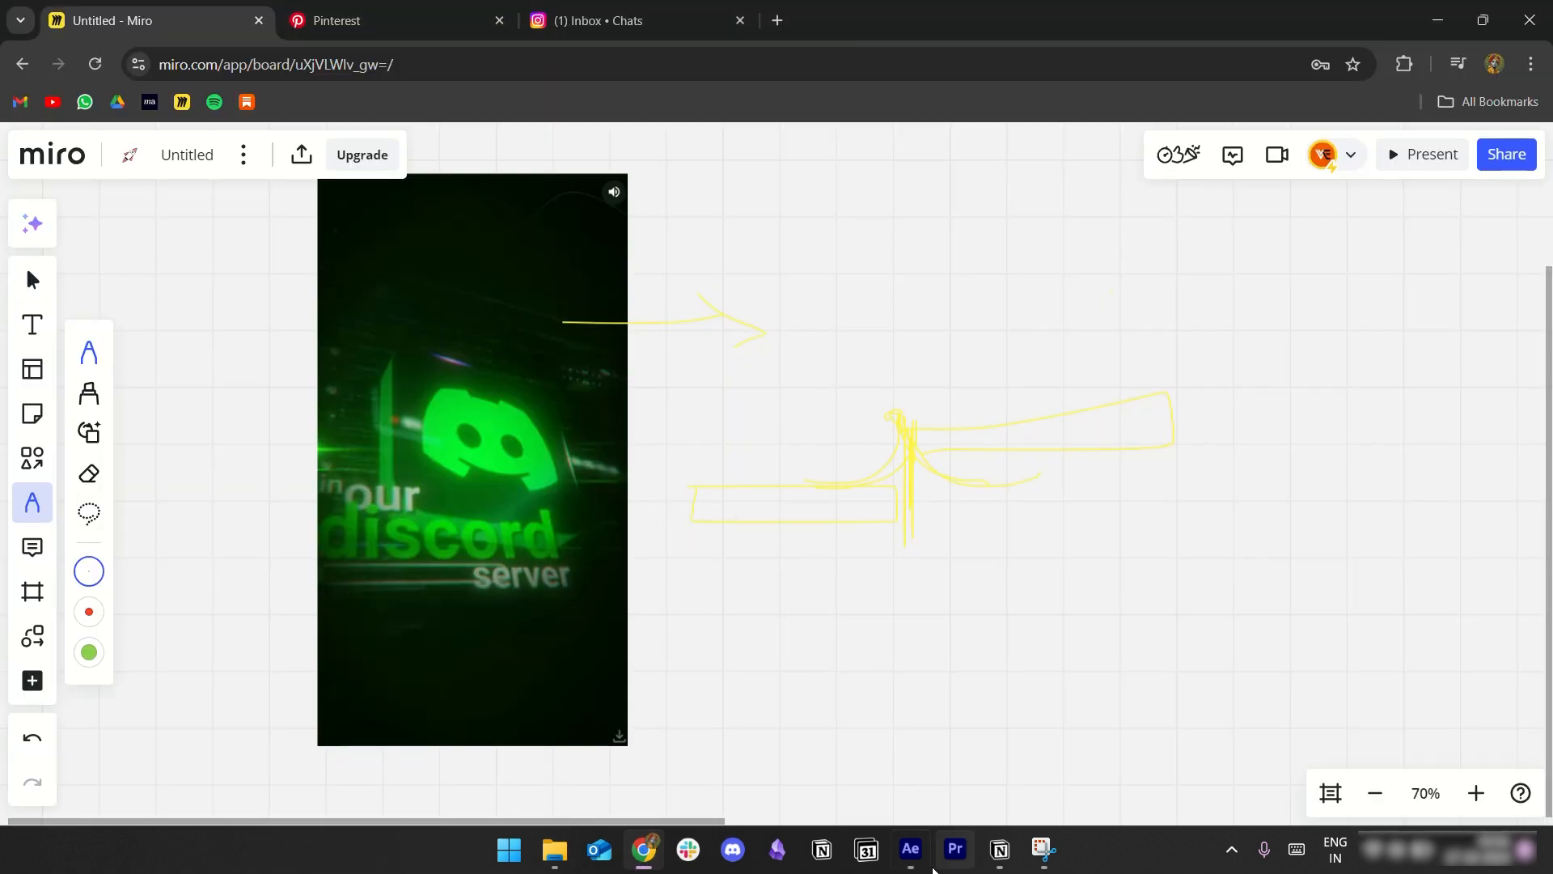
click(910, 849)
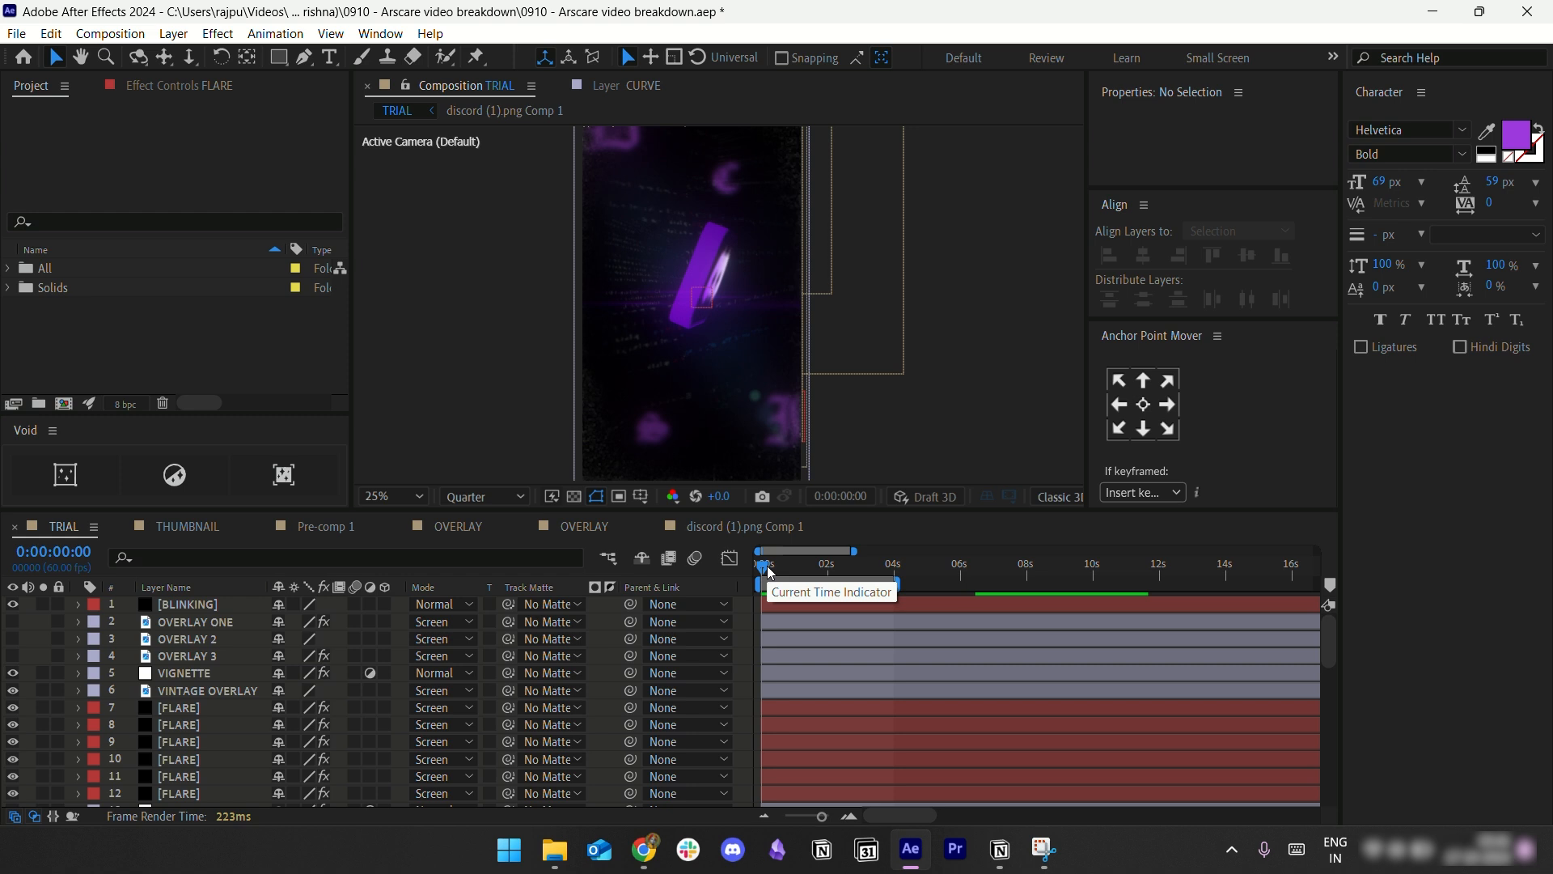
Step: Scrub the TRIAL composition to about 0:00:00:57 and 0:00:01:46, and play briefly from there to examine the frames
mouse_move(769, 571)
mouse_down()
mouse_move(845, 567)
mouse_move(772, 576)
mouse_move(798, 571)
mouse_up()
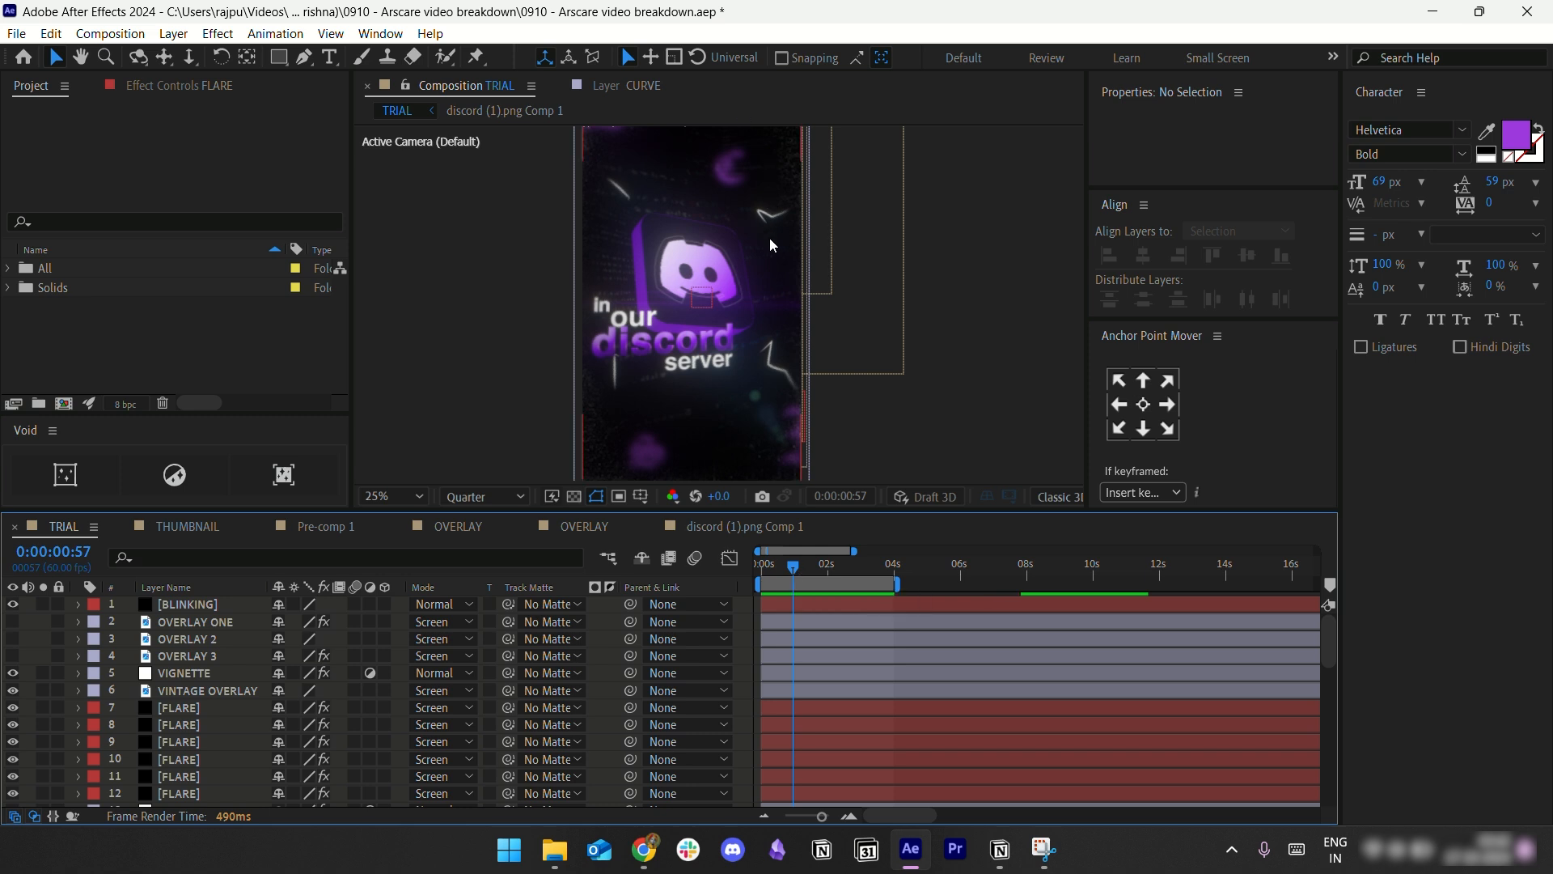
click(820, 563)
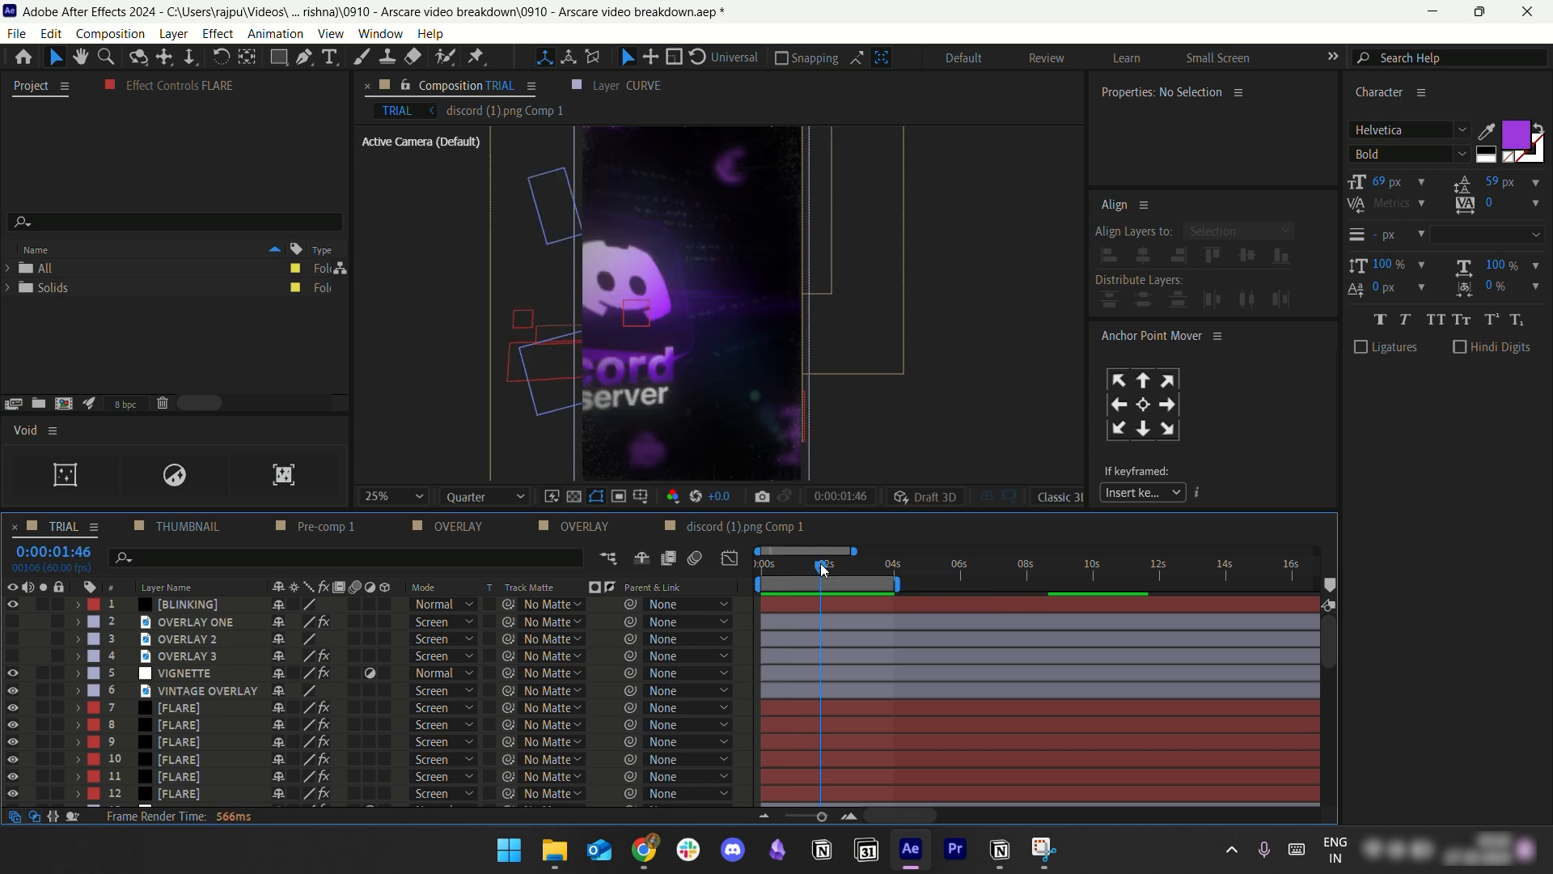
key(space)
key(space)
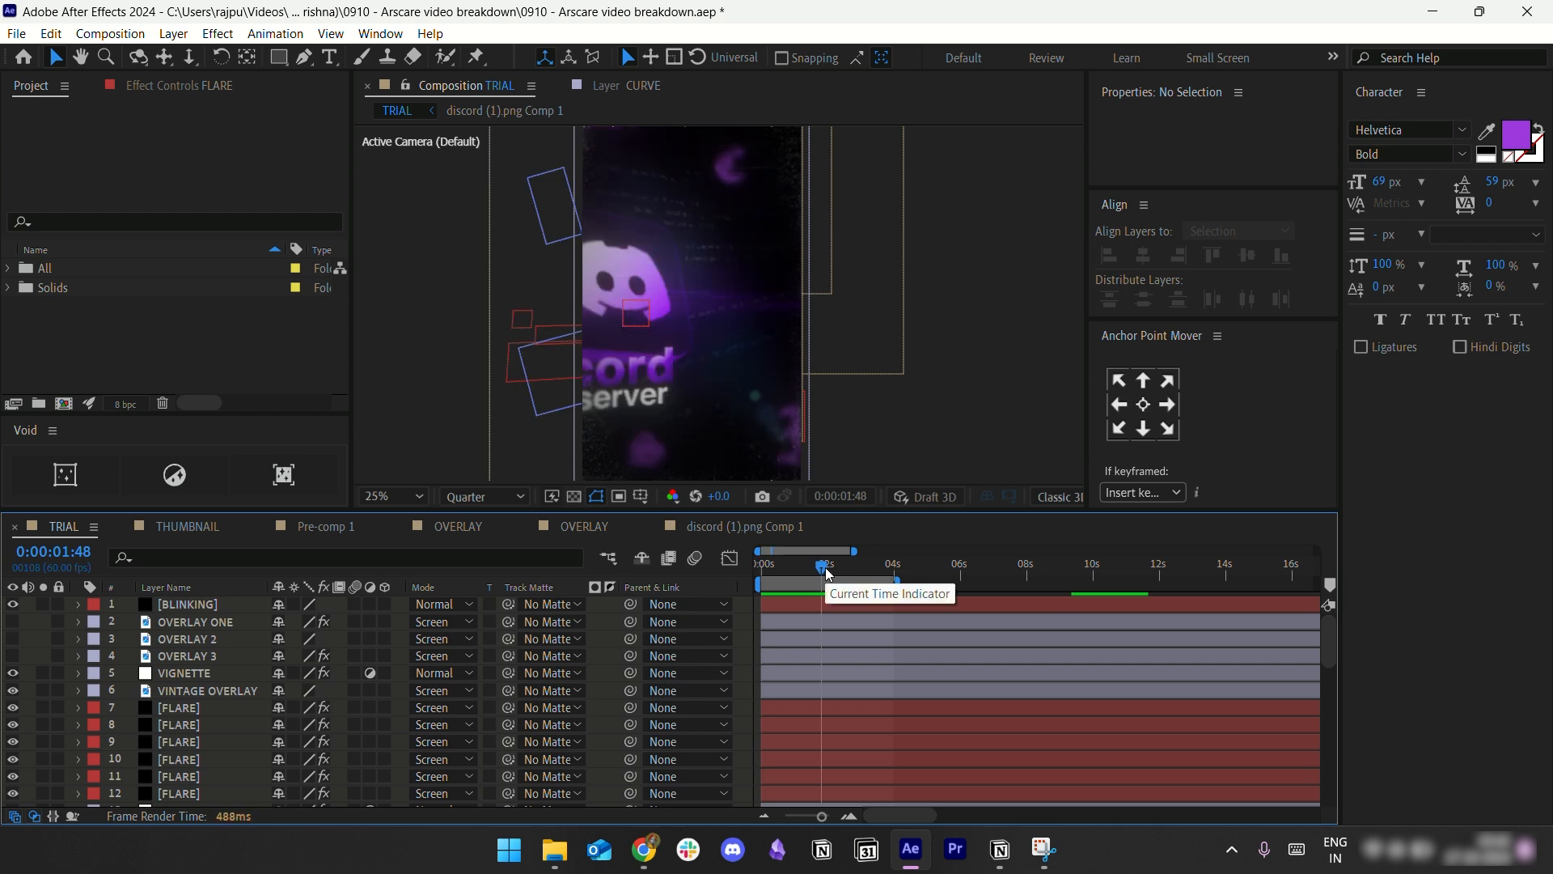